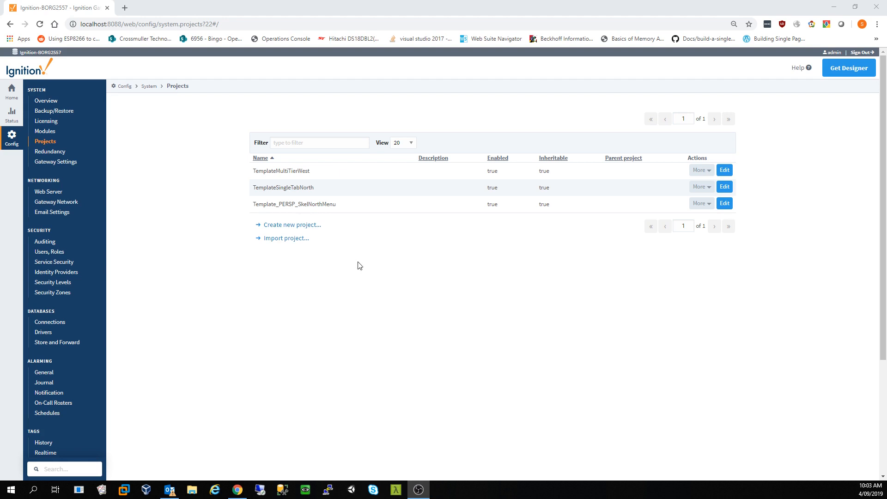
- Minimize the gateway page, then start the Designer Launcher and centre its window on screen
{"action": "left_click", "coordinate": [834, 7]}
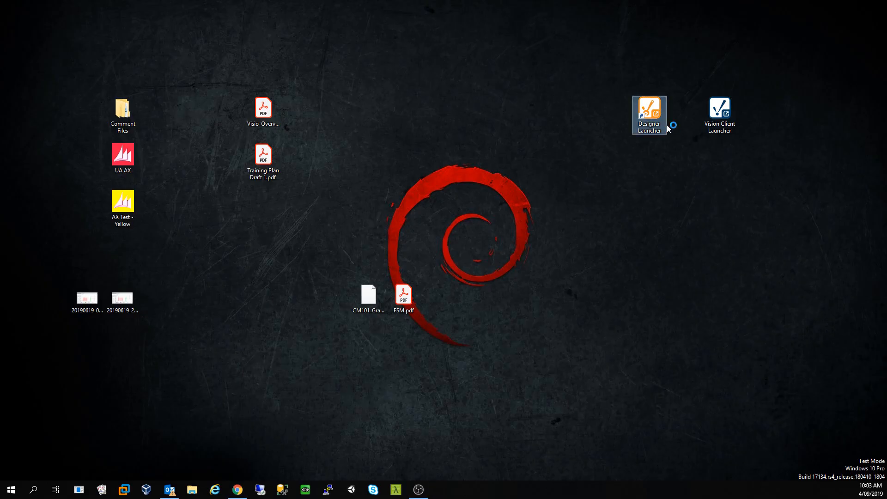
{"action": "double_click", "coordinate": [653, 121]}
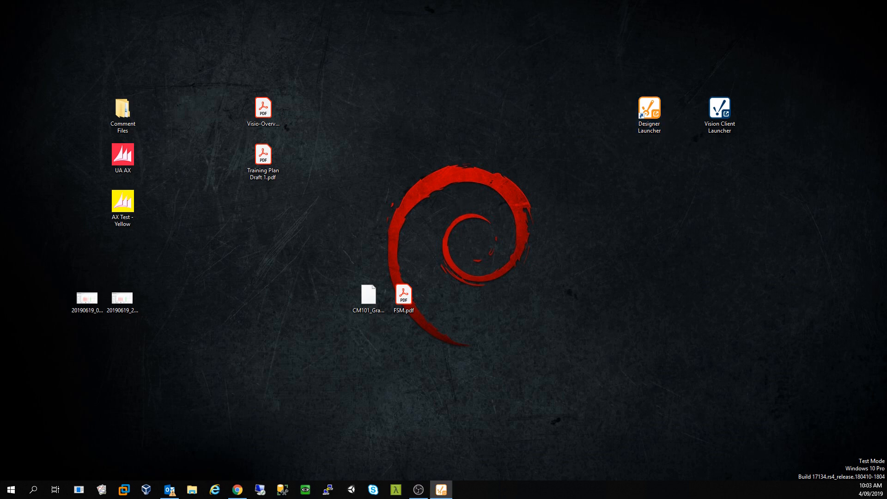
{"action": "left_click_drag", "start_coordinate": [222, 148], "coordinate": [410, 87]}
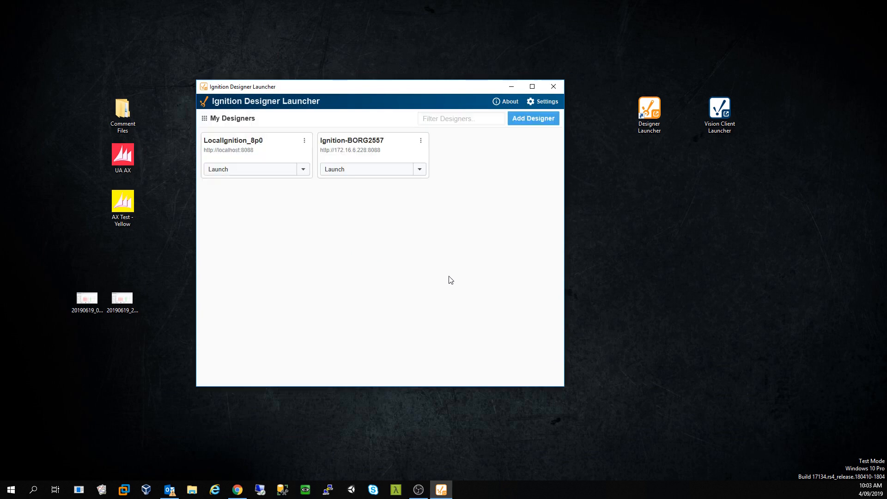
- Launch the LocalIgnition_8p0 designer and log in with the administrator username and password
{"action": "left_click", "coordinate": [271, 171]}
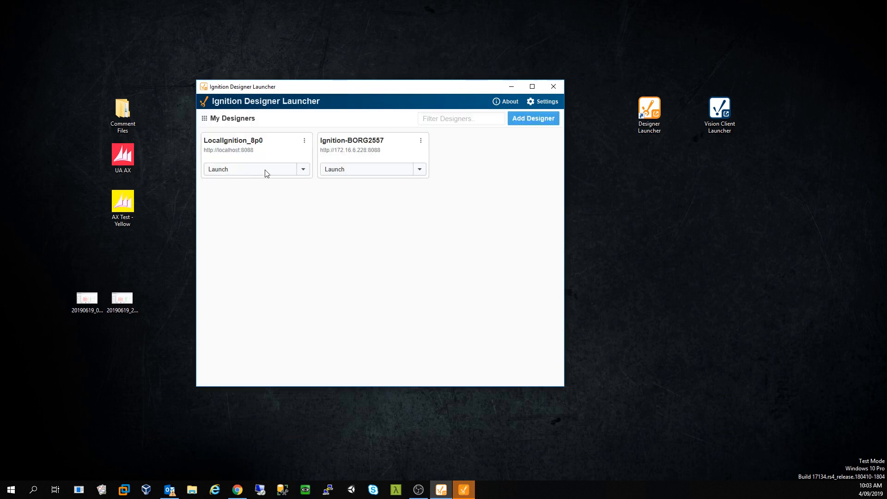
{"action": "left_click_drag", "start_coordinate": [223, 258], "coordinate": [451, 220]}
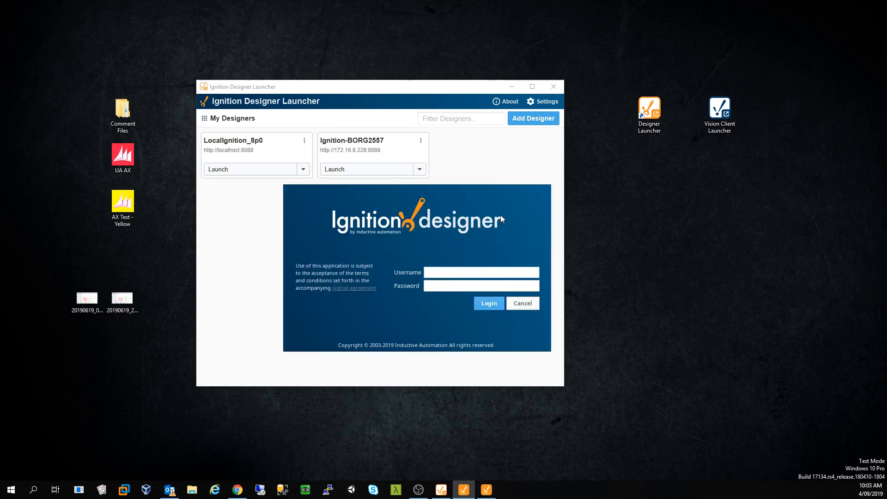
{"action": "type", "text": "admin"}
{"action": "left_click", "coordinate": [472, 287]}
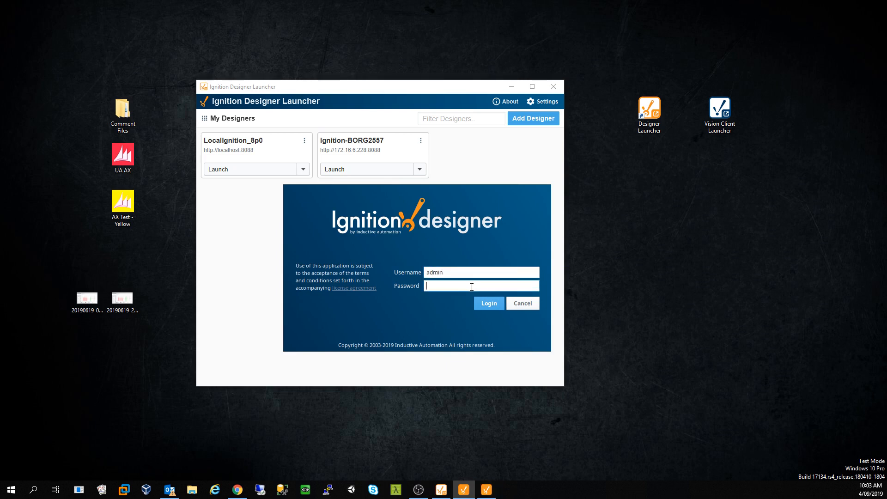
{"action": "type", "text": "password"}
{"action": "key", "text": "Return"}
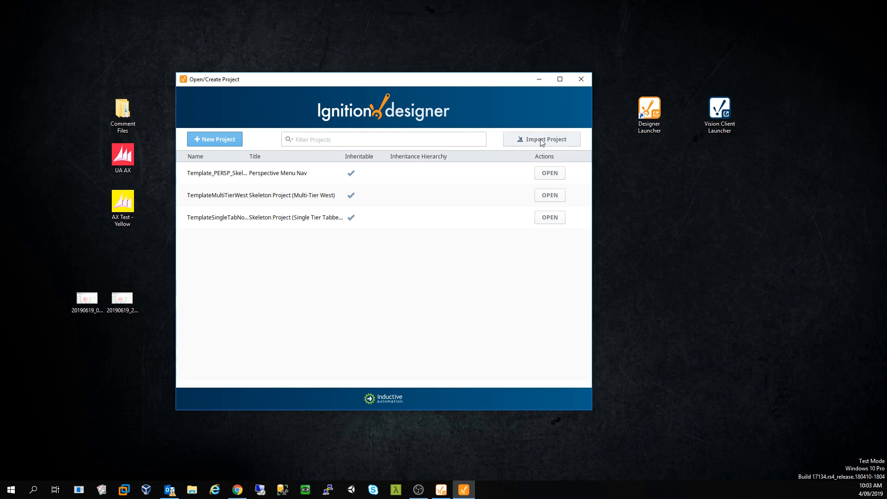
- Create the CM101_Perspective project with database Ignition_803 and parent Template_PERSP_SkelNorthMenu
{"action": "left_click", "coordinate": [227, 144]}
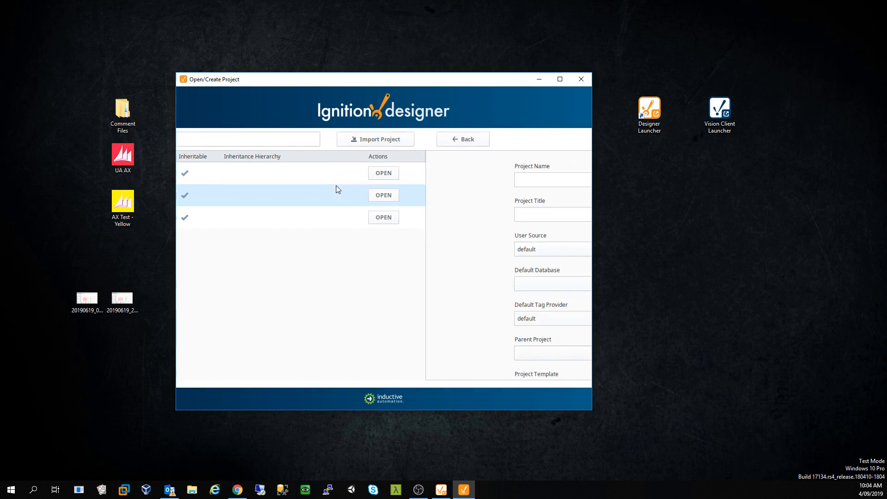
{"action": "type", "text": "CM101_Perspective"}
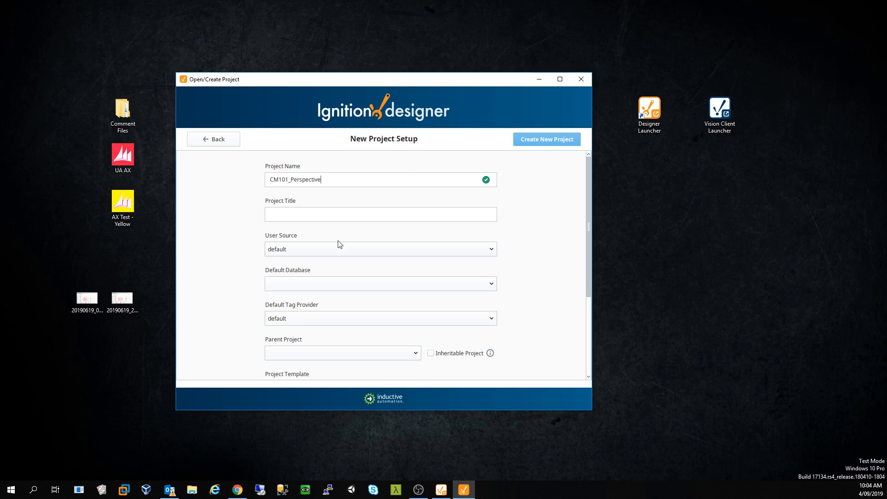
{"action": "left_click", "coordinate": [324, 248]}
{"action": "left_click", "coordinate": [324, 250]}
{"action": "left_click", "coordinate": [300, 285]}
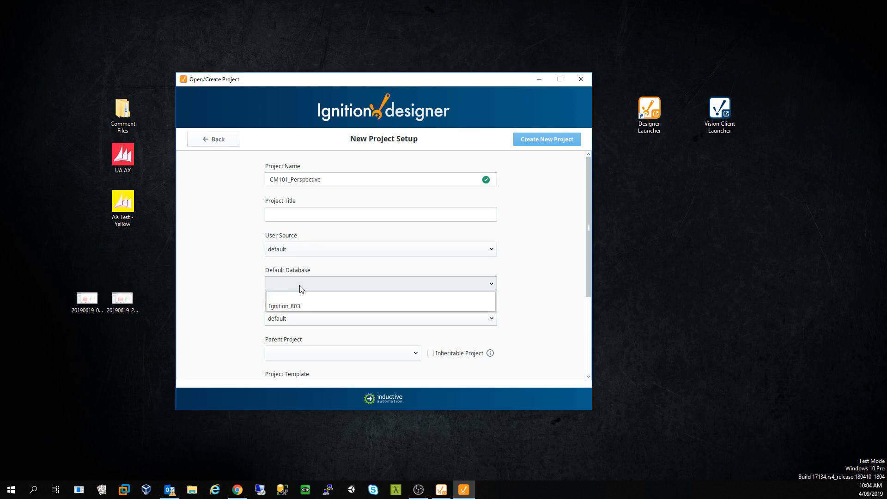
{"action": "left_click", "coordinate": [311, 307]}
{"action": "scroll", "coordinate": [226, 327], "scroll_direction": "down", "scroll_amount": 1}
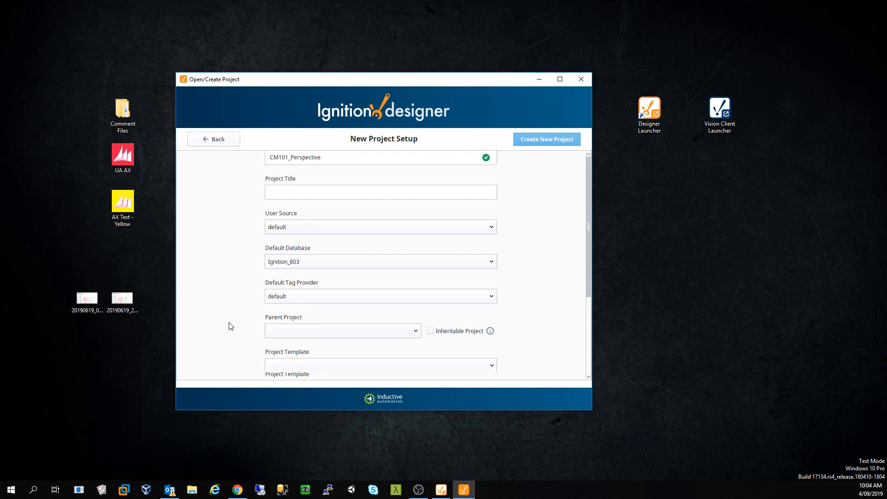
{"action": "left_click", "coordinate": [312, 331]}
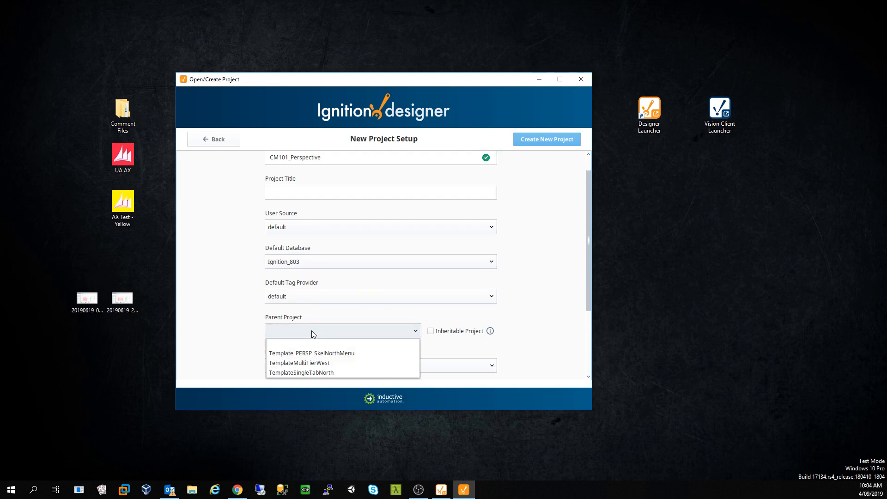
{"action": "left_click", "coordinate": [326, 355]}
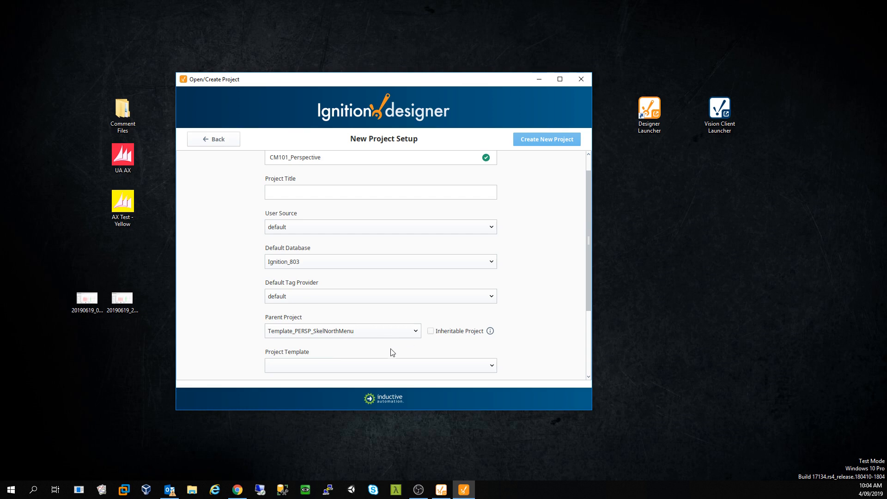
{"action": "scroll", "coordinate": [390, 351], "scroll_direction": "down", "scroll_amount": 5}
{"action": "left_click", "coordinate": [451, 356]}
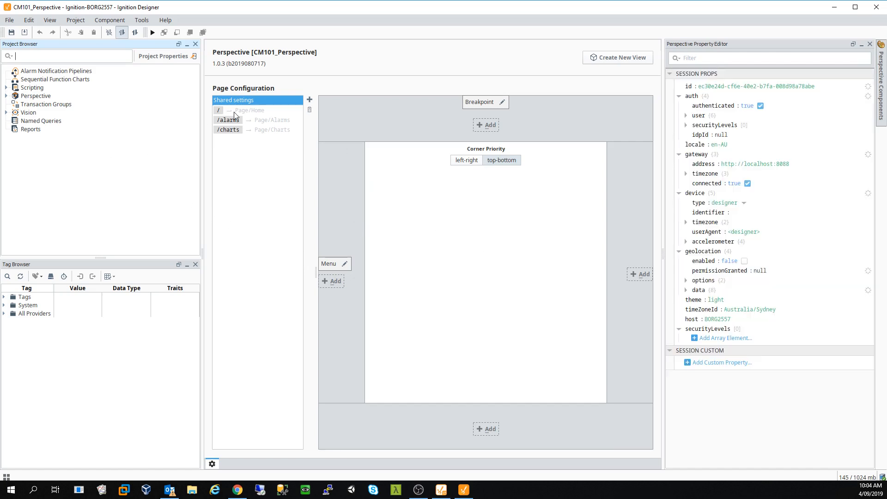
- Inspect the /charts, /alarms and / page settings in Page Configuration
{"action": "left_click", "coordinate": [267, 133]}
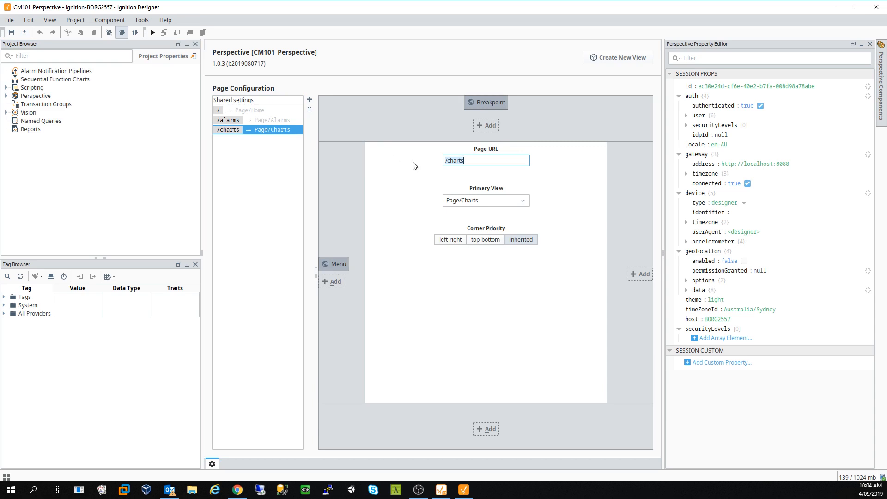
{"action": "left_click", "coordinate": [282, 121]}
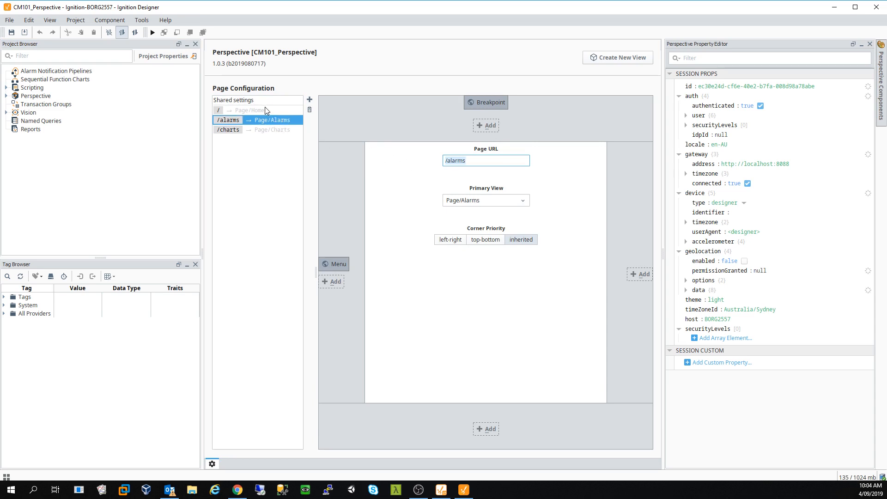
{"action": "left_click", "coordinate": [264, 110]}
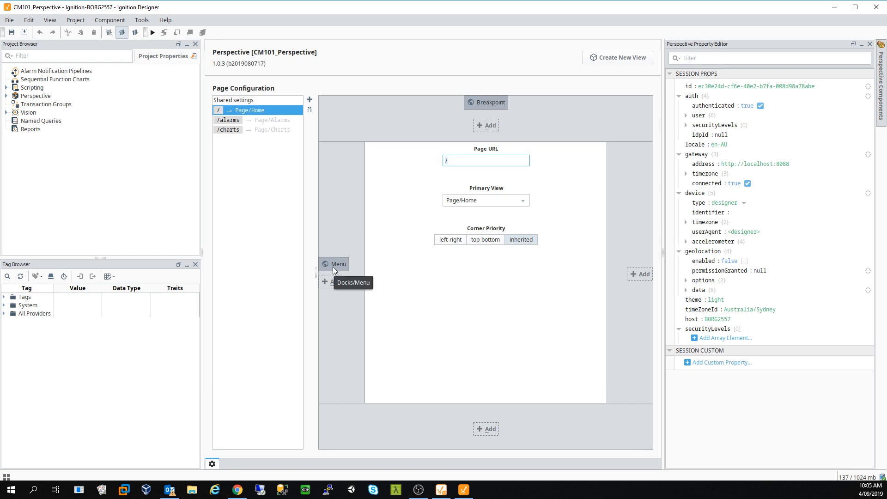
- Expand the Perspective Styles tree and the Header style folder to list its styles
{"action": "left_click", "coordinate": [69, 178]}
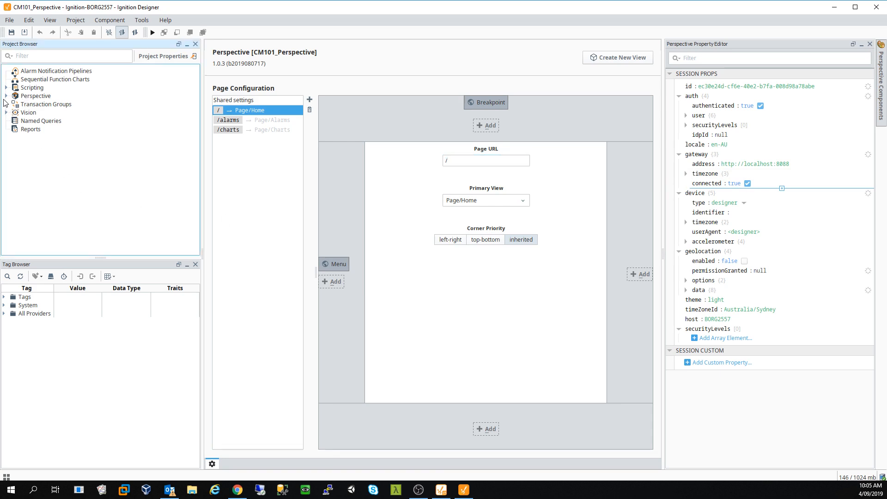
{"action": "left_click", "coordinate": [5, 96]}
{"action": "left_click", "coordinate": [14, 112]}
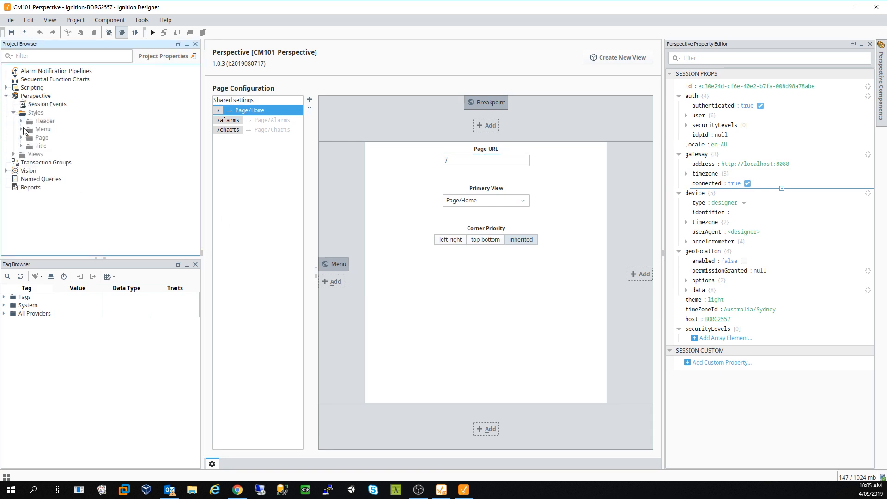
{"action": "left_click", "coordinate": [21, 121]}
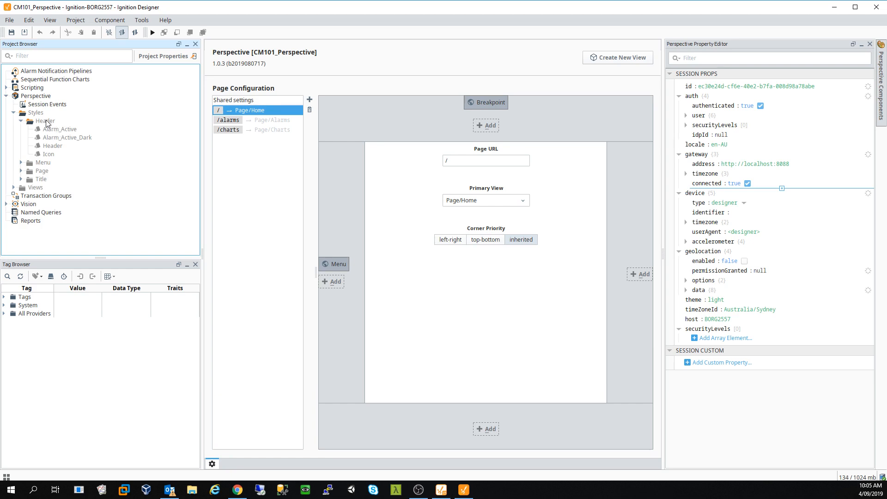
{"action": "left_click", "coordinate": [46, 122]}
{"action": "double_click", "coordinate": [48, 122]}
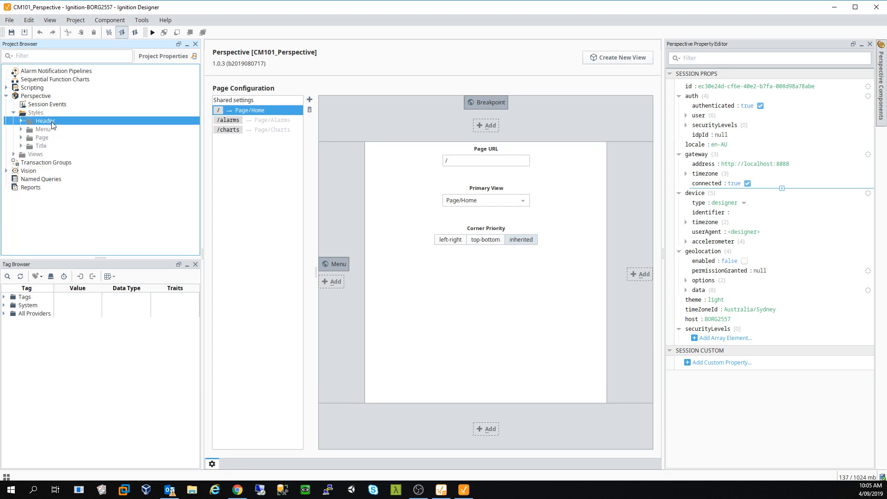
{"action": "double_click", "coordinate": [51, 123]}
{"action": "right_click", "coordinate": [46, 122]}
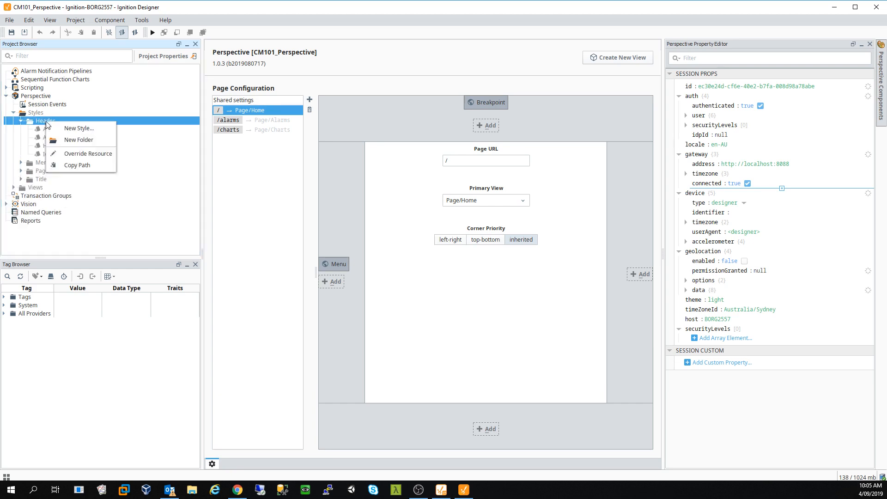
{"action": "left_click", "coordinate": [96, 150]}
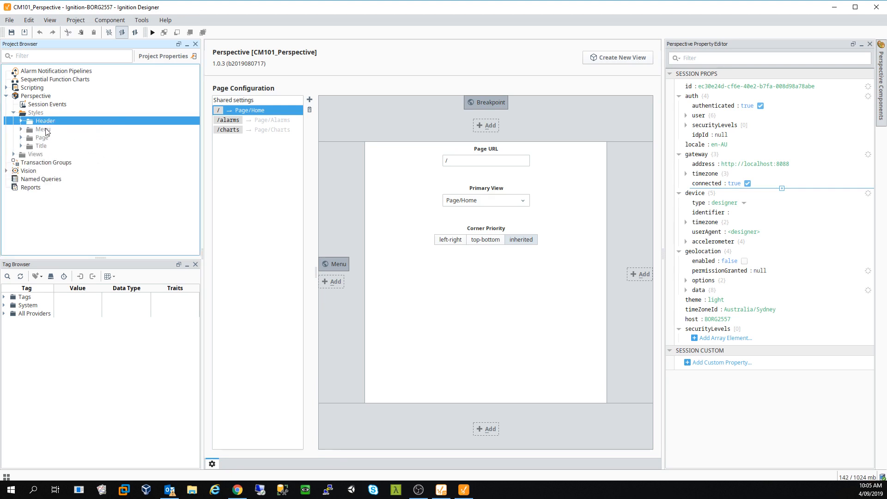
- Override the inherited Alarm_Active style locally and accept it
{"action": "left_click", "coordinate": [21, 121]}
{"action": "right_click", "coordinate": [52, 130]}
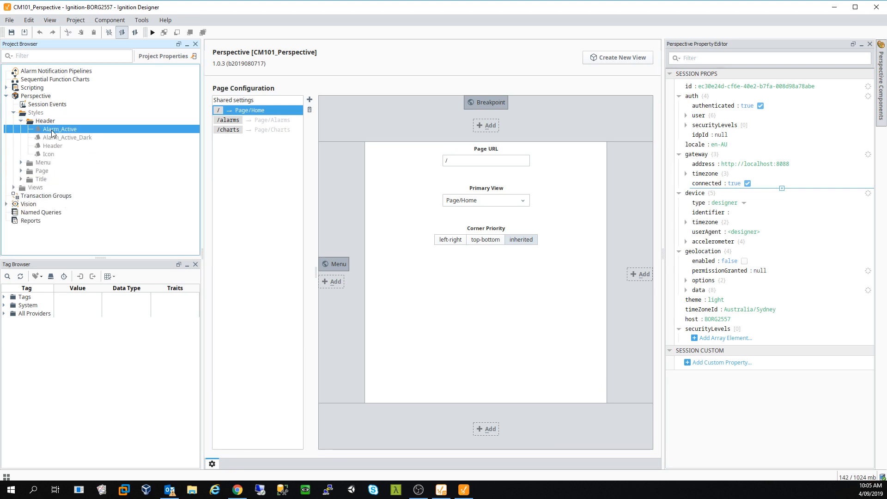
{"action": "left_click", "coordinate": [74, 138]}
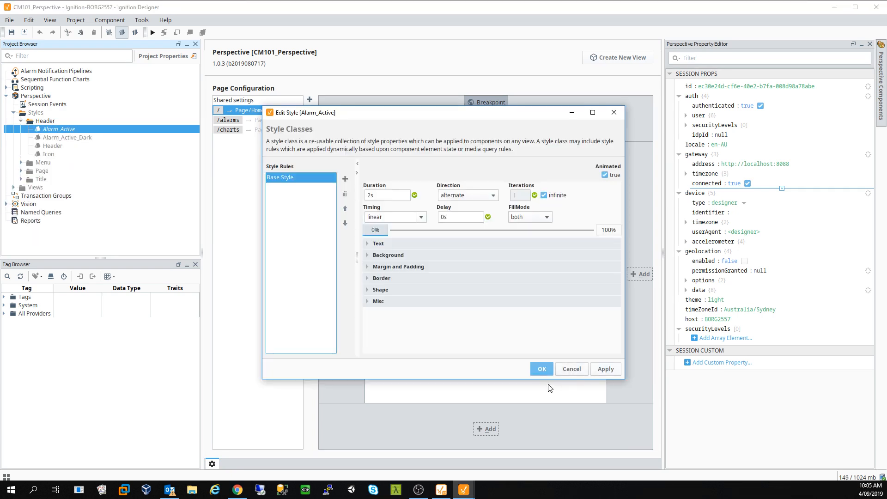
{"action": "left_click", "coordinate": [573, 369]}
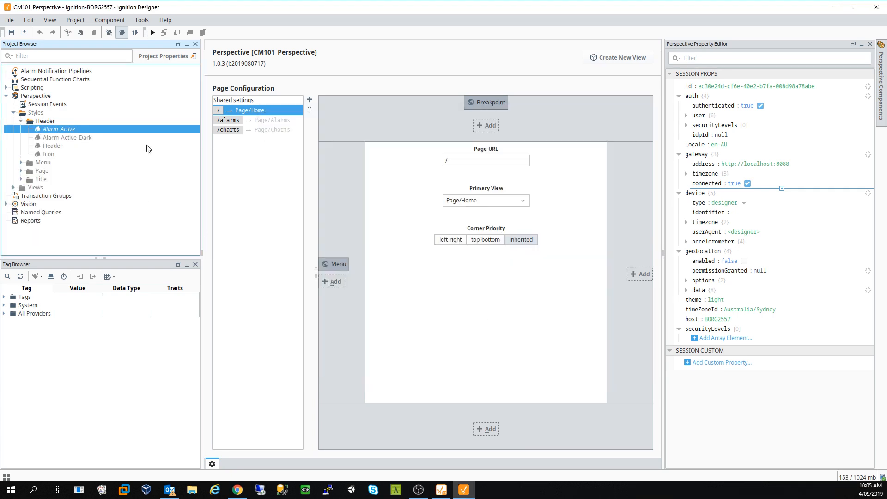
- Check the /charts page, expand the Title, Page and Menu style folders, and select All_Header
{"action": "left_click", "coordinate": [258, 200]}
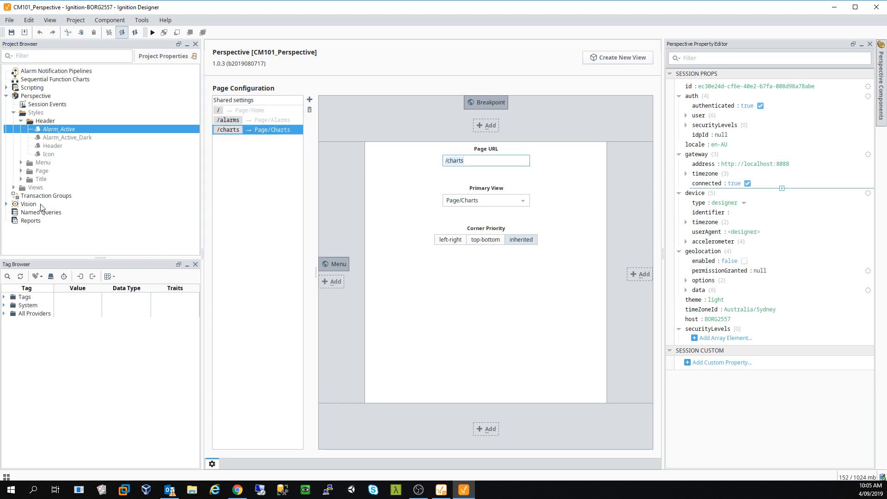
{"action": "left_click", "coordinate": [21, 179]}
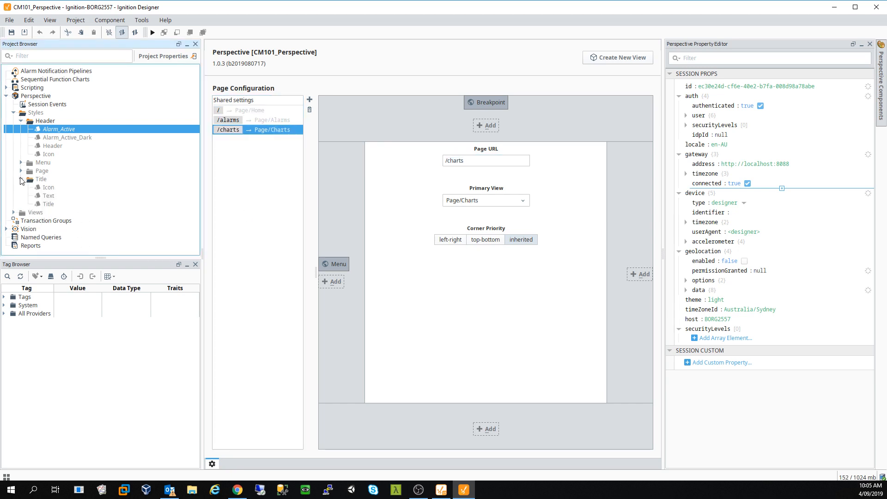
{"action": "left_click", "coordinate": [21, 171]}
{"action": "left_click", "coordinate": [21, 163]}
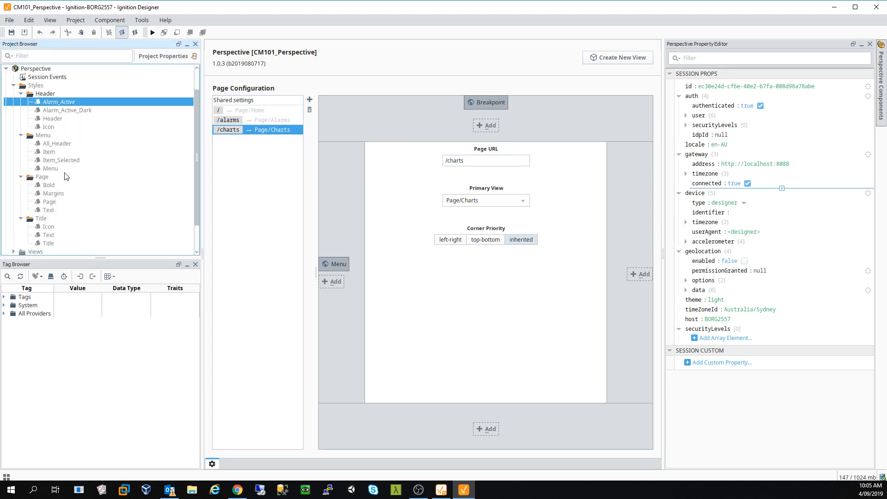
{"action": "left_click", "coordinate": [68, 148]}
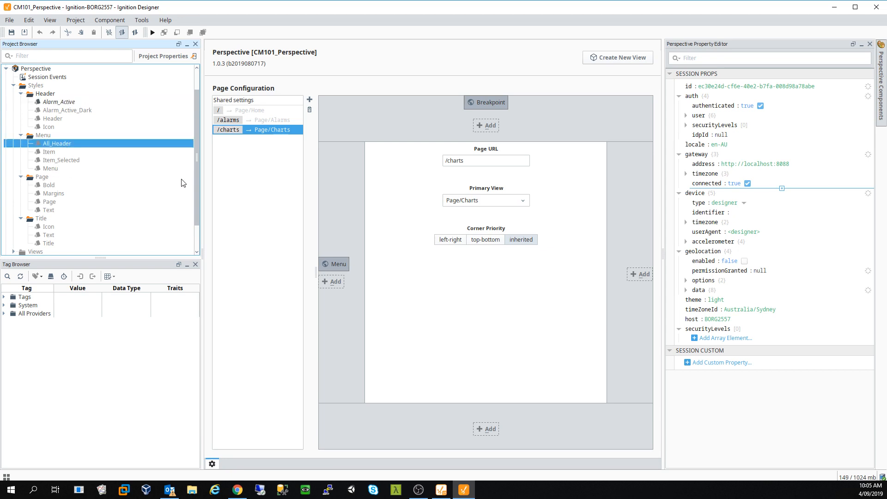
- Review the /alarms and / page settings, then the shared page settings
{"action": "left_click", "coordinate": [257, 206]}
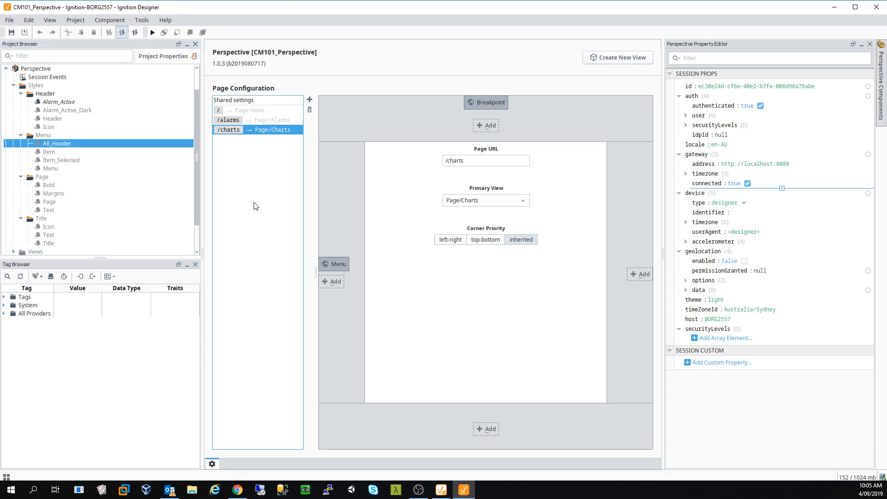
{"action": "left_click", "coordinate": [259, 121]}
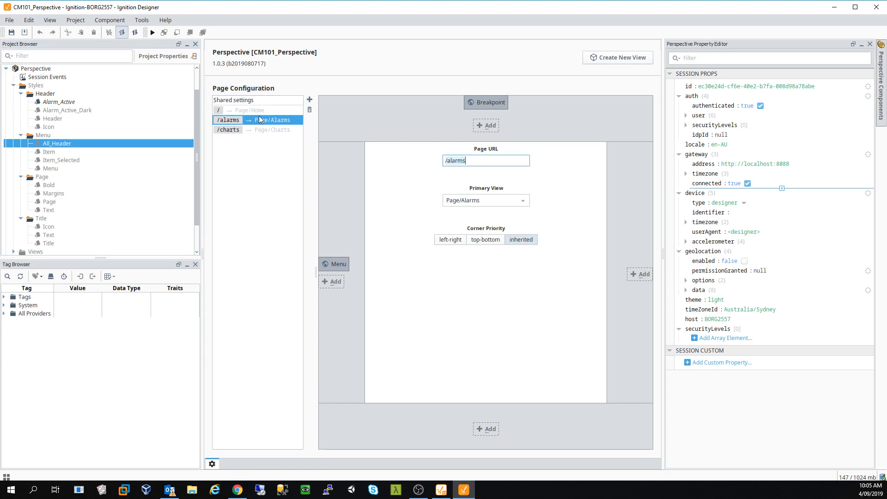
{"action": "left_click", "coordinate": [257, 110]}
{"action": "left_click", "coordinate": [259, 100]}
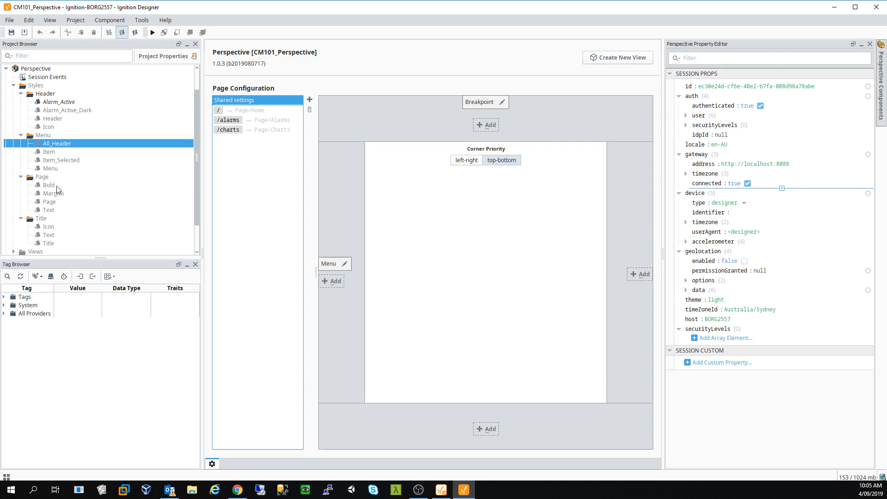
{"action": "scroll", "coordinate": [65, 138], "scroll_direction": "down", "scroll_amount": 1}
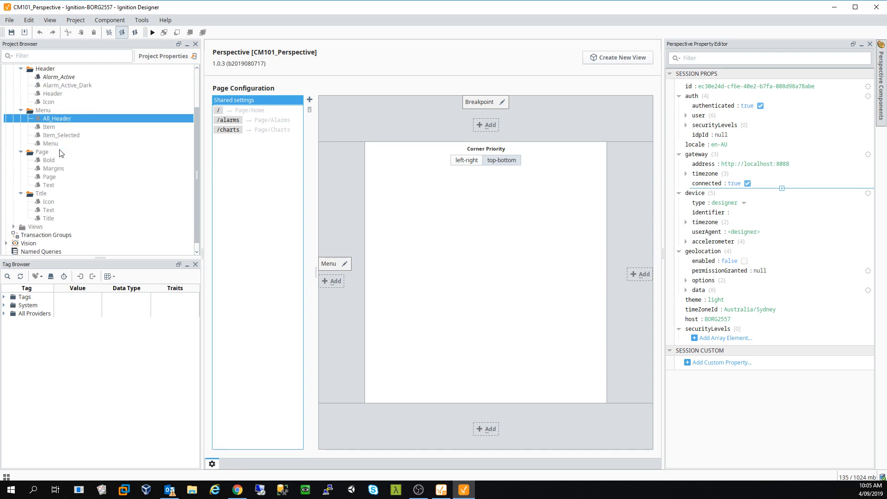
- Expand Views > Header in the Project Browser and select the Header view
{"action": "left_click", "coordinate": [14, 227]}
{"action": "scroll", "coordinate": [47, 215], "scroll_direction": "down", "scroll_amount": 2}
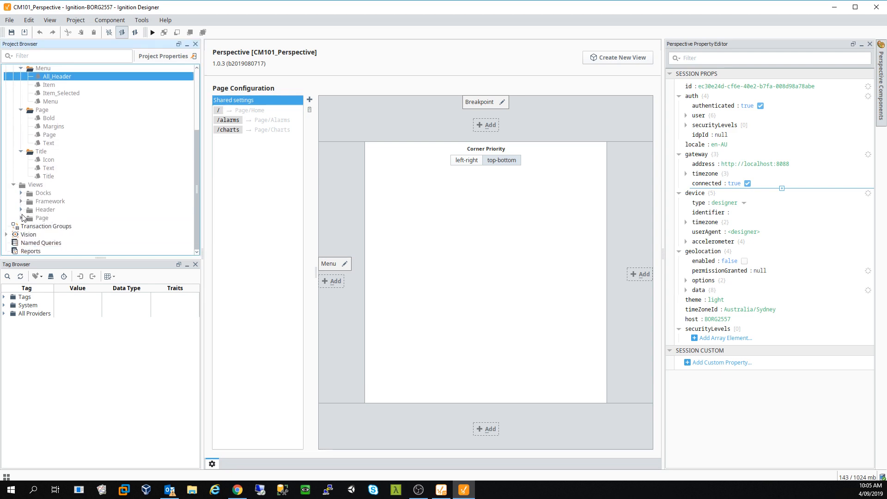
{"action": "left_click", "coordinate": [21, 210]}
{"action": "left_click", "coordinate": [49, 218]}
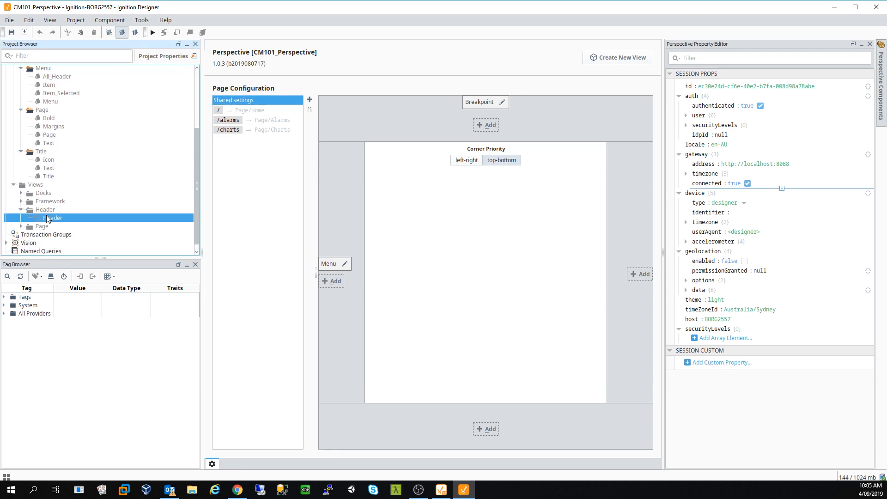
- Open the Header view and select its Menu Dock icon
{"action": "double_click", "coordinate": [52, 218]}
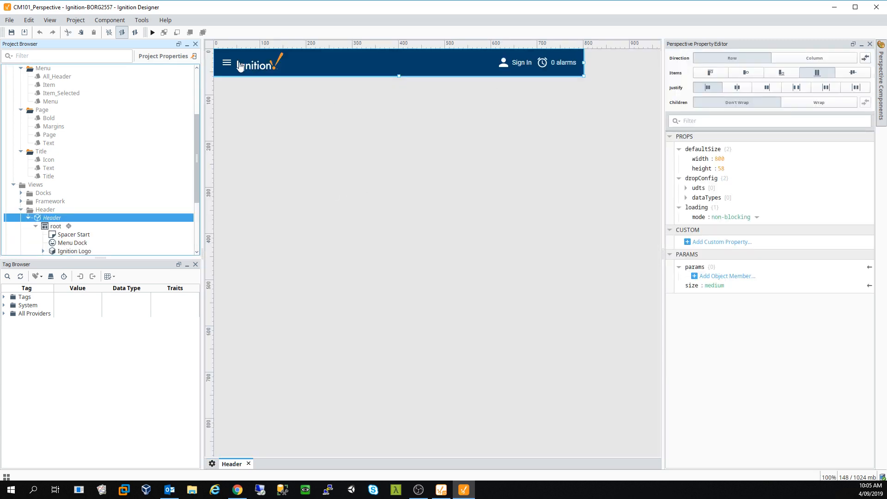
{"action": "left_click", "coordinate": [230, 67]}
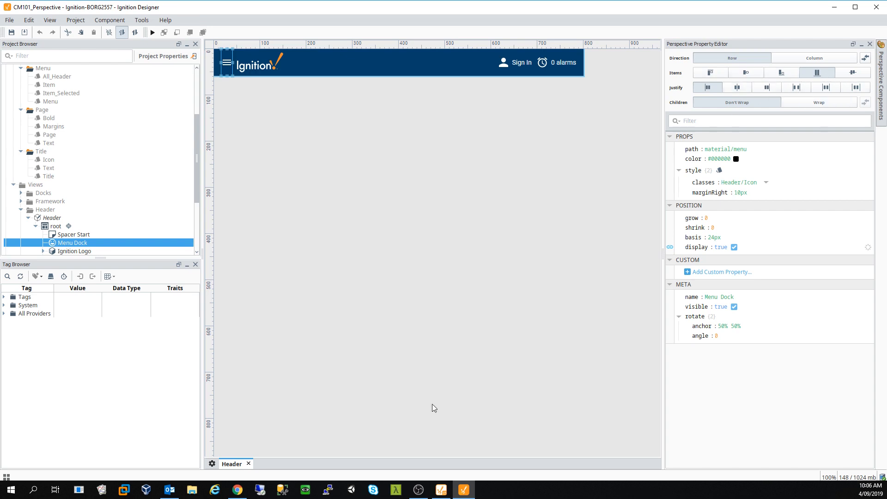
{"action": "left_click_drag", "start_coordinate": [197, 167], "coordinate": [197, 201]}
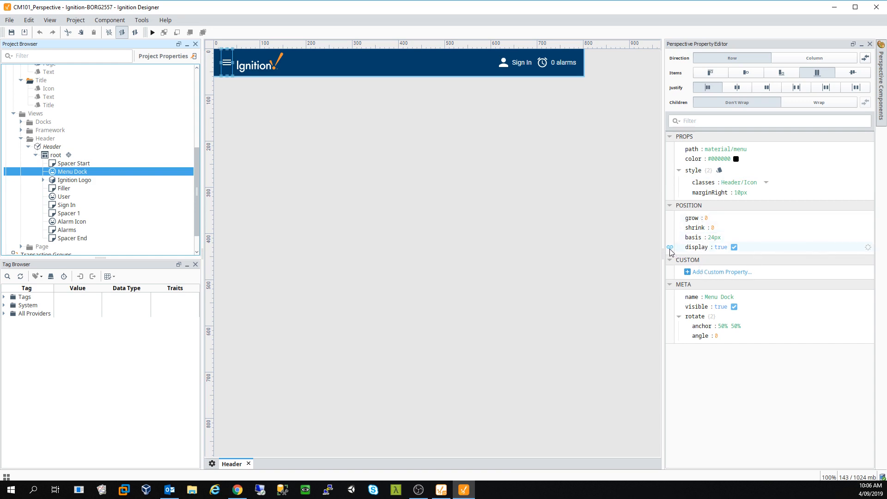
{"action": "mouse_move", "coordinate": [694, 251]}
- Collapse the Header views folder, expand Page and Docks, and select the Menu dock view
{"action": "left_click", "coordinate": [21, 139]}
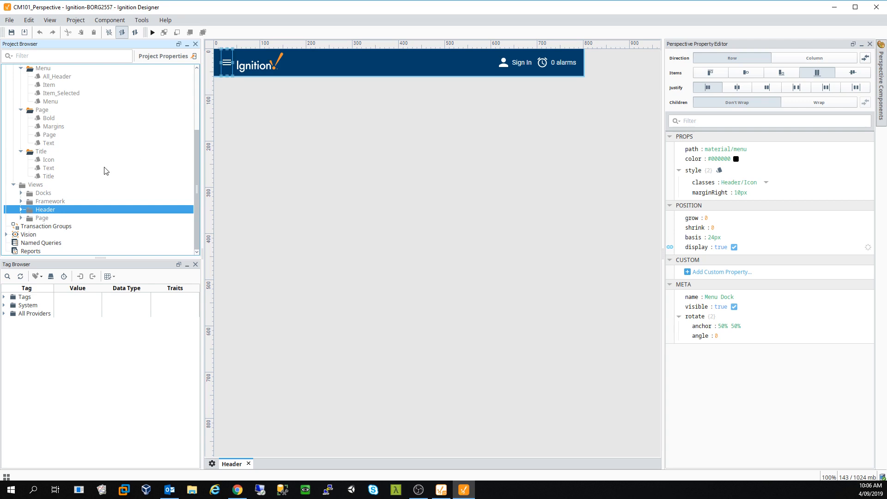
{"action": "left_click", "coordinate": [21, 219]}
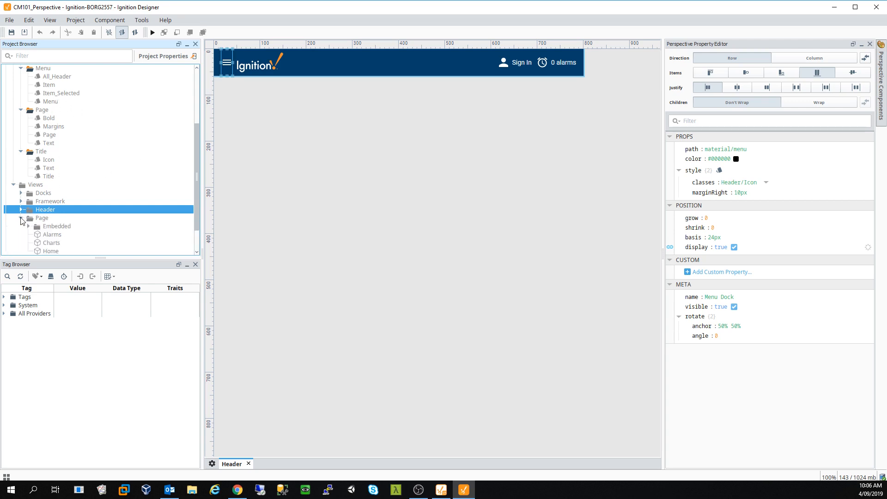
{"action": "left_click", "coordinate": [21, 193]}
{"action": "left_click", "coordinate": [50, 201]}
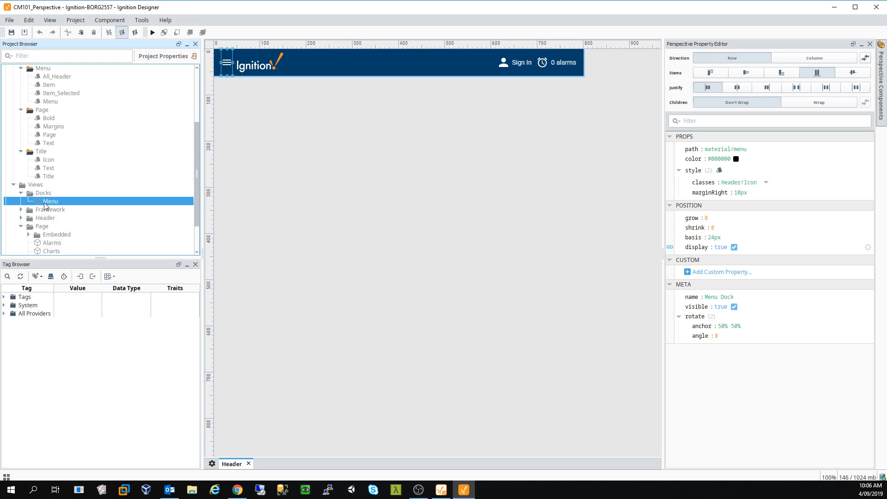
- Open the Docks/Menu view and select its Features menu component
{"action": "right_click", "coordinate": [56, 202]}
{"action": "left_click", "coordinate": [121, 209]}
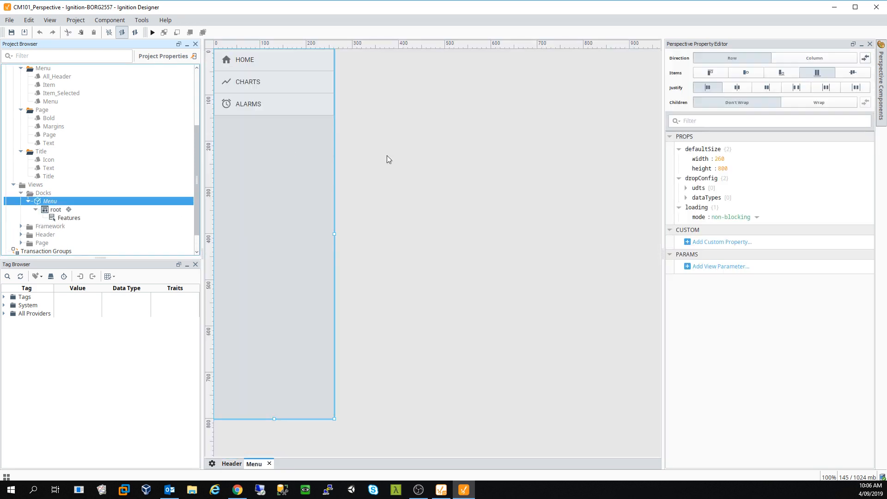
{"action": "left_click", "coordinate": [313, 180]}
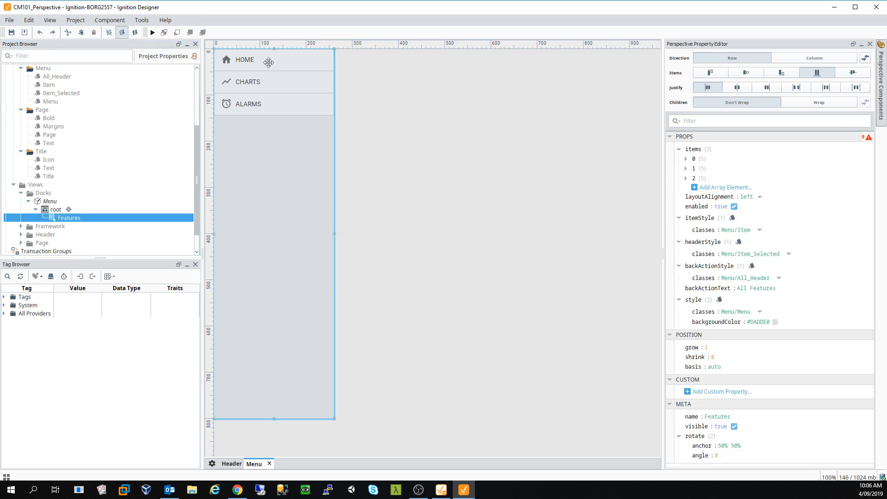
- Expand props.items[0] to inspect the Home item's label and icon path, then collapse it
{"action": "mouse_move", "coordinate": [692, 154]}
{"action": "left_click", "coordinate": [686, 159]}
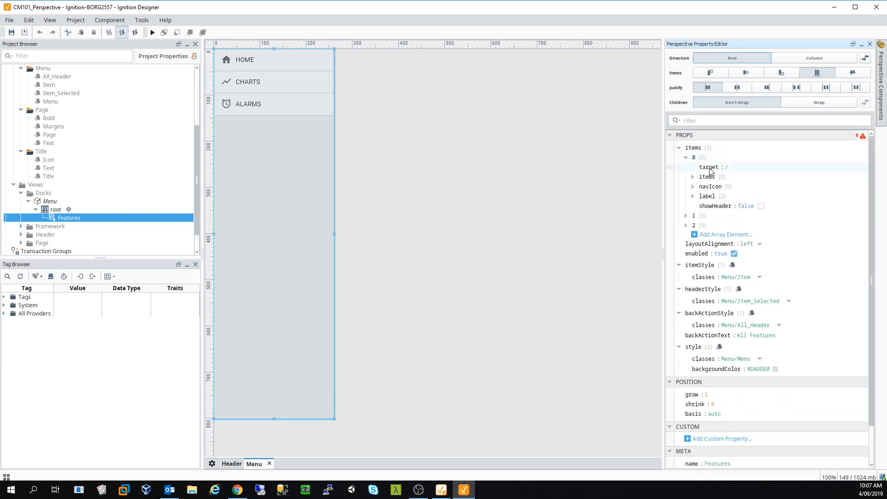
{"action": "left_click", "coordinate": [693, 177]}
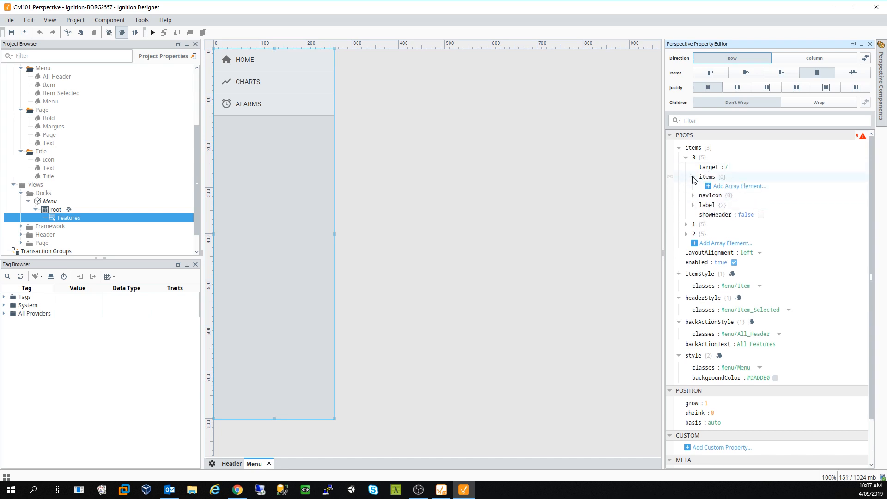
{"action": "left_click", "coordinate": [693, 178]}
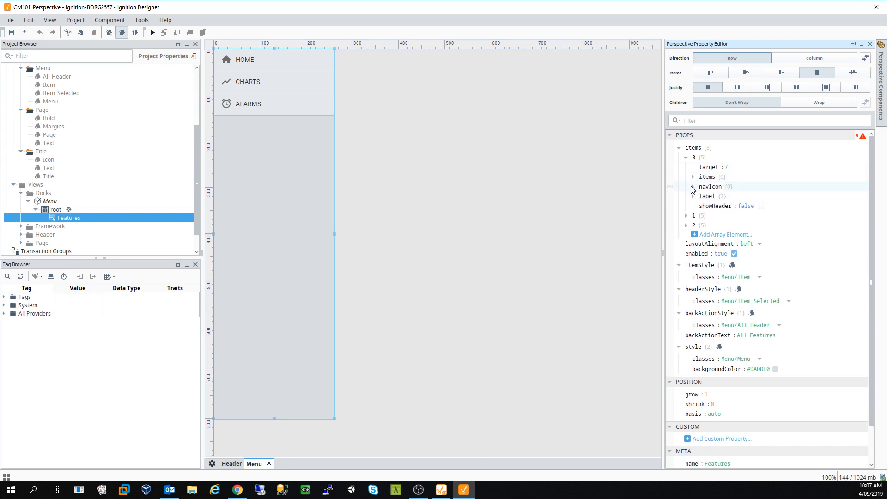
{"action": "left_click", "coordinate": [692, 187]}
{"action": "left_click", "coordinate": [692, 188]}
{"action": "left_click", "coordinate": [693, 196]}
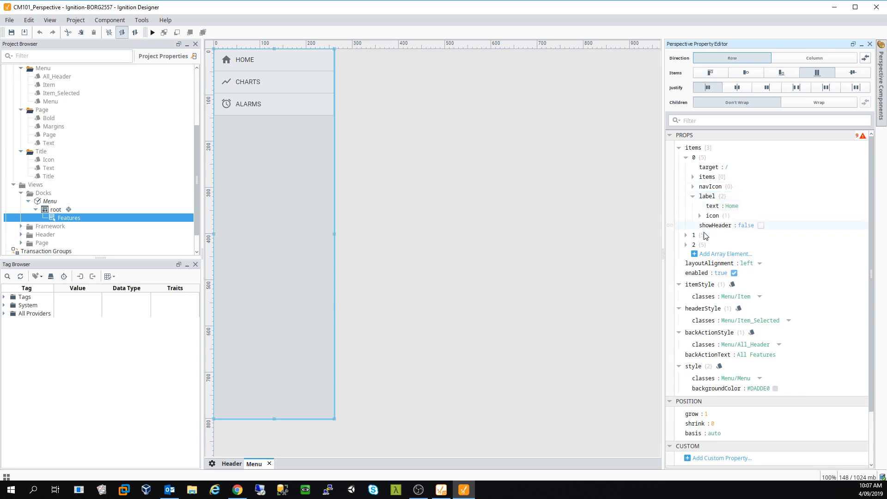
{"action": "left_click", "coordinate": [700, 216]}
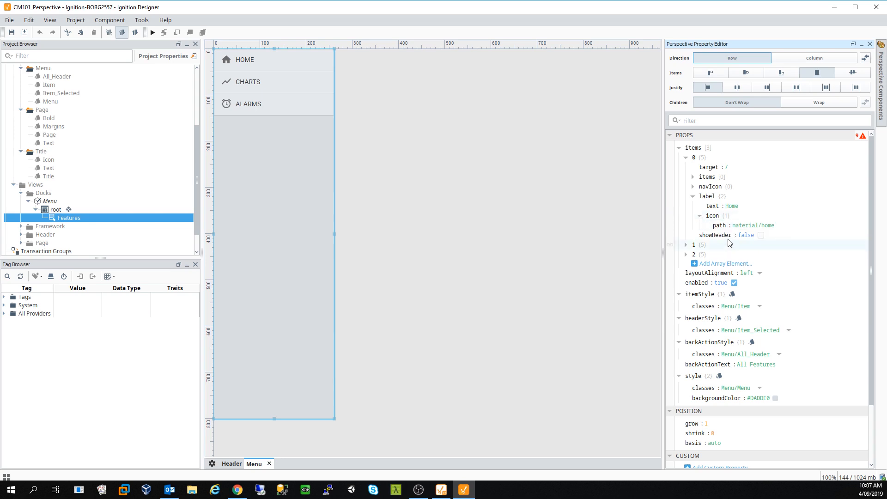
{"action": "left_click", "coordinate": [692, 197]}
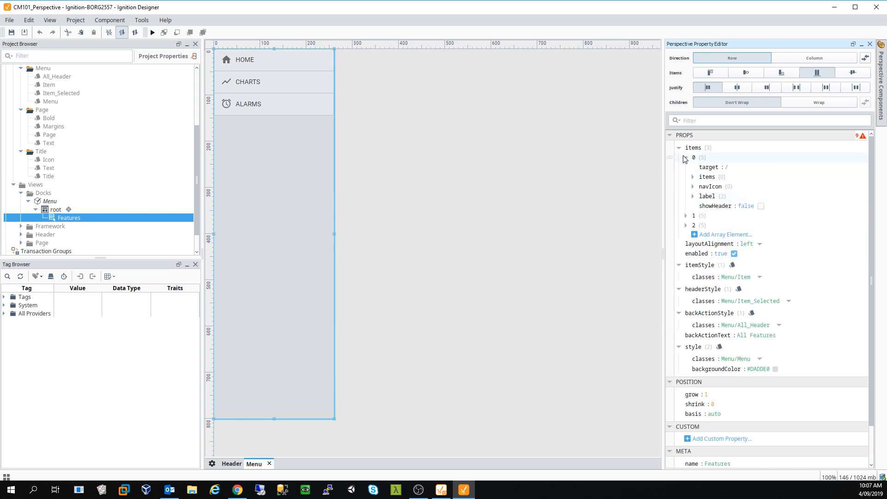
{"action": "left_click", "coordinate": [686, 158]}
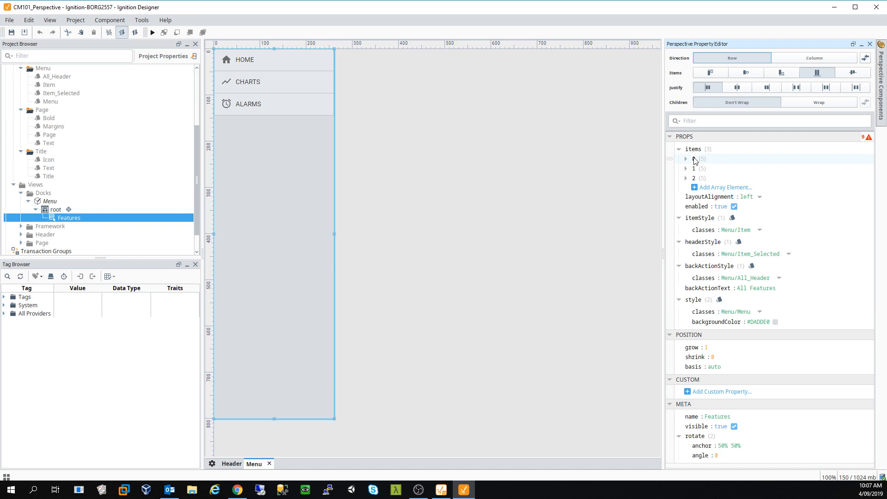
{"action": "right_click", "coordinate": [695, 160]}
{"action": "left_click", "coordinate": [610, 198]}
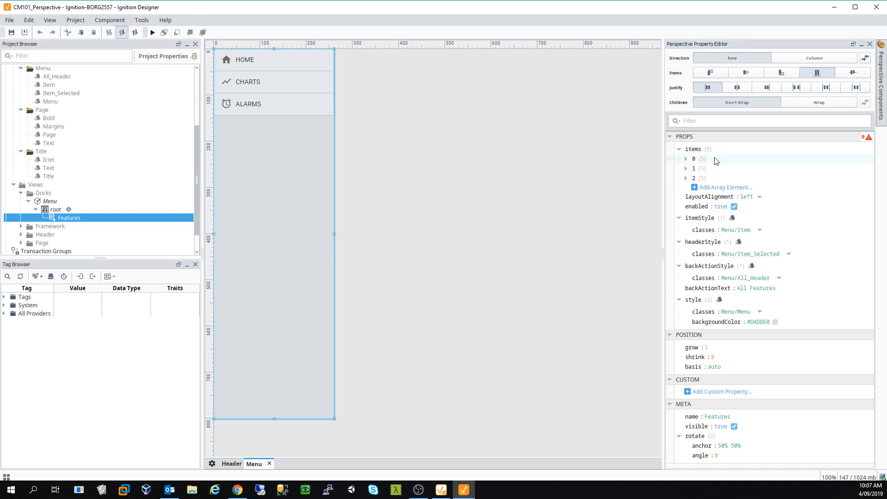
{"action": "left_click_drag", "start_coordinate": [717, 163], "coordinate": [783, 166]}
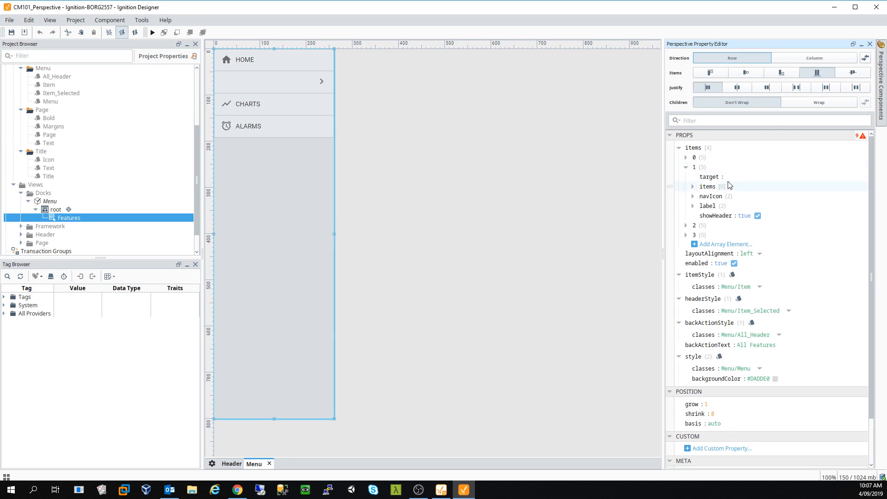
{"action": "left_click", "coordinate": [729, 179]}
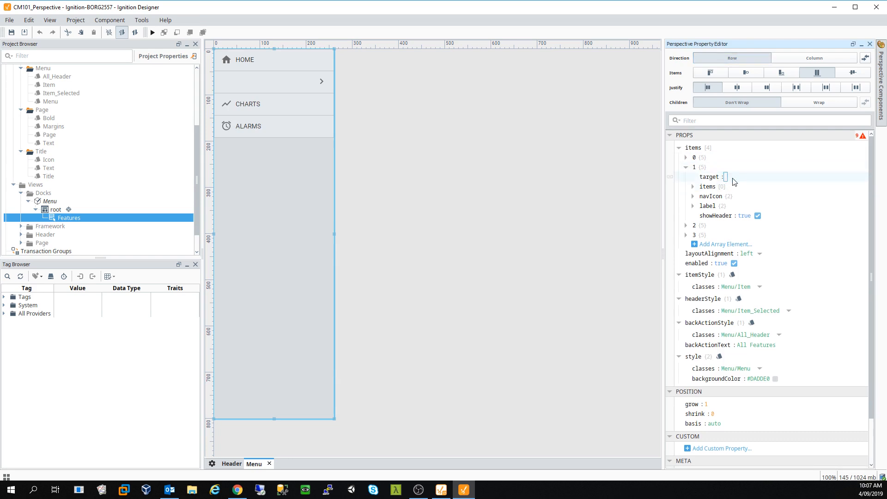
{"action": "type", "text": "/"}
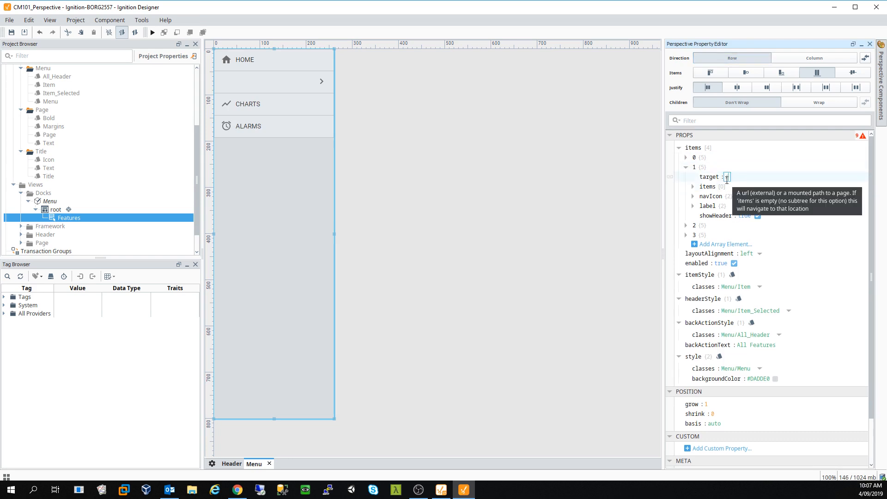
{"action": "left_click", "coordinate": [636, 202]}
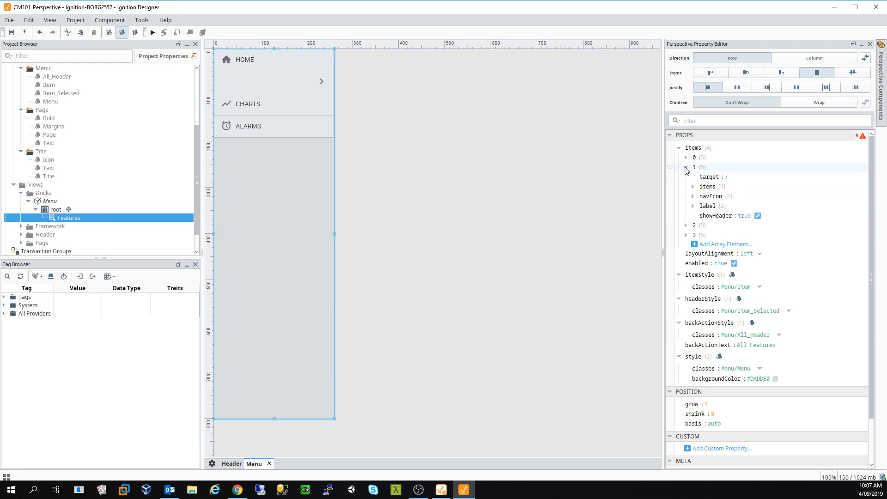
{"action": "left_click", "coordinate": [687, 169]}
{"action": "right_click", "coordinate": [703, 169]}
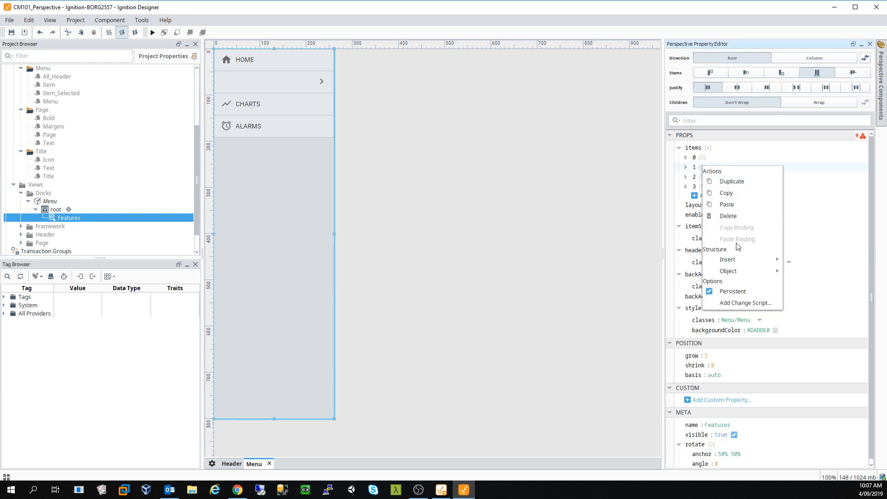
{"action": "left_click", "coordinate": [730, 216]}
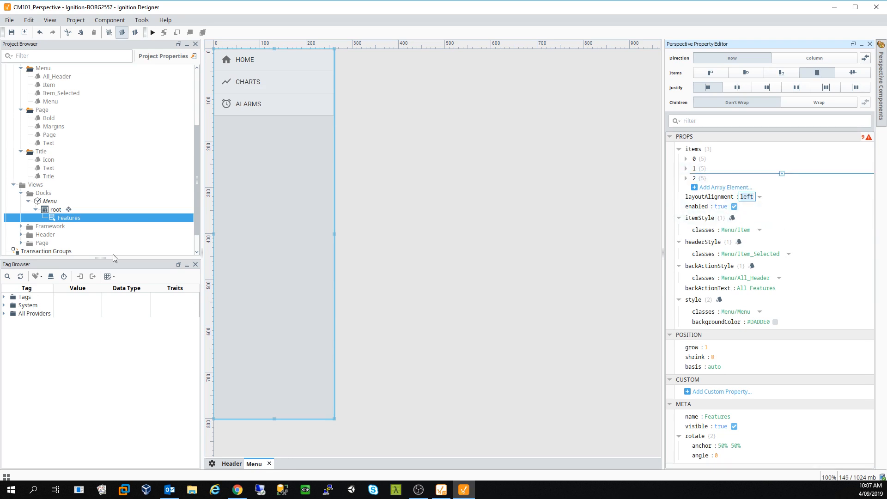
{"action": "left_click", "coordinate": [20, 194]}
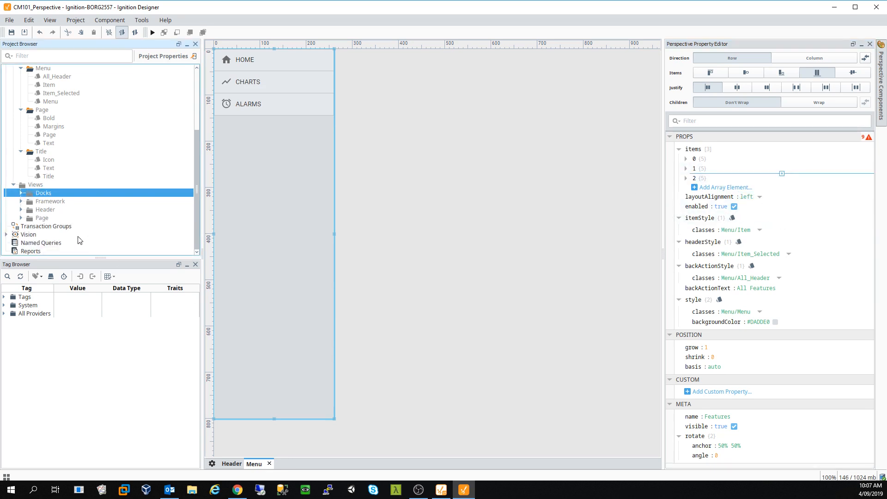
- Expand the Tags > Instances folder to show the Machine1–Machine3 tags
{"action": "left_click", "coordinate": [23, 218]}
{"action": "scroll", "coordinate": [37, 204], "scroll_direction": "down", "scroll_amount": 1}
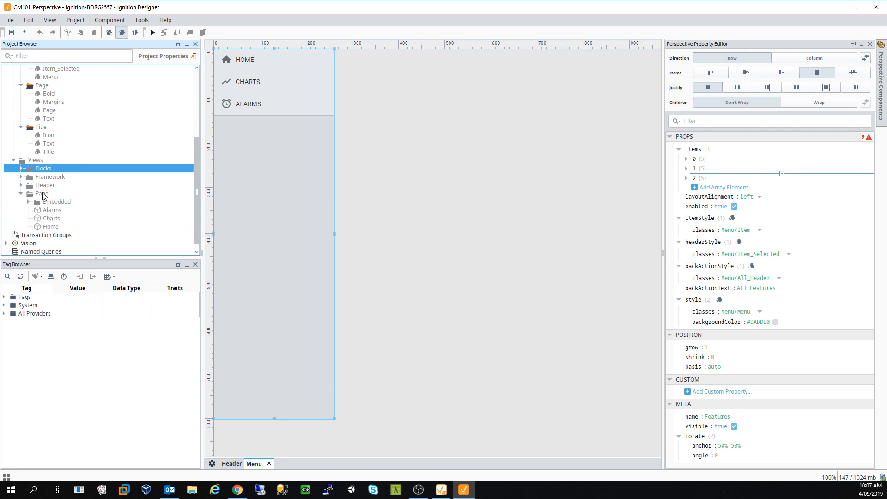
{"action": "left_click", "coordinate": [5, 298]}
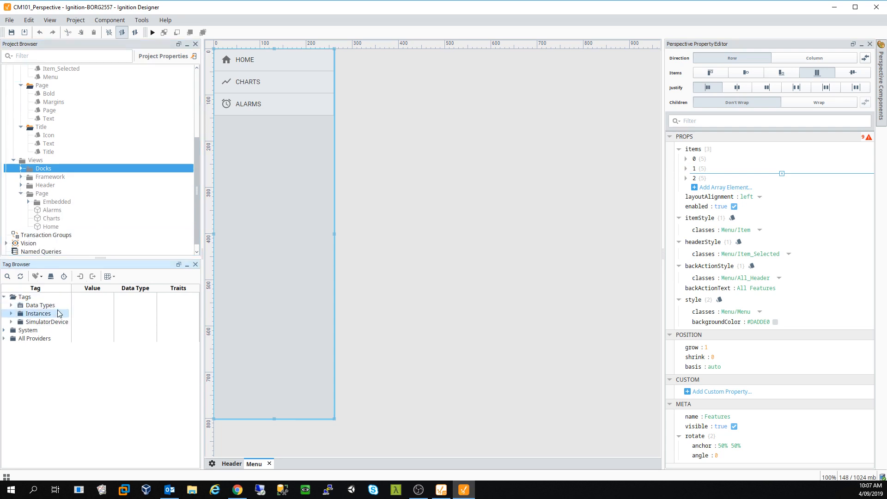
{"action": "left_click", "coordinate": [11, 313]}
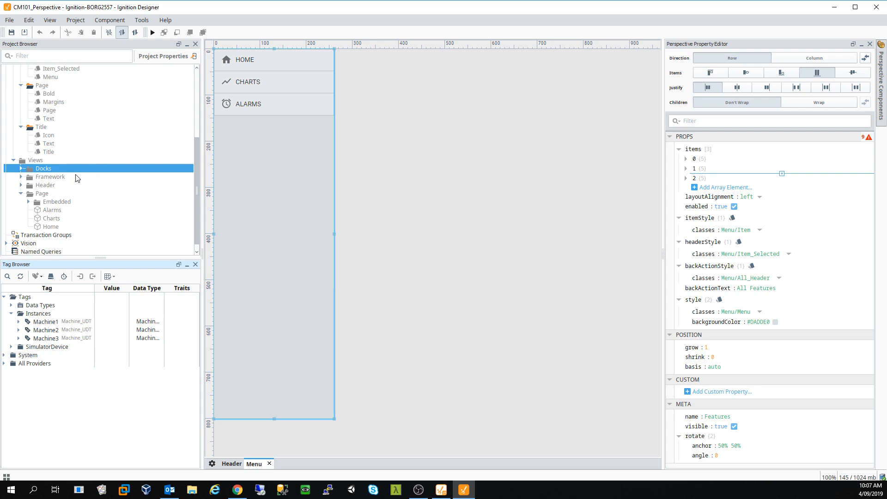
- Collapse the Header views folder and expand Page to show Embedded, Alarms, Charts and Home
{"action": "right_click", "coordinate": [42, 193]}
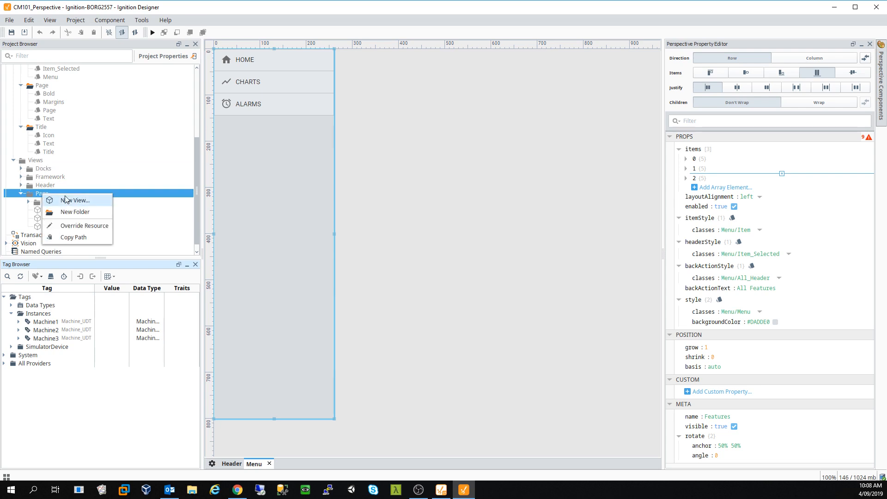
{"action": "left_click", "coordinate": [84, 226]}
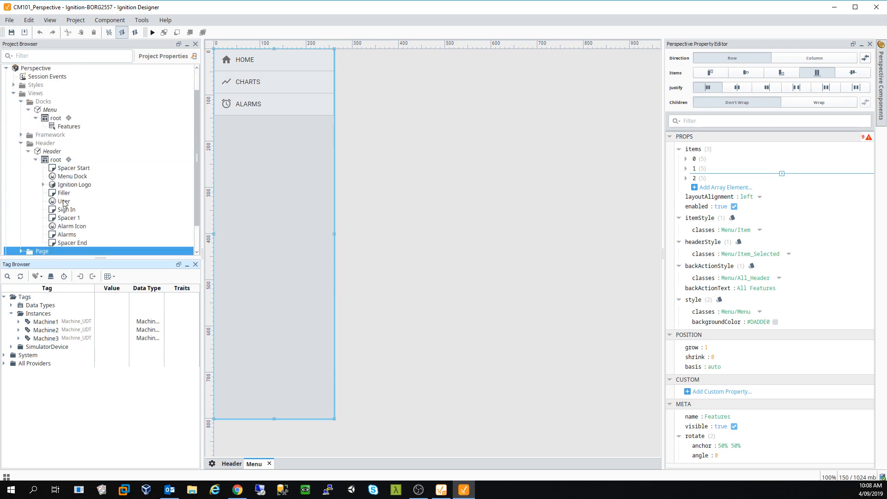
{"action": "left_click", "coordinate": [21, 143]}
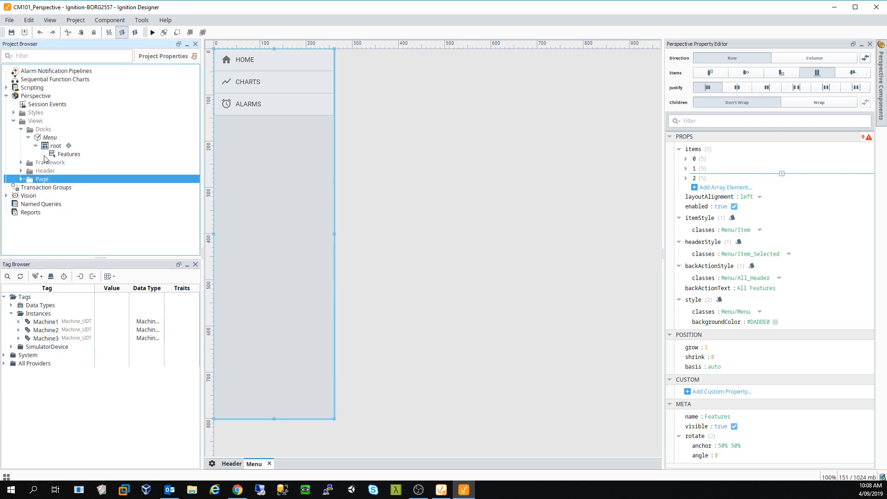
{"action": "left_click", "coordinate": [21, 179]}
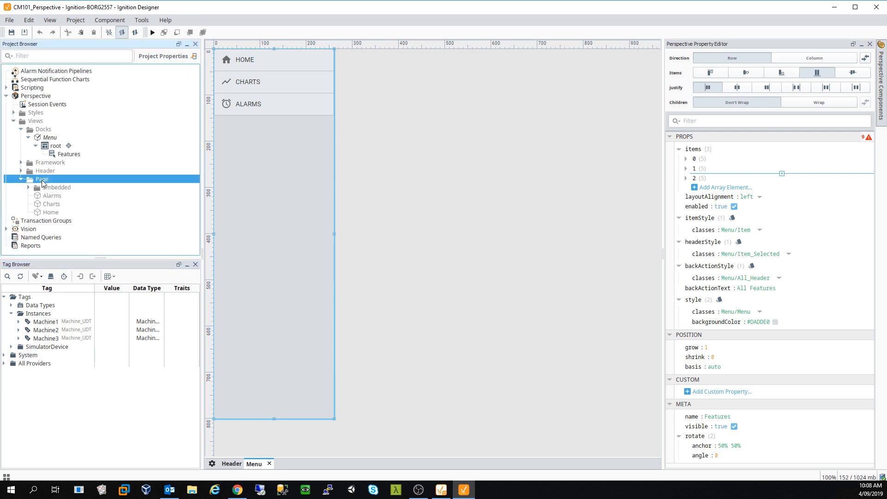
{"action": "right_click", "coordinate": [42, 183]}
- Create a new folder named Machine under the Page views folder
{"action": "left_click", "coordinate": [84, 198]}
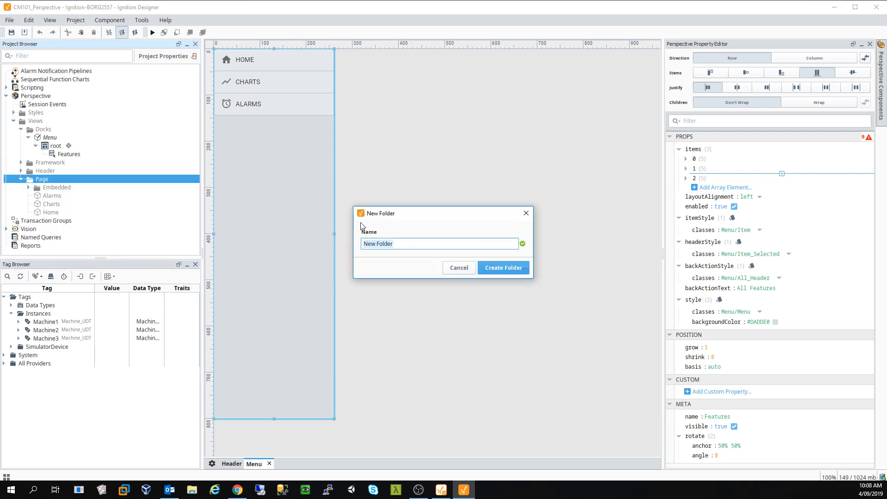
{"action": "type", "text": "Machine"}
{"action": "key", "text": "Return"}
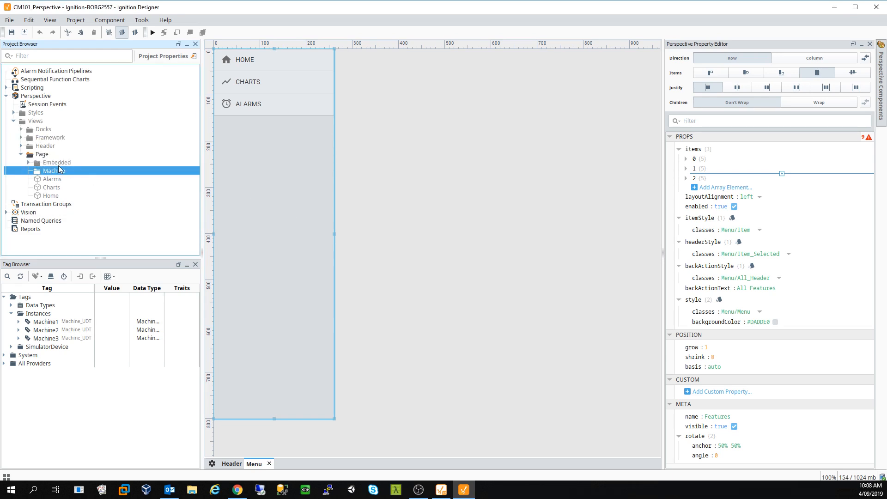
- Create a Flex-layout view named allMachines inside the Machine folder
{"action": "right_click", "coordinate": [59, 169]}
{"action": "left_click", "coordinate": [92, 178]}
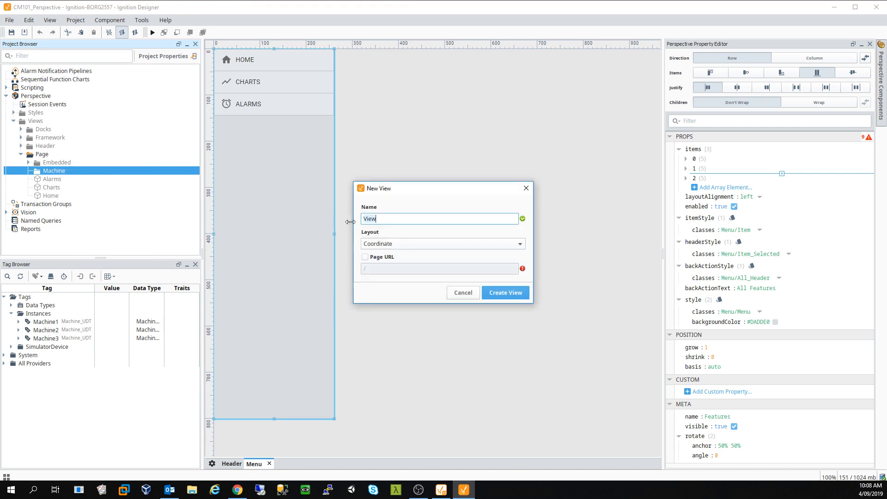
{"action": "type", "text": "allMachines"}
{"action": "left_click", "coordinate": [383, 243]}
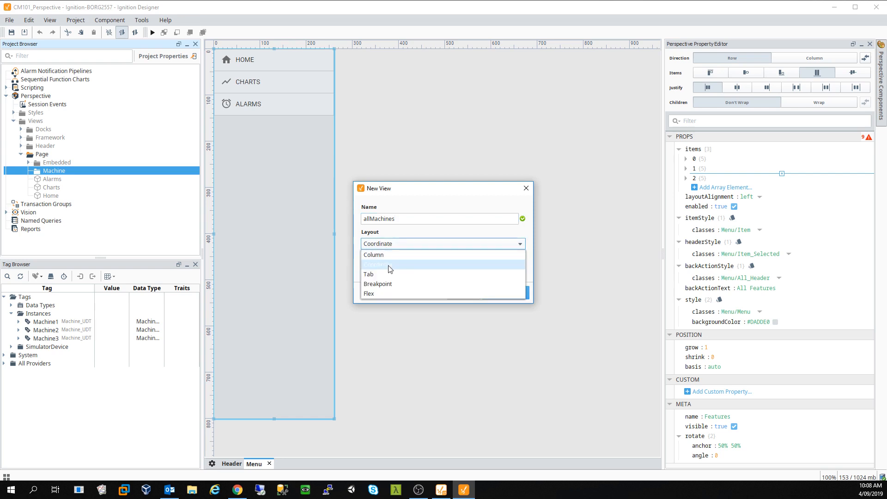
{"action": "left_click", "coordinate": [387, 291]}
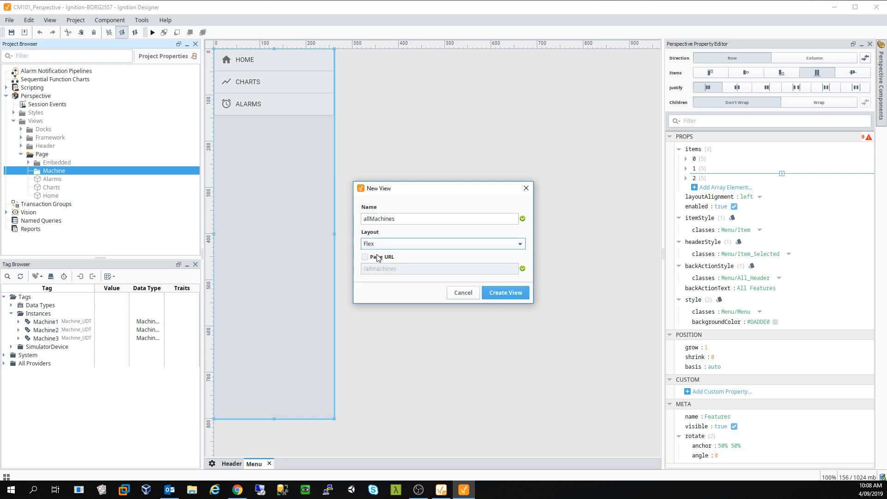
{"action": "left_click", "coordinate": [505, 294]}
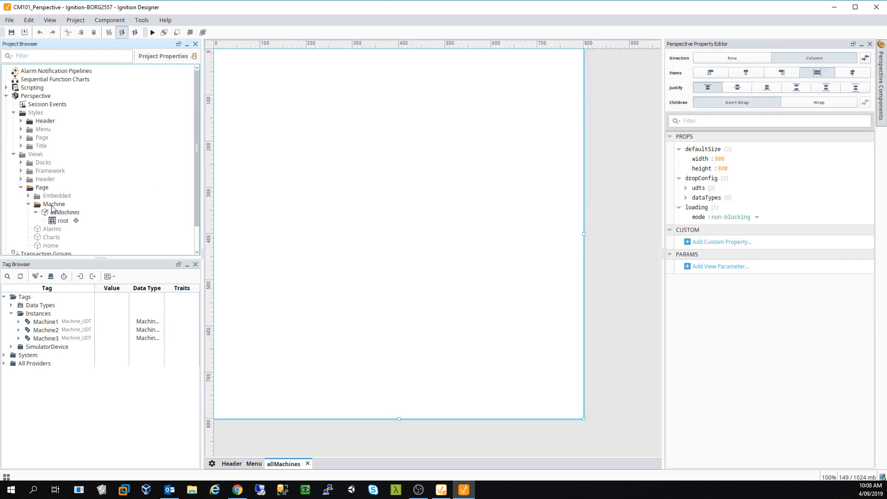
- Place a Label at the top of allMachines with text 'All Machines Page'
{"action": "left_click", "coordinate": [37, 213]}
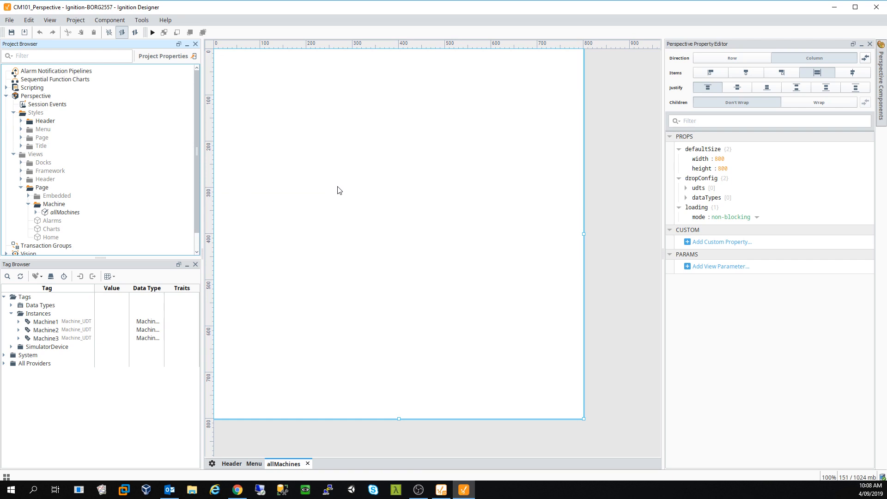
{"action": "left_click", "coordinate": [882, 72]}
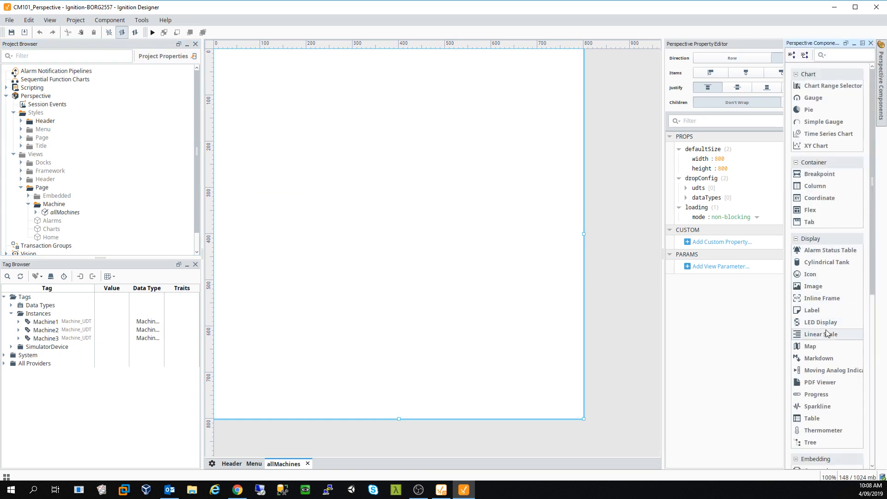
{"action": "left_click_drag", "start_coordinate": [801, 315], "coordinate": [772, 311]}
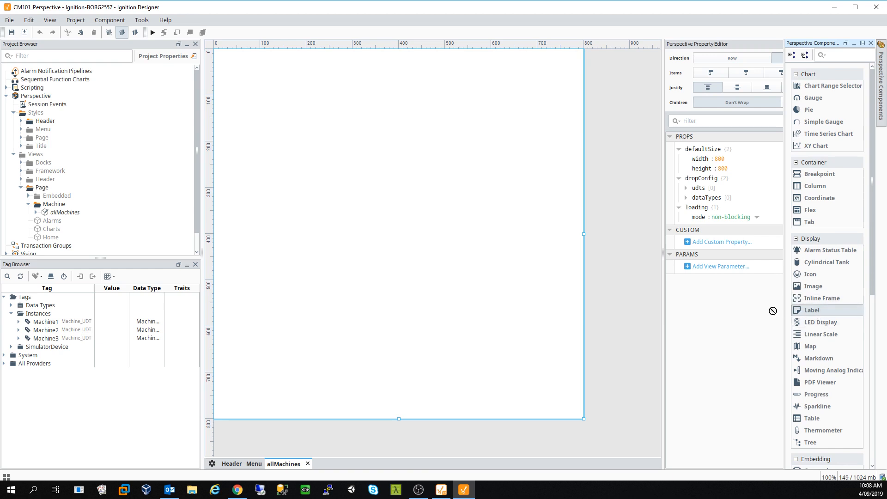
{"action": "left_click_drag", "start_coordinate": [353, 160], "coordinate": [353, 161]}
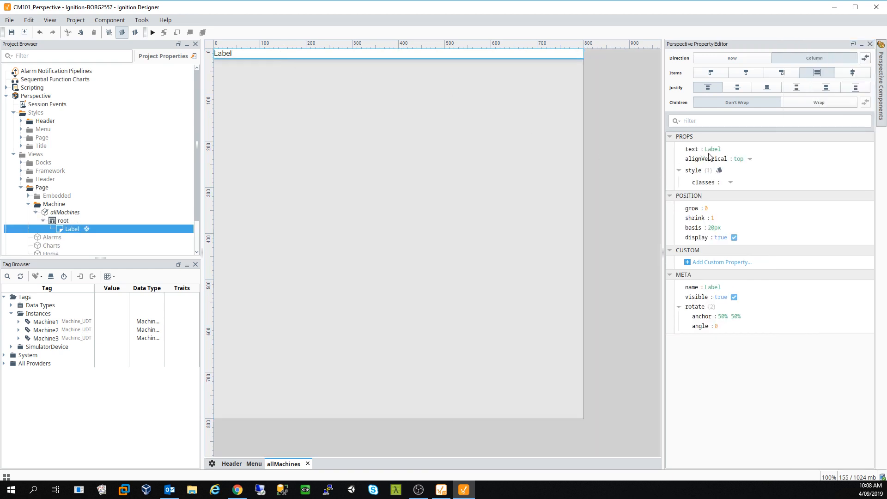
{"action": "left_click", "coordinate": [713, 86]}
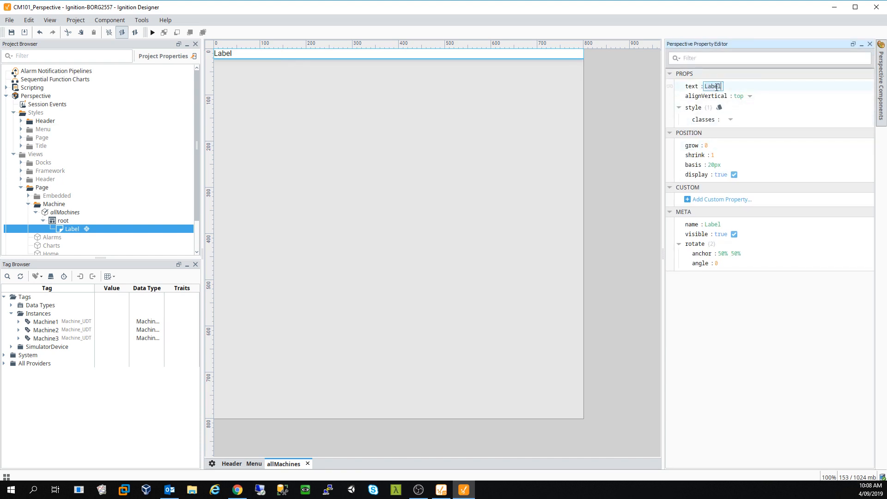
{"action": "type", "text": "All Machines"}
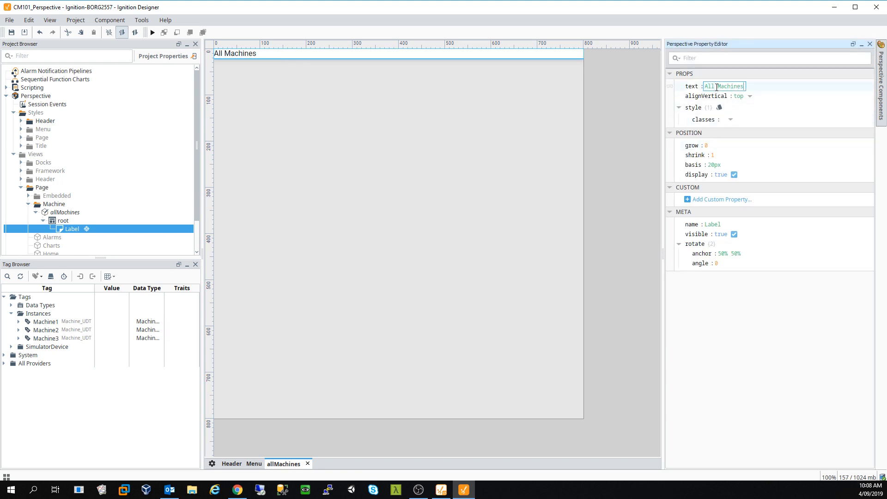
{"action": "type", "text": " Page"}
{"action": "left_click", "coordinate": [426, 184]}
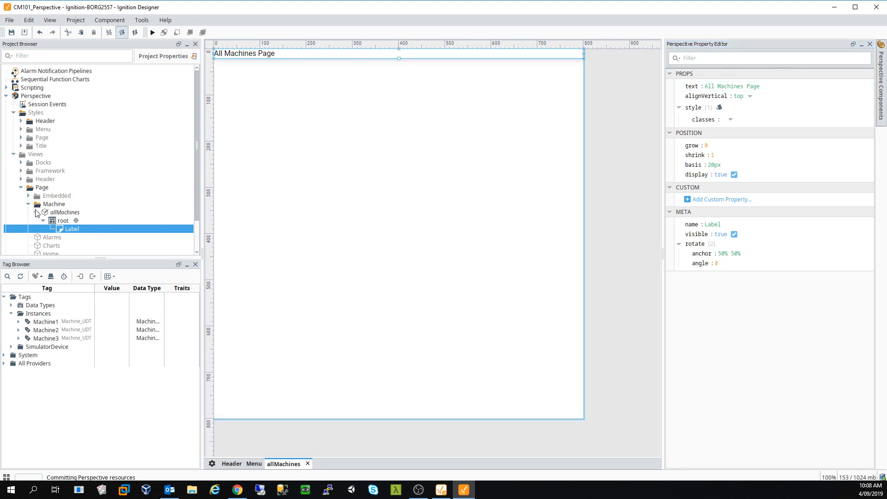
- Collapse the Header node and expand Page to select the Machine folder
{"action": "left_click", "coordinate": [28, 179]}
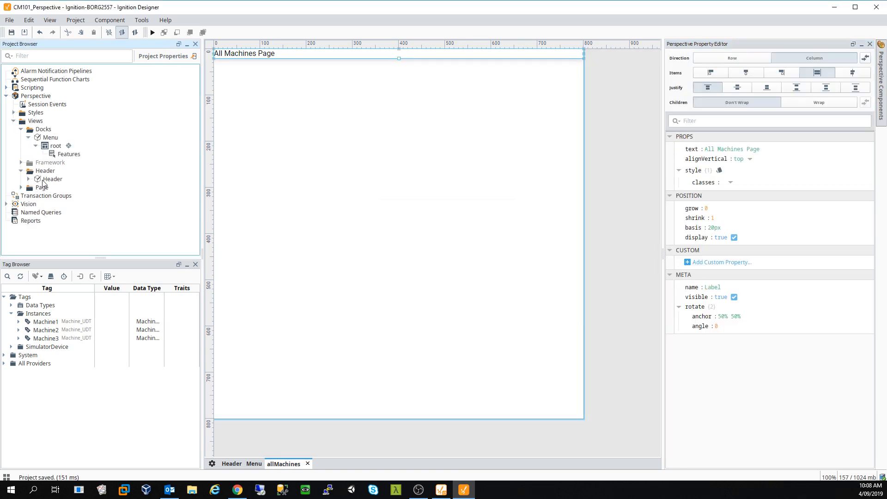
{"action": "double_click", "coordinate": [43, 188]}
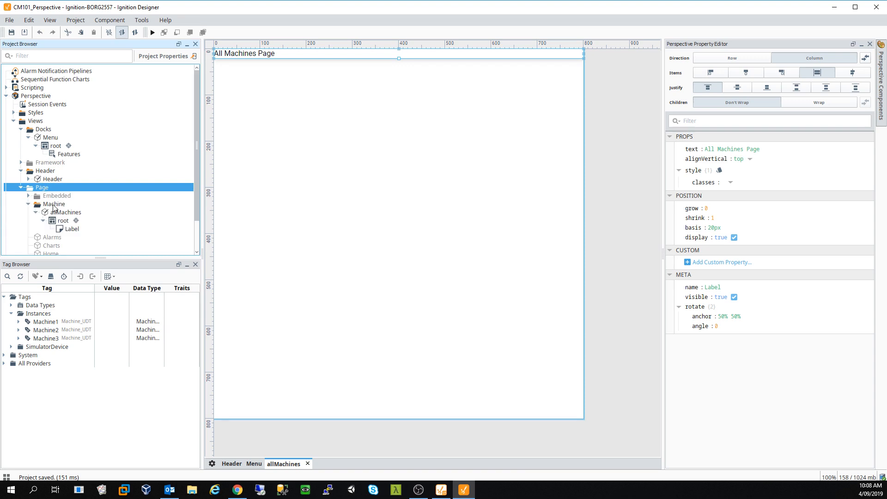
{"action": "left_click", "coordinate": [36, 212]}
- Create individualMachine as a Flex view with page URL /individualmachine in the Machine folder
{"action": "left_click", "coordinate": [61, 205]}
{"action": "right_click", "coordinate": [62, 205]}
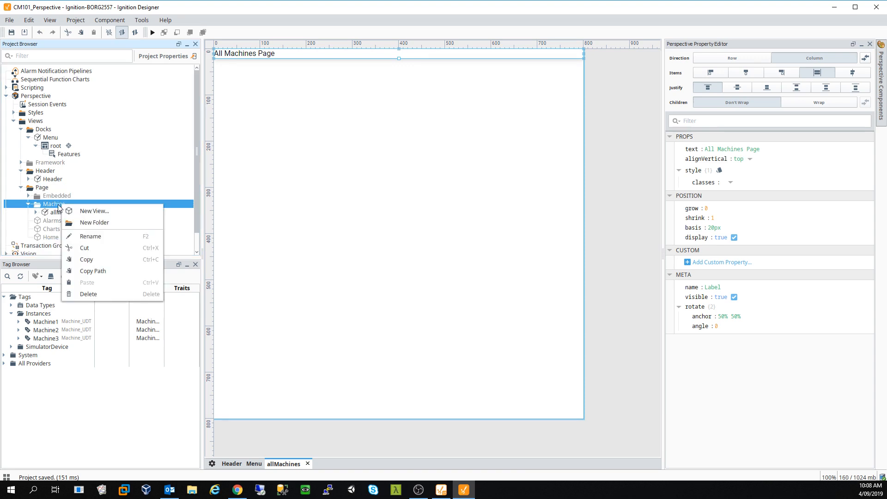
{"action": "left_click", "coordinate": [95, 211]}
{"action": "left_click", "coordinate": [391, 258]}
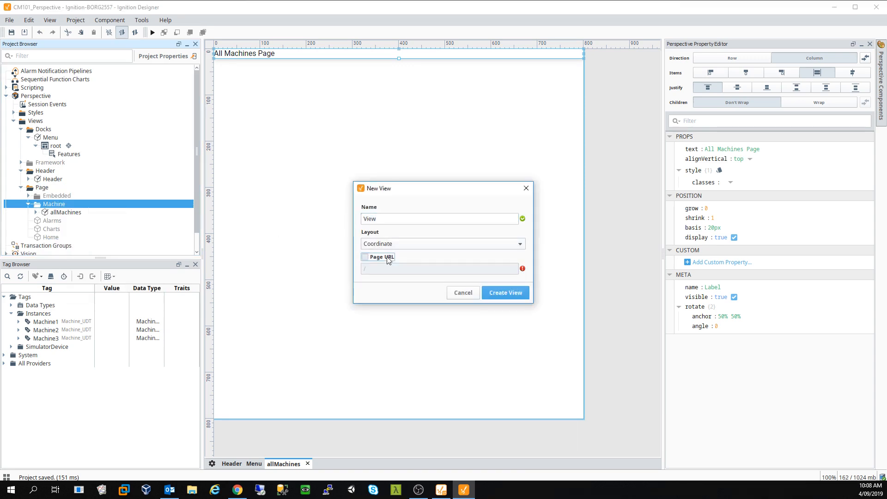
{"action": "left_click", "coordinate": [398, 219]}
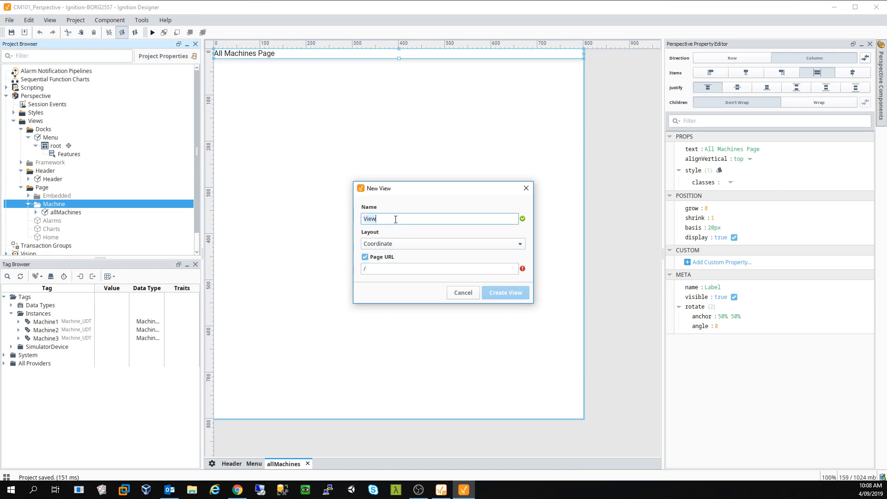
{"action": "left_click", "coordinate": [397, 244]}
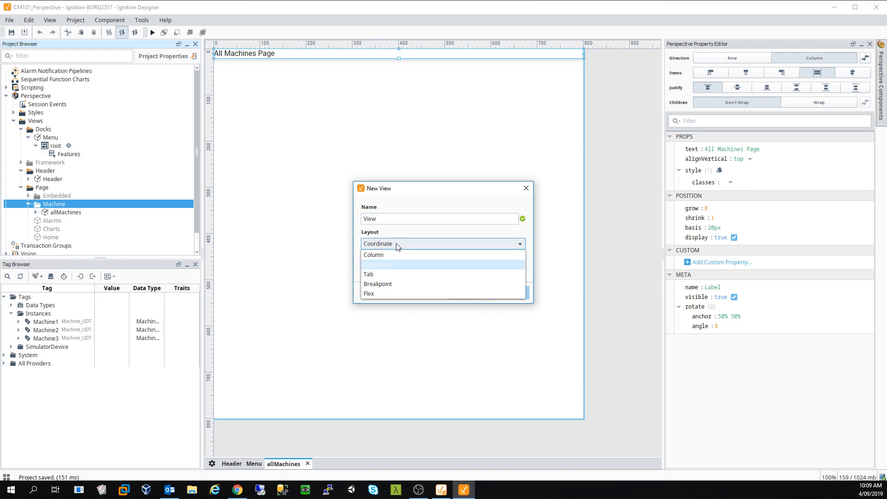
{"action": "left_click", "coordinate": [399, 296]}
{"action": "left_click", "coordinate": [398, 220]}
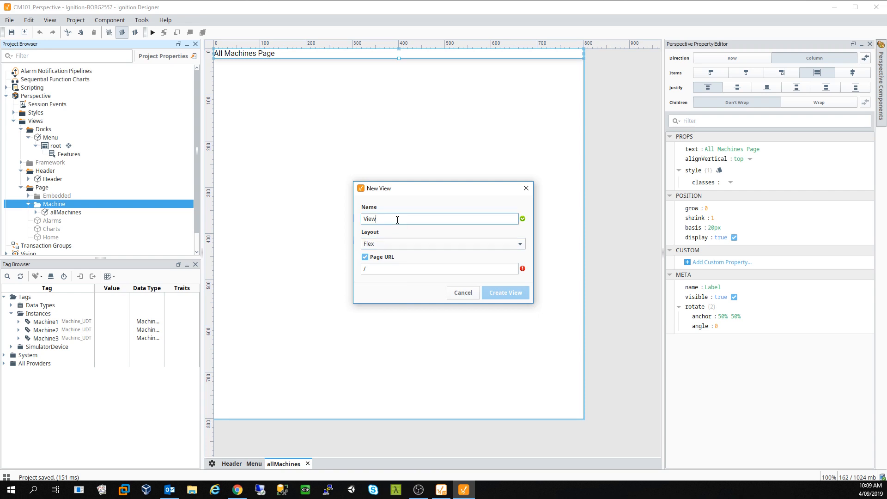
{"action": "double_click", "coordinate": [398, 221]}
{"action": "type", "text": "indivi"}
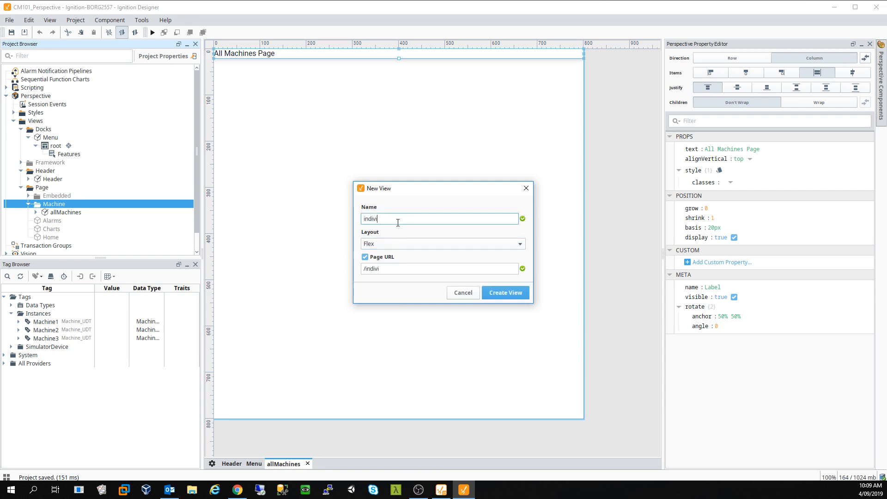
{"action": "type", "text": "dualMachine"}
{"action": "left_click", "coordinate": [501, 292]}
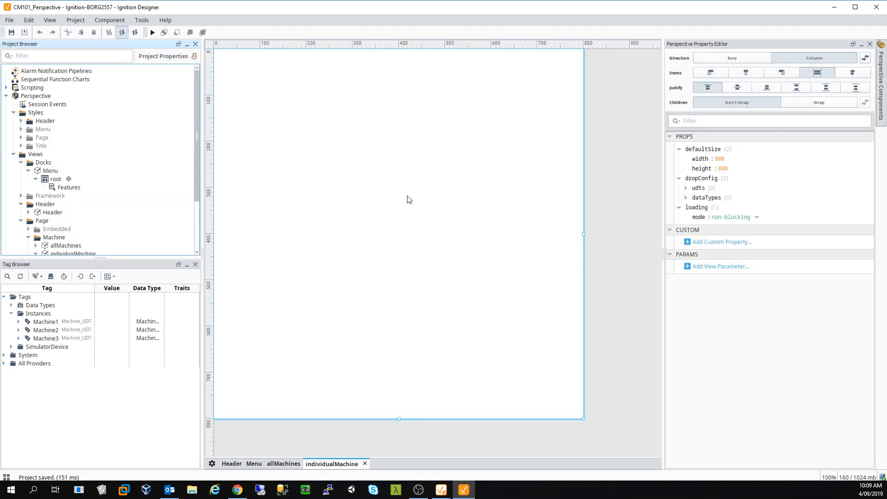
- Drag a Label component to the top of the individualMachine view
{"action": "left_click", "coordinate": [880, 109]}
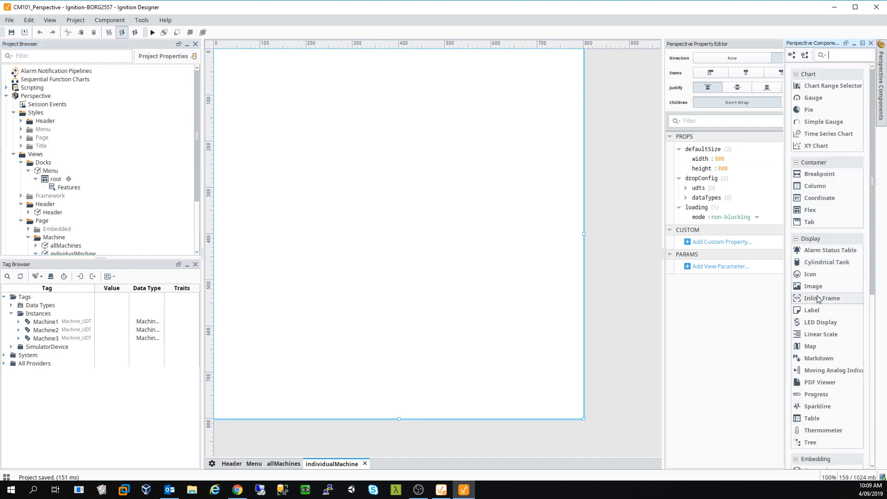
{"action": "left_click_drag", "start_coordinate": [826, 313], "coordinate": [337, 155]}
{"action": "left_click", "coordinate": [231, 55]}
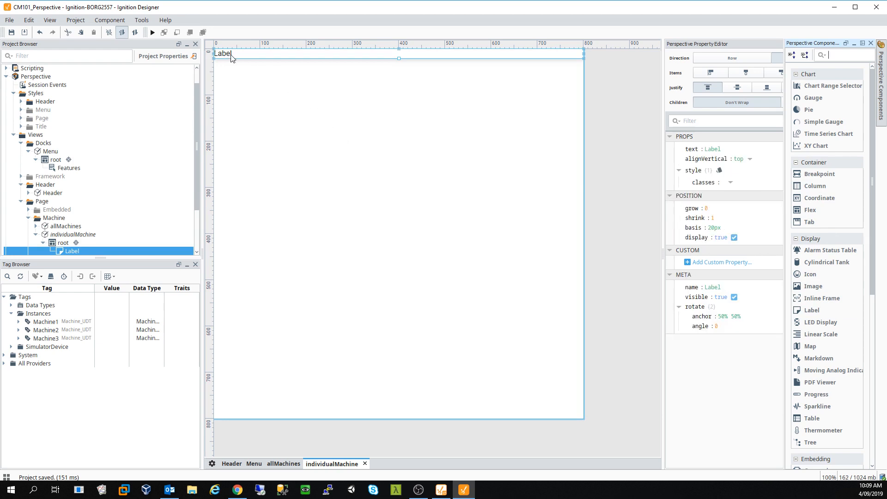
{"action": "double_click", "coordinate": [231, 54]}
- Set the label's text to 'Individual Machine'
{"action": "left_click", "coordinate": [717, 151]}
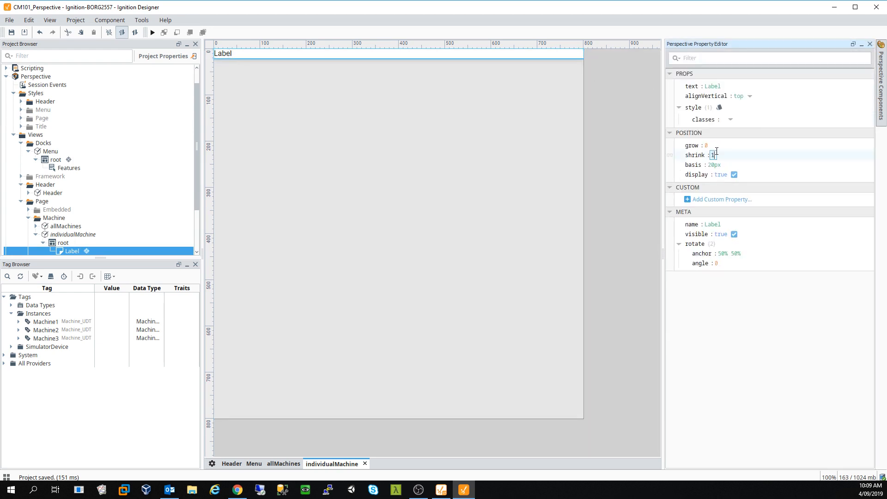
{"action": "left_click", "coordinate": [715, 87]}
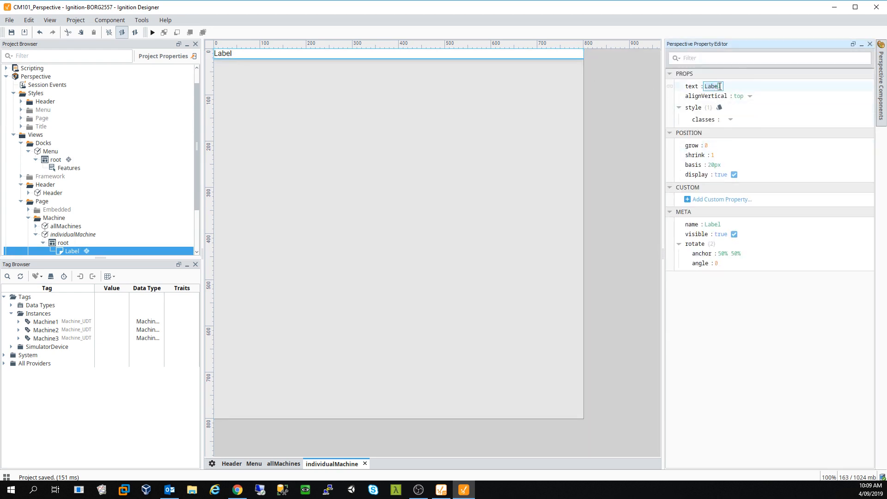
{"action": "left_click_drag", "start_coordinate": [722, 86], "coordinate": [706, 87]}
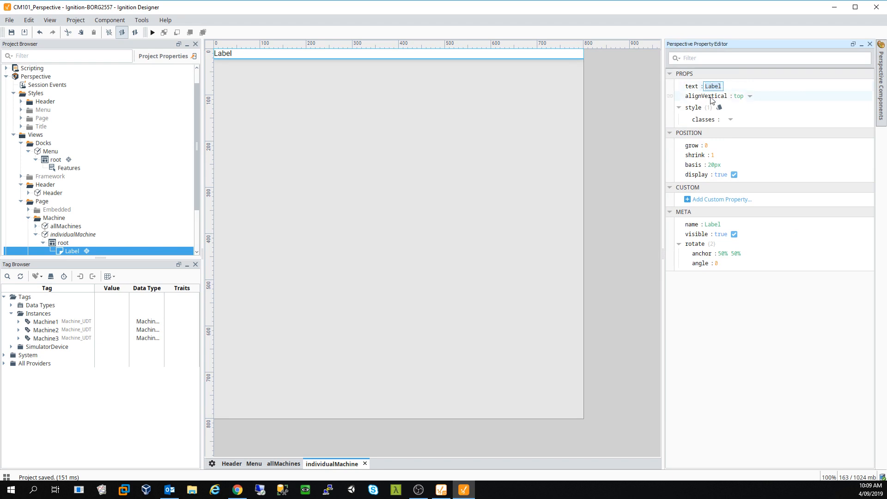
{"action": "type", "text": "AS"}
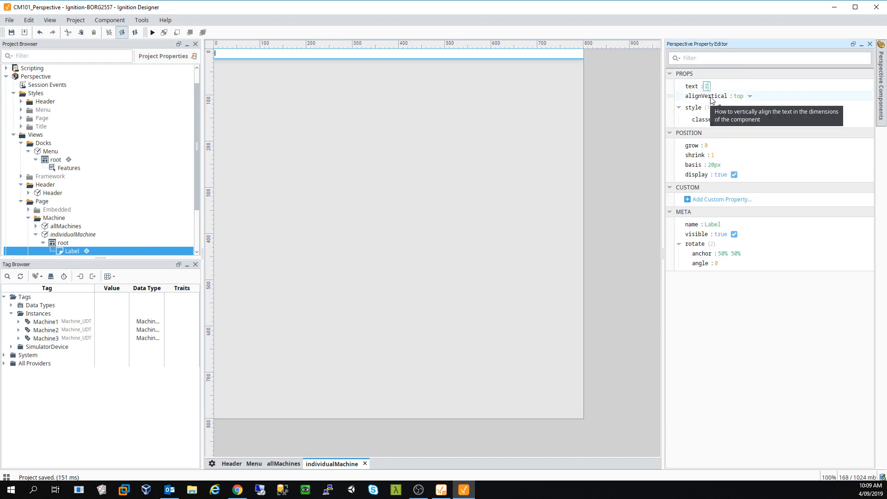
{"action": "type", "text": "ndividual Machine"}
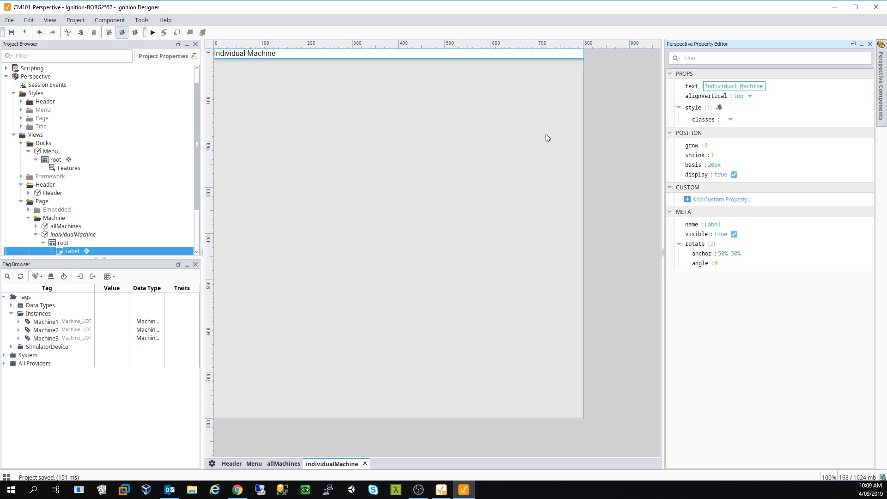
{"action": "left_click", "coordinate": [324, 240]}
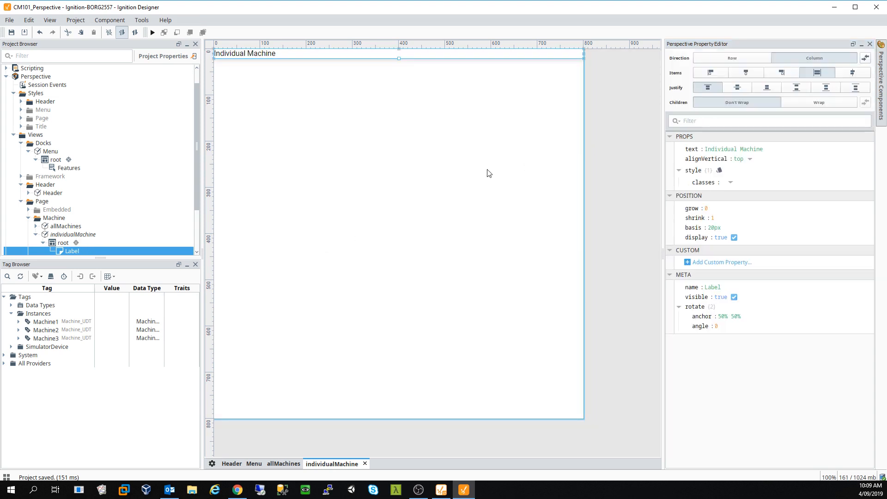
{"action": "mouse_move", "coordinate": [882, 70]}
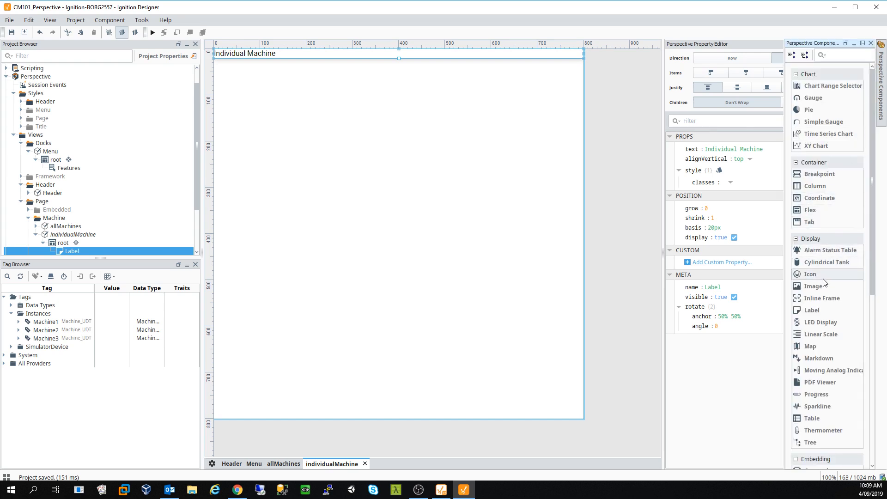
- Place a second Label below the heading and set its text to 'MachineNumber'
{"action": "left_click_drag", "start_coordinate": [814, 309], "coordinate": [480, 221]}
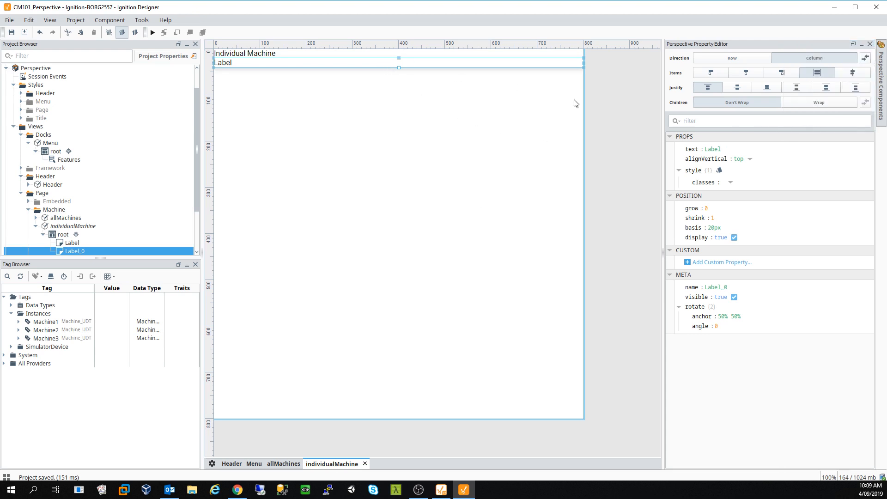
{"action": "left_click", "coordinate": [714, 149]}
{"action": "type", "text": "MachineNu"}
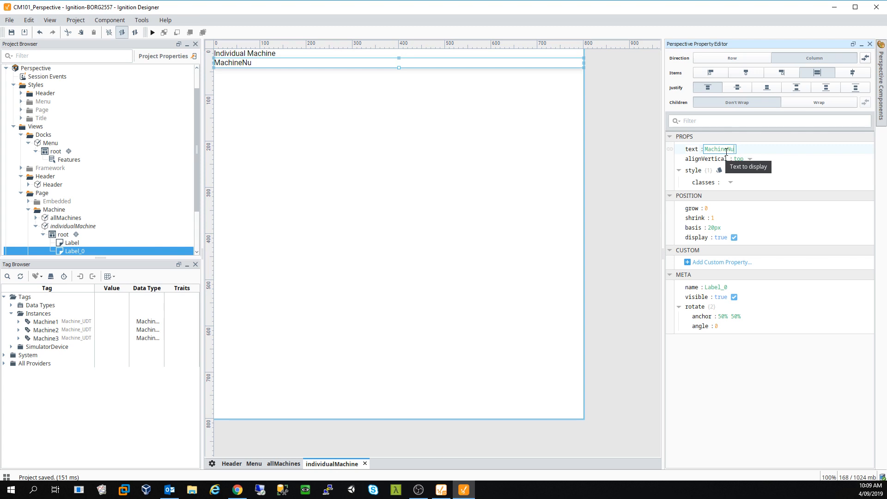
{"action": "type", "text": "mber"}
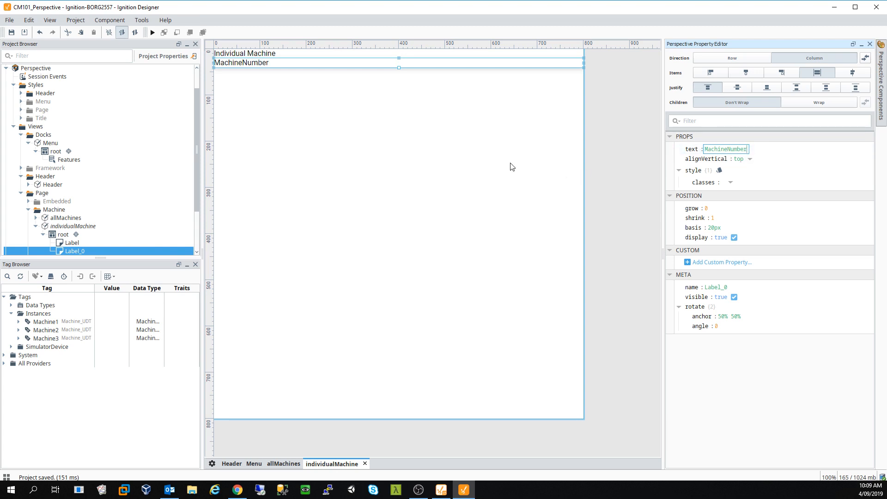
{"action": "left_click", "coordinate": [512, 167]}
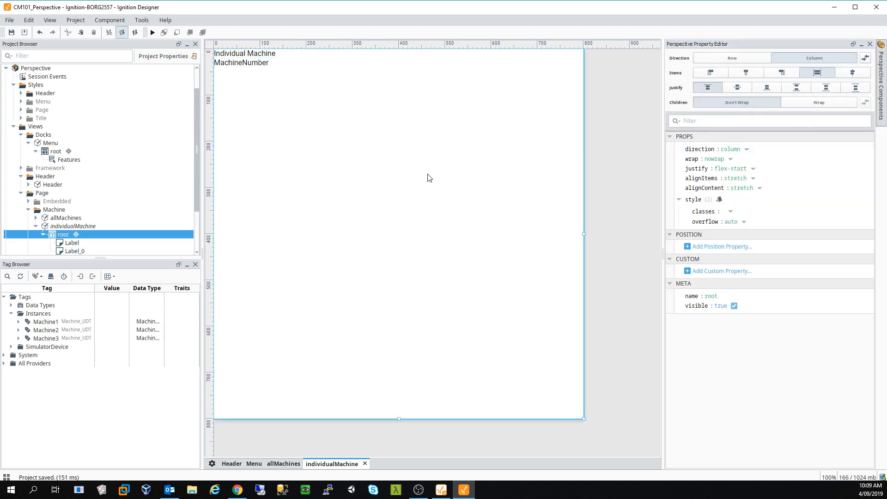
{"action": "left_click", "coordinate": [252, 63]}
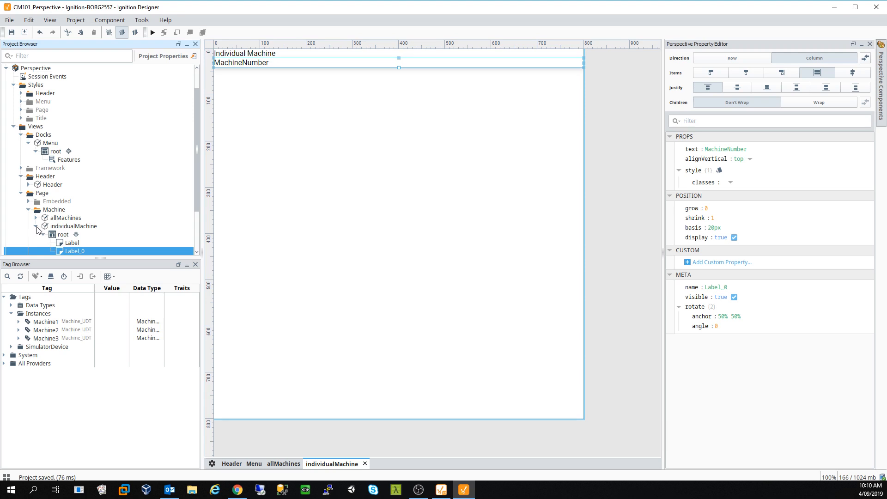
- Open the Menu dock view and select its navigation menu component
{"action": "left_click", "coordinate": [35, 226]}
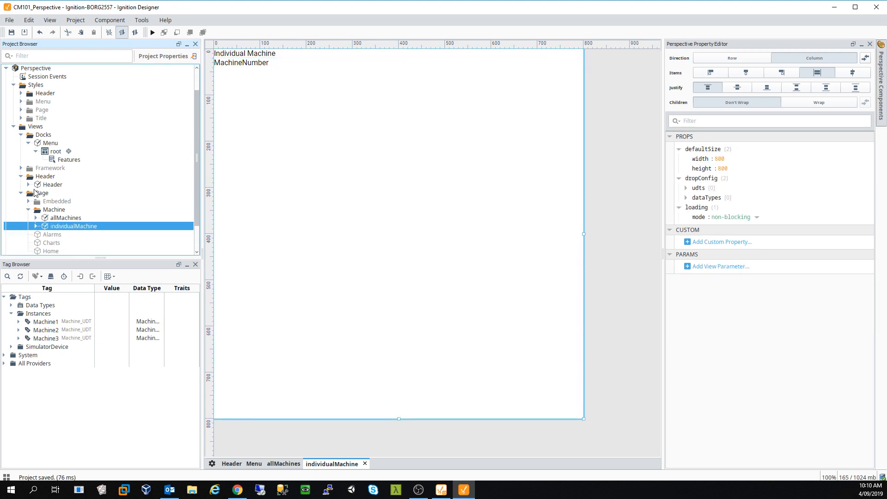
{"action": "left_click", "coordinate": [51, 144]}
{"action": "double_click", "coordinate": [50, 144]}
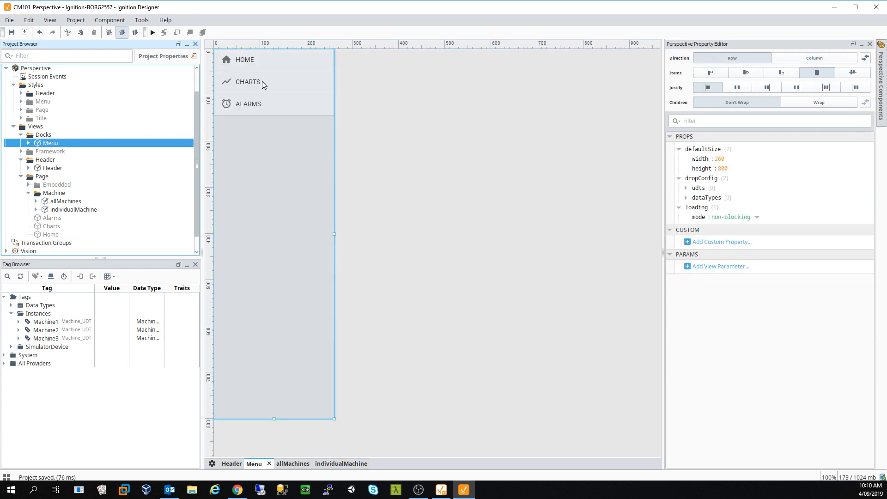
{"action": "left_click", "coordinate": [261, 61]}
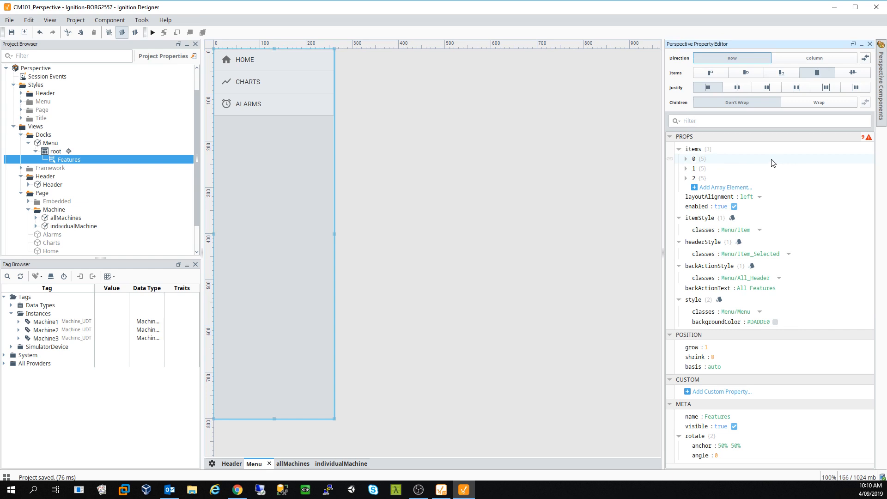
- Add a new menu item targeting '/', comparing it with the existing Home, Charts and Alarms items
{"action": "left_click_drag", "start_coordinate": [773, 166], "coordinate": [784, 165]}
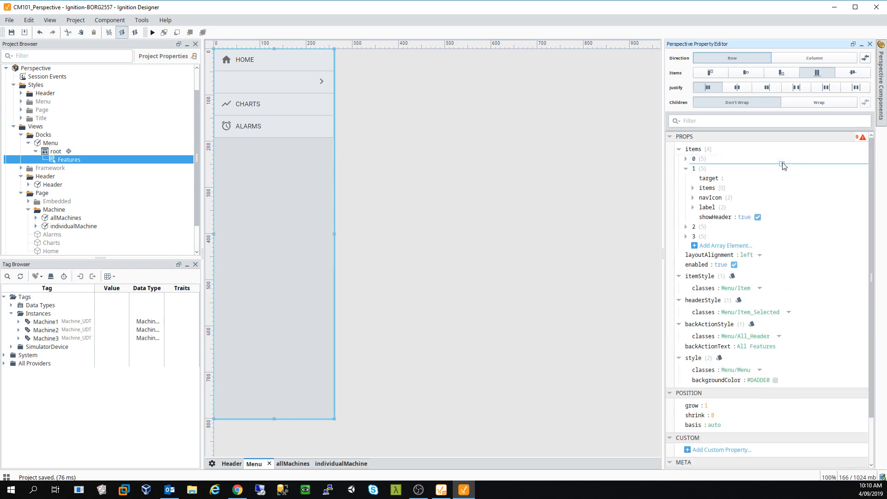
{"action": "left_click", "coordinate": [725, 178]}
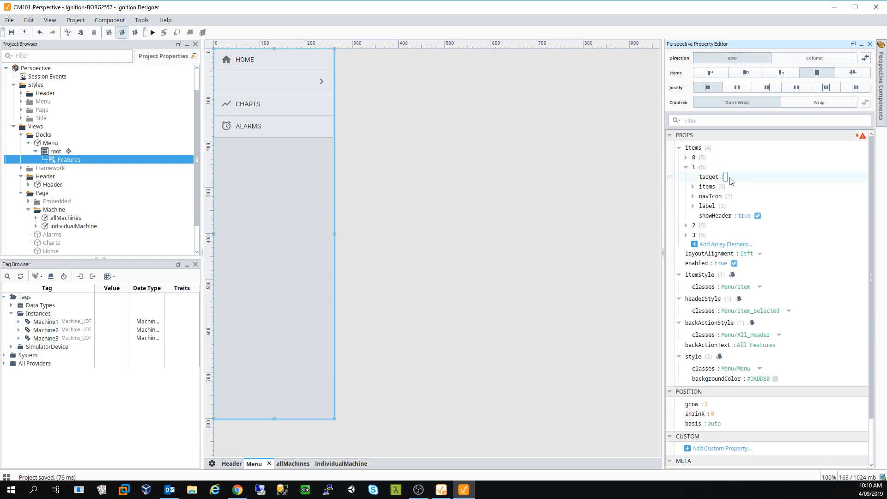
{"action": "type", "text": "/"}
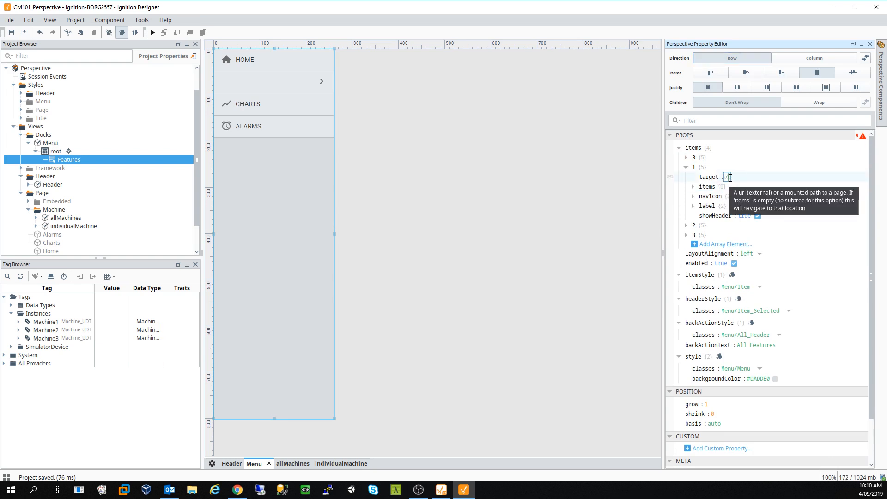
{"action": "left_click", "coordinate": [686, 158]}
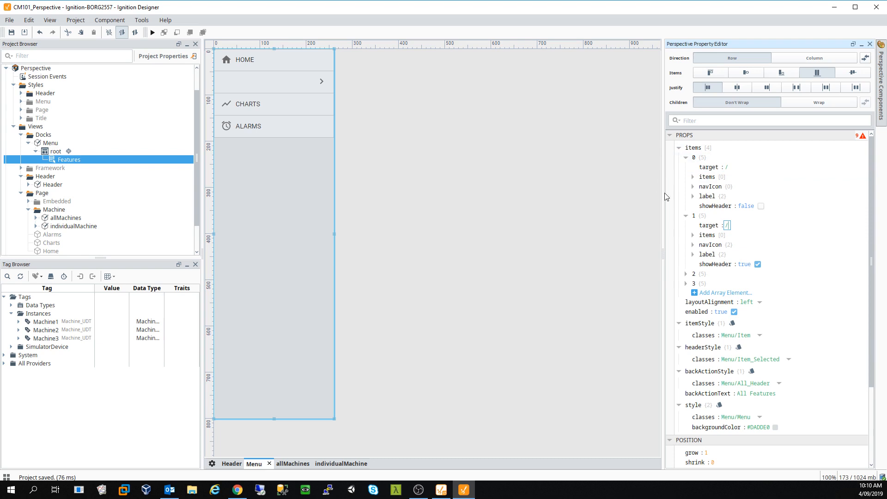
{"action": "left_click", "coordinate": [686, 274]}
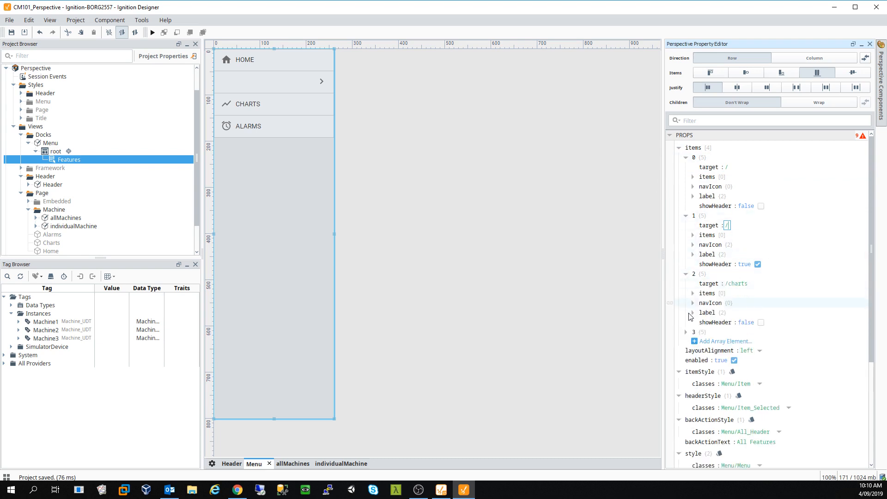
{"action": "left_click", "coordinate": [686, 332]}
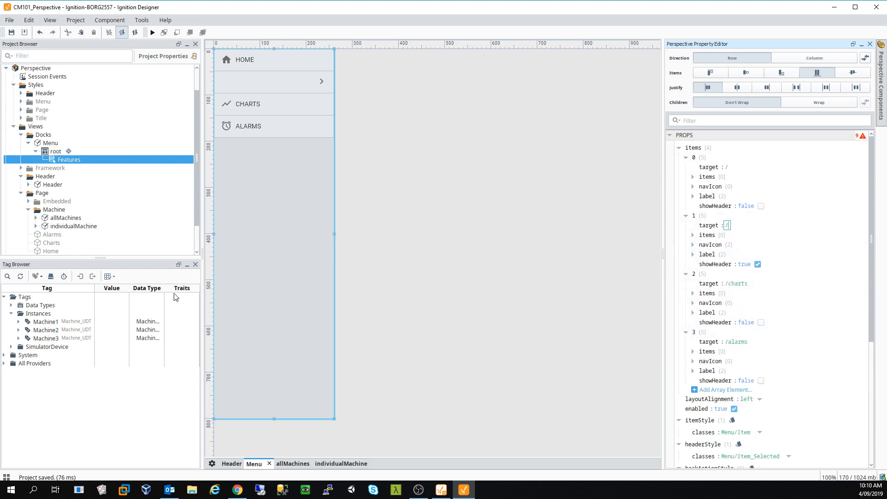
{"action": "left_click", "coordinate": [67, 219]}
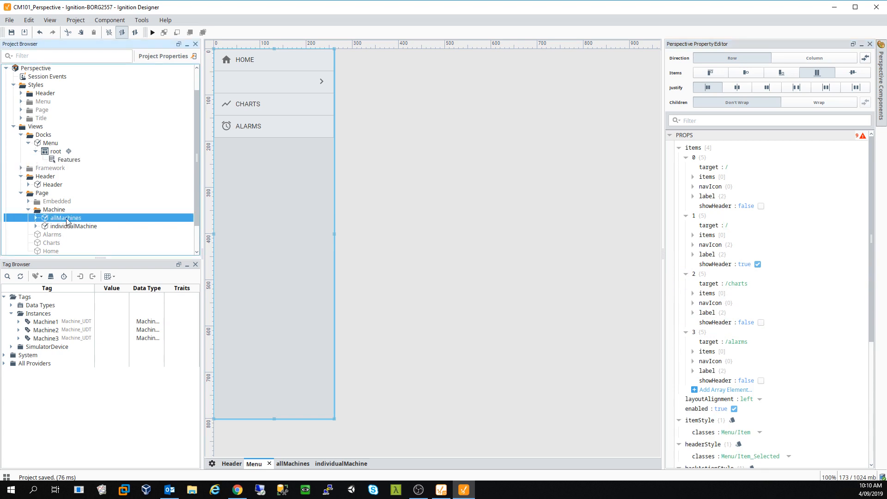
- Delete the old allMachines view
{"action": "right_click", "coordinate": [67, 221]}
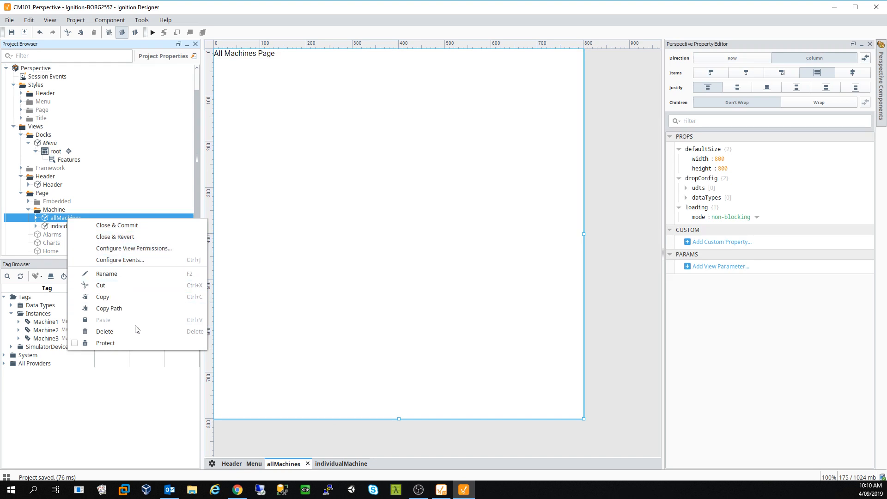
{"action": "left_click", "coordinate": [121, 331]}
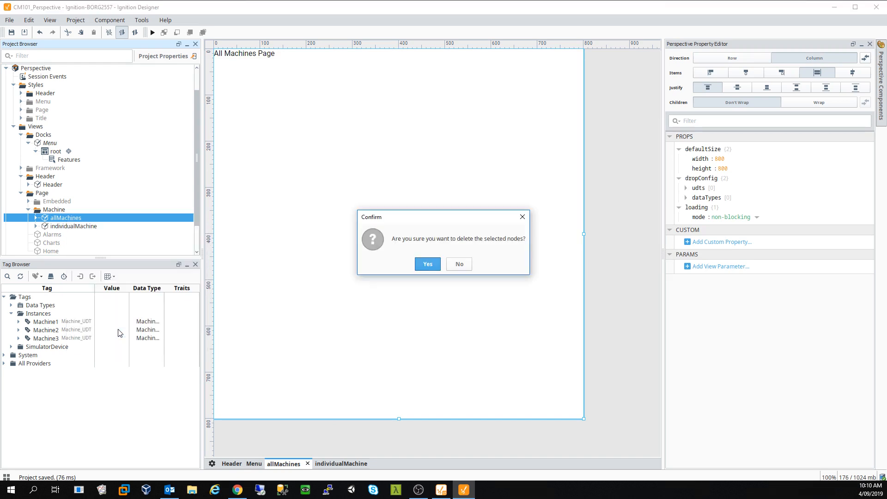
{"action": "left_click", "coordinate": [424, 263]}
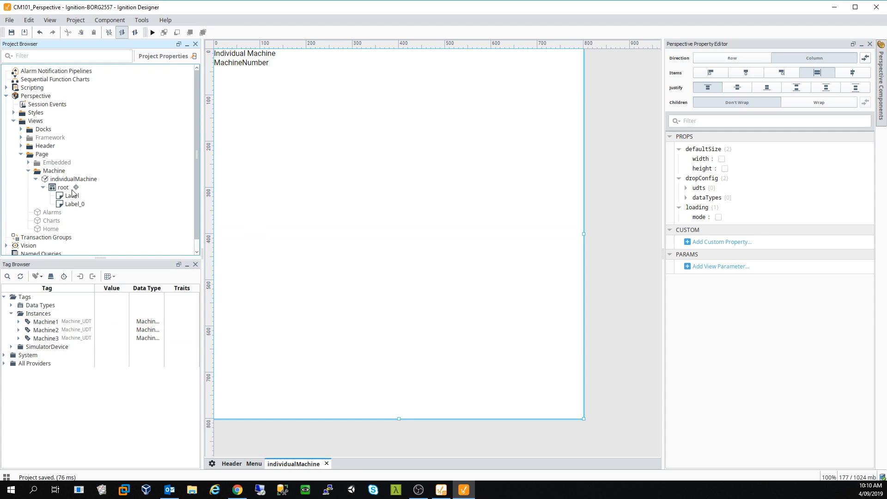
- Create a new Flex-layout allMachines view with a page URL in the Machine folder
{"action": "right_click", "coordinate": [61, 172]}
{"action": "left_click", "coordinate": [110, 178]}
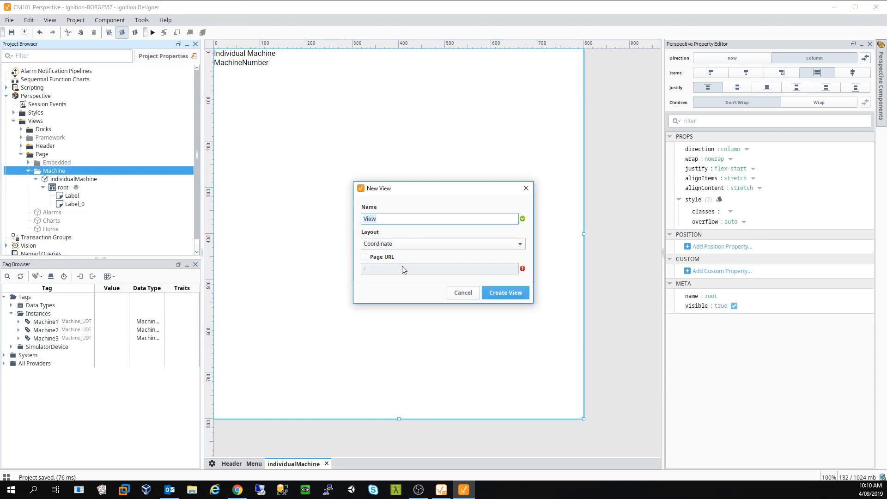
{"action": "left_click", "coordinate": [387, 257]}
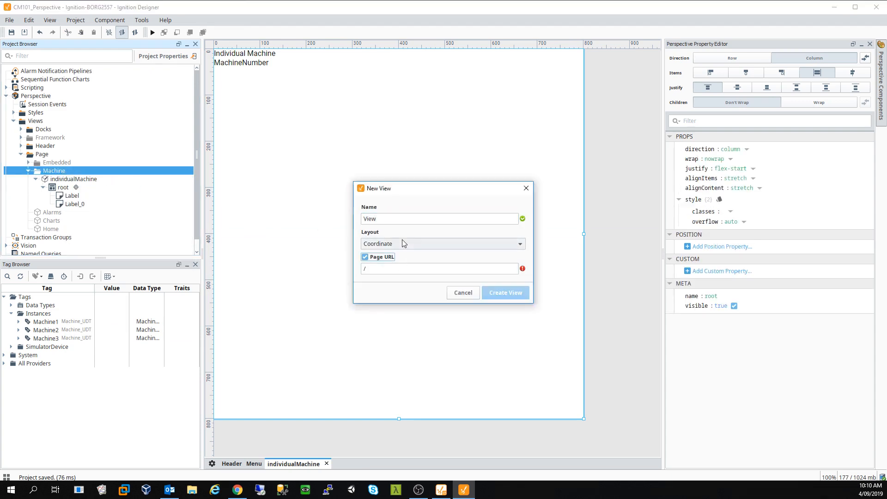
{"action": "left_click", "coordinate": [402, 243]}
{"action": "left_click", "coordinate": [392, 274]}
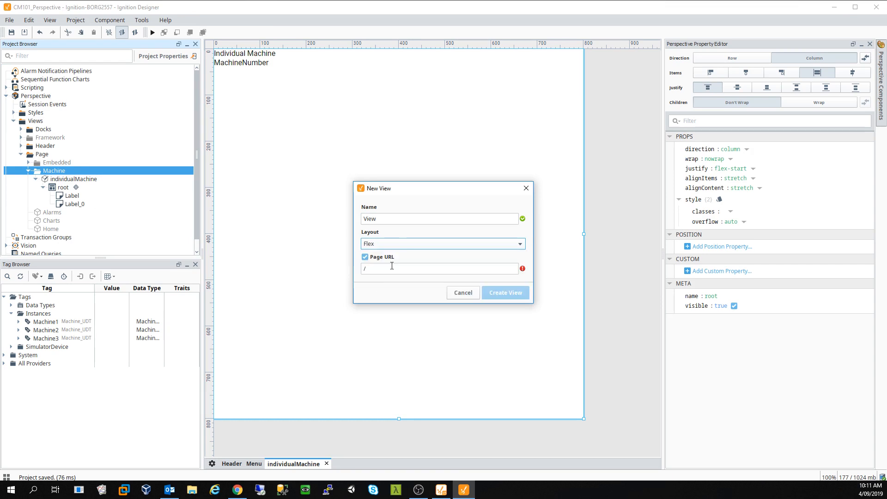
{"action": "double_click", "coordinate": [396, 219]}
{"action": "type", "text": "allMachines"}
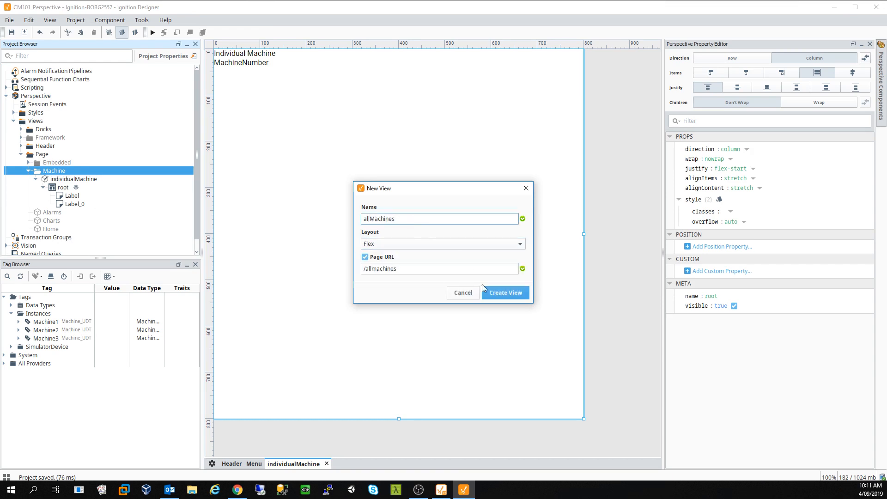
{"action": "left_click", "coordinate": [506, 293]}
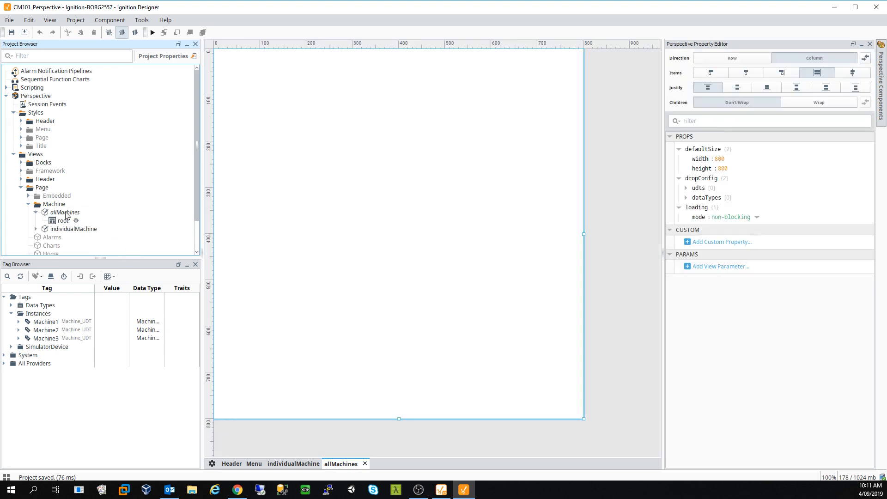
{"action": "left_click", "coordinate": [37, 213]}
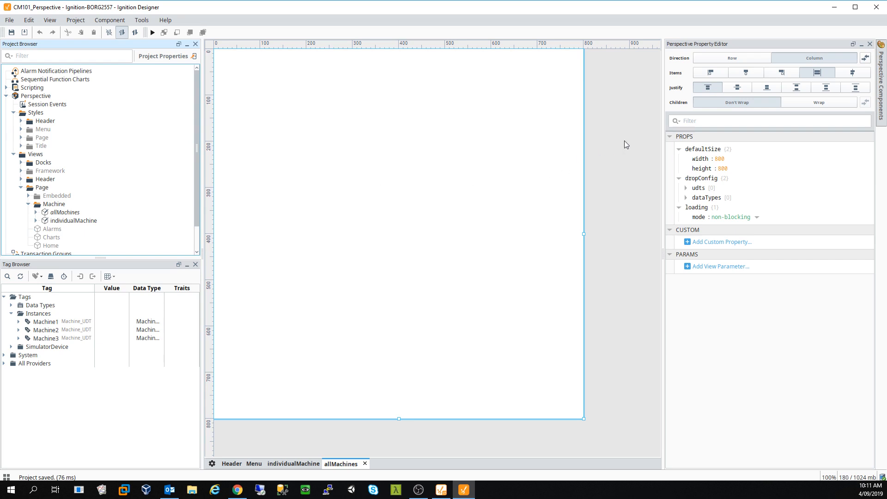
- Set the second menu item's target to /page/machines/allmachines
{"action": "left_click", "coordinate": [254, 463]}
{"action": "left_click", "coordinate": [298, 88]}
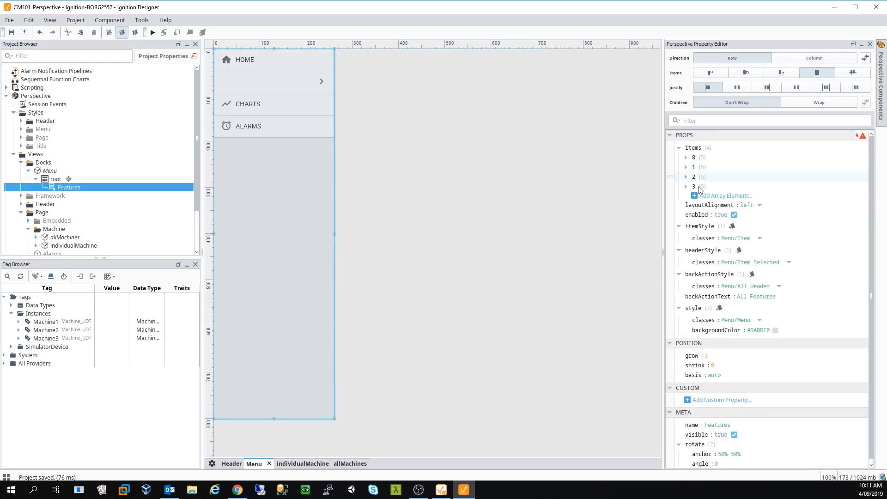
{"action": "left_click", "coordinate": [686, 168]}
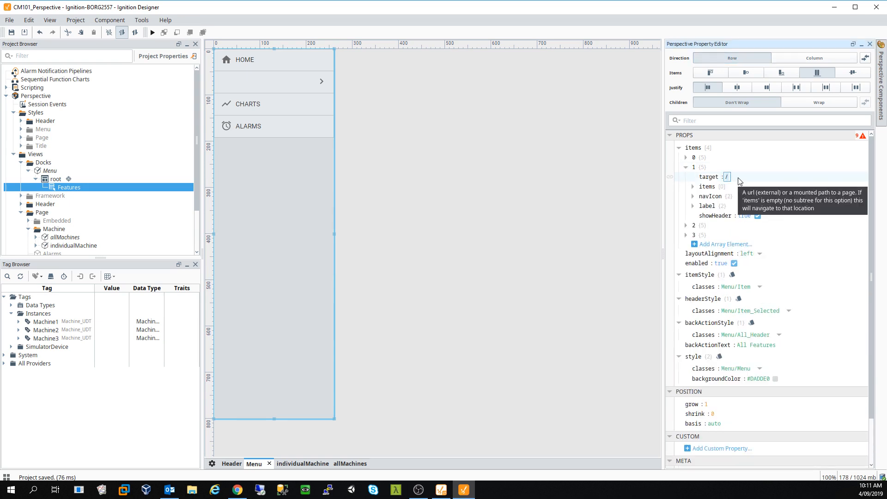
{"action": "type", "text": "page/machines/allmachines"}
{"action": "left_click", "coordinate": [581, 232]}
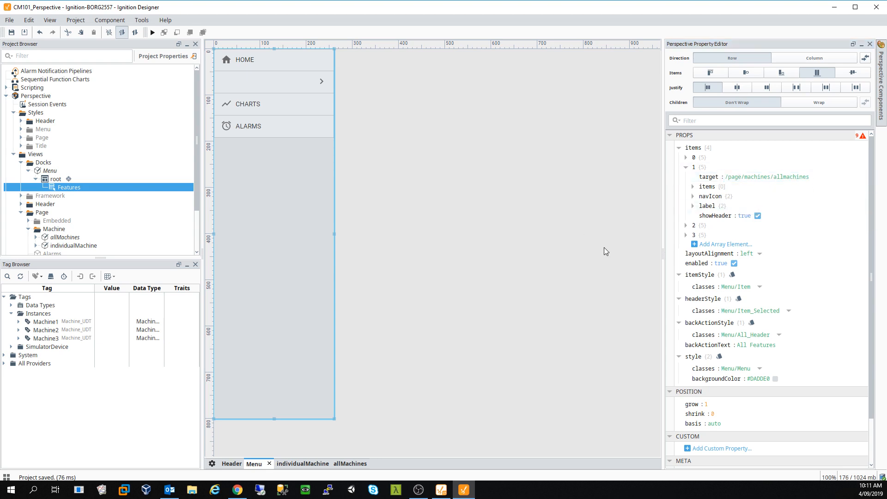
{"action": "left_click", "coordinate": [693, 187]}
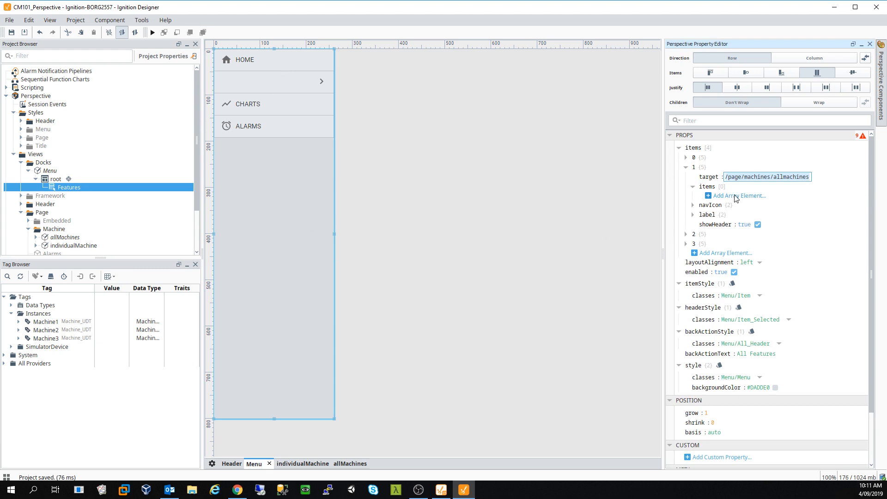
- Label the second menu entry 'All Machines'
{"action": "left_click", "coordinate": [693, 215]}
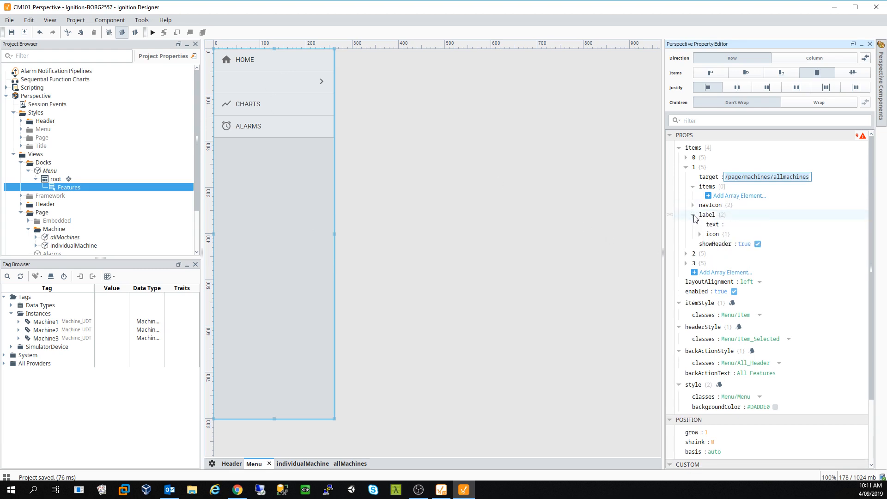
{"action": "left_click", "coordinate": [729, 225]}
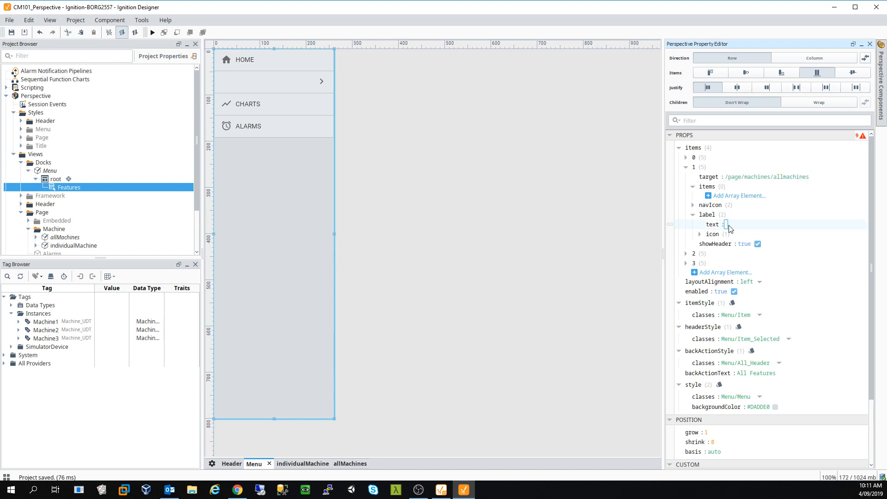
{"action": "type", "text": "All Machines"}
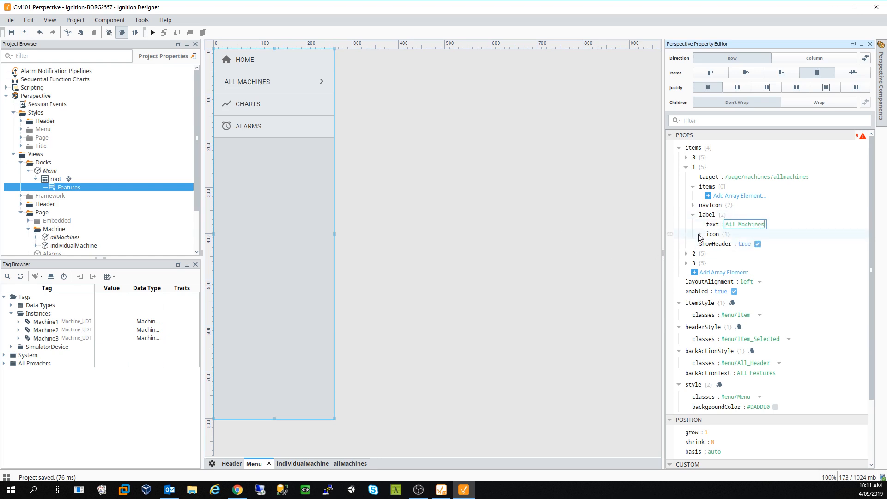
- Set its icon path to /material/dashboard, following the Home entry's material/home format
{"action": "left_click", "coordinate": [700, 234]}
{"action": "left_click", "coordinate": [734, 243]}
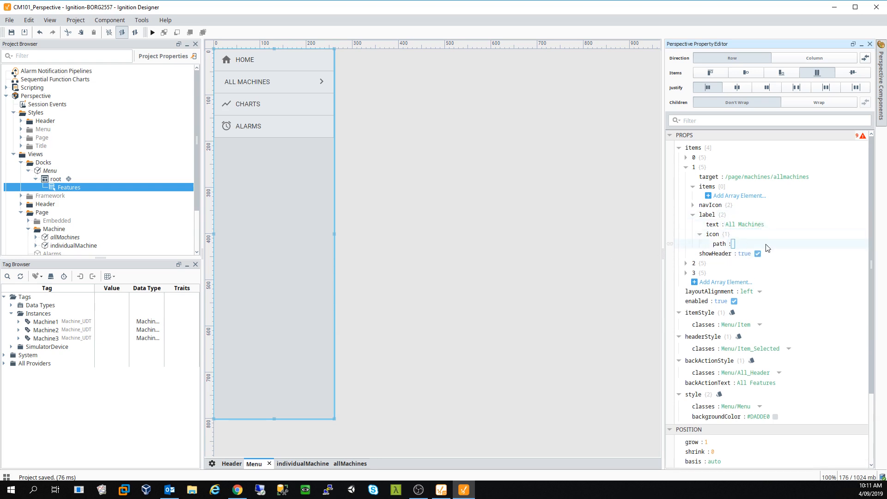
{"action": "type", "text": "/"}
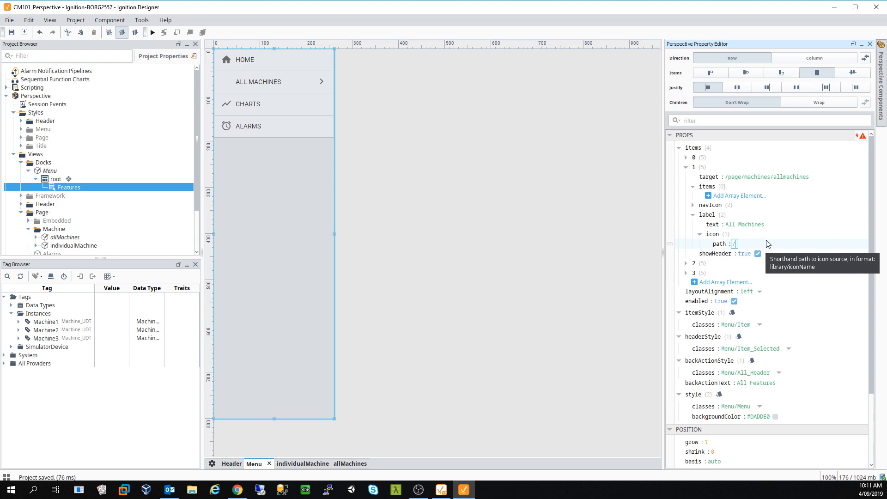
{"action": "left_click", "coordinate": [687, 157]}
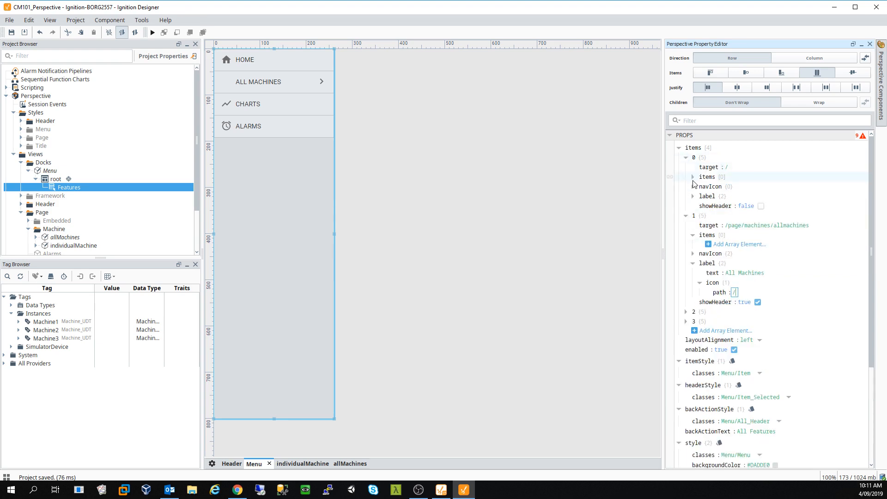
{"action": "left_click", "coordinate": [693, 187]}
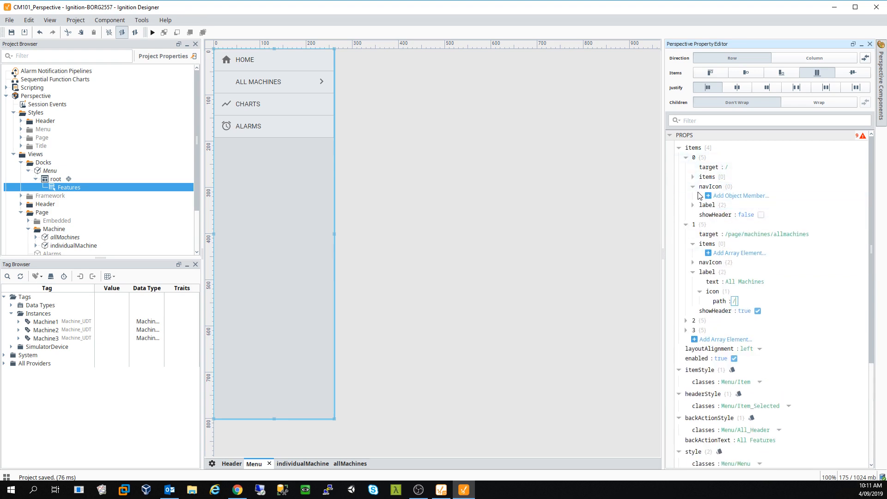
{"action": "left_click", "coordinate": [692, 205]}
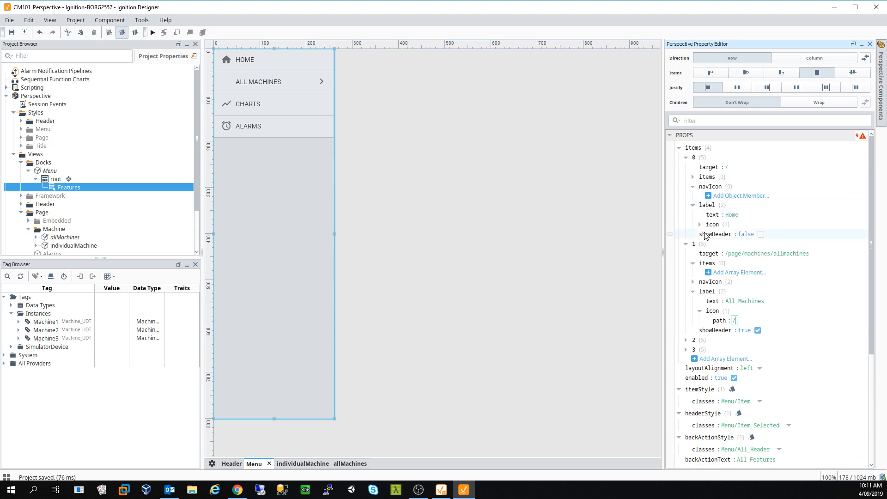
{"action": "left_click", "coordinate": [700, 224]}
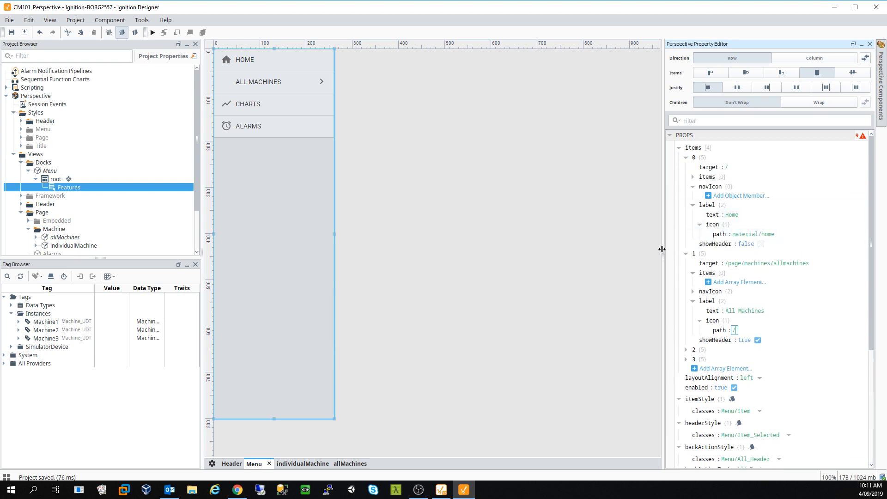
{"action": "type", "text": "material"}
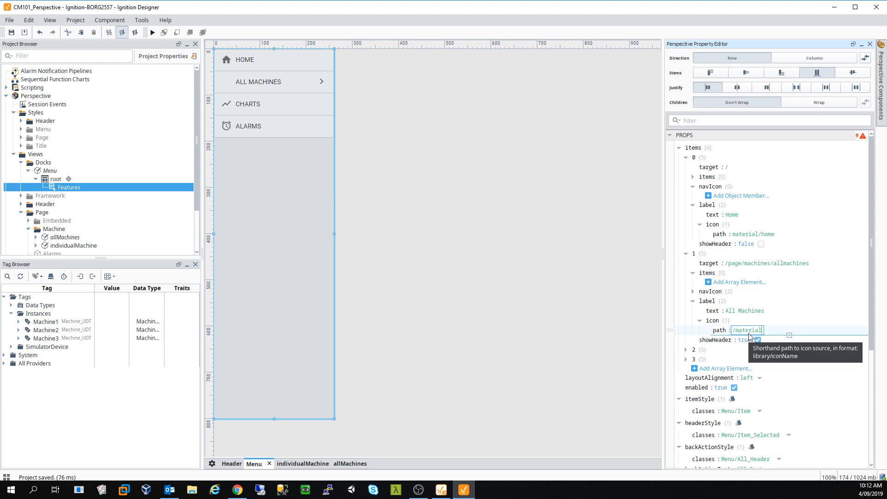
{"action": "type", "text": "/dashboard"}
{"action": "key", "text": "Return"}
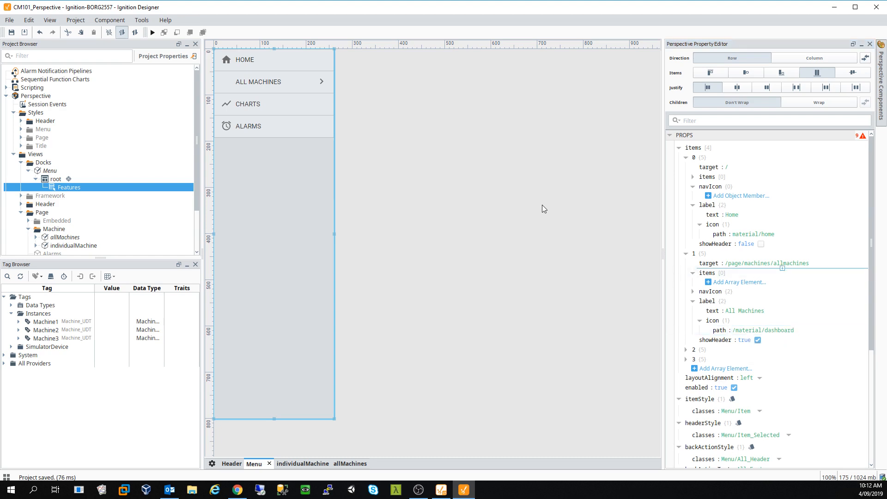
- Reopen the All Machines entry and try a hyphenated dash-board icon path
{"action": "left_click", "coordinate": [292, 82]}
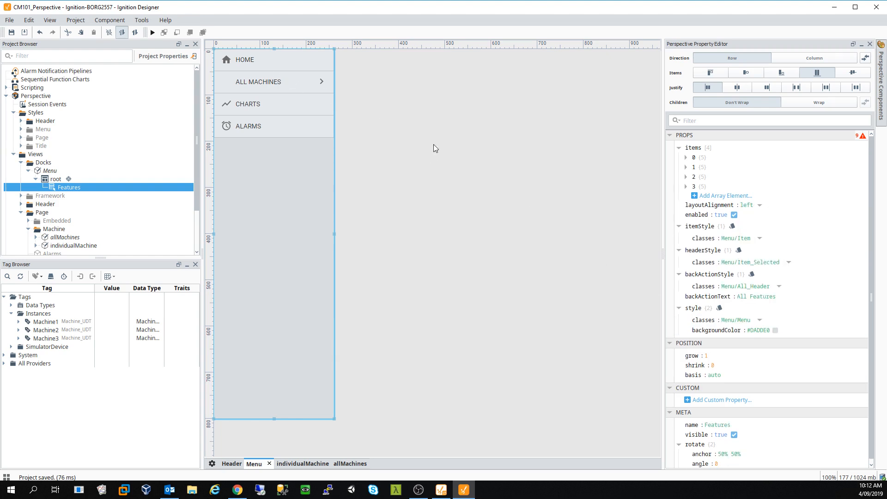
{"action": "left_click", "coordinate": [686, 168]}
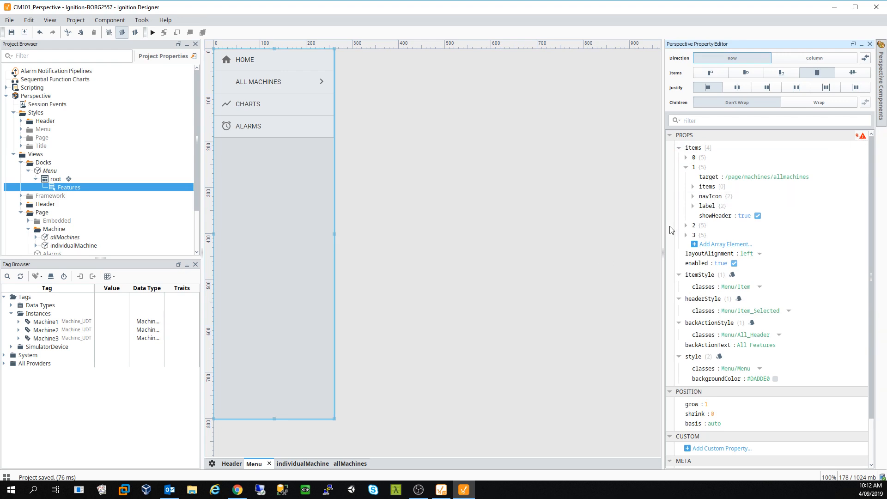
{"action": "left_click", "coordinate": [693, 206]}
{"action": "left_click", "coordinate": [701, 226]}
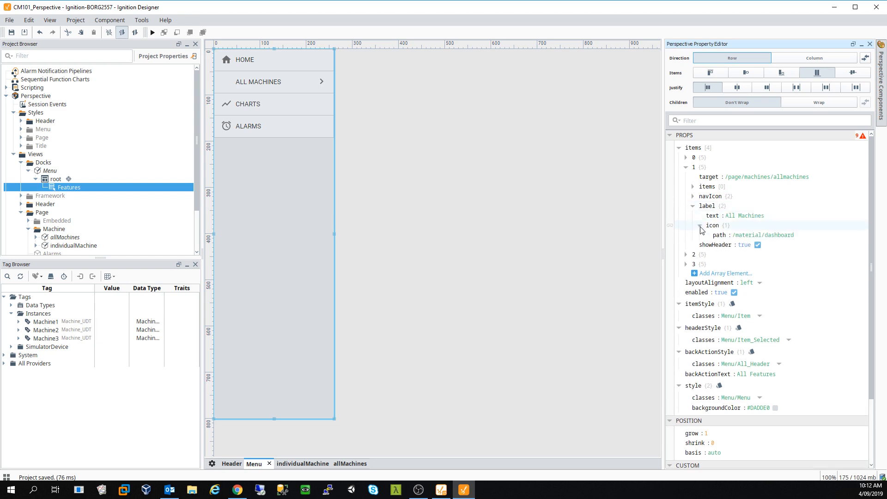
{"action": "left_click", "coordinate": [780, 235]}
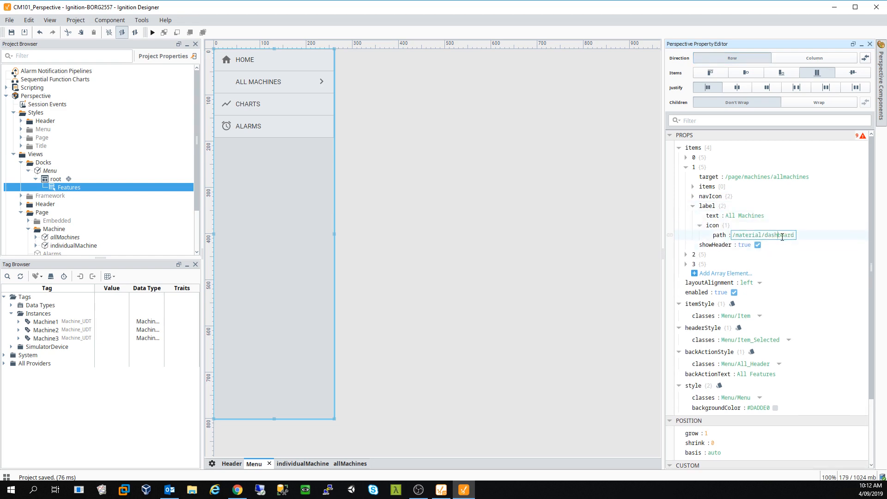
{"action": "type", "text": "-"}
{"action": "left_click", "coordinate": [574, 293]}
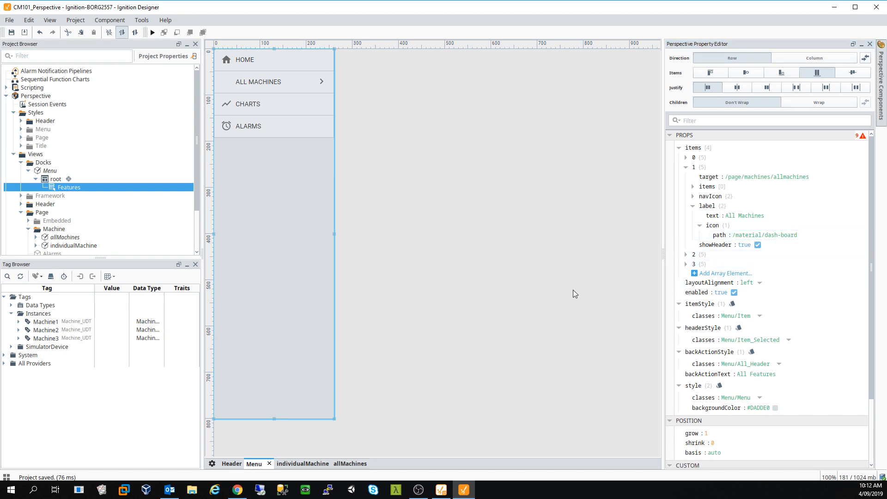
{"action": "left_click", "coordinate": [786, 235]}
- Restore the /material/dashboard icon path and add an empty object to the entry's sub-items
{"action": "key", "text": "BackSpace"}
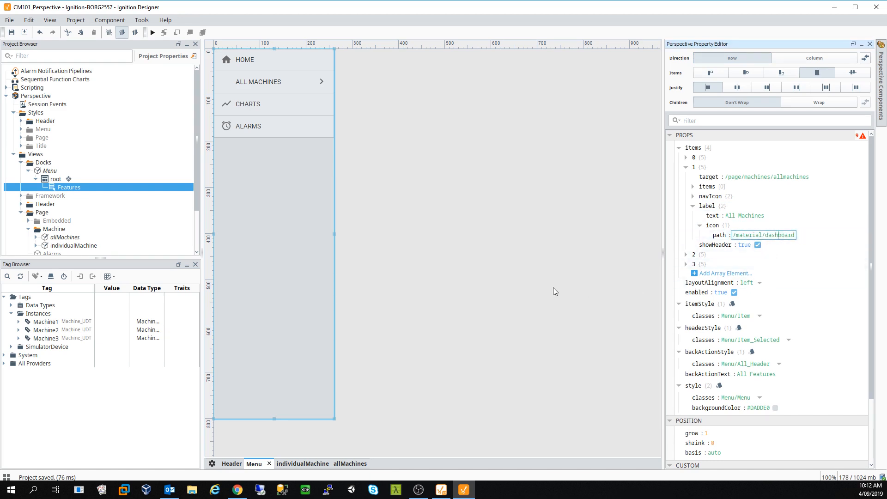
{"action": "left_click", "coordinate": [566, 285]}
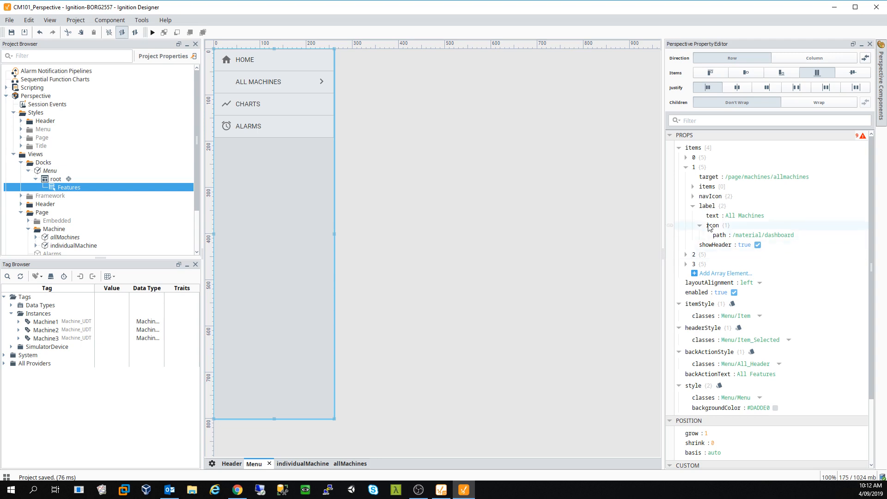
{"action": "left_click", "coordinate": [693, 187]}
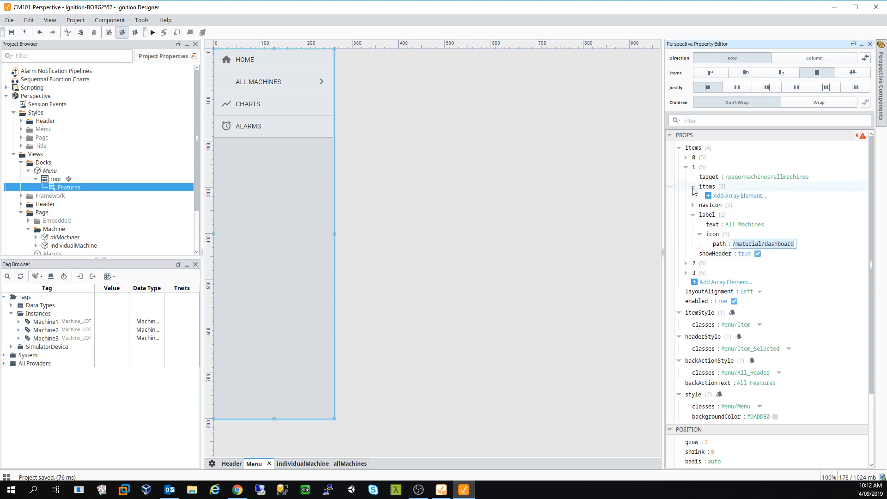
{"action": "left_click", "coordinate": [740, 196]}
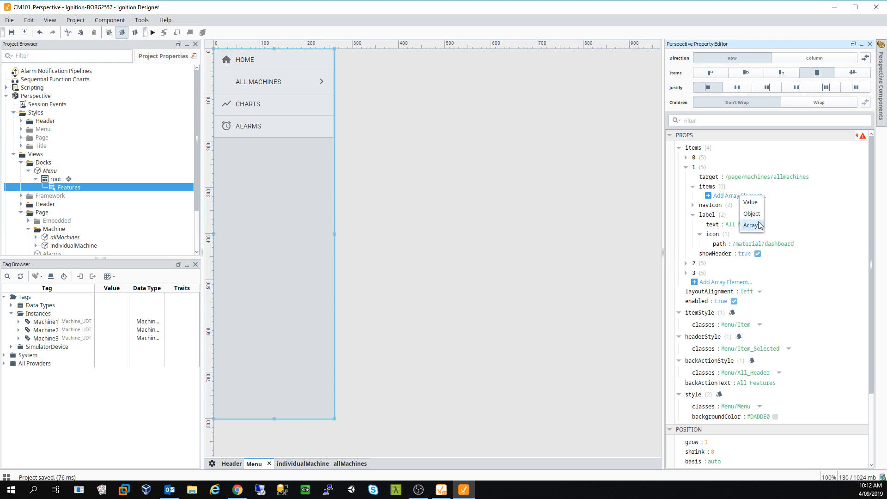
{"action": "left_click", "coordinate": [752, 214]}
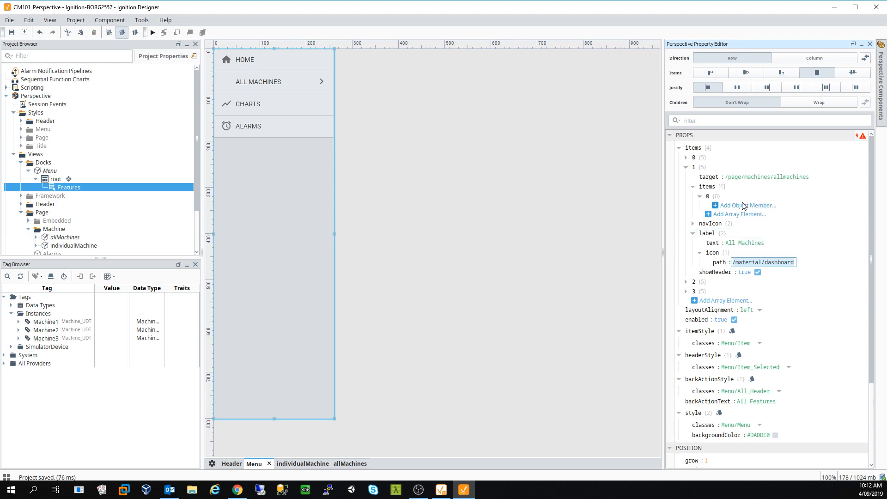
- Delete the empty sub-item, leaving the items list empty, and save the project
{"action": "right_click", "coordinate": [717, 201]}
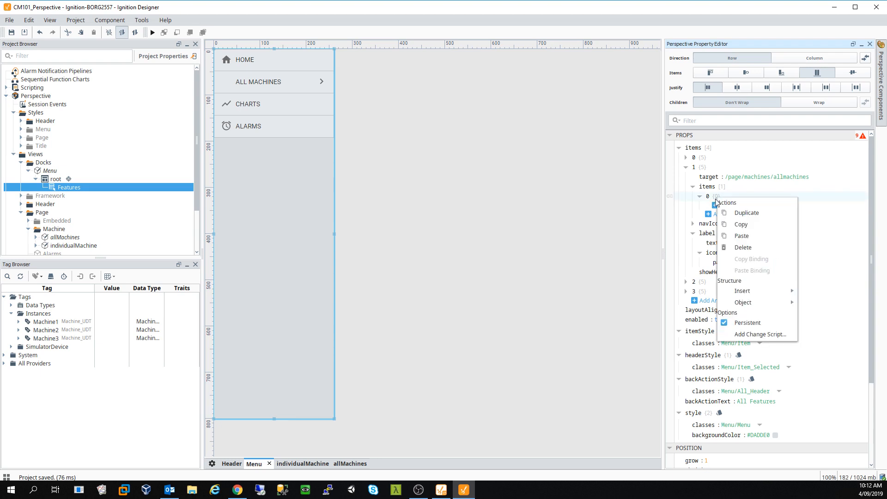
{"action": "left_click", "coordinate": [714, 209]}
{"action": "left_click", "coordinate": [719, 215]}
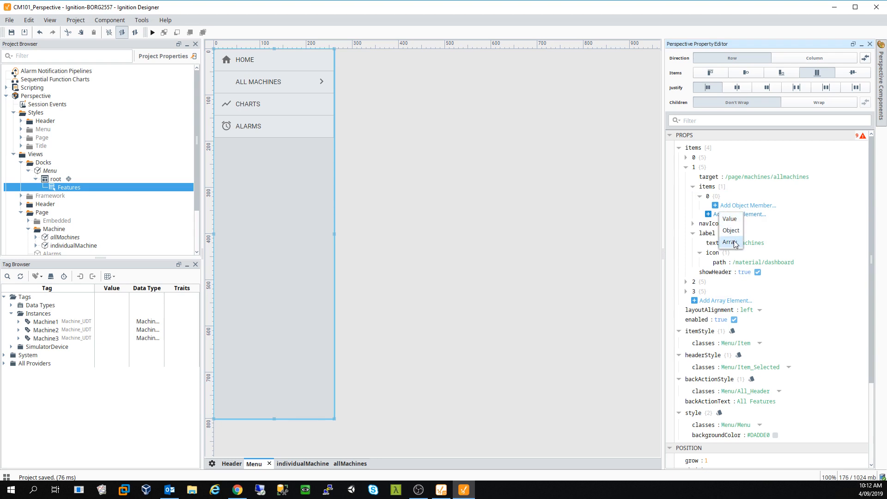
{"action": "left_click", "coordinate": [628, 240]}
{"action": "left_click", "coordinate": [729, 205]}
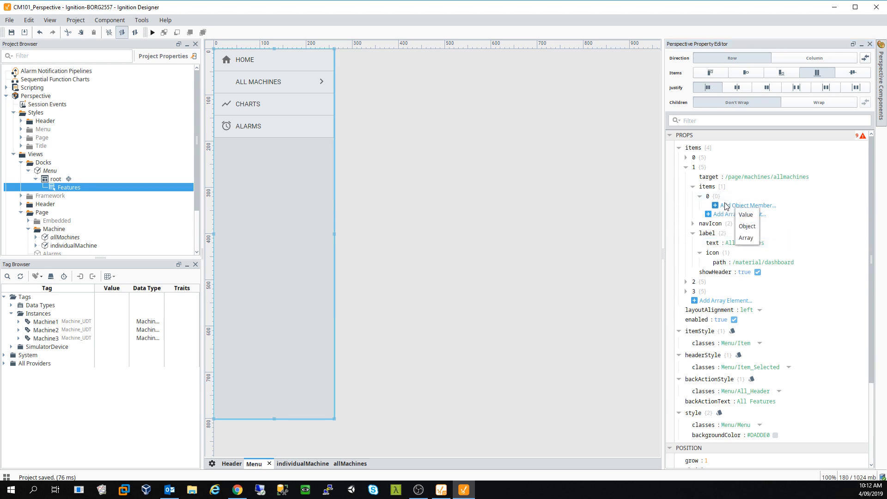
{"action": "left_click", "coordinate": [723, 206]}
{"action": "left_click", "coordinate": [701, 196]}
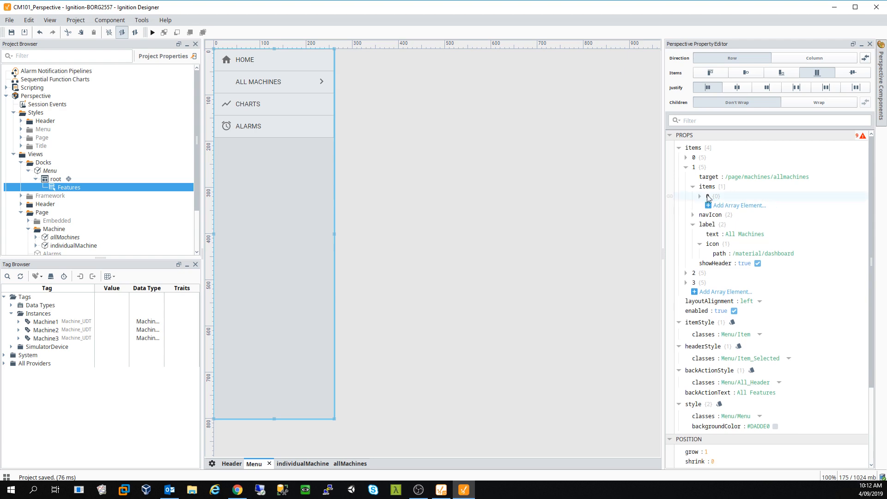
{"action": "right_click", "coordinate": [708, 197]}
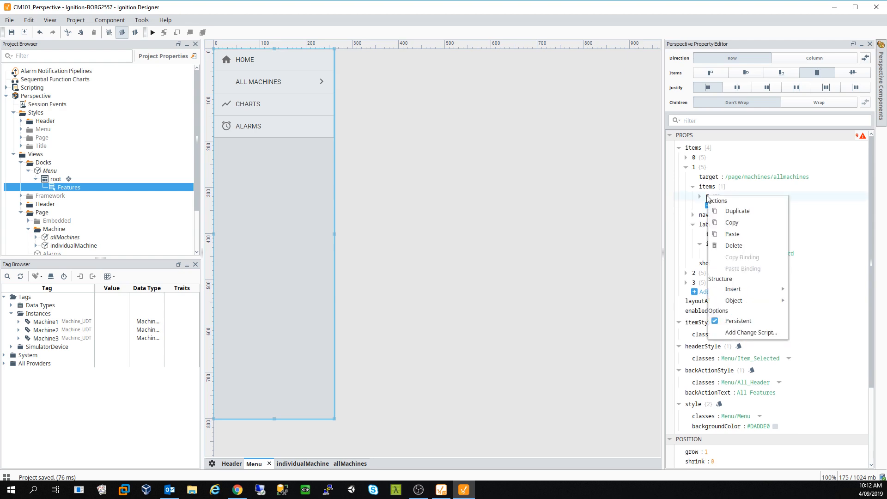
{"action": "left_click", "coordinate": [740, 245]}
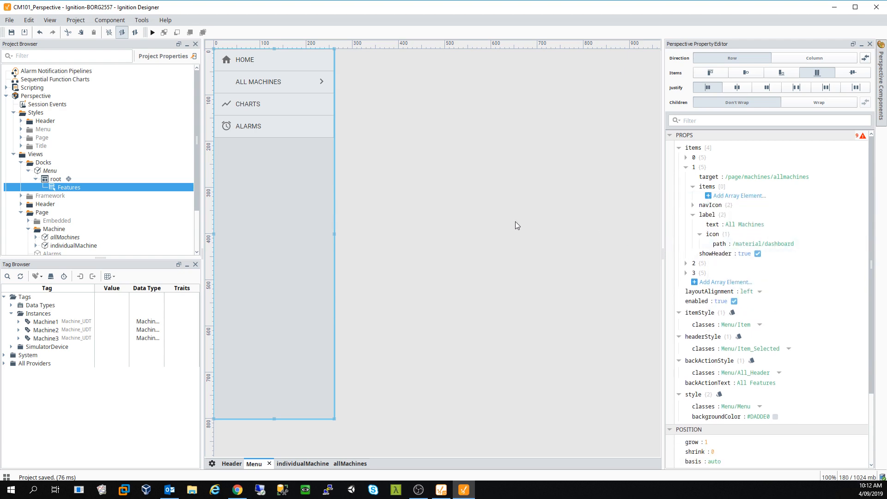
{"action": "left_click", "coordinate": [12, 32]}
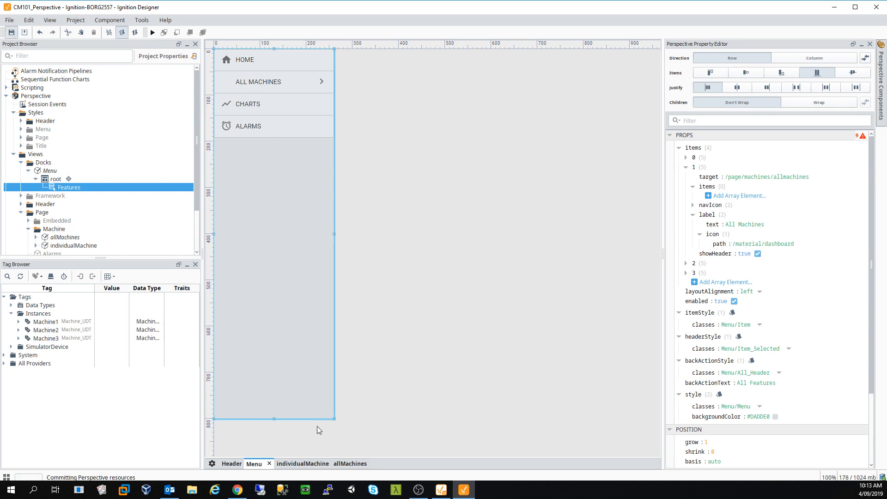
- Try the Home, Charts, Alarms and All Machines pages in the Perspective session
{"action": "left_click", "coordinate": [233, 463]}
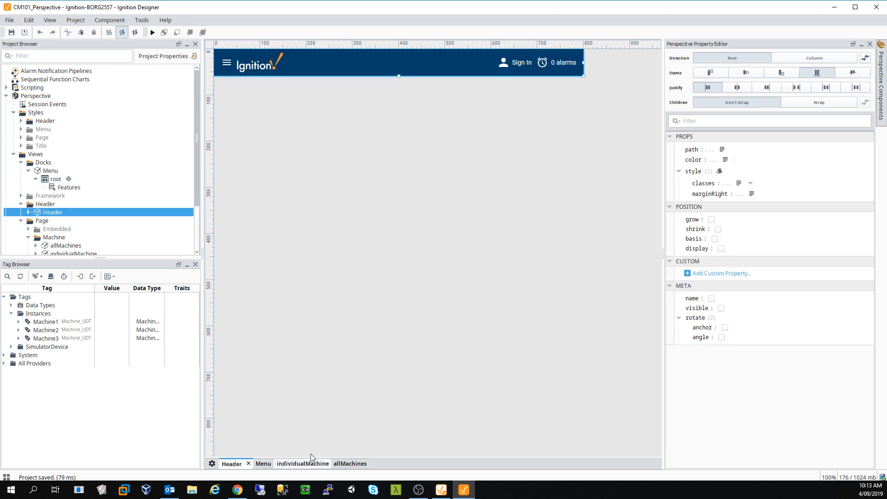
{"action": "left_click", "coordinate": [354, 420]}
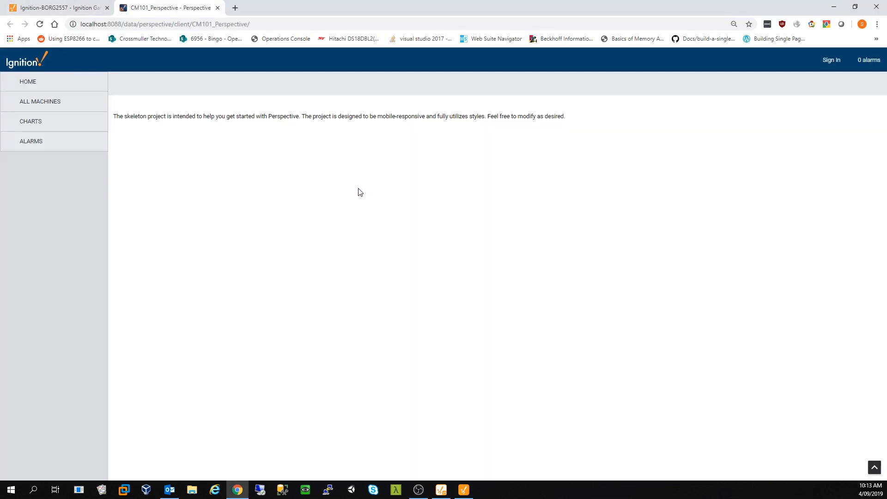
{"action": "left_click", "coordinate": [69, 108]}
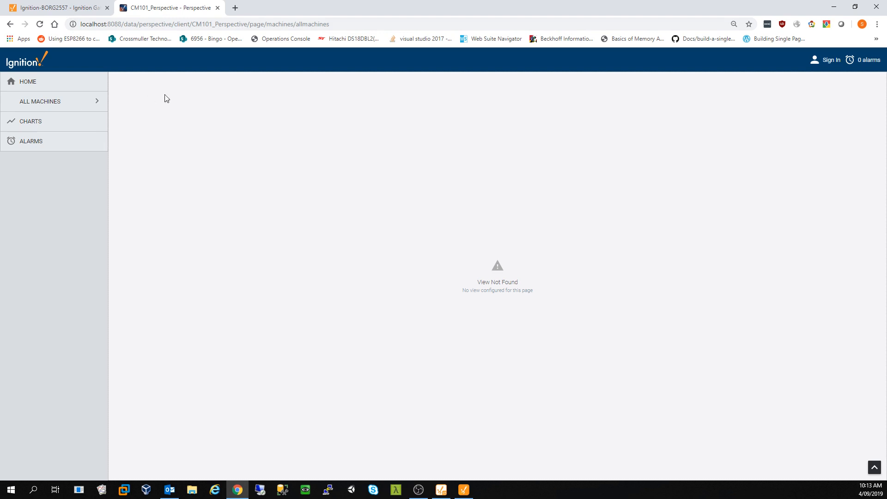
{"action": "left_click", "coordinate": [46, 86]}
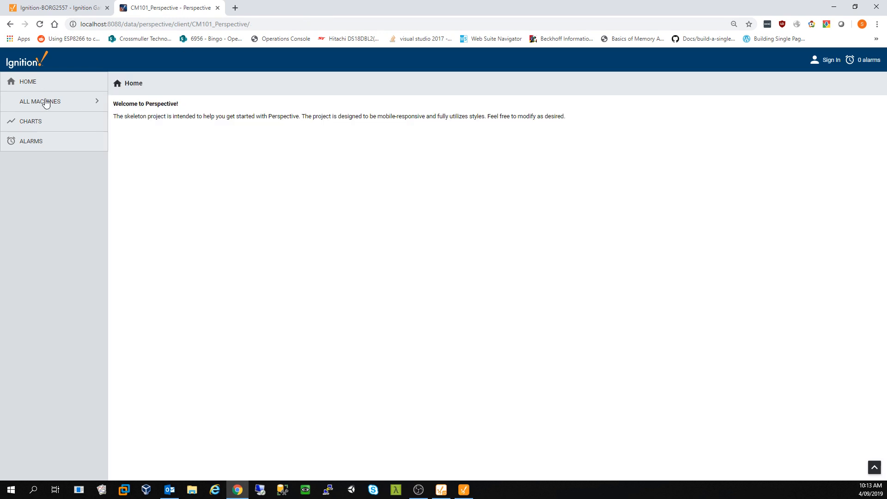
{"action": "left_click", "coordinate": [44, 122]}
{"action": "left_click", "coordinate": [45, 147]}
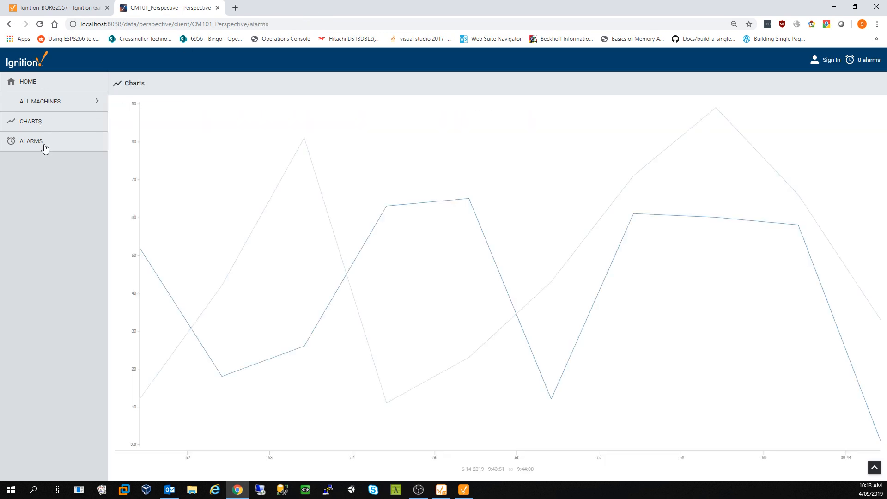
{"action": "left_click", "coordinate": [50, 103]}
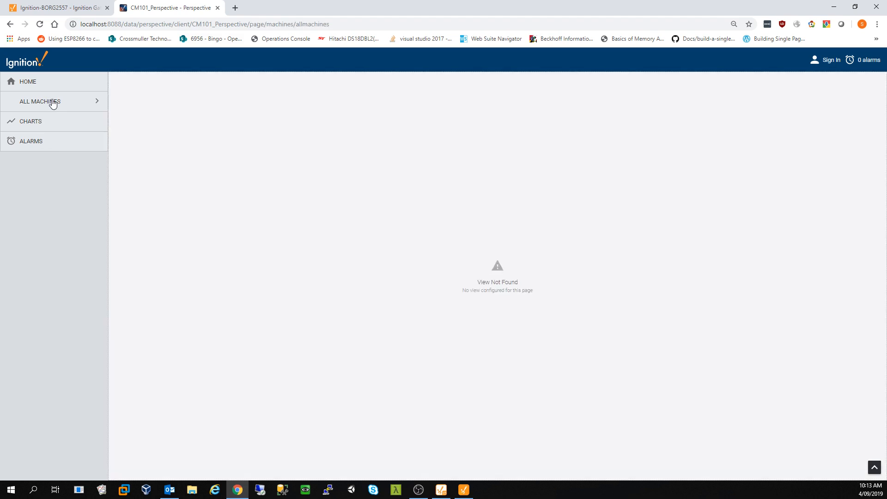
- Check the All Machines page address and the gateway tab, then bring Ignition Designer forward
{"action": "left_click", "coordinate": [274, 25]}
{"action": "left_click", "coordinate": [56, 10]}
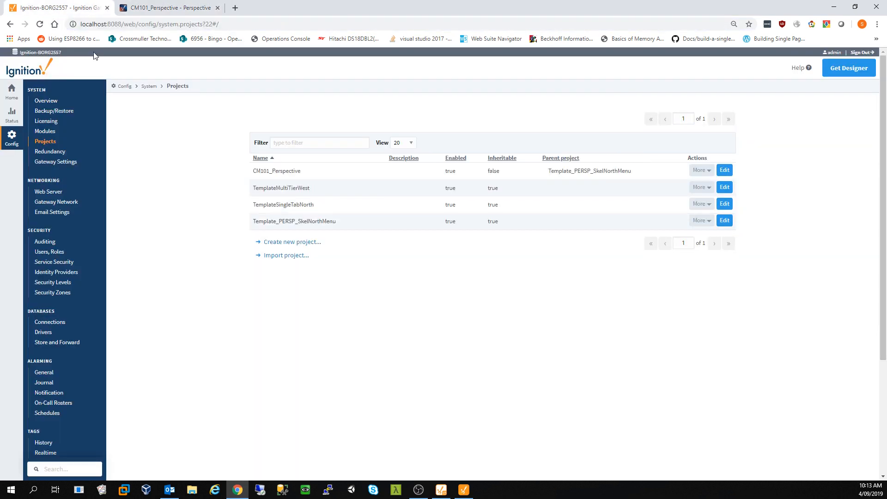
{"action": "left_click", "coordinate": [152, 7]}
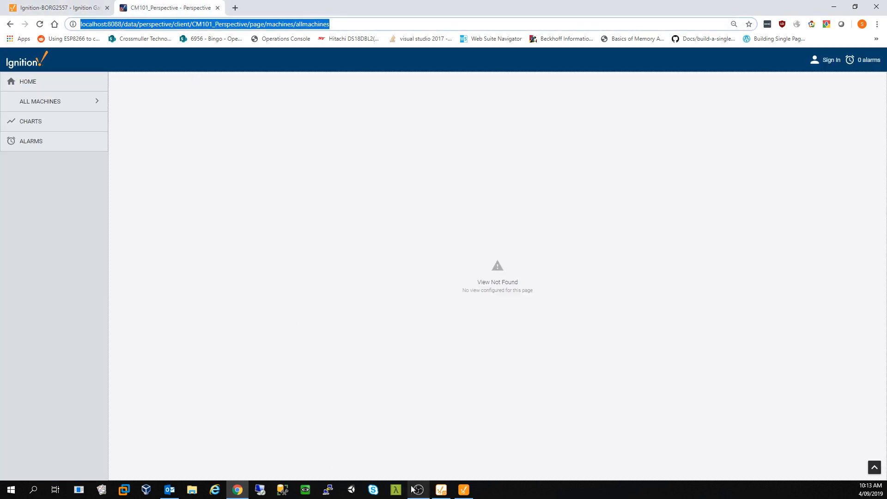
{"action": "left_click", "coordinate": [442, 490]}
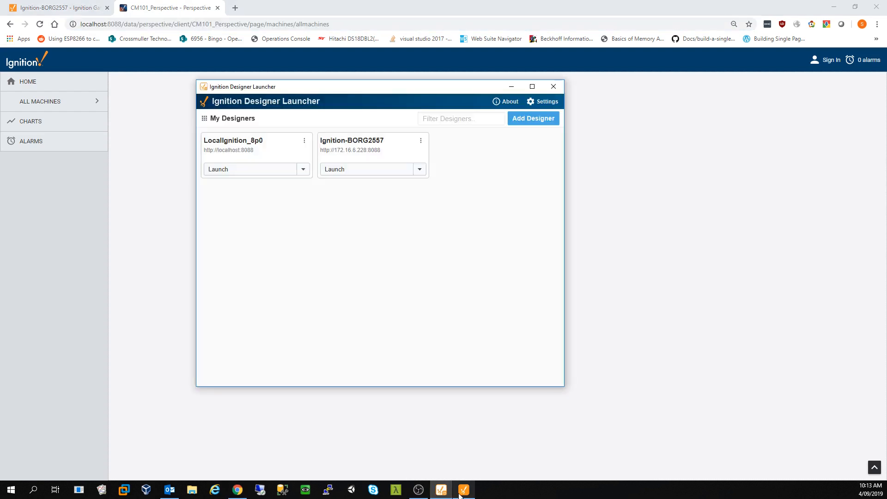
{"action": "left_click", "coordinate": [462, 491]}
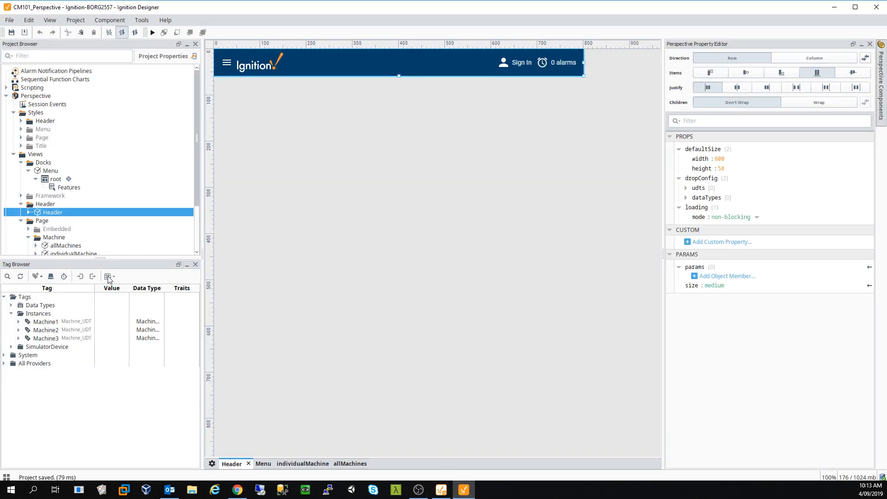
- Shorten the All Machines item's target to /machines/allmachines and save the project
{"action": "left_click", "coordinate": [263, 463]}
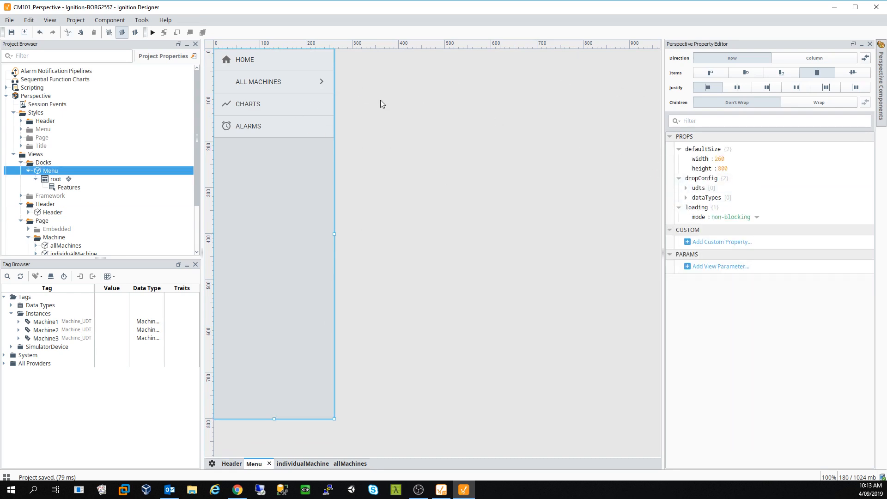
{"action": "left_click", "coordinate": [296, 98]}
{"action": "left_click", "coordinate": [686, 167]}
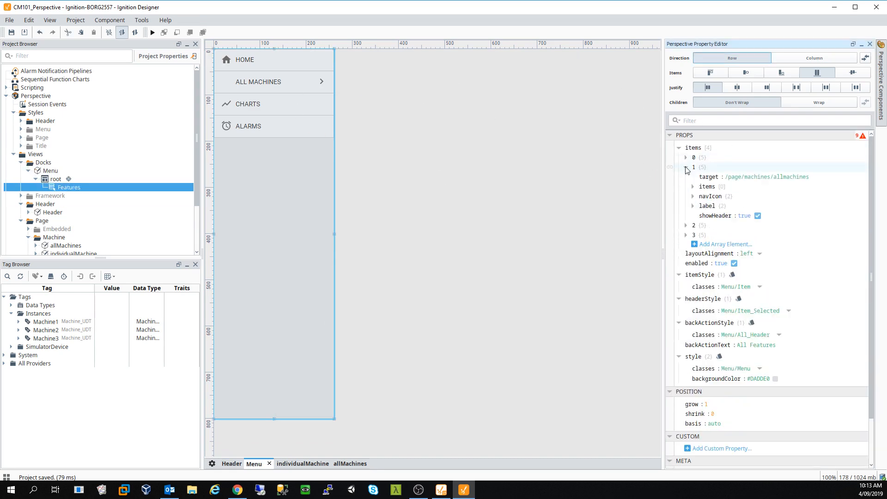
{"action": "left_click", "coordinate": [746, 177]}
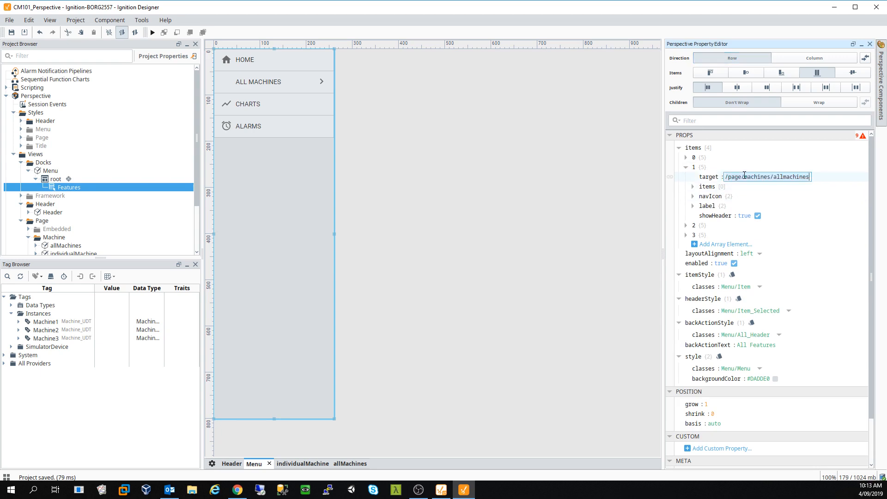
{"action": "left_click", "coordinate": [736, 177]}
{"action": "key", "text": "BackSpace"}
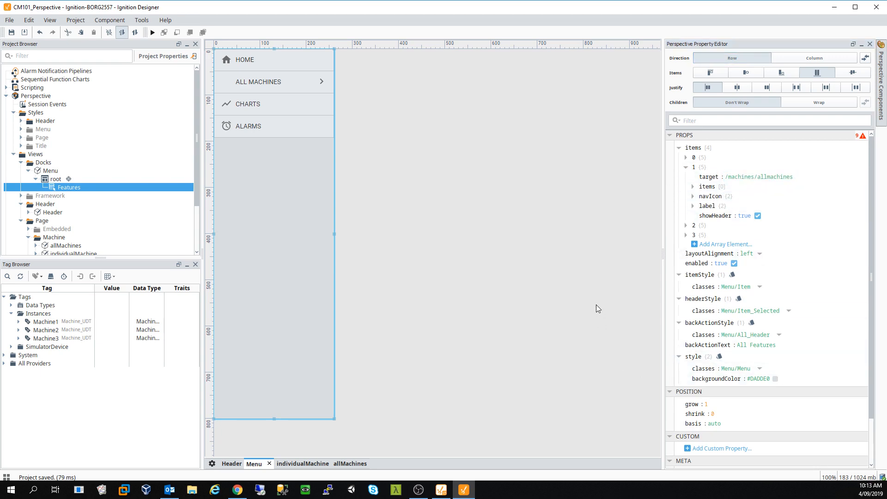
{"action": "key", "text": "Return"}
{"action": "left_click", "coordinate": [11, 33]}
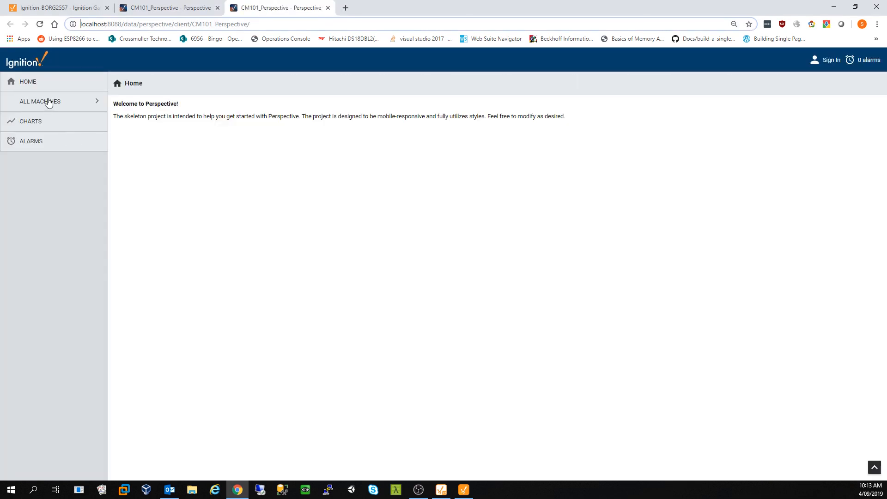
- Test the All Machines, Home, Charts and Alarms links in the session, then return to Designer
{"action": "left_click", "coordinate": [49, 102]}
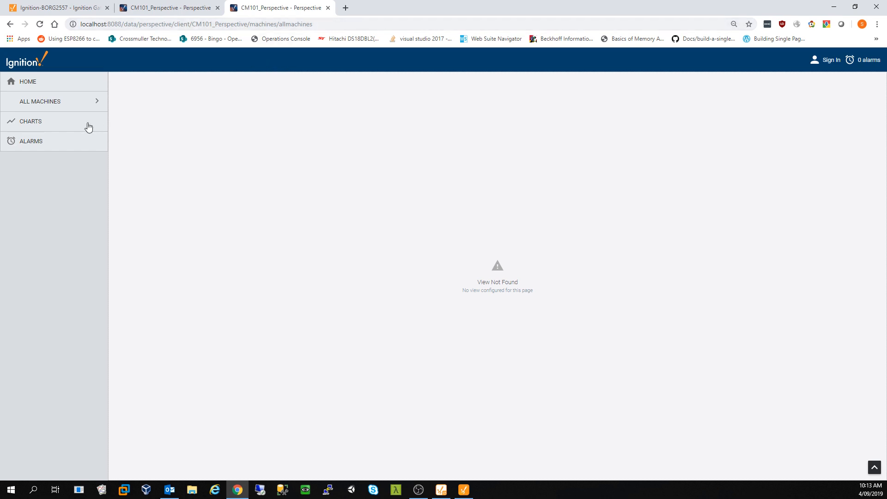
{"action": "left_click", "coordinate": [29, 82]}
{"action": "left_click", "coordinate": [31, 122]}
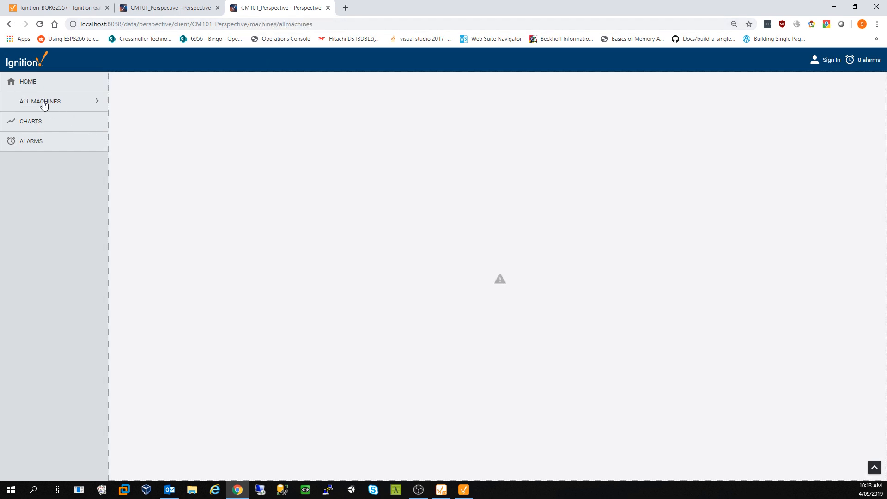
{"action": "left_click", "coordinate": [40, 137]}
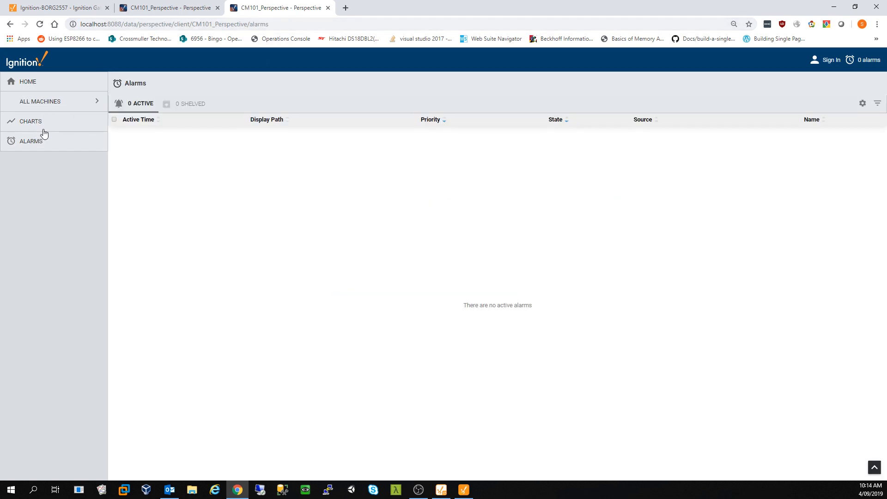
{"action": "left_click", "coordinate": [175, 8]}
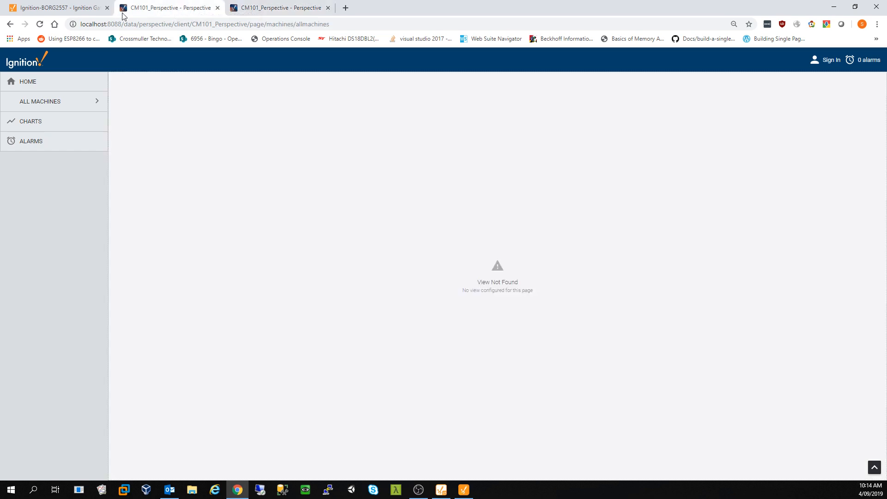
{"action": "left_click", "coordinate": [461, 493]}
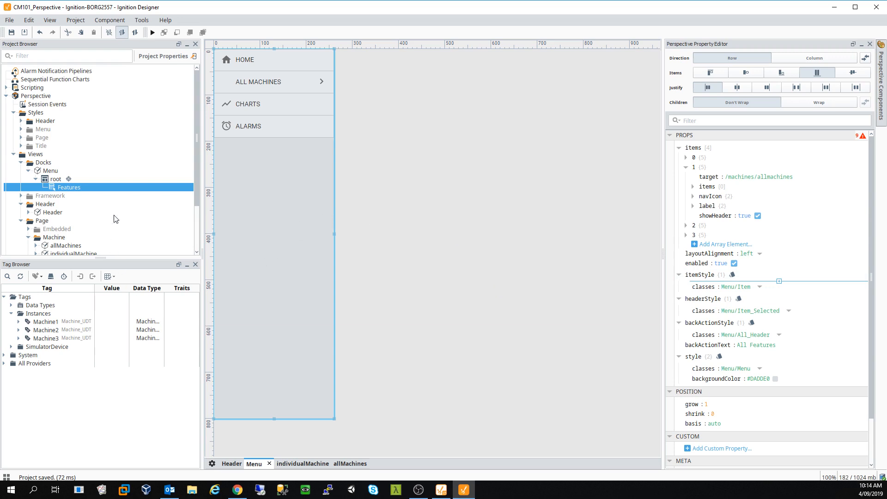
- Shorten the All Machines item target from /machines/allmachines to /allmachines and save the project
{"action": "left_click", "coordinate": [762, 176]}
{"action": "left_click", "coordinate": [759, 177]}
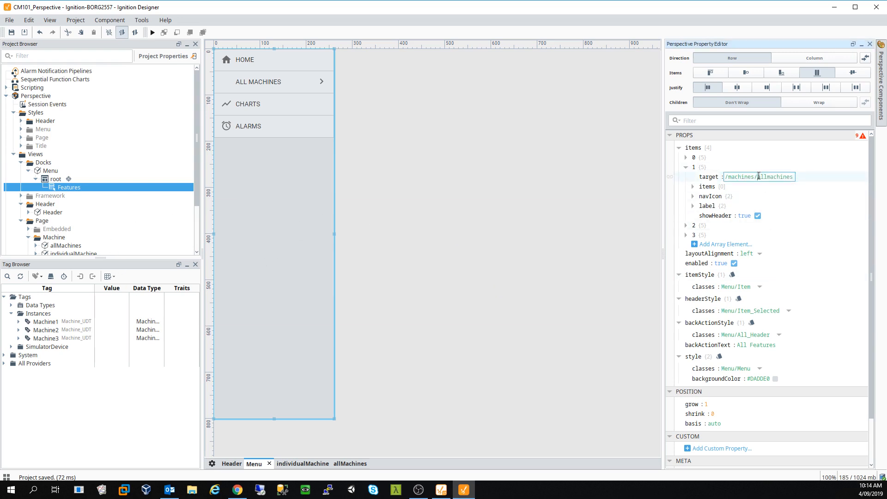
{"action": "key", "text": "BackSpace"}
{"action": "key", "text": "BackSpace"}
{"action": "key", "text": "BackSpace"}
{"action": "key", "text": "BackSpace"}
{"action": "key", "text": "BackSpace"}
{"action": "key", "text": "BackSpace"}
{"action": "key", "text": "BackSpace"}
{"action": "key", "text": "BackSpace"}
{"action": "key", "text": "BackSpace"}
{"action": "left_click", "coordinate": [588, 207]}
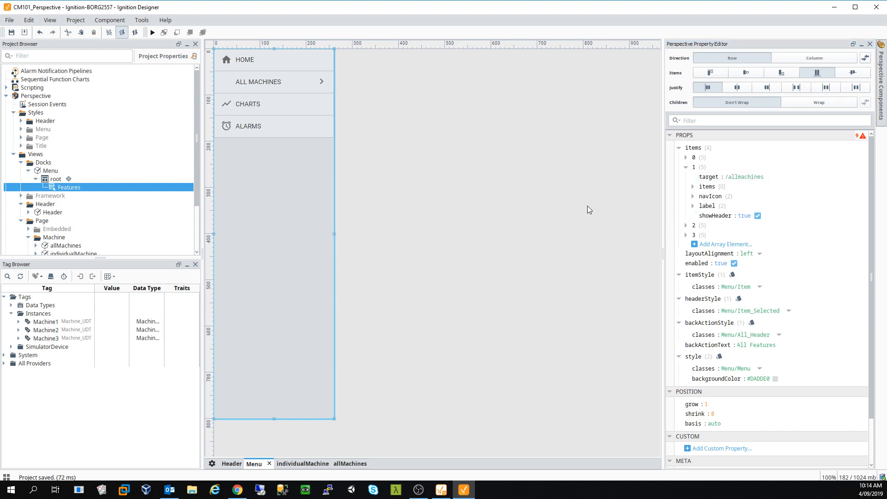
{"action": "key", "text": "ctrl+s"}
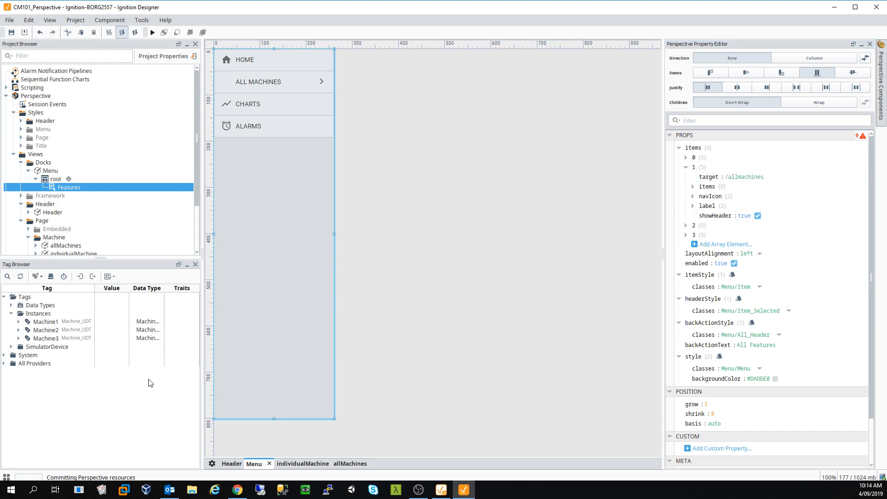
- Review Page Configuration, verify /allmachines loads an empty page in a new session, then open allMachines
{"action": "left_click", "coordinate": [212, 464]}
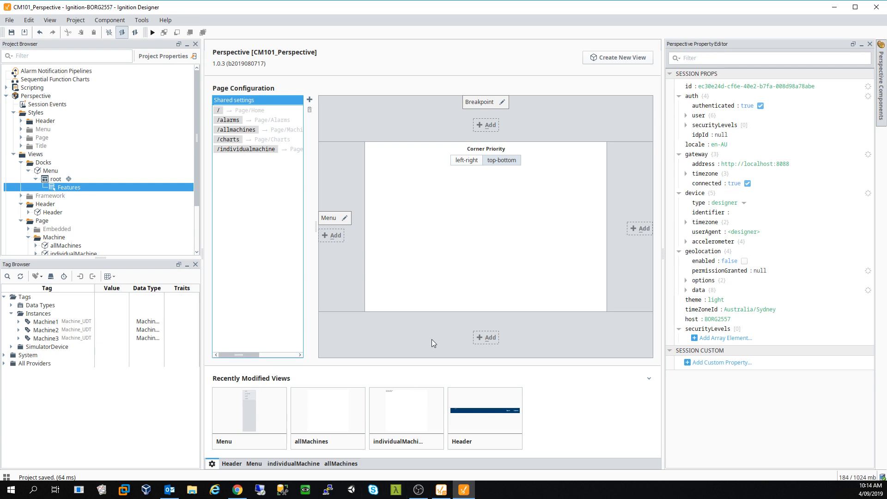
{"action": "key", "text": "F10"}
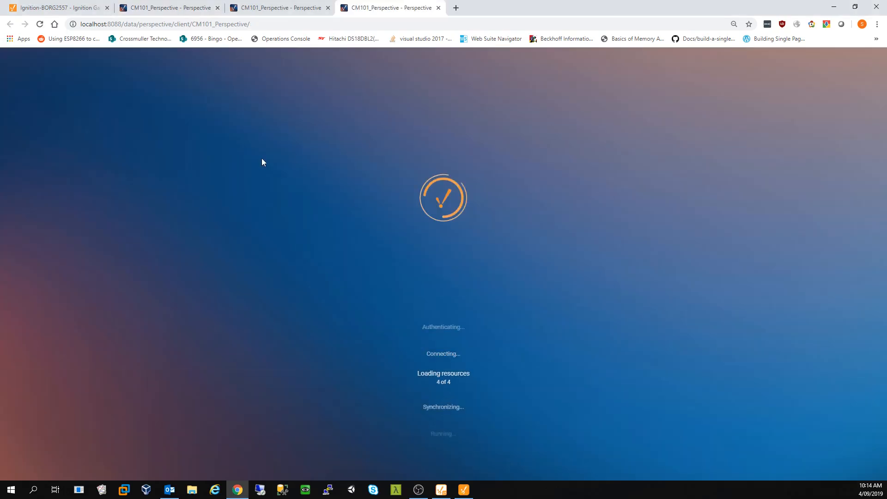
{"action": "left_click", "coordinate": [67, 103]}
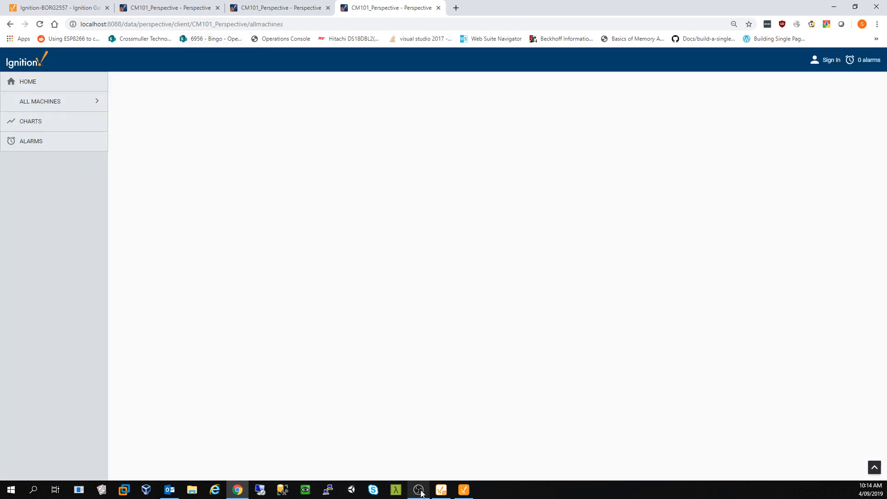
{"action": "left_click", "coordinate": [463, 490]}
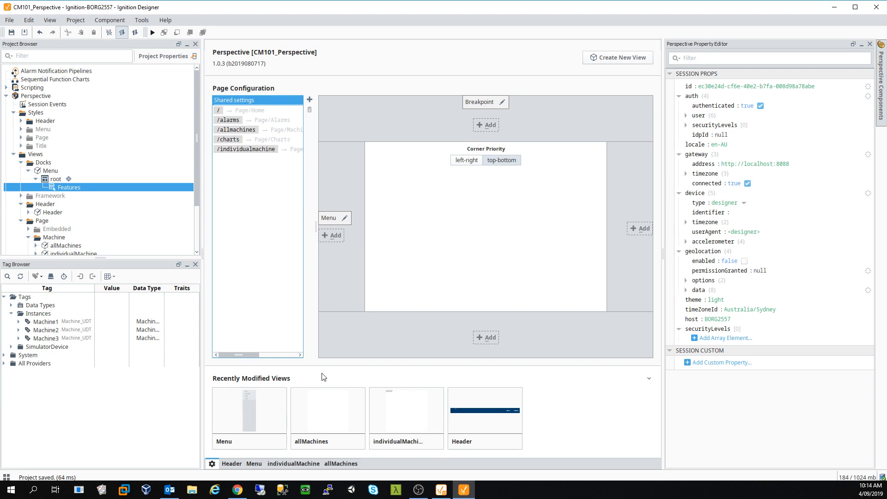
{"action": "left_click", "coordinate": [331, 465]}
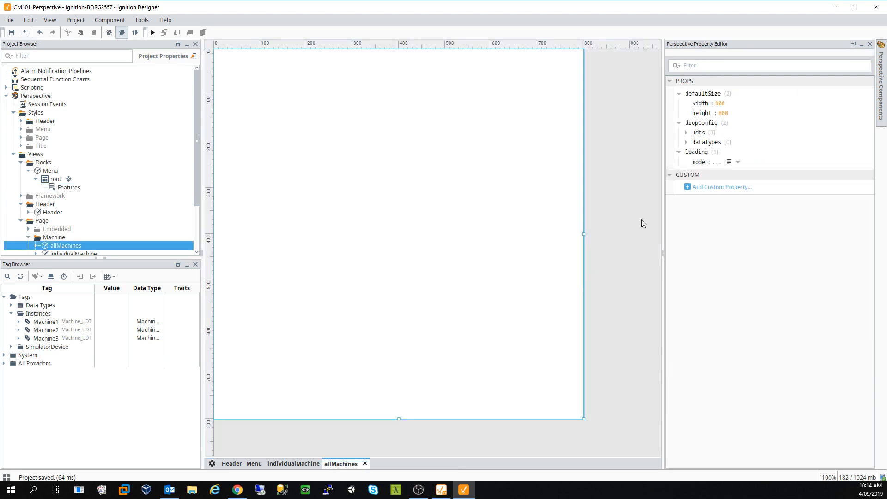
- Place a Label at the top of allMachines with text 'All machines', then switch to the browser
{"action": "left_click", "coordinate": [882, 74]}
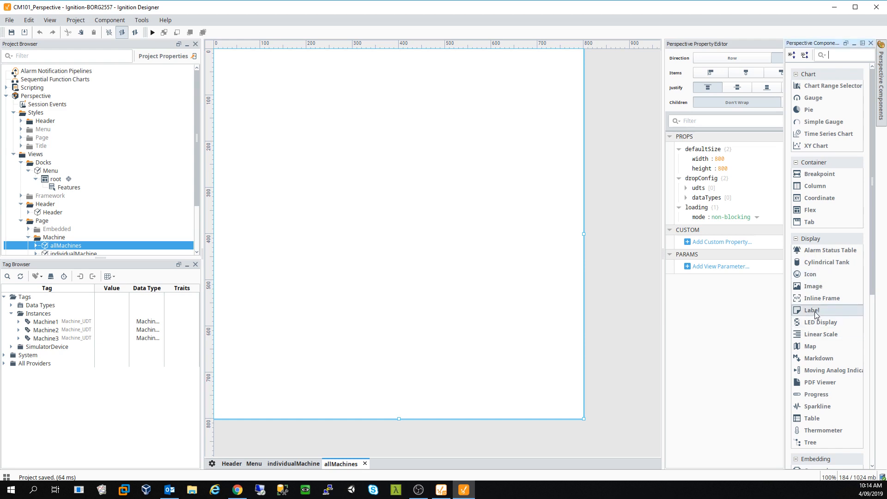
{"action": "left_click_drag", "start_coordinate": [516, 237], "coordinate": [513, 231]}
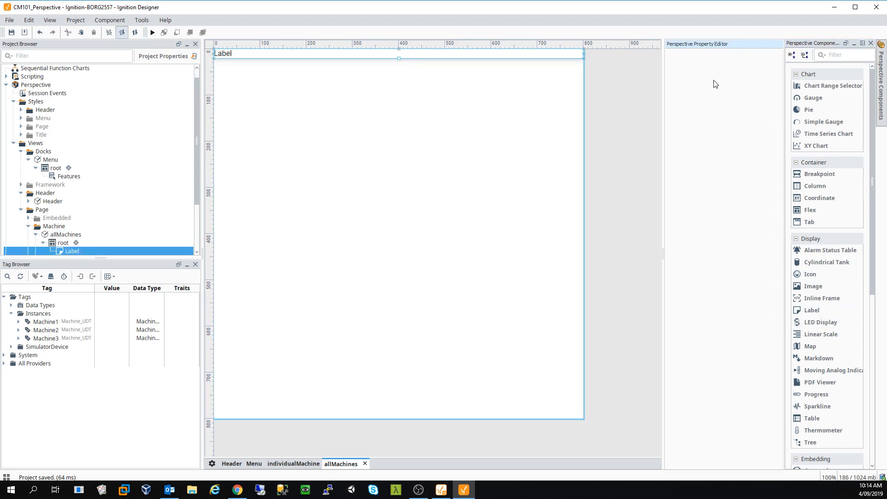
{"action": "left_click", "coordinate": [713, 150]}
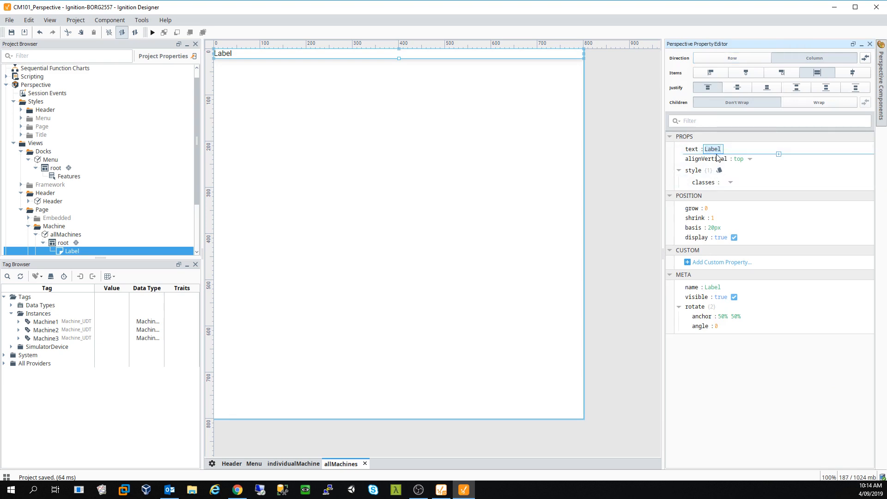
{"action": "type", "text": "All machines"}
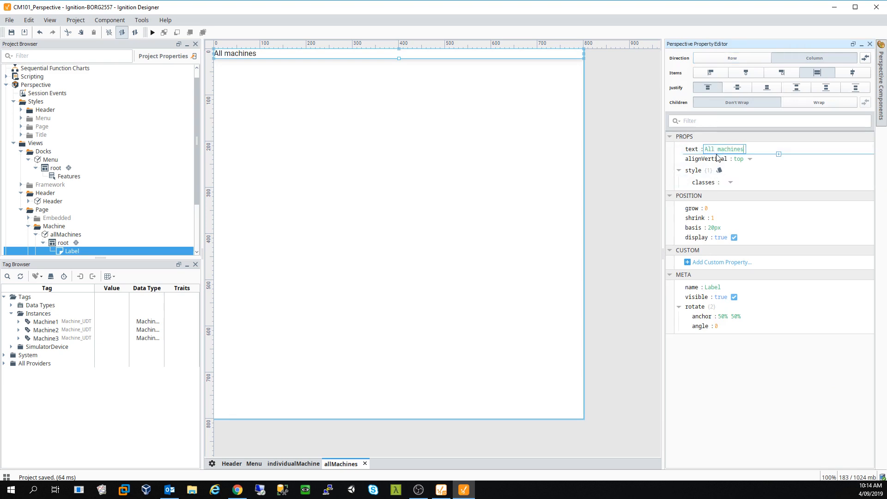
{"action": "left_click", "coordinate": [237, 490]}
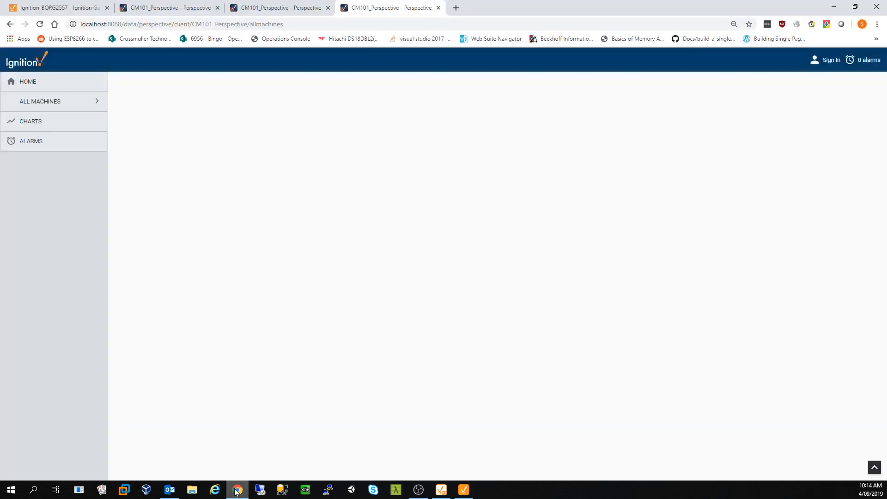
- Reload the session and visit Home, All machines, Charts, Alarms, then All machines again
{"action": "key", "text": "F5"}
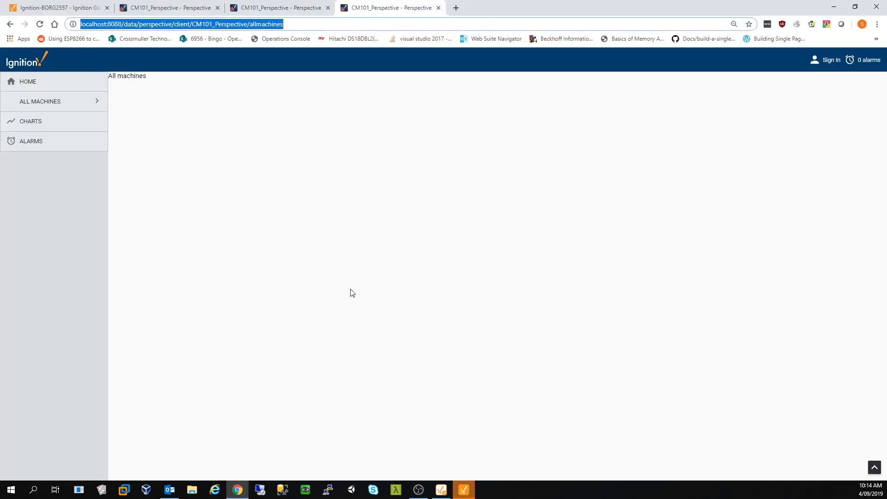
{"action": "key", "text": "Return"}
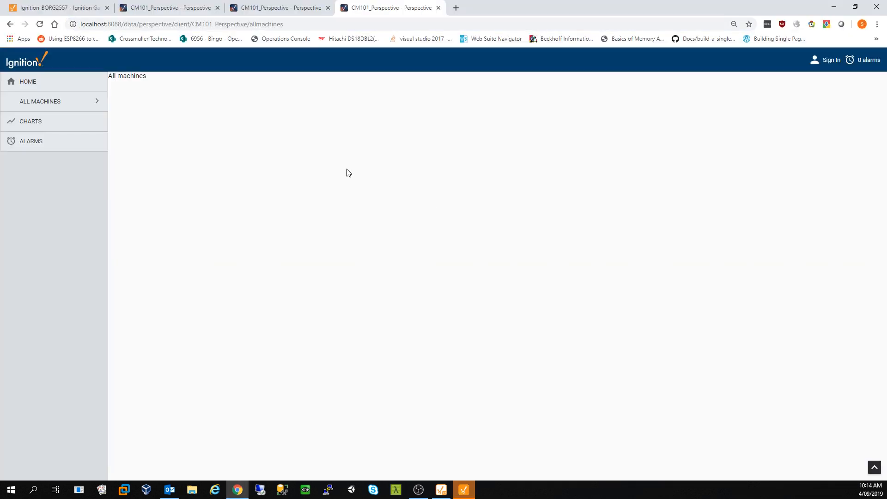
{"action": "left_click", "coordinate": [64, 85]}
{"action": "left_click", "coordinate": [55, 106]}
{"action": "left_click", "coordinate": [49, 121]}
{"action": "left_click", "coordinate": [48, 141]}
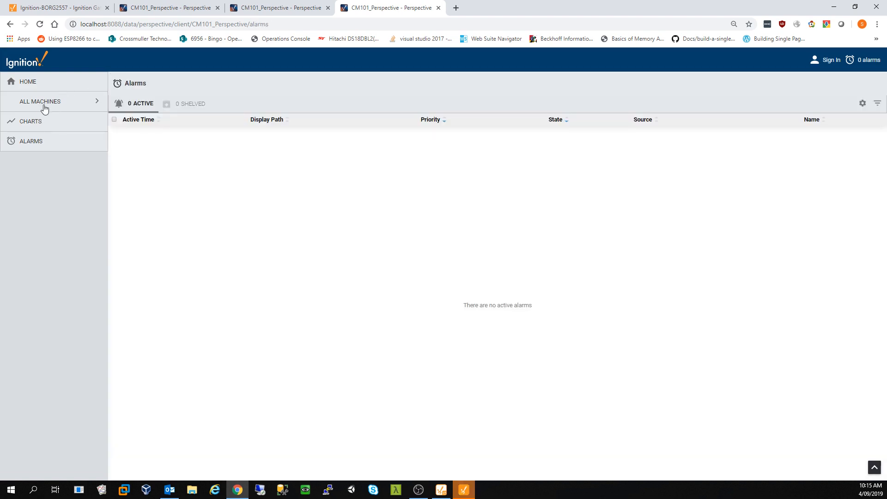
{"action": "left_click", "coordinate": [44, 108]}
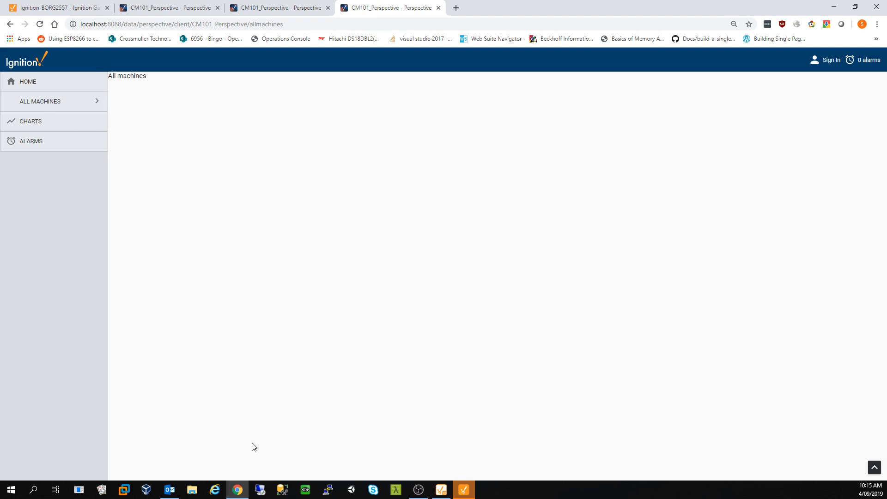
- Return to Designer and select the allMachines root container
{"action": "mouse_move", "coordinate": [458, 490]}
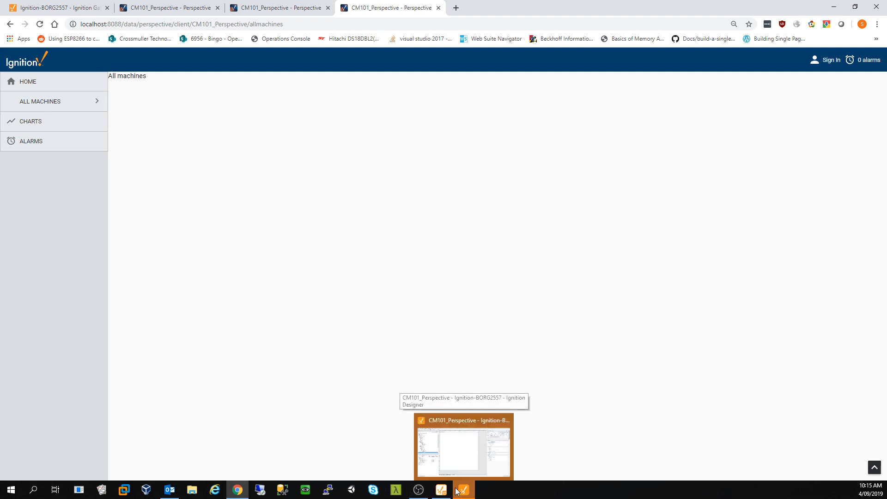
{"action": "left_click", "coordinate": [460, 461]}
{"action": "left_click", "coordinate": [384, 192]}
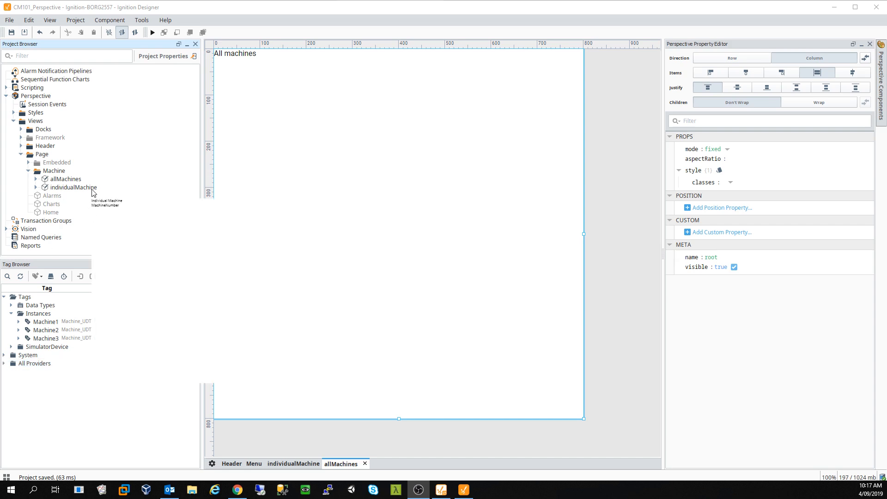
- In the Machine folder, add a new view named Machine_SimpleIcon using Coordinate layout
{"action": "right_click", "coordinate": [64, 171]}
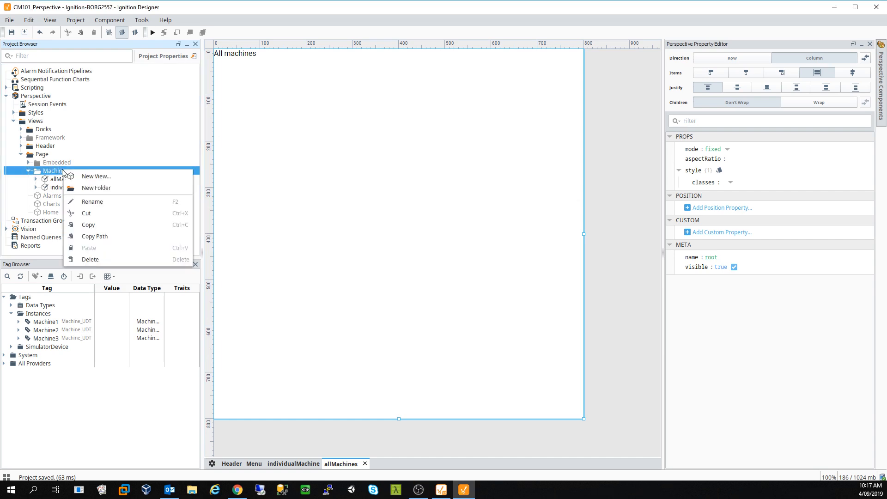
{"action": "left_click", "coordinate": [111, 178]}
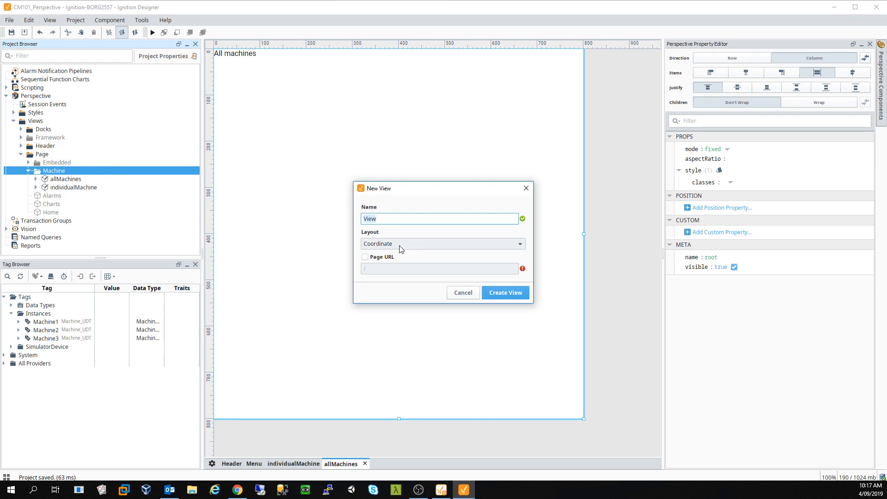
{"action": "type", "text": "Machine_SimpleIcon"}
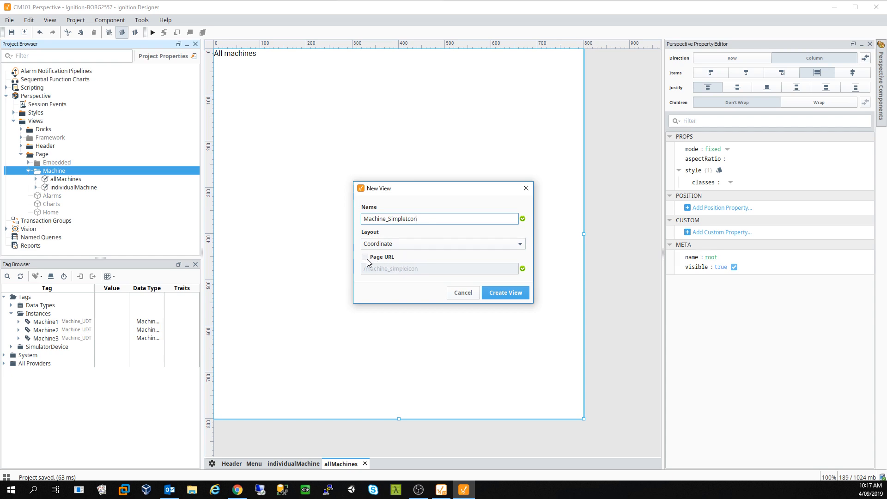
{"action": "left_click", "coordinate": [506, 293]}
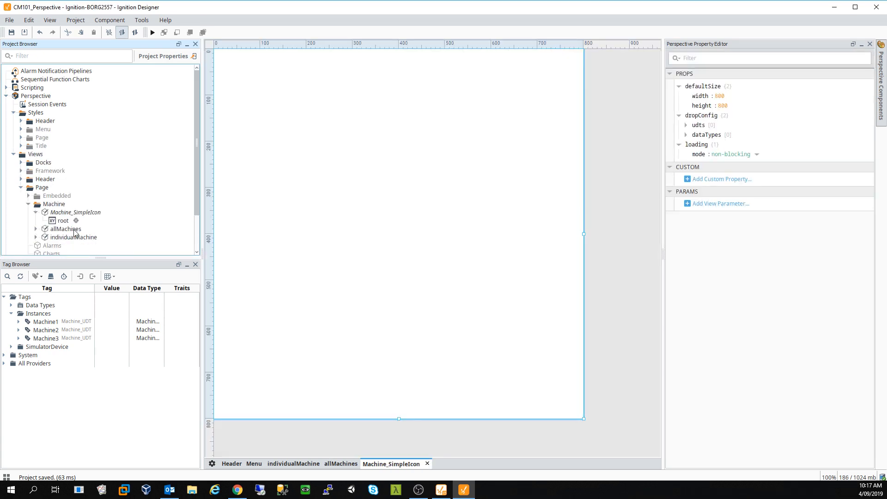
- Place a Label at Machine_SimpleIcon's top-left and set its text to 'Machine #'
{"action": "left_click", "coordinate": [66, 213]}
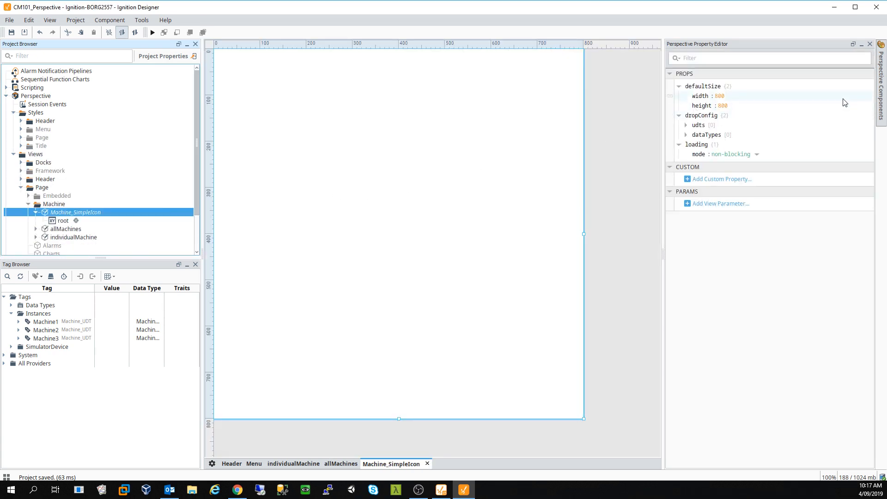
{"action": "left_click", "coordinate": [882, 82]}
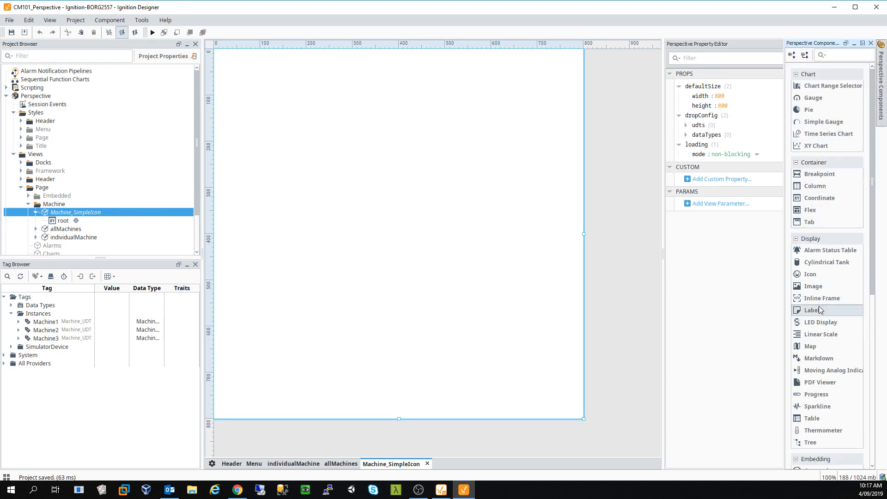
{"action": "left_click_drag", "start_coordinate": [623, 271], "coordinate": [295, 61]}
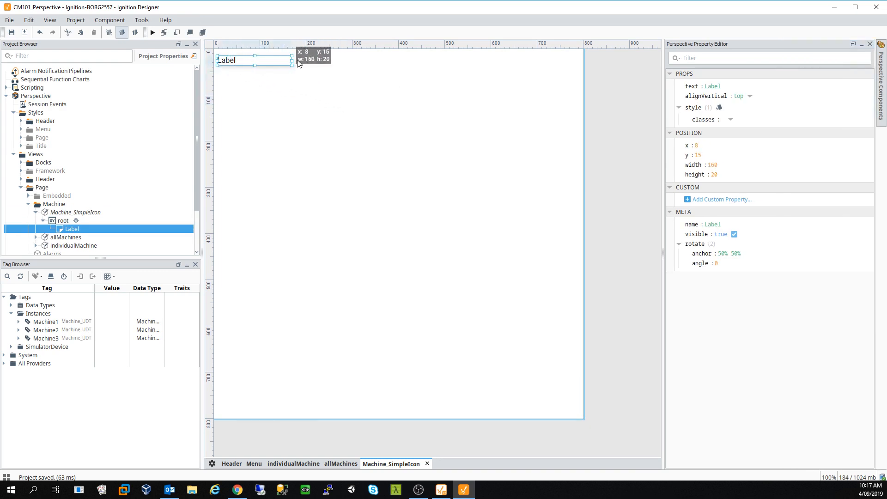
{"action": "double_click", "coordinate": [720, 87]}
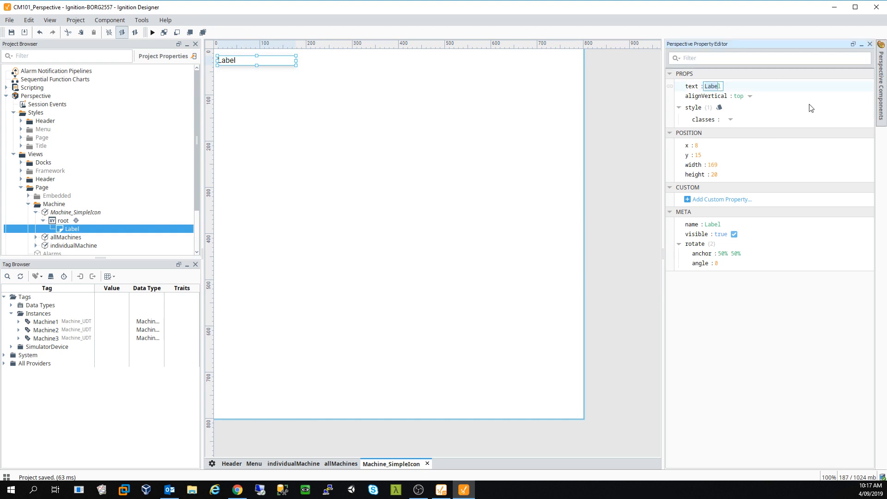
{"action": "key", "text": "BackSpace"}
{"action": "type", "text": "Machine"}
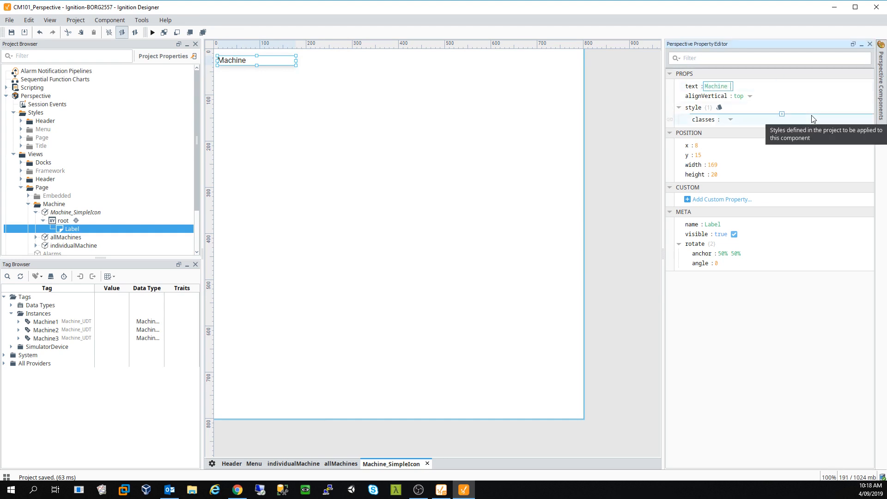
{"action": "type", "text": " #"}
{"action": "left_click", "coordinate": [501, 178]}
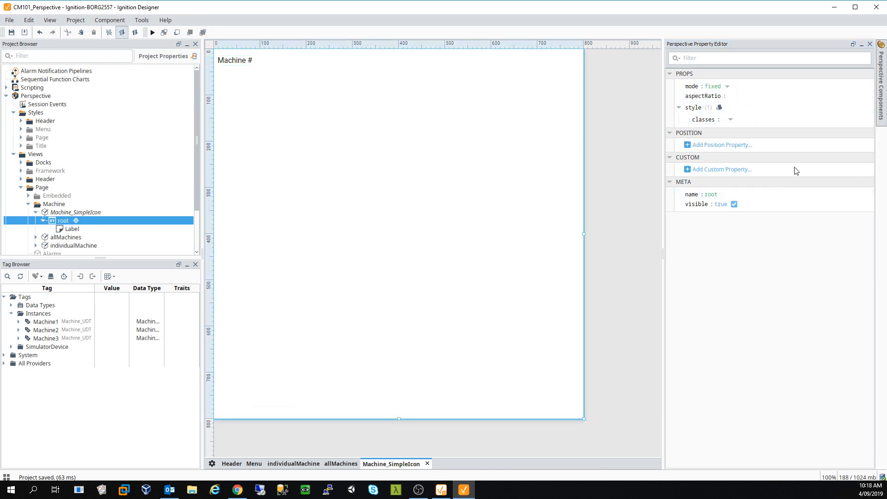
- Add a Simple Gauge to the view and position it just under the Machine # title
{"action": "left_click", "coordinate": [881, 103]}
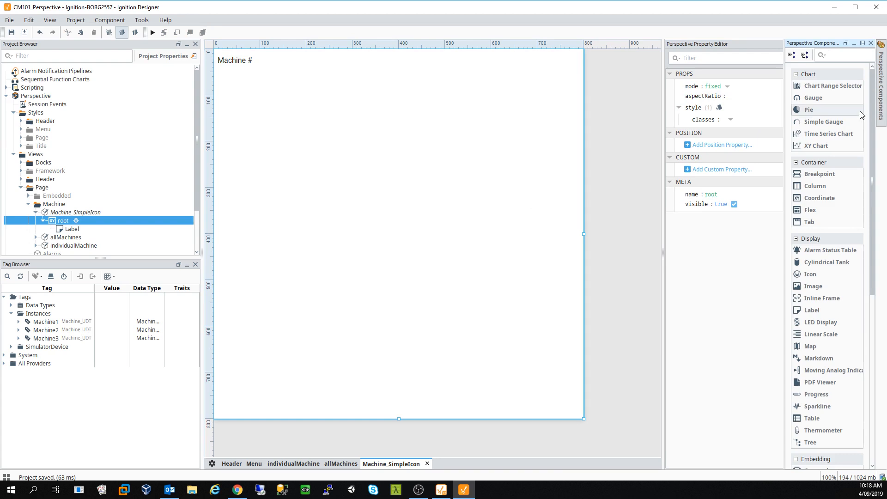
{"action": "scroll", "coordinate": [830, 333], "scroll_direction": "down", "scroll_amount": 1}
{"action": "scroll", "coordinate": [831, 332], "scroll_direction": "down", "scroll_amount": 10}
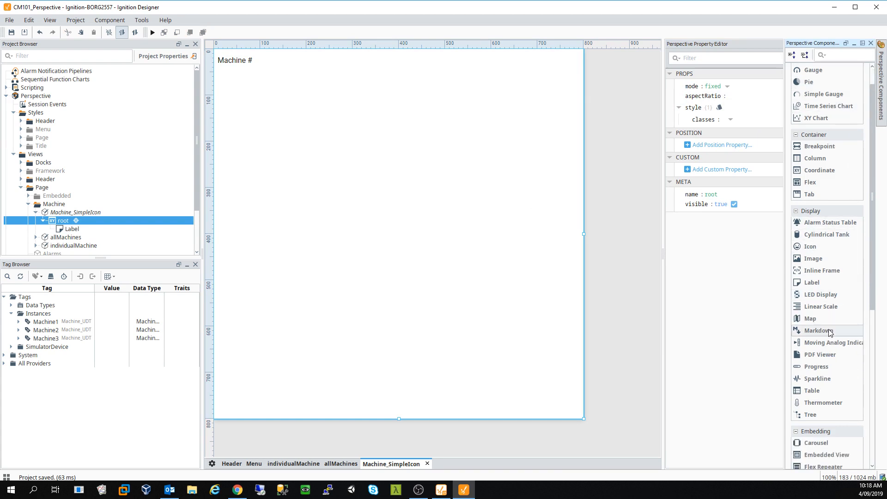
{"action": "scroll", "coordinate": [830, 331], "scroll_direction": "down", "scroll_amount": 1}
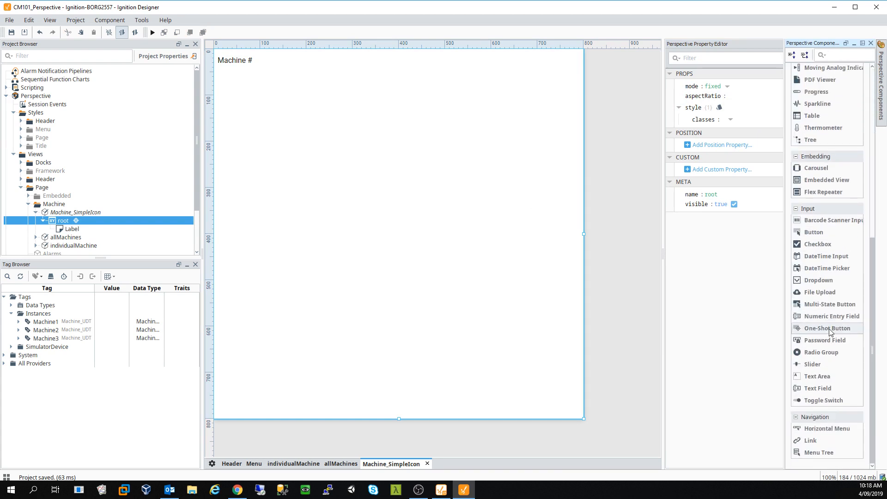
{"action": "scroll", "coordinate": [830, 319], "scroll_direction": "up", "scroll_amount": 6}
{"action": "scroll", "coordinate": [834, 321], "scroll_direction": "up", "scroll_amount": 7}
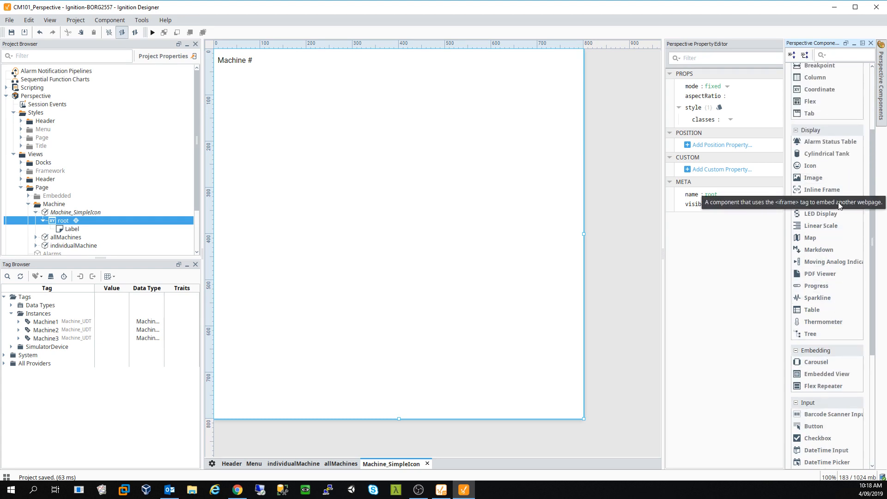
{"action": "scroll", "coordinate": [839, 204], "scroll_direction": "up", "scroll_amount": 8}
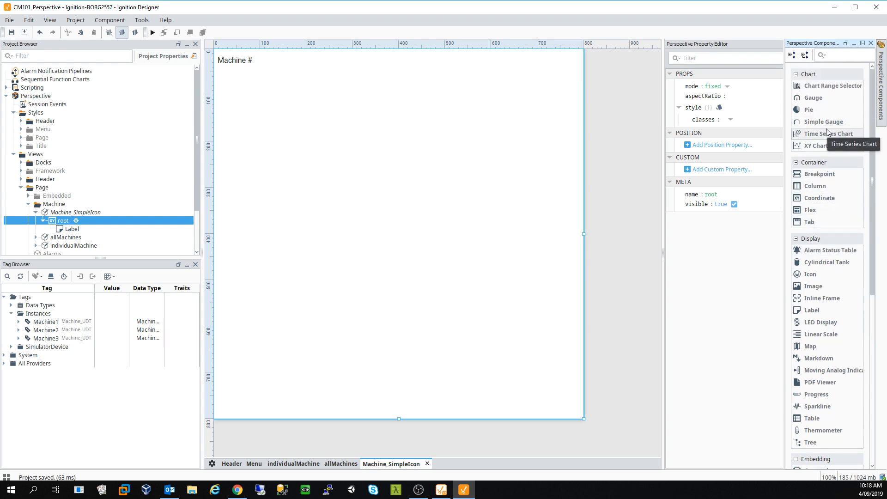
{"action": "left_click_drag", "start_coordinate": [823, 121], "coordinate": [322, 130]}
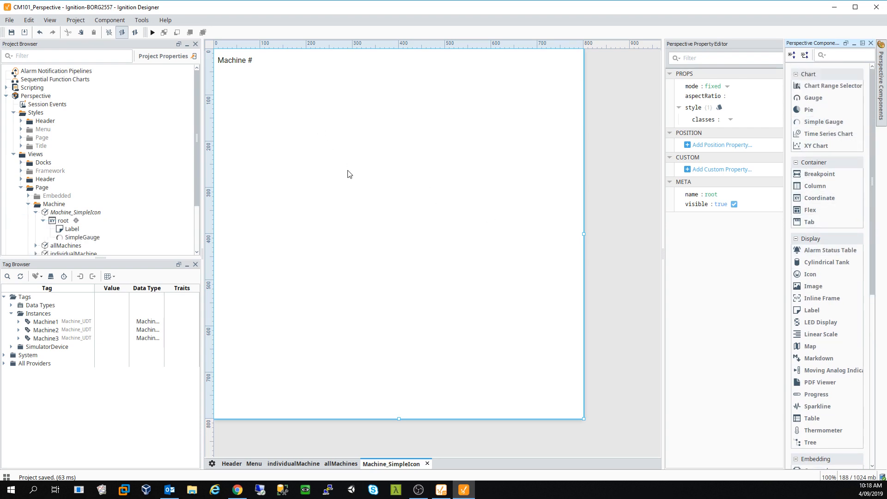
{"action": "mouse_move", "coordinate": [292, 119]}
{"action": "left_mouse_down"}
{"action": "mouse_move", "coordinate": [288, 93]}
{"action": "mouse_move", "coordinate": [295, 106]}
{"action": "left_mouse_up"}
{"action": "left_click", "coordinate": [349, 193]}
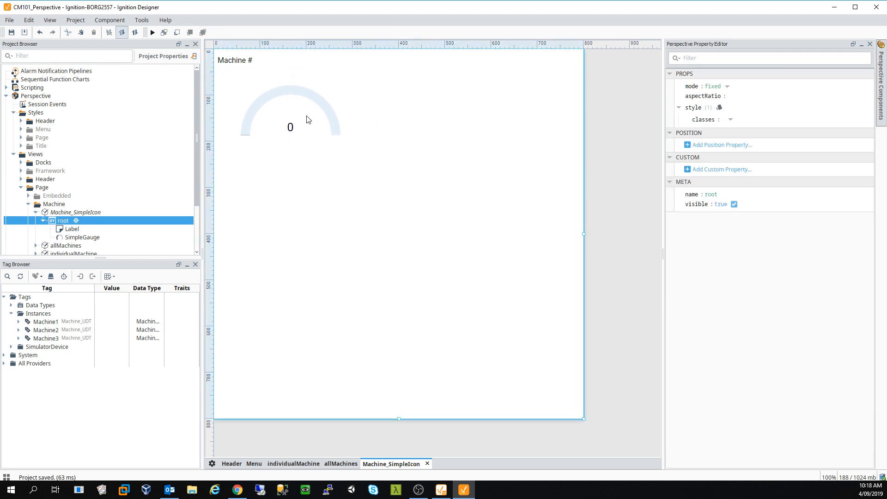
{"action": "left_click", "coordinate": [312, 117]}
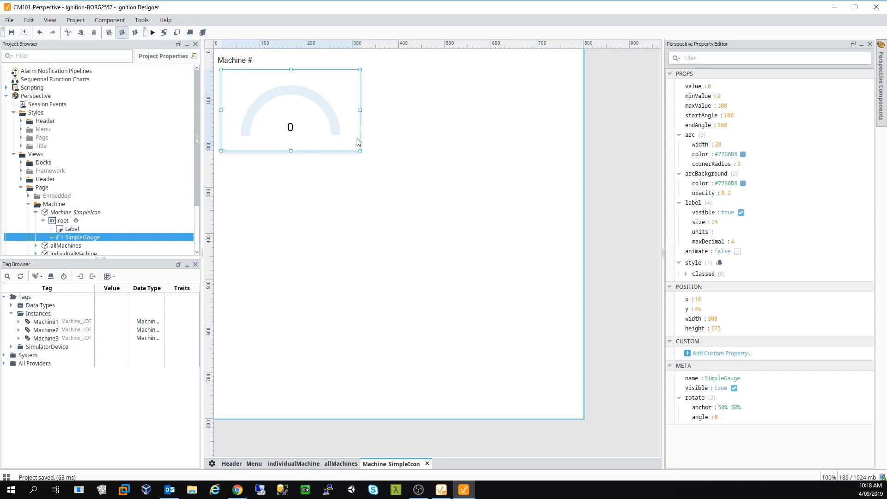
- Add a Label beside the gauge reading 'Tank Level'
{"action": "left_click", "coordinate": [880, 88]}
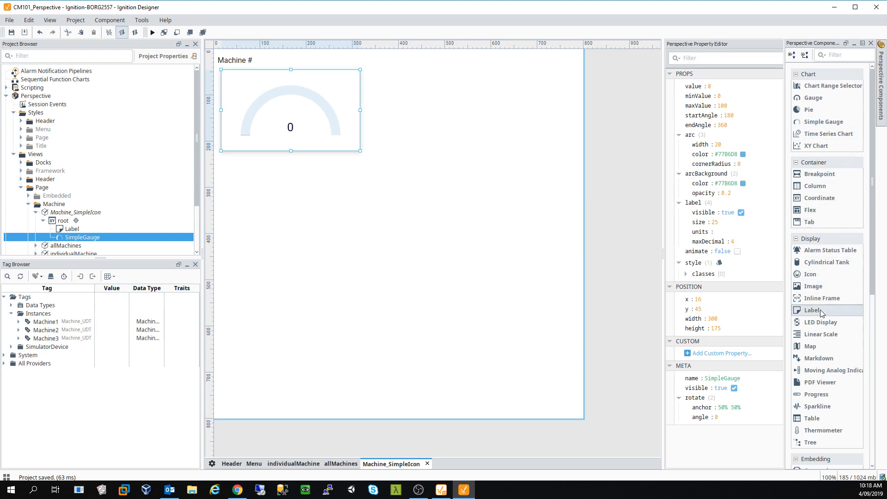
{"action": "left_click_drag", "start_coordinate": [821, 312], "coordinate": [329, 83]}
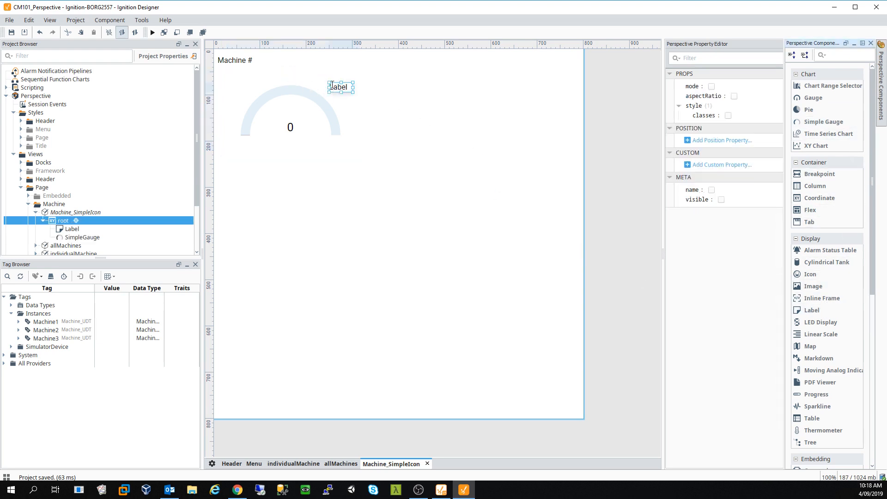
{"action": "double_click", "coordinate": [342, 89]}
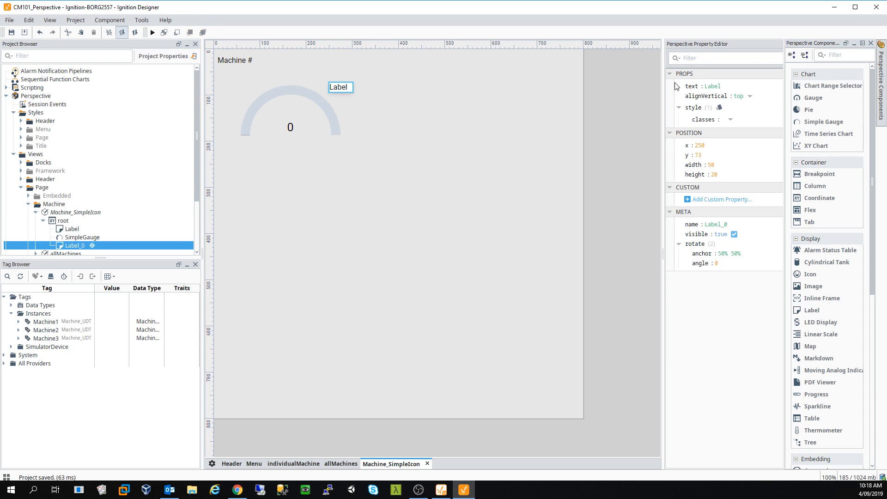
{"action": "left_click", "coordinate": [721, 86]}
{"action": "type", "text": "Tan"}
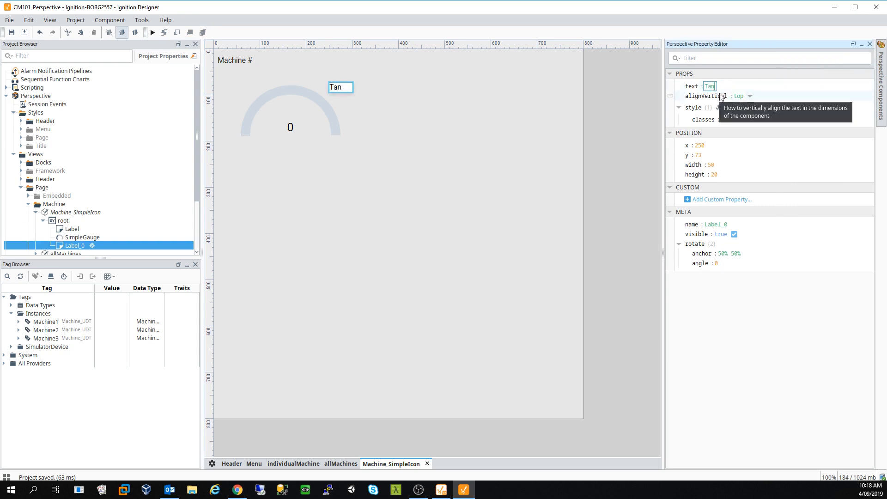
{"action": "type", "text": "k Levewl"}
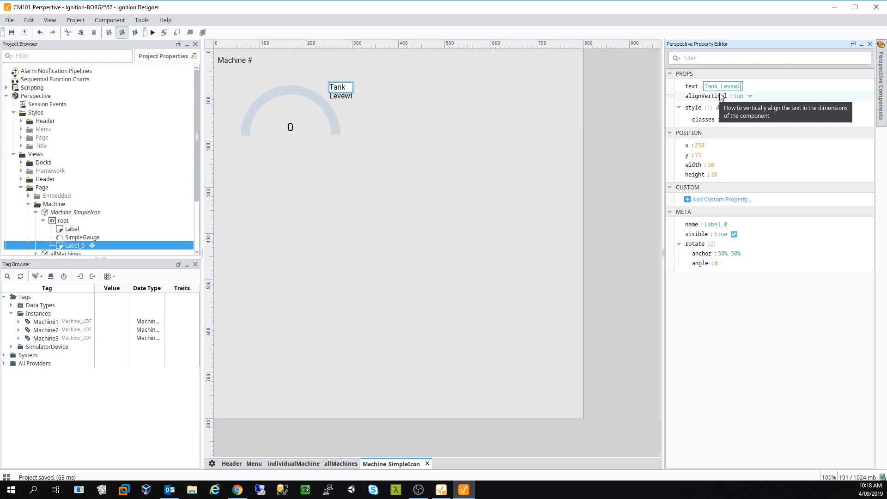
{"action": "key", "text": "BackSpace"}
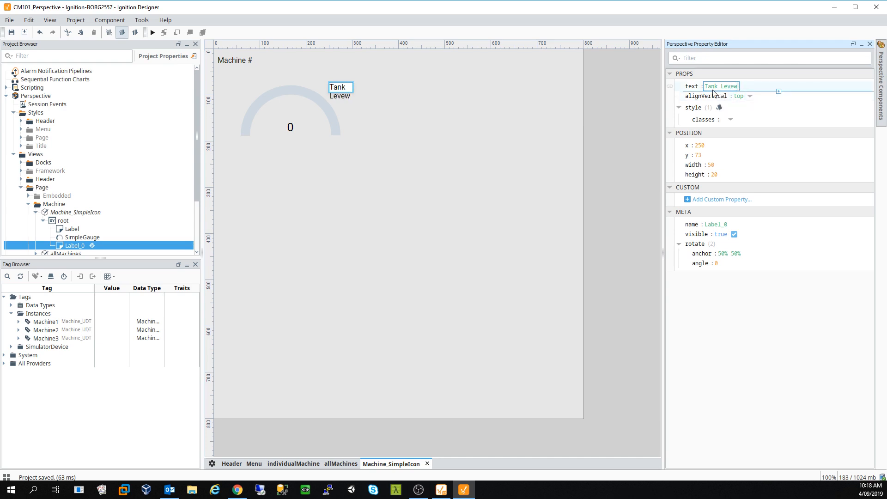
{"action": "left_click", "coordinate": [393, 206]}
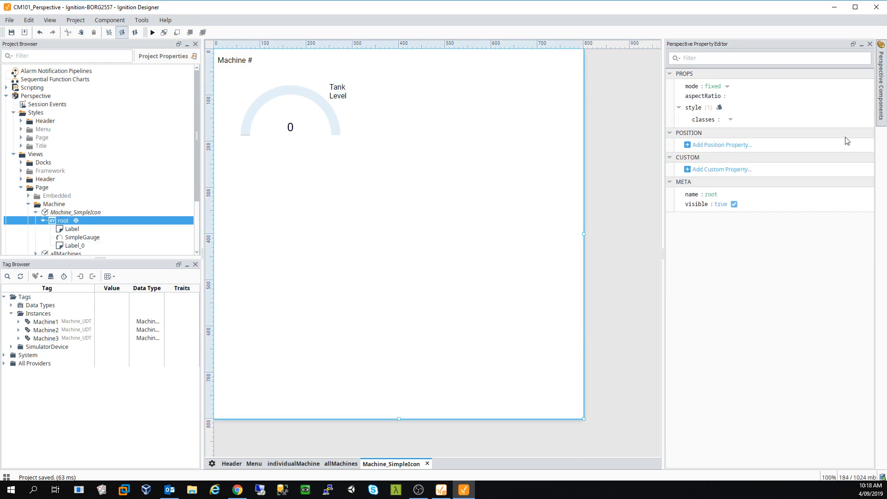
{"action": "left_click", "coordinate": [880, 73]}
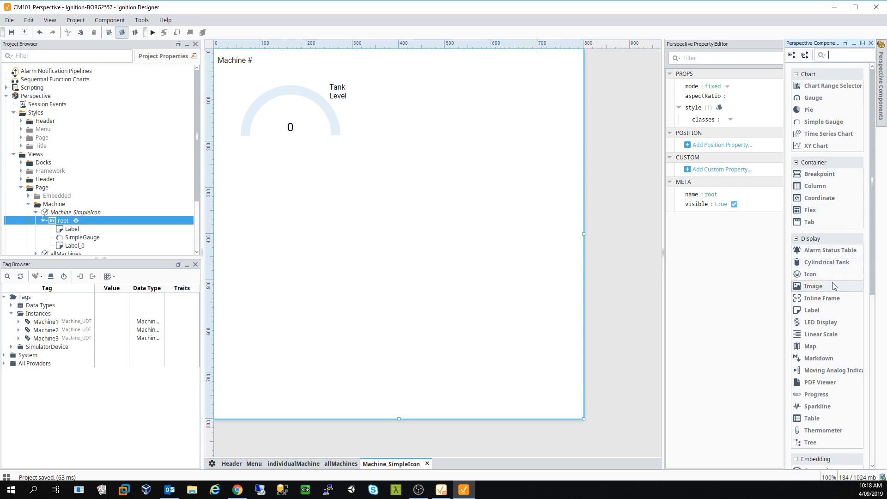
- Remove the multi-state button that was mistakenly dropped beside the Tank Level label
{"action": "scroll", "coordinate": [834, 285], "scroll_direction": "down", "scroll_amount": 8}
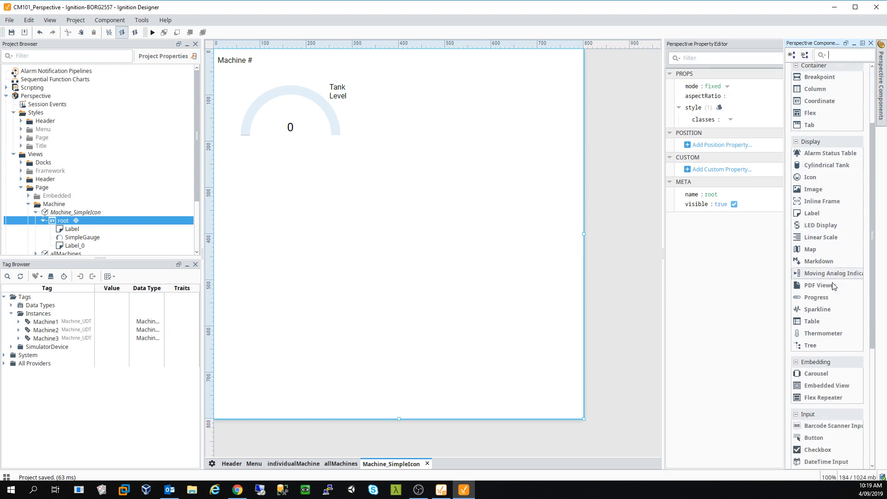
{"action": "scroll", "coordinate": [833, 291], "scroll_direction": "down", "scroll_amount": 2}
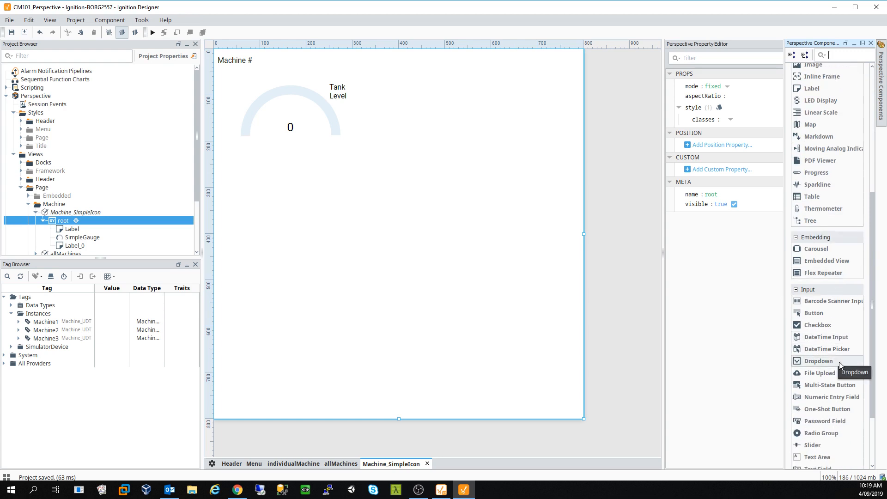
{"action": "scroll", "coordinate": [846, 351], "scroll_direction": "down", "scroll_amount": 2}
{"action": "left_click", "coordinate": [818, 283]}
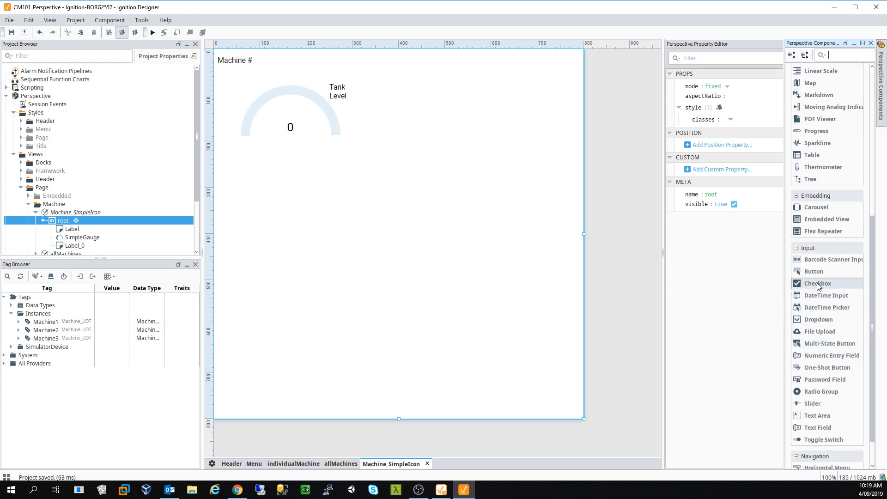
{"action": "left_click_drag", "start_coordinate": [817, 284], "coordinate": [339, 149]}
{"action": "left_click_drag", "start_coordinate": [230, 70], "coordinate": [377, 93]}
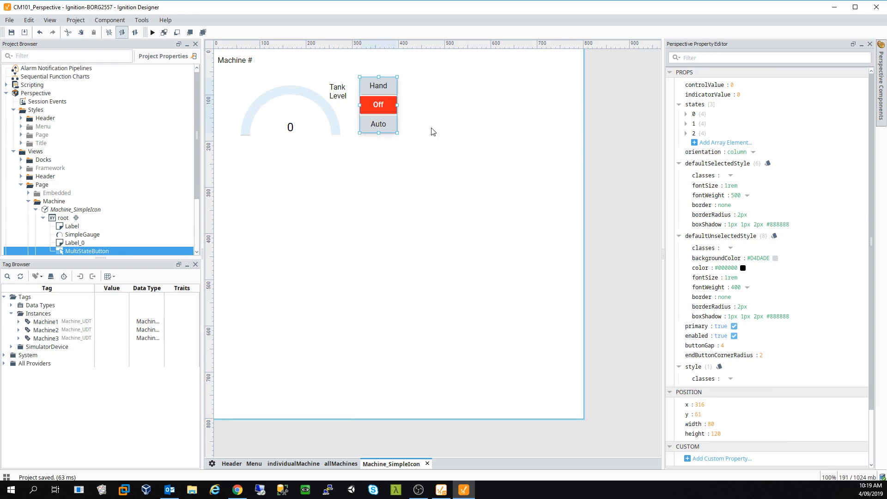
{"action": "key", "text": "Delete"}
{"action": "left_click", "coordinate": [426, 263]}
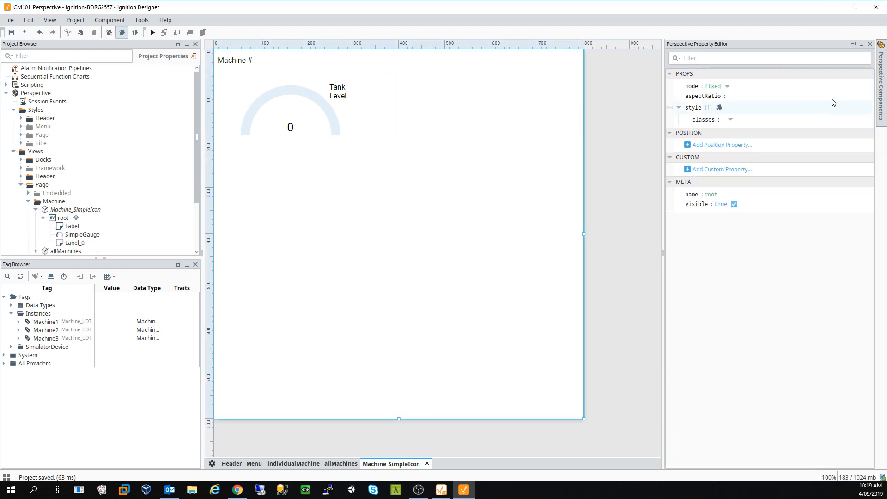
- Add a widened Checkbox at the top-left labelled 'Enabled', then save the project
{"action": "left_click", "coordinate": [881, 104]}
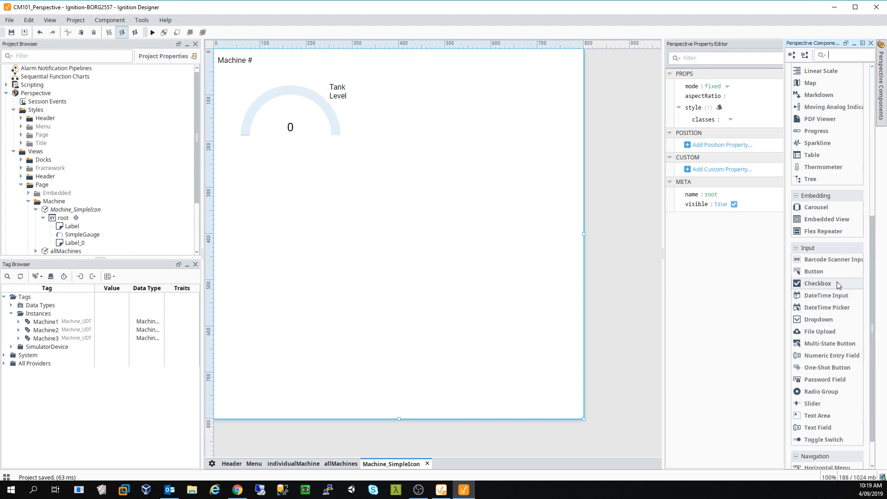
{"action": "left_click_drag", "start_coordinate": [833, 282], "coordinate": [341, 105]}
{"action": "left_click_drag", "start_coordinate": [230, 73], "coordinate": [230, 74]}
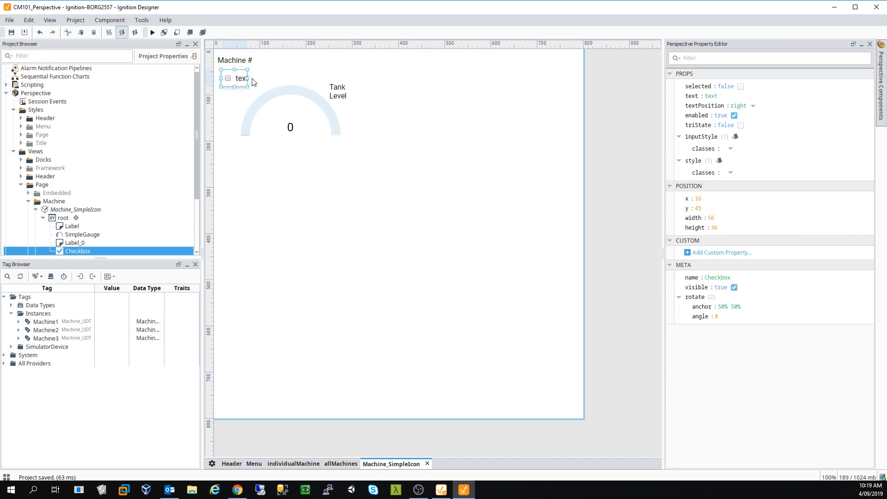
{"action": "left_click_drag", "start_coordinate": [249, 79], "coordinate": [265, 78]}
{"action": "left_click", "coordinate": [712, 96]}
{"action": "type", "text": "Enabled"}
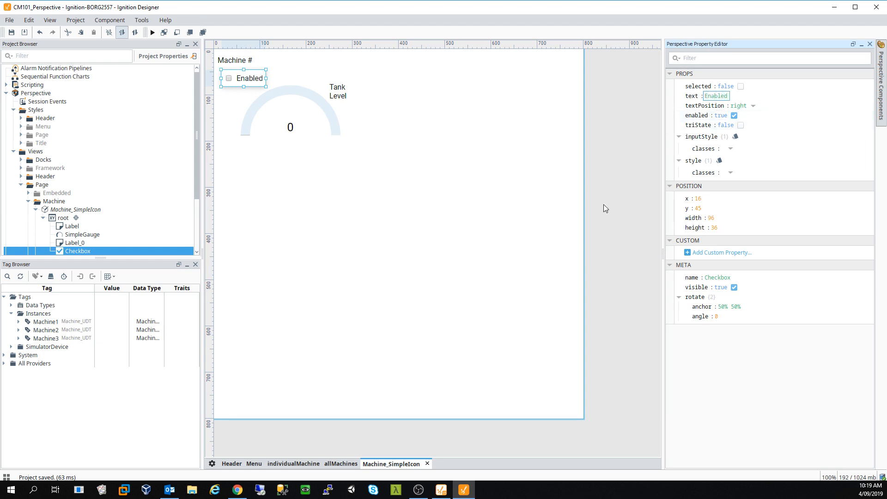
{"action": "left_click", "coordinate": [469, 217]}
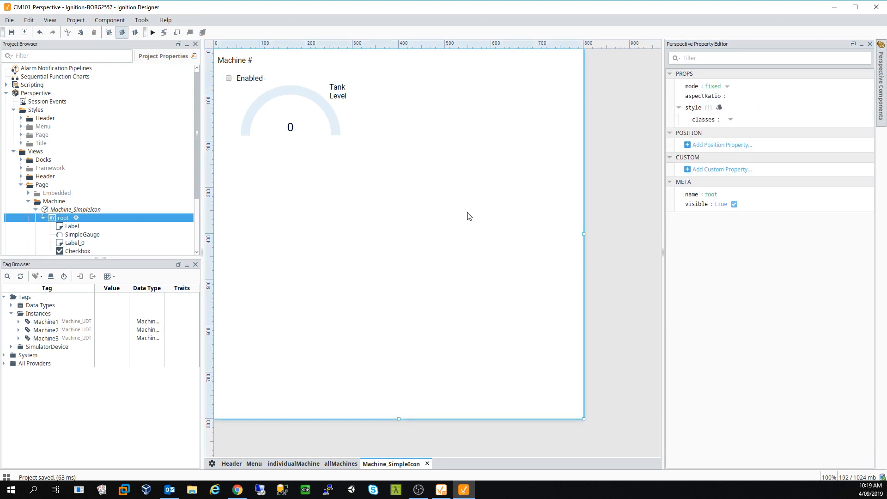
{"action": "key", "text": "ctrl+s"}
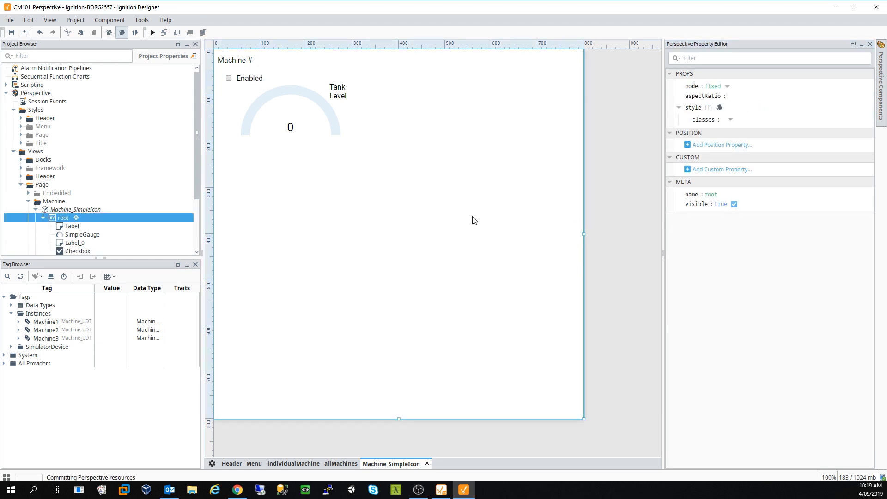
- Resize Machine_SimpleIcon to about 350x240, check its label and checkbox, and expand Machine1's tags
{"action": "left_click_drag", "start_coordinate": [584, 420], "coordinate": [376, 162]}
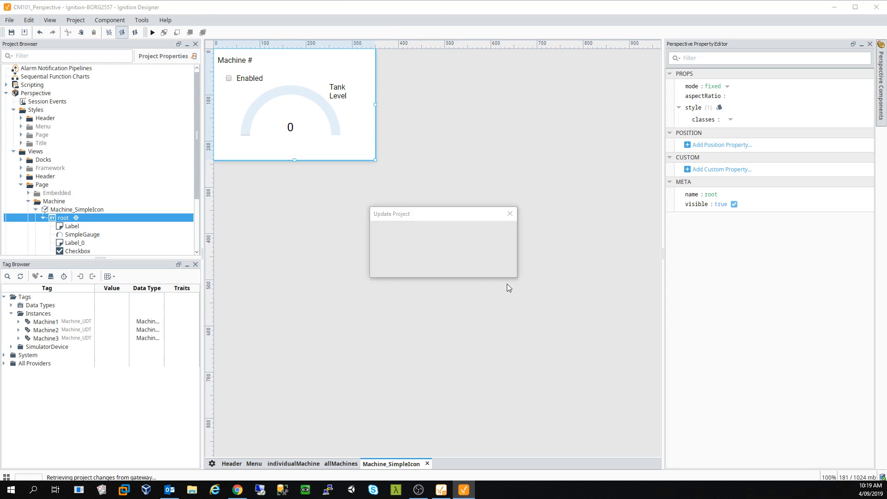
{"action": "left_click", "coordinate": [249, 62]}
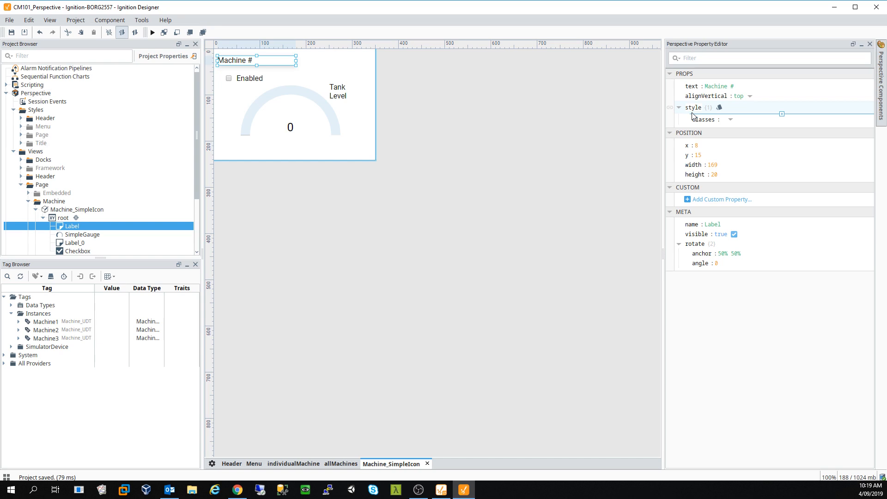
{"action": "left_click", "coordinate": [253, 79]}
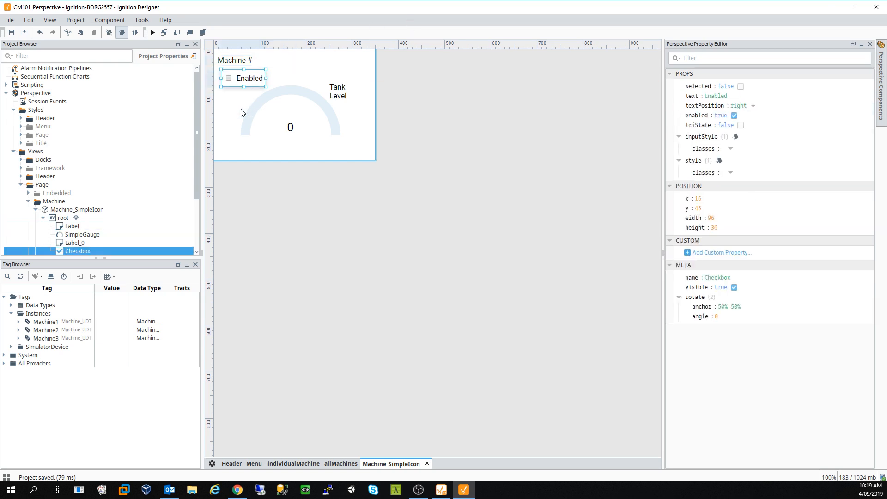
{"action": "left_click", "coordinate": [19, 322]}
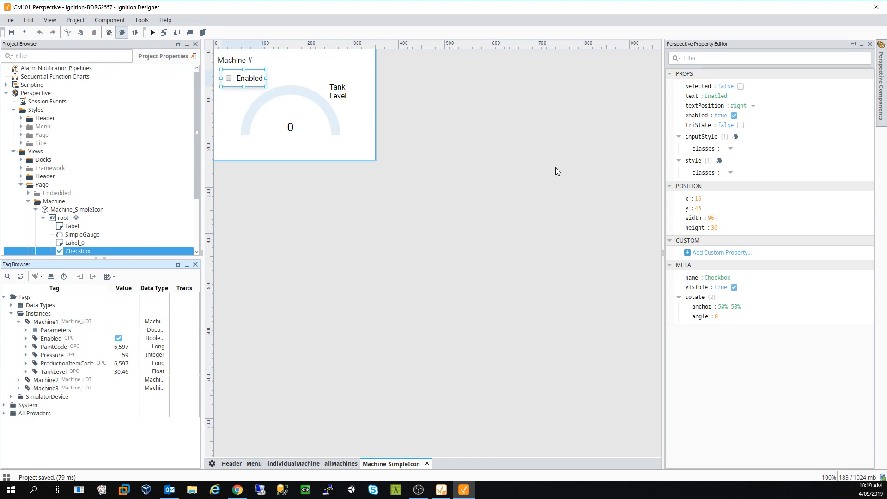
- Tag-bind the Enabled checkbox's props.enabled to [default]Instances/Machine1/Enabled, copying the Machine1 path prefix
{"action": "left_click", "coordinate": [670, 118]}
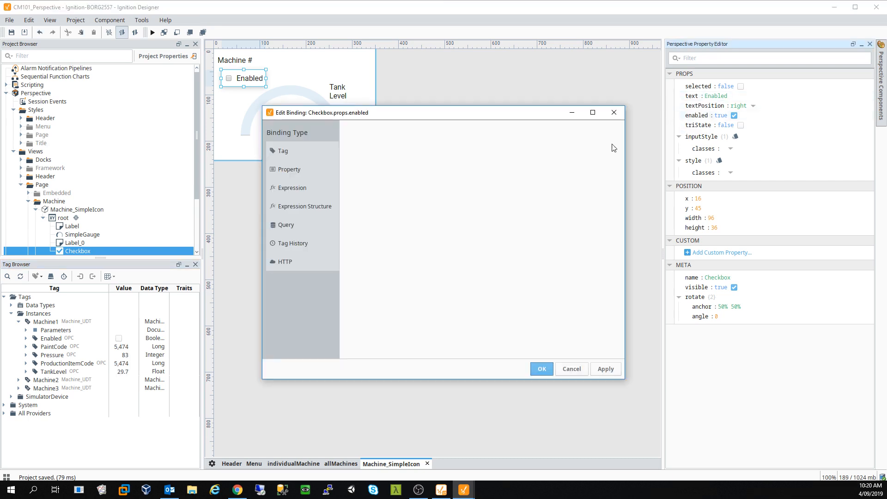
{"action": "left_click", "coordinate": [306, 155]}
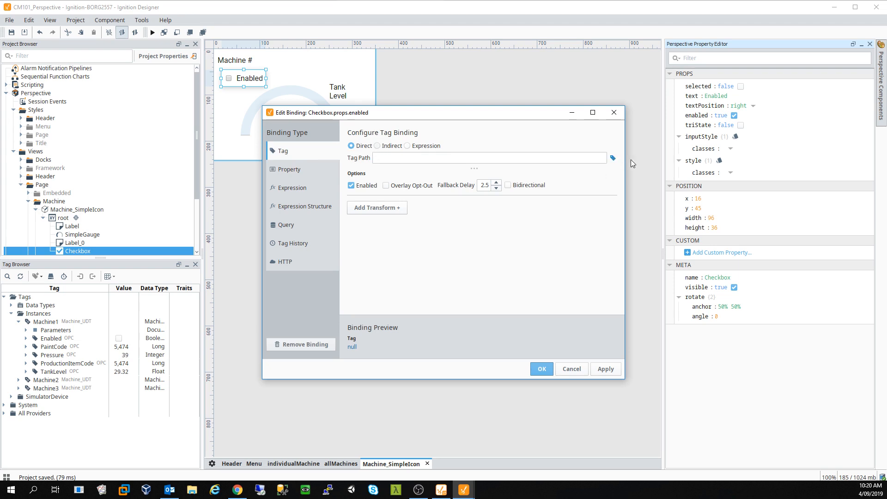
{"action": "left_click", "coordinate": [613, 158]}
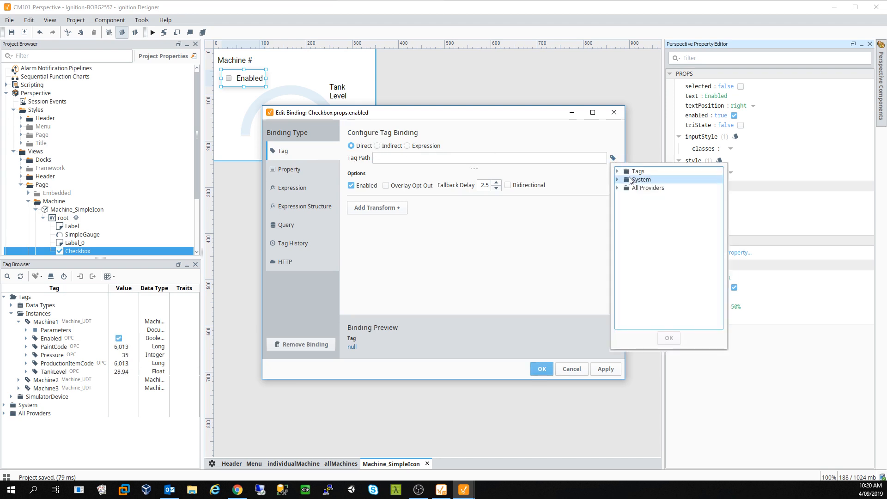
{"action": "double_click", "coordinate": [626, 172]}
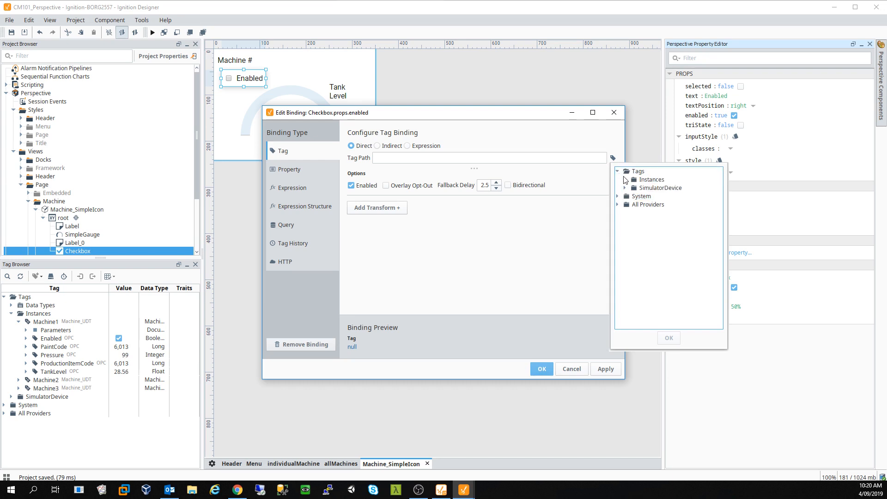
{"action": "left_click", "coordinate": [626, 180]}
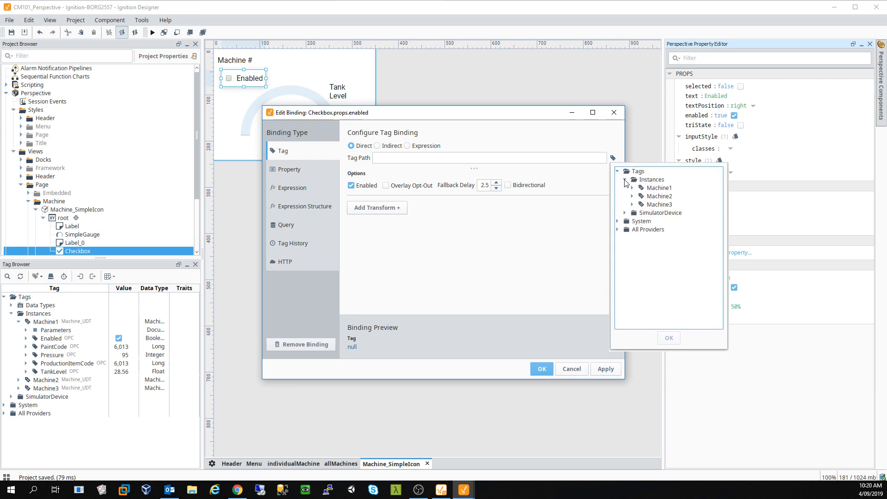
{"action": "left_click", "coordinate": [632, 187]}
{"action": "left_click", "coordinate": [664, 206]}
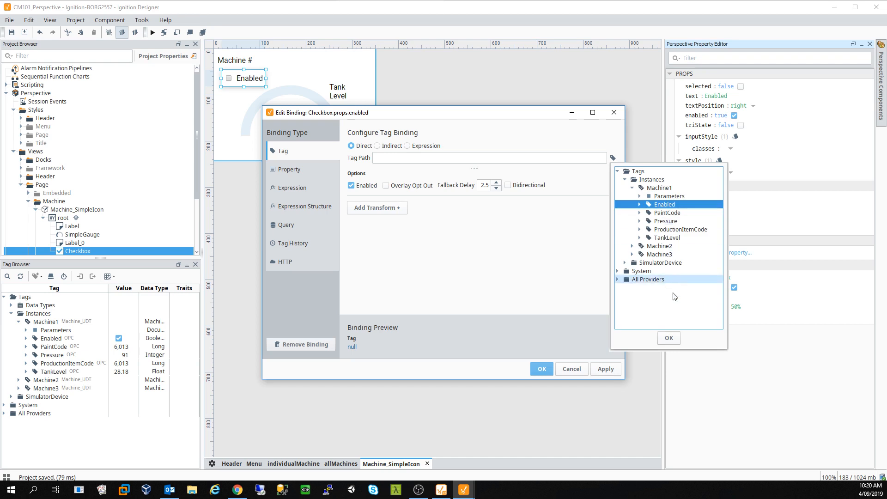
{"action": "left_click", "coordinate": [670, 339]}
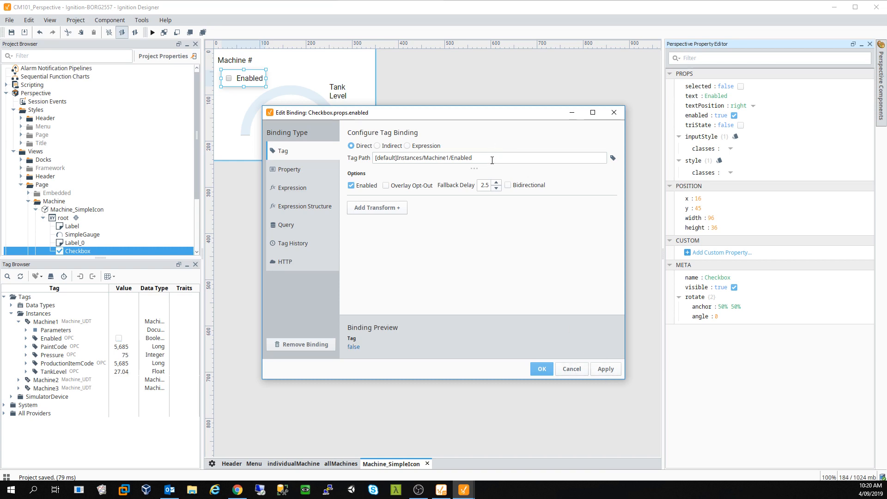
{"action": "left_click_drag", "start_coordinate": [453, 158], "coordinate": [371, 159]}
{"action": "key", "text": "ctrl+c"}
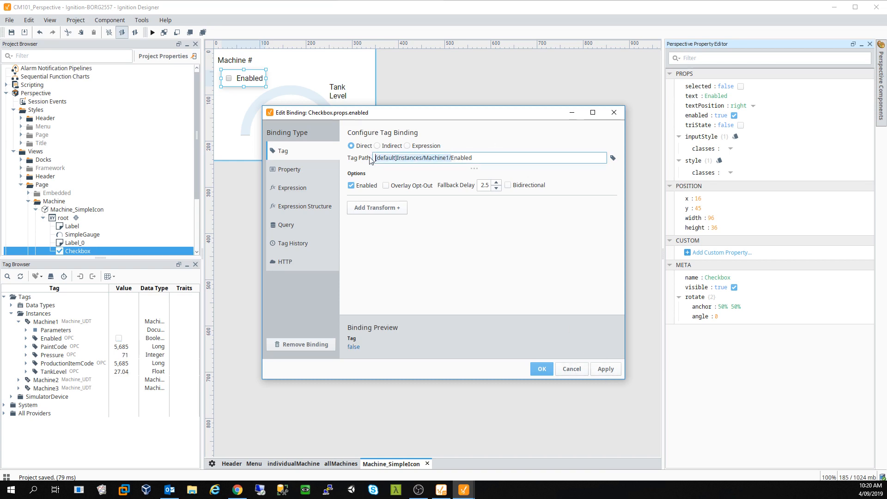
{"action": "left_click", "coordinate": [540, 369]}
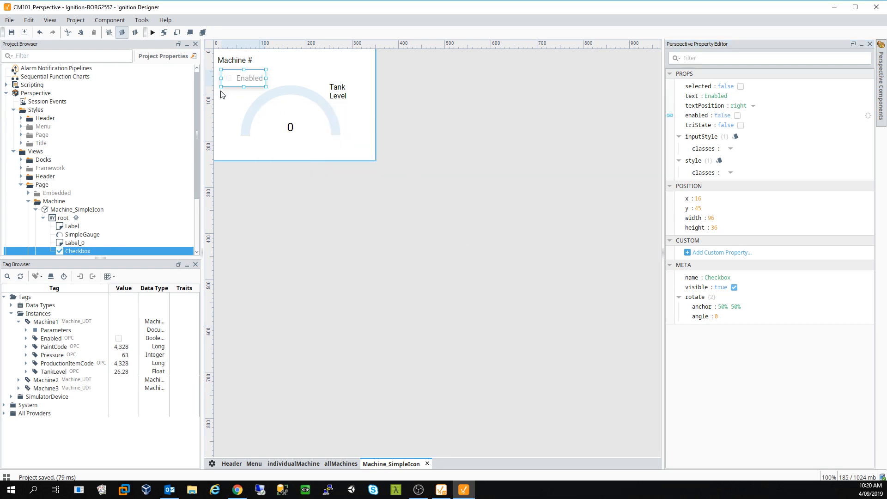
- Tag-bind the SimpleGauge's props.value to [default]Instances/Machine1/TankLevel
{"action": "left_click", "coordinate": [302, 115]}
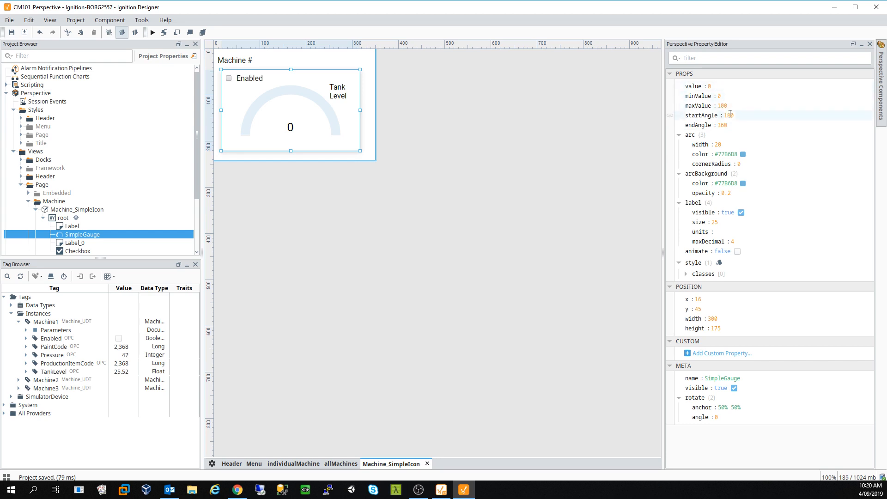
{"action": "left_click", "coordinate": [669, 87]}
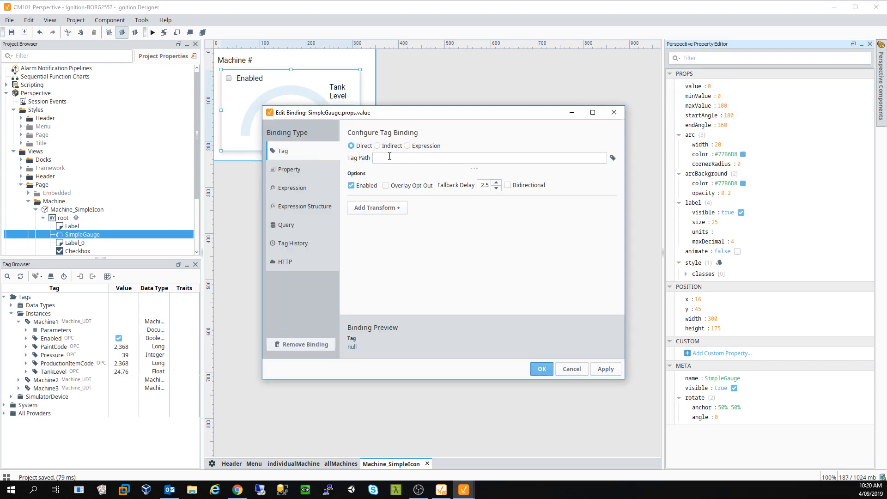
{"action": "left_click", "coordinate": [390, 157]}
{"action": "key", "text": "ctrl+v"}
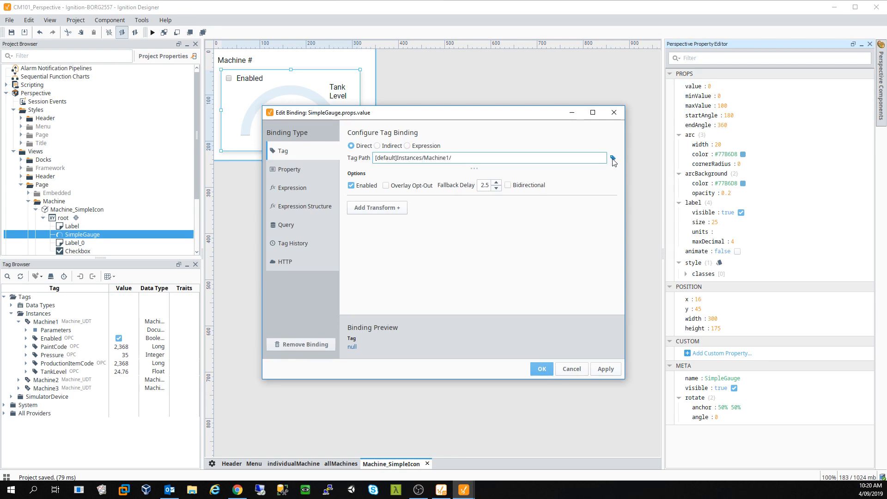
{"action": "left_click", "coordinate": [613, 159]}
{"action": "left_click", "coordinate": [632, 189]}
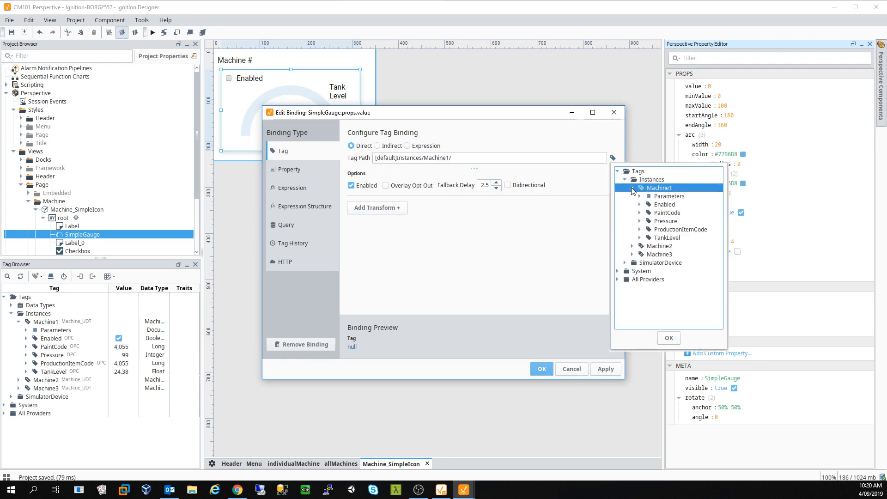
{"action": "left_click", "coordinate": [668, 239]}
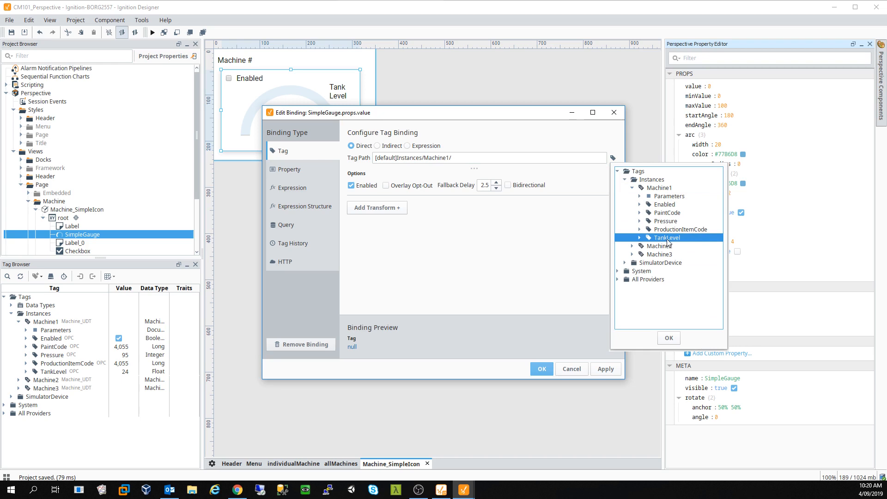
{"action": "left_click", "coordinate": [669, 338]}
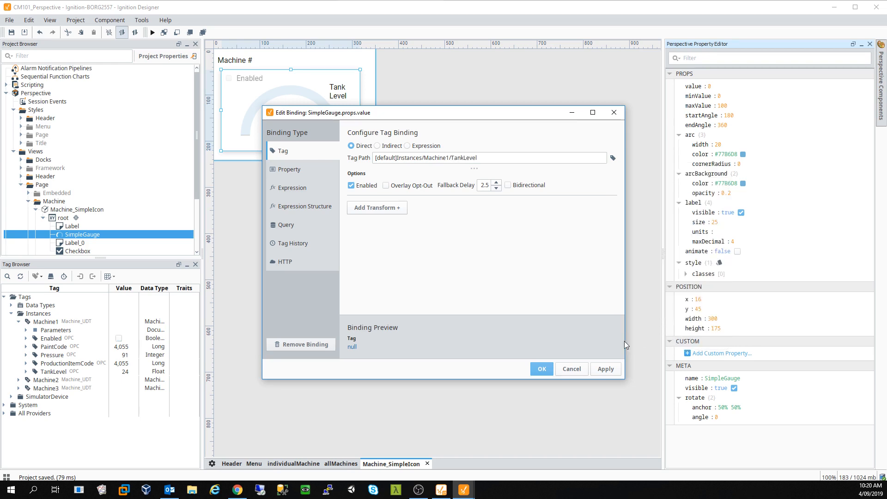
{"action": "left_click", "coordinate": [542, 369]}
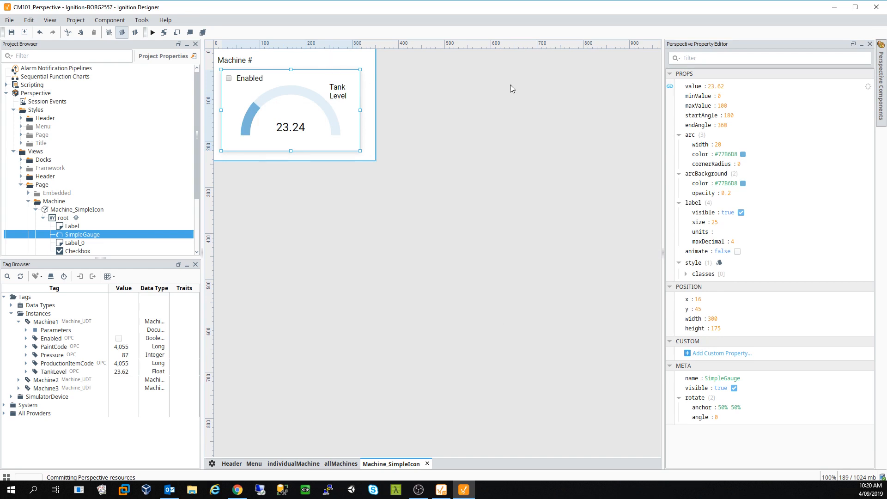
- Delete the self-nesting EmbeddedView from the allMachines view and confirm Yes
{"action": "left_click", "coordinate": [336, 464]}
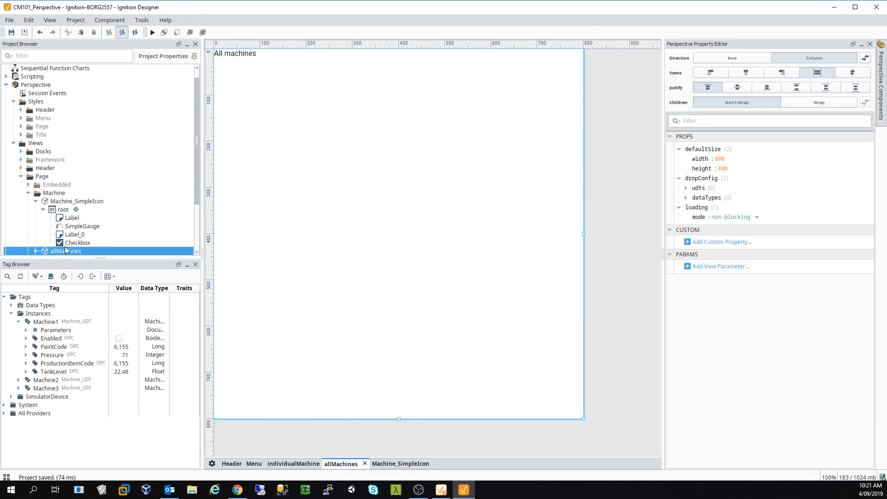
{"action": "left_click_drag", "start_coordinate": [274, 140], "coordinate": [275, 141]}
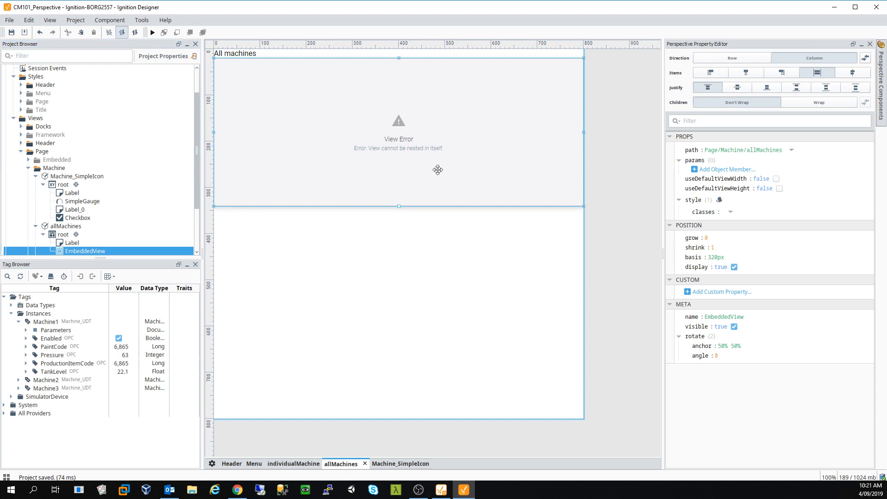
{"action": "key", "text": "Delete"}
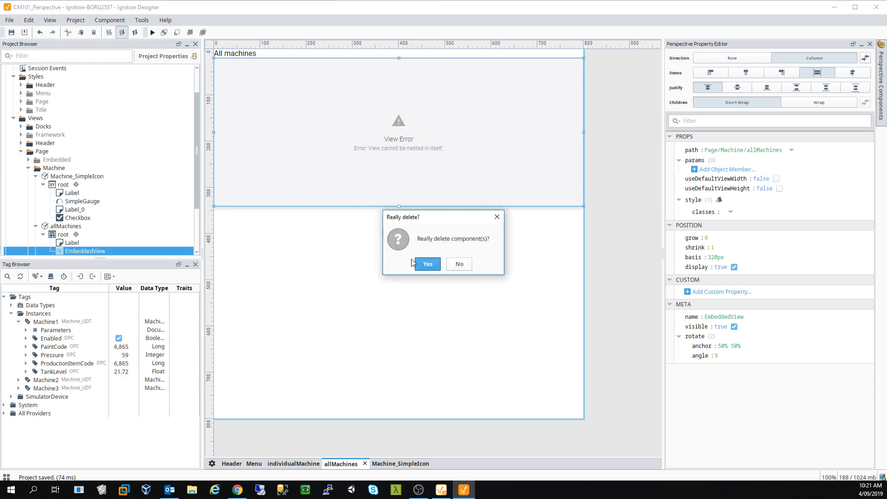
{"action": "left_click", "coordinate": [426, 264]}
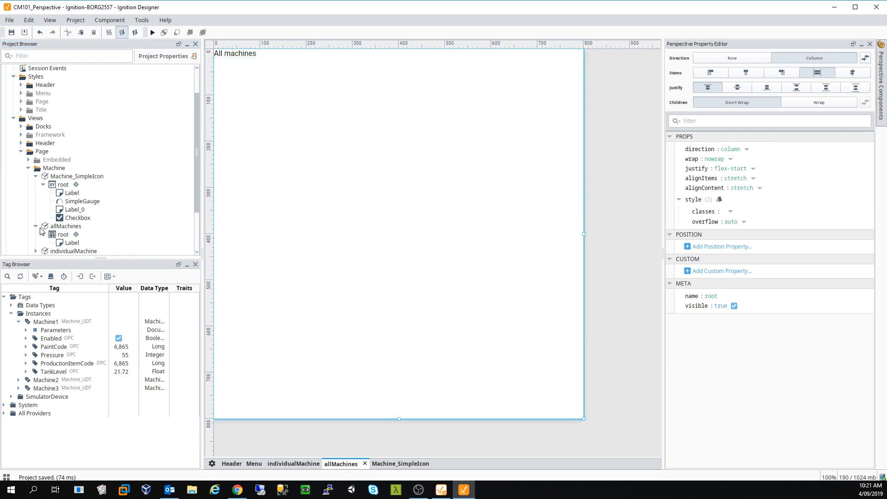
- Remove the accidentally added embedded view and return to the allMachines view
{"action": "left_click", "coordinate": [36, 226]}
{"action": "left_click", "coordinate": [59, 177]}
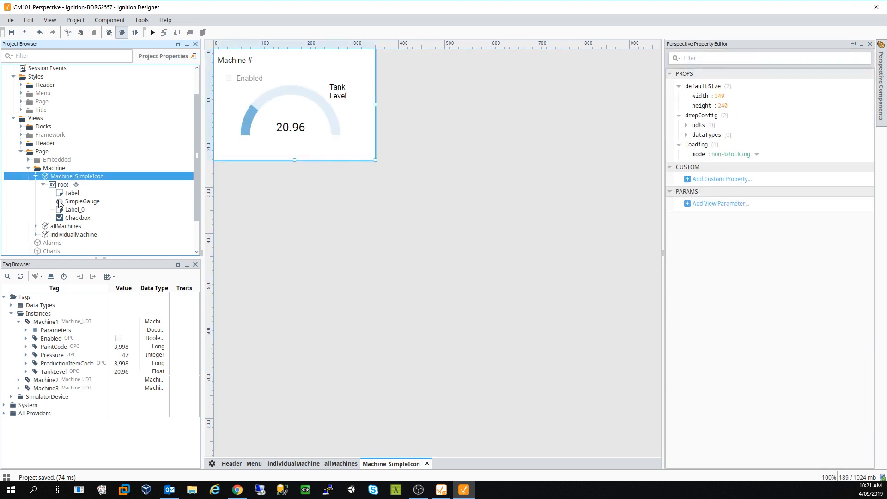
{"action": "left_click", "coordinate": [36, 177]}
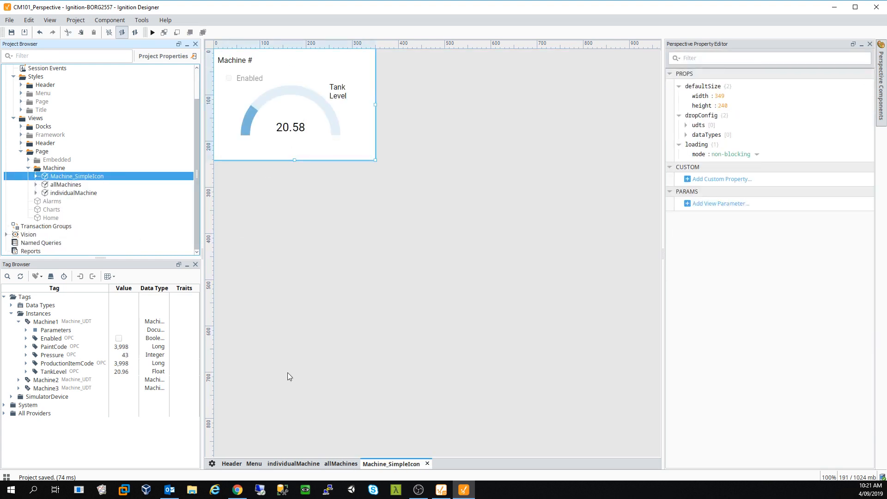
{"action": "left_click", "coordinate": [330, 465]}
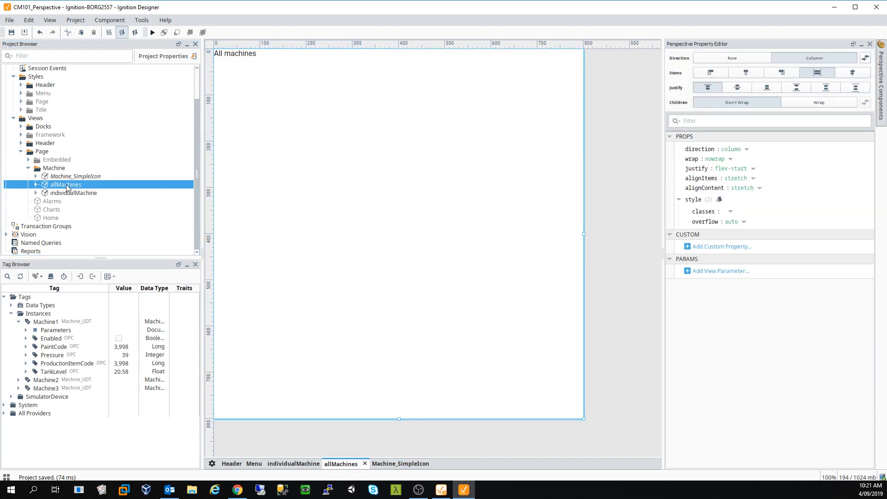
{"action": "left_click_drag", "start_coordinate": [70, 177], "coordinate": [296, 142]}
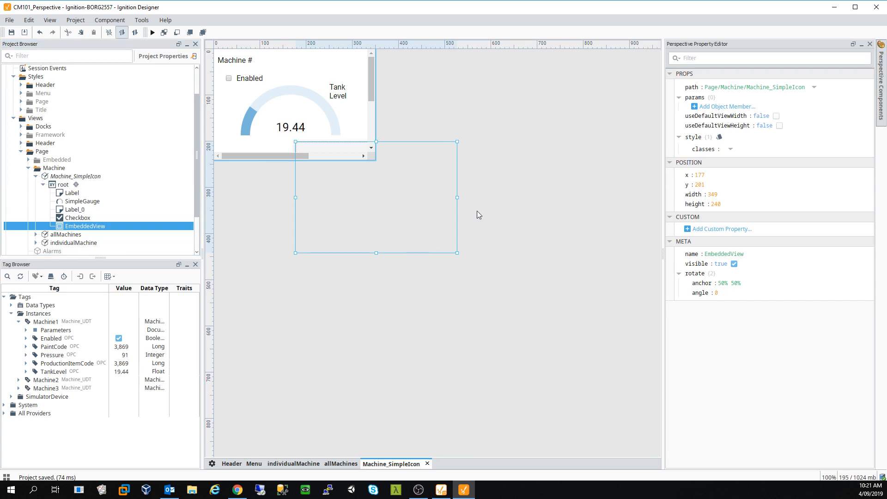
{"action": "key", "text": "Delete"}
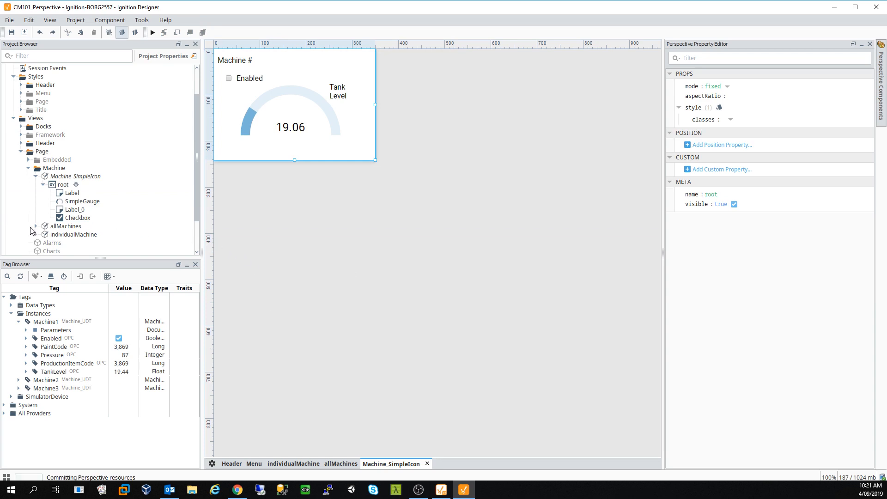
{"action": "left_click", "coordinate": [345, 464]}
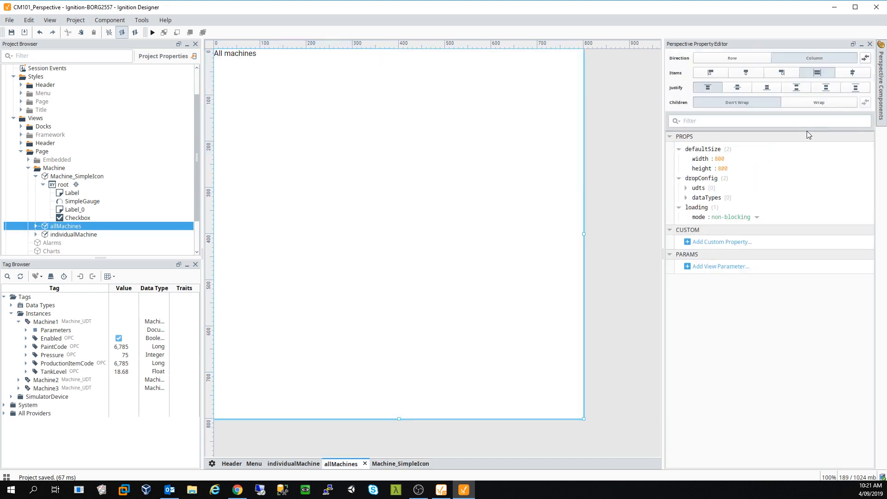
- Drag a Flex Repeater from Perspective Components onto allMachines and stretch it to a 602px basis
{"action": "left_click", "coordinate": [881, 78]}
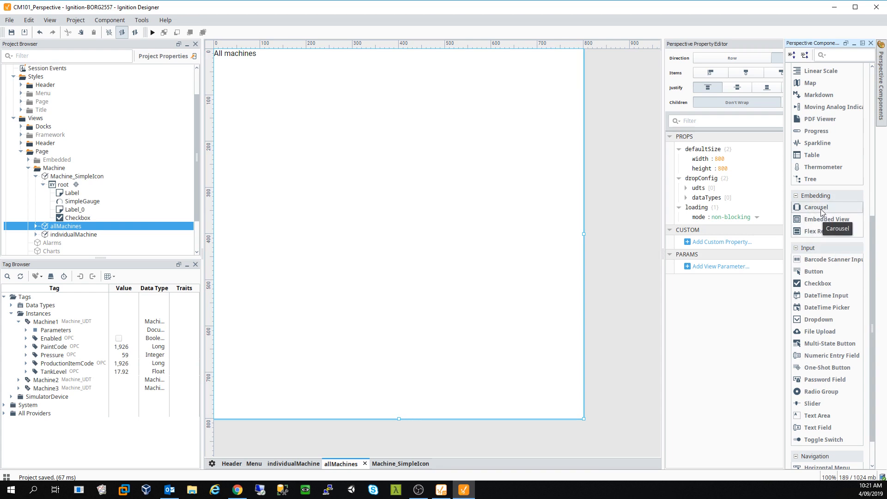
{"action": "left_click_drag", "start_coordinate": [822, 213], "coordinate": [464, 208]}
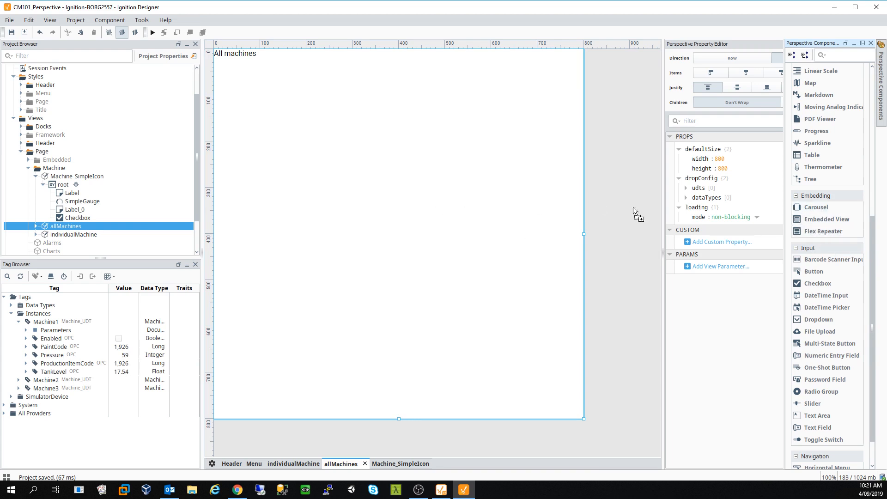
{"action": "left_click_drag", "start_coordinate": [634, 207], "coordinate": [420, 182]}
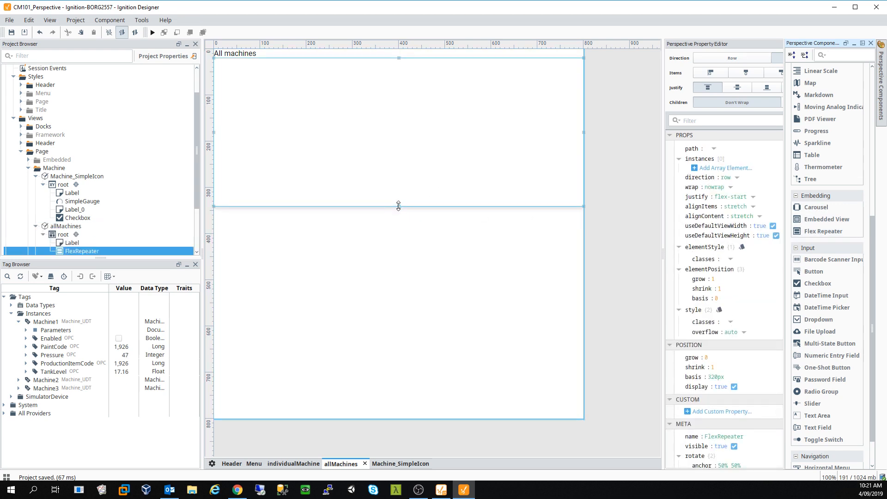
{"action": "left_click_drag", "start_coordinate": [399, 206], "coordinate": [389, 336]}
- Select the Flex Repeater and add its first instances array element
{"action": "left_click", "coordinate": [390, 367]}
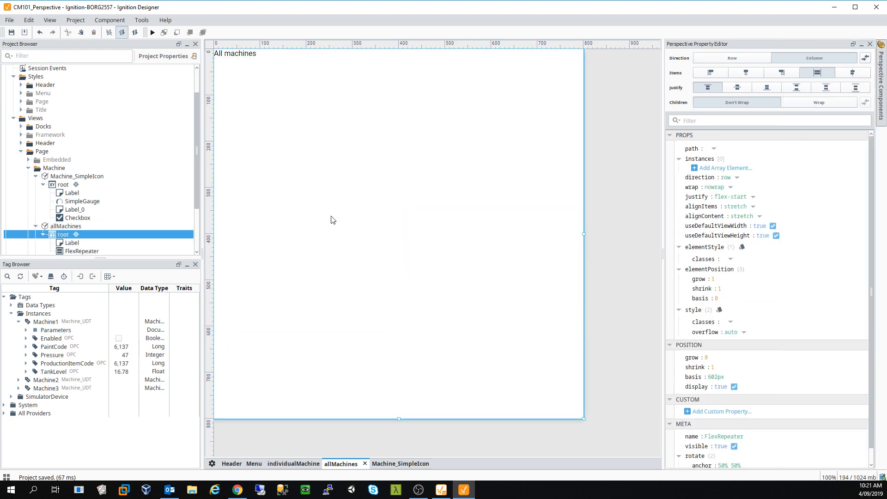
{"action": "left_click", "coordinate": [364, 190]}
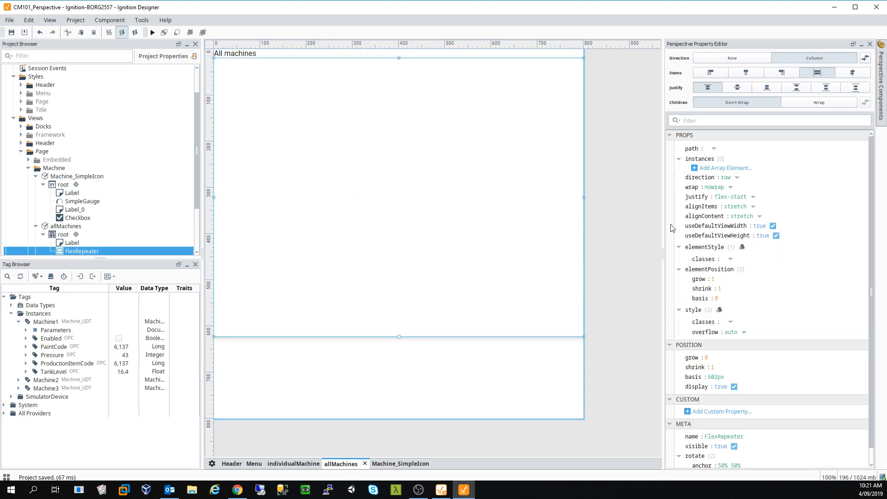
{"action": "left_click", "coordinate": [711, 168]}
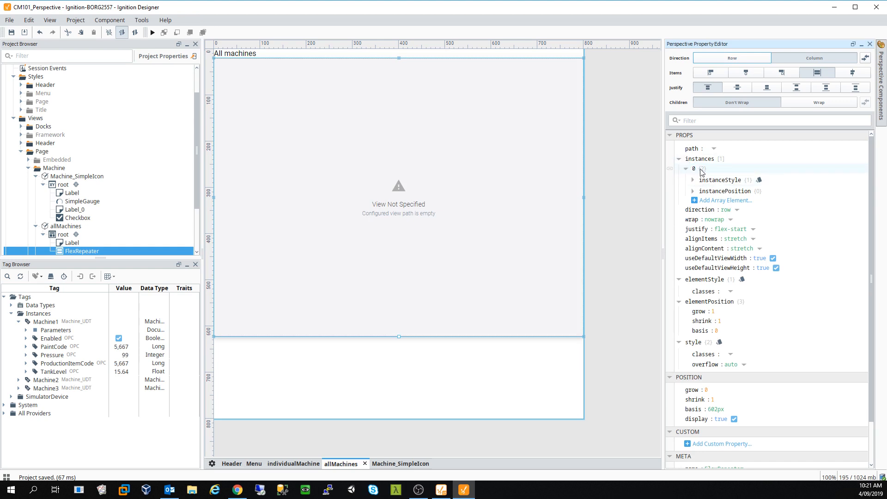
- Set the Flex Repeater's view path to Page/Machine/Machine_SimpleIcon
{"action": "left_click", "coordinate": [687, 169]}
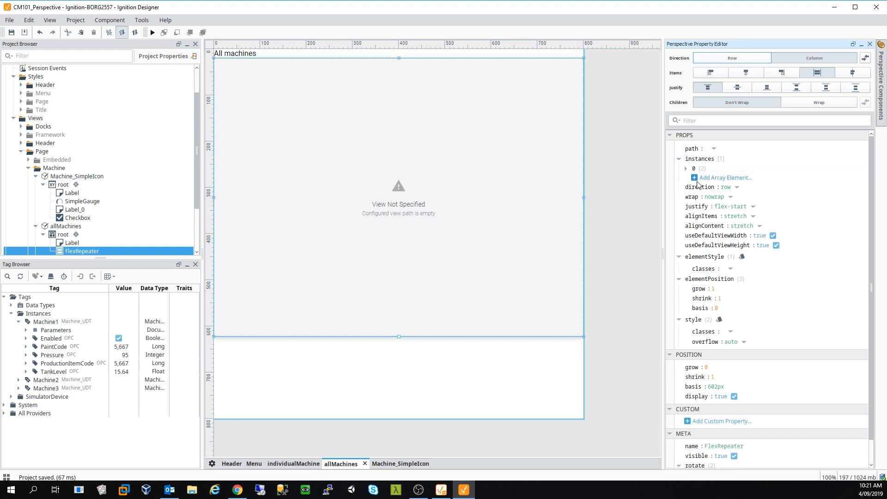
{"action": "left_click", "coordinate": [714, 149]}
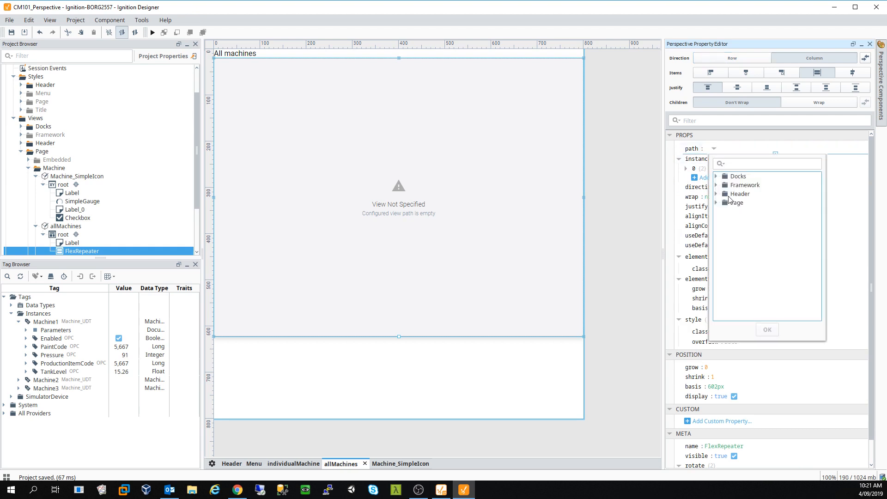
{"action": "left_click", "coordinate": [717, 204]}
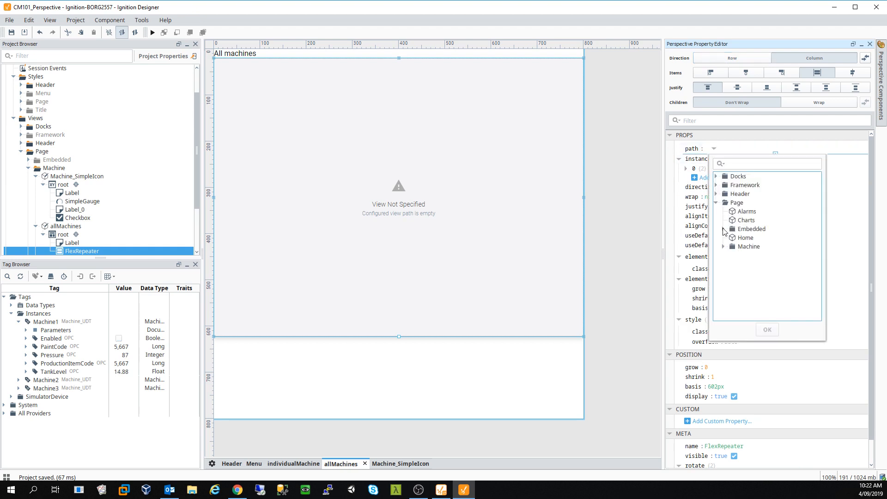
{"action": "left_click", "coordinate": [723, 247]}
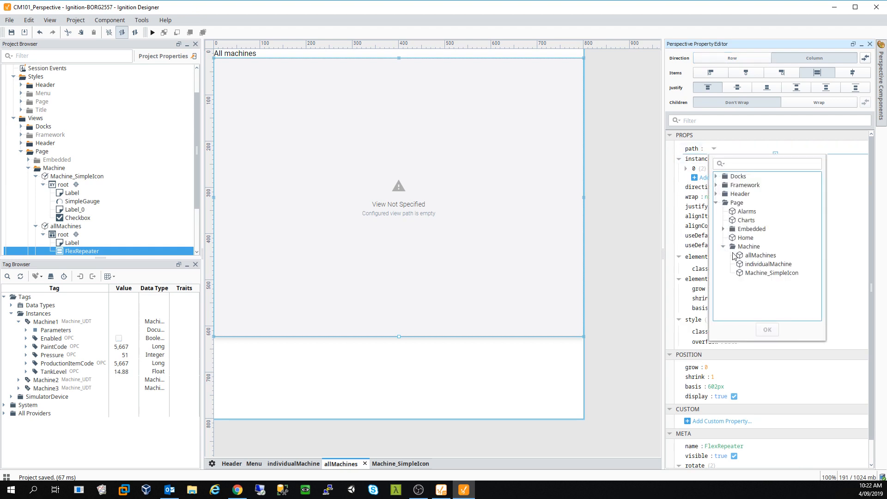
{"action": "left_click", "coordinate": [766, 273]}
{"action": "left_click", "coordinate": [768, 330]}
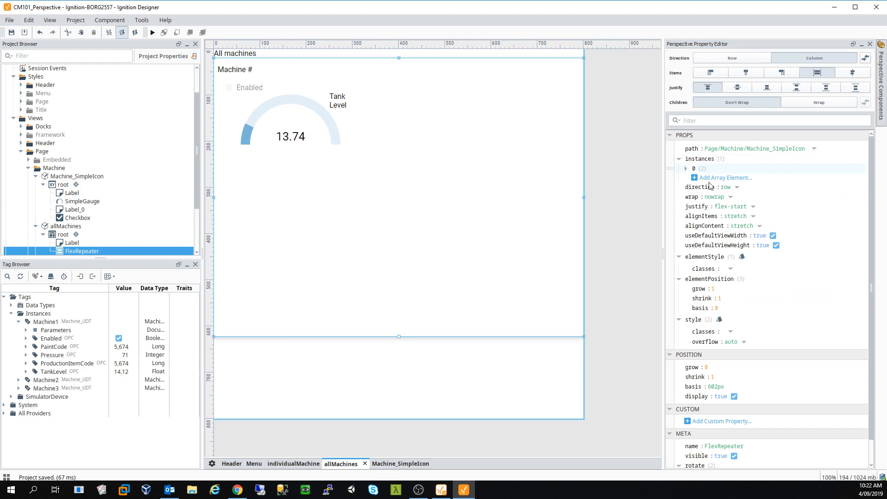
- Add two more instances so the repeater shows three machine gauges
{"action": "left_click", "coordinate": [728, 178]}
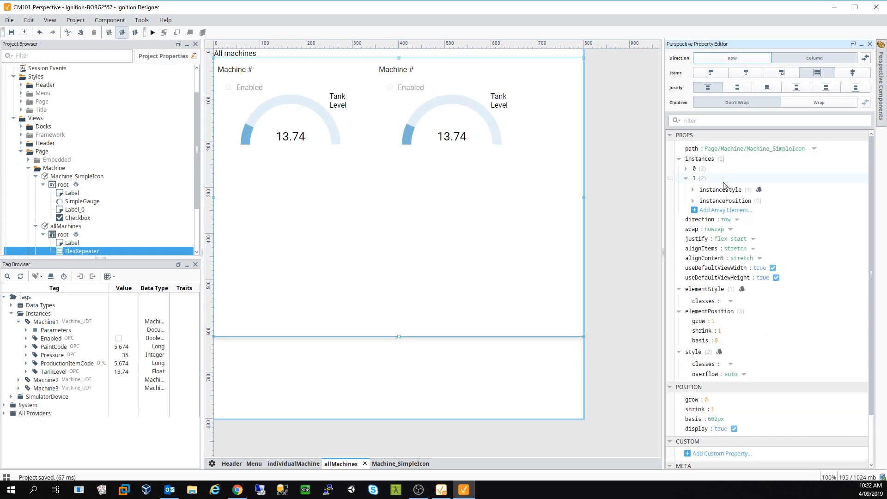
{"action": "left_click", "coordinate": [724, 211]}
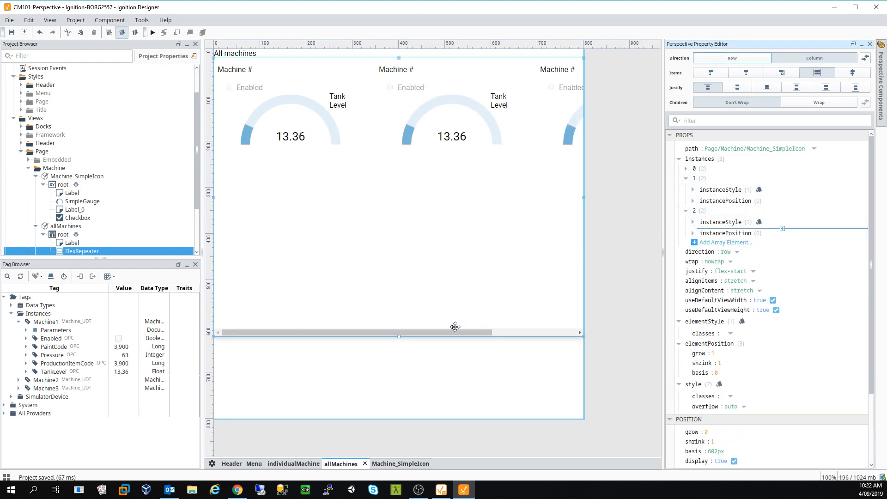
{"action": "left_click_drag", "start_coordinate": [457, 333], "coordinate": [350, 309]}
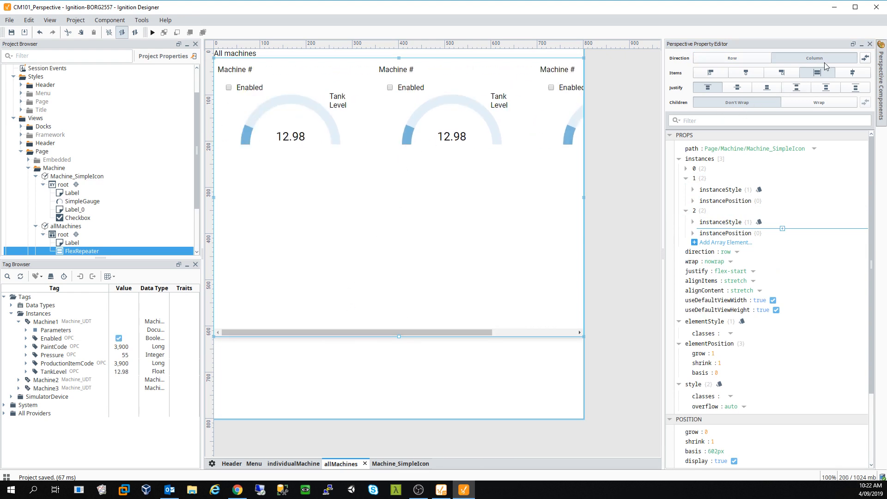
- Try row direction, centre justify and wrap, then revert each to column, start and no-wrap
{"action": "left_click", "coordinate": [742, 58]}
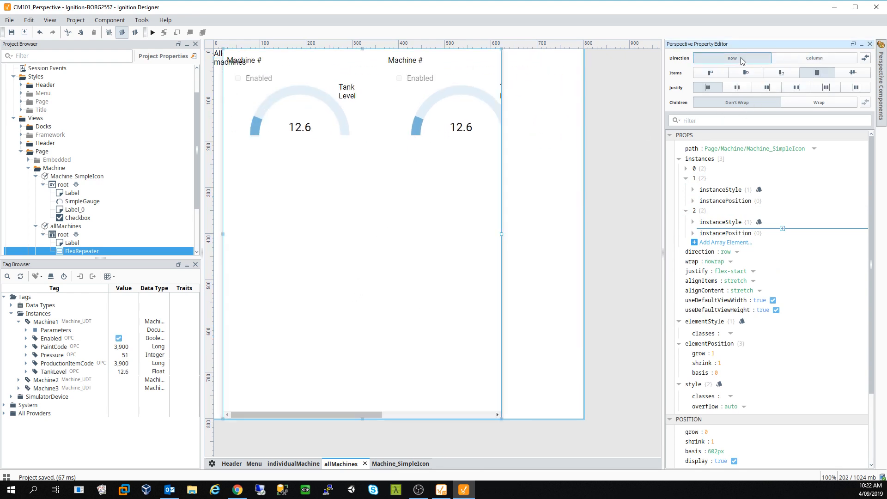
{"action": "left_click", "coordinate": [790, 58]}
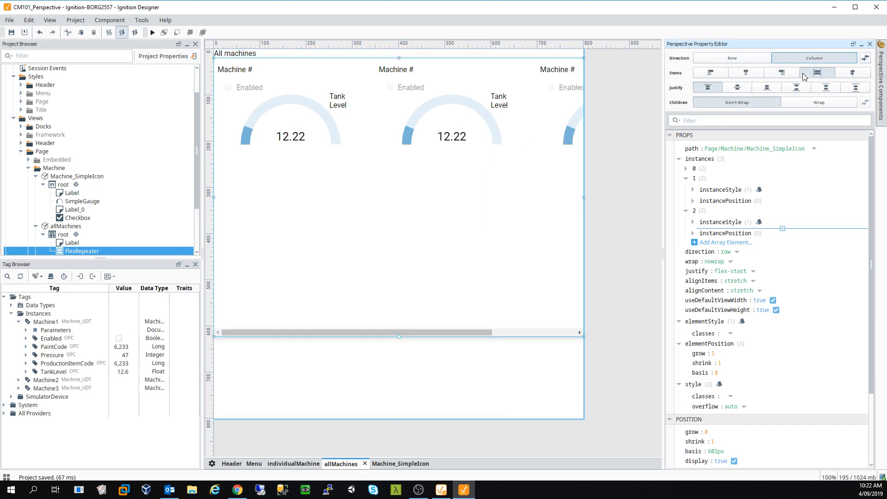
{"action": "left_click", "coordinate": [736, 88]}
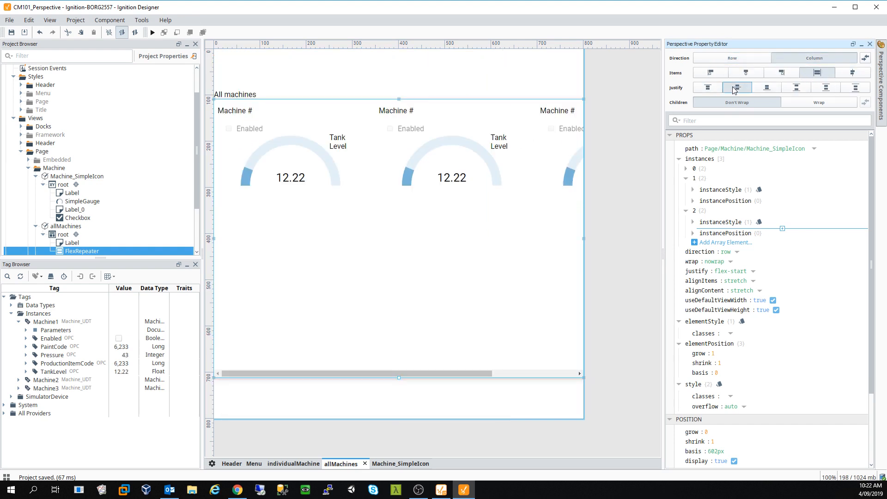
{"action": "left_click", "coordinate": [708, 88]}
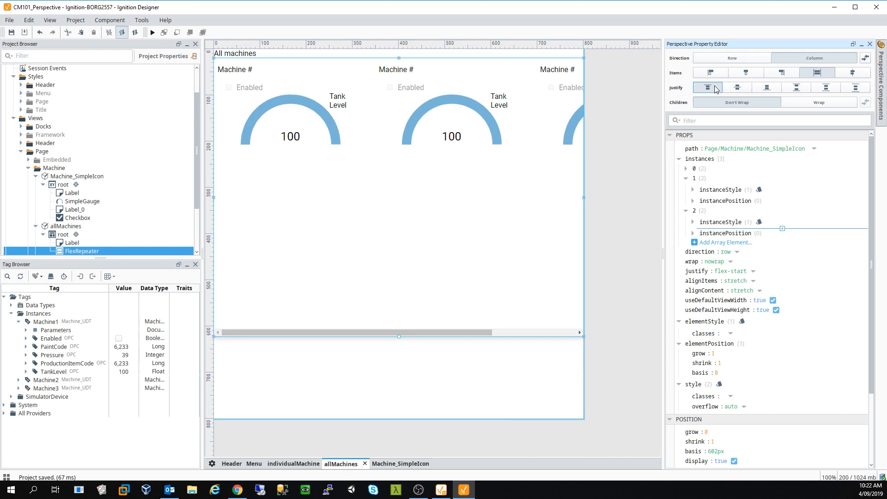
{"action": "left_click", "coordinate": [820, 103]}
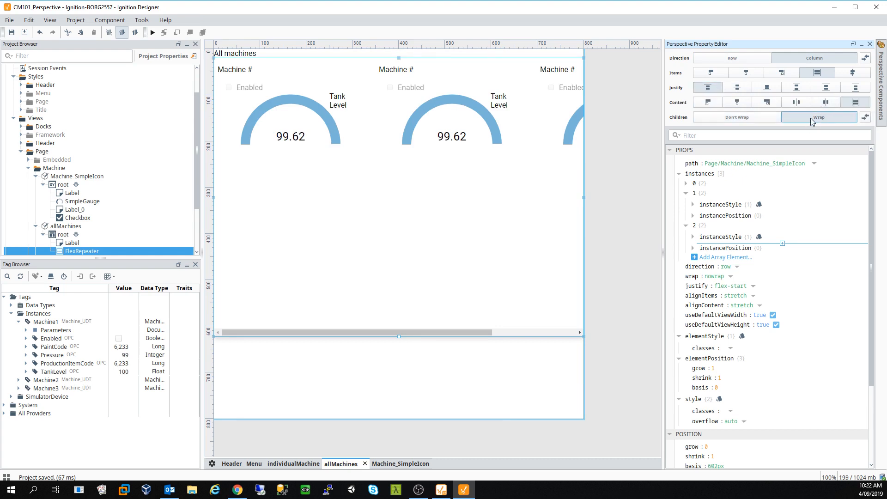
{"action": "left_click", "coordinate": [735, 118]}
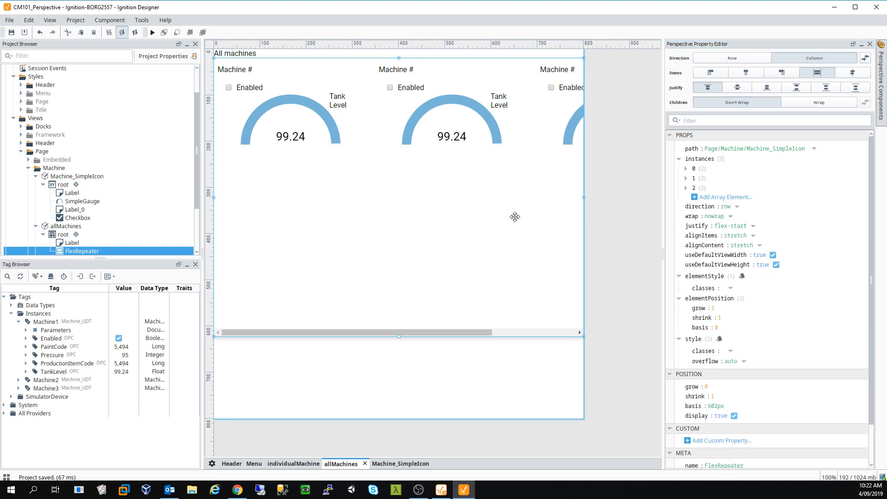
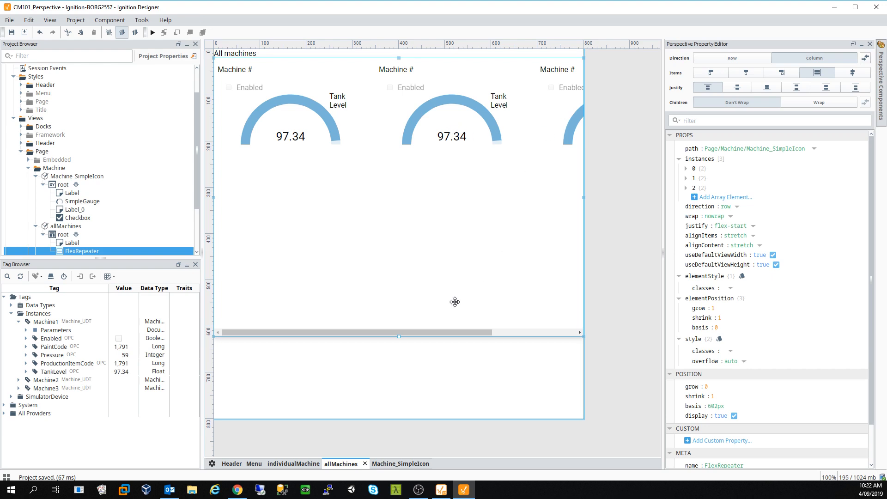
- Delete the Flex Repeater from allMachines and switch to the Machine_SimpleIcon view
{"action": "key", "text": "Delete"}
{"action": "left_click", "coordinate": [424, 261]}
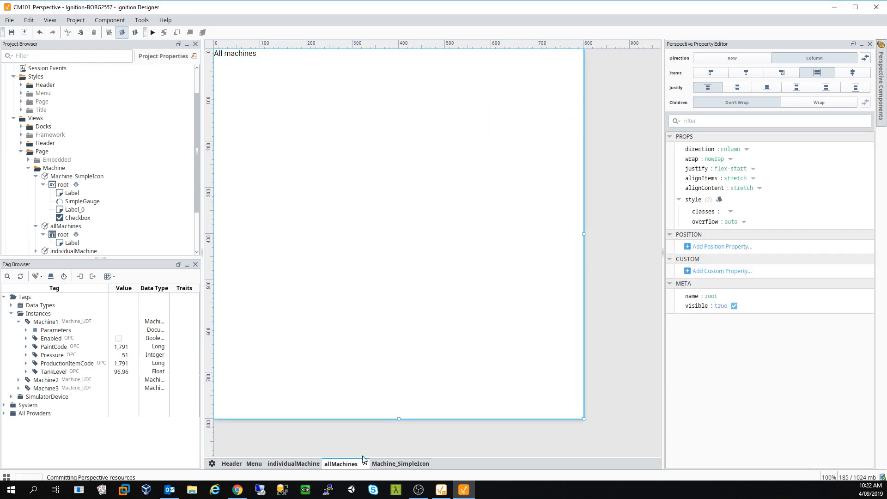
{"action": "left_click", "coordinate": [397, 465]}
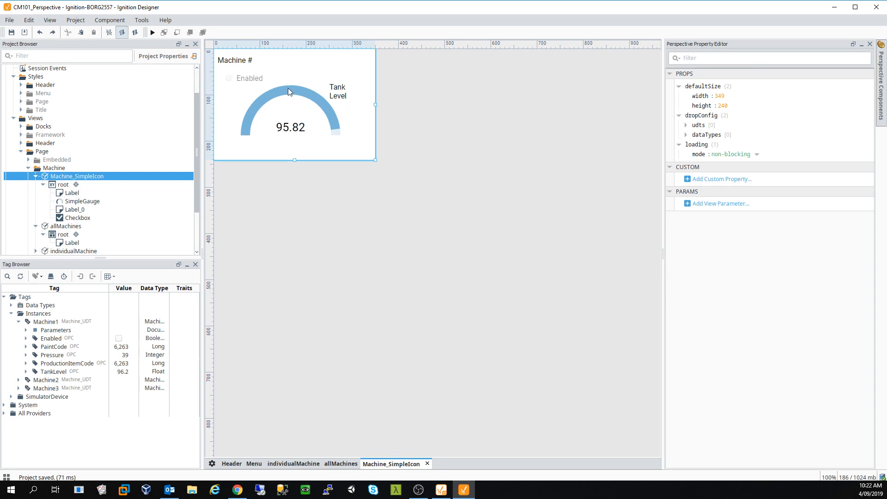
- Inspect the Machine # label's text binding and the root container's custom properties without changing them
{"action": "left_click", "coordinate": [243, 62]}
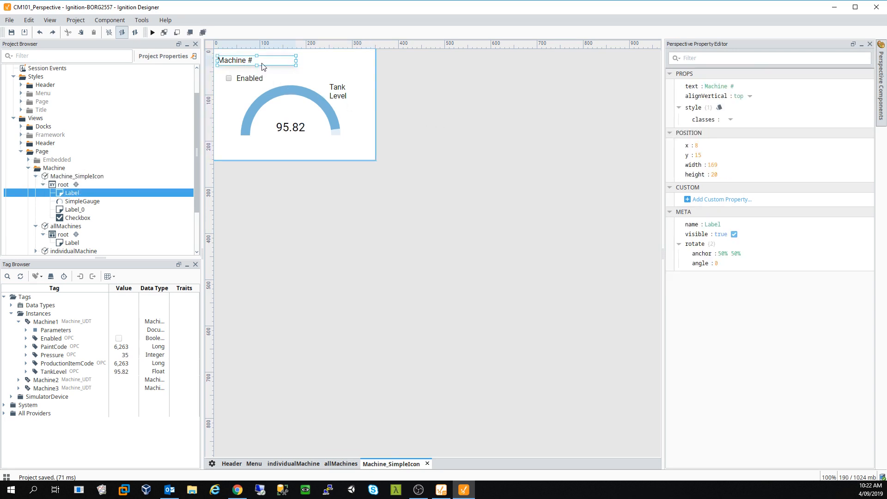
{"action": "left_click", "coordinate": [673, 88]}
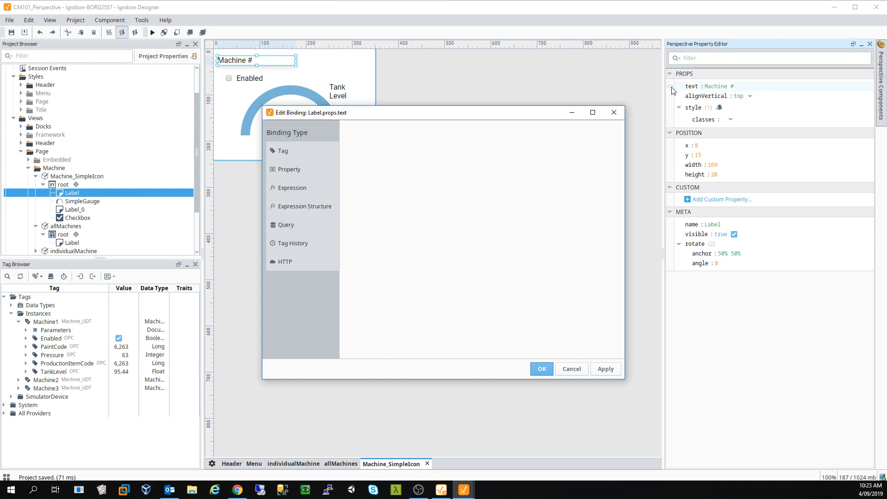
{"action": "left_click", "coordinate": [613, 118]}
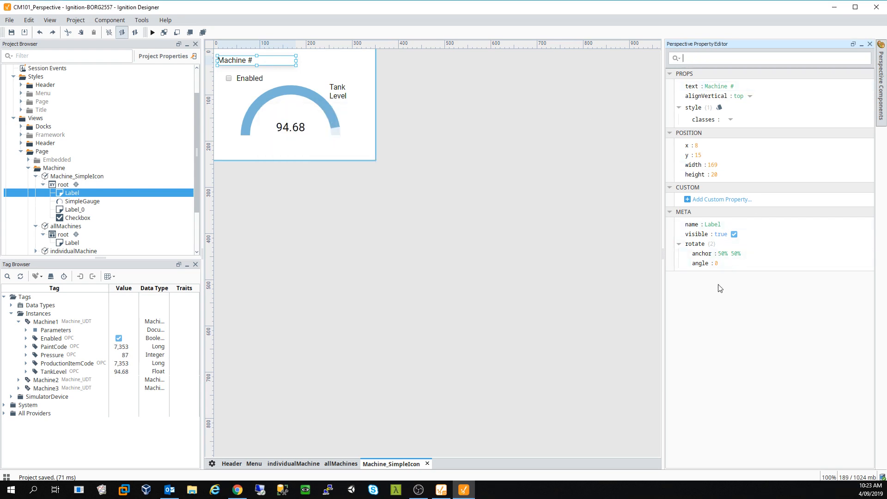
{"action": "left_click", "coordinate": [365, 159]}
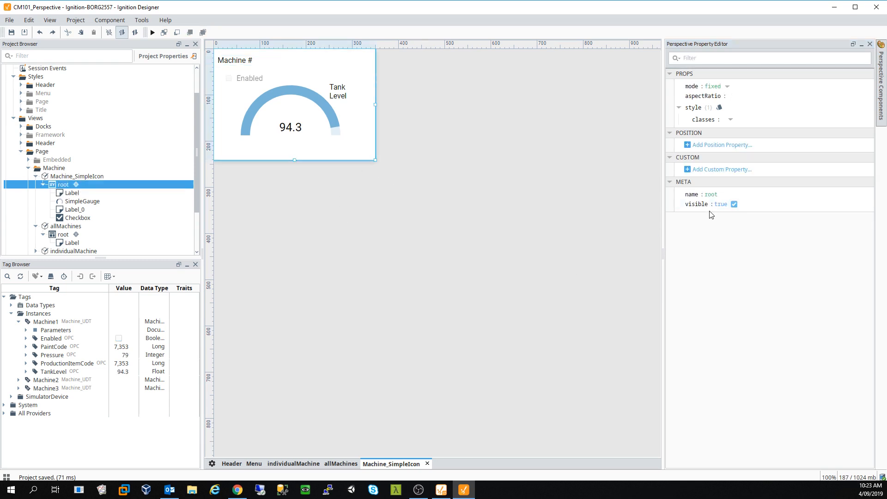
{"action": "left_click", "coordinate": [716, 170]}
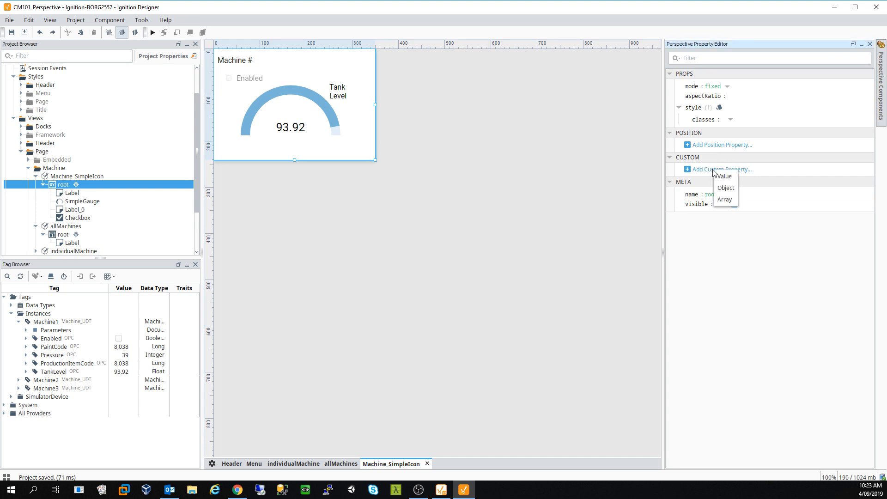
{"action": "left_click", "coordinate": [698, 254]}
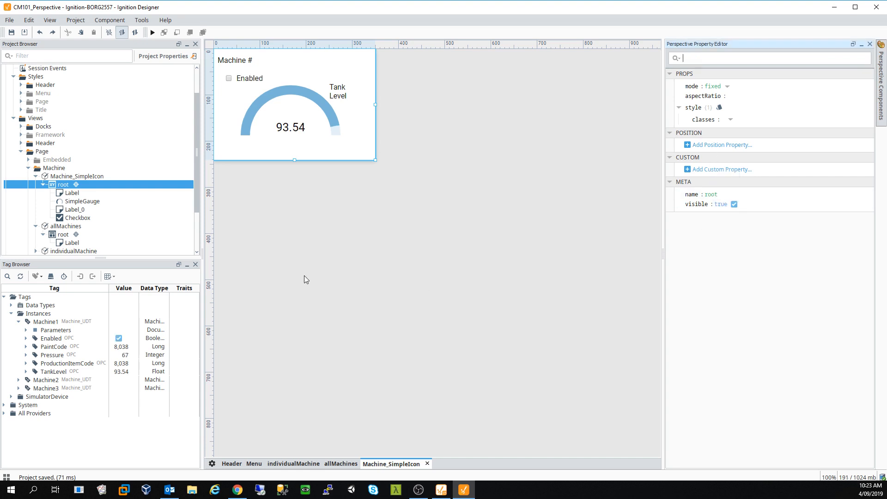
- Add a MachineNumber value parameter to the Machine_SimpleIcon view with value 3
{"action": "left_click", "coordinate": [102, 176]}
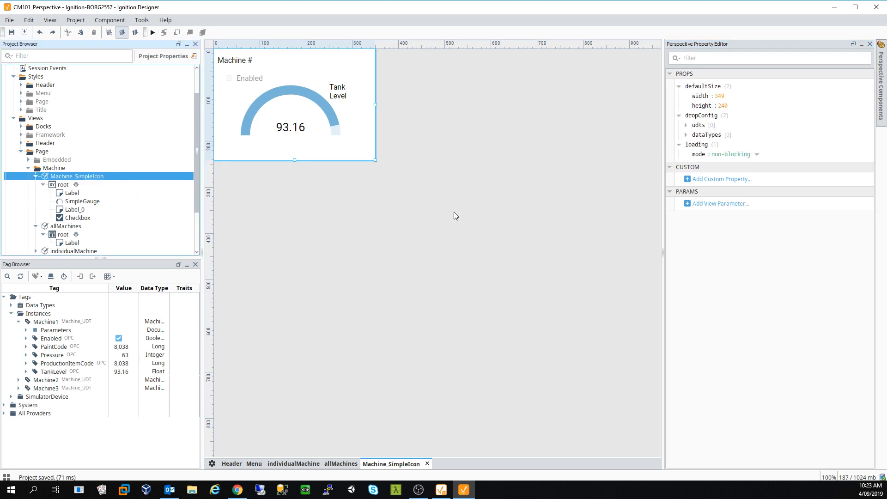
{"action": "left_click", "coordinate": [734, 205]}
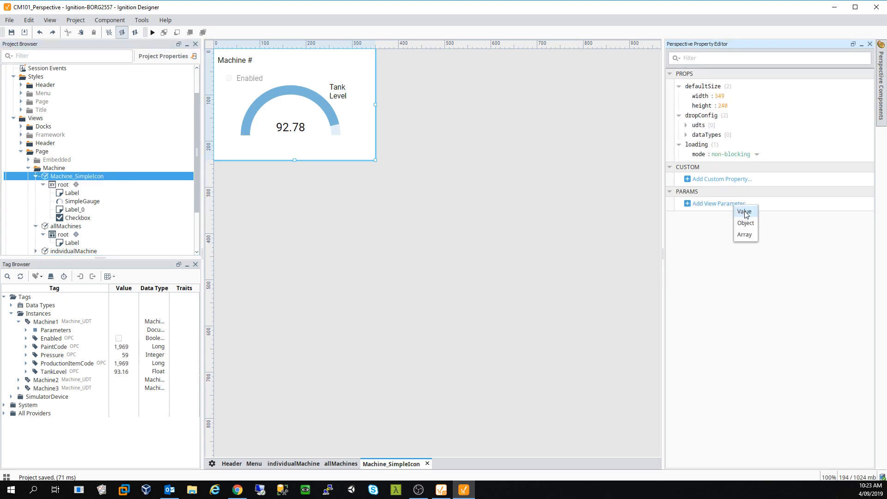
{"action": "left_click", "coordinate": [745, 212]}
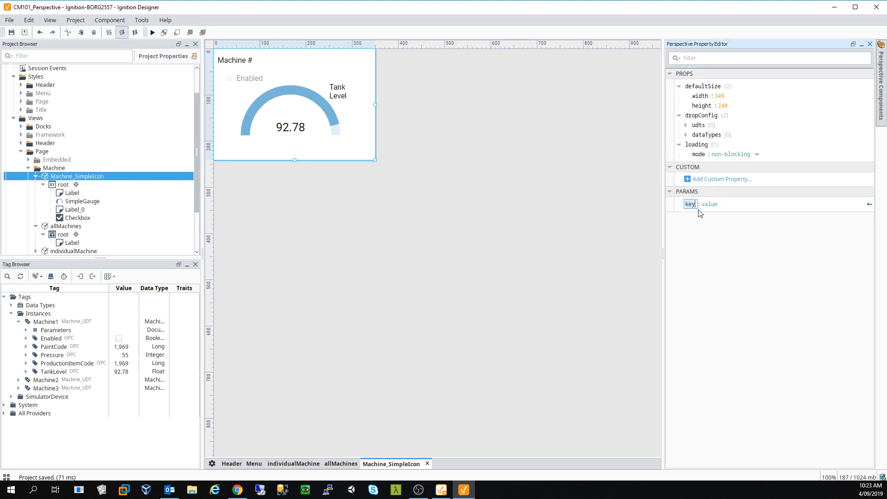
{"action": "type", "text": "MachineNu"}
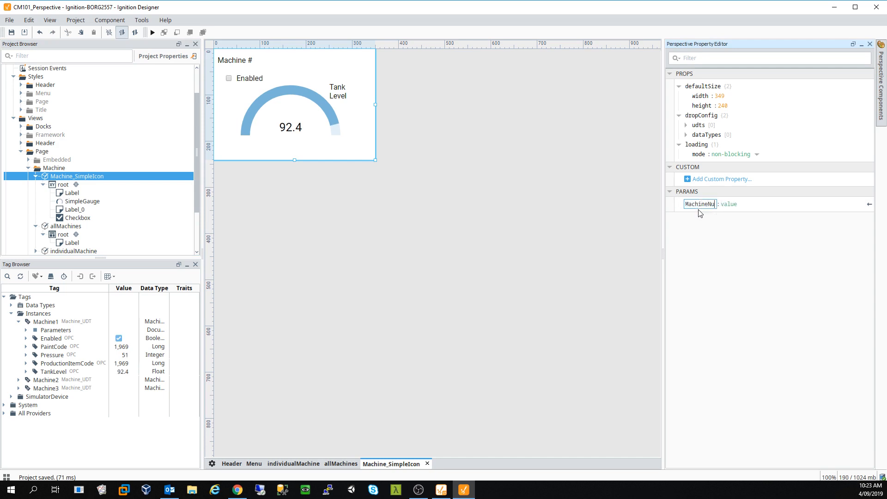
{"action": "type", "text": "mber"}
{"action": "left_click", "coordinate": [745, 206]}
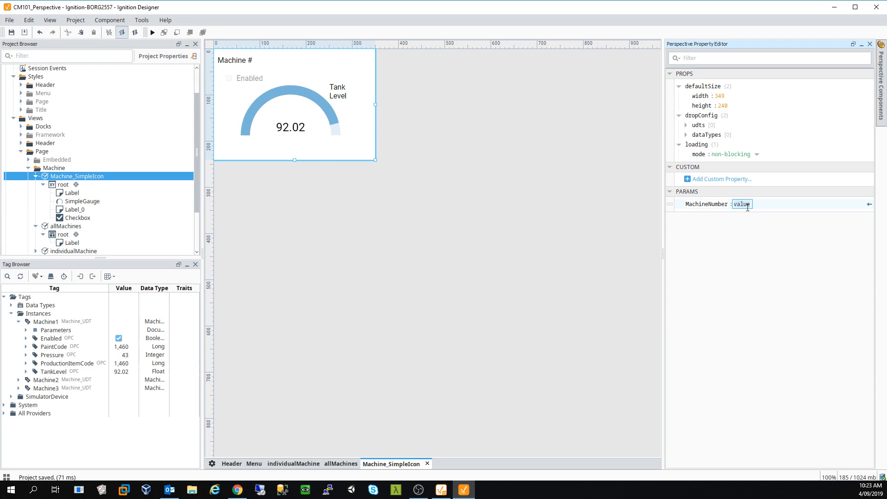
{"action": "type", "text": "1"}
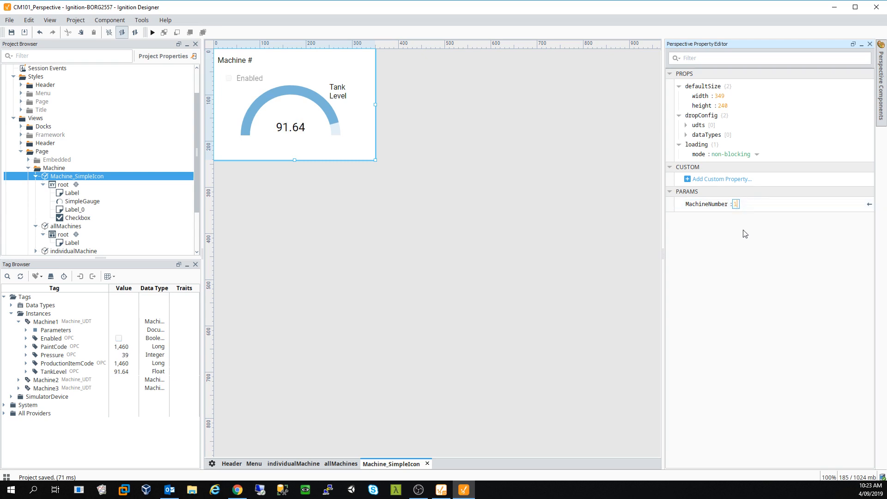
{"action": "key", "text": "BackSpace"}
{"action": "type", "text": "3"}
{"action": "left_click", "coordinate": [543, 250]}
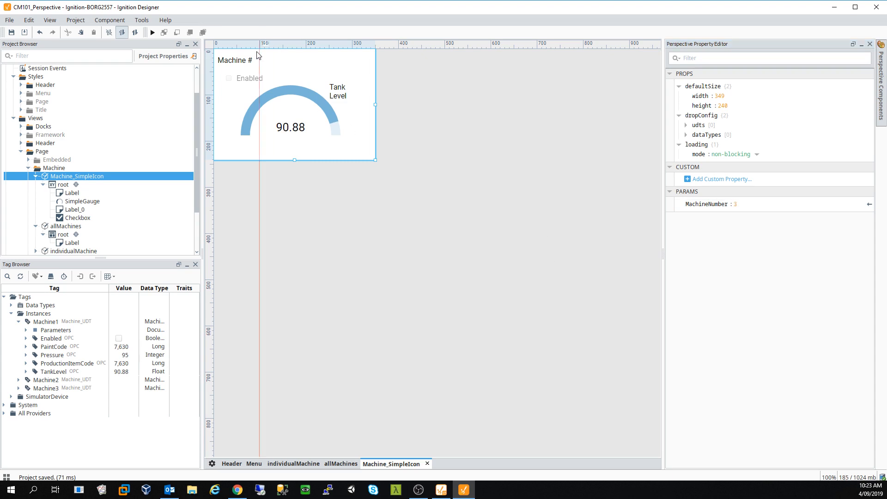
{"action": "left_click", "coordinate": [241, 61]}
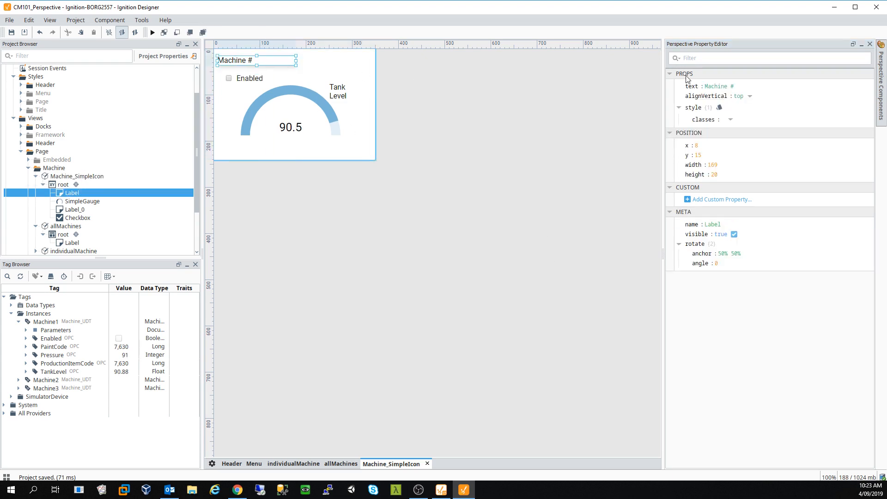
- Give the label's text an Expression binding starting with "Machine Number: "
{"action": "left_click", "coordinate": [678, 87]}
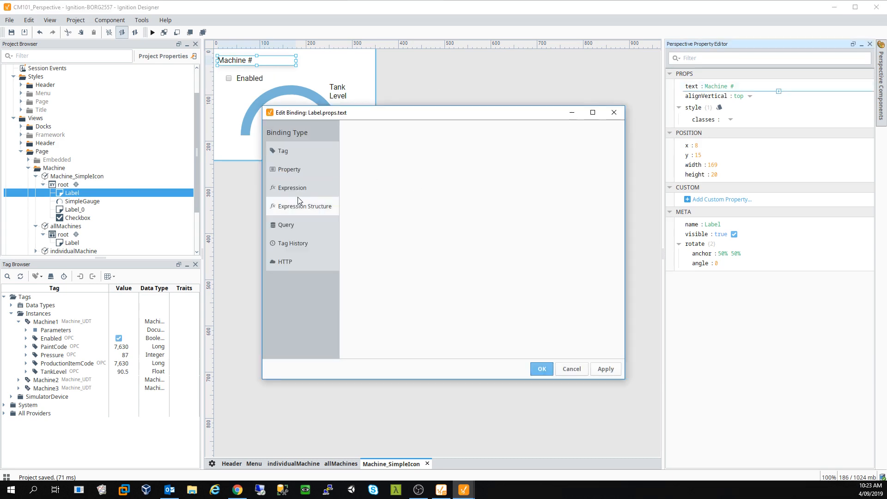
{"action": "left_click", "coordinate": [326, 187]}
{"action": "left_click", "coordinate": [396, 153]}
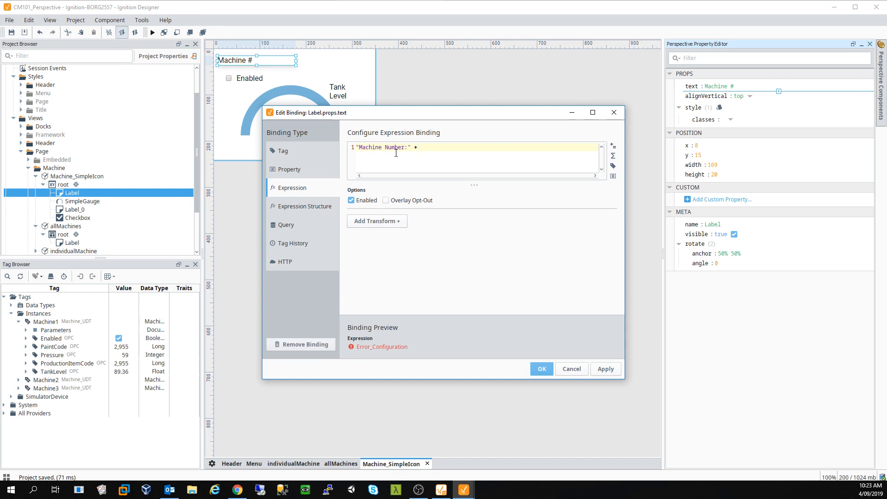
{"action": "left_click", "coordinate": [614, 177]}
{"action": "scroll", "coordinate": [697, 299], "scroll_direction": "down", "scroll_amount": 1}
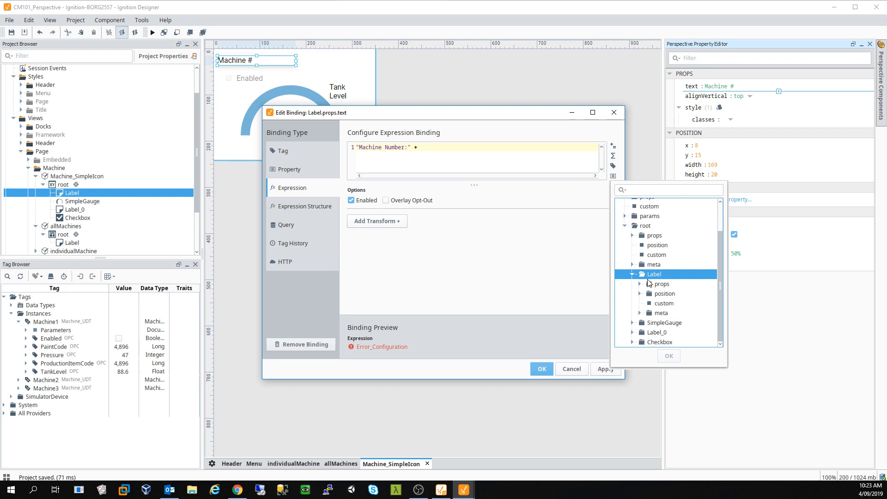
{"action": "left_click", "coordinate": [633, 275]}
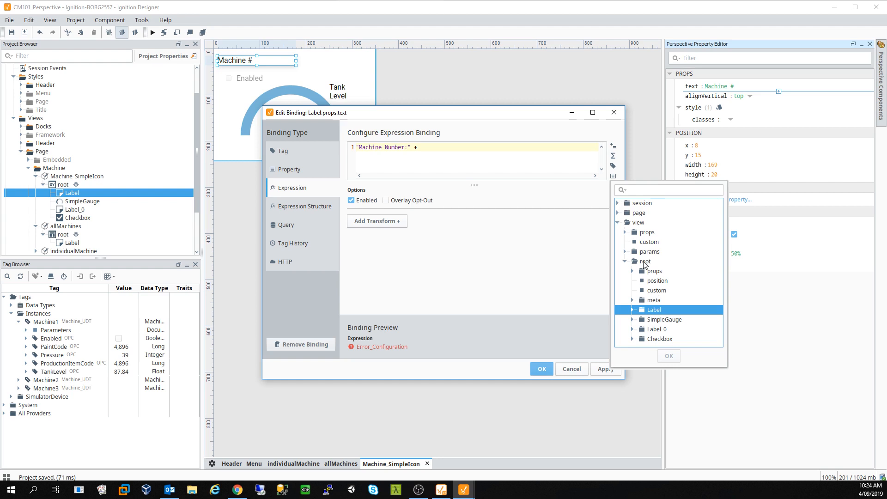
- Append {view.params.MachineNumber} to the expression and apply it, so the label shows Machine Number: 3
{"action": "left_click", "coordinate": [649, 252]}
{"action": "left_click", "coordinate": [625, 252]}
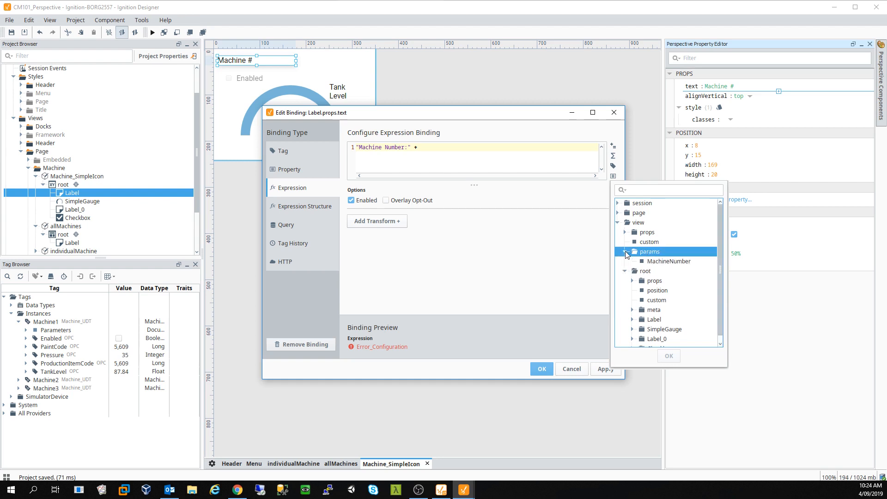
{"action": "left_click", "coordinate": [669, 261]}
{"action": "left_click", "coordinate": [669, 356]}
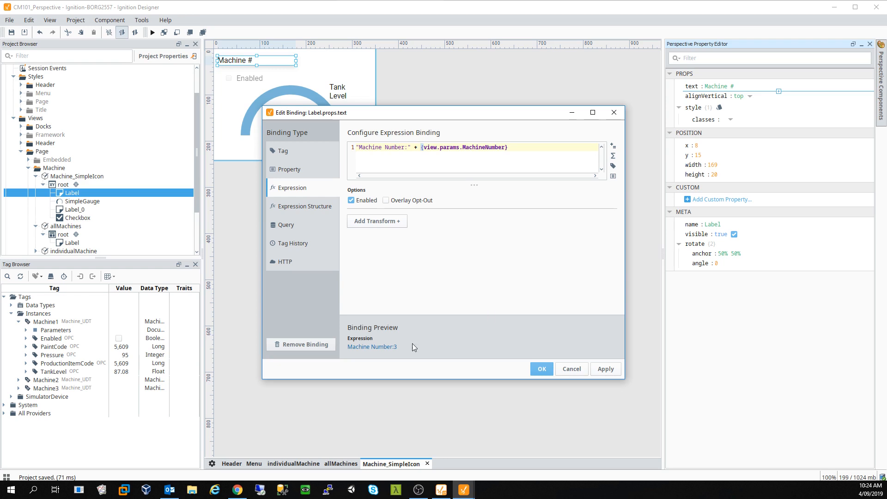
{"action": "left_click", "coordinate": [409, 146]}
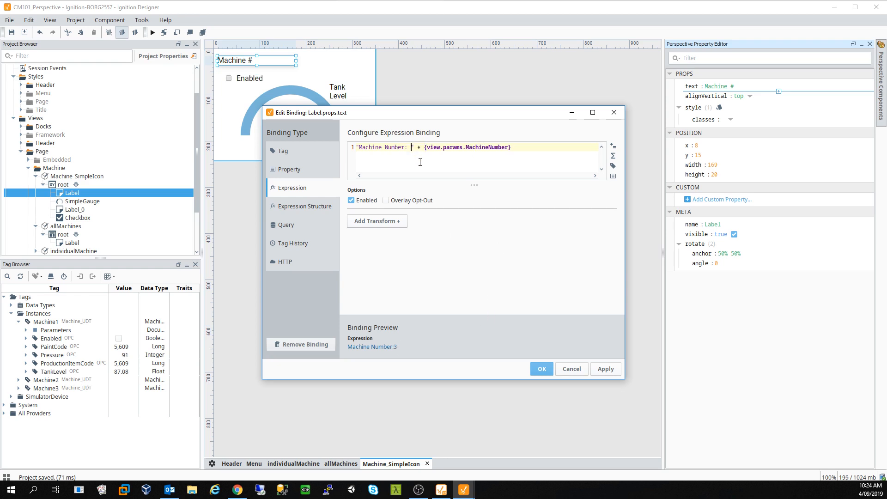
{"action": "left_click", "coordinate": [605, 370]}
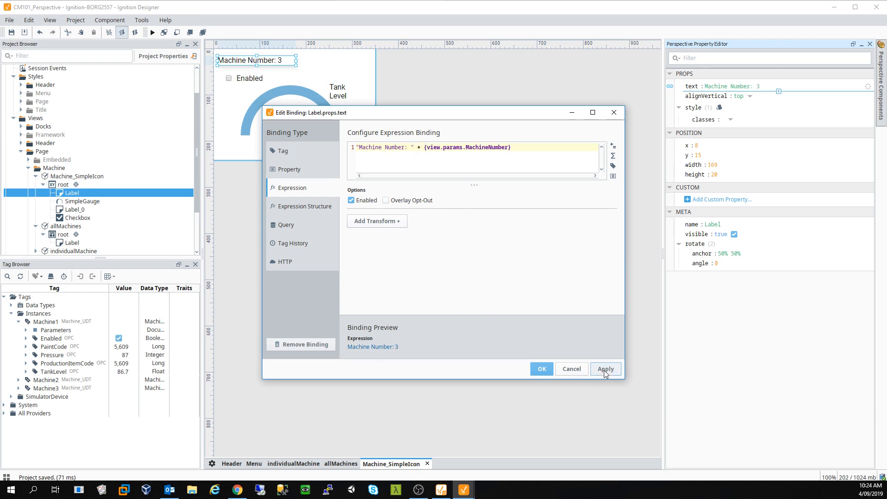
{"action": "left_click", "coordinate": [539, 371]}
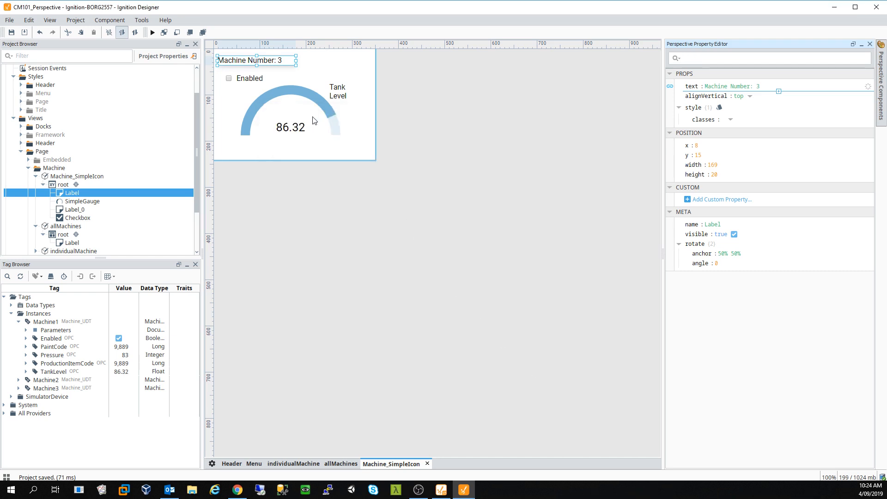
{"action": "left_click", "coordinate": [251, 80]}
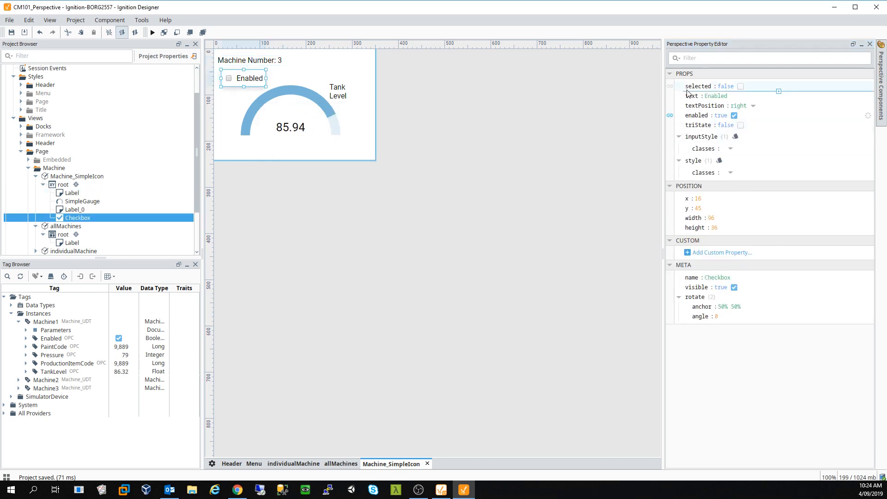
- Make the checkbox's Enabled tag binding indirect with tag path Machine{0}/Enabled
{"action": "left_click", "coordinate": [671, 116]}
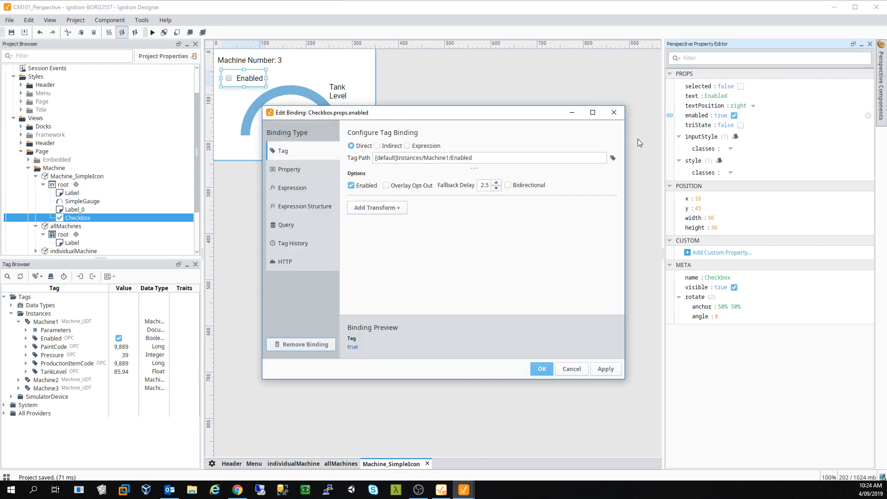
{"action": "left_click", "coordinate": [447, 158]}
{"action": "key", "text": "BackSpace"}
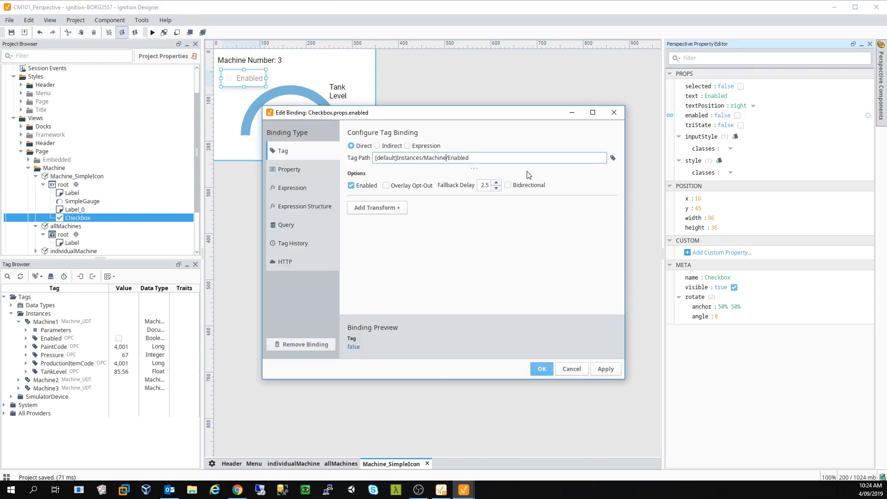
{"action": "left_click", "coordinate": [378, 146]}
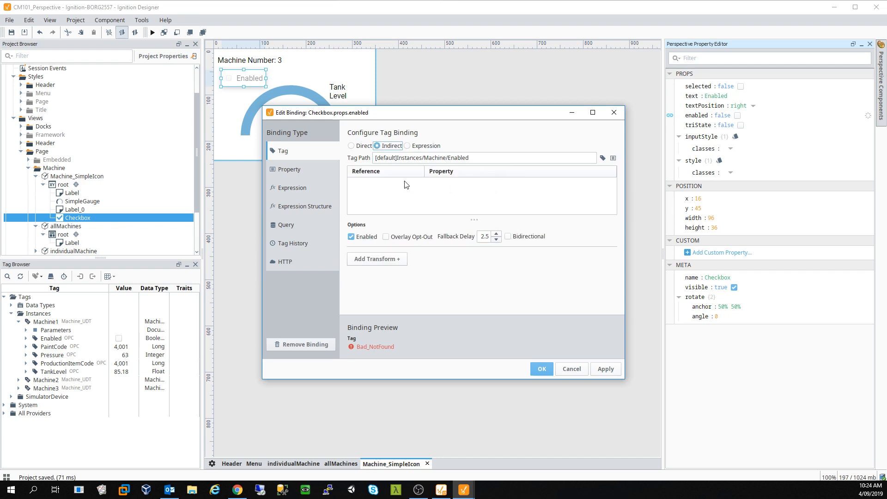
{"action": "left_click", "coordinate": [448, 158]}
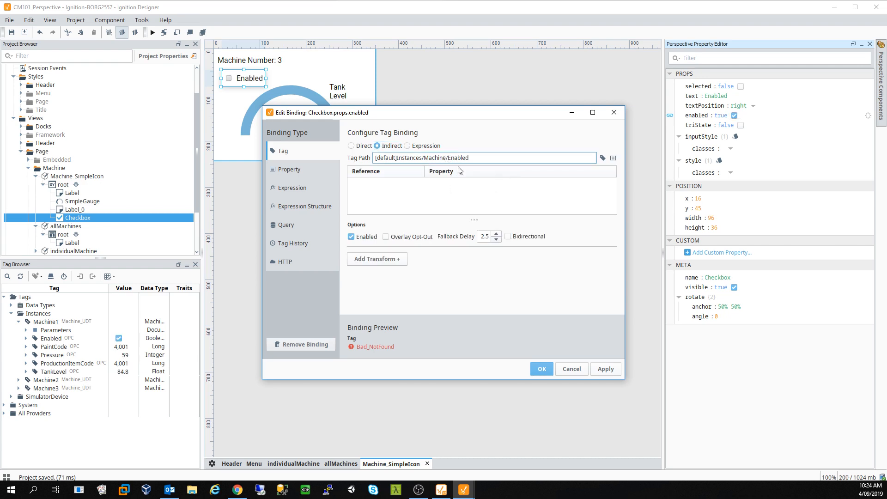
{"action": "type", "text": "{}"}
{"action": "key", "text": "Left"}
{"action": "type", "text": "0"}
- Set reference 0 to {view.params.MachineNumber} and apply the checkbox binding
{"action": "left_click", "coordinate": [588, 182]}
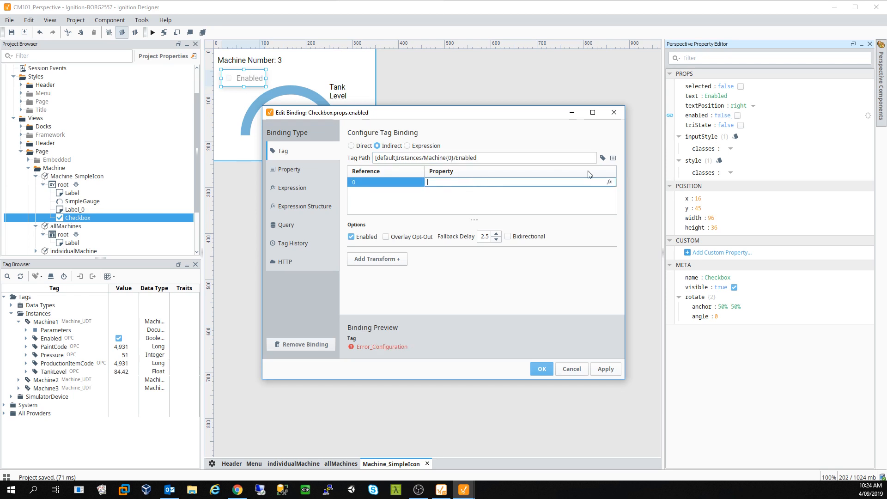
{"action": "left_click", "coordinate": [610, 183]}
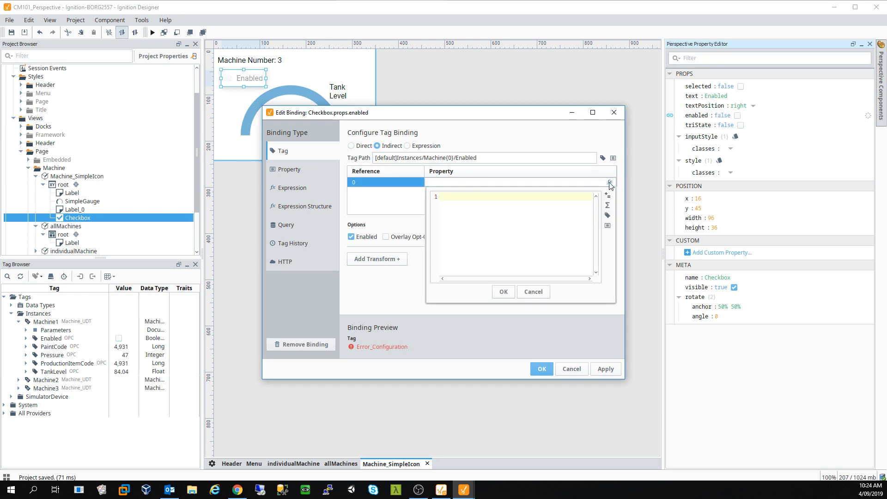
{"action": "left_click", "coordinate": [607, 226]}
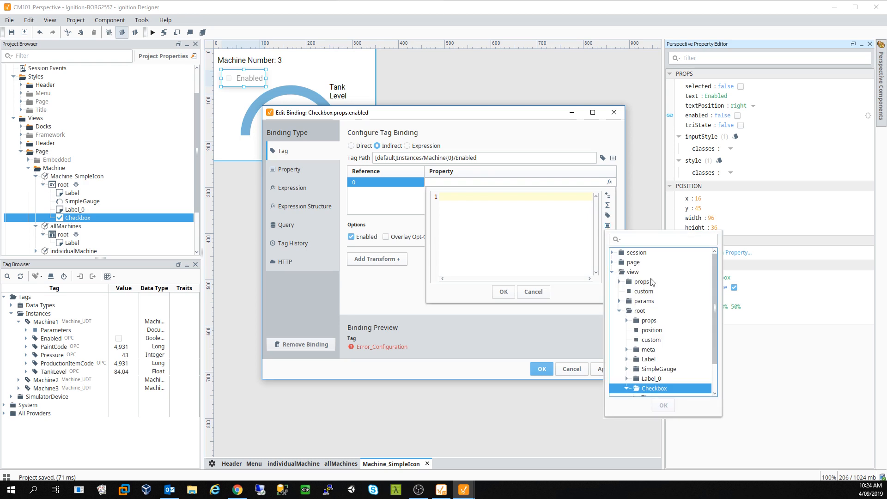
{"action": "double_click", "coordinate": [646, 301]}
{"action": "double_click", "coordinate": [663, 311]}
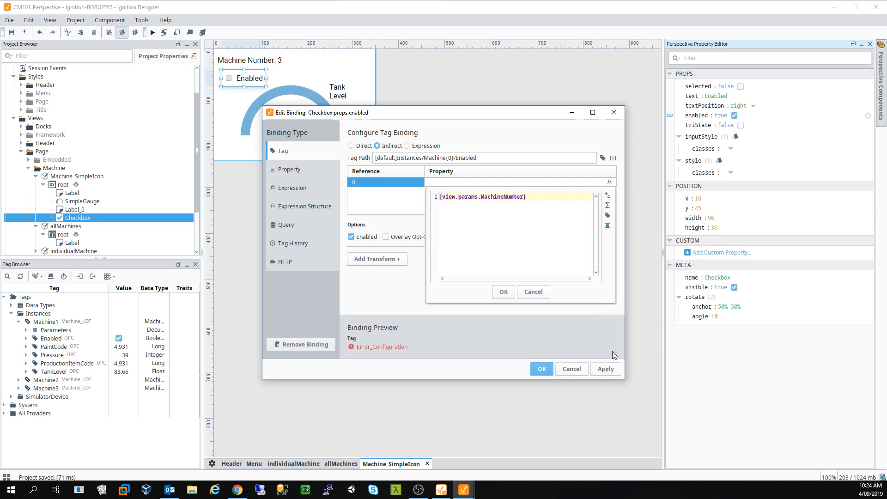
{"action": "left_click", "coordinate": [504, 292]}
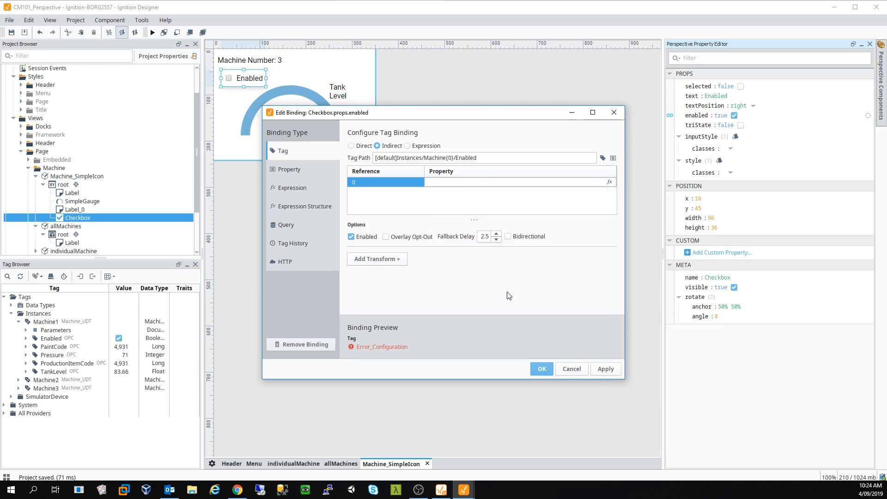
{"action": "left_click", "coordinate": [603, 369]}
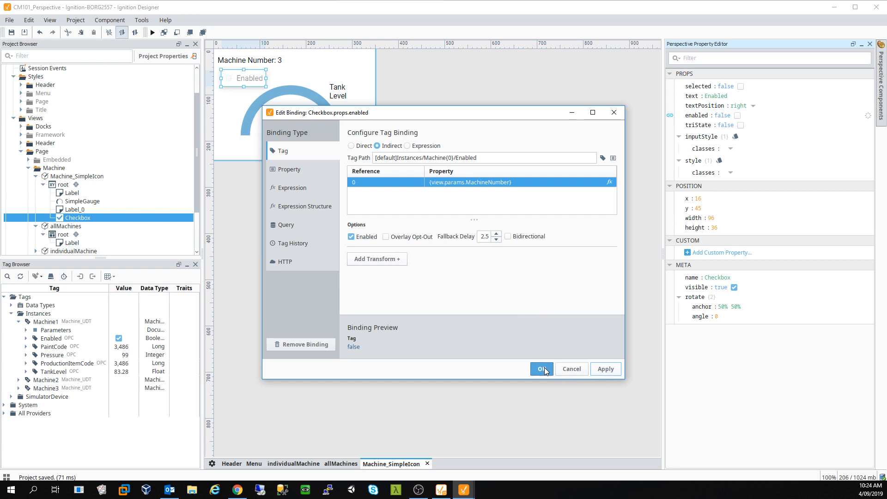
{"action": "left_click", "coordinate": [545, 367]}
{"action": "left_click", "coordinate": [294, 83]}
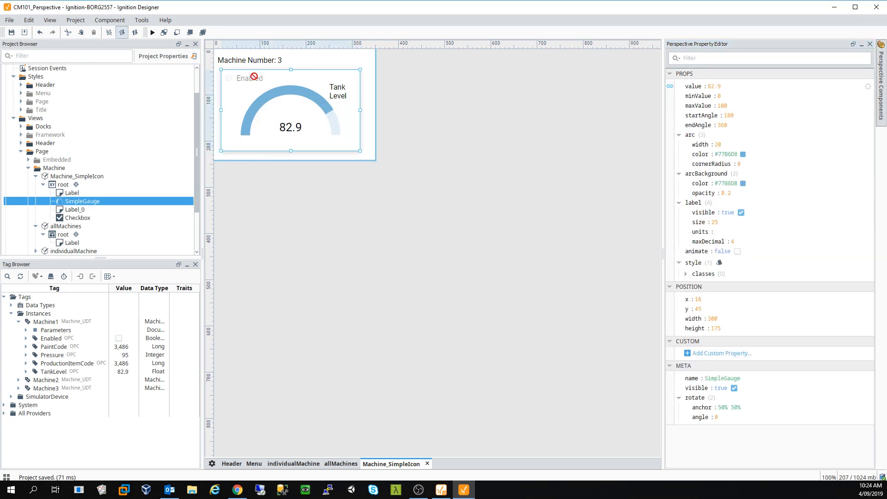
- Make the gauge value's tag binding indirect with tag path Machine{0}/TankLevel
{"action": "double_click", "coordinate": [286, 91]}
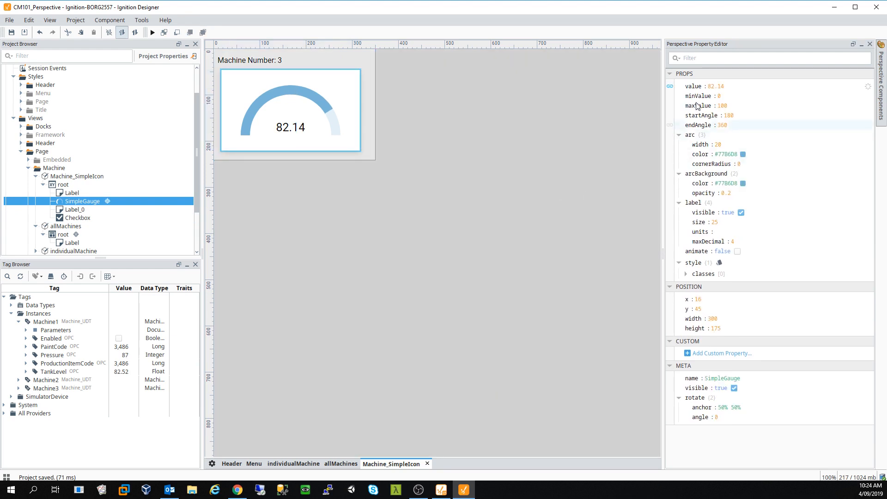
{"action": "left_click", "coordinate": [670, 86]}
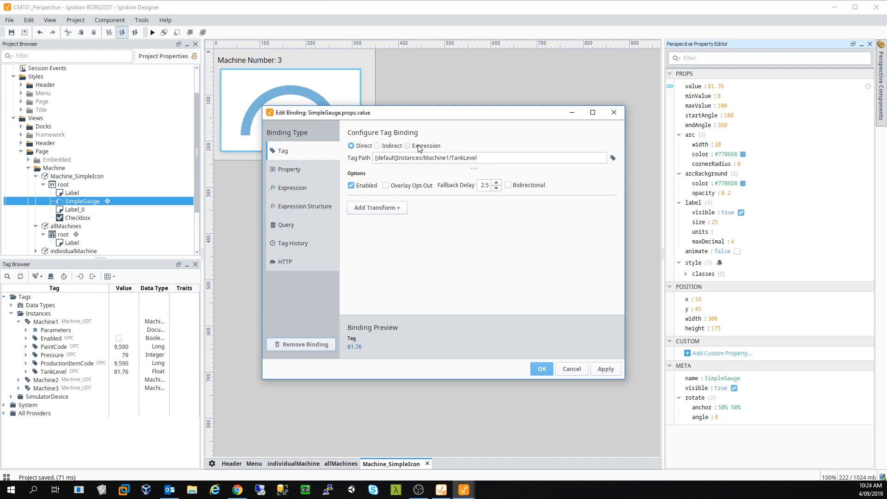
{"action": "left_click", "coordinate": [400, 146]}
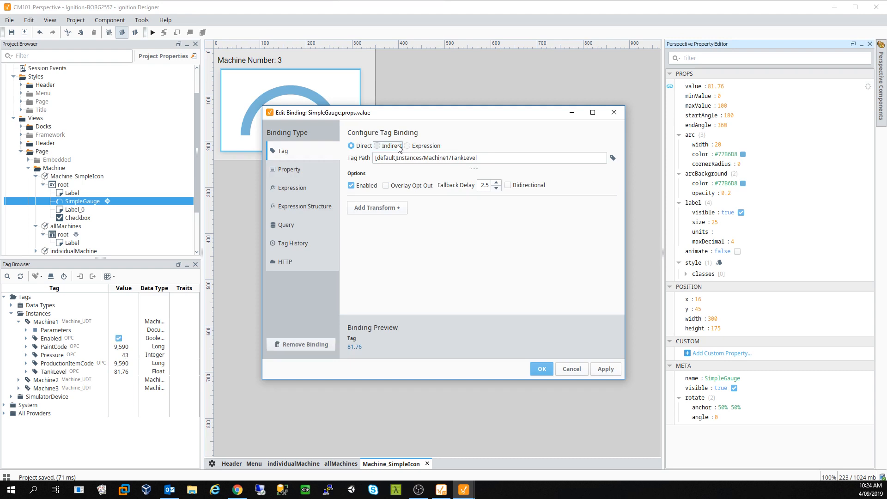
{"action": "left_click", "coordinate": [453, 160]}
{"action": "key", "text": "BackSpace"}
{"action": "type", "text": "{}"}
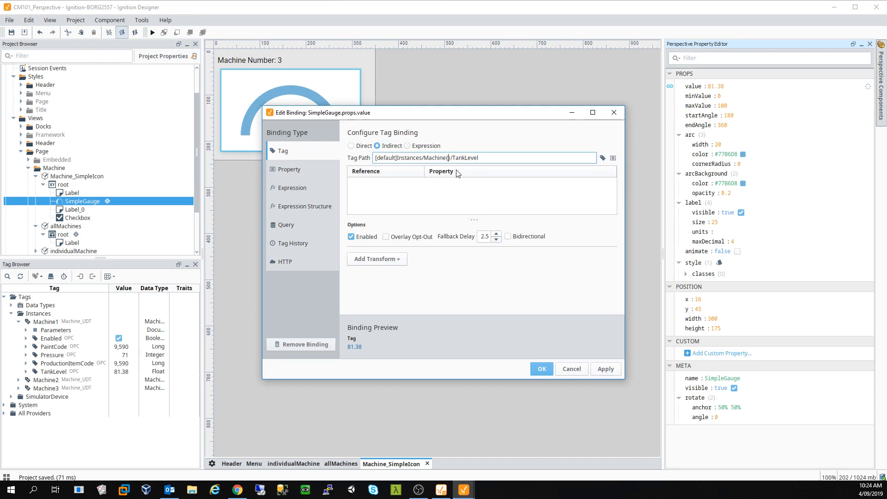
{"action": "type", "text": "0"}
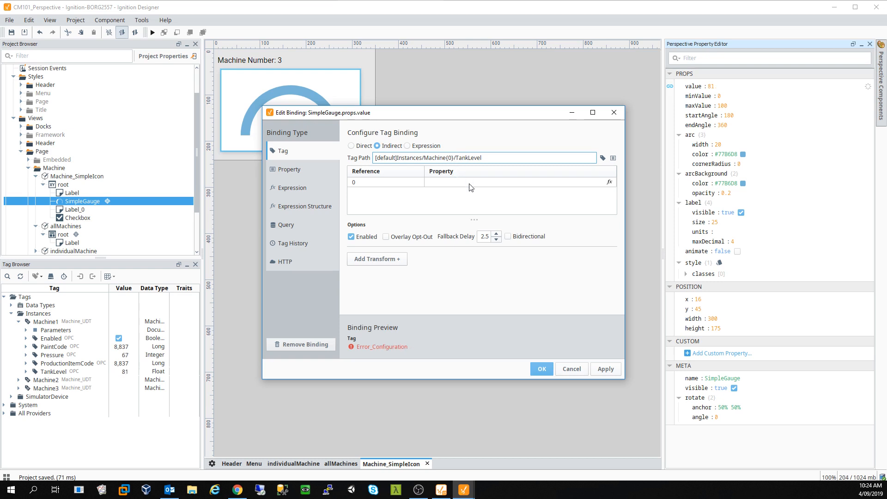
- Set reference 0 to {view.params.MachineNumber}, save the gauge binding, and close Machine_SimpleIcon
{"action": "left_click", "coordinate": [578, 187]}
{"action": "left_click", "coordinate": [610, 183]}
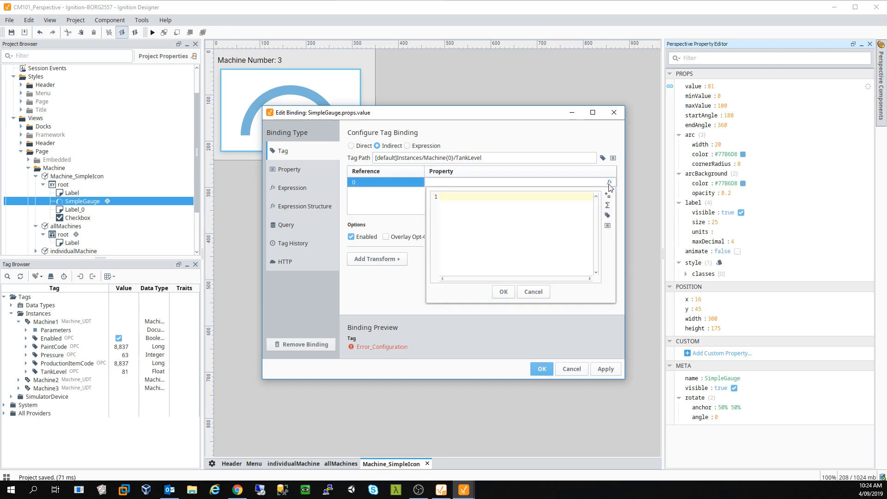
{"action": "left_click", "coordinate": [607, 226]}
{"action": "double_click", "coordinate": [644, 300]}
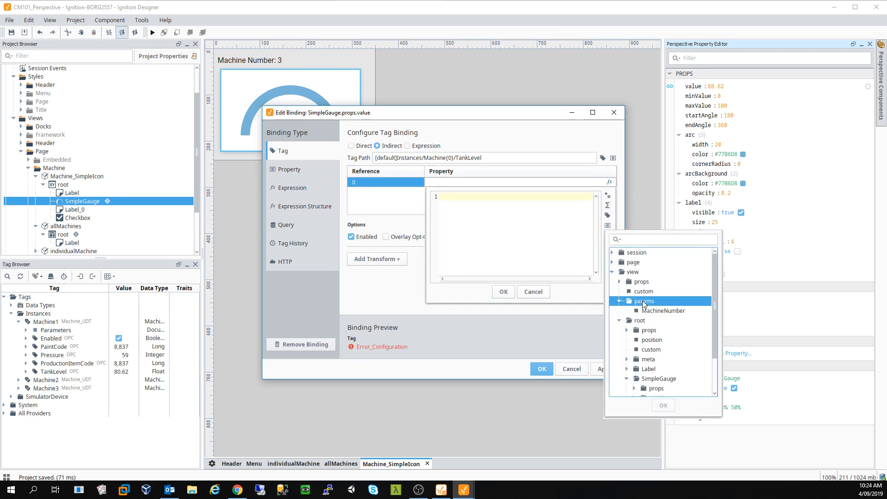
{"action": "left_click", "coordinate": [661, 311]}
{"action": "left_click", "coordinate": [664, 405]}
{"action": "left_click", "coordinate": [503, 292]}
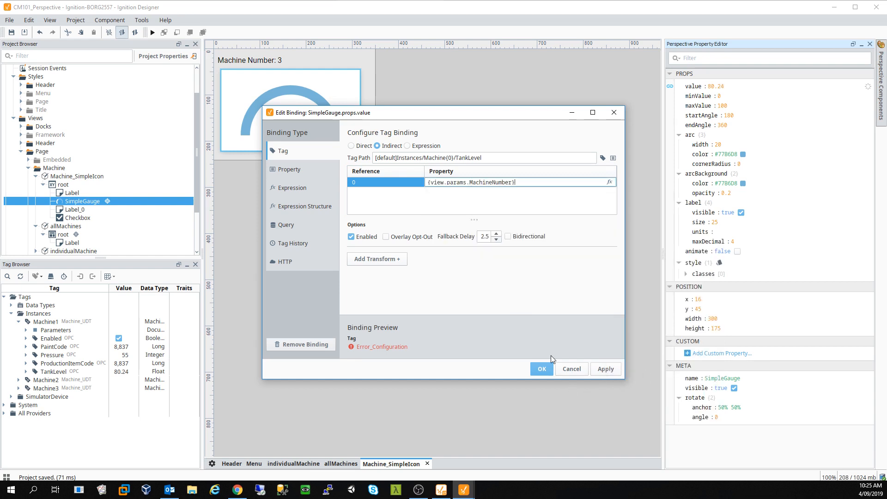
{"action": "left_click", "coordinate": [543, 370]}
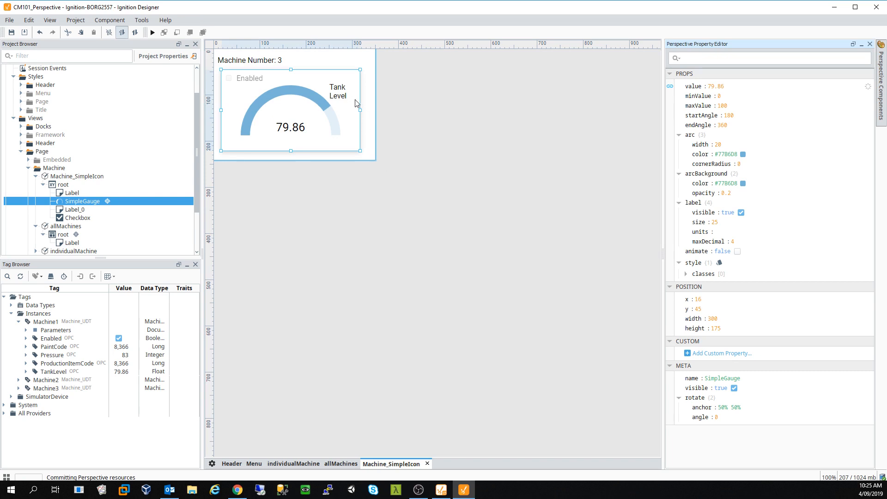
{"action": "left_click", "coordinate": [309, 63]}
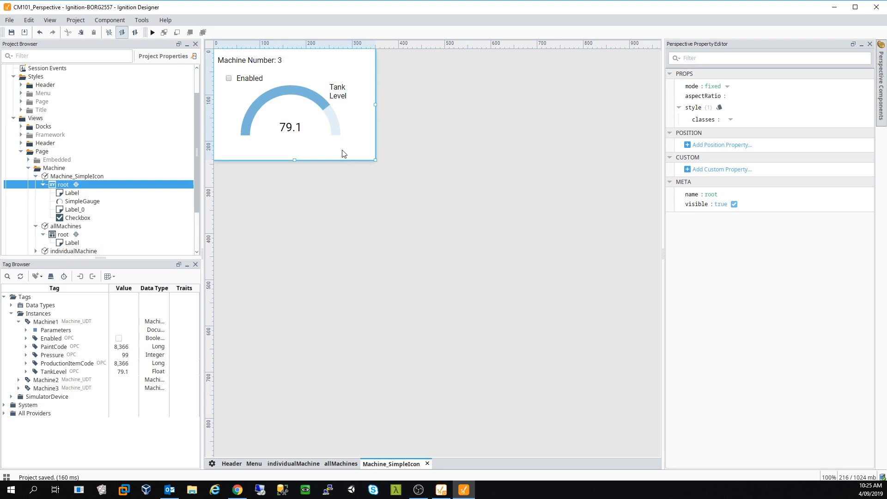
{"action": "left_click", "coordinate": [428, 464]}
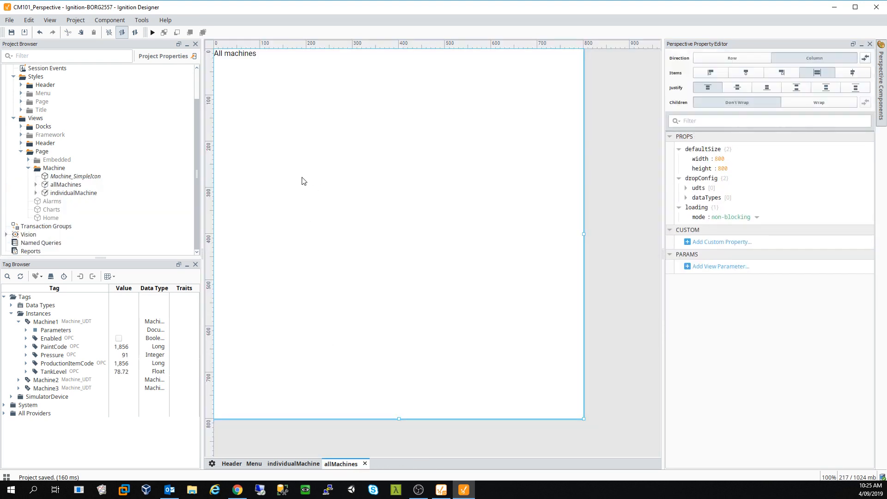
- Place an Embedded View at the top of allMachines with path Page/Machine/Machine_SimpleIcon
{"action": "mouse_move", "coordinate": [882, 88]}
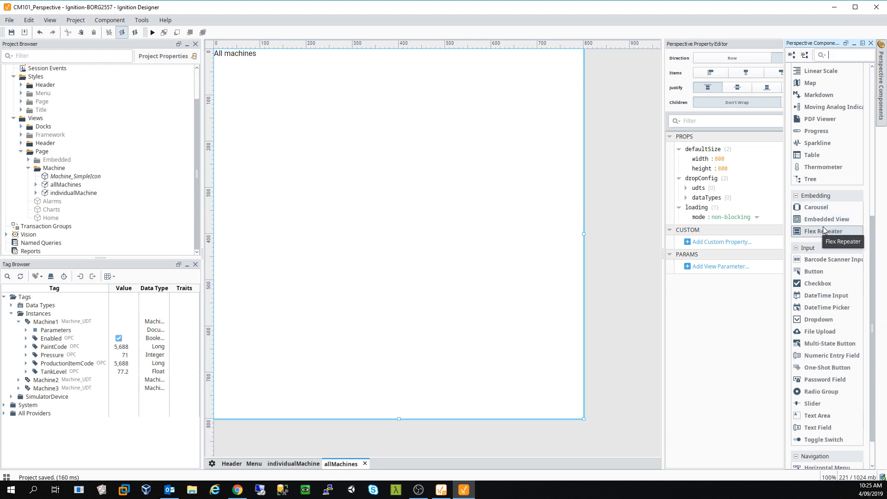
{"action": "left_click_drag", "start_coordinate": [823, 226], "coordinate": [366, 159]}
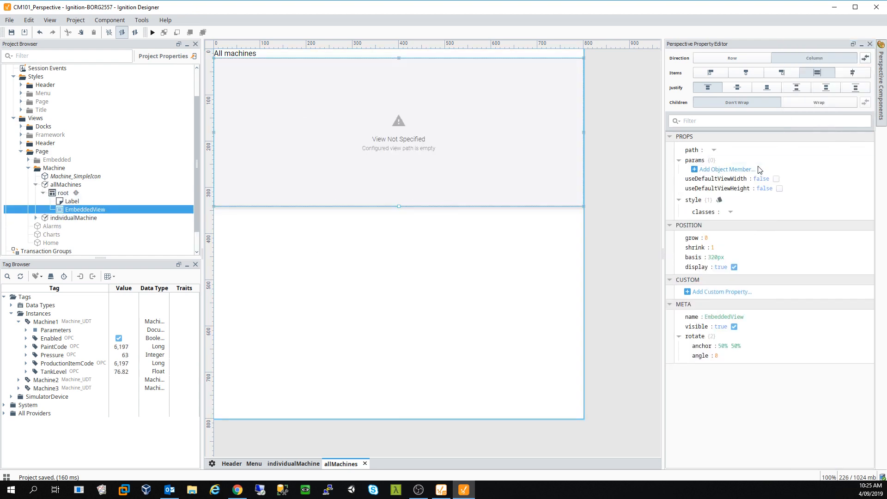
{"action": "left_click", "coordinate": [714, 150]}
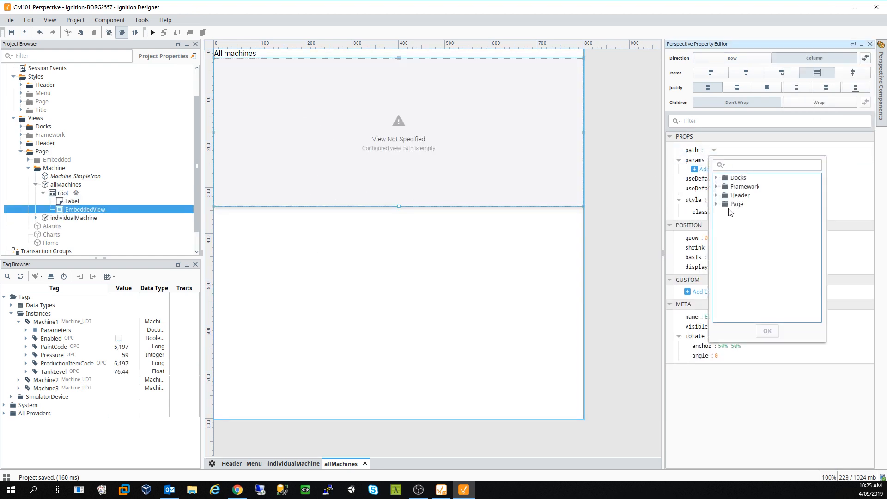
{"action": "double_click", "coordinate": [736, 204]}
{"action": "double_click", "coordinate": [754, 248]}
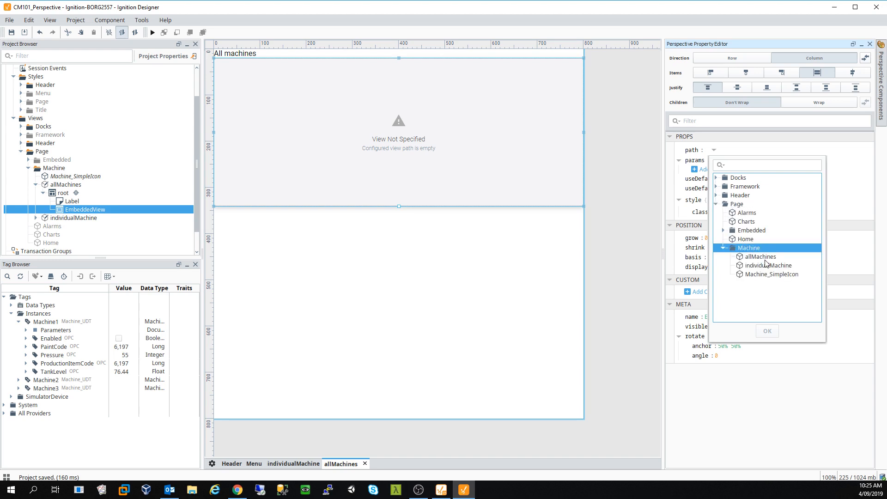
{"action": "left_click", "coordinate": [767, 275]}
{"action": "left_click", "coordinate": [768, 331]}
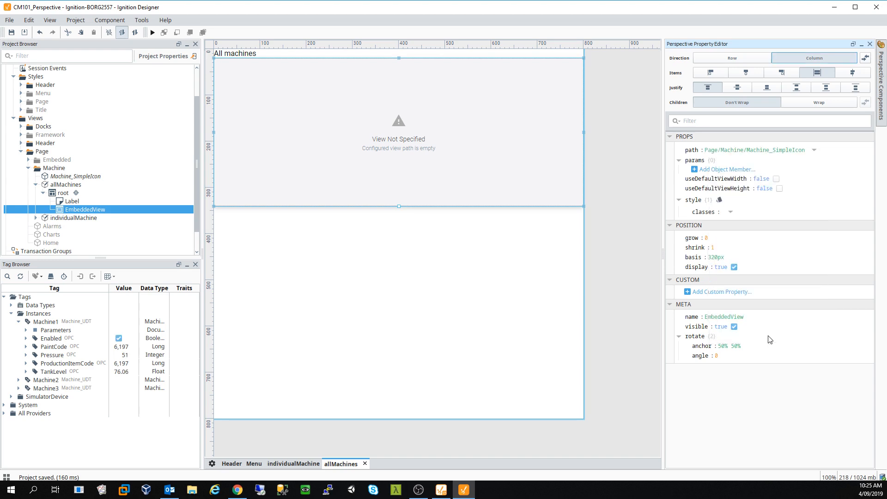
{"action": "left_click", "coordinate": [300, 137]}
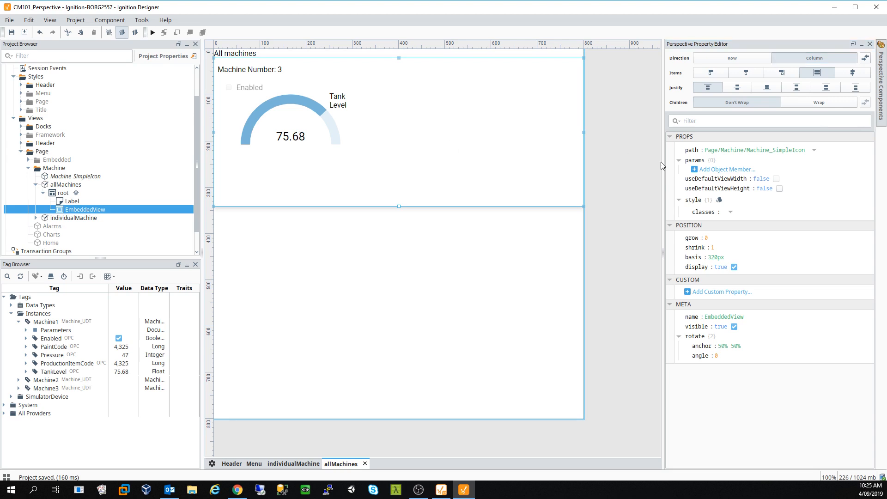
{"action": "left_click", "coordinate": [291, 107]}
- Add a MachineNumber value parameter to the embedded view's params
{"action": "left_click", "coordinate": [695, 170]}
{"action": "left_click", "coordinate": [706, 176]}
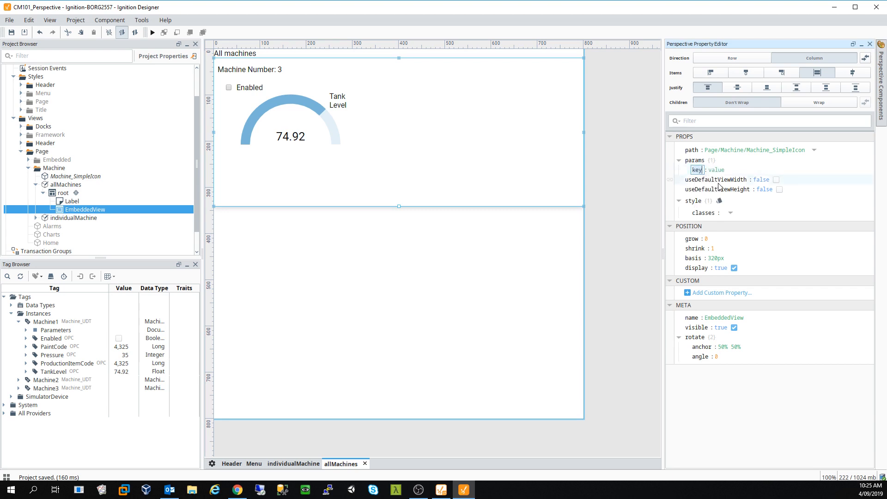
{"action": "type", "text": "MachineNumber"}
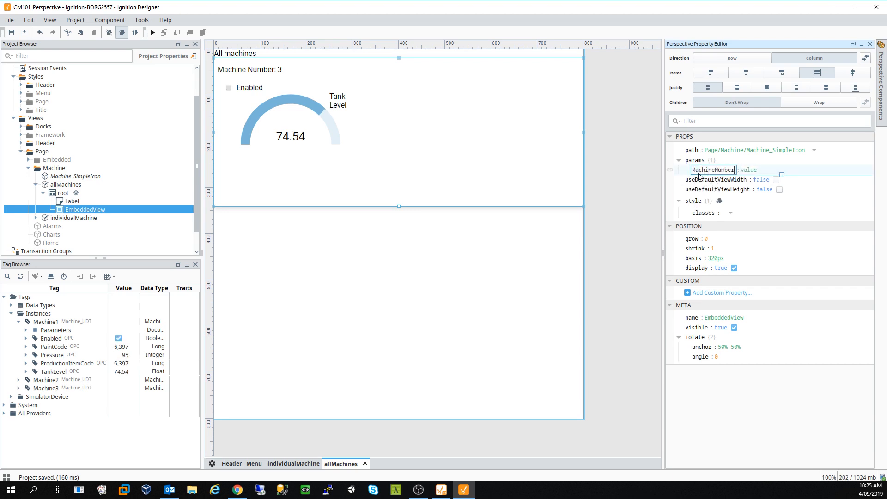
{"action": "key", "text": "Return"}
{"action": "left_click", "coordinate": [753, 170]}
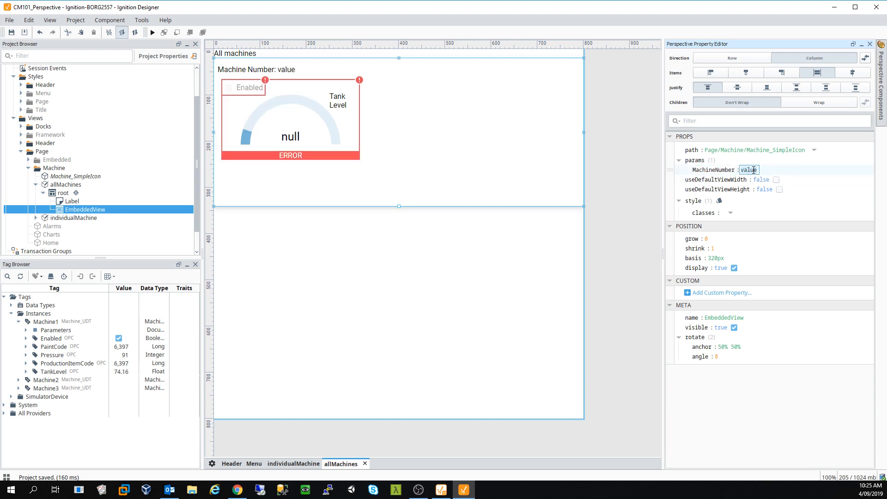
{"action": "type", "text": "`"}
{"action": "left_click", "coordinate": [518, 307]}
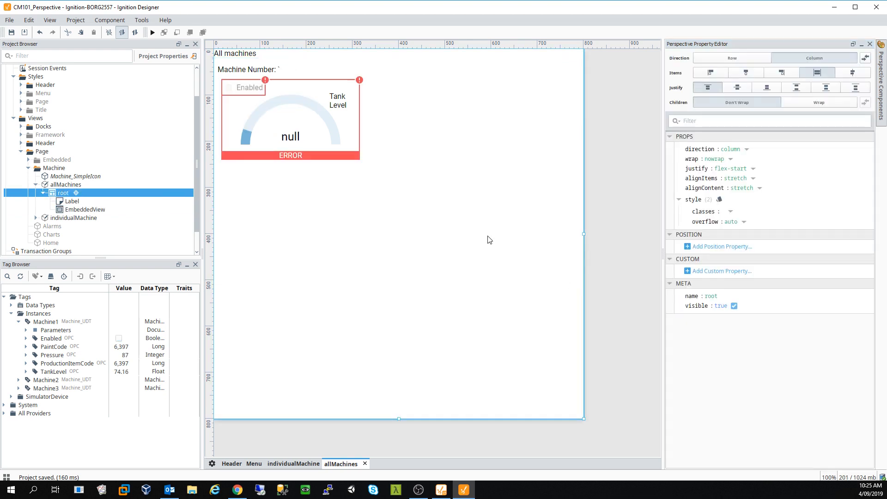
{"action": "left_click", "coordinate": [304, 123]}
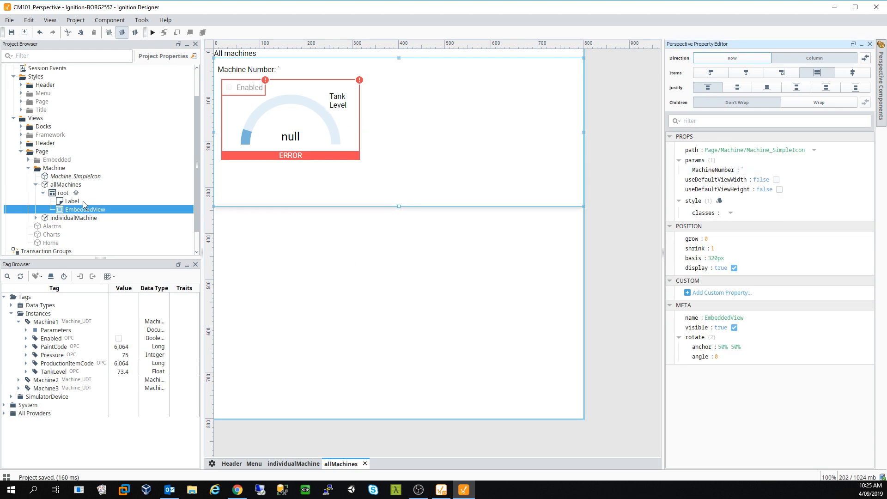
- Save the project and reopen Machine_SimpleIcon to check its MachineNumber parameter of 3
{"action": "left_click", "coordinate": [72, 177]}
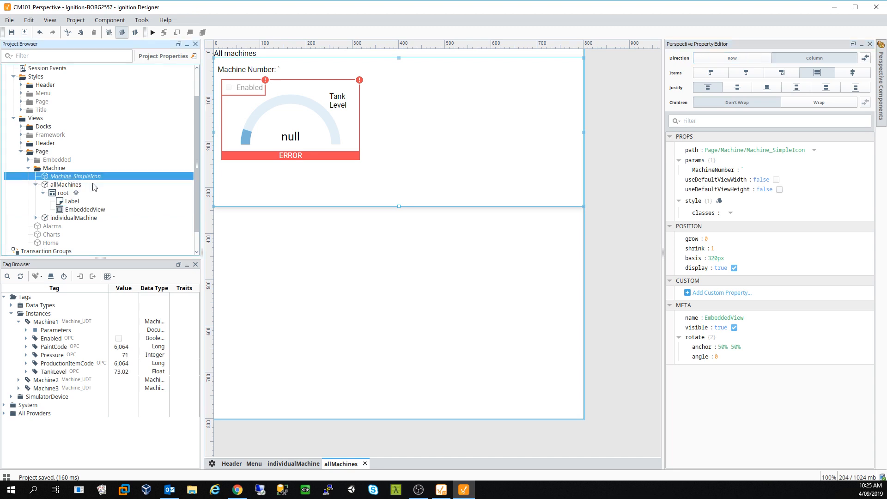
{"action": "key", "text": "ctrl+s"}
{"action": "double_click", "coordinate": [75, 179]}
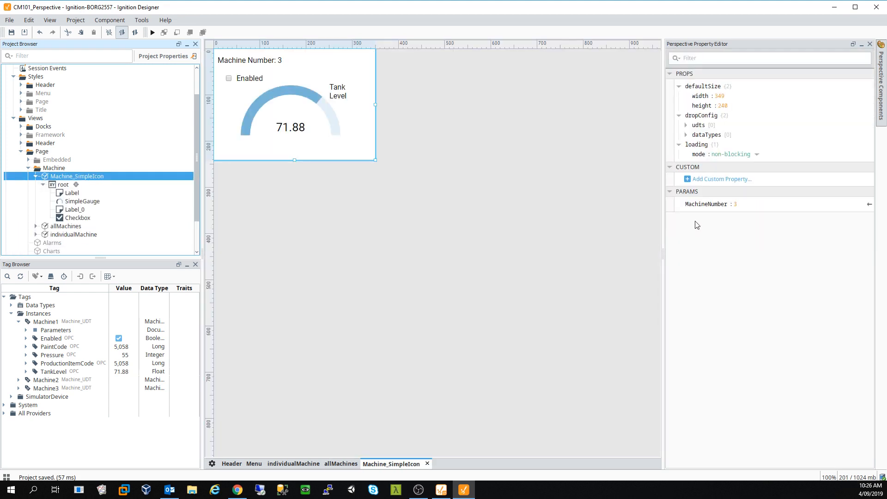
{"action": "left_click", "coordinate": [671, 204]}
{"action": "left_click", "coordinate": [514, 183]}
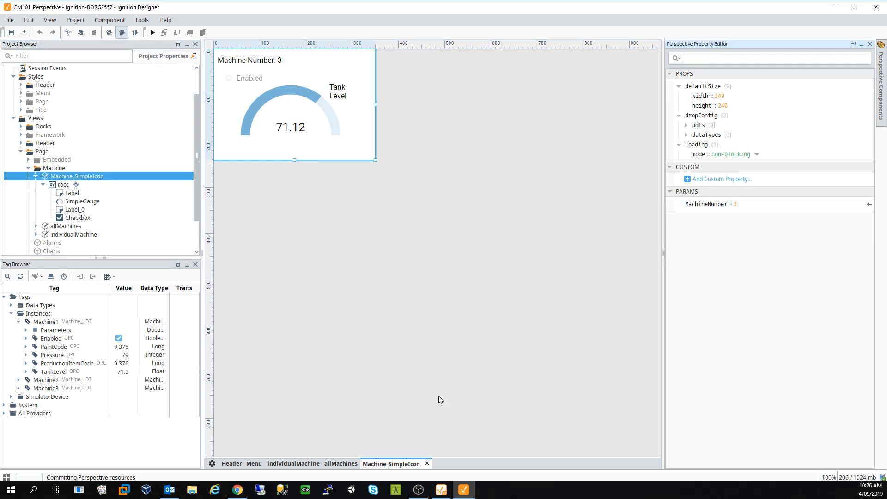
- On allMachines, set the embedded view's MachineNumber to 1 so it shows Machine Number: 1
{"action": "left_click", "coordinate": [341, 464]}
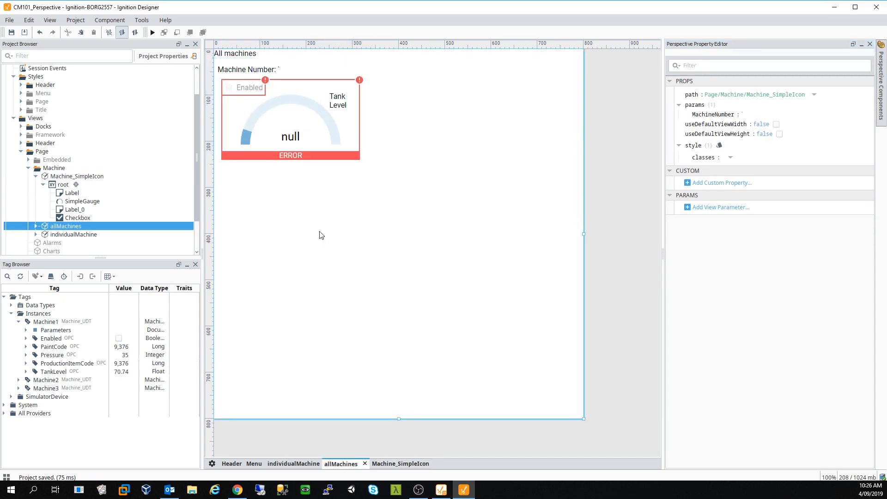
{"action": "left_click", "coordinate": [304, 136]}
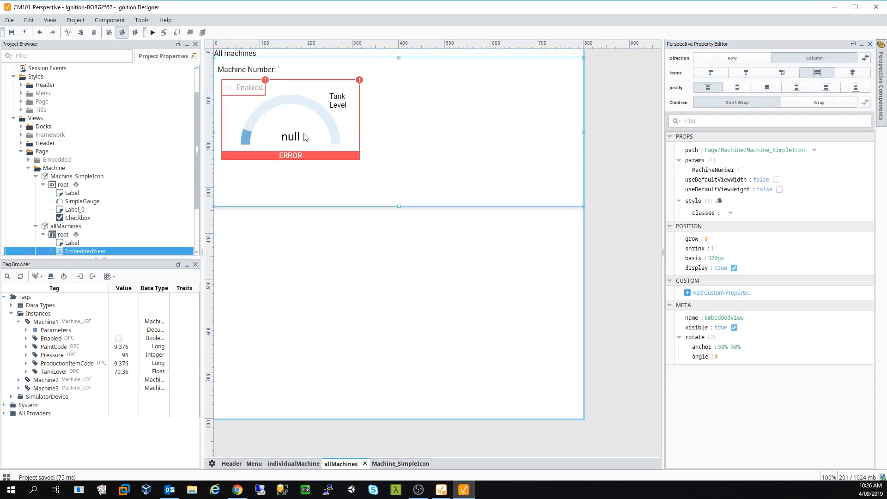
{"action": "left_click", "coordinate": [744, 170]}
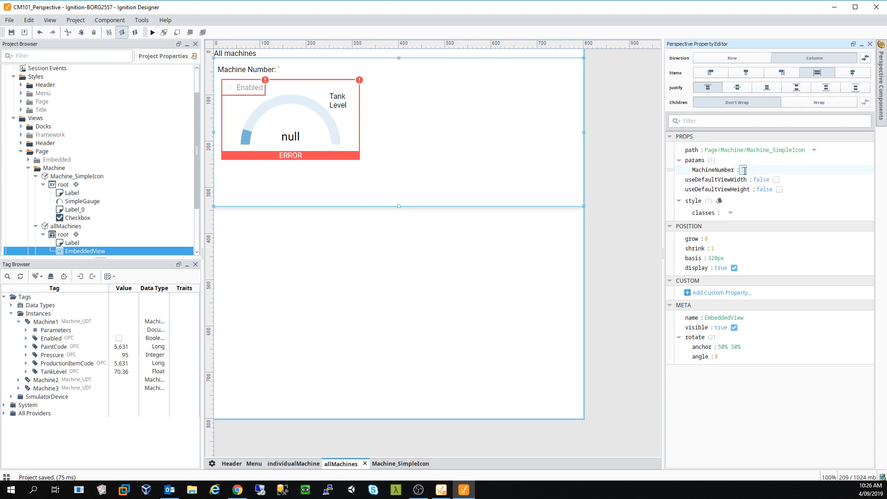
{"action": "type", "text": "1"}
{"action": "key", "text": "Return"}
{"action": "left_click", "coordinate": [467, 268]}
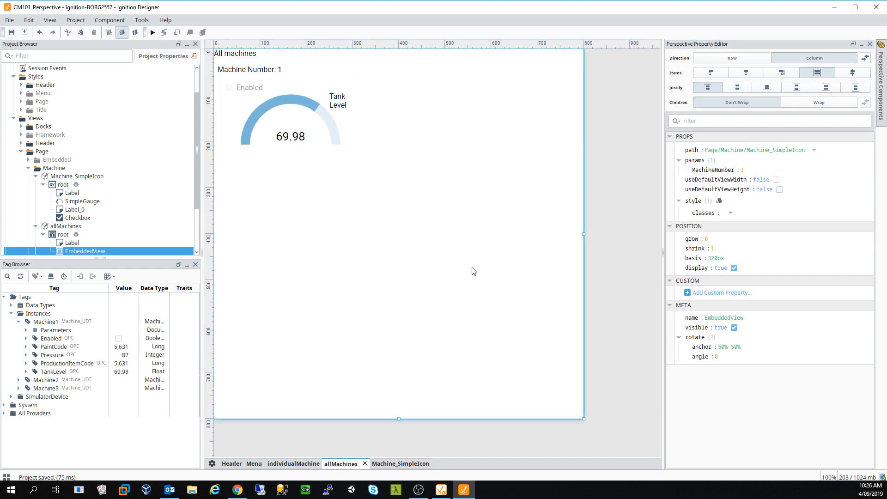
{"action": "left_click", "coordinate": [340, 123]}
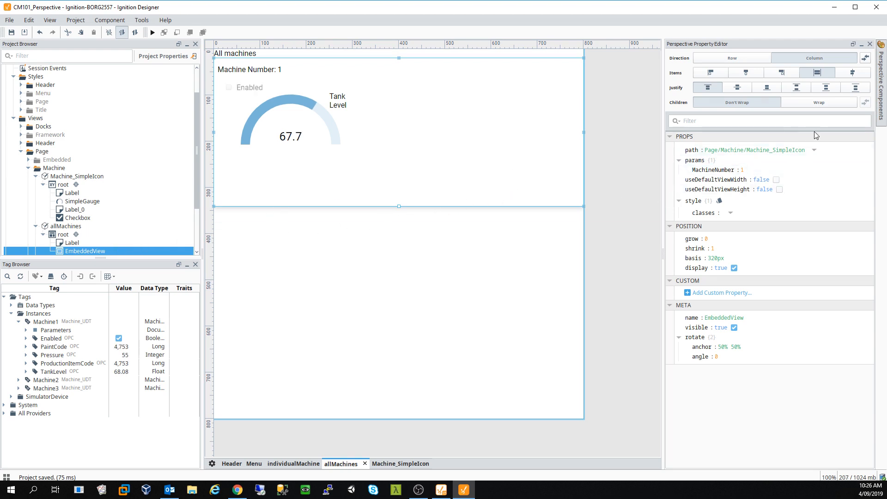
{"action": "left_click", "coordinate": [879, 104]}
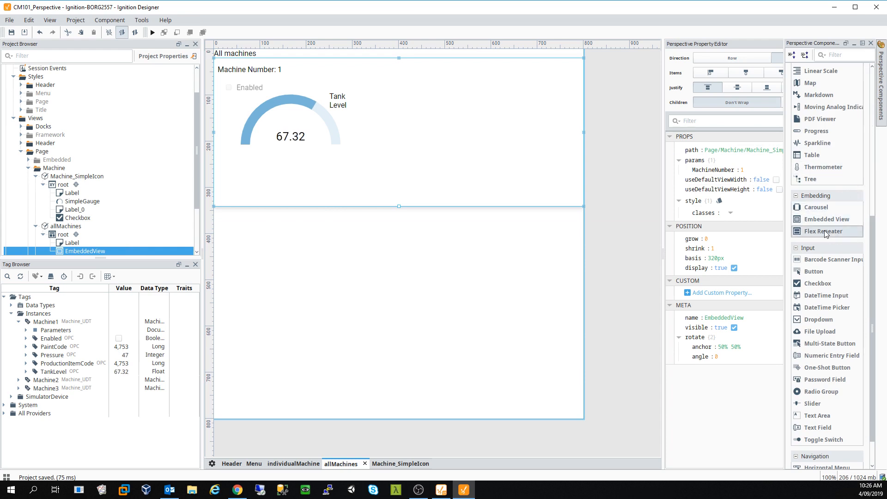
- Place a Flex Repeater below the embedded view with path Page/Machine/Machine_SimpleIcon
{"action": "left_click_drag", "start_coordinate": [826, 234], "coordinate": [325, 274]}
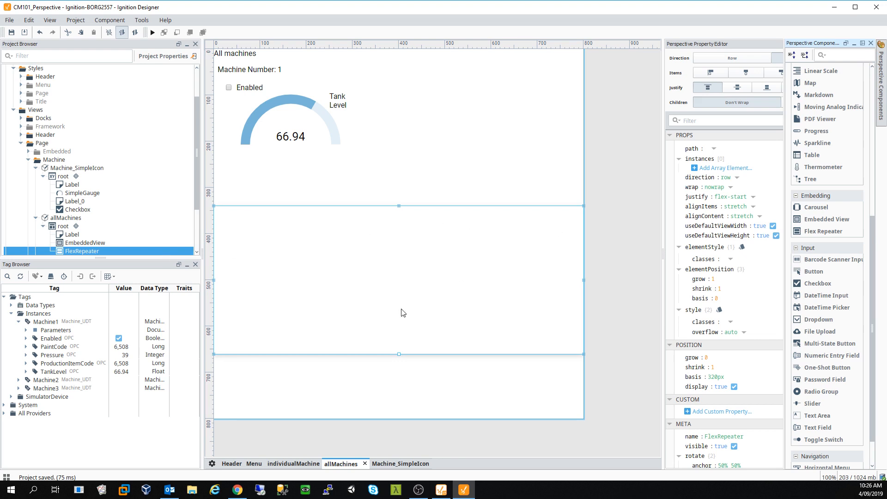
{"action": "left_click", "coordinate": [714, 148]}
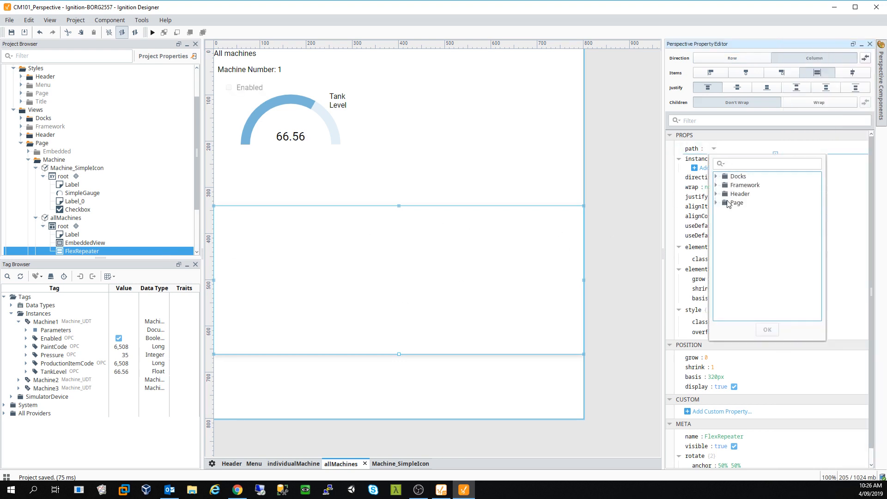
{"action": "left_click", "coordinate": [733, 204]}
{"action": "double_click", "coordinate": [733, 205]}
{"action": "double_click", "coordinate": [749, 247]}
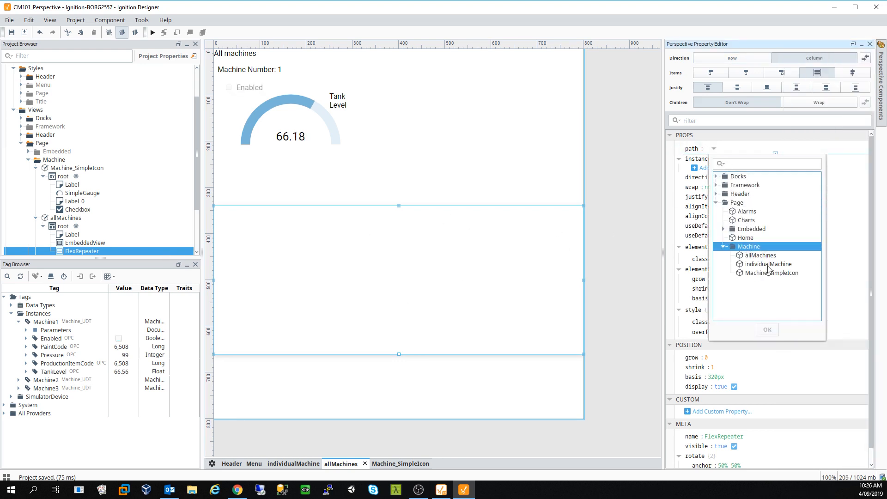
{"action": "double_click", "coordinate": [771, 274]}
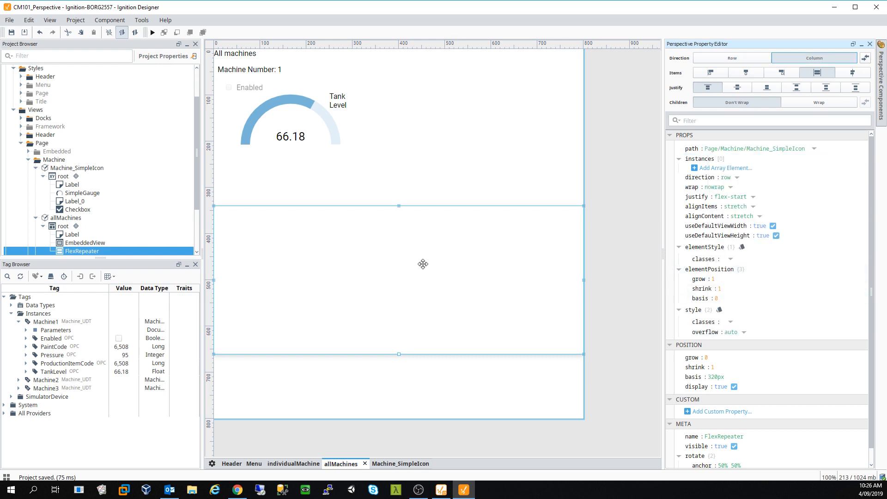
- Add three instances to the repeater and review the first instance's style and position settings
{"action": "left_click", "coordinate": [703, 168]}
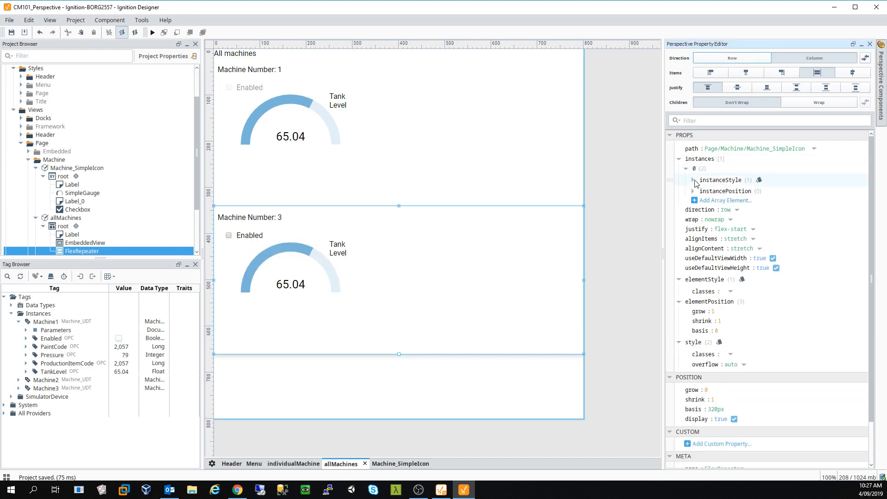
{"action": "left_click", "coordinate": [693, 180]}
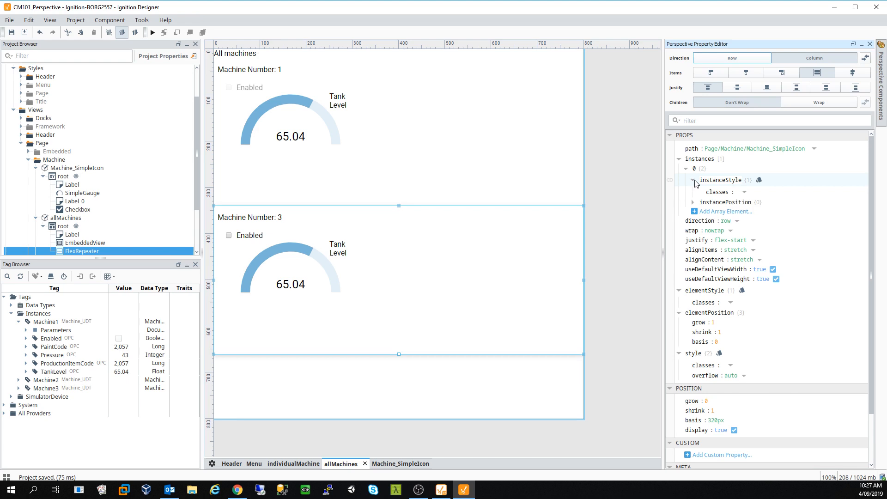
{"action": "left_click", "coordinate": [745, 192]}
{"action": "left_click", "coordinate": [732, 195]}
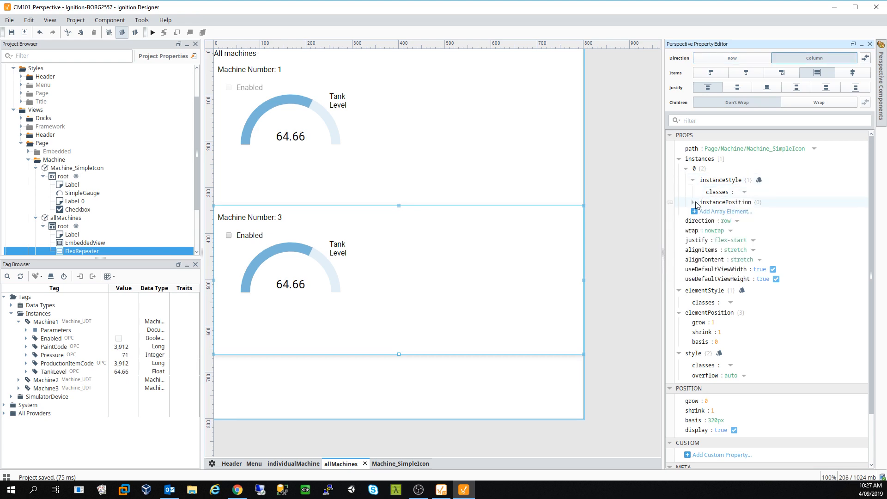
{"action": "left_click", "coordinate": [695, 203]}
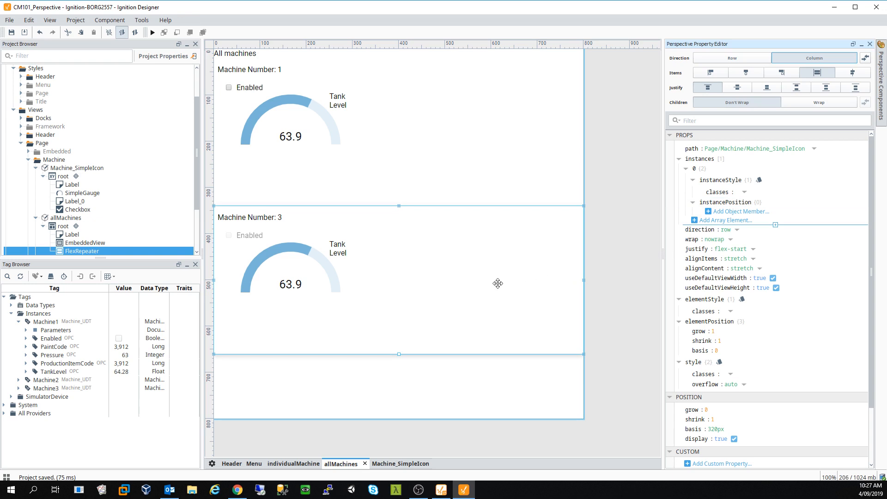
{"action": "left_click", "coordinate": [685, 169]}
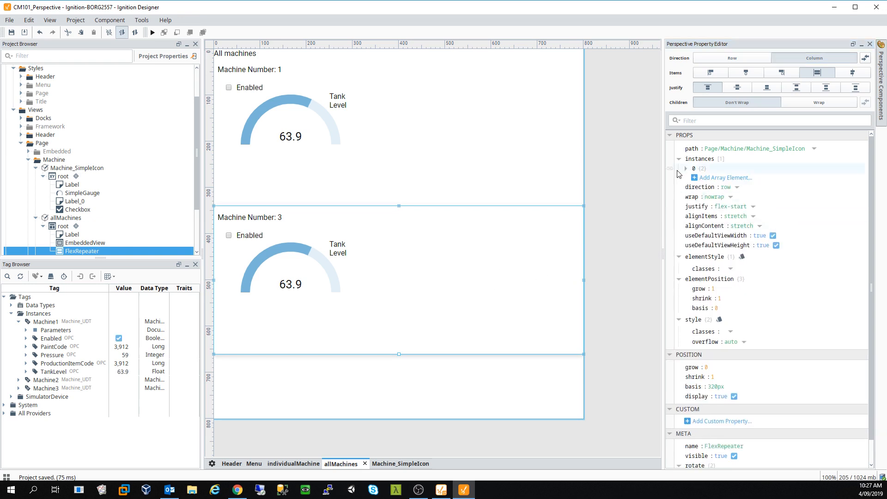
{"action": "left_click", "coordinate": [710, 178]}
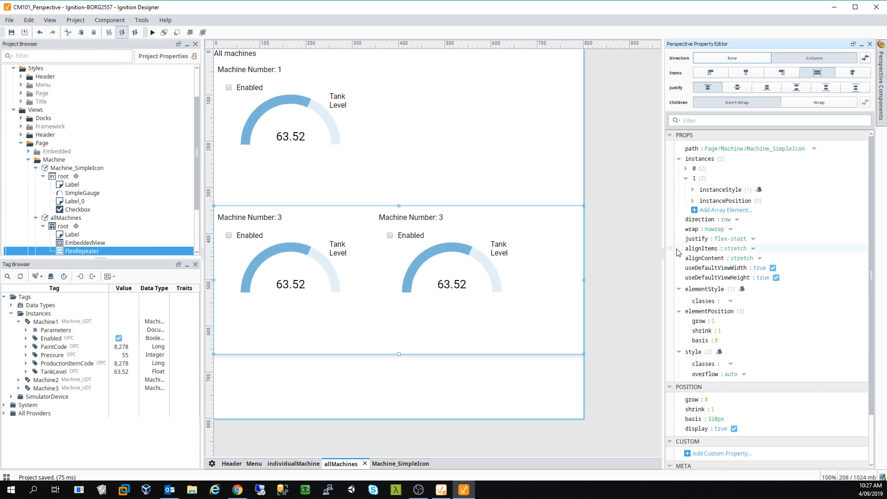
{"action": "left_click", "coordinate": [725, 211]}
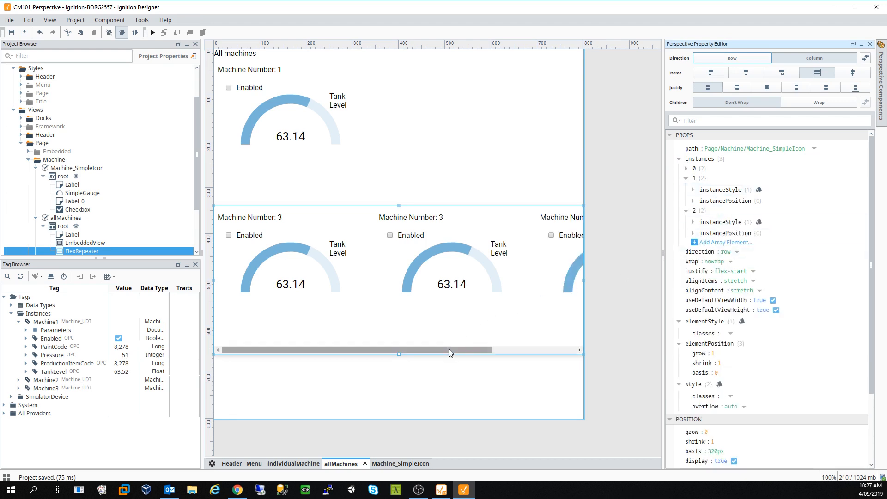
{"action": "left_click_drag", "start_coordinate": [448, 351], "coordinate": [378, 334]}
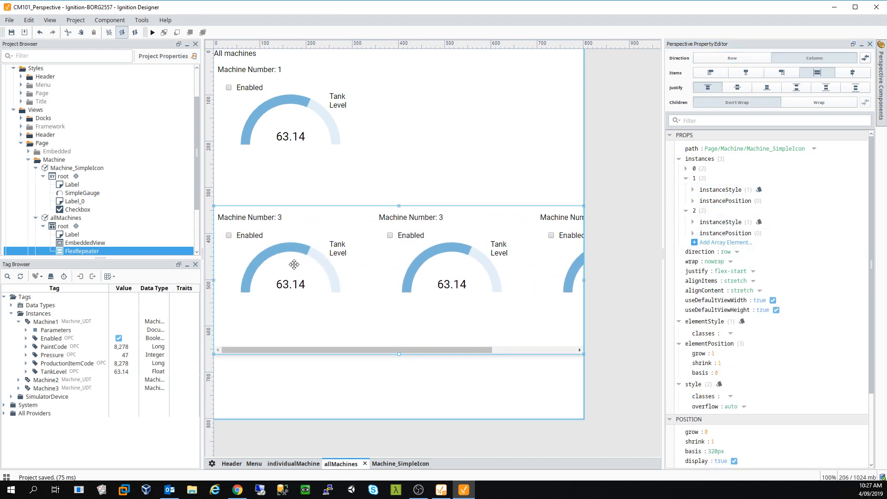
{"action": "left_click", "coordinate": [291, 261]}
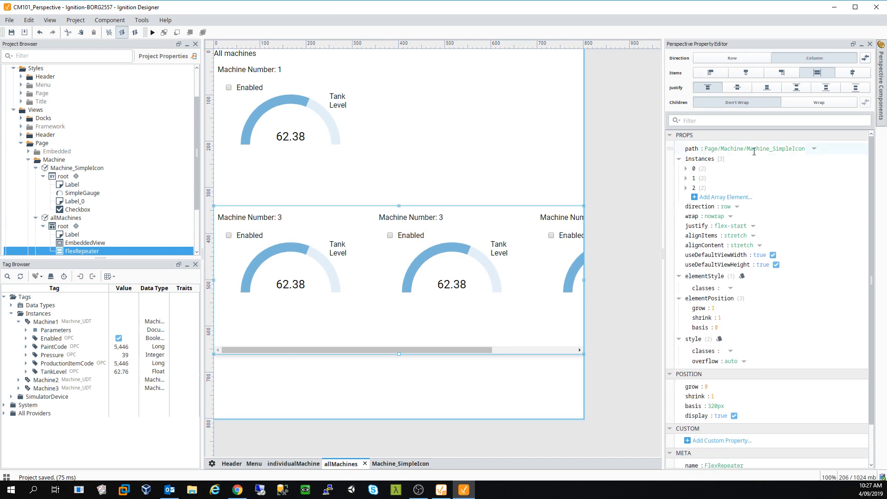
{"action": "left_click", "coordinate": [687, 169]}
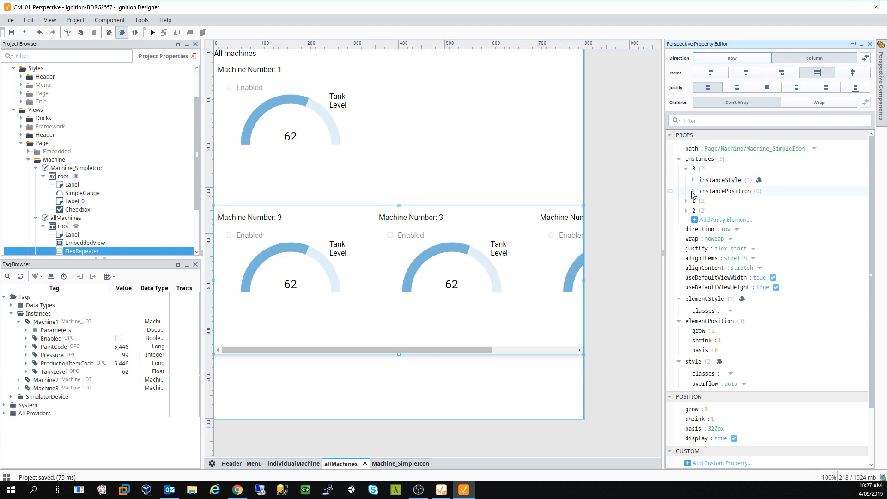
{"action": "left_click", "coordinate": [693, 180]}
{"action": "left_click", "coordinate": [692, 203]}
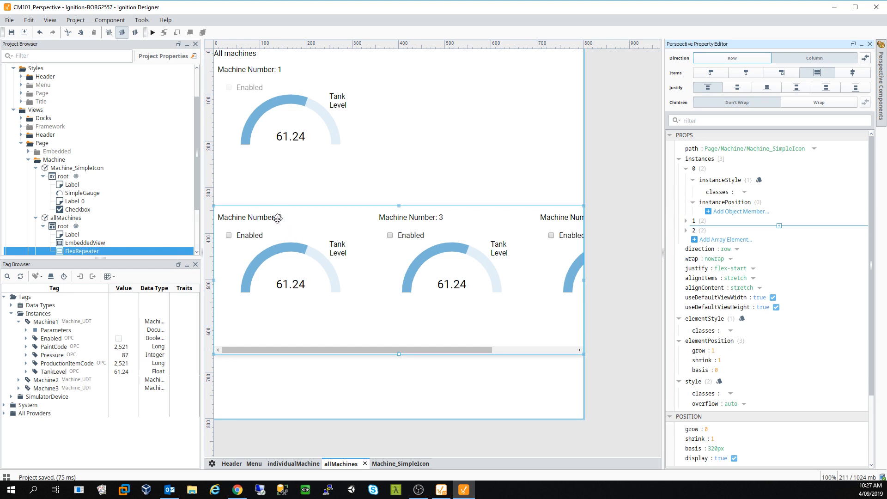
- Delete the top embedded machine view from allMachines and confirm the removal
{"action": "right_click", "coordinate": [282, 74]}
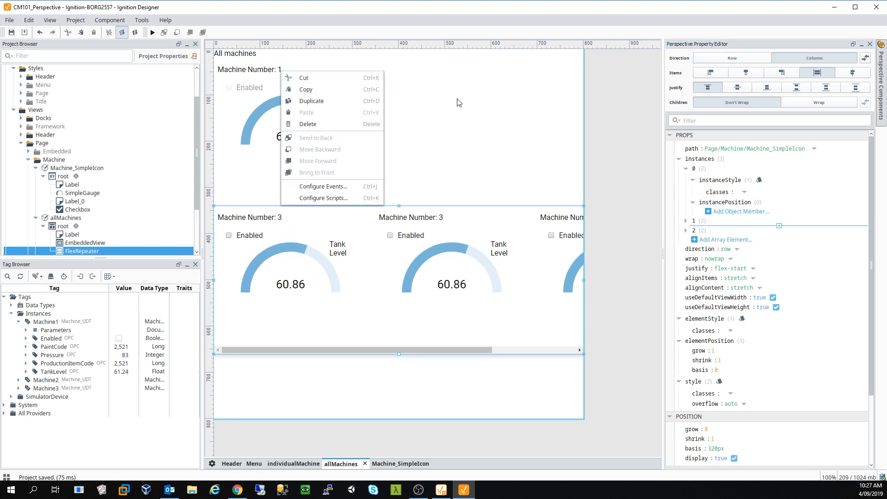
{"action": "left_click", "coordinate": [285, 116]}
{"action": "key", "text": "Delete"}
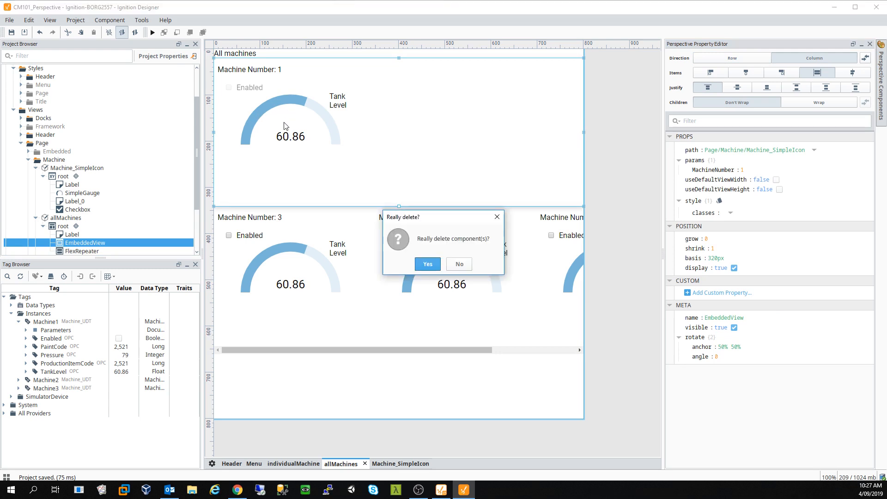
{"action": "left_click", "coordinate": [429, 262]}
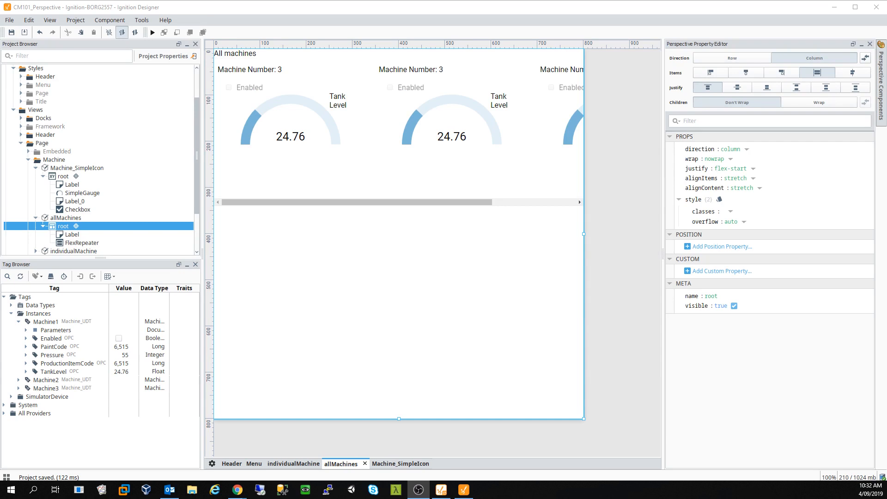
- Add a MachineNumber value of 1 under the FlexRepeater's instance 0
{"action": "left_click", "coordinate": [282, 151]}
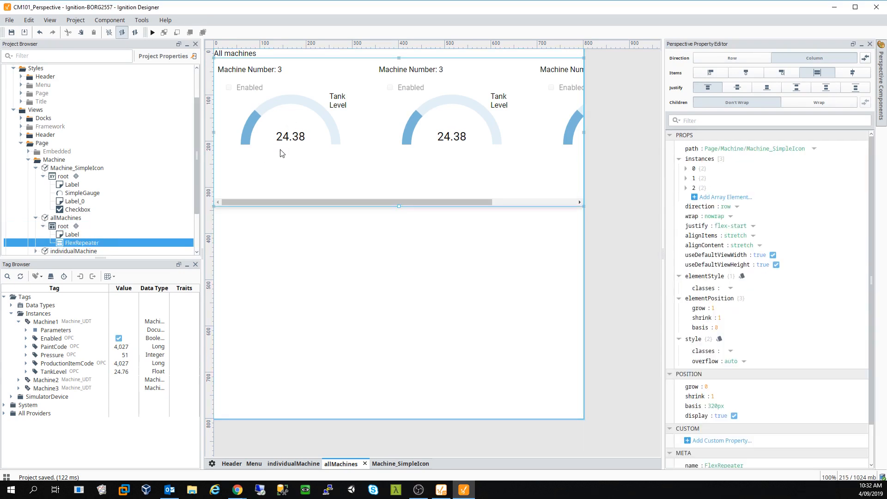
{"action": "left_click", "coordinate": [687, 169]}
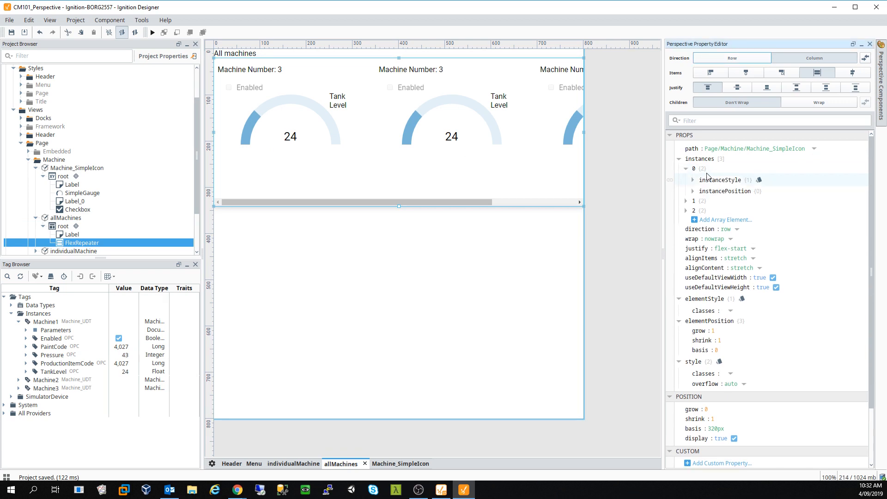
{"action": "left_click", "coordinate": [783, 173]}
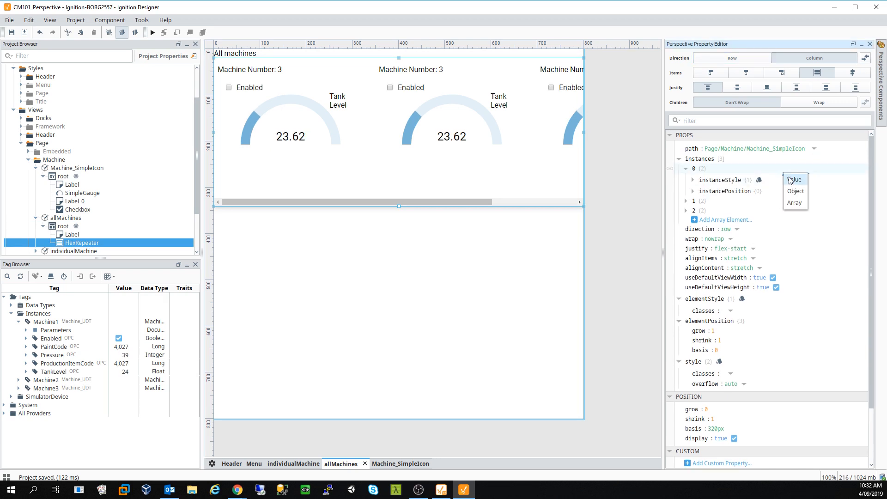
{"action": "left_click", "coordinate": [792, 181]}
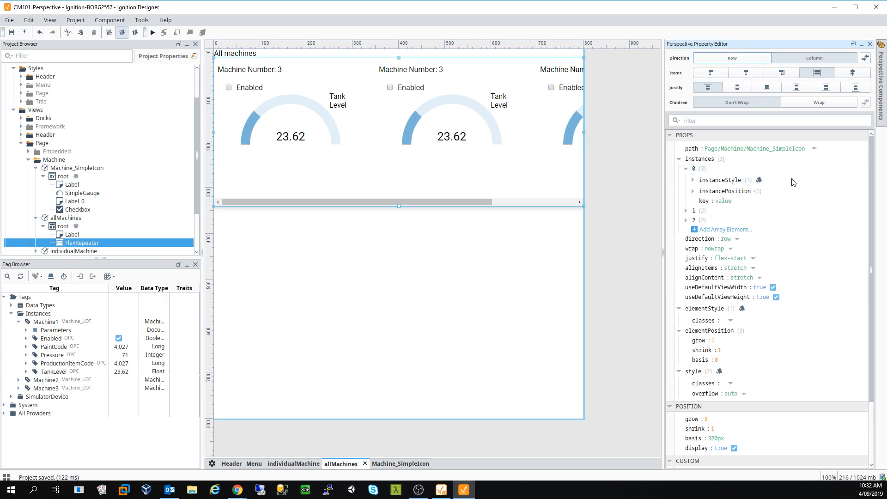
{"action": "double_click", "coordinate": [704, 201]}
{"action": "type", "text": "MachineName"}
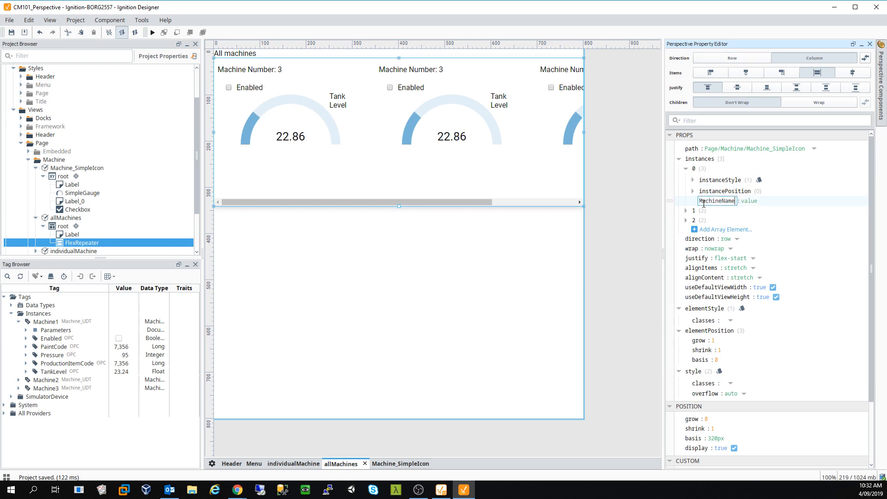
{"action": "key", "text": "BackSpace"}
{"action": "key", "text": "BackSpace"}
{"action": "type", "text": "umber"}
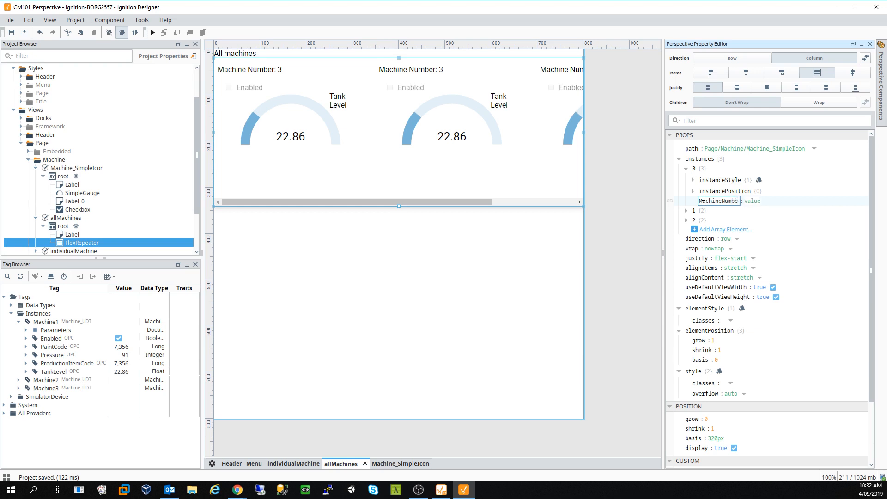
{"action": "key", "text": "Tab"}
{"action": "left_click", "coordinate": [756, 200]}
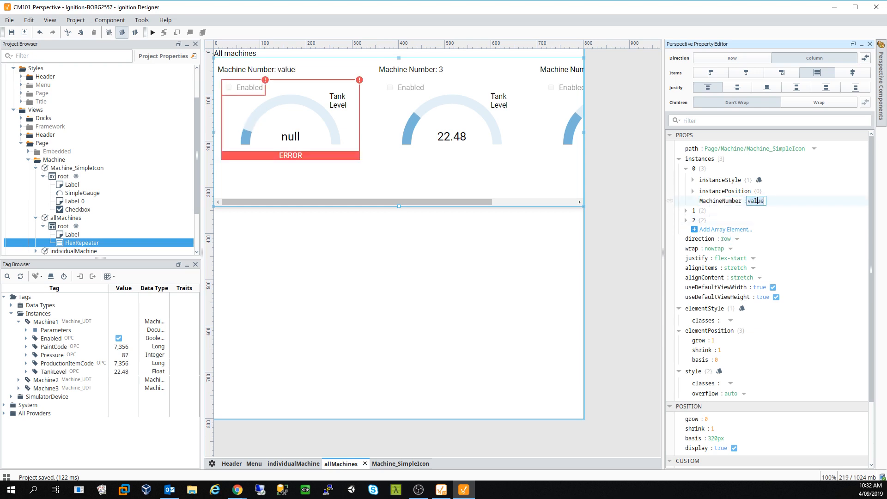
{"action": "type", "text": "1"}
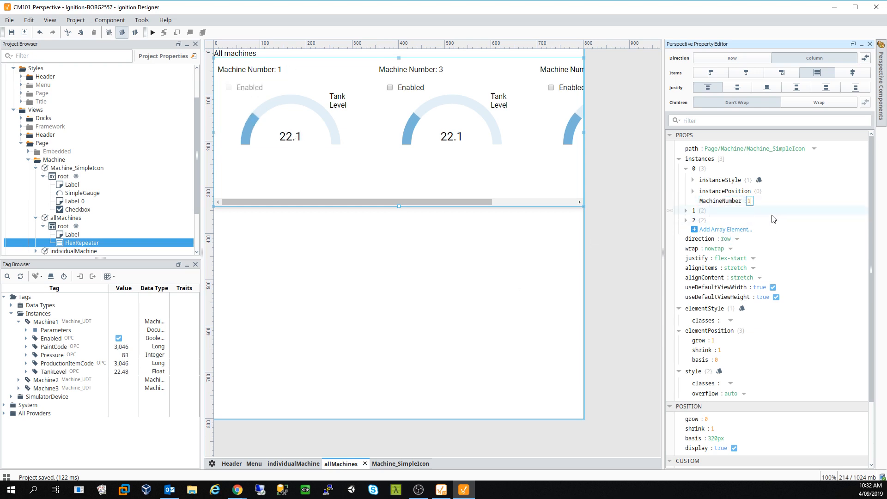
- Add a MachineNumber value of 2 under instance 1
{"action": "left_click", "coordinate": [686, 211]}
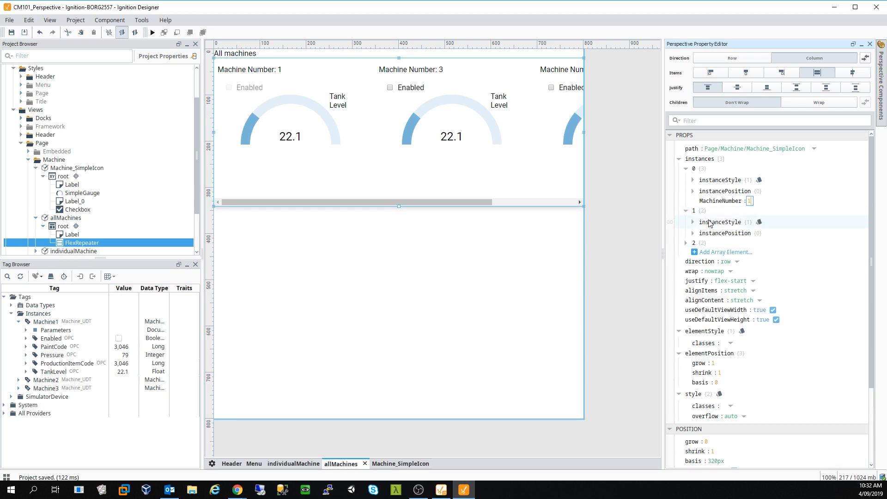
{"action": "left_click", "coordinate": [784, 214]}
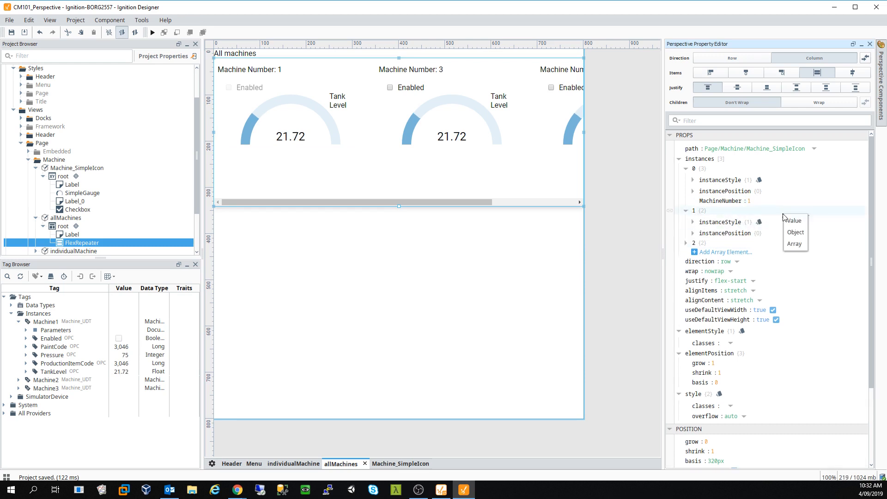
{"action": "left_click", "coordinate": [790, 221]}
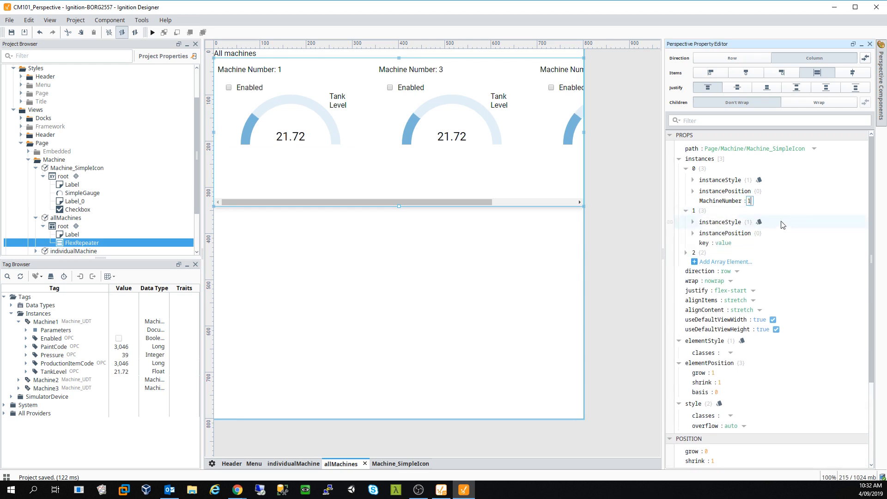
{"action": "double_click", "coordinate": [705, 243]}
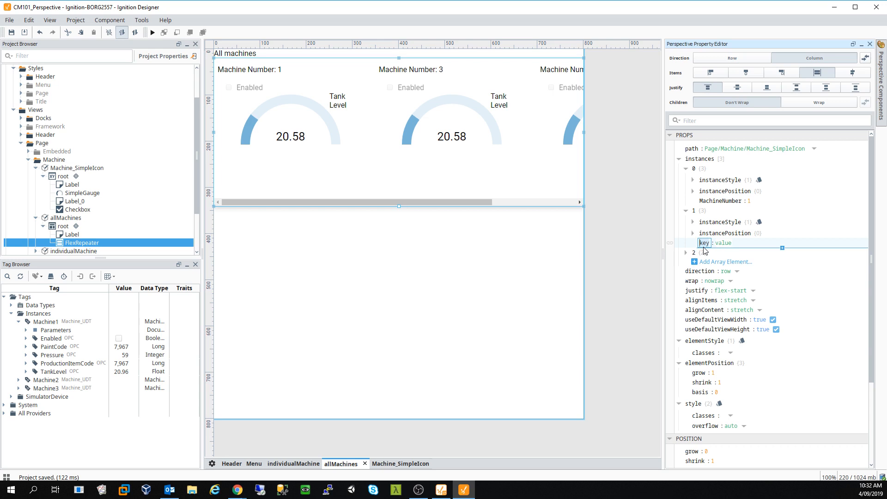
{"action": "type", "text": "MachineNumber"}
{"action": "key", "text": "Return"}
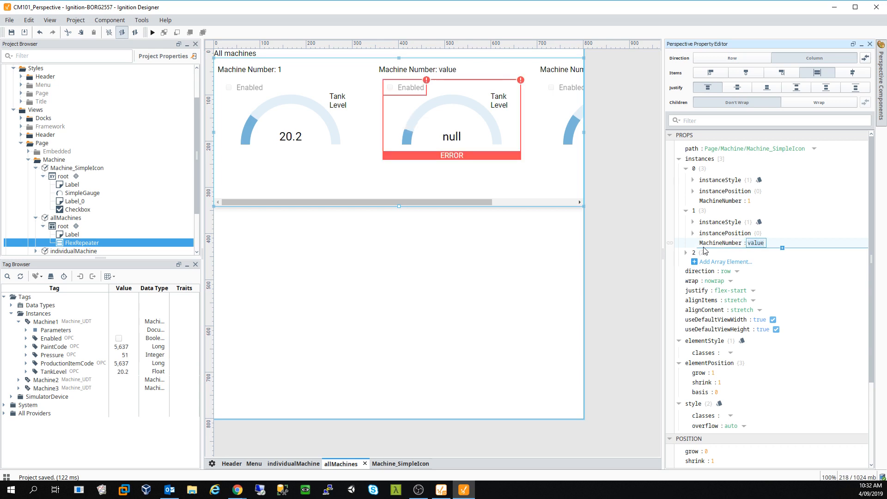
{"action": "type", "text": "2"}
{"action": "key", "text": "Return"}
- Add a MachineNumber value of 3 under instance 2, then reselect the FlexRepeater
{"action": "left_click", "coordinate": [686, 253]}
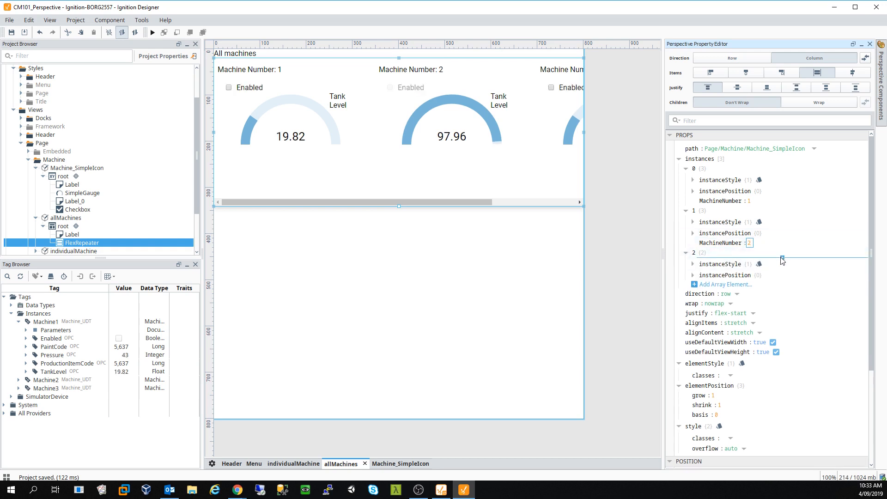
{"action": "left_click", "coordinate": [783, 258]}
{"action": "left_click", "coordinate": [793, 263]}
{"action": "left_click", "coordinate": [704, 285]}
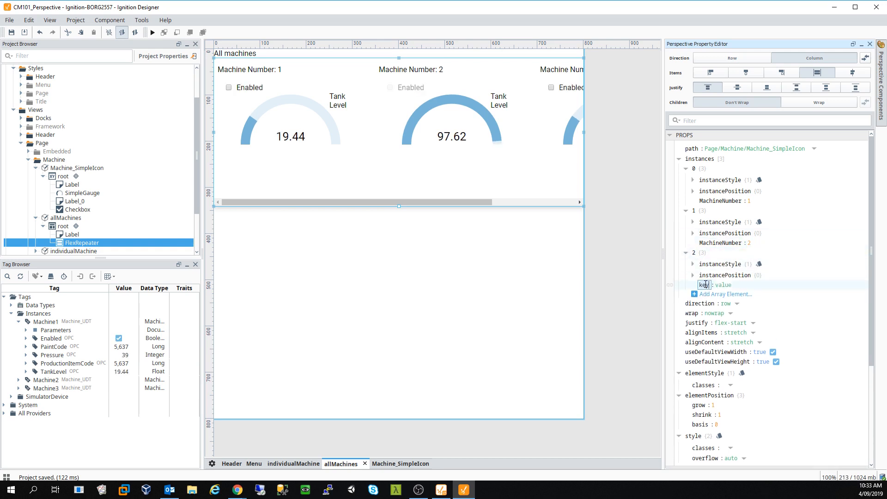
{"action": "type", "text": "Machine"}
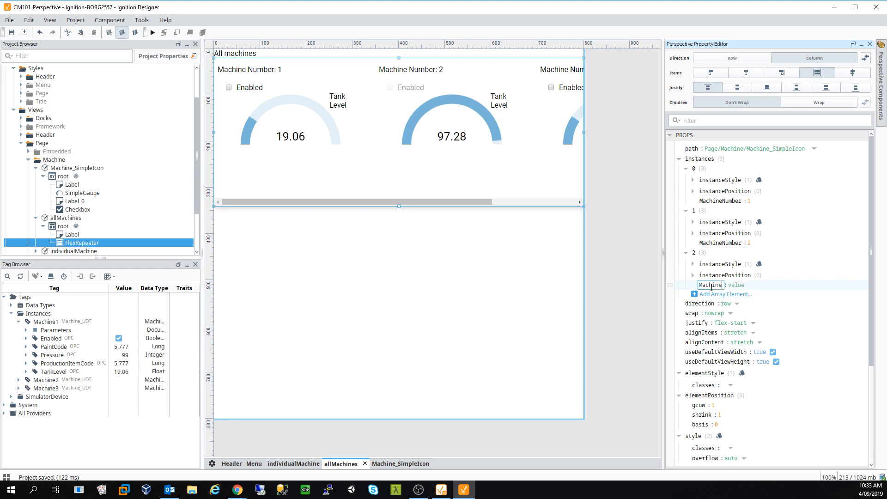
{"action": "type", "text": "Number"}
{"action": "key", "text": "Tab"}
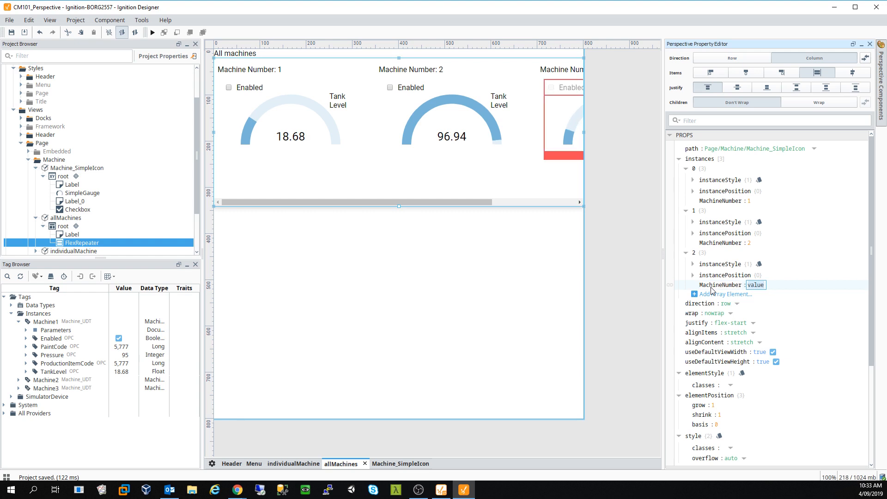
{"action": "type", "text": "3"}
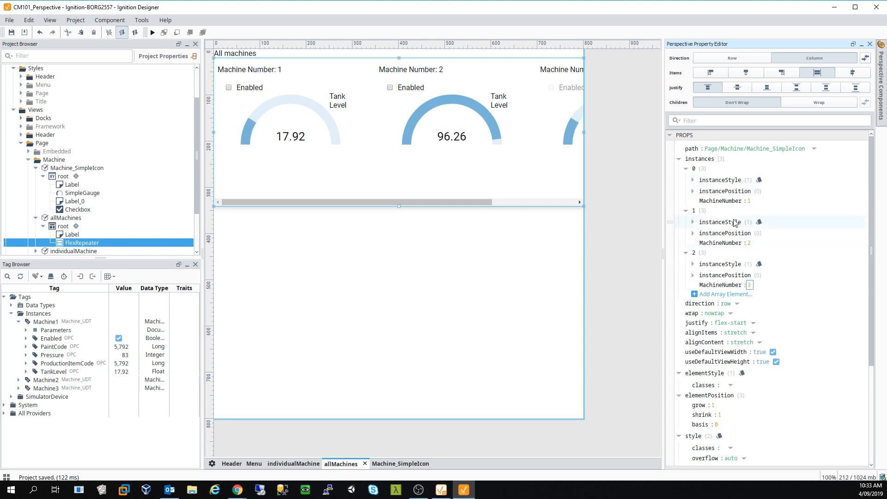
{"action": "left_click", "coordinate": [473, 315]}
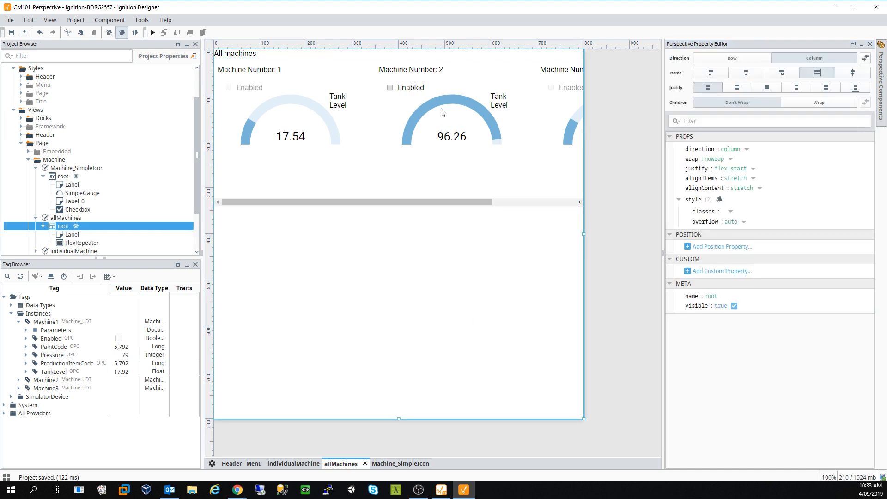
{"action": "left_click", "coordinate": [382, 177]}
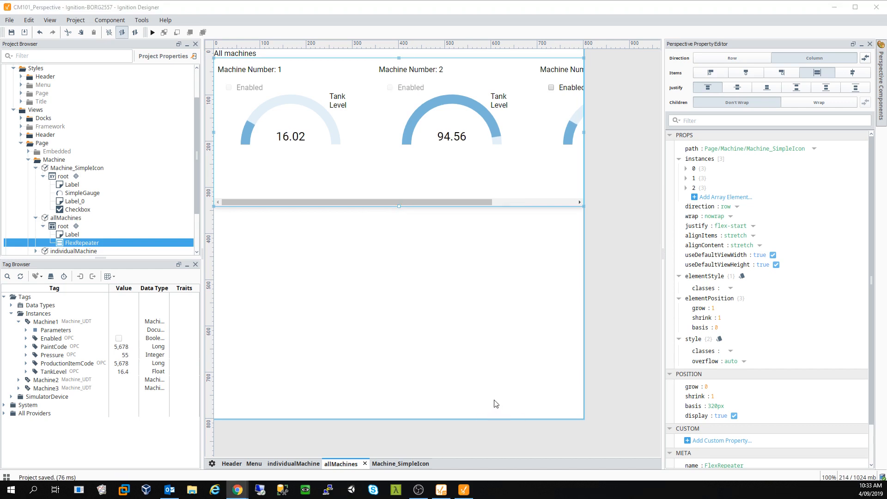
{"action": "left_click_drag", "start_coordinate": [490, 498], "coordinate": [644, 3]}
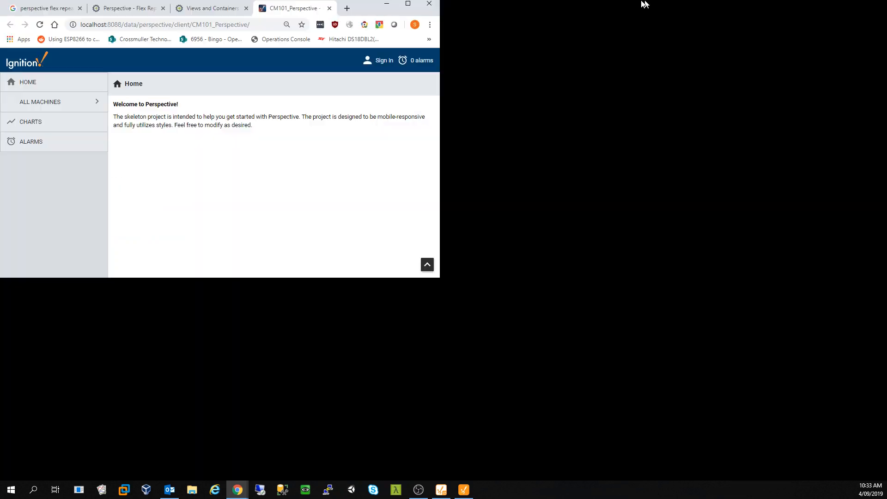
{"action": "left_click", "coordinate": [35, 102]}
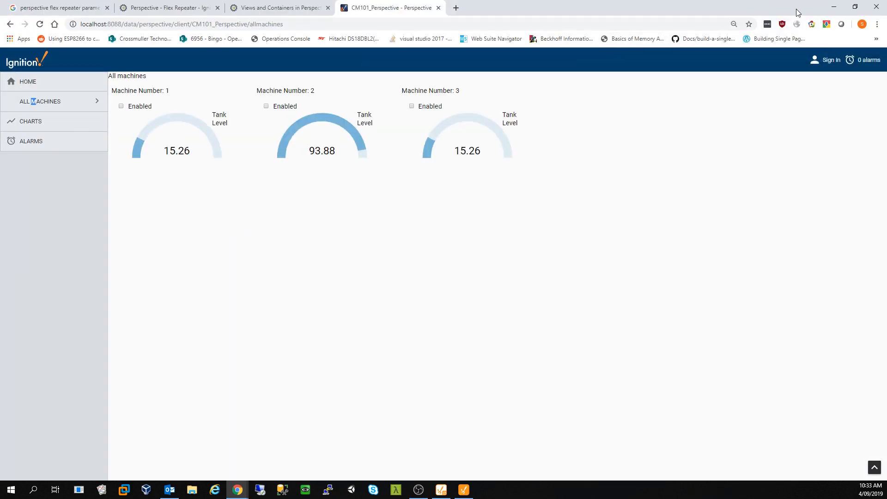
{"action": "left_click", "coordinate": [42, 102]}
{"action": "left_click", "coordinate": [856, 7]}
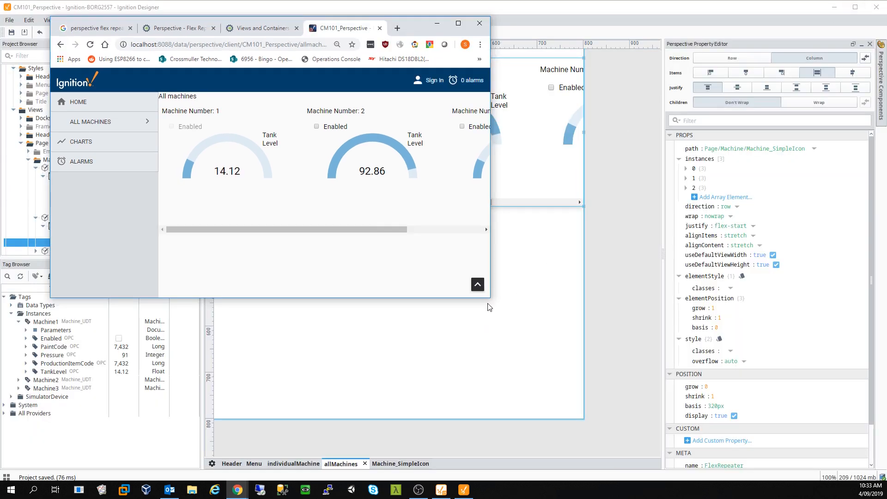
{"action": "left_click_drag", "start_coordinate": [491, 297], "coordinate": [443, 309]}
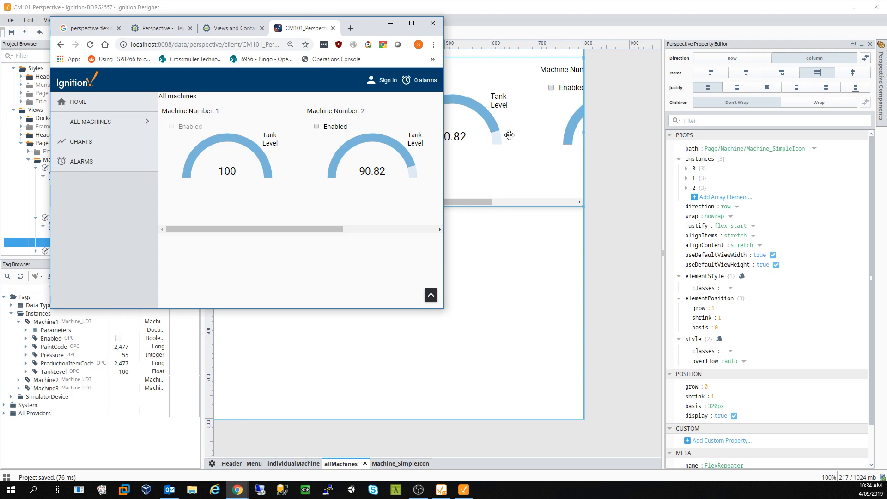
{"action": "left_click", "coordinate": [412, 23]}
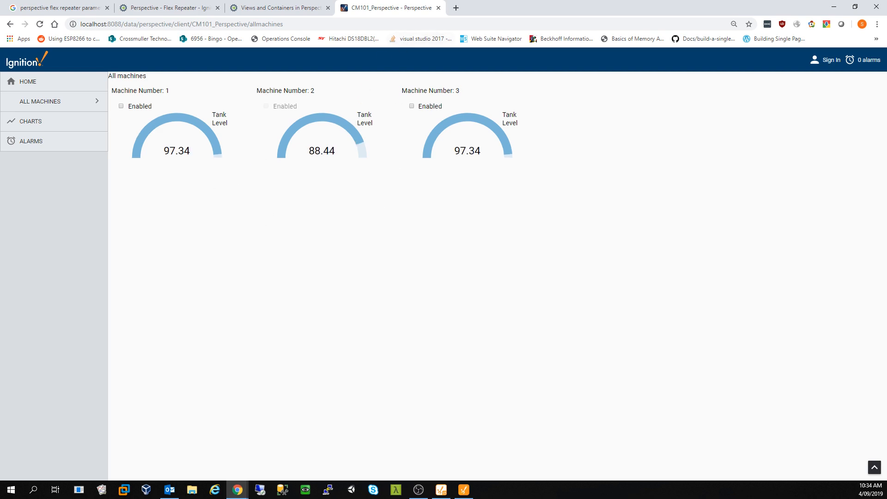
{"action": "key", "text": "alt+Tab"}
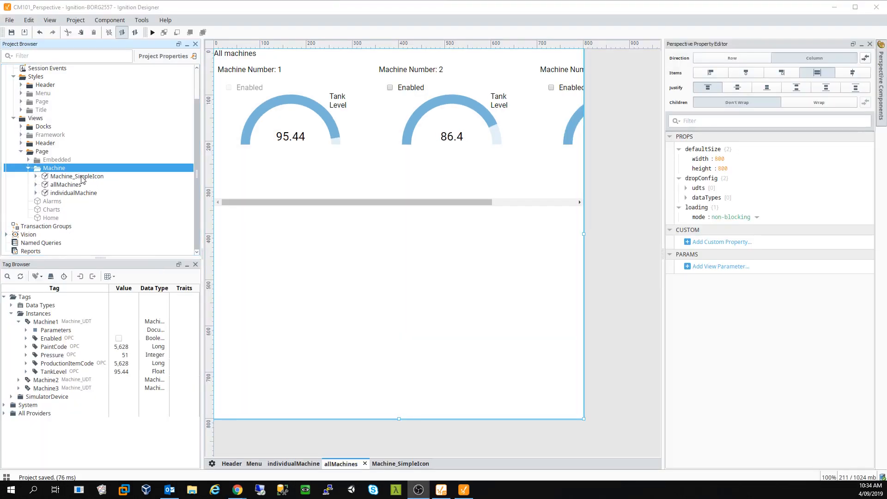
- Create a Machine_DetailIcon view with its own page URL in the Machine folder, then save with Ctrl+S
{"action": "right_click", "coordinate": [61, 169]}
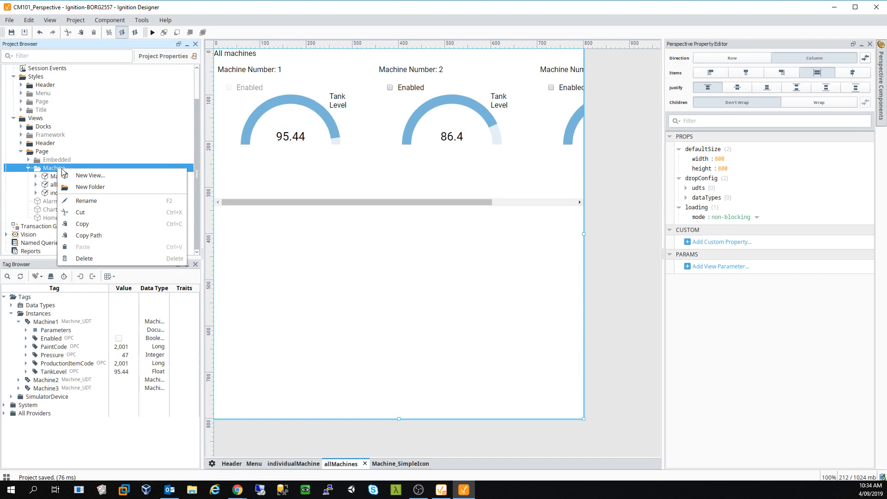
{"action": "left_click", "coordinate": [107, 177]}
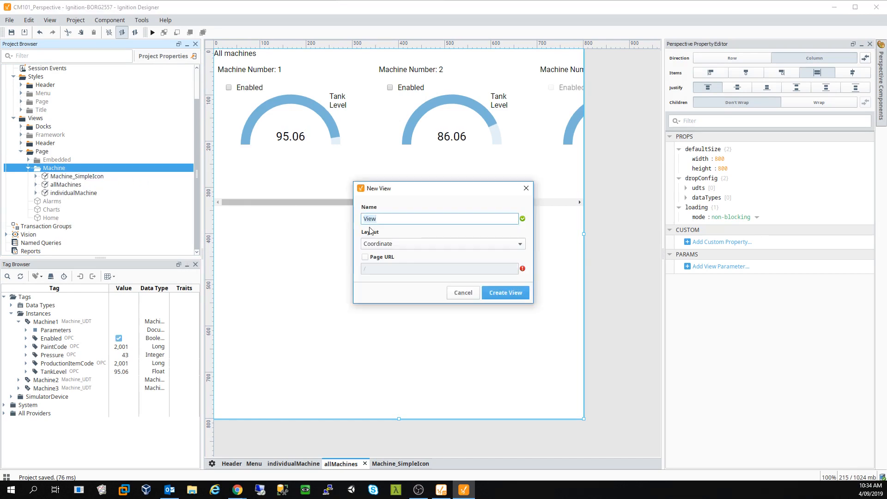
{"action": "type", "text": "Machine_D"}
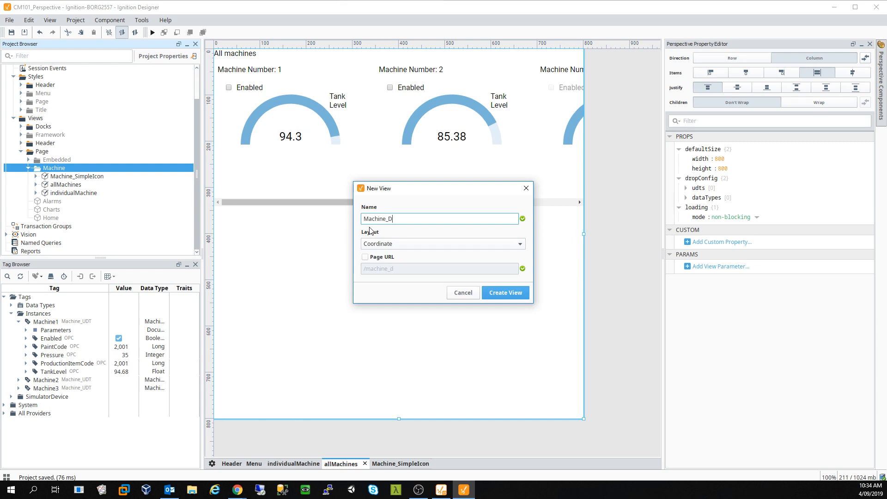
{"action": "type", "text": "etaill"}
{"action": "type", "text": "con"}
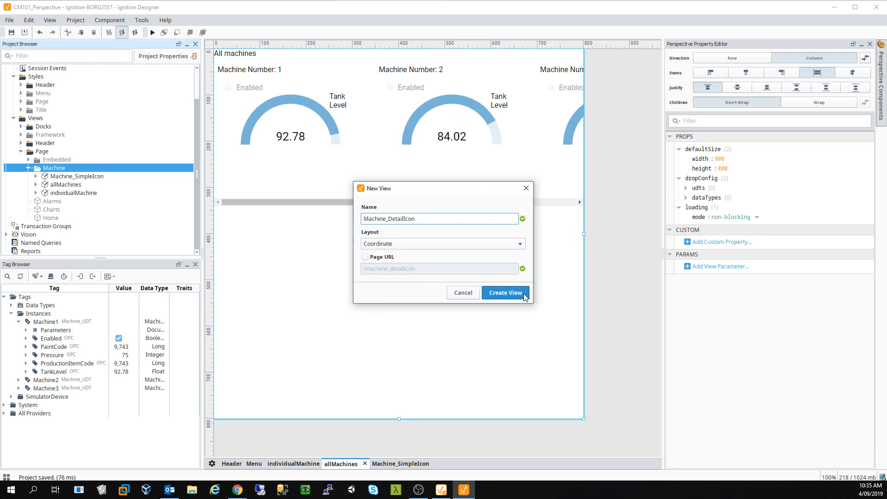
{"action": "left_click", "coordinate": [394, 258]}
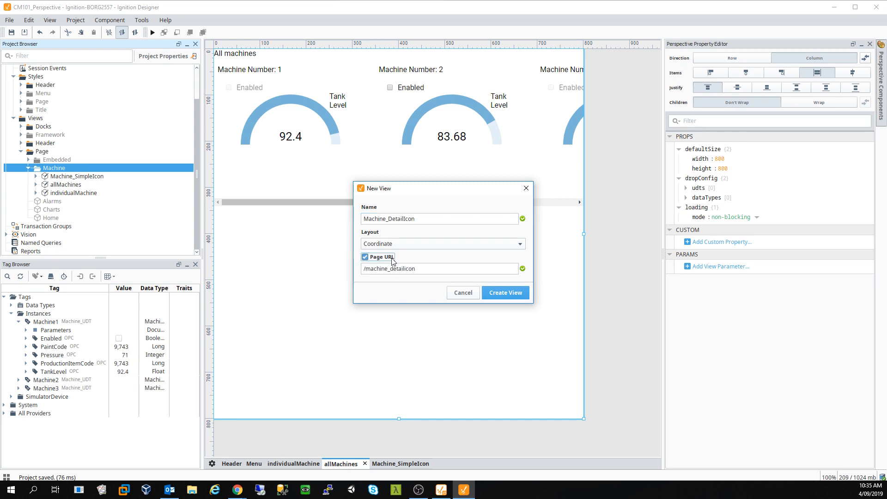
{"action": "left_click", "coordinate": [511, 294]}
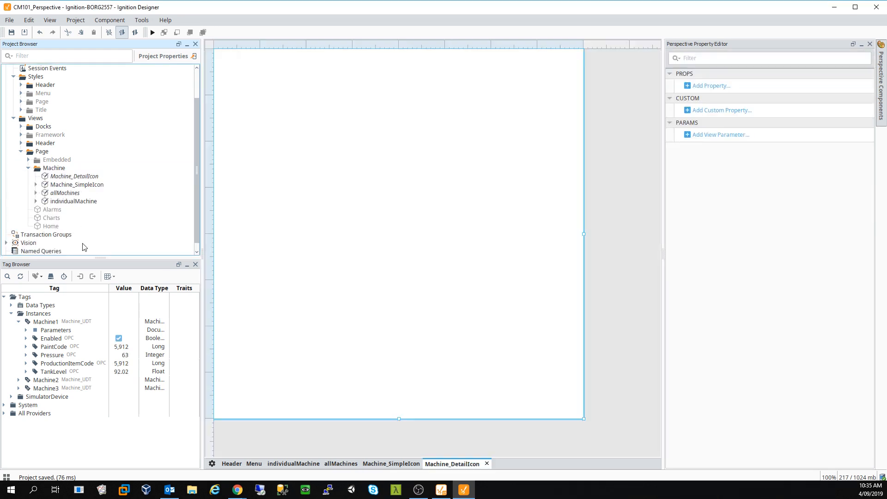
{"action": "left_click", "coordinate": [36, 176]}
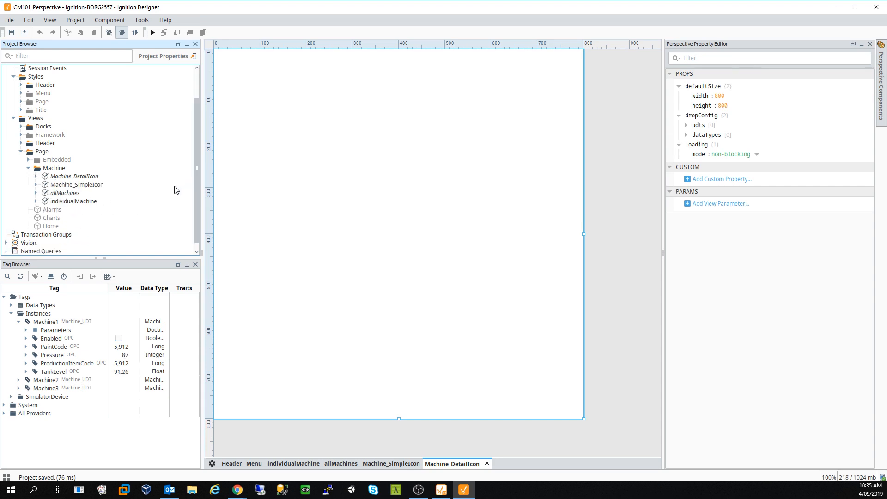
{"action": "key", "text": "ctrl+s"}
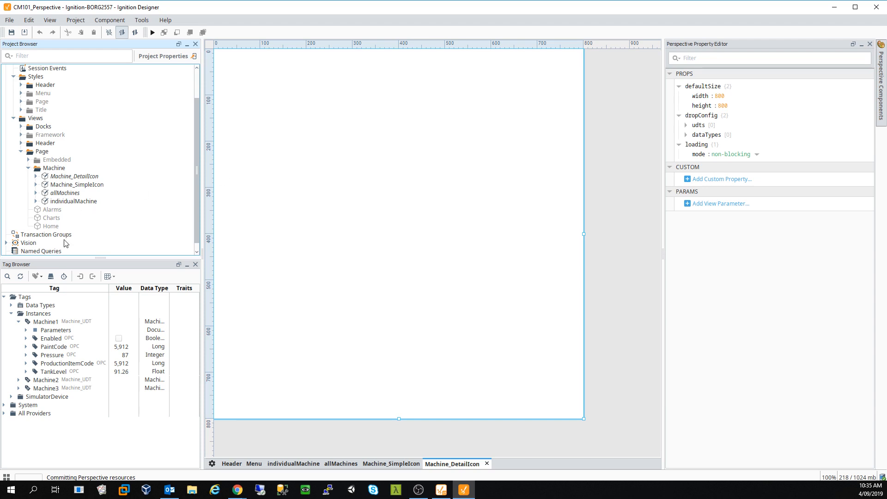
- In the Menu view, add an empty array named 'items' to the ALL MACHINES menu entry
{"action": "left_click", "coordinate": [254, 464]}
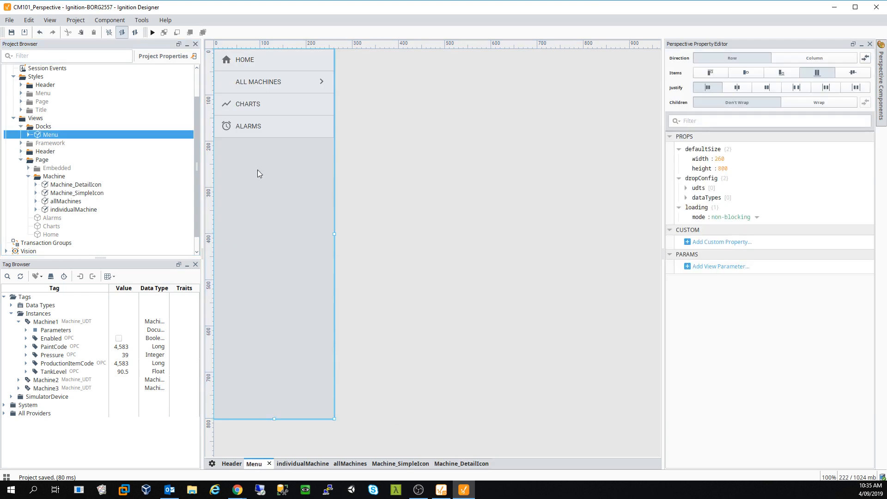
{"action": "left_click", "coordinate": [268, 82]}
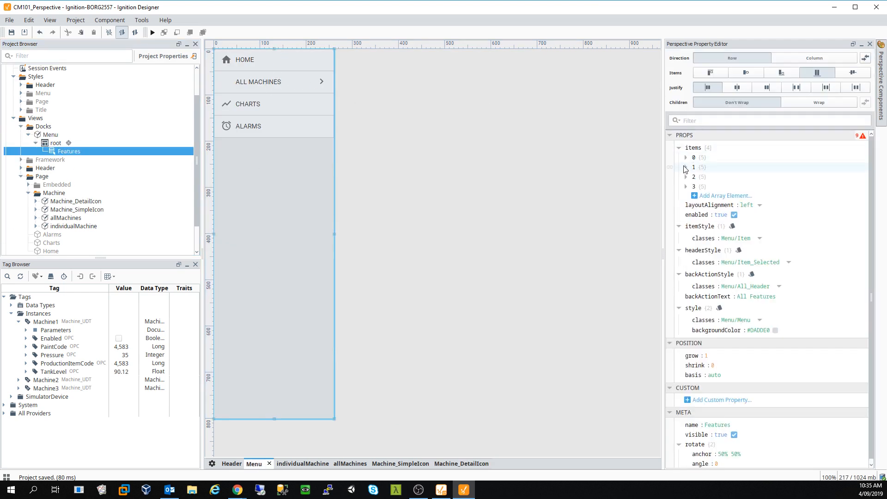
{"action": "left_click", "coordinate": [687, 167]}
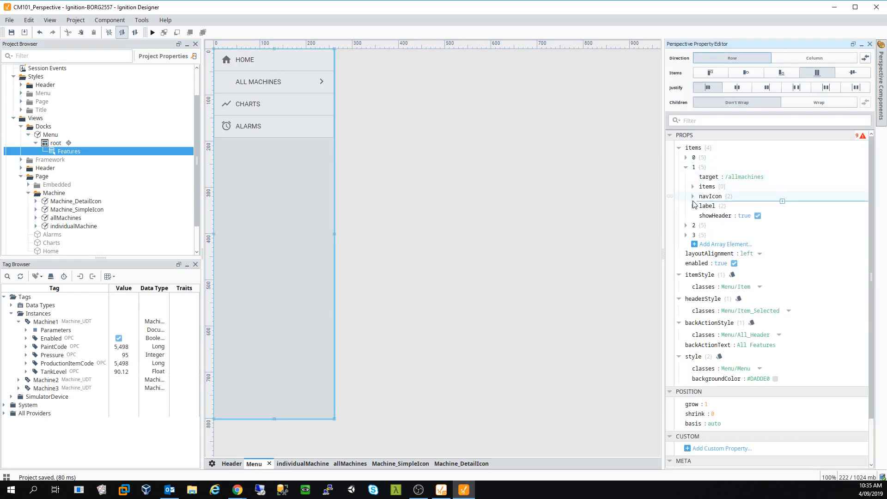
{"action": "left_click", "coordinate": [693, 187]}
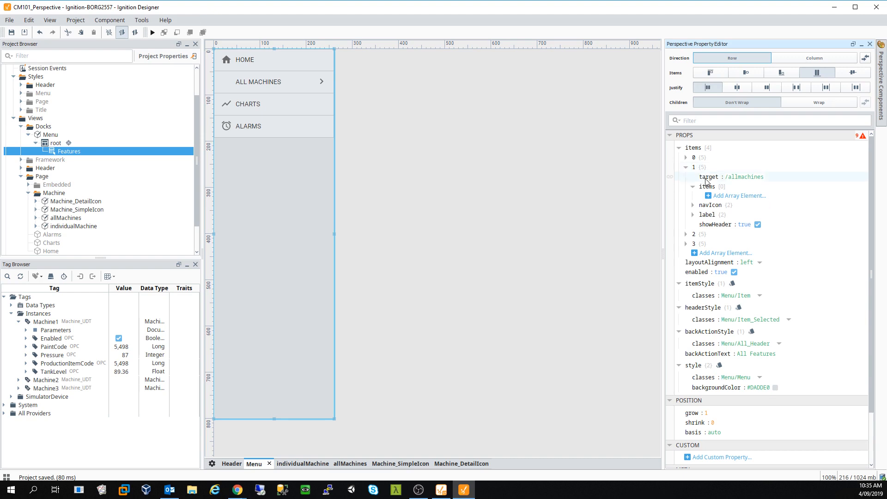
{"action": "left_click", "coordinate": [726, 196]}
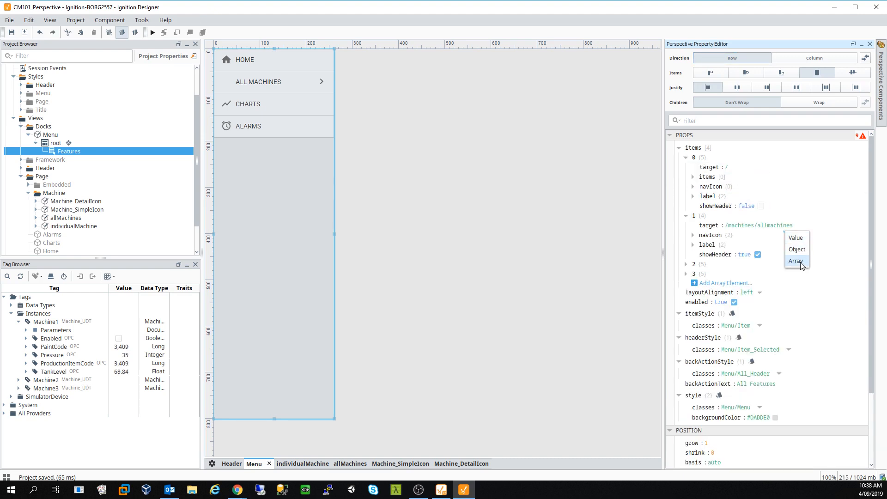
{"action": "left_click", "coordinate": [796, 261]}
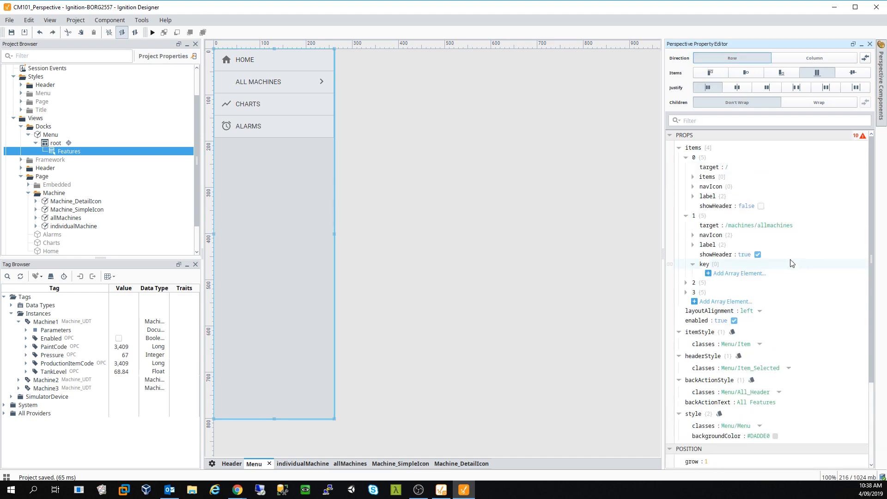
{"action": "double_click", "coordinate": [705, 265]}
{"action": "type", "text": "items"}
{"action": "key", "text": "Tab"}
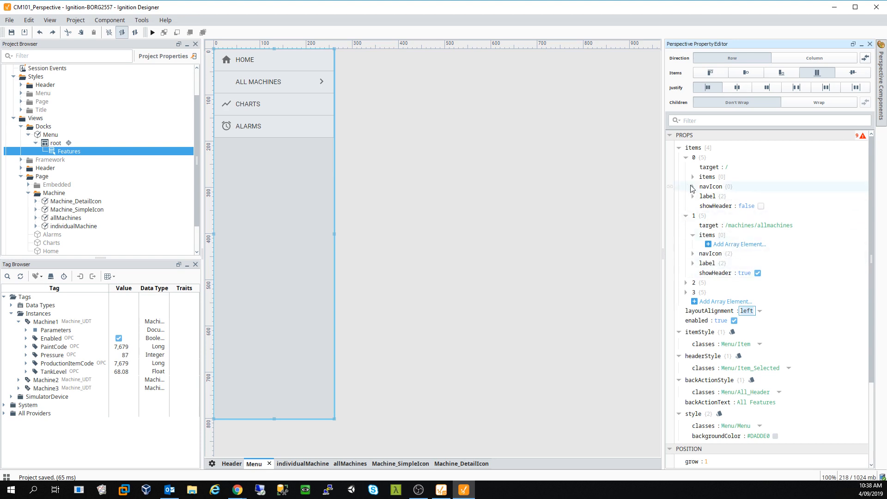
- Add a first submenu object with target '/', plus an extra value element
{"action": "left_click", "coordinate": [731, 245]}
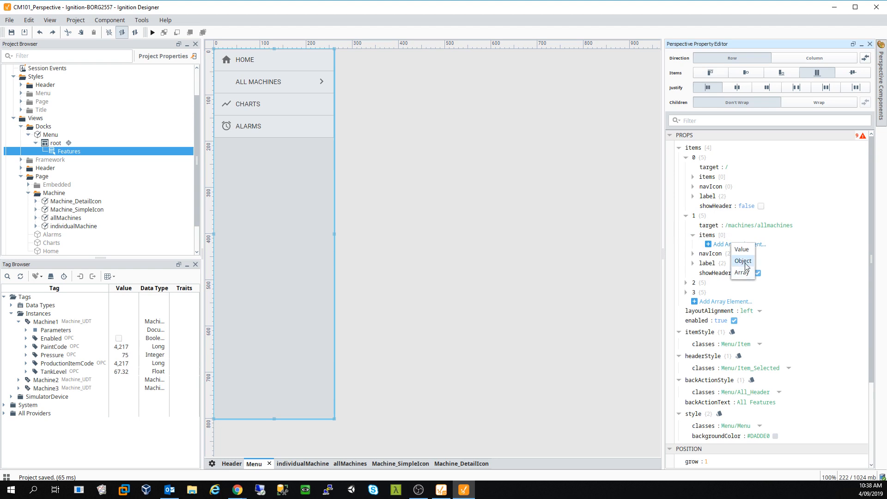
{"action": "left_click", "coordinate": [743, 260]}
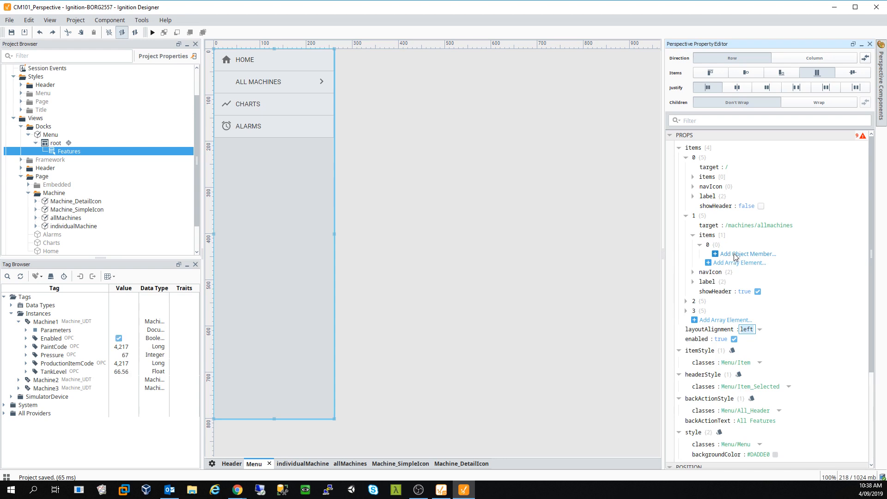
{"action": "left_click", "coordinate": [733, 254]}
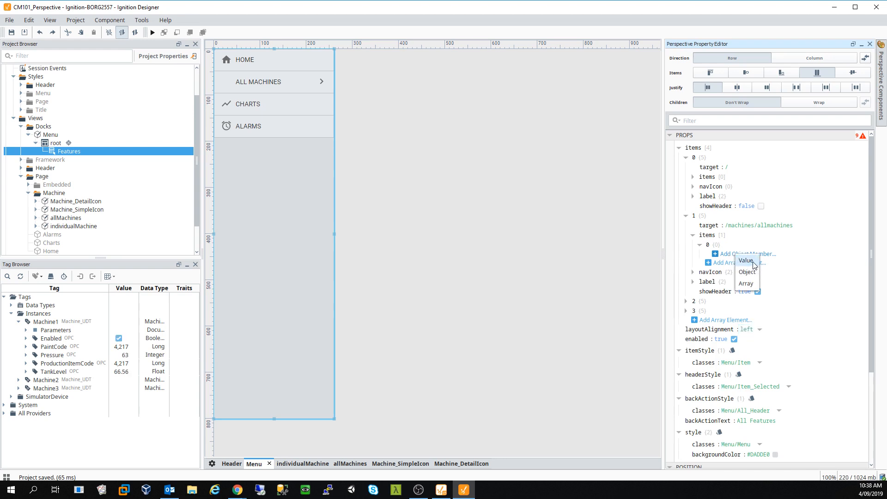
{"action": "left_click", "coordinate": [749, 261]}
{"action": "type", "text": "target"}
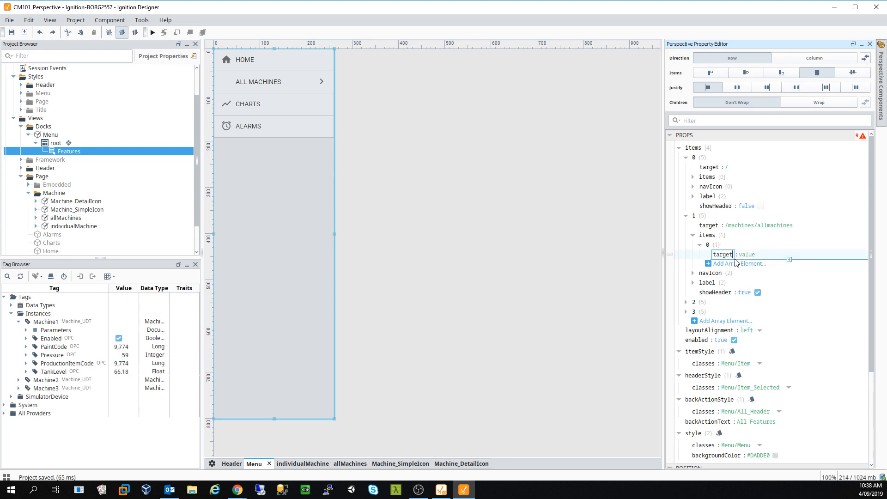
{"action": "key", "text": "Return"}
{"action": "type", "text": "/"}
{"action": "key", "text": "Return"}
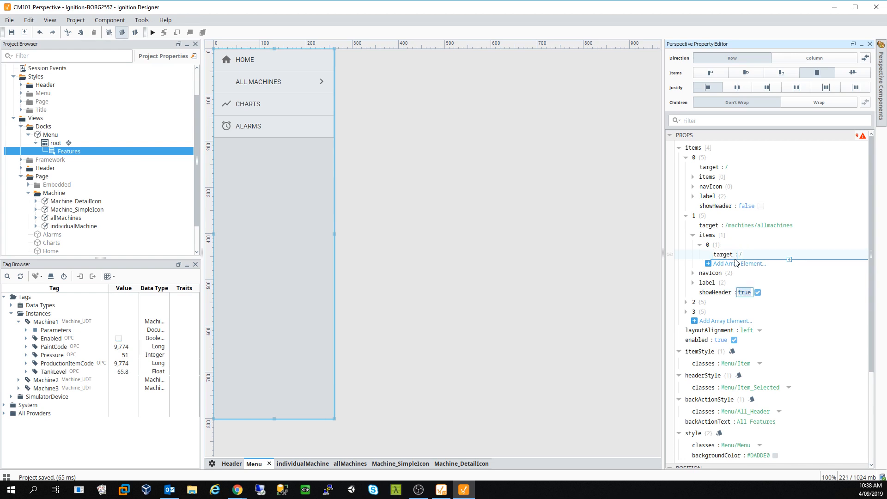
{"action": "left_click", "coordinate": [758, 264]}
{"action": "left_click", "coordinate": [769, 271]}
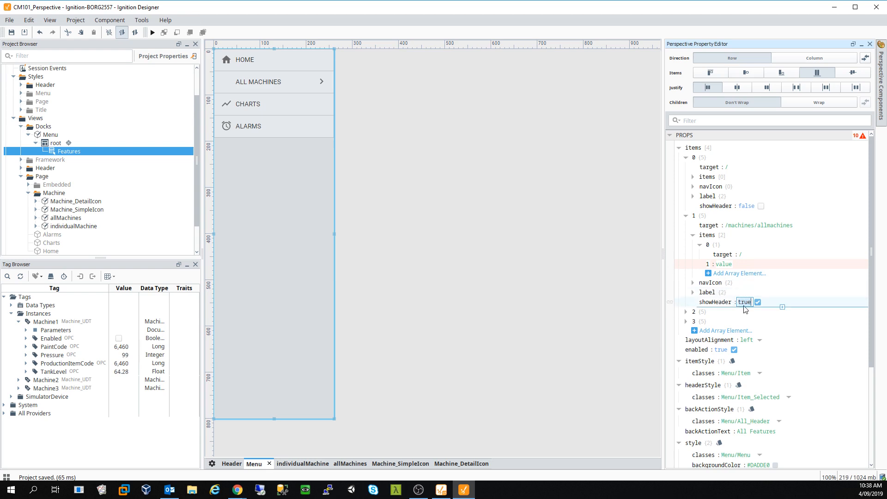
{"action": "left_click", "coordinate": [724, 264]}
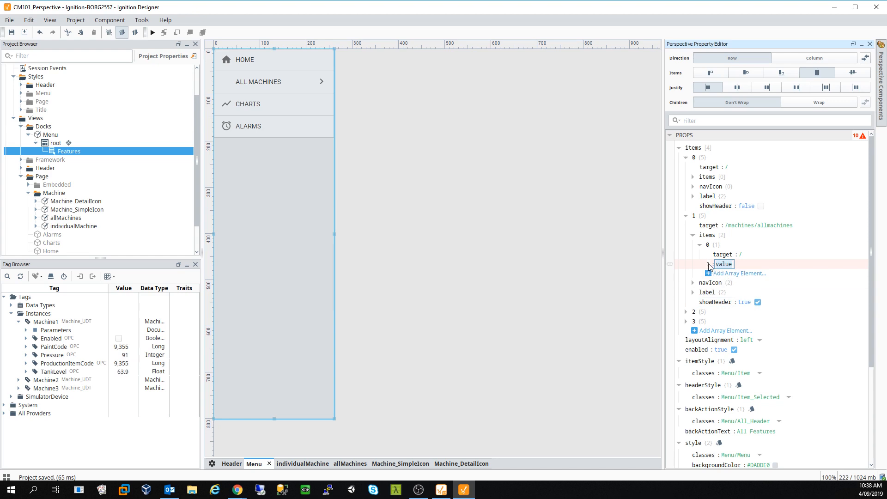
- Delete the stray value element and add an empty object as the second submenu entry
{"action": "right_click", "coordinate": [750, 265]}
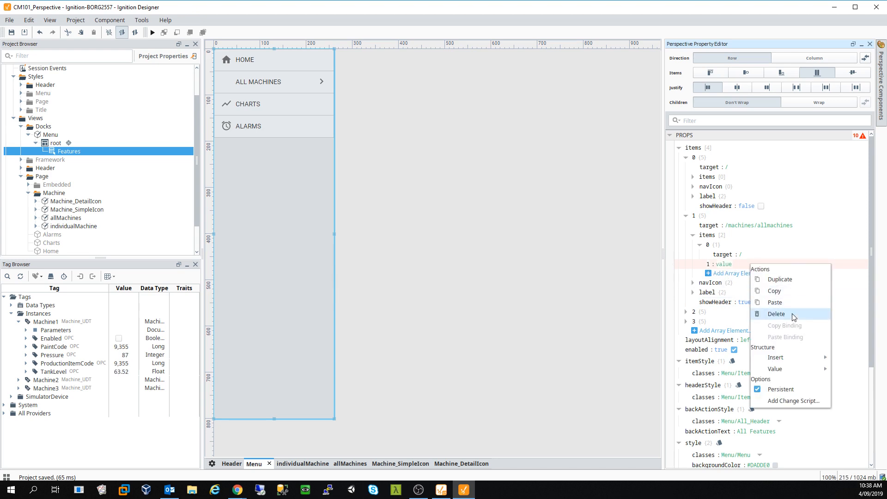
{"action": "left_click", "coordinate": [791, 315]}
{"action": "left_click", "coordinate": [732, 263]}
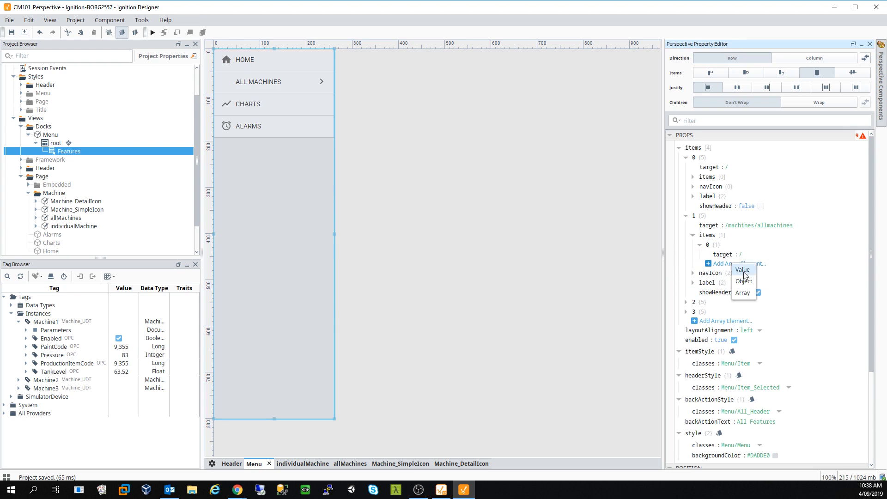
{"action": "left_click", "coordinate": [744, 282]}
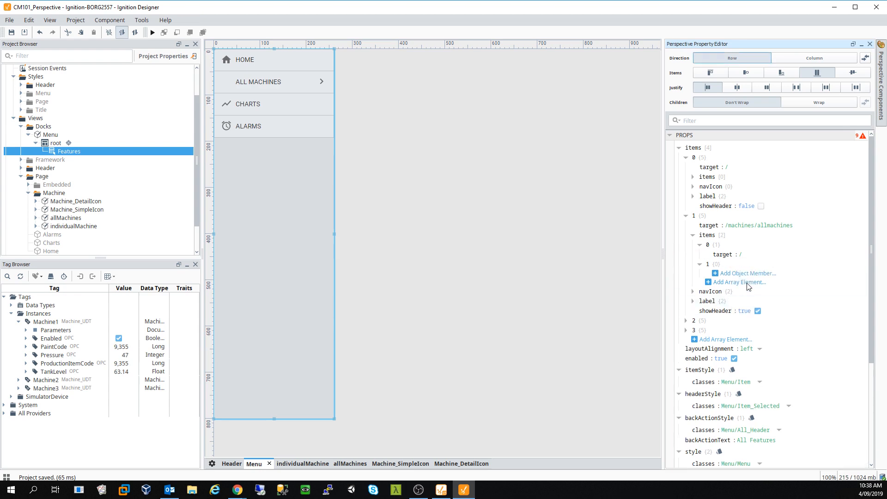
- Give the first submenu entry a 'label' object whose 'text' value is 'Label'
{"action": "right_click", "coordinate": [724, 255]}
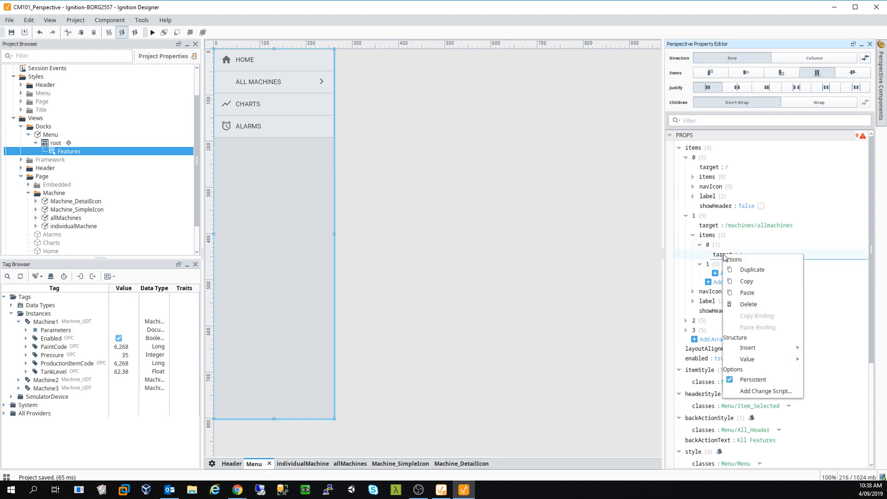
{"action": "left_click", "coordinate": [790, 261]}
{"action": "right_click", "coordinate": [789, 260]}
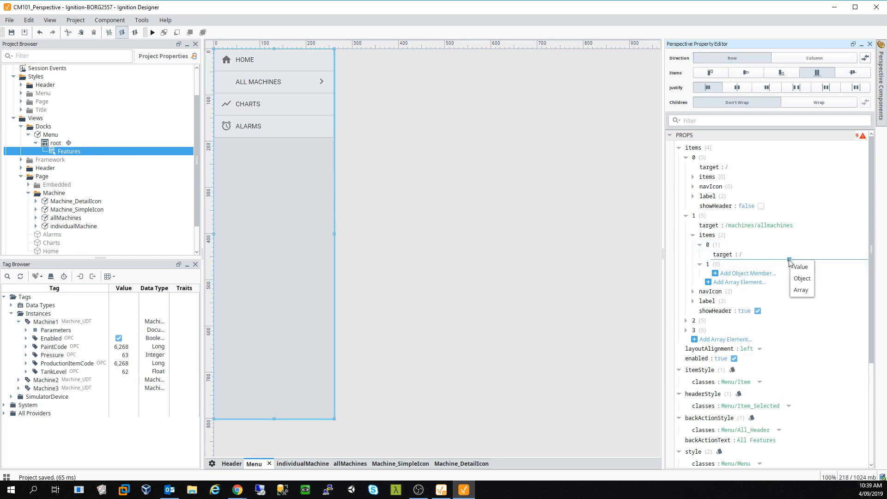
{"action": "left_click", "coordinate": [805, 282]}
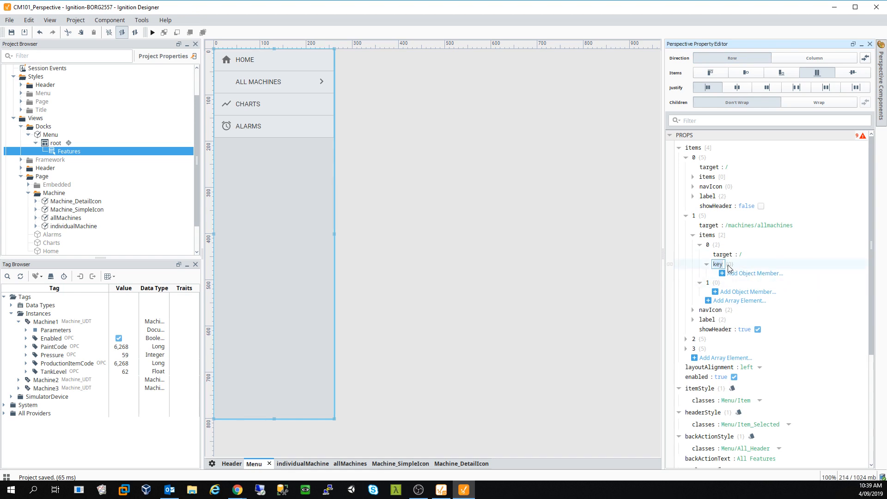
{"action": "type", "text": "label"}
{"action": "key", "text": "Tab"}
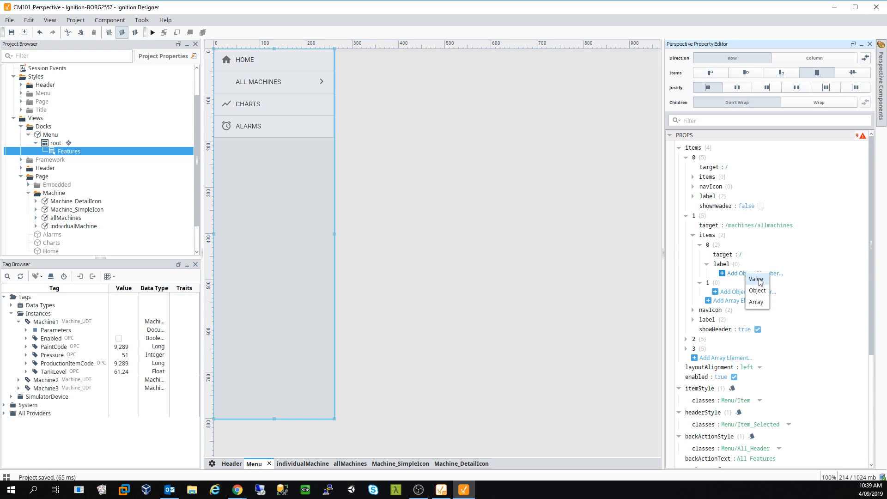
{"action": "left_click", "coordinate": [765, 279]}
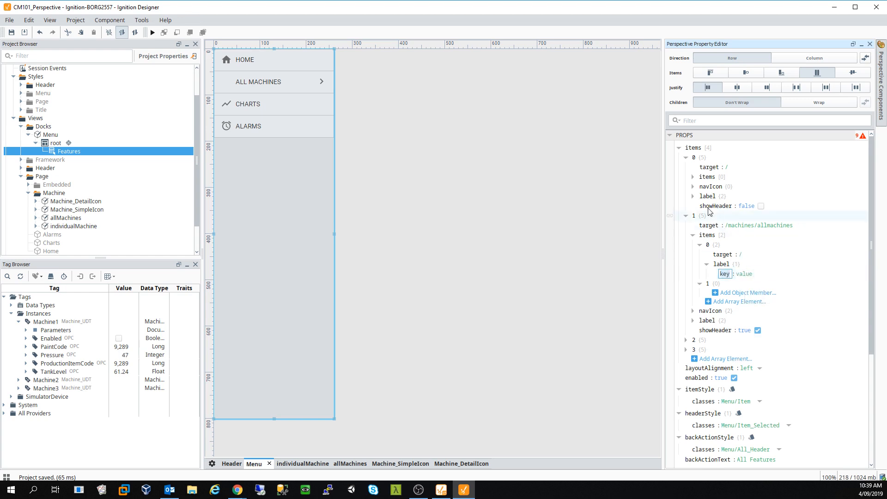
{"action": "left_click", "coordinate": [693, 196]}
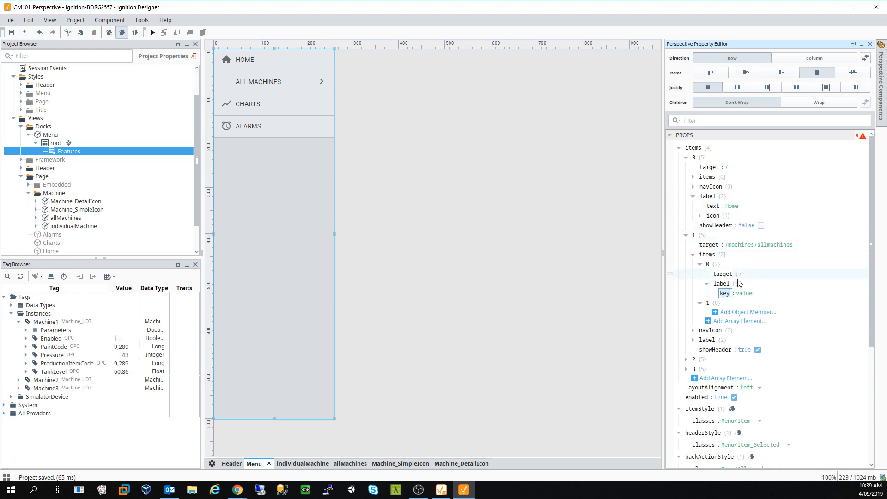
{"action": "type", "text": "text"}
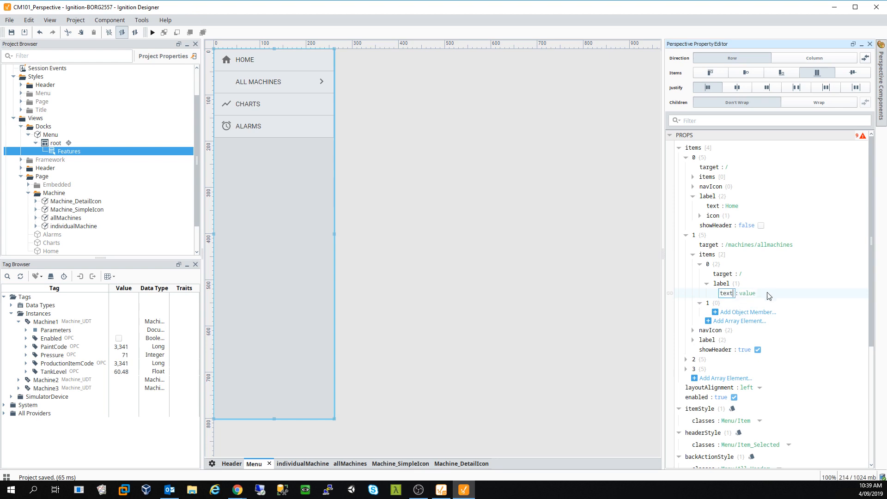
{"action": "left_click", "coordinate": [754, 294]}
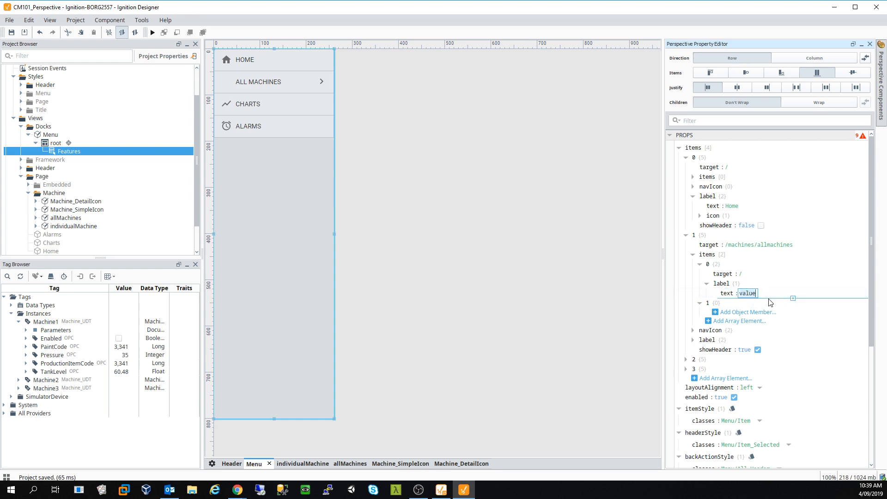
{"action": "type", "text": "Label"}
{"action": "key", "text": "Return"}
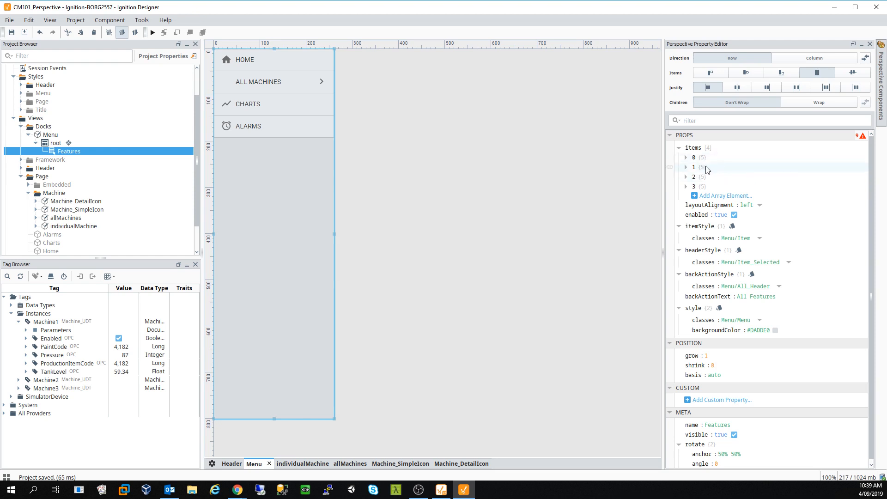
- Expand the ALL MACHINES entry and both submenu entries to review them
{"action": "left_click", "coordinate": [686, 168]}
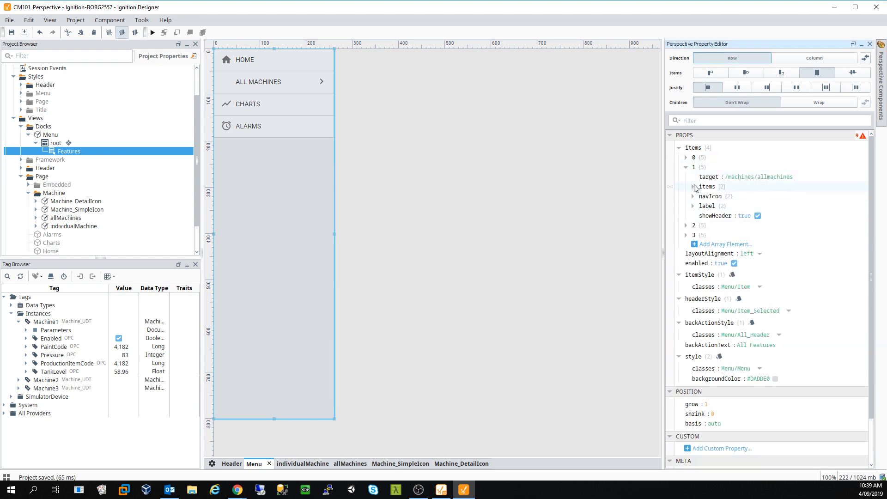
{"action": "left_click", "coordinate": [693, 187]}
{"action": "left_click", "coordinate": [700, 206]}
{"action": "left_click", "coordinate": [700, 197]}
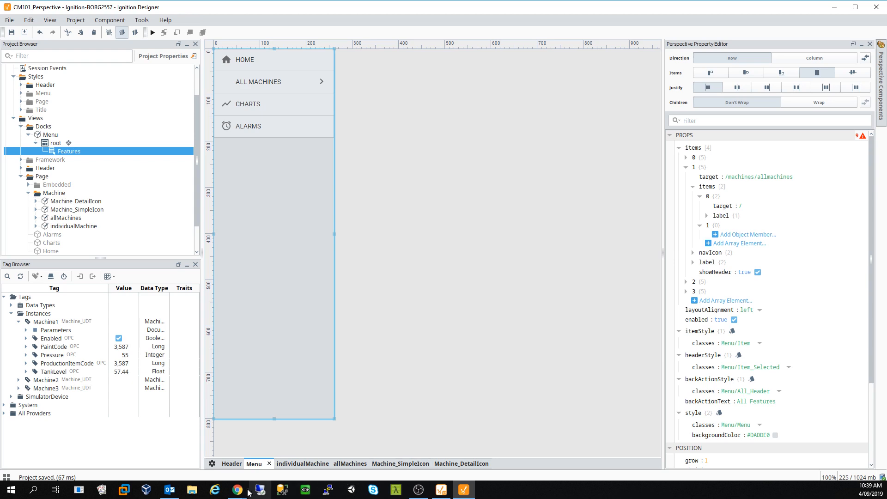
- Reload the Chrome client with F5 and browse the ALL MACHINES submenu, then return to the Designer
{"action": "mouse_move", "coordinate": [249, 492]}
{"action": "left_click", "coordinate": [259, 469]}
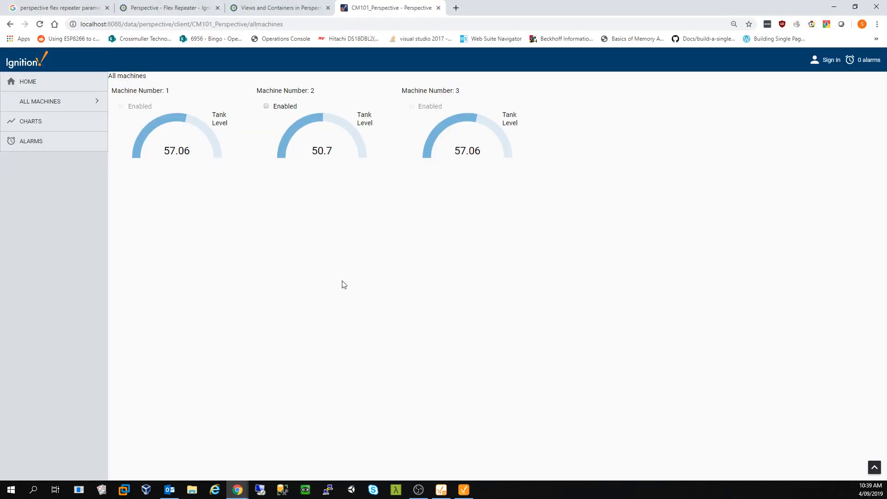
{"action": "key", "text": "F5"}
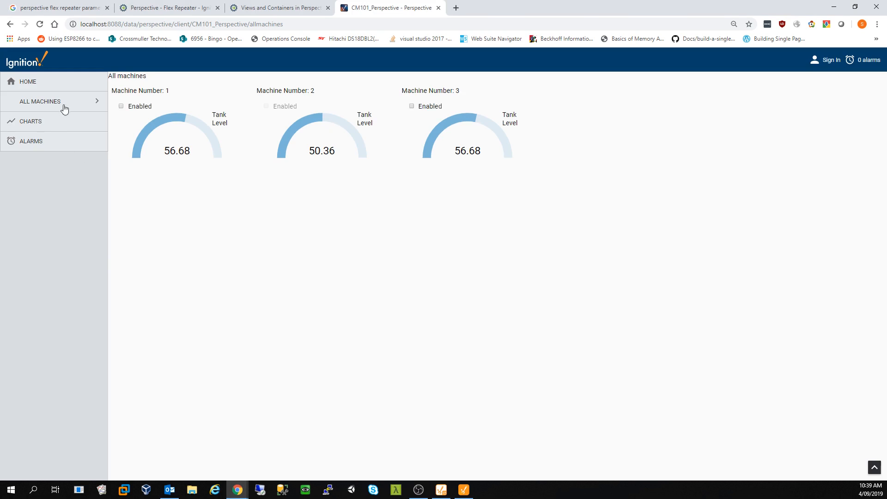
{"action": "left_click", "coordinate": [64, 106]}
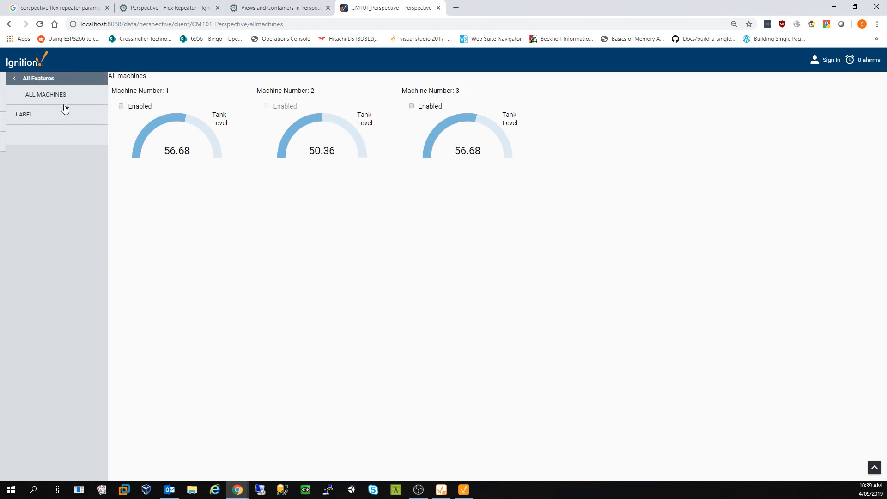
{"action": "left_click", "coordinate": [23, 118]}
{"action": "left_click", "coordinate": [23, 80]}
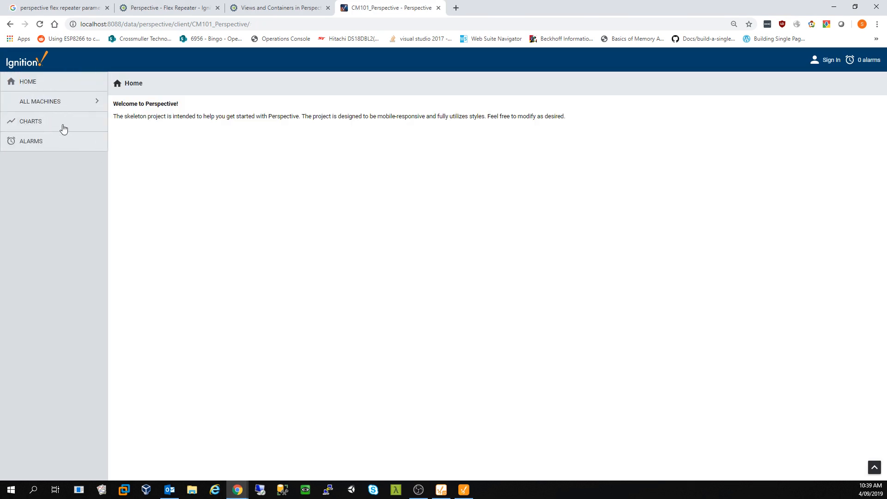
{"action": "left_click", "coordinate": [75, 98]}
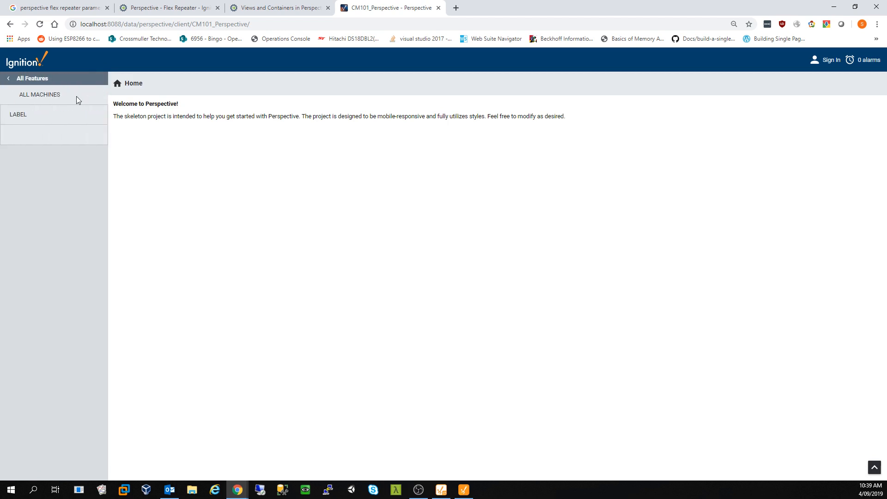
{"action": "left_click", "coordinate": [33, 81]}
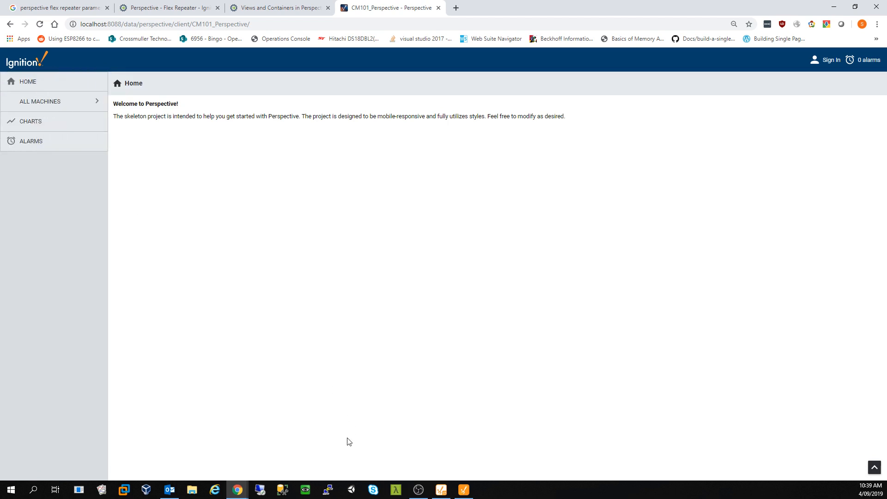
{"action": "left_click", "coordinate": [463, 490]}
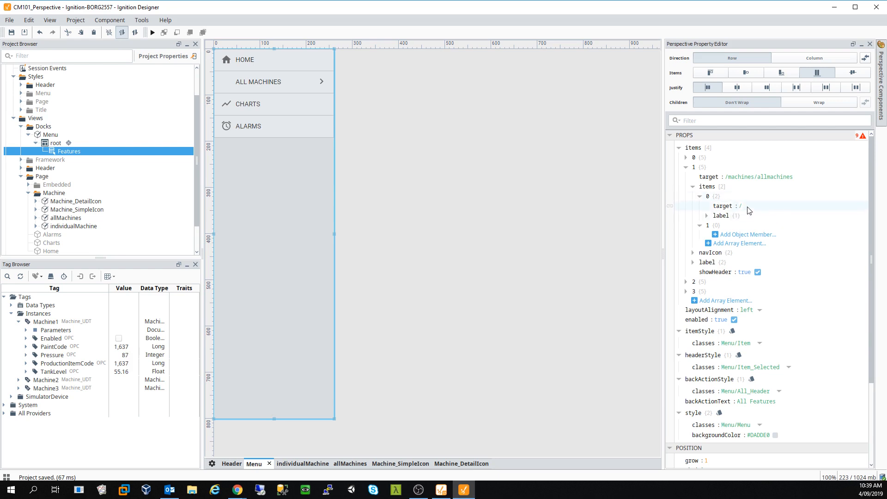
- Compare the first submenu entry's label text with the Home item's label and icon settings
{"action": "left_click", "coordinate": [700, 196]}
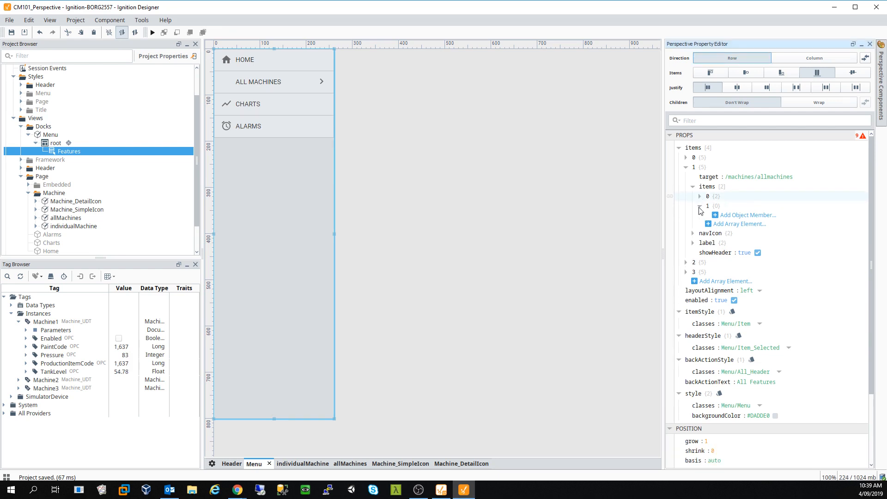
{"action": "left_click", "coordinate": [700, 206]}
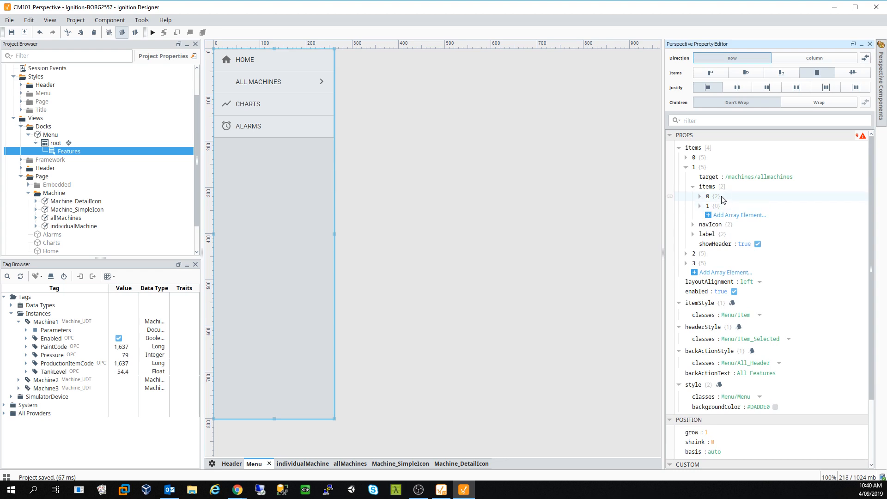
{"action": "right_click", "coordinate": [723, 199]}
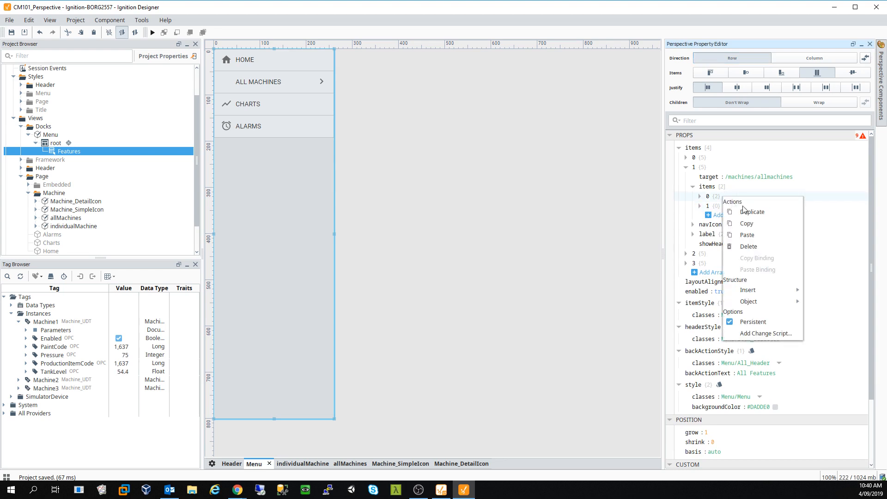
{"action": "left_click", "coordinate": [700, 196]}
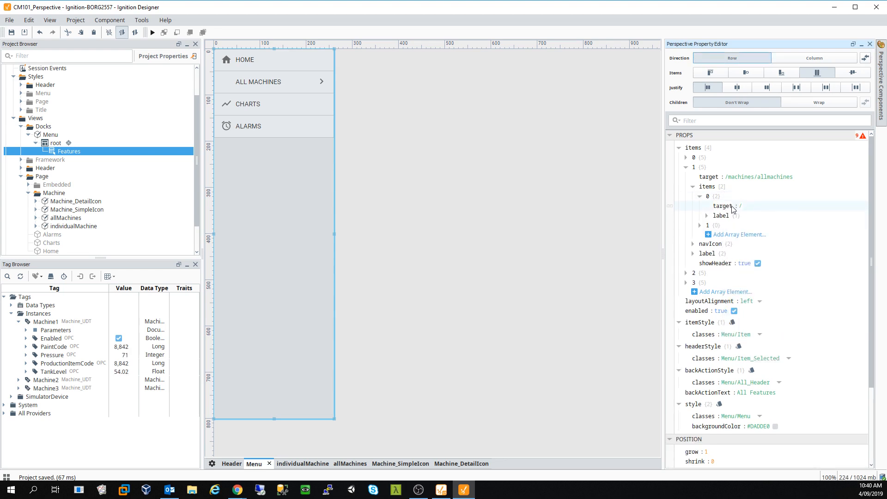
{"action": "left_click", "coordinate": [707, 216]}
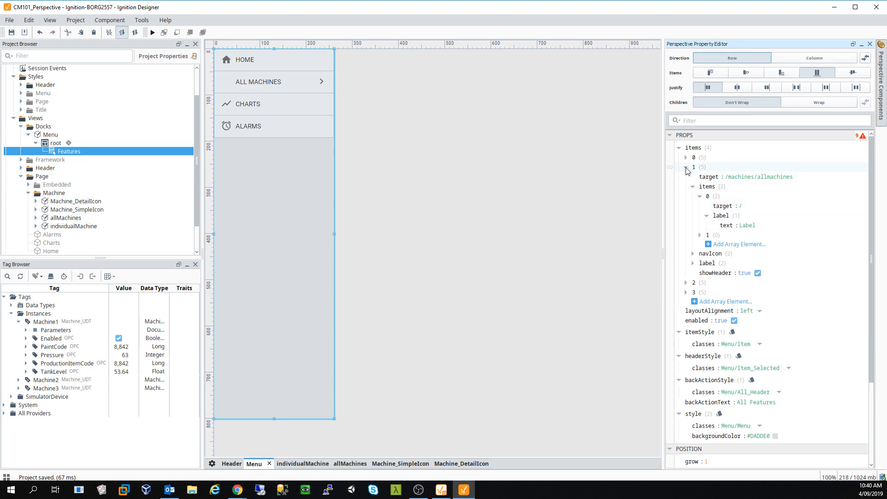
{"action": "left_click", "coordinate": [686, 158]}
{"action": "left_click", "coordinate": [693, 196]}
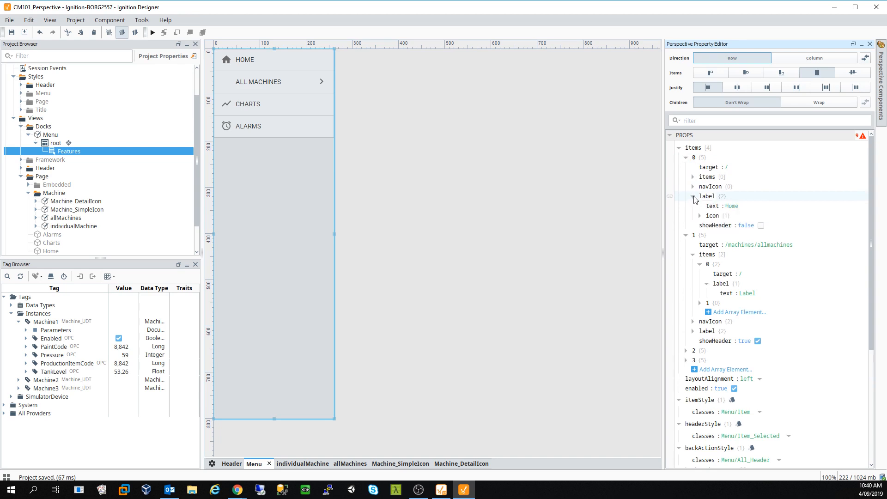
{"action": "left_click", "coordinate": [699, 216]}
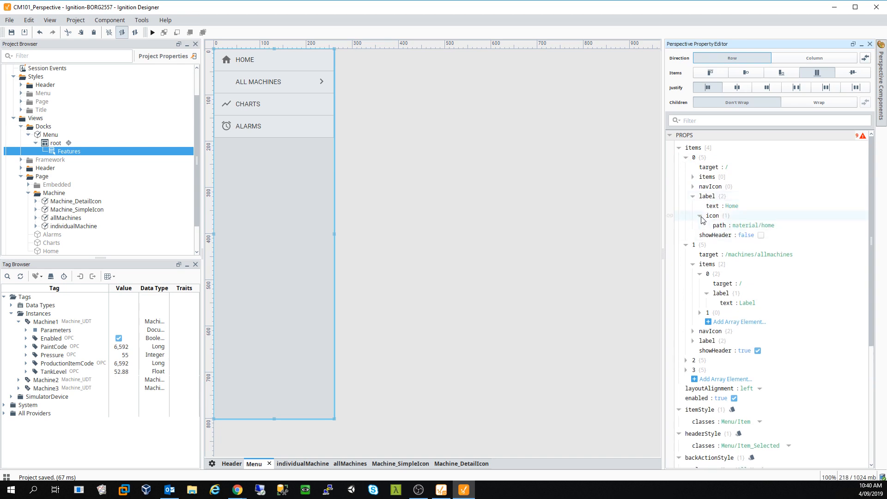
{"action": "left_click", "coordinate": [700, 217]}
{"action": "left_click", "coordinate": [693, 196]}
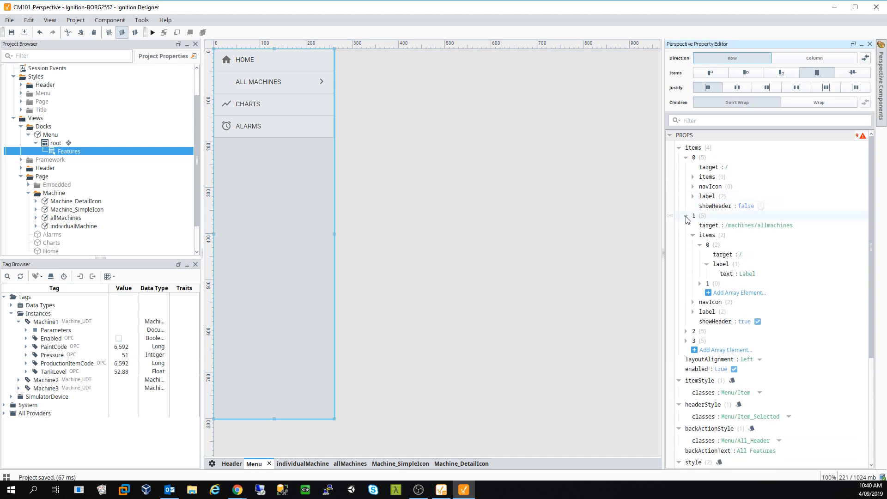
{"action": "left_click", "coordinate": [700, 245]}
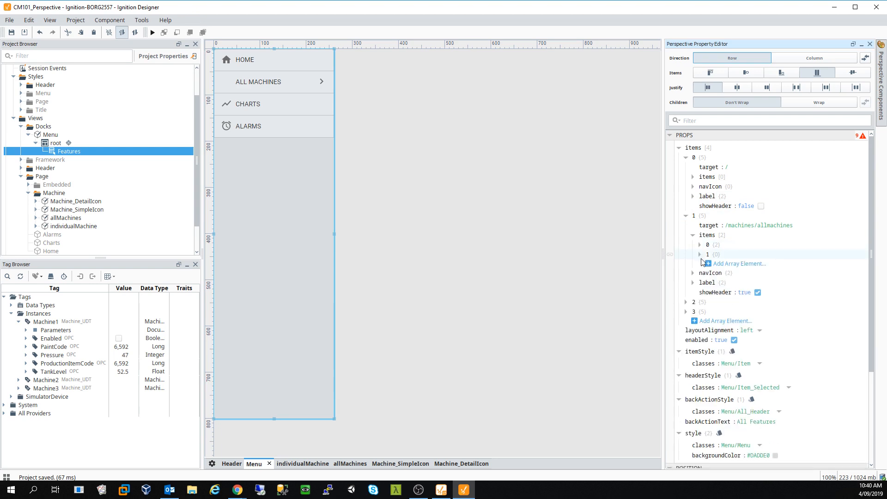
- Delete the empty second entry from the ALL MACHINES submenu
{"action": "left_click", "coordinate": [700, 255]}
{"action": "right_click", "coordinate": [718, 255]}
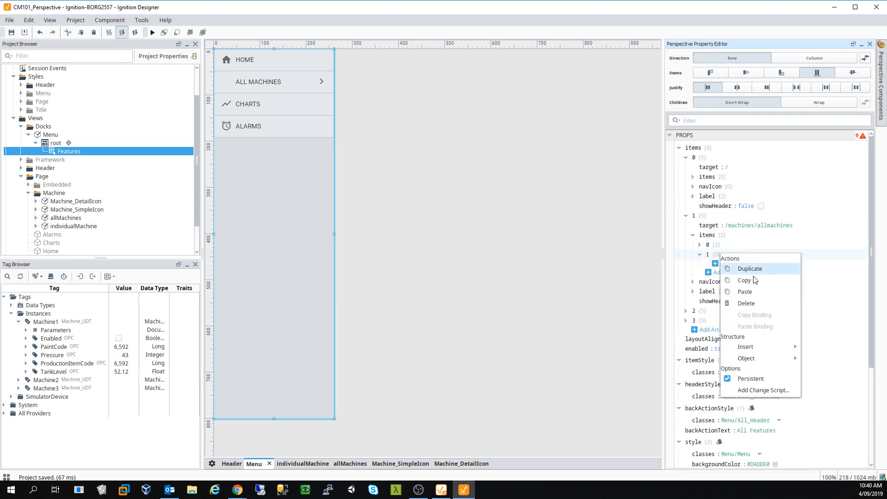
{"action": "left_click", "coordinate": [747, 303]}
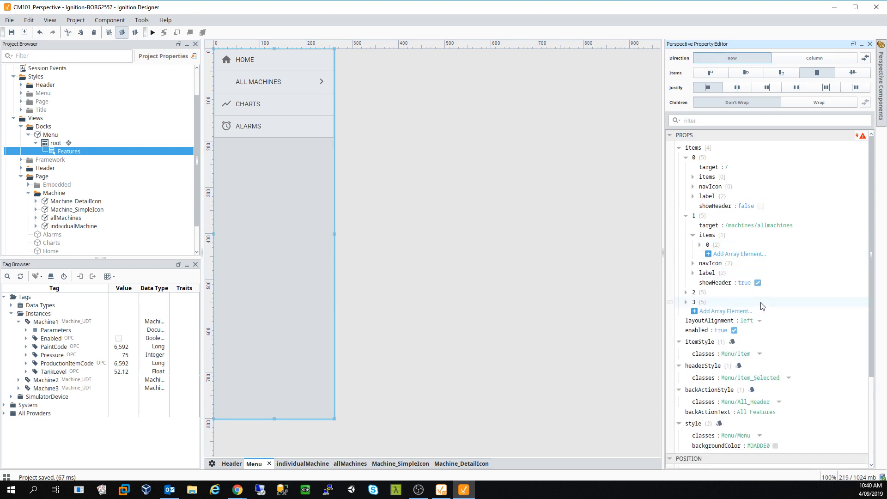
{"action": "right_click", "coordinate": [720, 248]}
- Duplicate the '/' Label submenu entry three times for four entries, then collapse them
{"action": "left_click", "coordinate": [746, 259]}
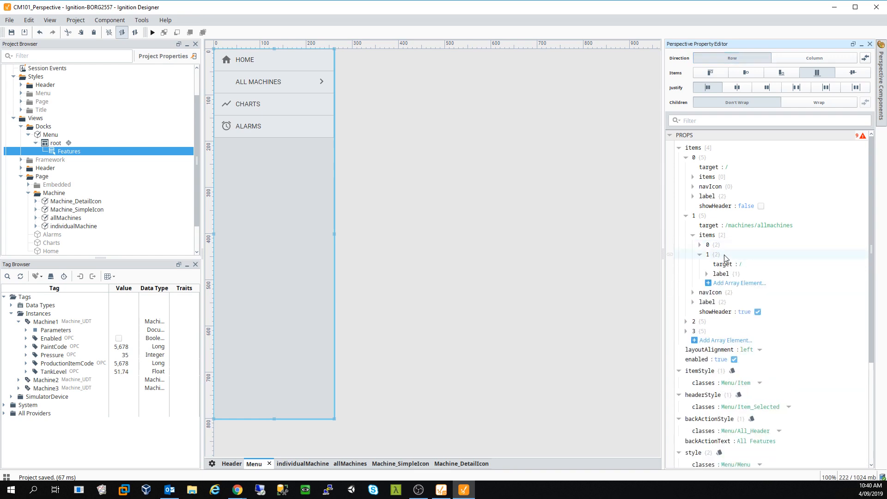
{"action": "right_click", "coordinate": [725, 258]}
{"action": "left_click", "coordinate": [754, 272]}
{"action": "right_click", "coordinate": [730, 258]}
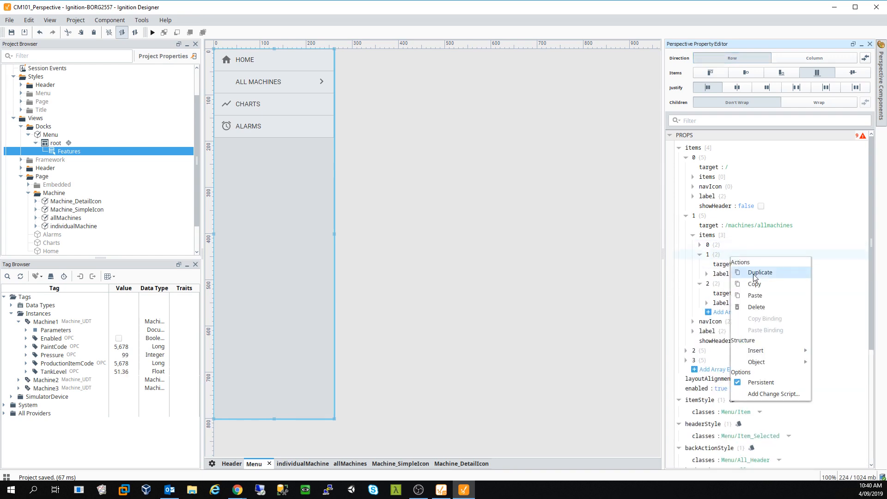
{"action": "left_click", "coordinate": [755, 272]}
{"action": "left_click", "coordinate": [699, 255]}
{"action": "left_click", "coordinate": [700, 265]}
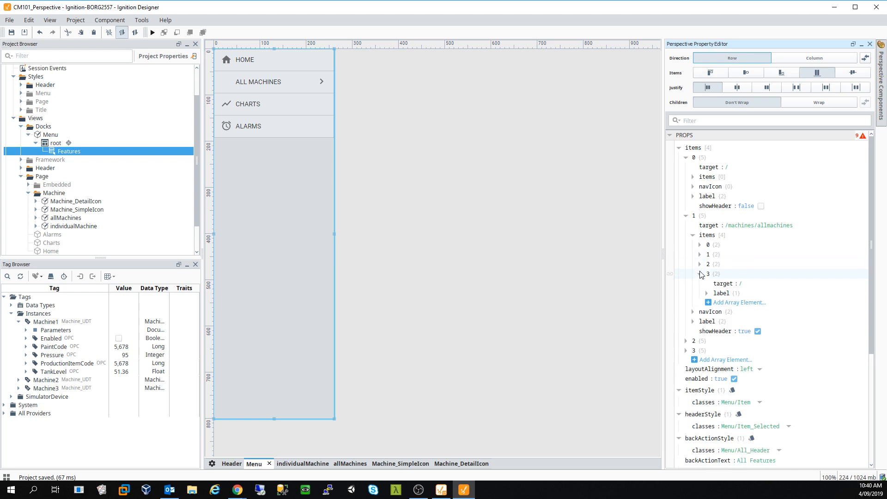
{"action": "left_click", "coordinate": [700, 274]}
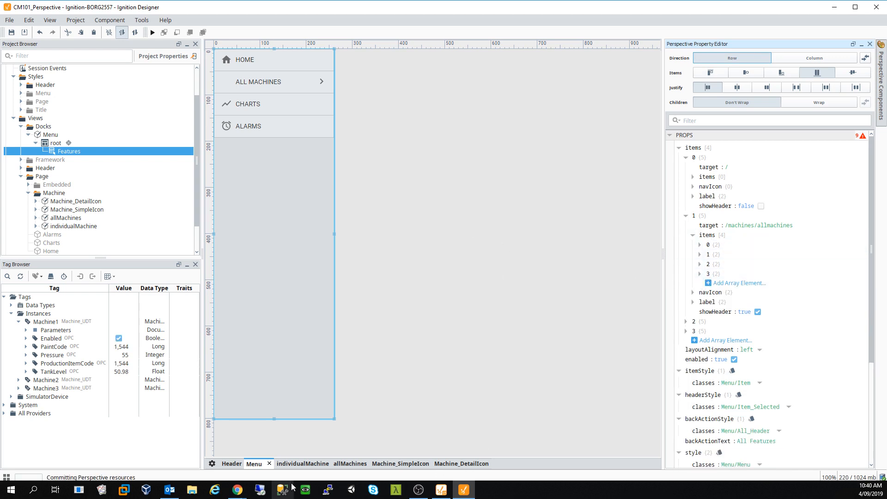
- In the Chrome client, check that ALL MACHINES lists four LABEL entries, then return to the Designer
{"action": "mouse_move", "coordinate": [237, 490]}
{"action": "left_click", "coordinate": [268, 459]}
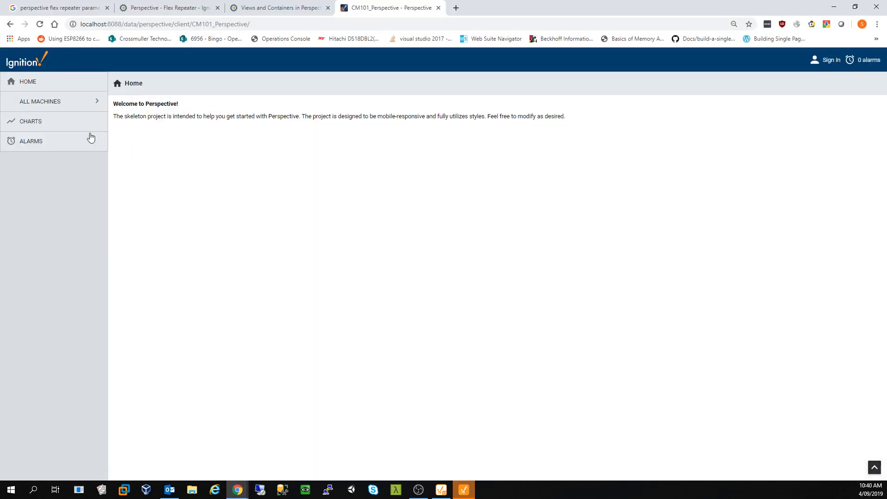
{"action": "left_click", "coordinate": [62, 106]}
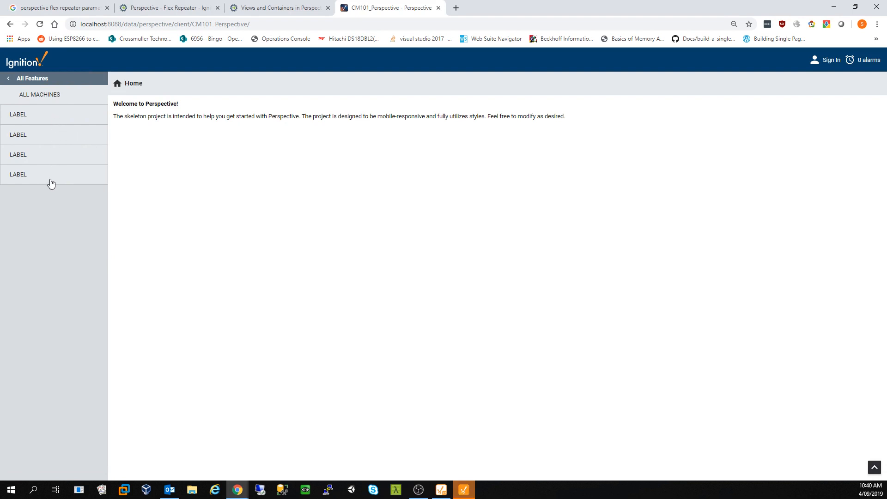
{"action": "left_click", "coordinate": [11, 81]}
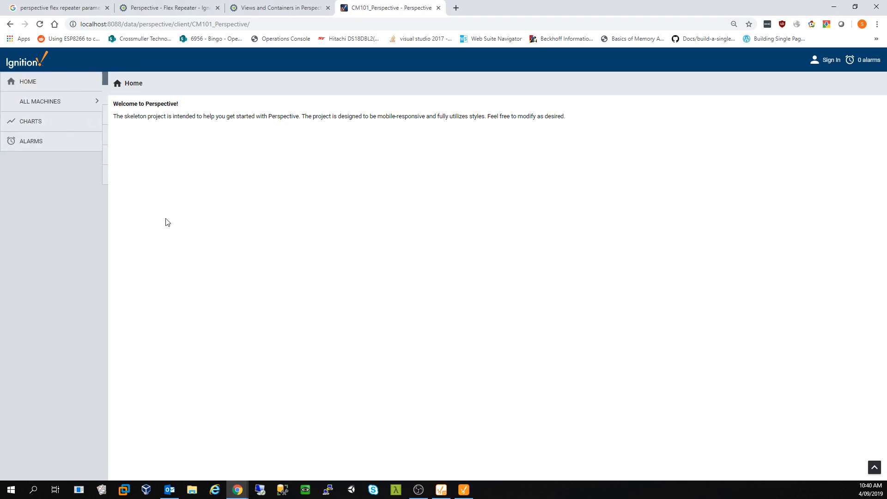
{"action": "left_click", "coordinate": [472, 488]}
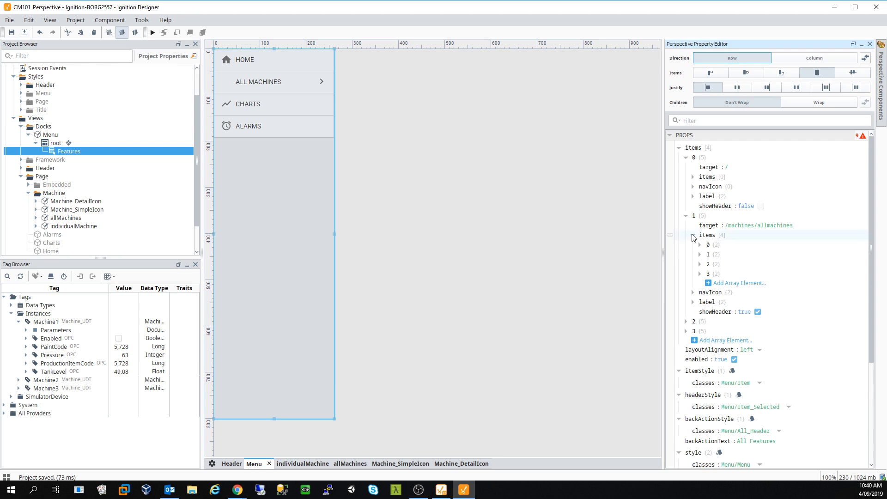
- Relabel the first two submenu entries 'Machine 1' and 'Machine 2'
{"action": "left_click", "coordinate": [700, 245]}
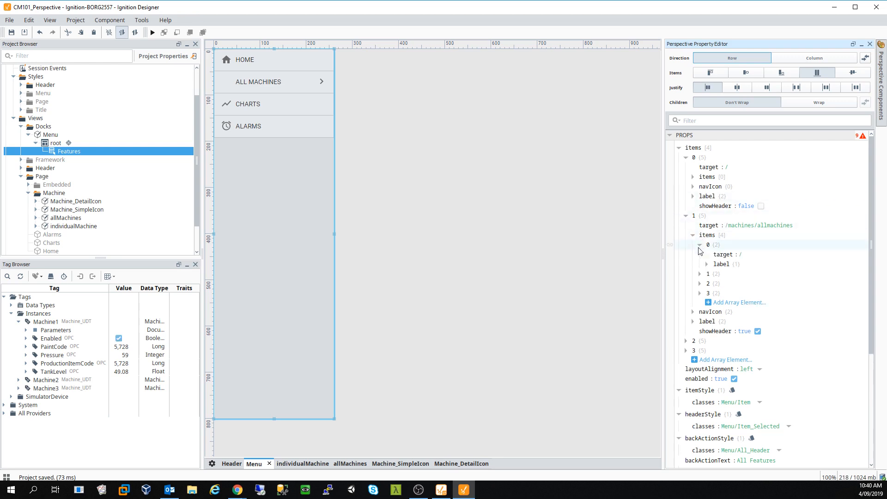
{"action": "left_click", "coordinate": [707, 265]}
{"action": "left_click", "coordinate": [754, 274]}
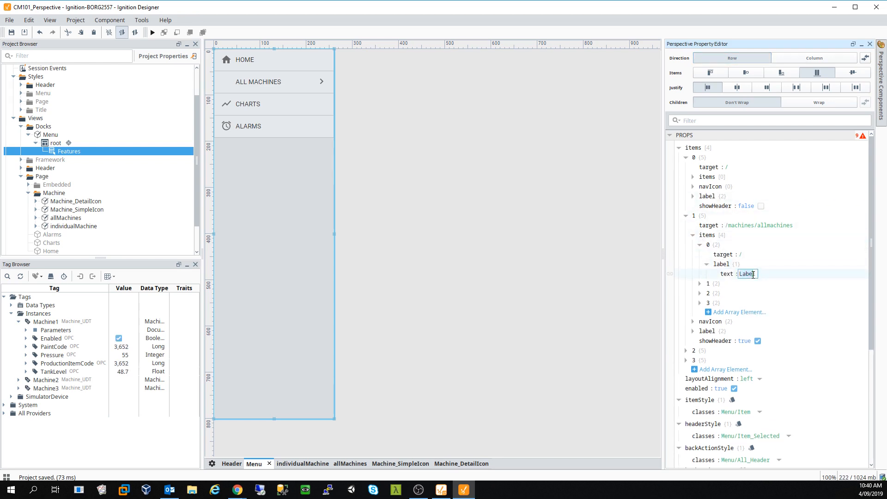
{"action": "left_click_drag", "start_coordinate": [758, 274], "coordinate": [735, 276]}
{"action": "type", "text": "Machine 1"}
{"action": "left_click", "coordinate": [700, 283]}
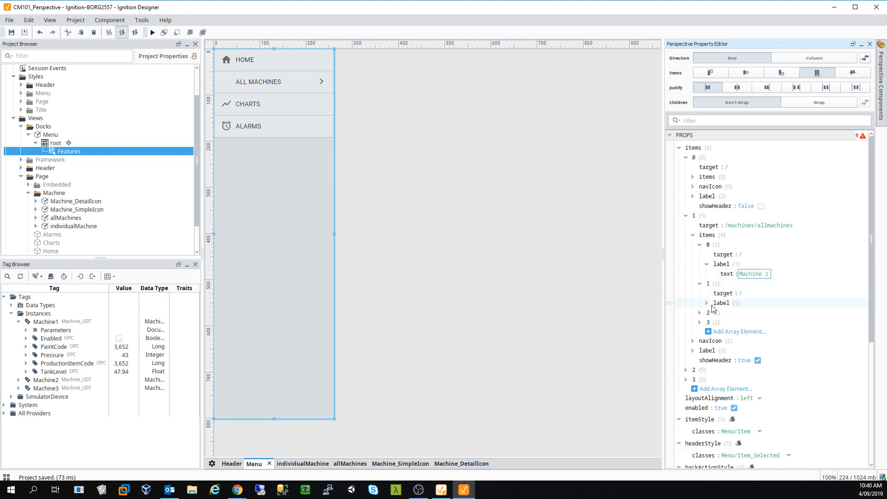
{"action": "left_click", "coordinate": [707, 303]}
{"action": "left_click", "coordinate": [749, 313]}
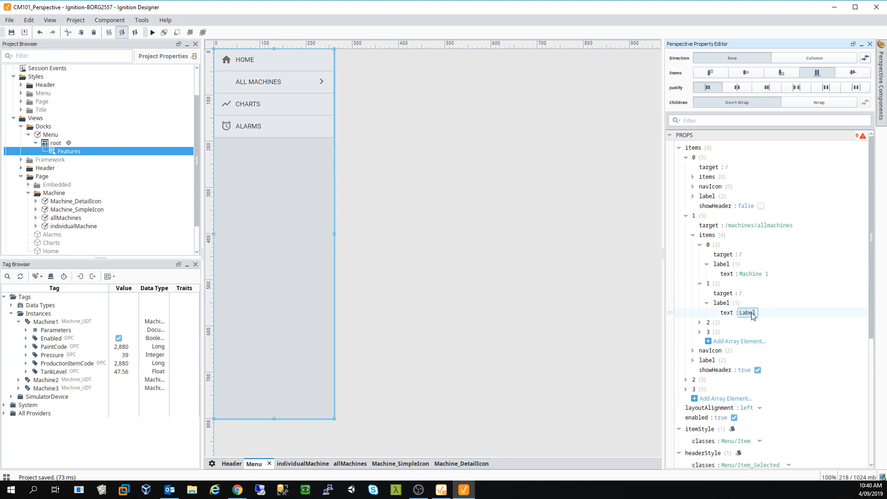
{"action": "type", "text": "Machine 2"}
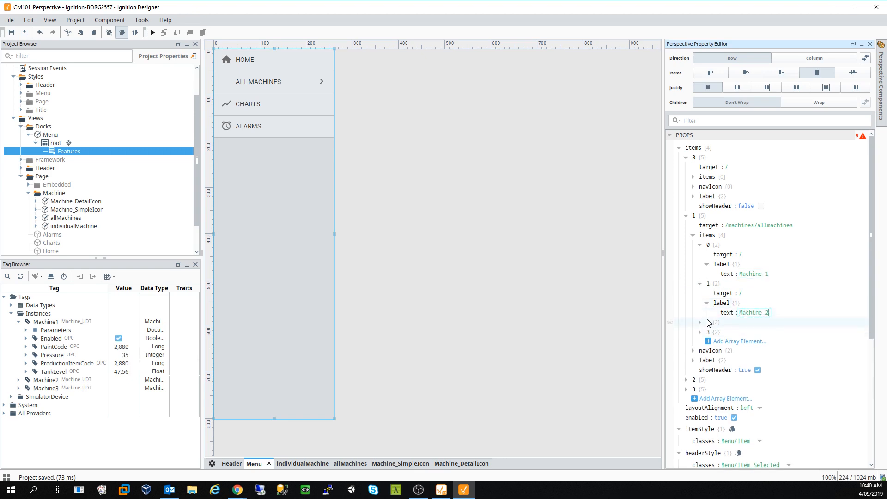
- Relabel the third and fourth entries 'Machine 3' and 'Machine 4', then save with Ctrl+S
{"action": "left_click", "coordinate": [700, 322]}
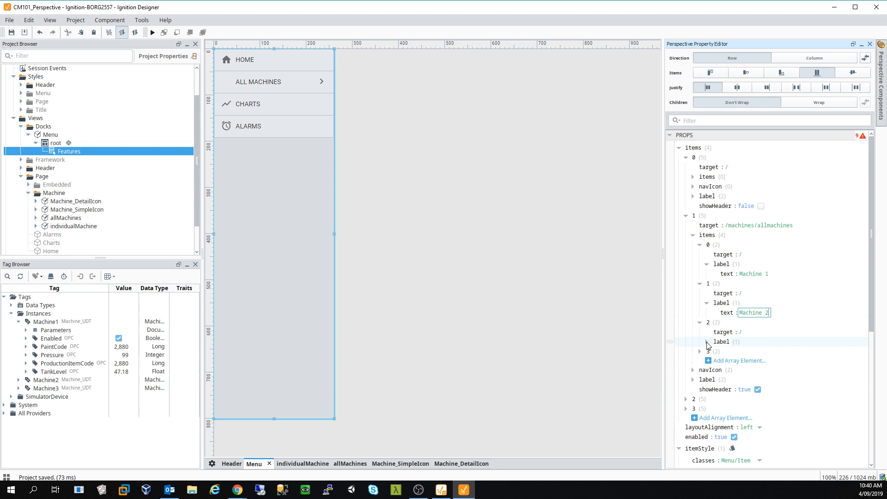
{"action": "left_click", "coordinate": [707, 343]}
{"action": "left_click", "coordinate": [749, 352]}
{"action": "type", "text": "Mach"}
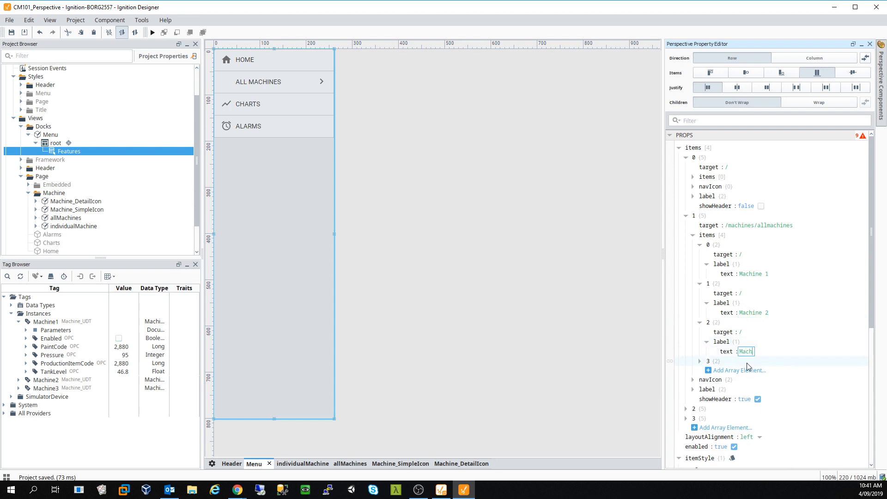
{"action": "type", "text": "ine 3"}
{"action": "left_click", "coordinate": [700, 361]}
{"action": "scroll", "coordinate": [702, 356], "scroll_direction": "down", "scroll_amount": 3}
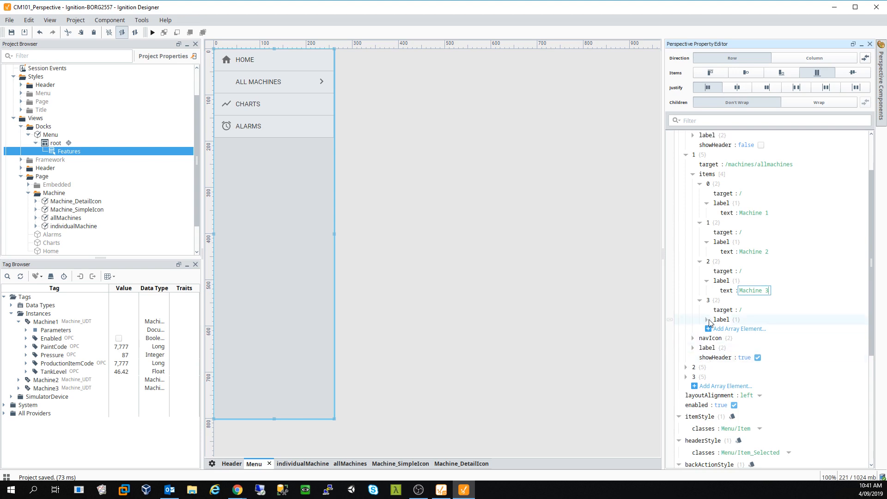
{"action": "left_click", "coordinate": [707, 319]}
{"action": "left_click", "coordinate": [749, 329]}
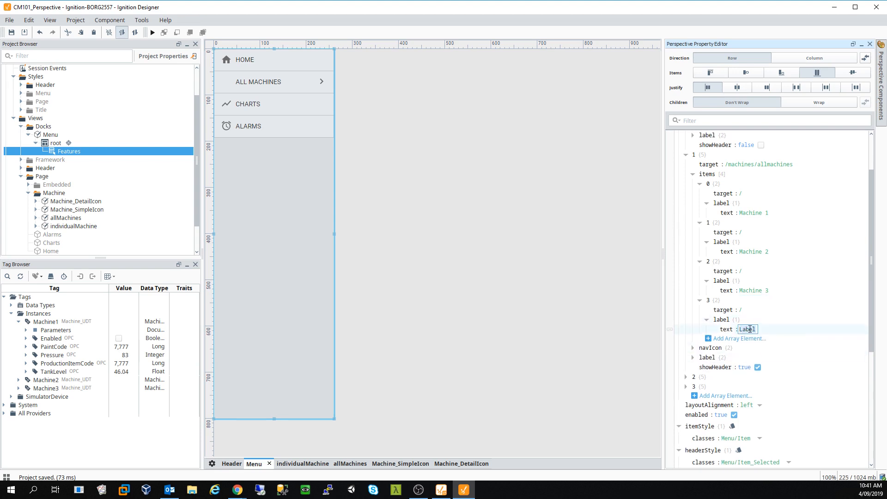
{"action": "type", "text": "Machine 5"}
{"action": "key", "text": "BackSpace"}
{"action": "left_click", "coordinate": [533, 270]}
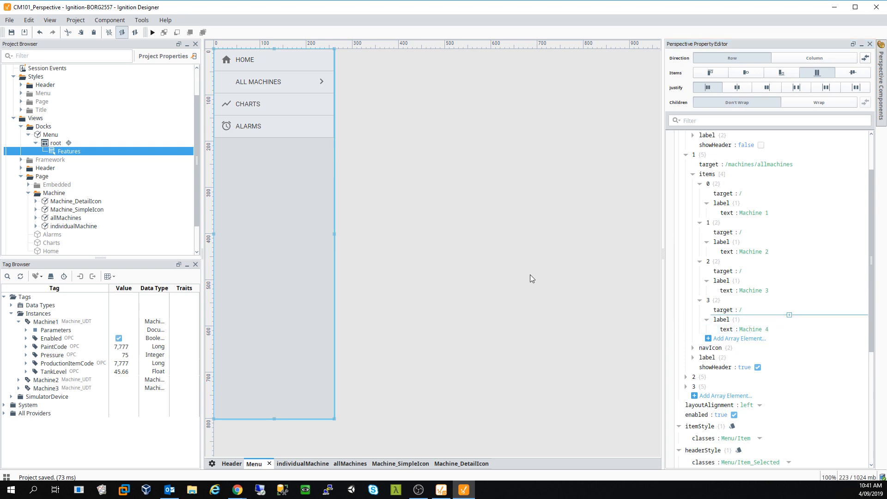
{"action": "key", "text": "ctrl+s"}
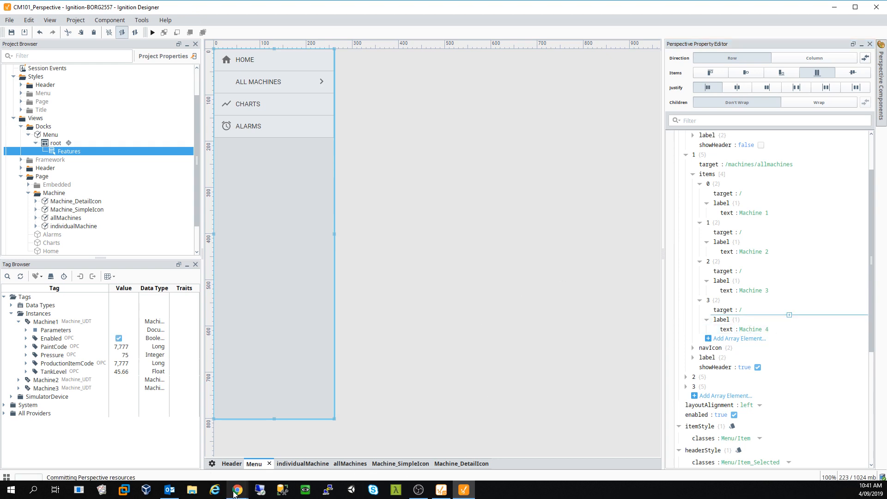
- In the running Chrome session, confirm ALL MACHINES lists Machine 1 to Machine 4, then go back
{"action": "mouse_move", "coordinate": [235, 493]}
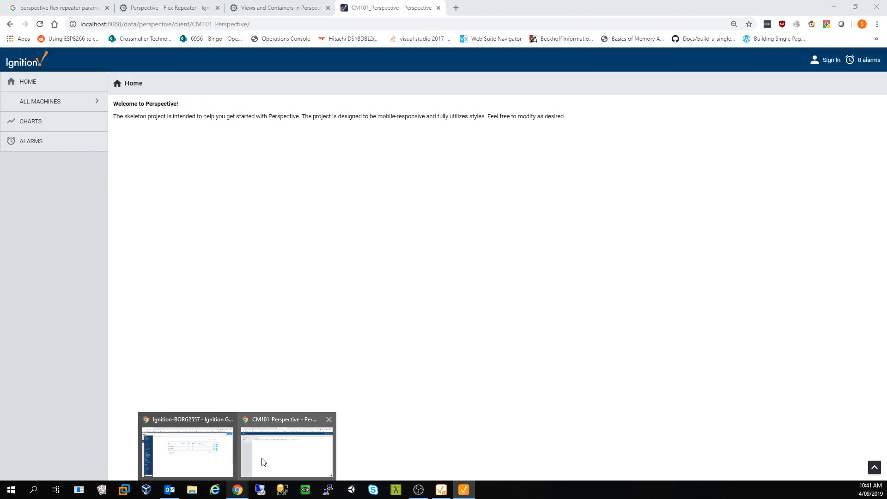
{"action": "left_click", "coordinate": [263, 461]}
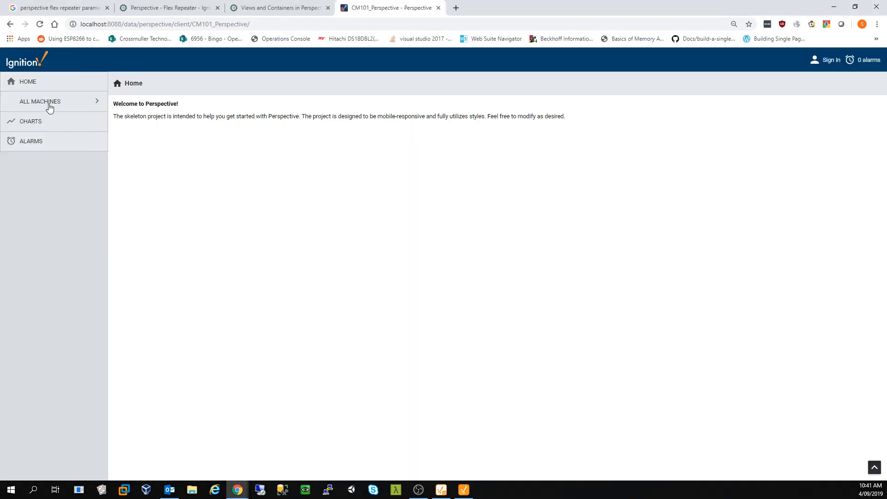
{"action": "left_click", "coordinate": [50, 106]}
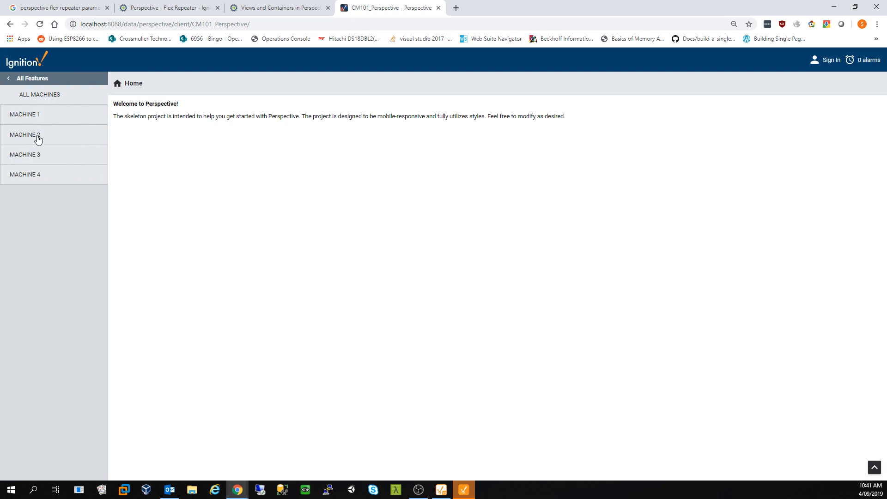
{"action": "left_click", "coordinate": [15, 80]}
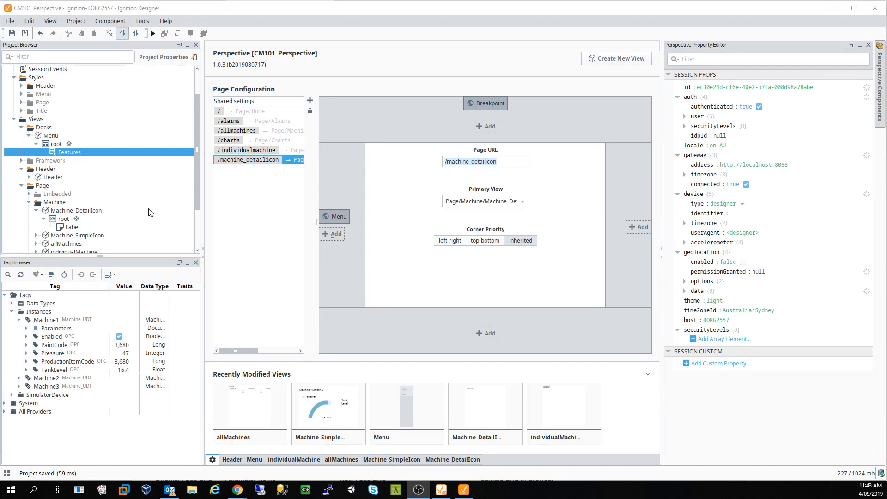
- Change the detail page URL to /machine_detailicon/:MachineNumber, save the project, and reopen the Menu view
{"action": "left_click", "coordinate": [506, 161]}
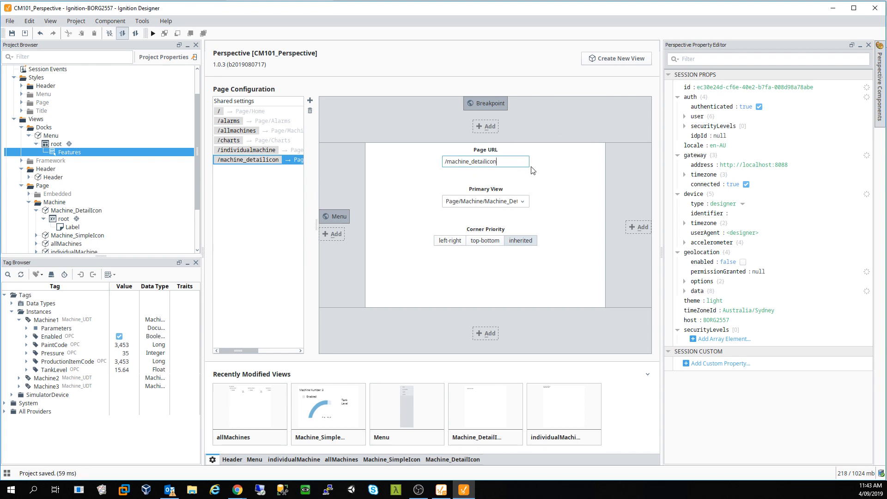
{"action": "type", "text": "/:Machine"}
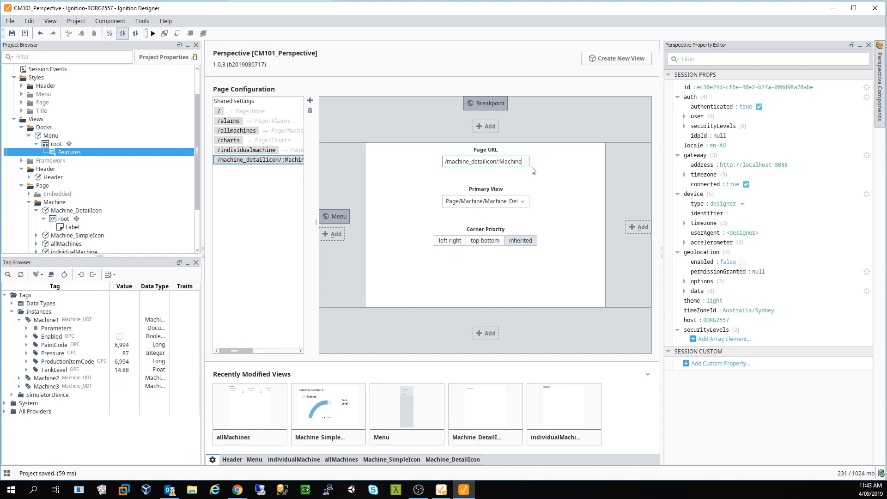
{"action": "type", "text": "Number"}
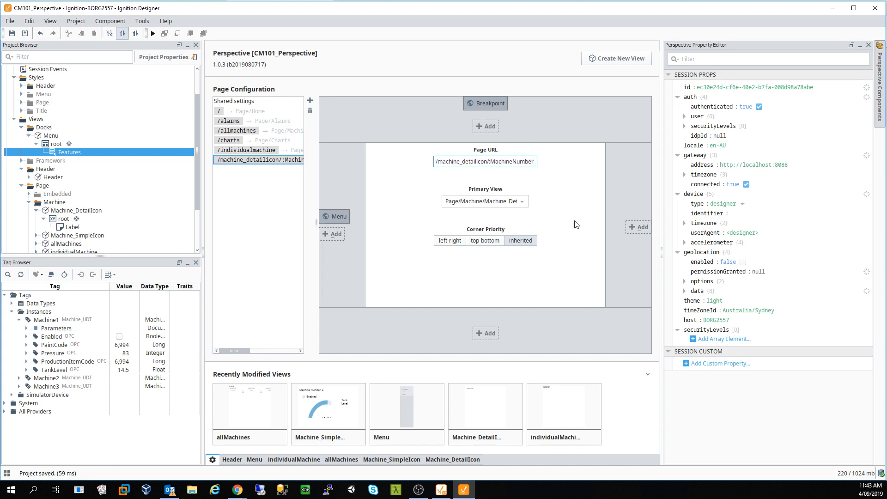
{"action": "left_click", "coordinate": [12, 34]}
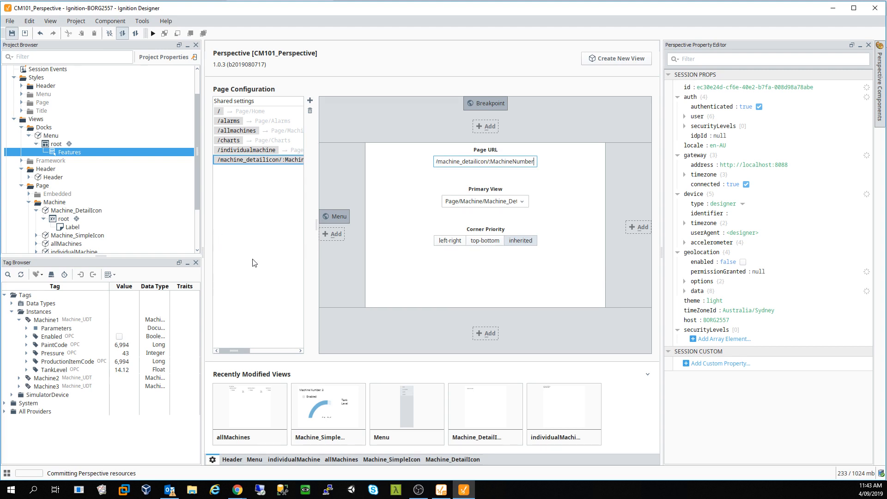
{"action": "left_click", "coordinate": [254, 460]}
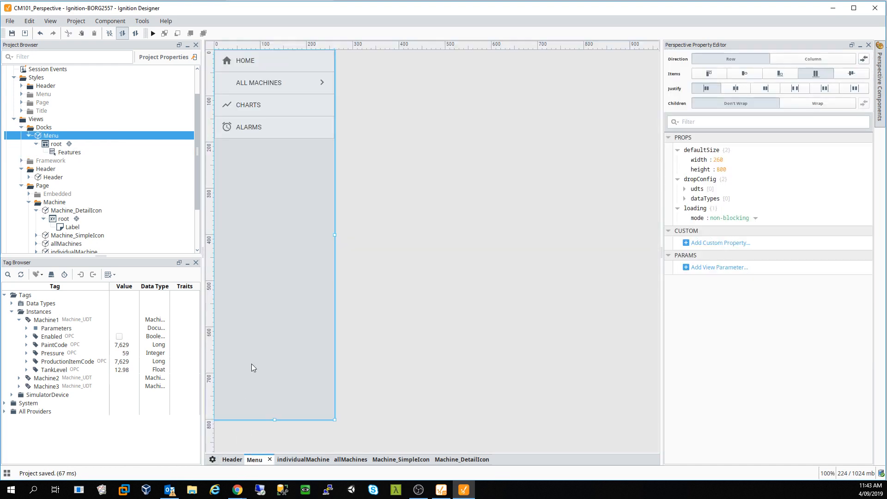
{"action": "mouse_move", "coordinate": [238, 492]}
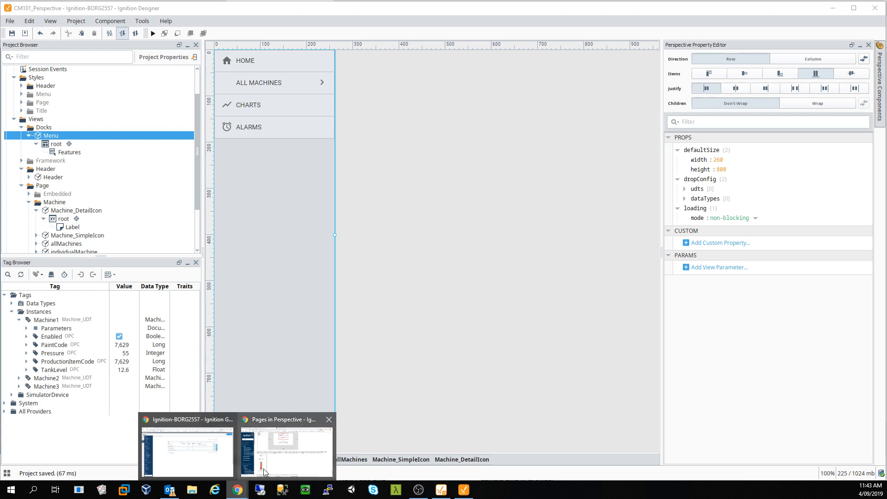
{"action": "left_click", "coordinate": [287, 446]}
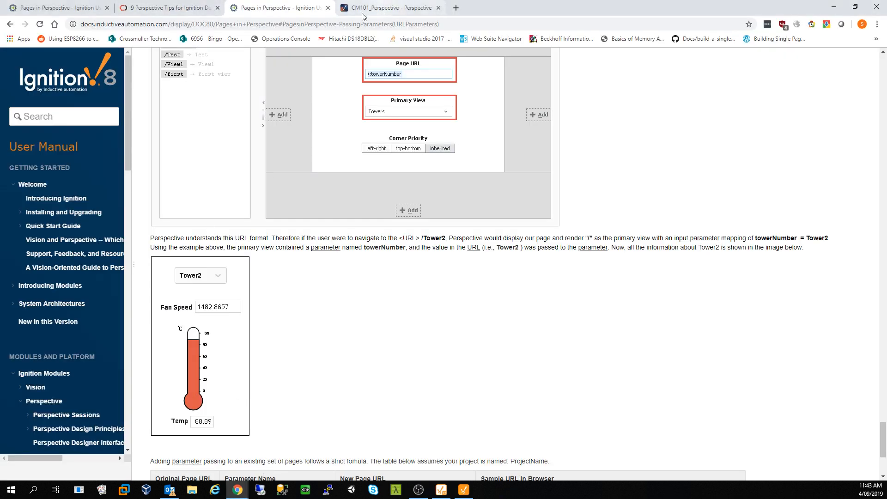
{"action": "left_click", "coordinate": [77, 8]}
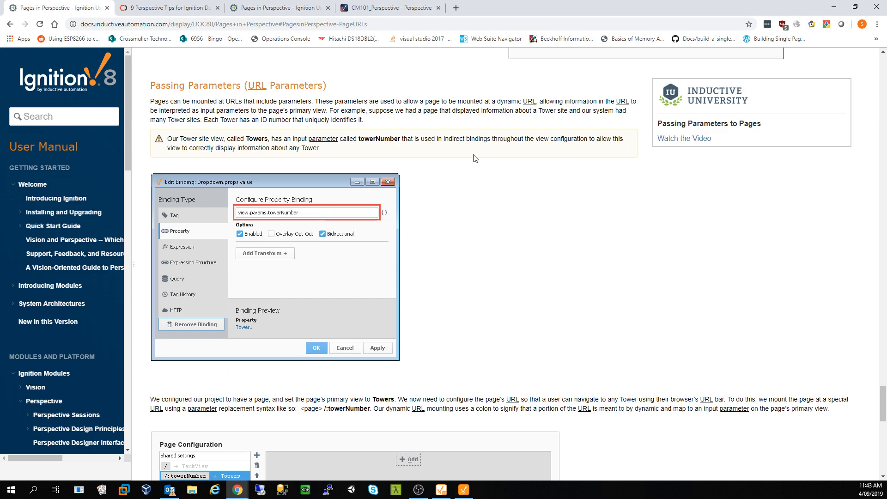
{"action": "scroll", "coordinate": [471, 209], "scroll_direction": "down", "scroll_amount": 7}
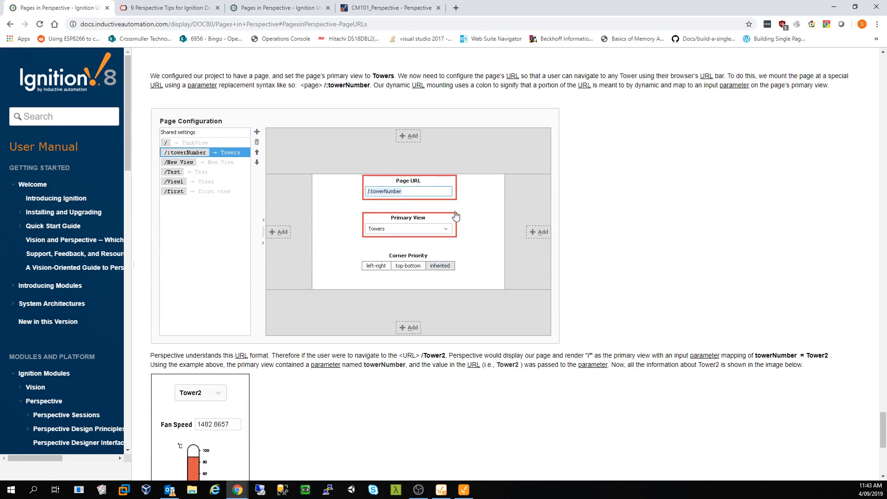
{"action": "left_click", "coordinate": [371, 194]}
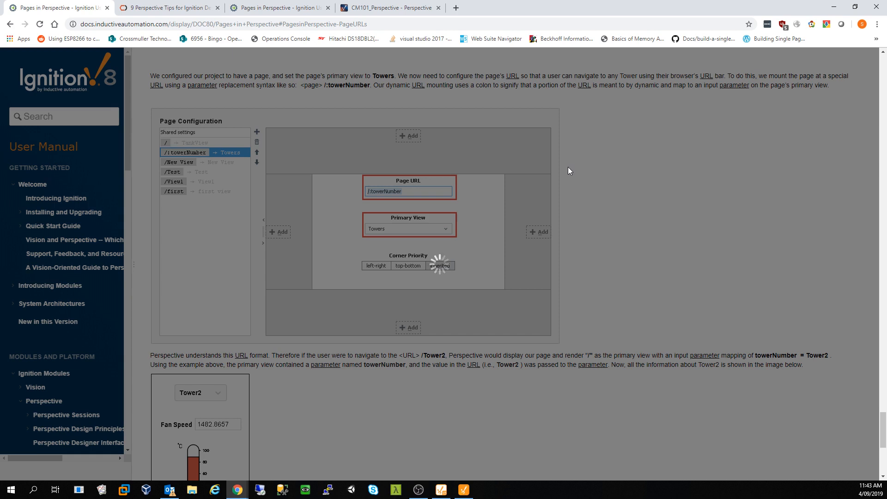
{"action": "left_click", "coordinate": [40, 24]}
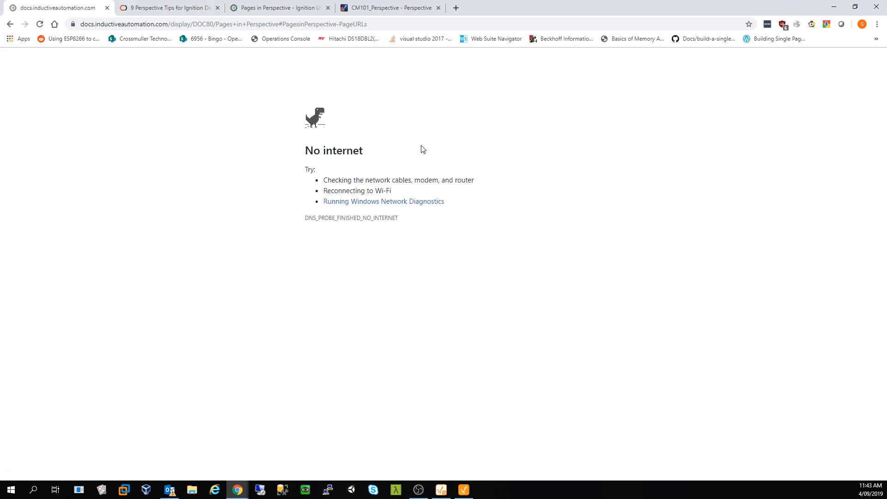
{"action": "left_click", "coordinate": [464, 491]}
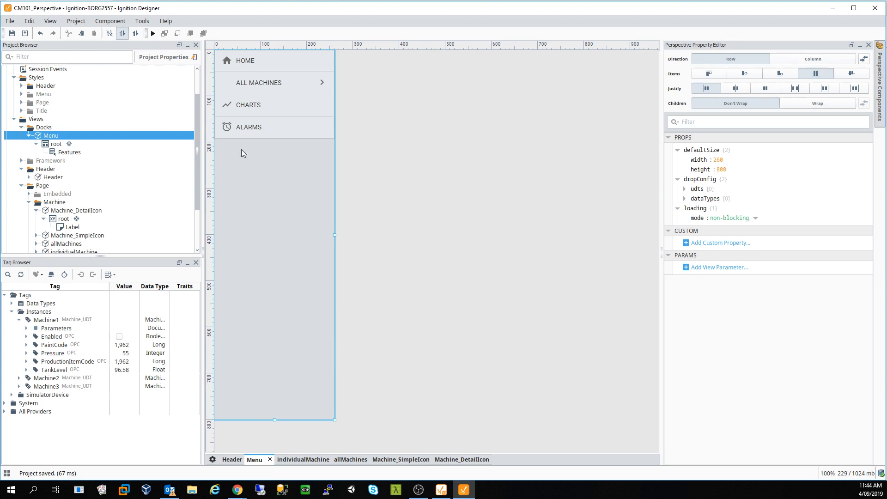
- In the menu's Features, expand items 1 > items > 0 to reach the Machine 1 submenu entry
{"action": "left_click", "coordinate": [266, 111]}
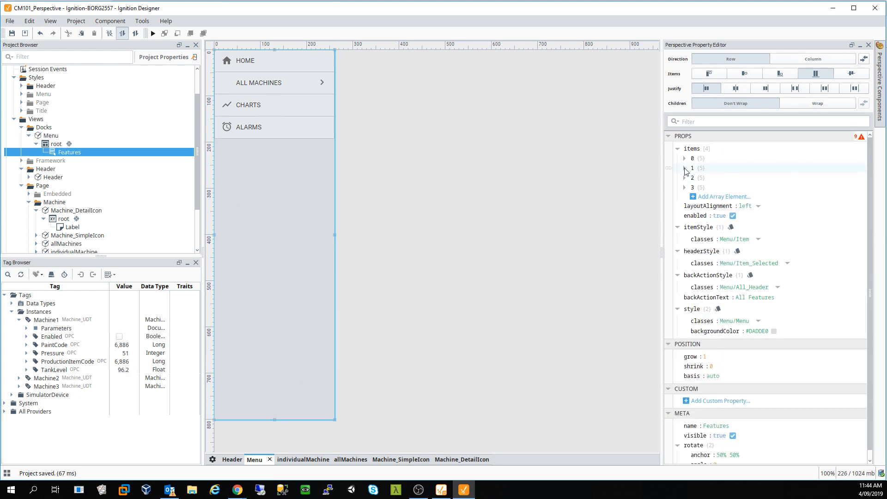
{"action": "left_click", "coordinate": [685, 168]}
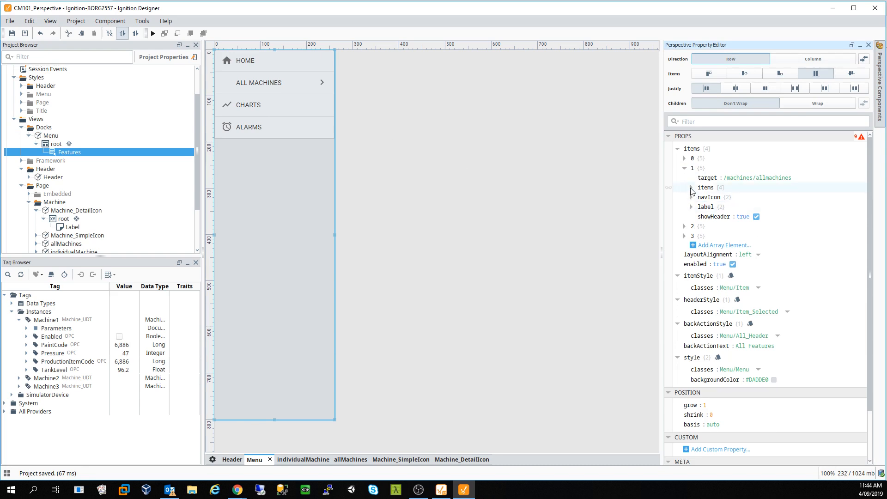
{"action": "left_click", "coordinate": [692, 188]}
{"action": "left_click", "coordinate": [698, 197]}
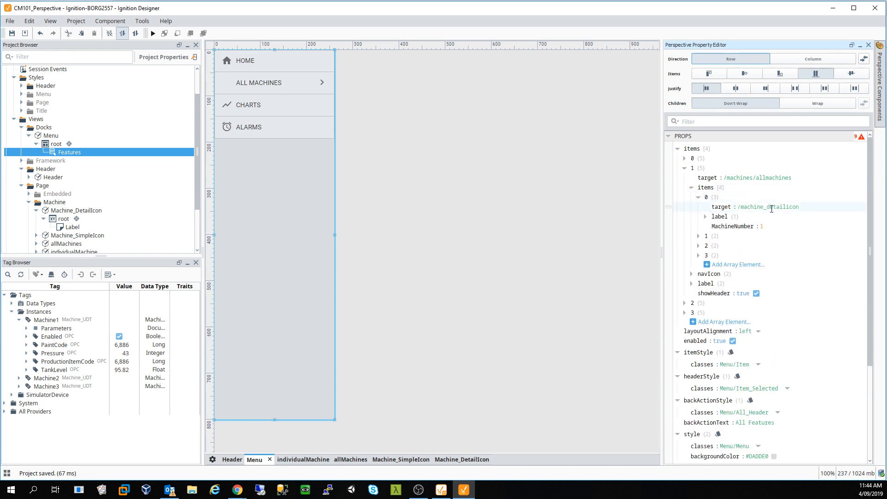
- Delete Machine 1's MachineNumber property and edit its target toward /machine_detailicon/1
{"action": "left_click", "coordinate": [807, 207]}
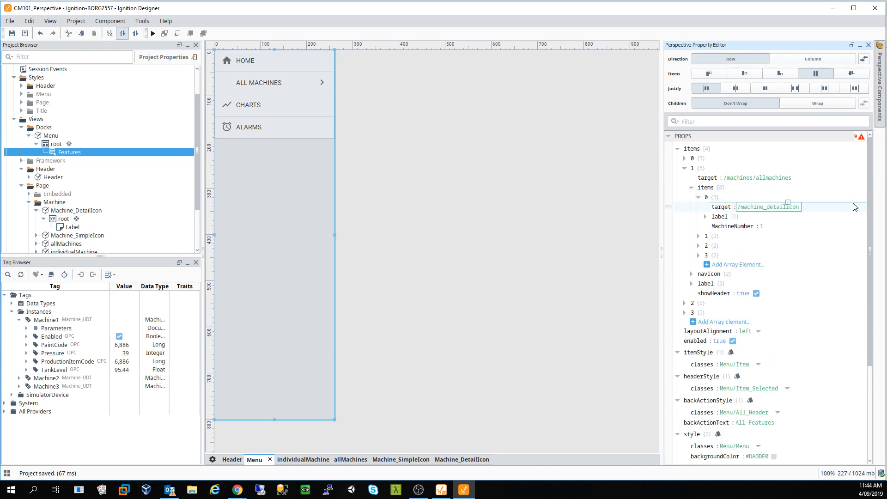
{"action": "right_click", "coordinate": [740, 227]}
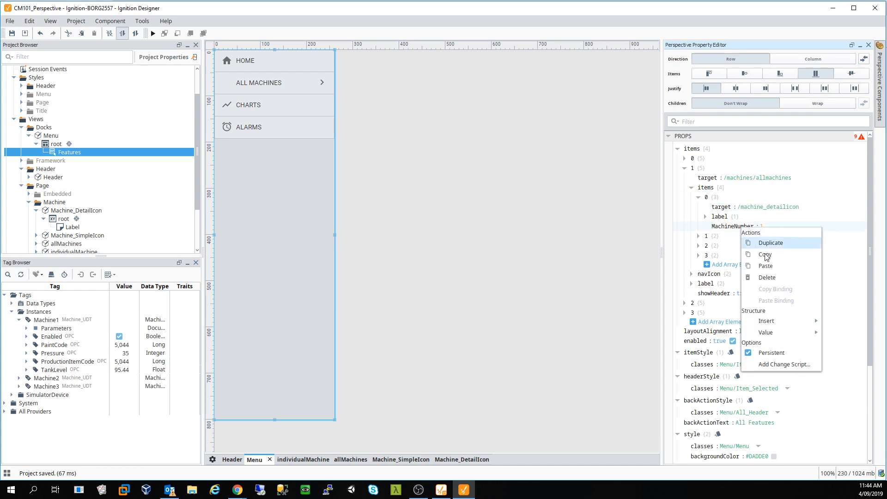
{"action": "left_click", "coordinate": [778, 278]}
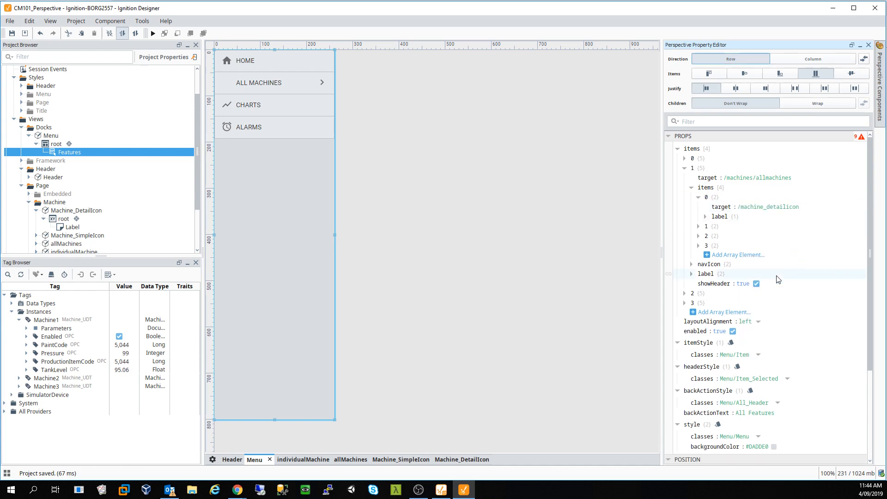
{"action": "left_click", "coordinate": [793, 208]}
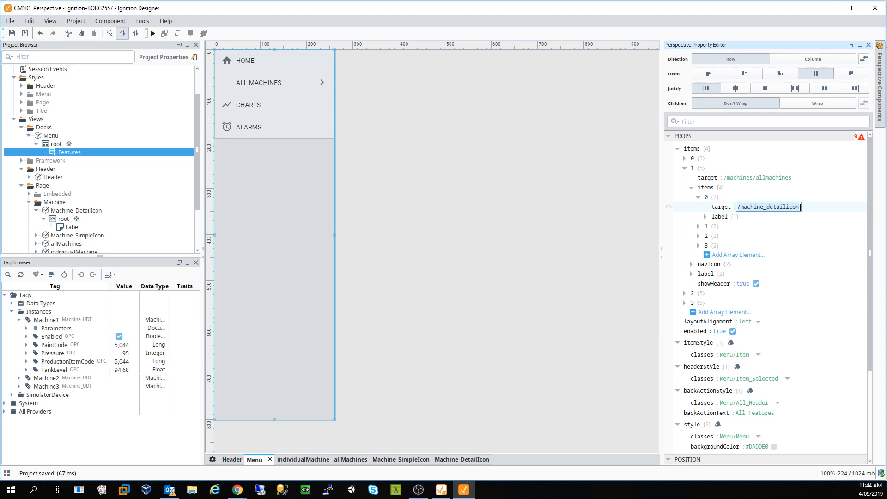
{"action": "left_click", "coordinate": [801, 208]}
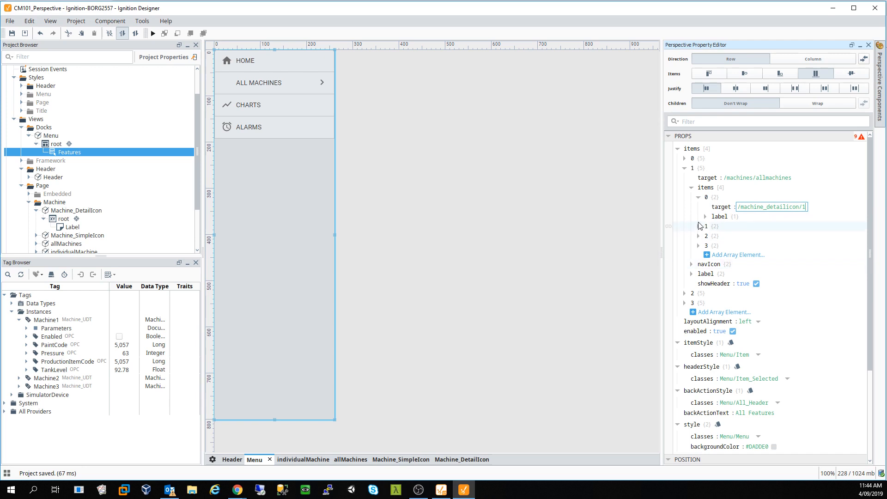
- Point the second and third ALL MACHINES entries at /machine_detailicon/2 and /machine_detailicon/3
{"action": "left_click", "coordinate": [700, 226]}
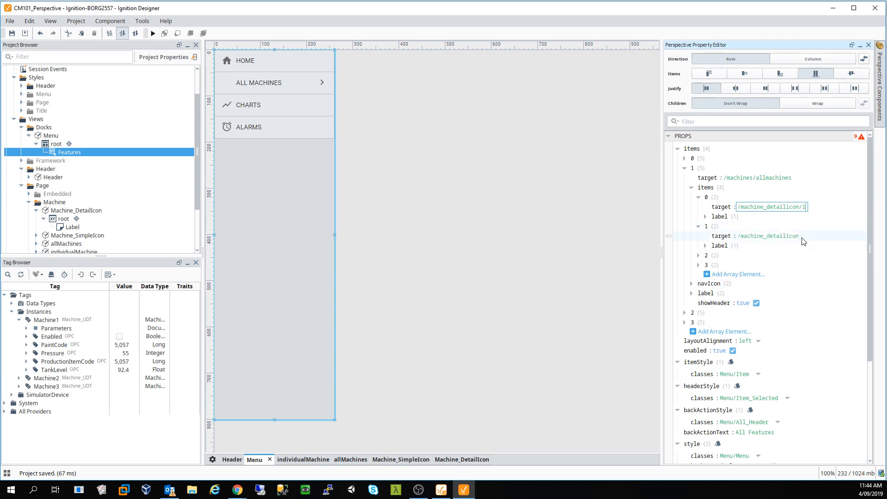
{"action": "left_click", "coordinate": [800, 236]}
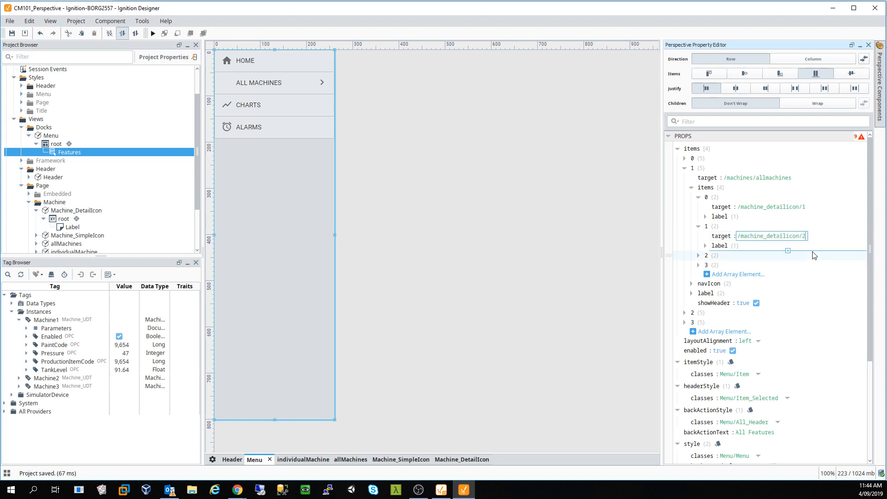
{"action": "left_click", "coordinate": [699, 255]}
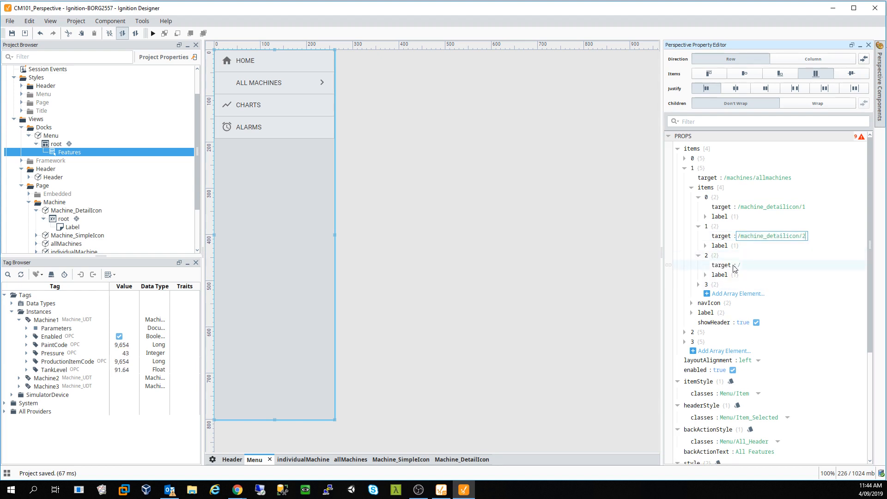
{"action": "left_click", "coordinate": [741, 266]}
{"action": "left_click", "coordinate": [759, 236]}
{"action": "key", "text": "ctrl+c"}
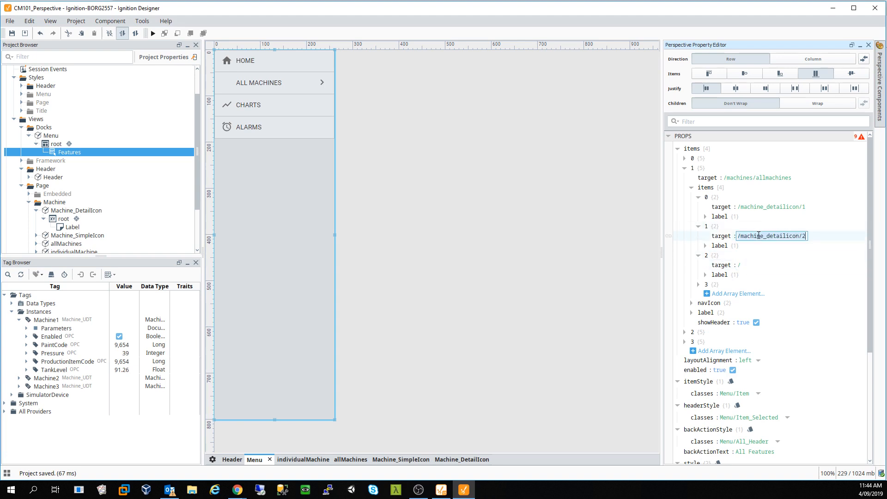
{"action": "left_click", "coordinate": [742, 265]}
{"action": "key", "text": "ctrl+v"}
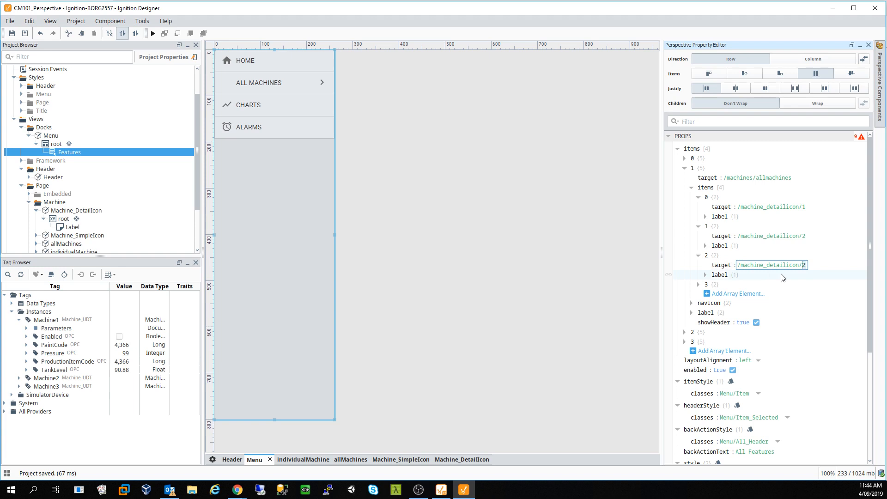
{"action": "type", "text": "3"}
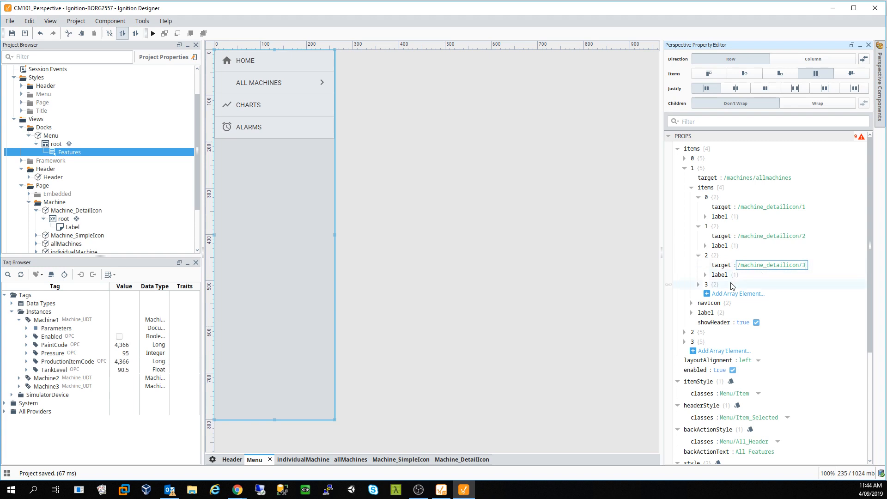
- Point the fourth entry at /machine_detailicon/4 and save the project with Ctrl+S
{"action": "left_click", "coordinate": [698, 285]}
{"action": "left_click", "coordinate": [744, 295]}
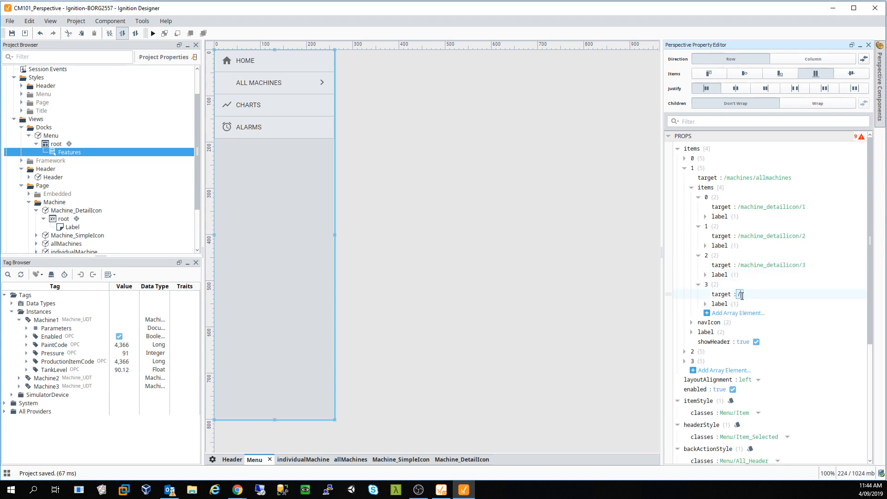
{"action": "type", "text": "machine_detailicon/2"}
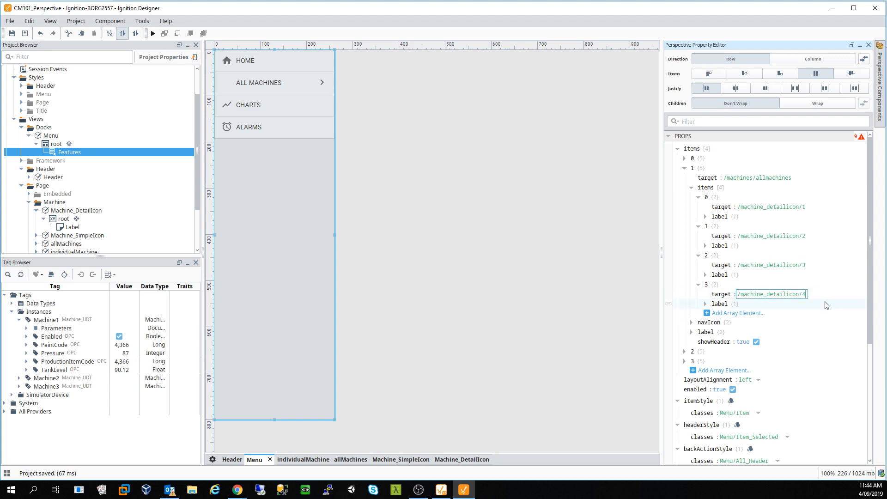
{"action": "left_click", "coordinate": [550, 280]}
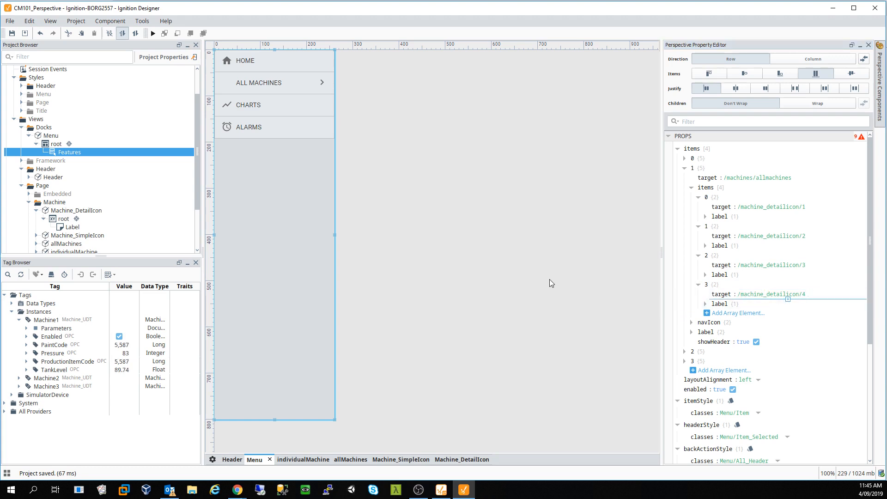
{"action": "key", "text": "ctrl+s"}
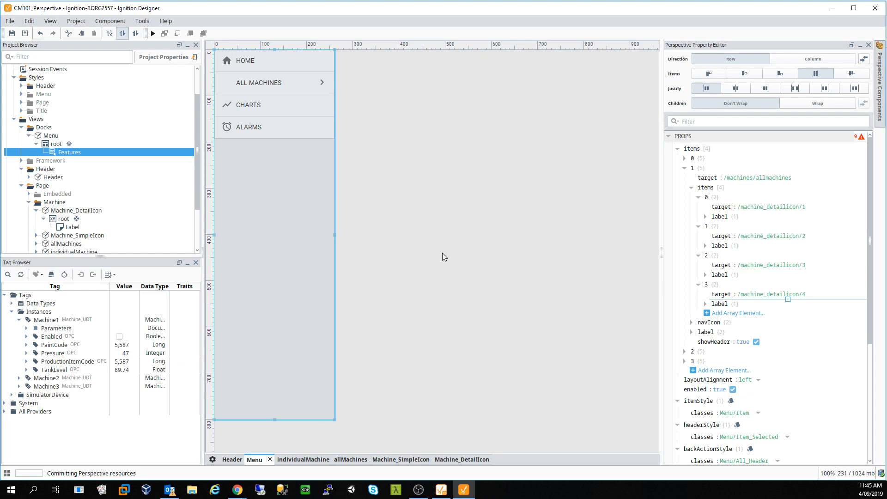
- Switch to the CM101_Perspective session in Chrome and reload it with F5
{"action": "mouse_move", "coordinate": [237, 490]}
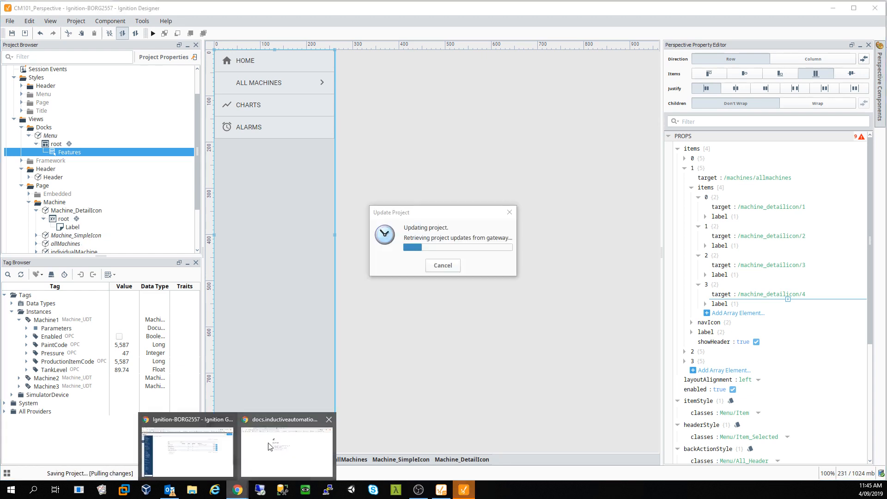
{"action": "left_click", "coordinate": [293, 454]}
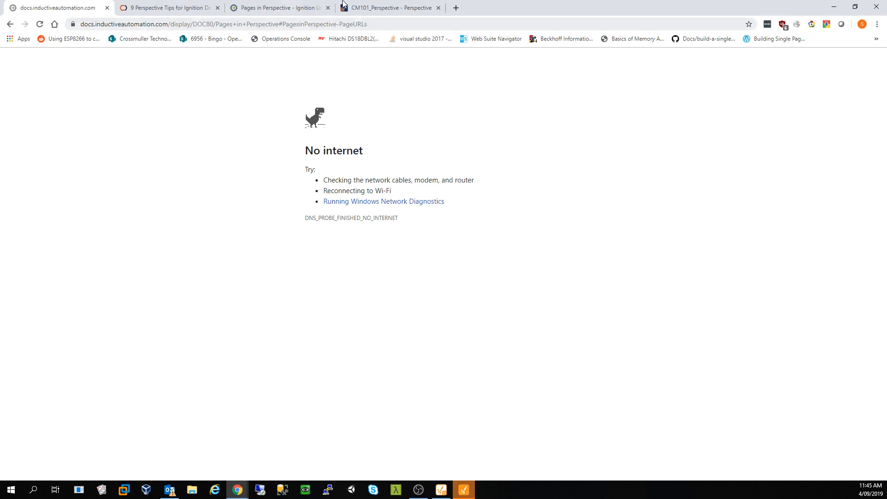
{"action": "left_click", "coordinate": [385, 7]}
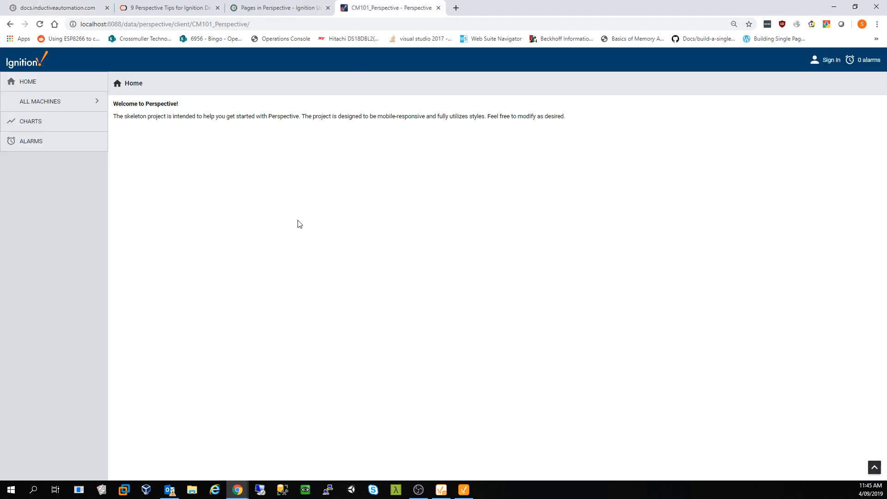
{"action": "left_click", "coordinate": [61, 102]}
{"action": "key", "text": "F5"}
- Open MACHINE 1, 2 and 3 from ALL MACHINES to verify each detail page, ending on Machine 1
{"action": "left_click", "coordinate": [59, 105]}
{"action": "left_click", "coordinate": [24, 116]}
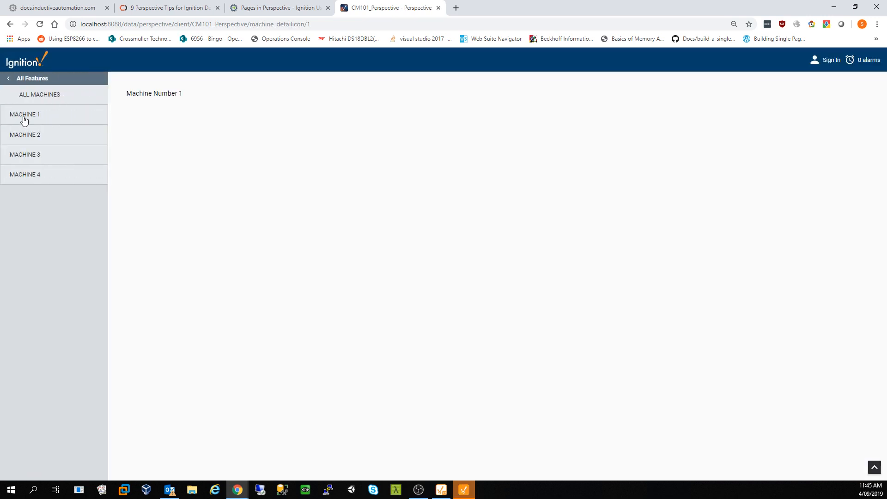
{"action": "left_click", "coordinate": [24, 136]}
{"action": "left_click", "coordinate": [26, 158]}
{"action": "left_click", "coordinate": [33, 115]}
{"action": "left_click", "coordinate": [15, 79]}
{"action": "left_click", "coordinate": [87, 100]}
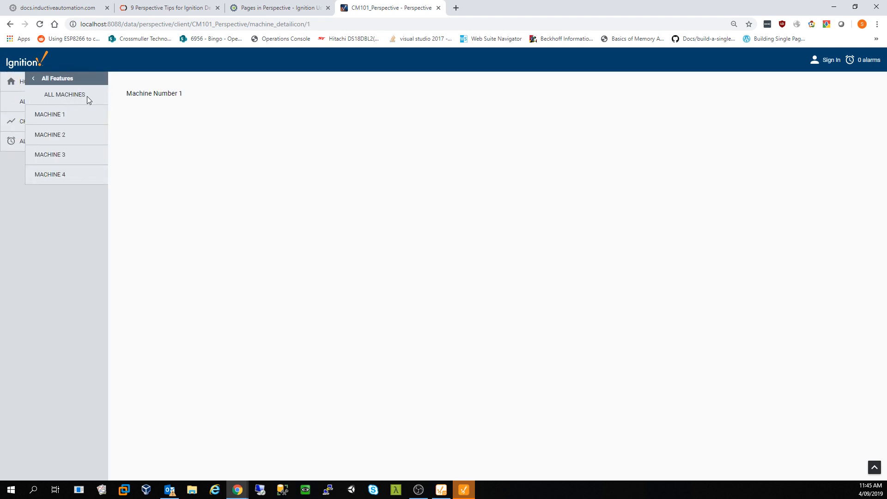
{"action": "left_click", "coordinate": [36, 82]}
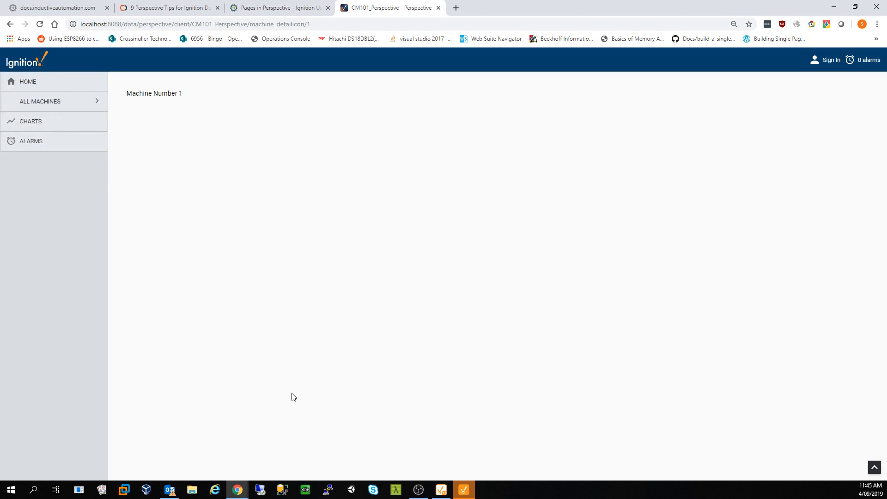
{"action": "left_click", "coordinate": [463, 490]}
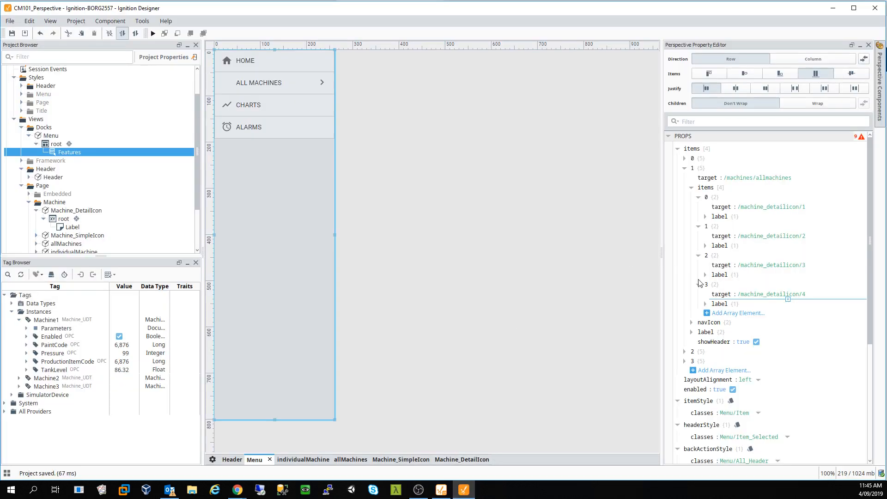
- Open Machine_DetailIcon and review the label's expression binding and the MachineNumber parameter
{"action": "left_click", "coordinate": [685, 168]}
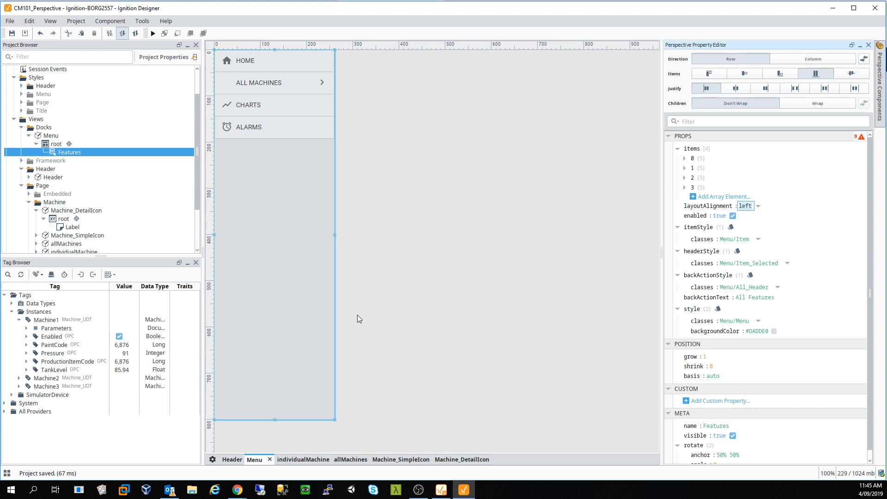
{"action": "left_click", "coordinate": [462, 460]}
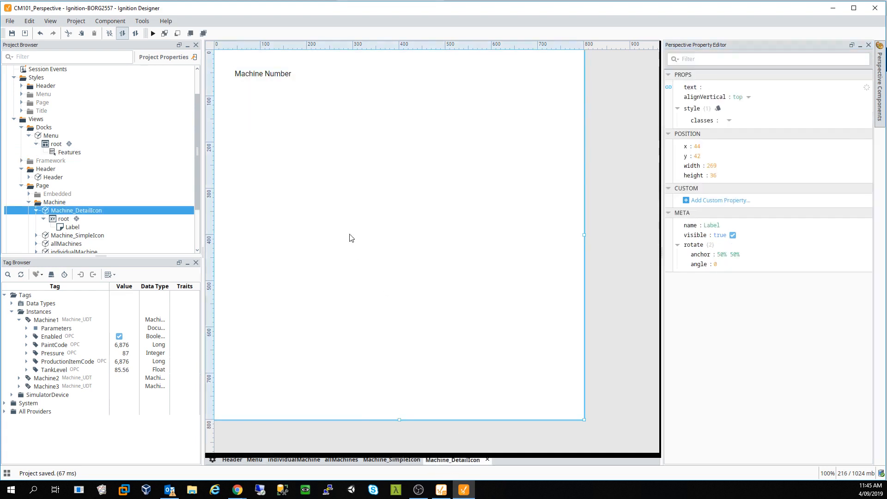
{"action": "left_click", "coordinate": [268, 75]}
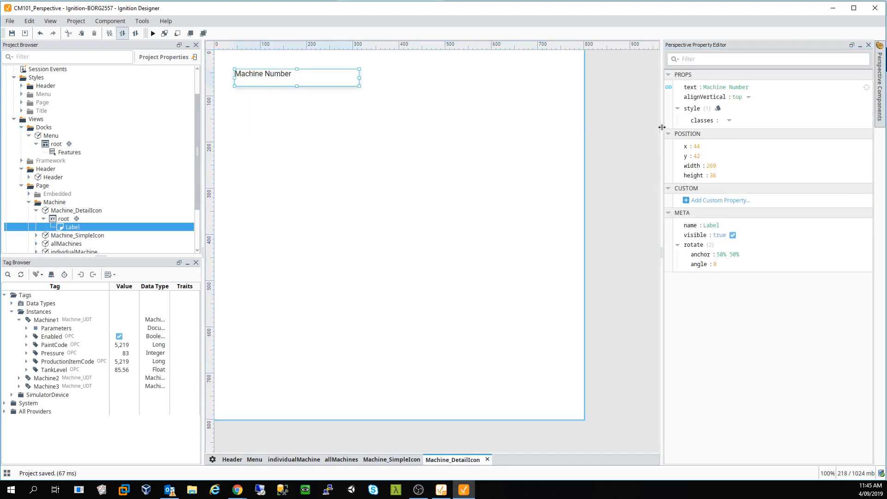
{"action": "left_click", "coordinate": [669, 87]}
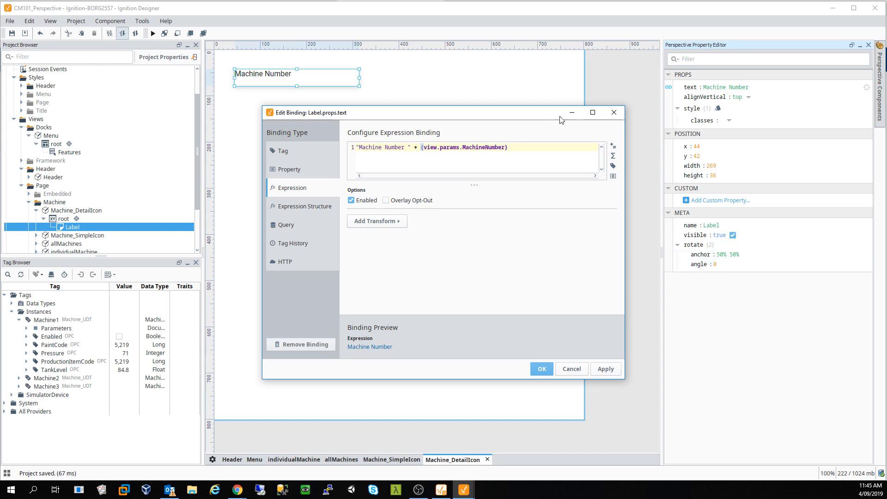
{"action": "left_click", "coordinate": [614, 112]}
{"action": "left_click", "coordinate": [491, 88]}
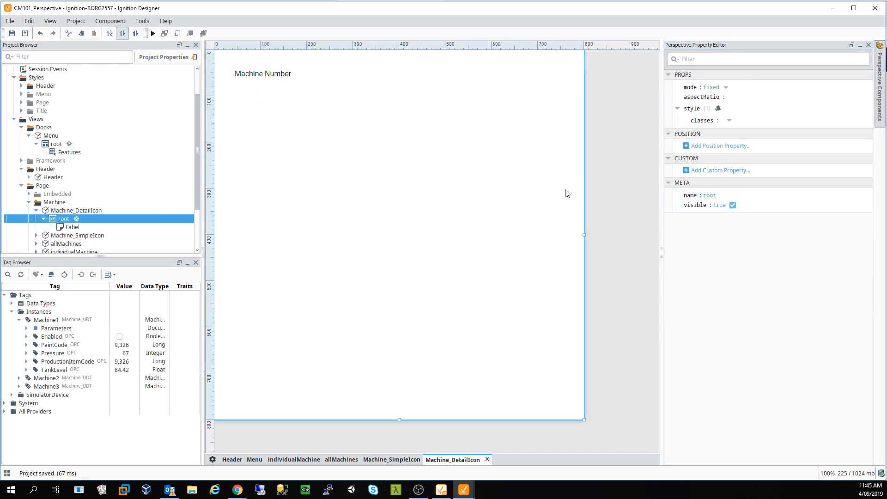
{"action": "left_click", "coordinate": [68, 211]}
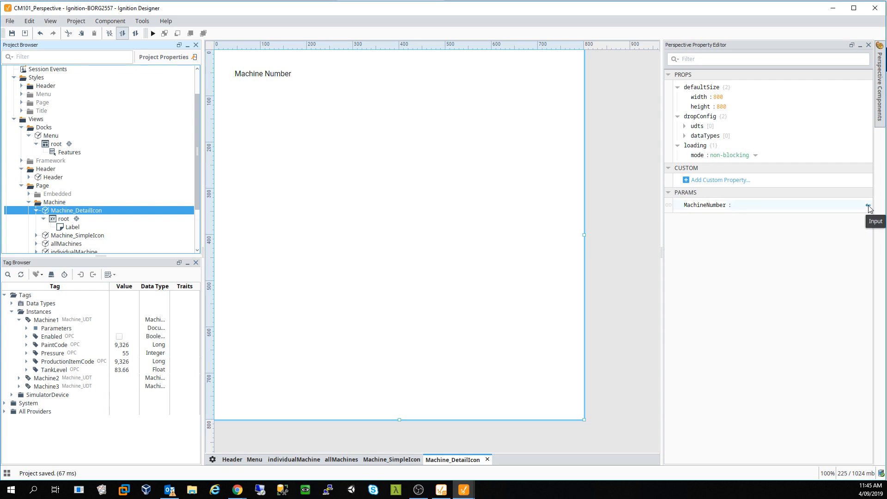
{"action": "left_click", "coordinate": [869, 207]}
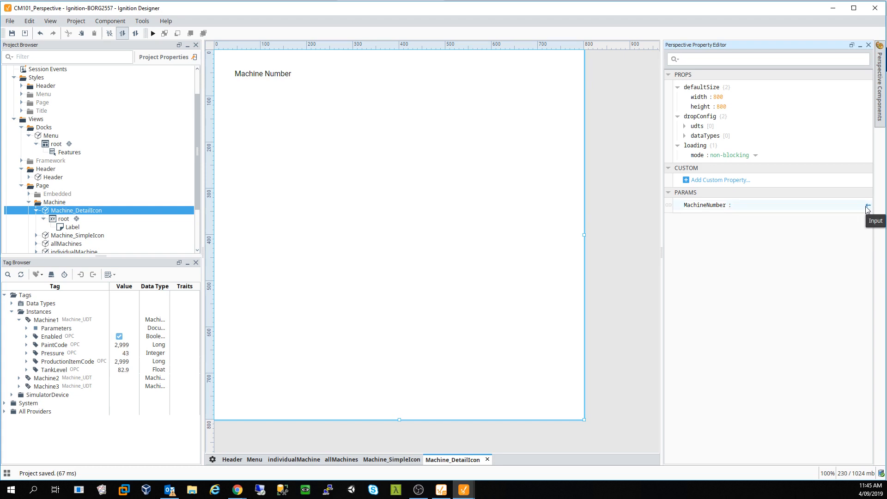
- Shrink the root container from 800×800 to roughly 650×325
{"action": "left_click", "coordinate": [376, 279]}
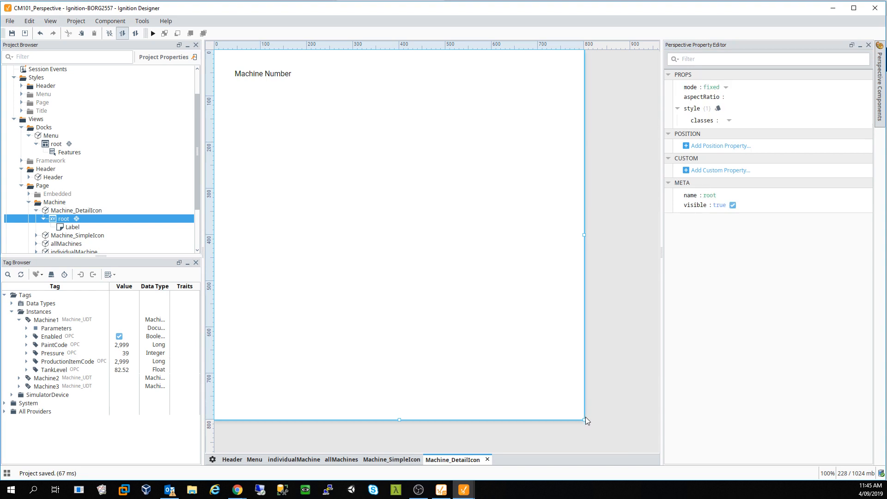
{"action": "left_click_drag", "start_coordinate": [584, 420], "coordinate": [525, 178]}
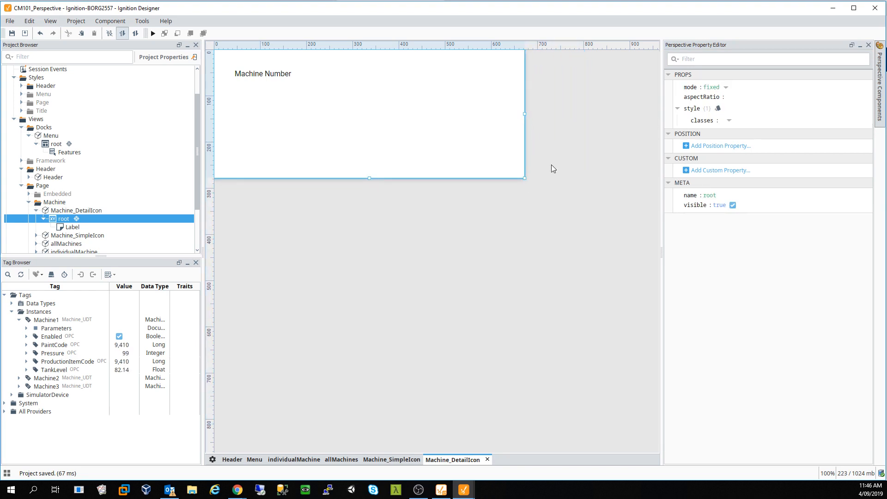
{"action": "left_click_drag", "start_coordinate": [523, 178], "coordinate": [518, 201]}
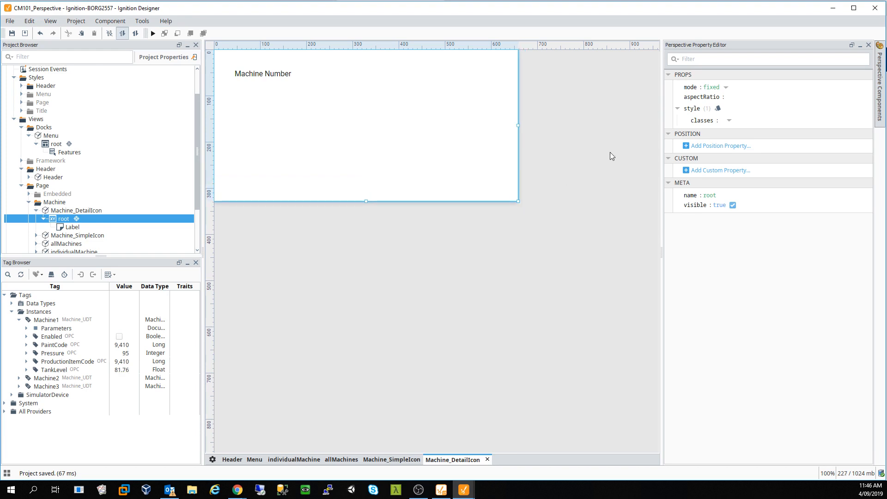
- Place a Cylindrical Tank from the Perspective Components palette below the Machine Number label
{"action": "left_click", "coordinate": [879, 74]}
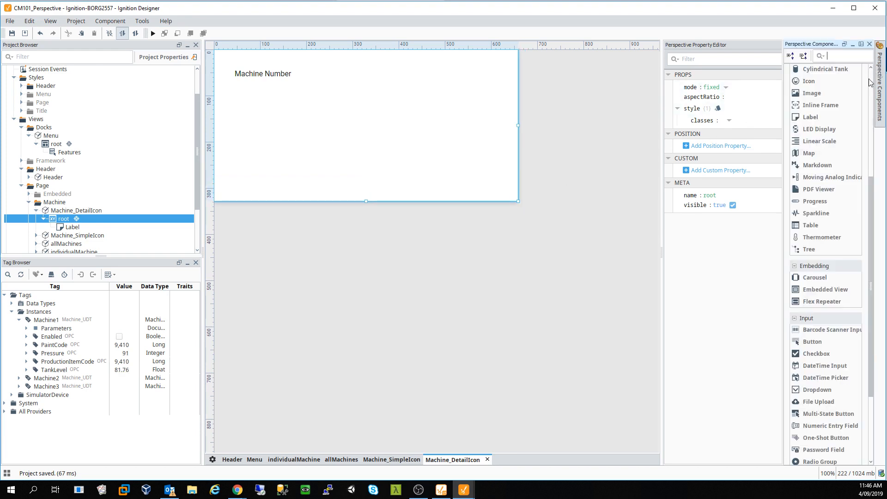
{"action": "scroll", "coordinate": [846, 111], "scroll_direction": "up", "scroll_amount": 3}
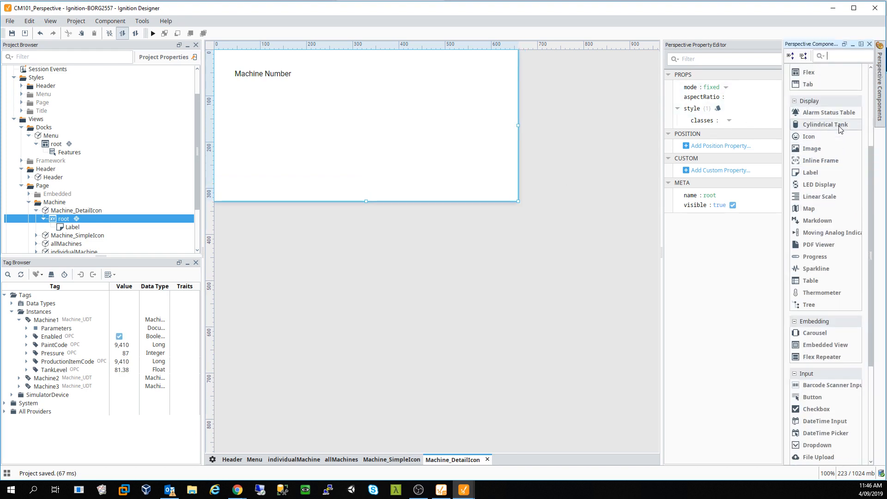
{"action": "left_click_drag", "start_coordinate": [839, 126], "coordinate": [367, 159]}
{"action": "left_click_drag", "start_coordinate": [367, 159], "coordinate": [275, 138]}
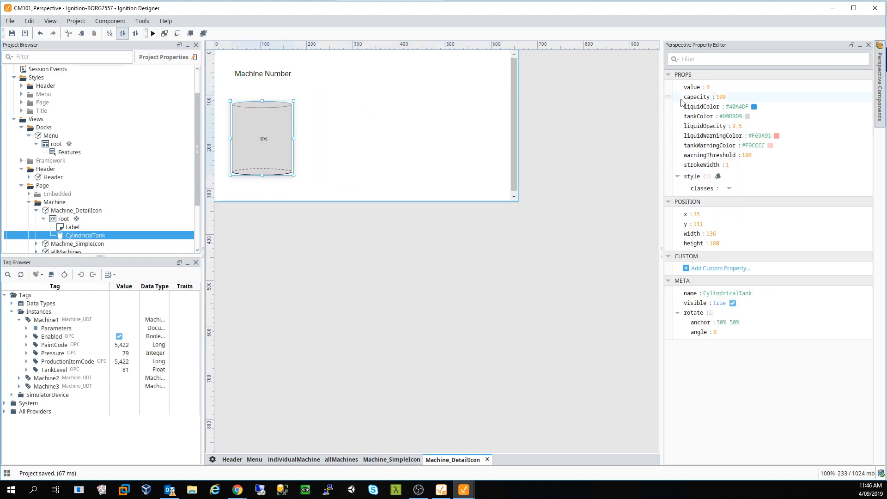
- Set the tank's props.capacity to 9999
{"action": "left_click", "coordinate": [668, 87]}
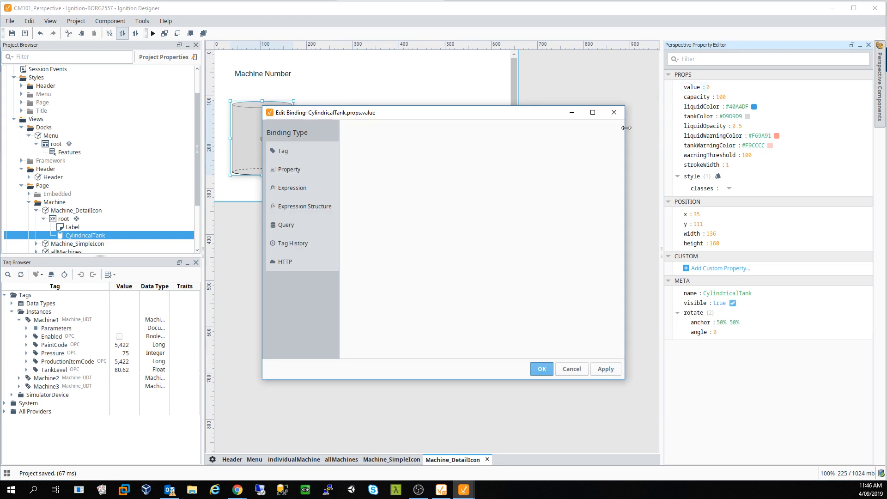
{"action": "left_click", "coordinate": [733, 98]}
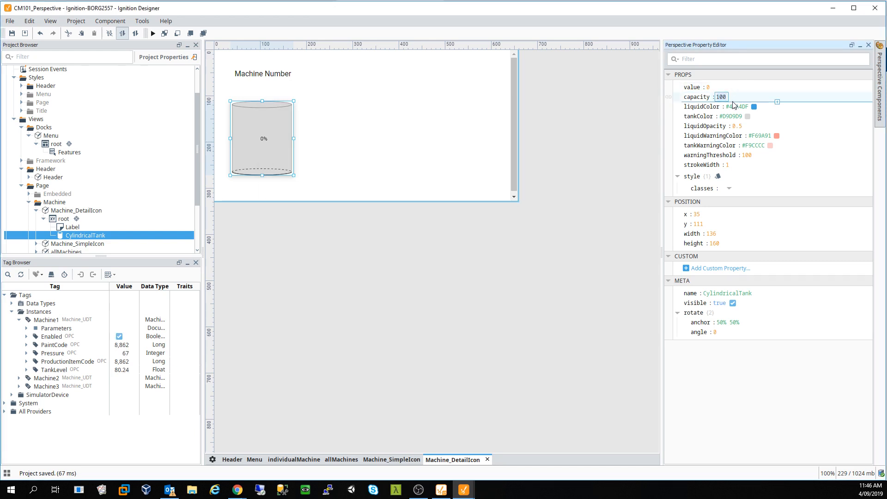
{"action": "type", "text": "900"}
{"action": "type", "text": "9999"}
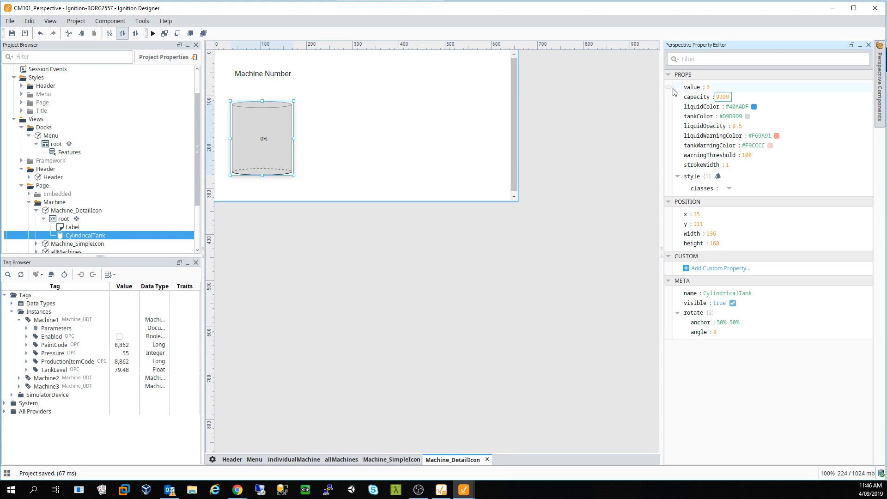
{"action": "left_click", "coordinate": [670, 87]}
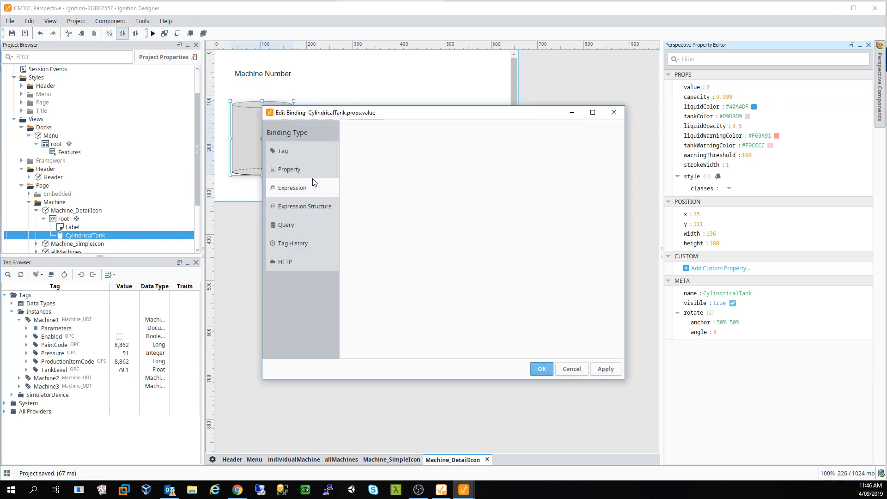
- Give the tank value an indirect tag binding to SimulatorDevice/Machine1/TankLevel
{"action": "left_click", "coordinate": [296, 159]}
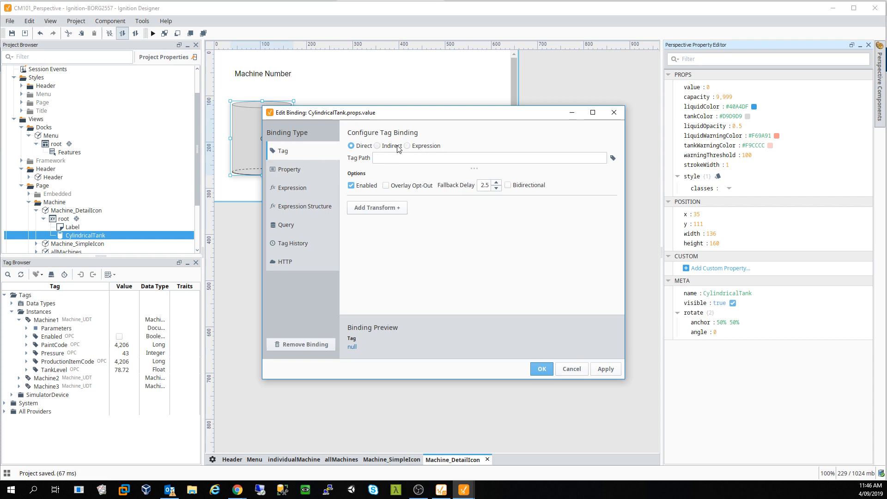
{"action": "left_click", "coordinate": [398, 147]}
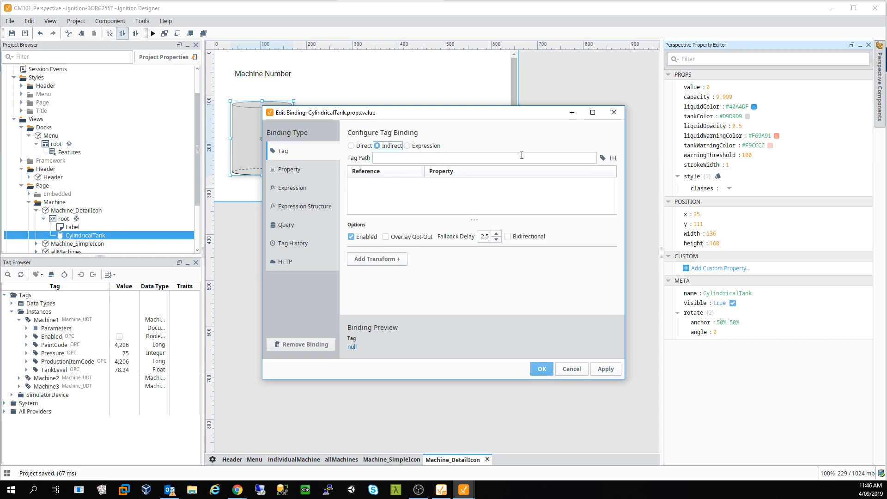
{"action": "left_click", "coordinate": [603, 158]}
{"action": "left_click", "coordinate": [607, 171]}
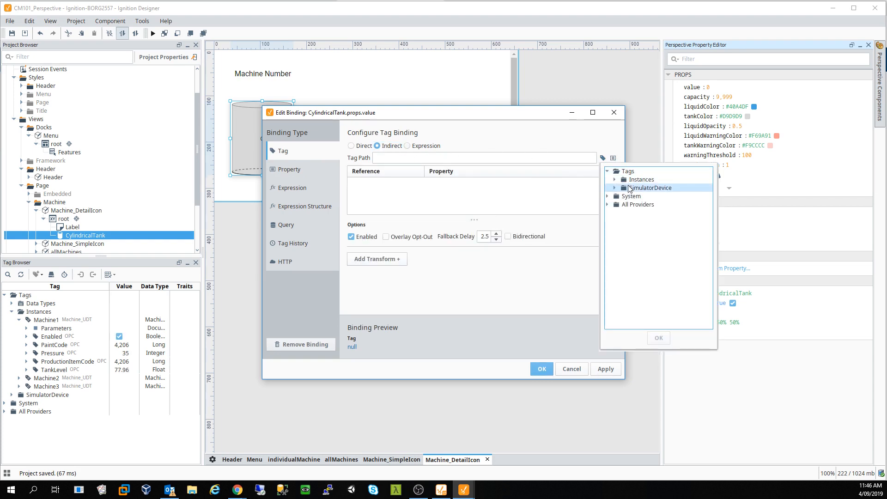
{"action": "double_click", "coordinate": [640, 188]}
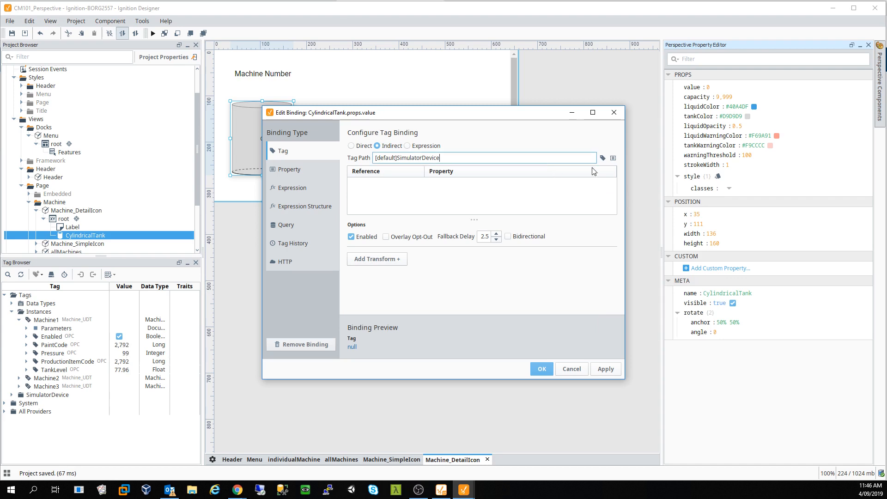
{"action": "left_click", "coordinate": [603, 158]}
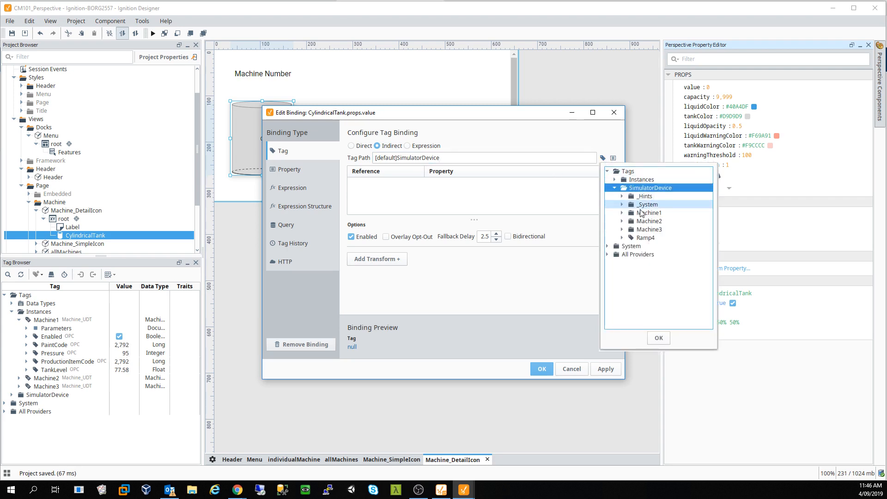
{"action": "double_click", "coordinate": [648, 213]}
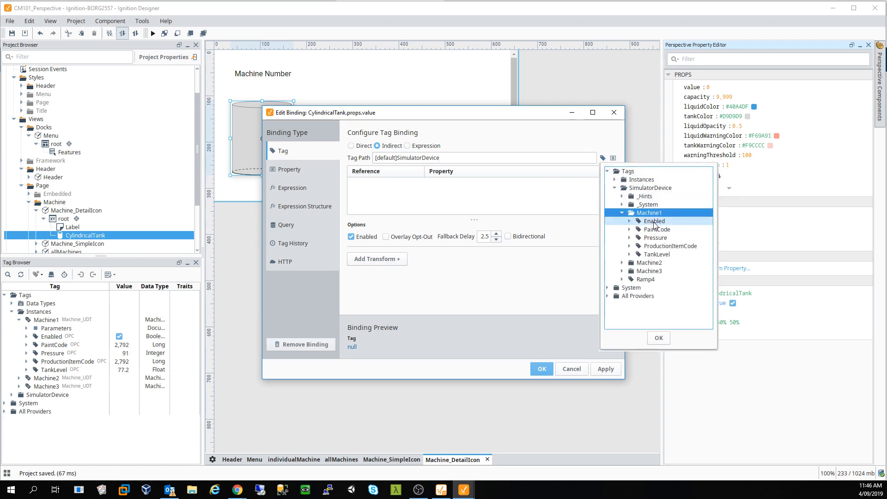
{"action": "left_click", "coordinate": [668, 247]}
{"action": "left_click", "coordinate": [668, 254]}
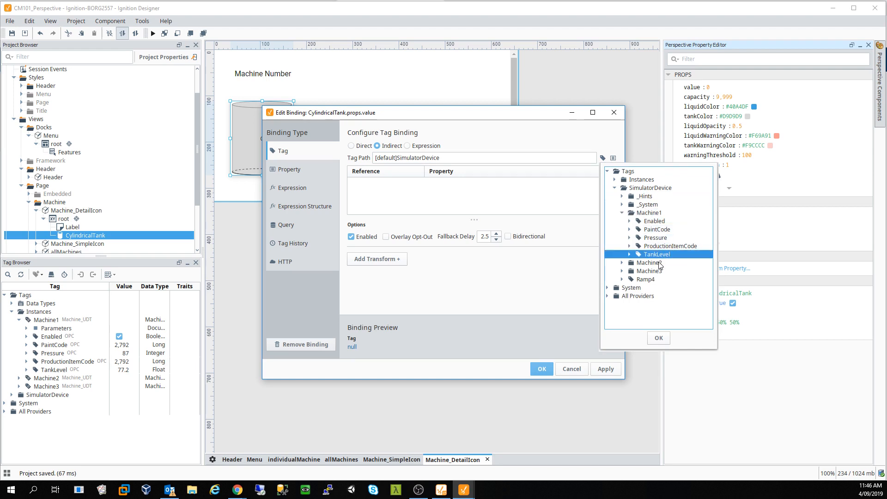
{"action": "left_click", "coordinate": [658, 338]}
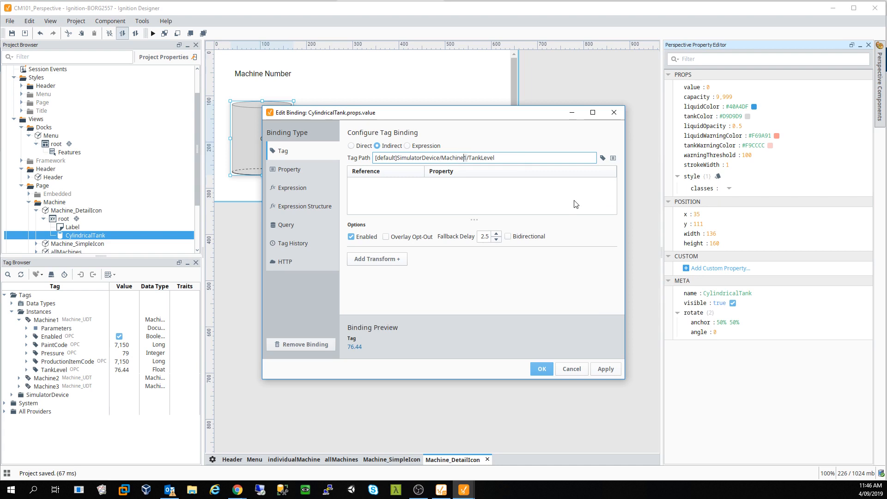
- Replace the machine number in the path with {0}, giving Machine{0}/TankLevel
{"action": "key", "text": "Delete"}
{"action": "type", "text": "{}"}
{"action": "key", "text": "Left"}
{"action": "type", "text": "0"}
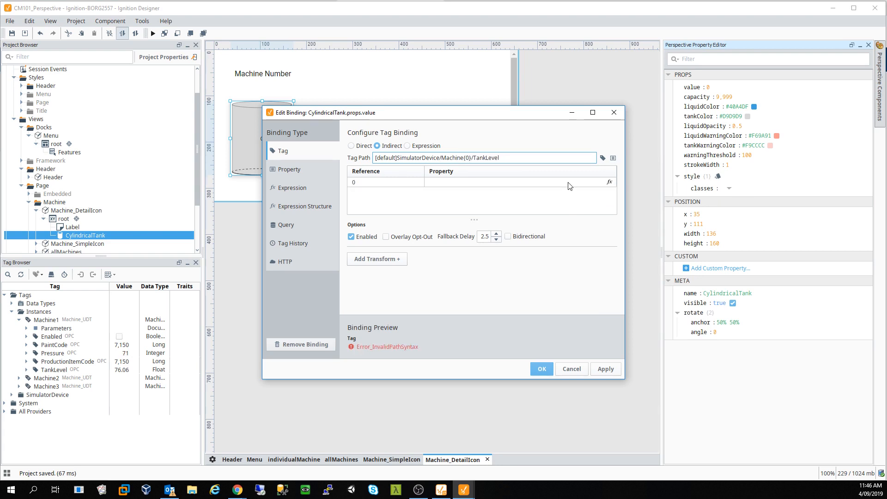
- Map reference 0 to {view.params.MachineNumber} and apply the binding
{"action": "left_click", "coordinate": [475, 182]}
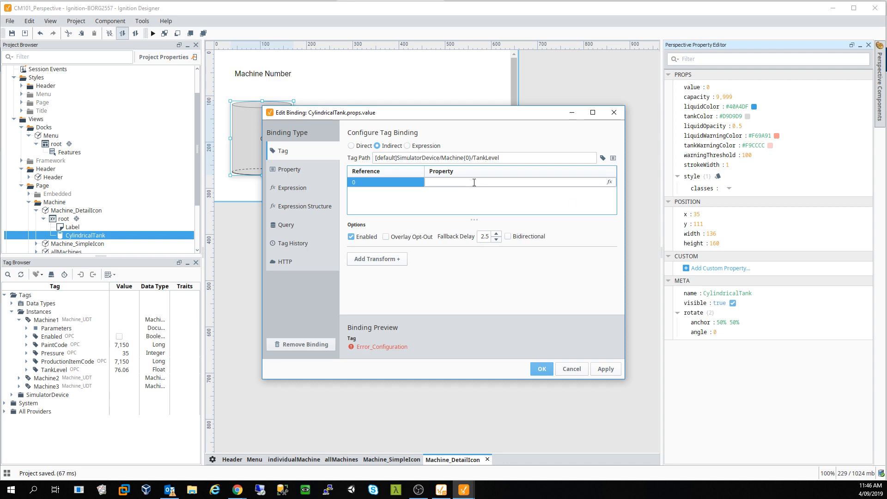
{"action": "left_click", "coordinate": [610, 183]}
{"action": "left_click", "coordinate": [608, 226]}
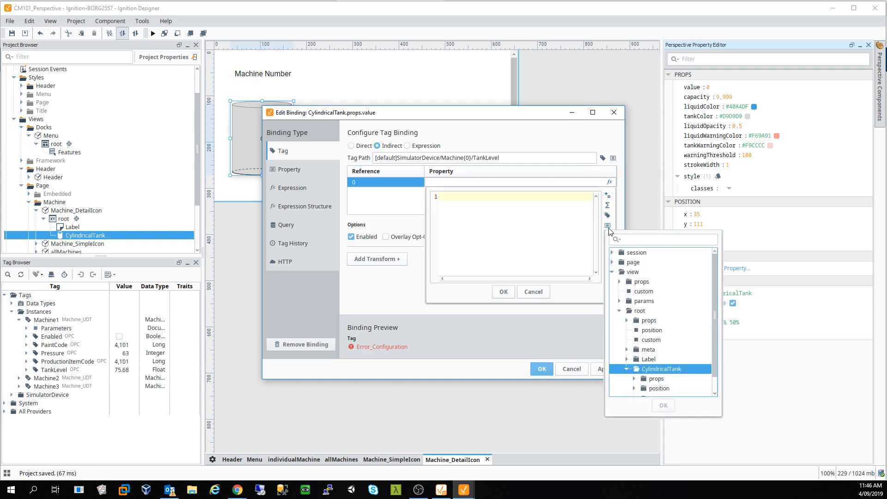
{"action": "double_click", "coordinate": [648, 306]}
{"action": "left_click", "coordinate": [661, 311]}
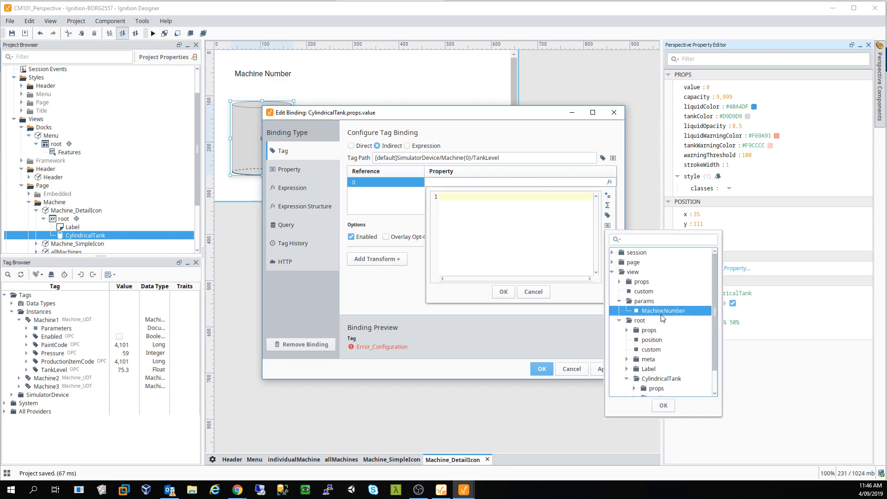
{"action": "left_click", "coordinate": [670, 406]}
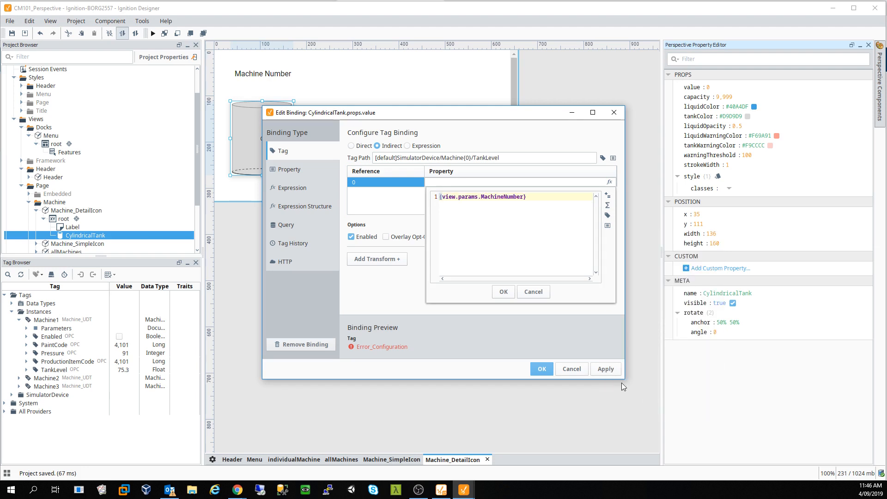
{"action": "left_click", "coordinate": [503, 293]}
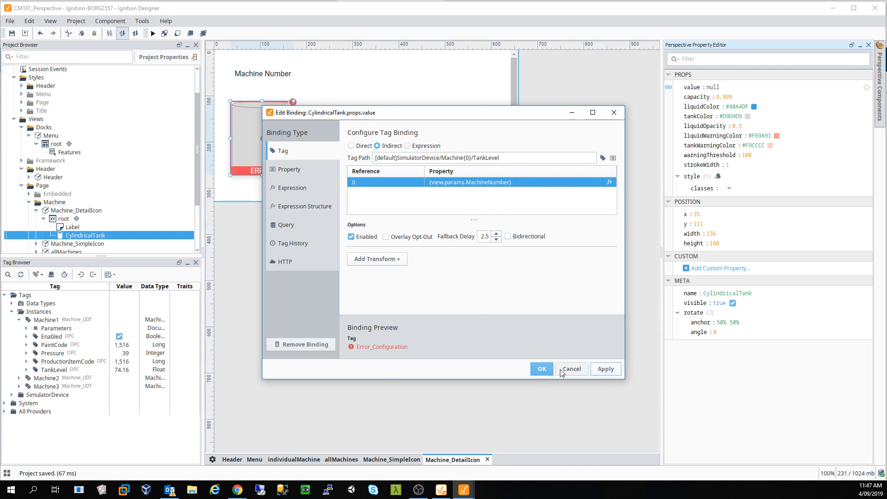
{"action": "left_click", "coordinate": [541, 368]}
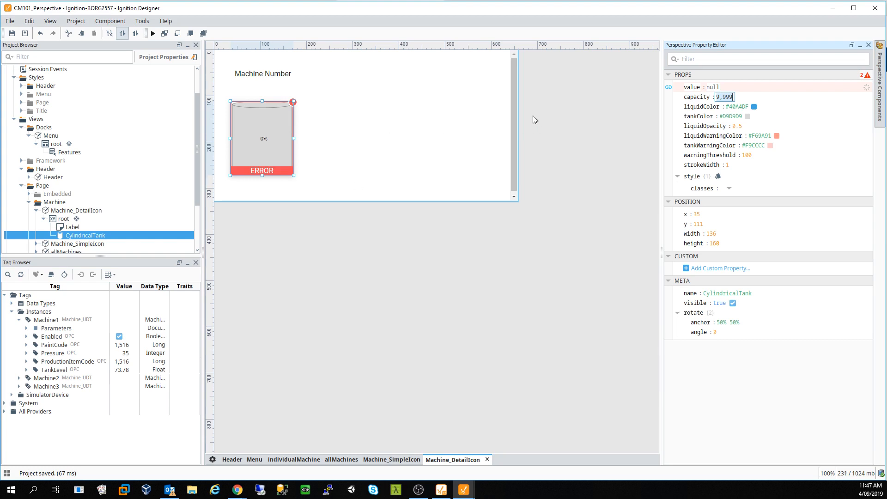
- Nudge the tank higher and place a 128×32 LED Display beside it at x 200, y 83.5
{"action": "left_click_drag", "start_coordinate": [266, 136], "coordinate": [270, 125]}
{"action": "left_click", "coordinate": [357, 165]}
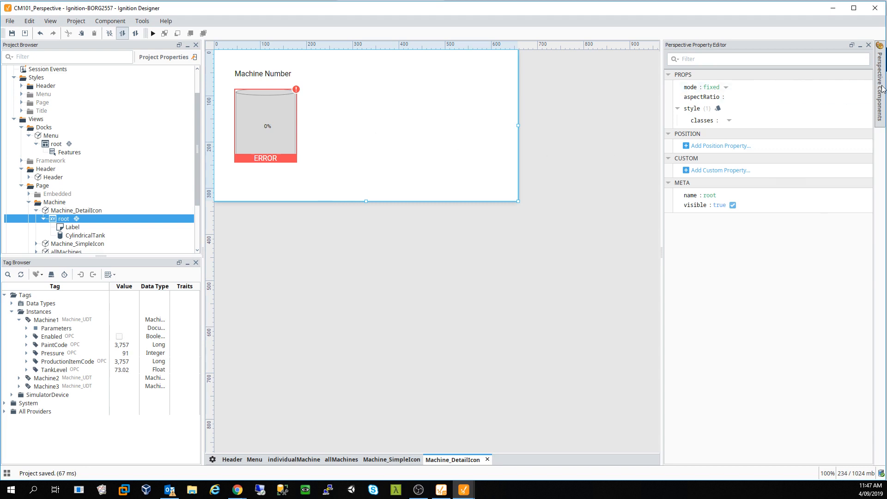
{"action": "mouse_move", "coordinate": [883, 89]}
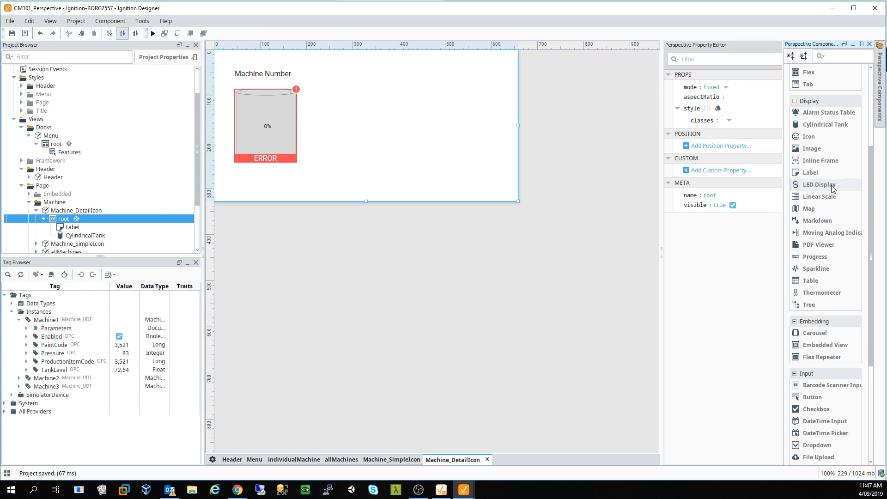
{"action": "left_click_drag", "start_coordinate": [832, 186], "coordinate": [322, 99]}
{"action": "left_click", "coordinate": [362, 121]}
{"action": "left_click", "coordinate": [342, 98]}
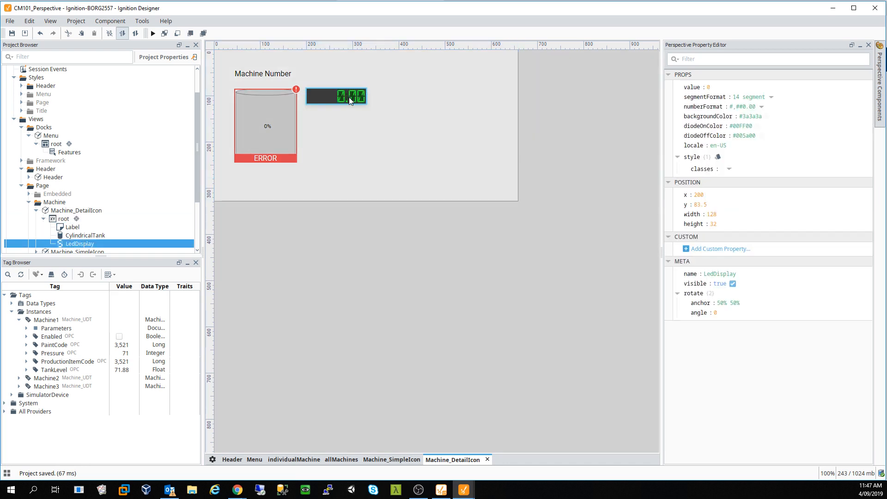
- Give the LED display value an indirect tag binding to [default]SimulatorDevice/Machine1/PaintCode
{"action": "left_click", "coordinate": [669, 87]}
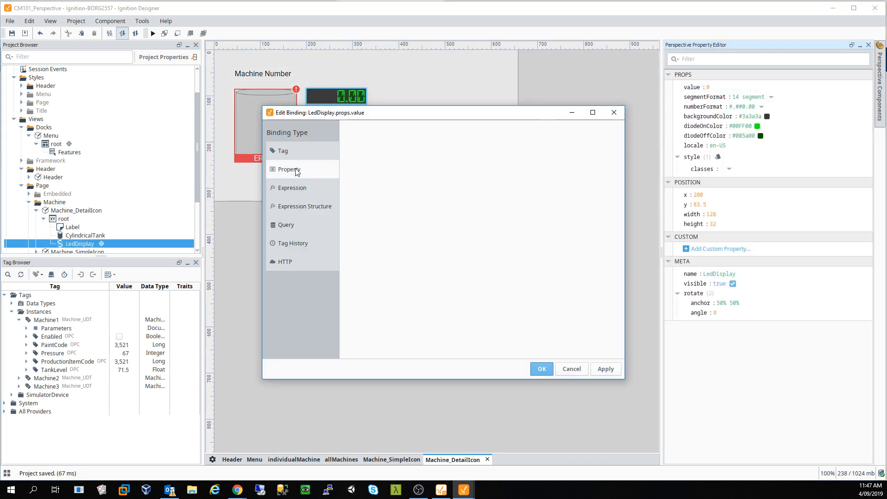
{"action": "left_click", "coordinate": [300, 153]}
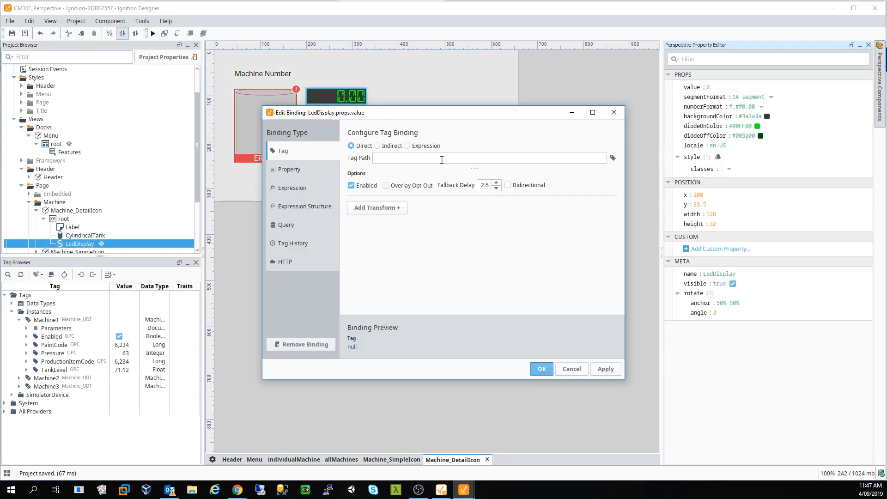
{"action": "left_click", "coordinate": [378, 145]}
{"action": "left_click", "coordinate": [603, 158]}
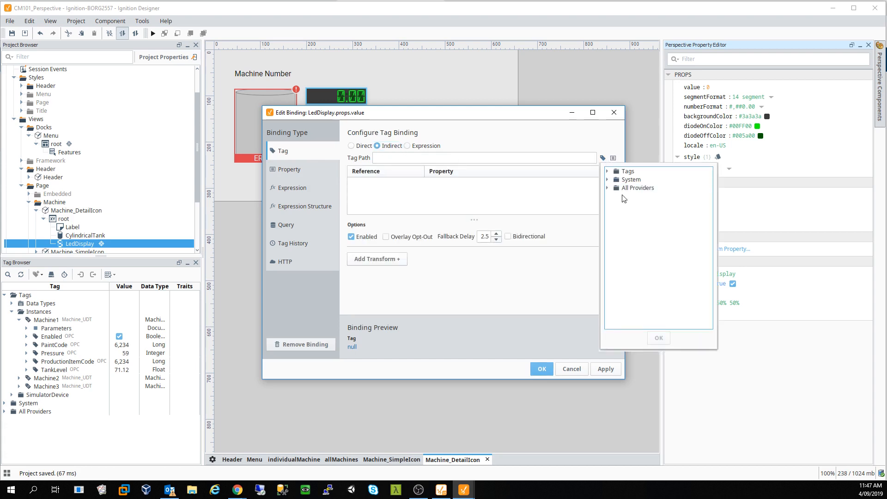
{"action": "double_click", "coordinate": [628, 172]}
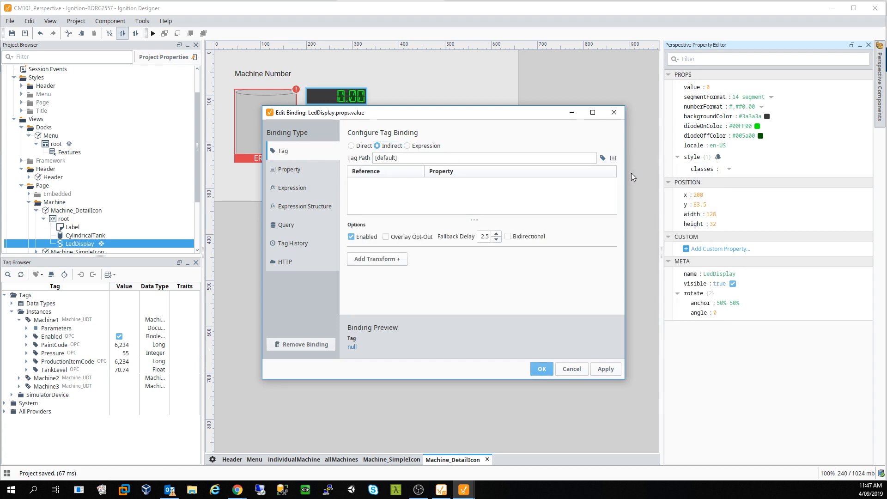
{"action": "left_click", "coordinate": [605, 158]}
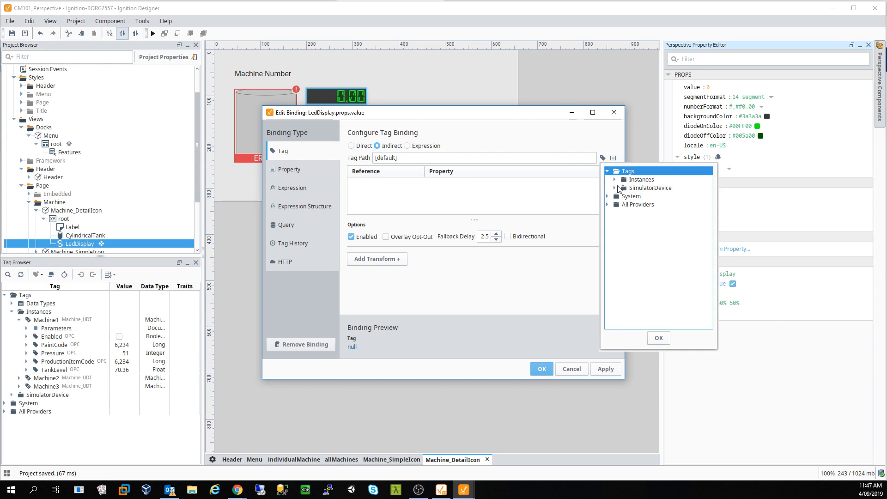
{"action": "left_click", "coordinate": [616, 188]}
{"action": "left_click", "coordinate": [623, 213]}
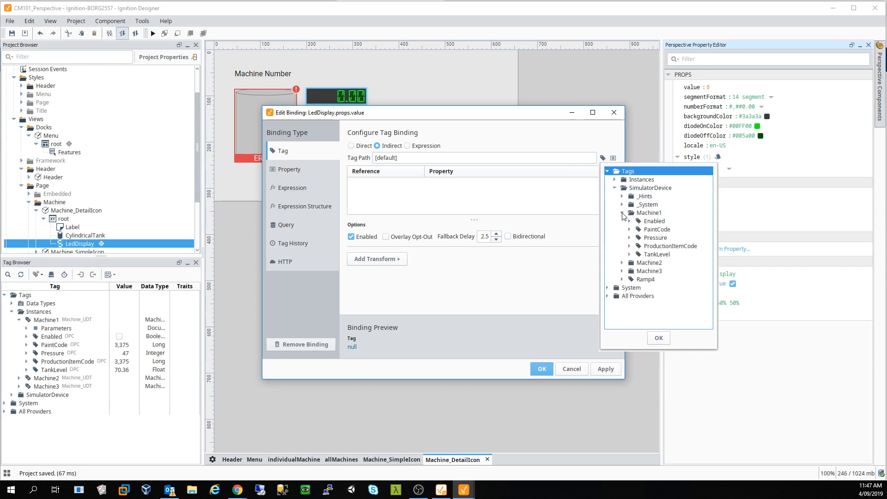
{"action": "left_click", "coordinate": [661, 231]}
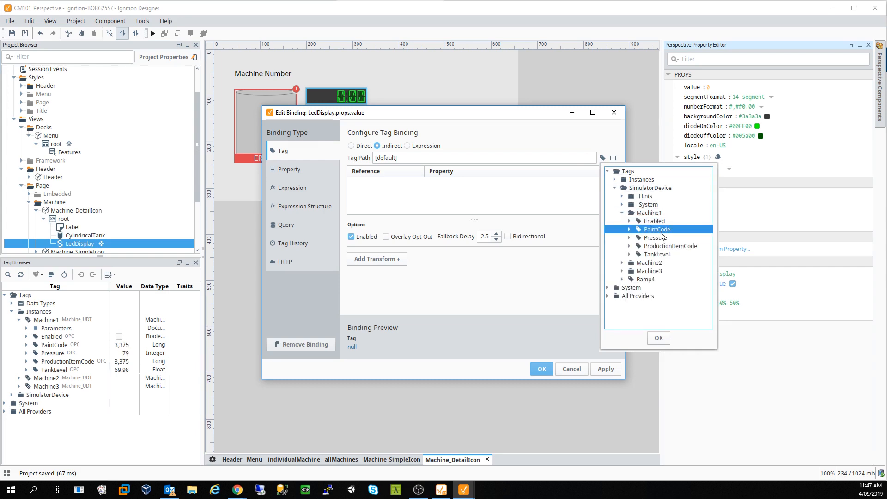
{"action": "left_click", "coordinate": [659, 338]}
- Replace the 1 in the path with {0}, giving Machine{0}/PaintCode
{"action": "left_click", "coordinate": [466, 158]}
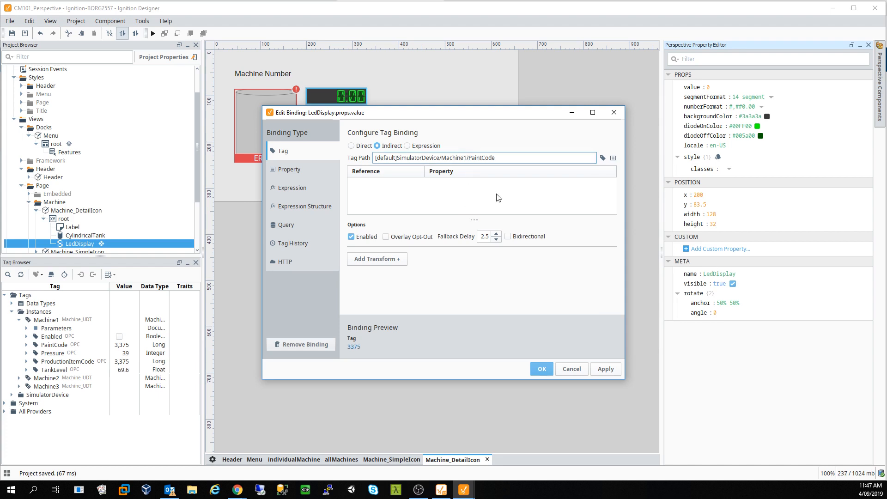
{"action": "key", "text": "BackSpace"}
{"action": "type", "text": "{0}"}
- Map reference 0 to {view.params.MachineNumber}, then apply and save the binding
{"action": "left_click", "coordinate": [484, 183]}
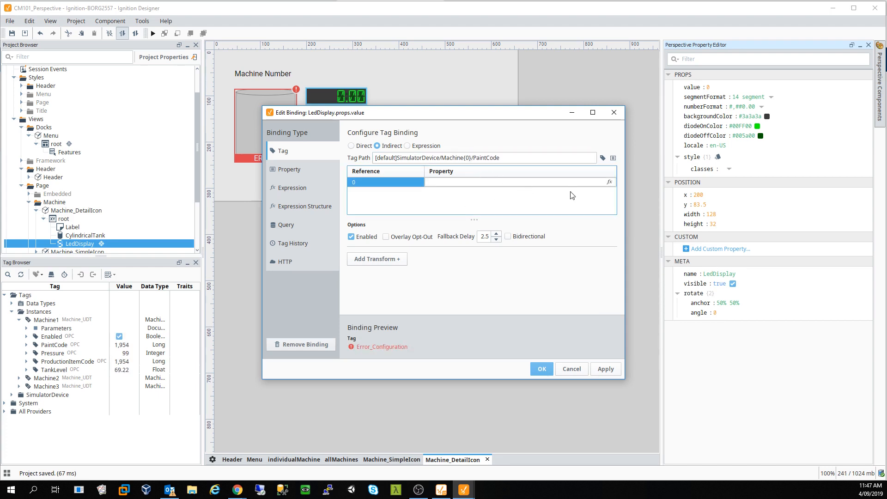
{"action": "left_click", "coordinate": [610, 182]}
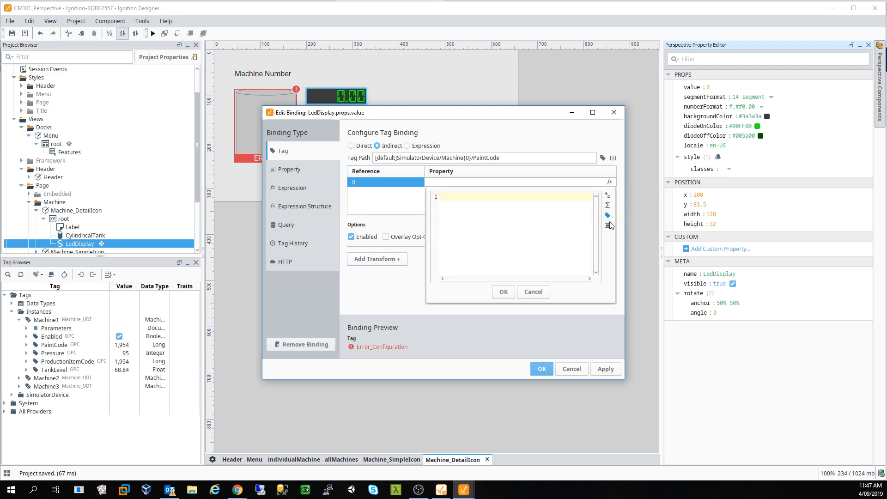
{"action": "left_click", "coordinate": [608, 225]}
{"action": "left_click", "coordinate": [647, 303]}
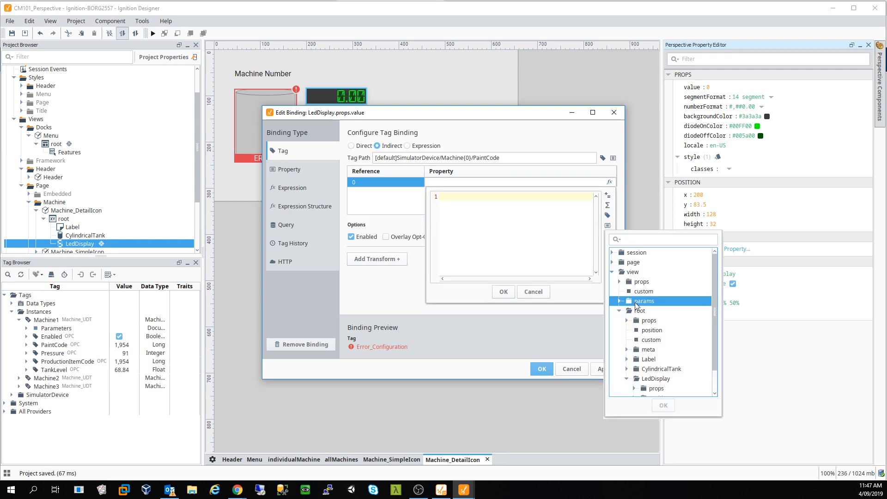
{"action": "left_click", "coordinate": [619, 301]}
{"action": "left_click", "coordinate": [659, 311]}
{"action": "left_click", "coordinate": [664, 405]}
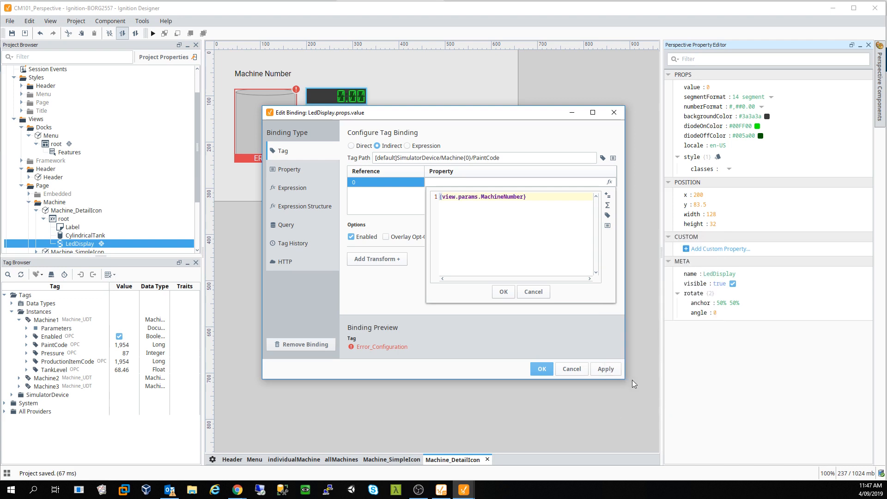
{"action": "left_click", "coordinate": [504, 292]}
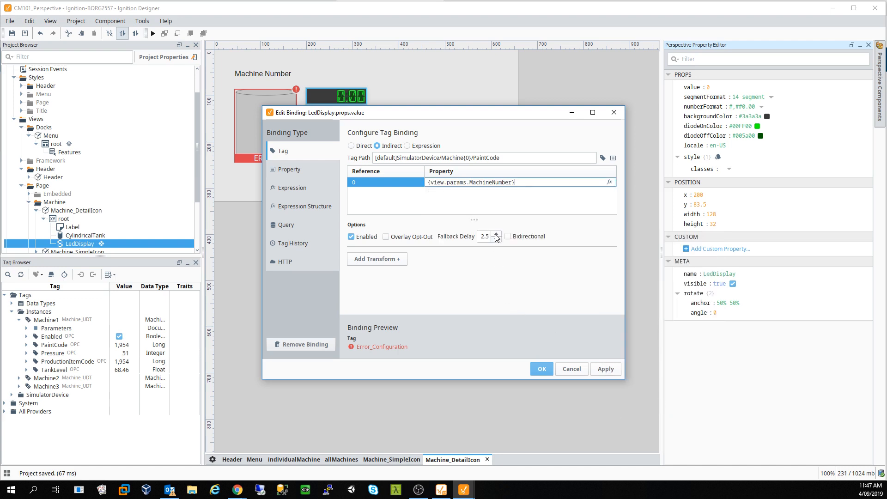
{"action": "left_click", "coordinate": [516, 158]}
{"action": "left_click_drag", "start_coordinate": [516, 159], "coordinate": [354, 157]}
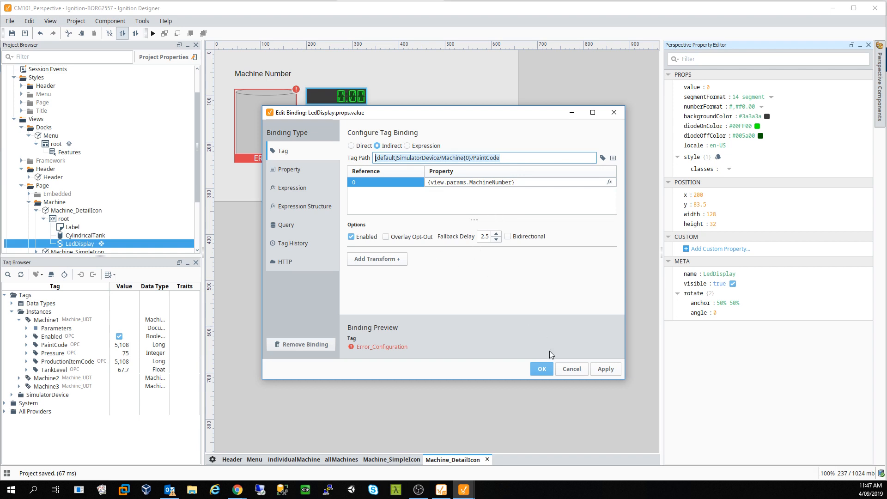
{"action": "left_click", "coordinate": [605, 372]}
{"action": "left_click", "coordinate": [545, 369]}
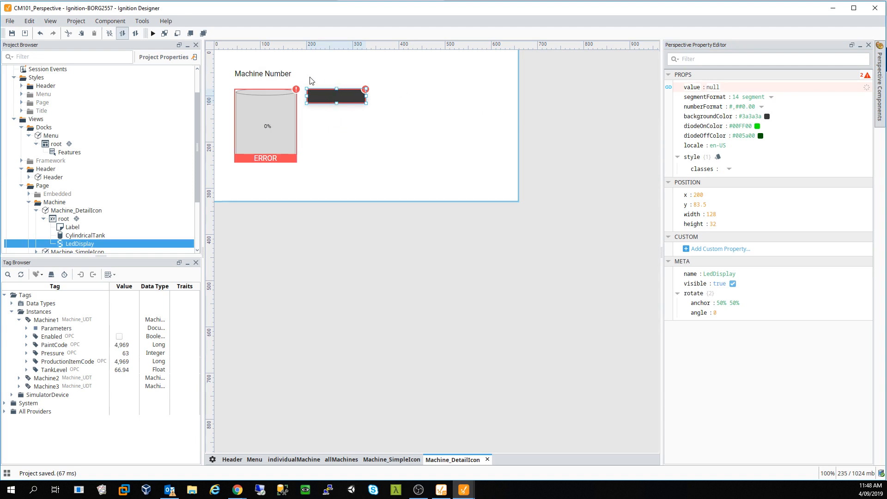
- Duplicate the Machine Number label beside the LED display and narrow it to width 167
{"action": "left_click", "coordinate": [297, 80]}
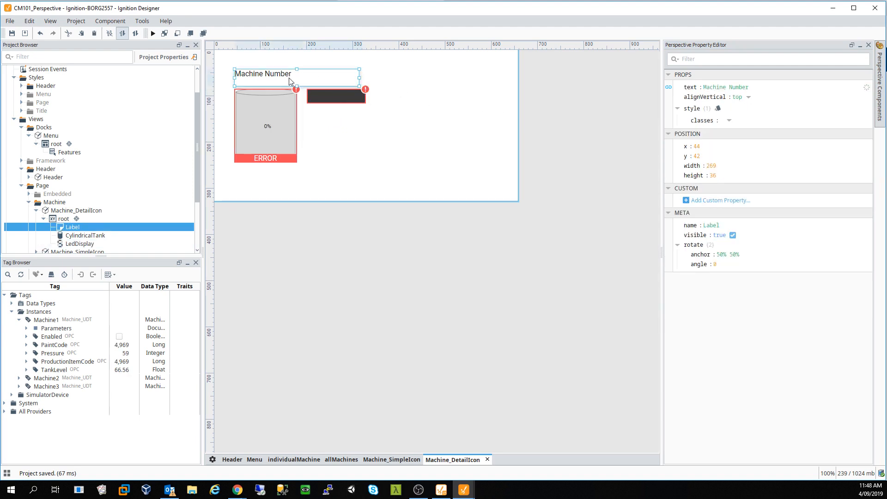
{"action": "key", "text": "ctrl+d"}
{"action": "left_click_drag", "start_coordinate": [290, 82], "coordinate": [445, 102]}
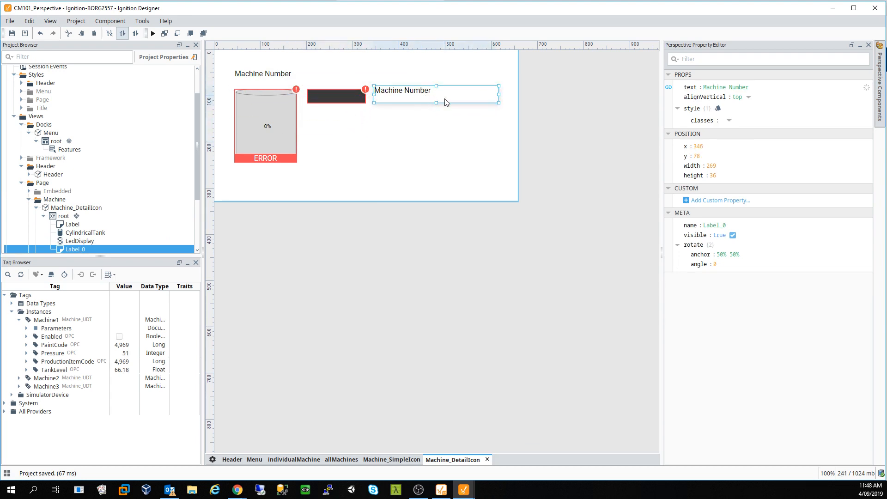
{"action": "left_click_drag", "start_coordinate": [500, 95], "coordinate": [452, 95]}
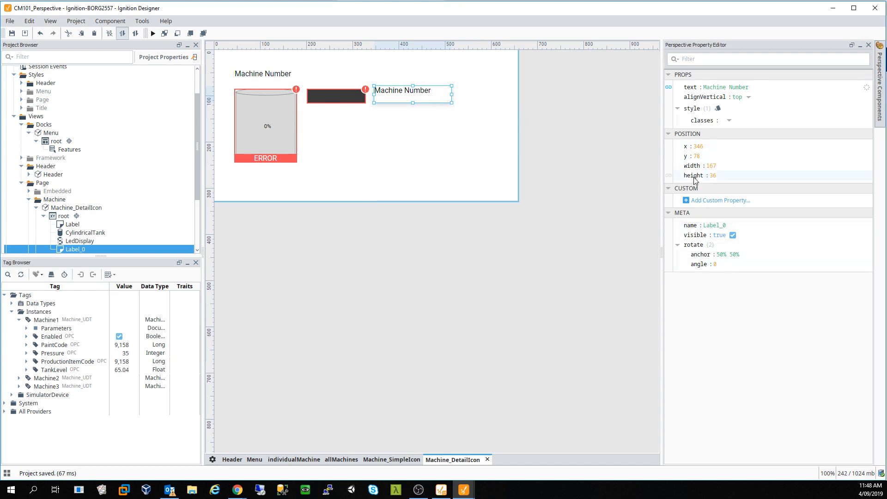
- Browse the copied label's style classes and text justify options, leaving them unchanged
{"action": "left_click", "coordinate": [729, 121]}
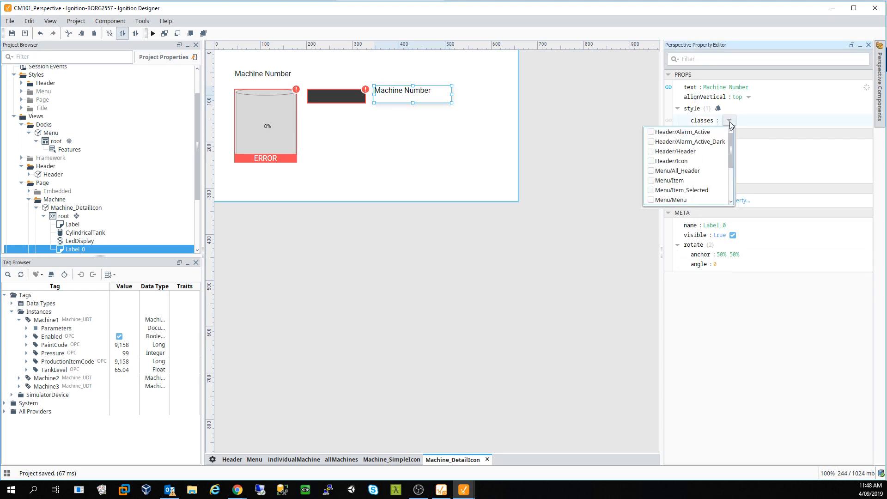
{"action": "mouse_move", "coordinate": [732, 143]}
{"action": "left_mouse_down"}
{"action": "mouse_move", "coordinate": [729, 173]}
{"action": "mouse_move", "coordinate": [727, 139]}
{"action": "left_mouse_up"}
{"action": "left_click", "coordinate": [700, 123]}
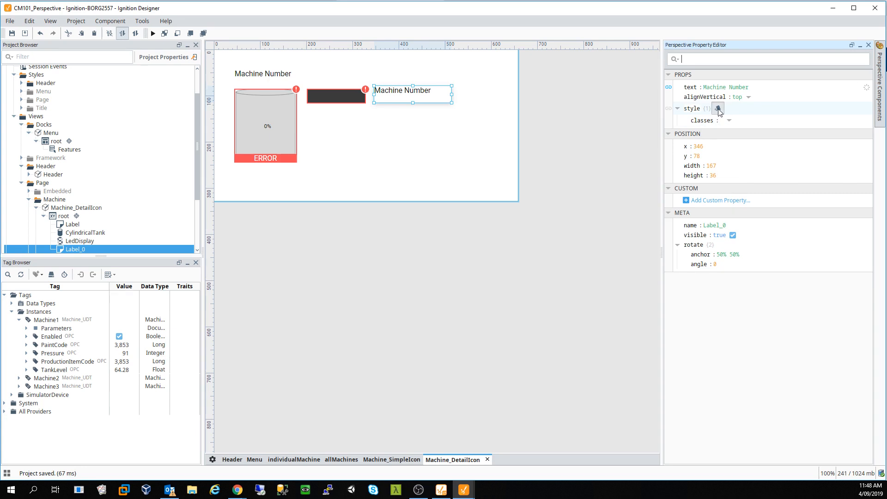
{"action": "left_click", "coordinate": [718, 109]}
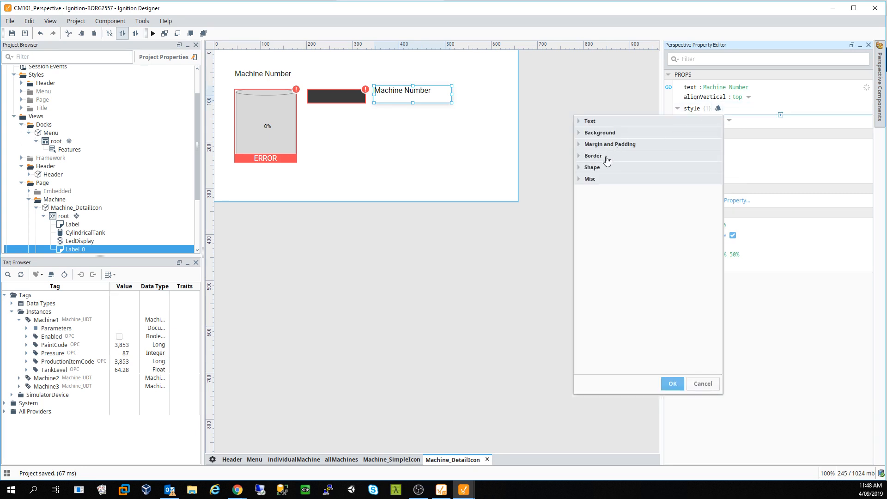
{"action": "left_click", "coordinate": [580, 123]}
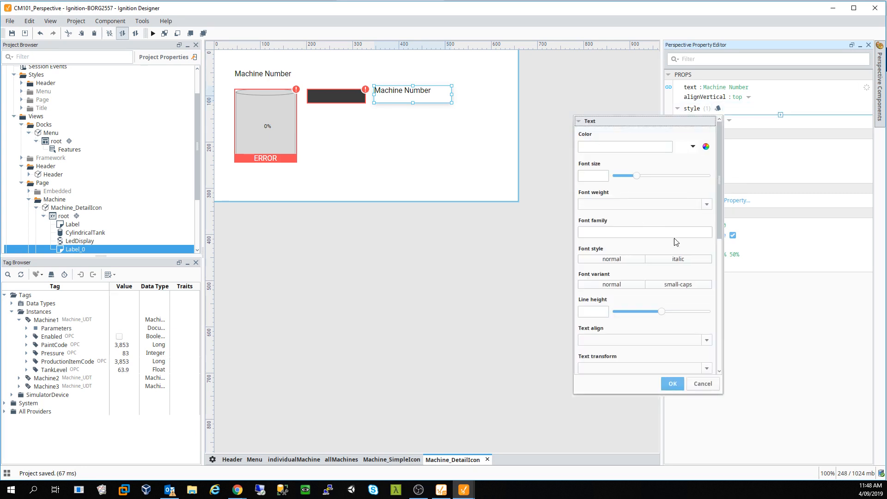
{"action": "left_click_drag", "start_coordinate": [720, 197], "coordinate": [716, 334]}
{"action": "left_click", "coordinate": [707, 225]}
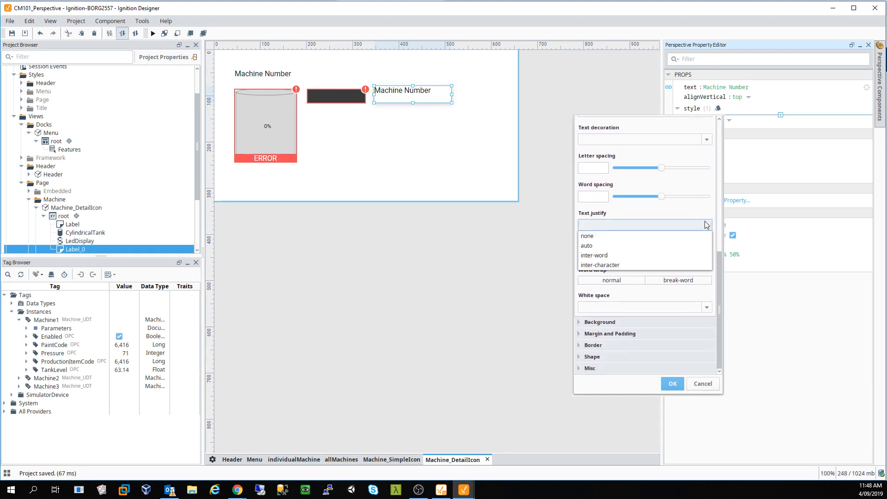
{"action": "left_click", "coordinate": [498, 301]}
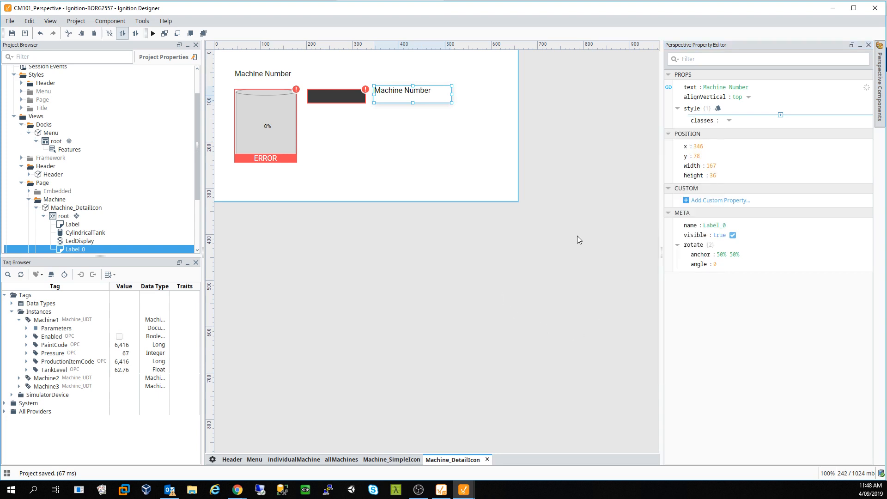
{"action": "left_click", "coordinate": [450, 138]}
{"action": "left_click", "coordinate": [415, 92]}
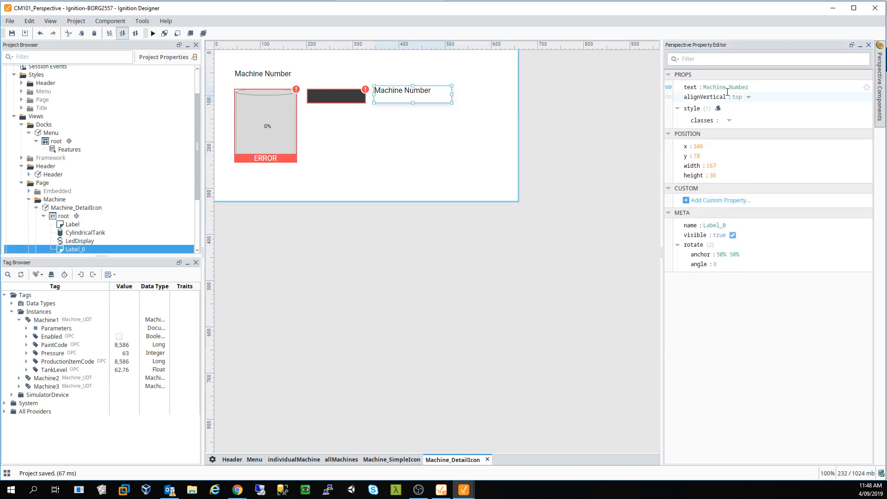
- Remove the inherited expression binding from the copied label's text
{"action": "left_click", "coordinate": [669, 87]}
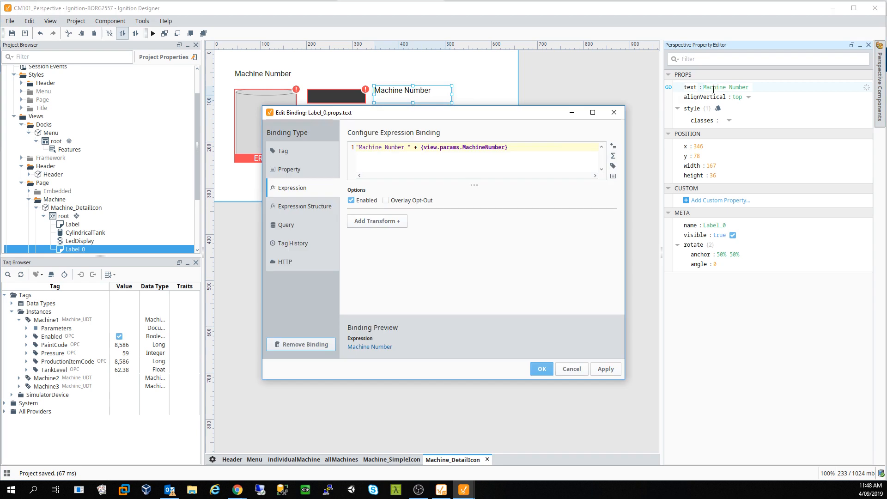
{"action": "key", "text": "ctrl+a"}
{"action": "key", "text": "BackSpace"}
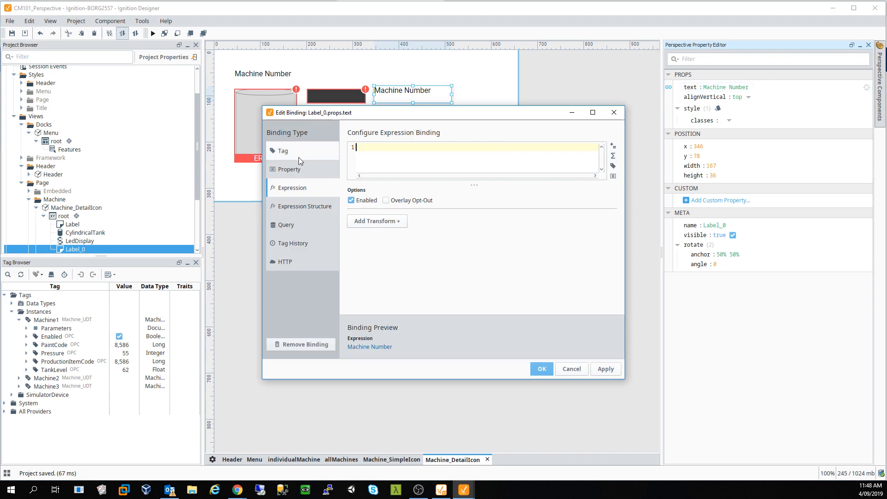
{"action": "left_click", "coordinate": [303, 345]}
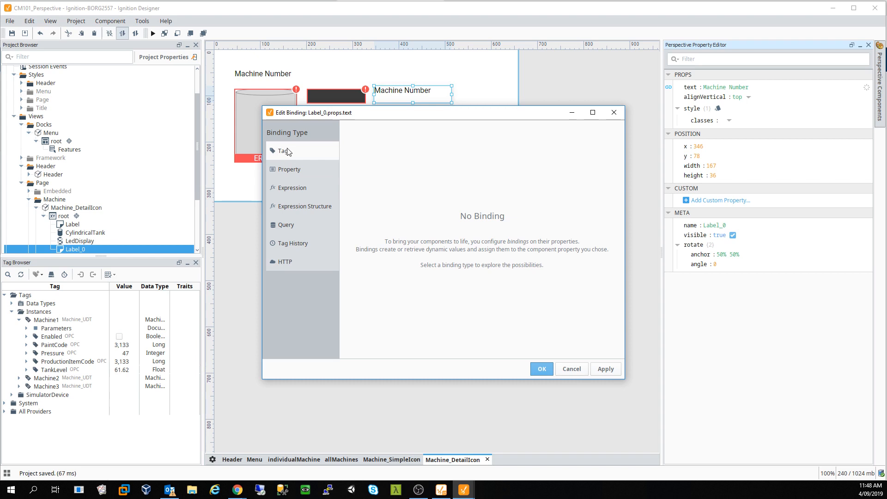
{"action": "left_click", "coordinate": [545, 372]}
- Change the copied label's text to 'Paint Code' and nudge it slightly lower
{"action": "left_click", "coordinate": [743, 87]}
{"action": "left_click_drag", "start_coordinate": [754, 86], "coordinate": [690, 90]}
{"action": "type", "text": "Par"}
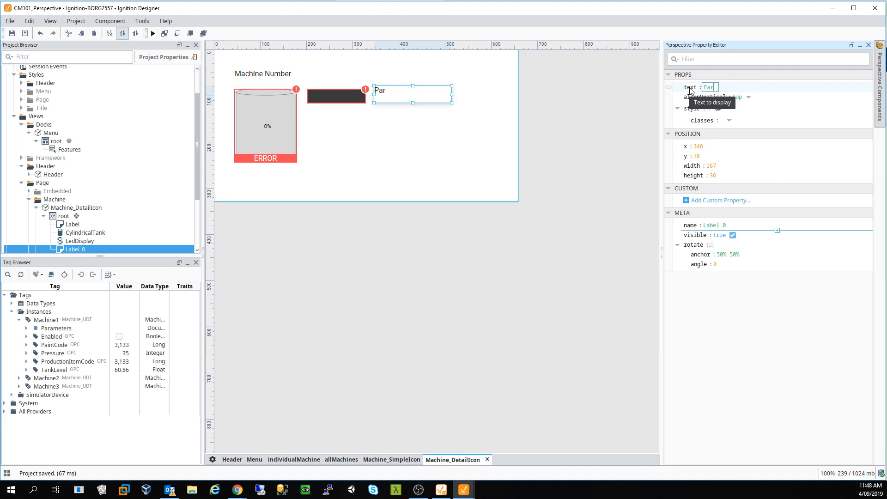
{"action": "type", "text": "int Code"}
{"action": "left_click", "coordinate": [424, 126]}
{"action": "left_click", "coordinate": [390, 94]}
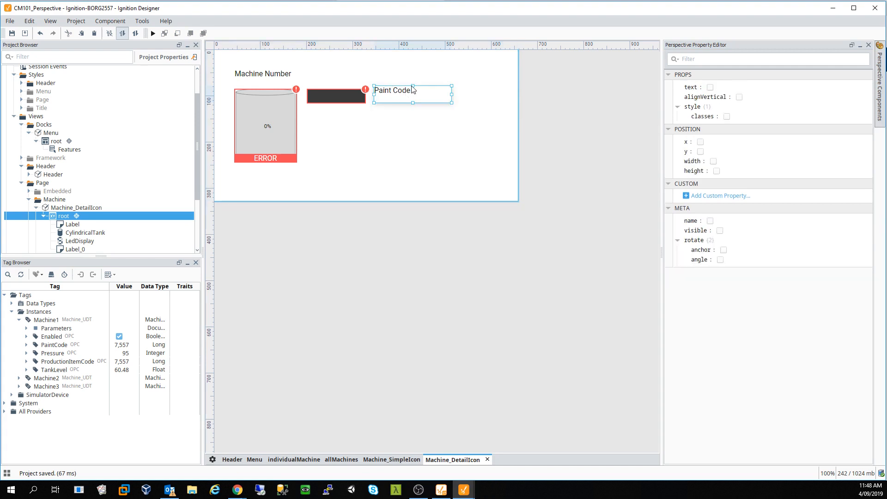
{"action": "left_click_drag", "start_coordinate": [412, 85], "coordinate": [411, 92]}
{"action": "left_click", "coordinate": [402, 127]}
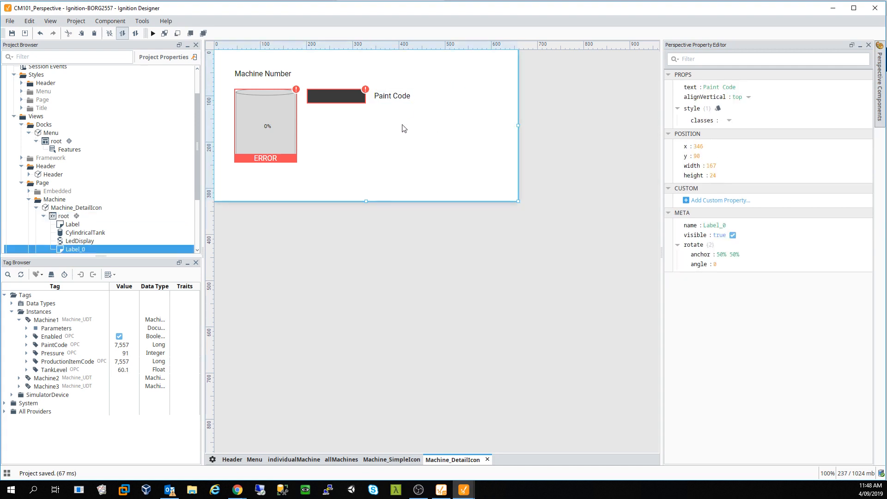
- Duplicate the Paint Code LED display to create LedDisplay_0
{"action": "left_click", "coordinate": [361, 105]}
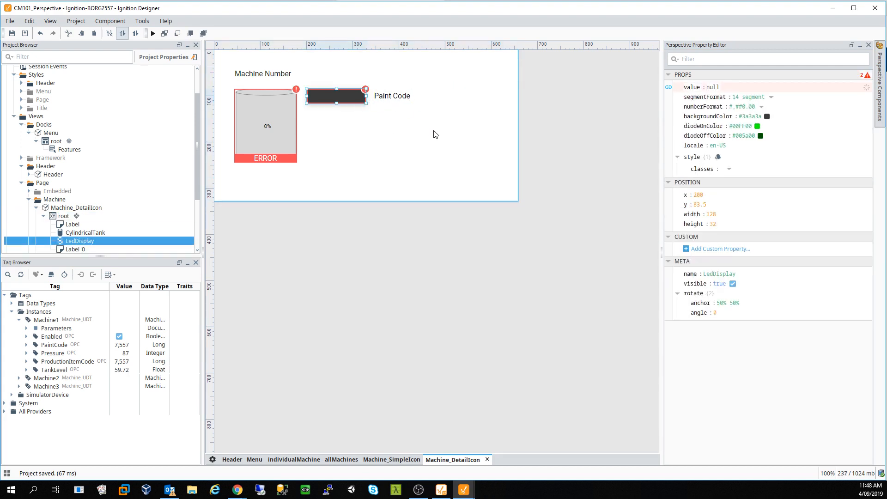
{"action": "left_click", "coordinate": [668, 87]}
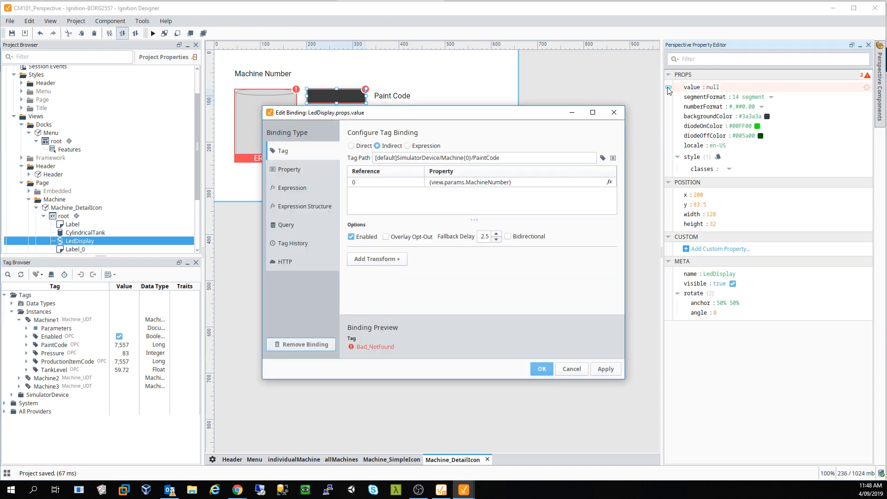
{"action": "left_click", "coordinate": [614, 112]}
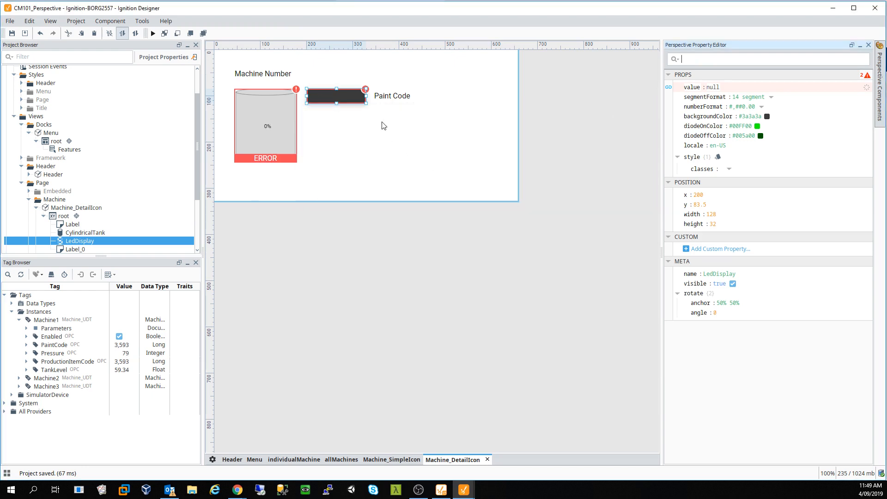
{"action": "left_click", "coordinate": [383, 121]}
{"action": "left_click", "coordinate": [351, 95]}
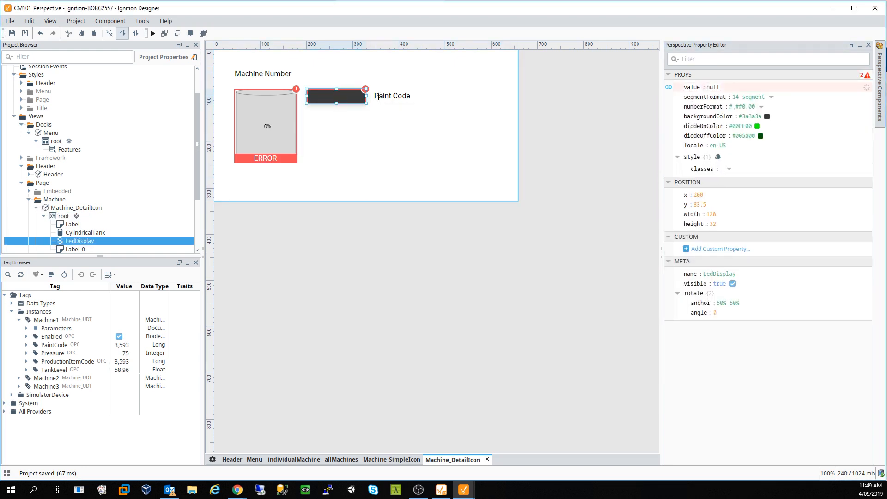
{"action": "key", "text": "ctrl+d"}
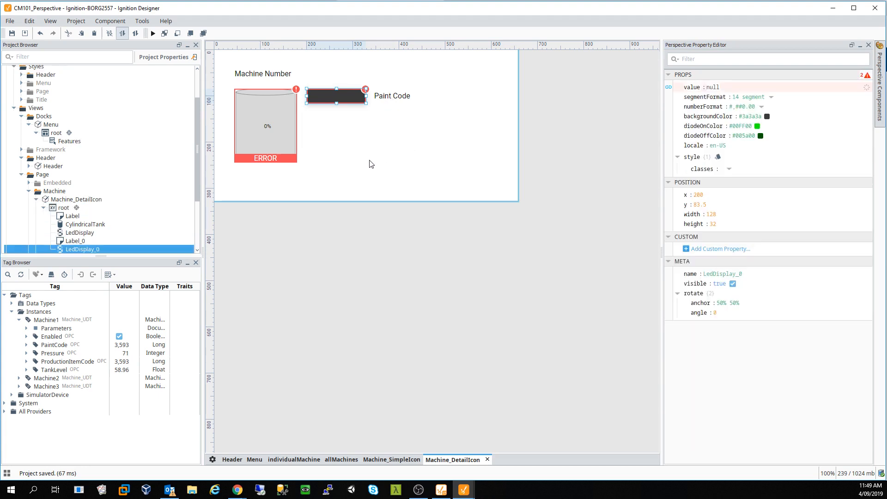
- Point LedDisplay_0's value binding at [default]SimulatorDevice/Machine{0}/ProductionItemCode
{"action": "left_click", "coordinate": [669, 88]}
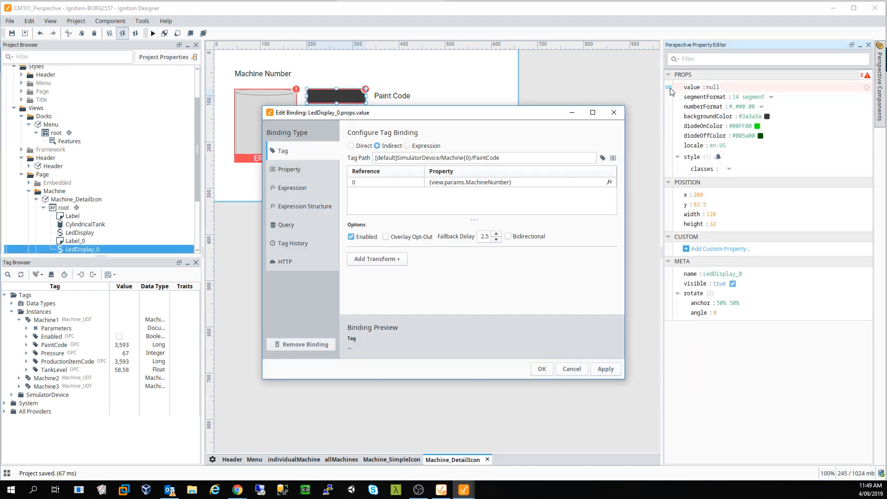
{"action": "left_click_drag", "start_coordinate": [510, 158], "coordinate": [478, 160]}
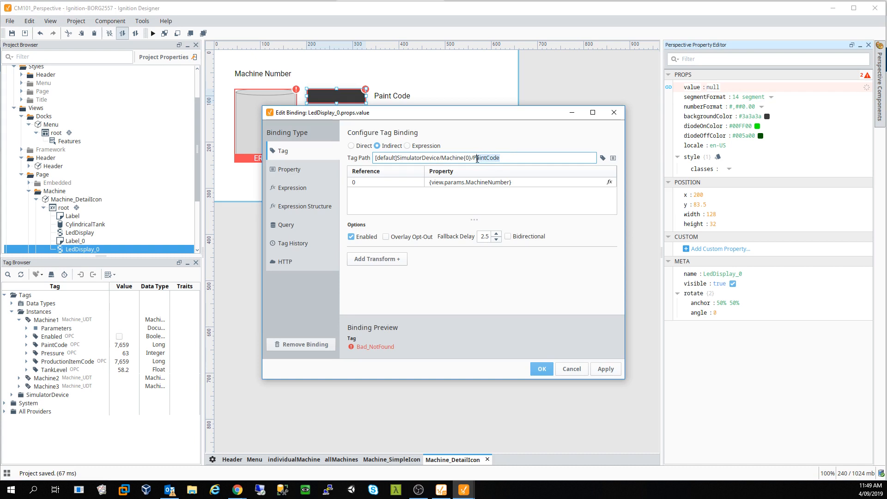
{"action": "key", "text": "BackSpace"}
{"action": "left_click", "coordinate": [613, 158]}
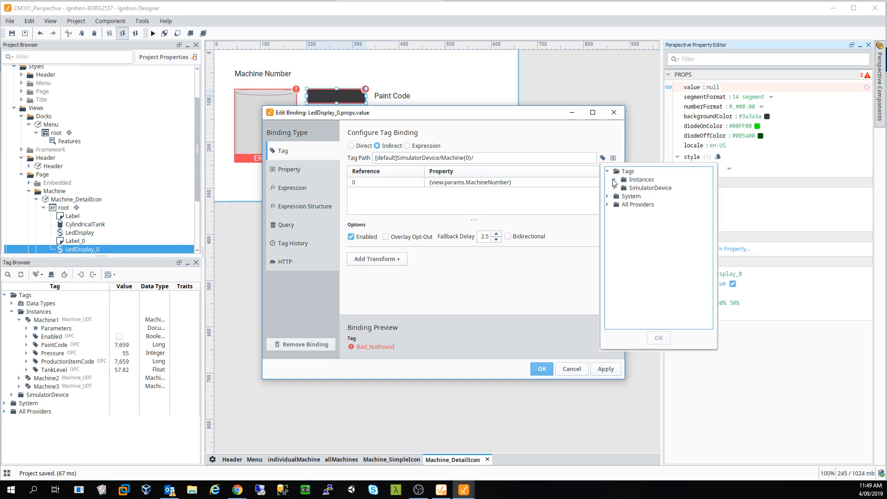
{"action": "left_click", "coordinate": [615, 188]}
{"action": "left_click", "coordinate": [622, 204]}
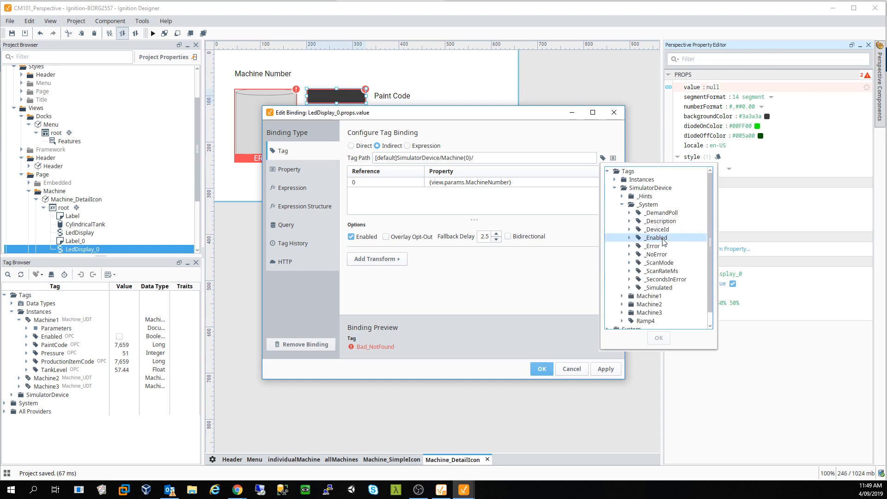
{"action": "left_click", "coordinate": [622, 205]}
{"action": "left_click", "coordinate": [622, 213]}
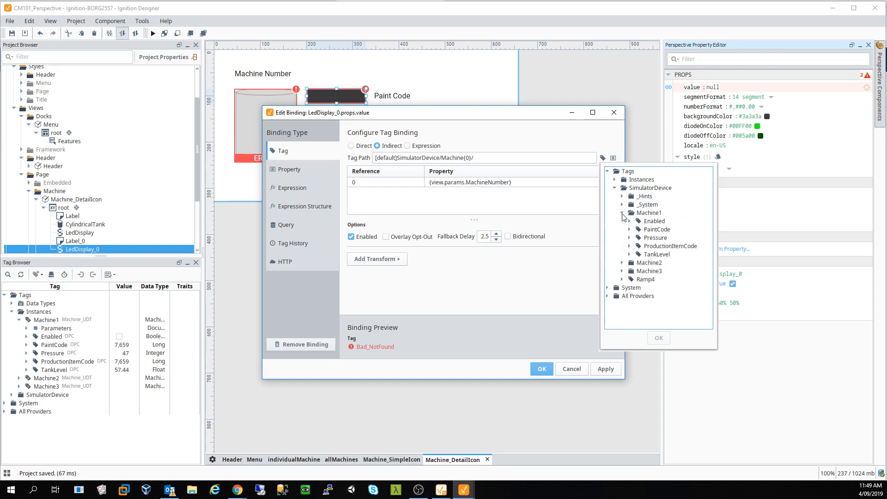
{"action": "left_click", "coordinate": [665, 246]}
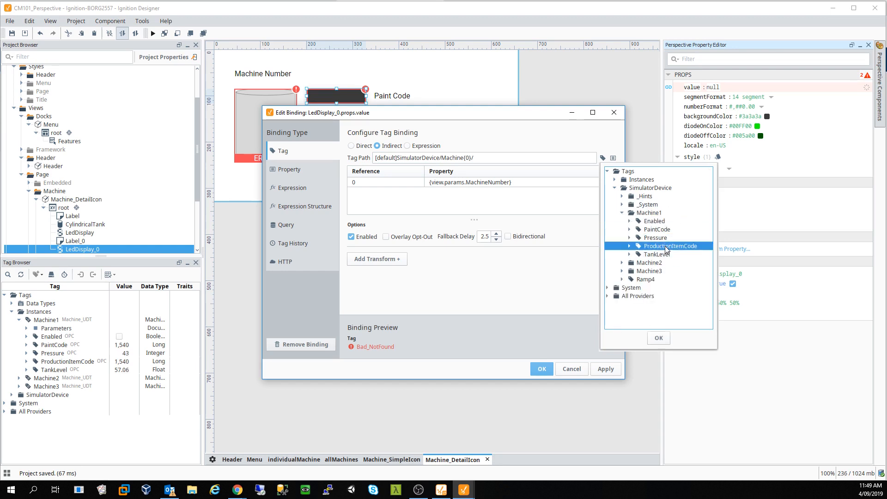
{"action": "left_click", "coordinate": [659, 339]}
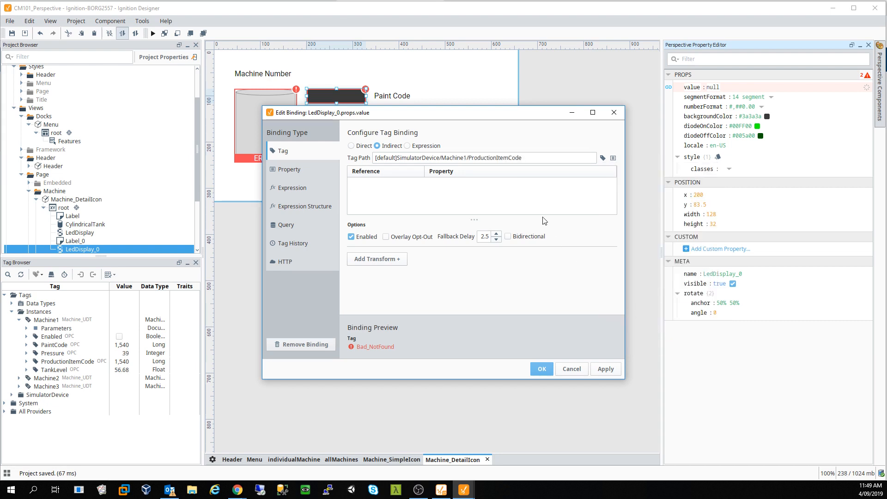
{"action": "left_click", "coordinate": [465, 158]}
{"action": "type", "text": "{}"}
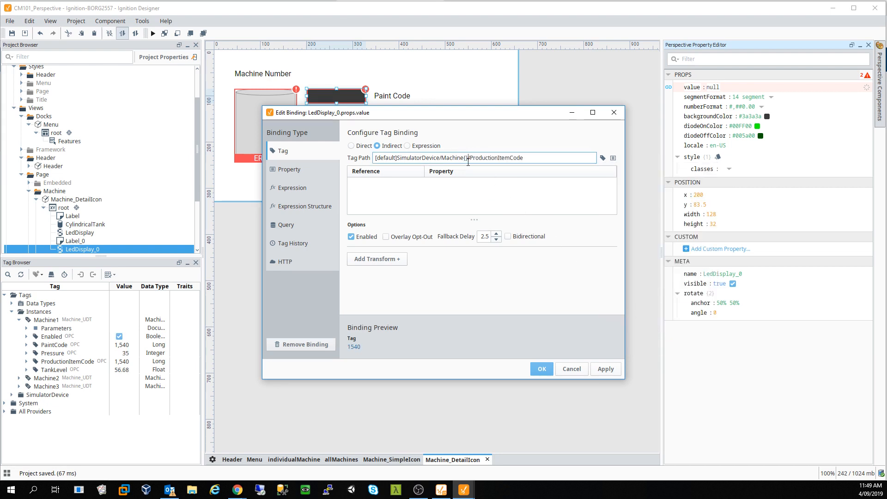
{"action": "type", "text": "0"}
- Set reference 0 to {view.params.MachineNumber} and apply the binding
{"action": "left_click", "coordinate": [538, 182]}
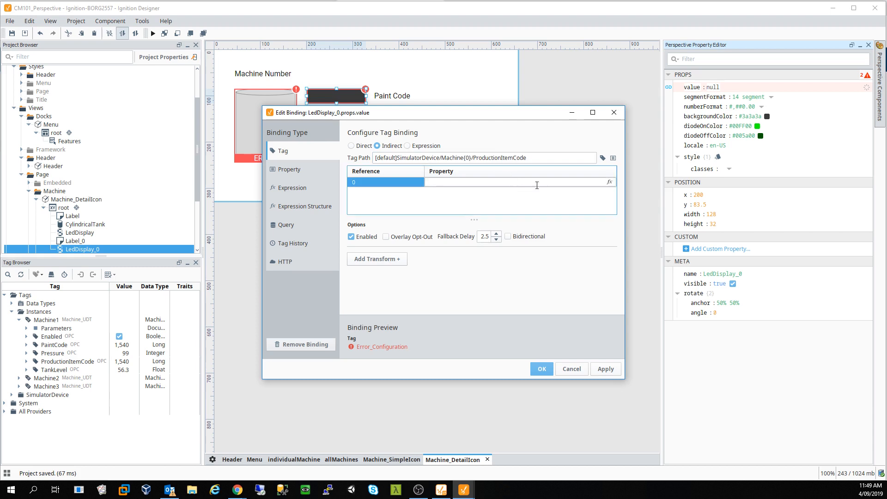
{"action": "left_click", "coordinate": [609, 182]}
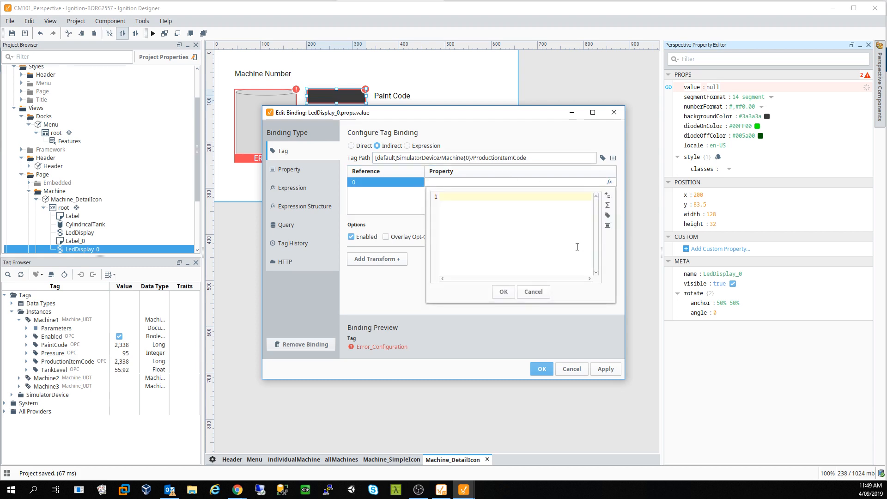
{"action": "left_click", "coordinate": [607, 226]}
{"action": "double_click", "coordinate": [649, 295]}
{"action": "left_click", "coordinate": [656, 305]}
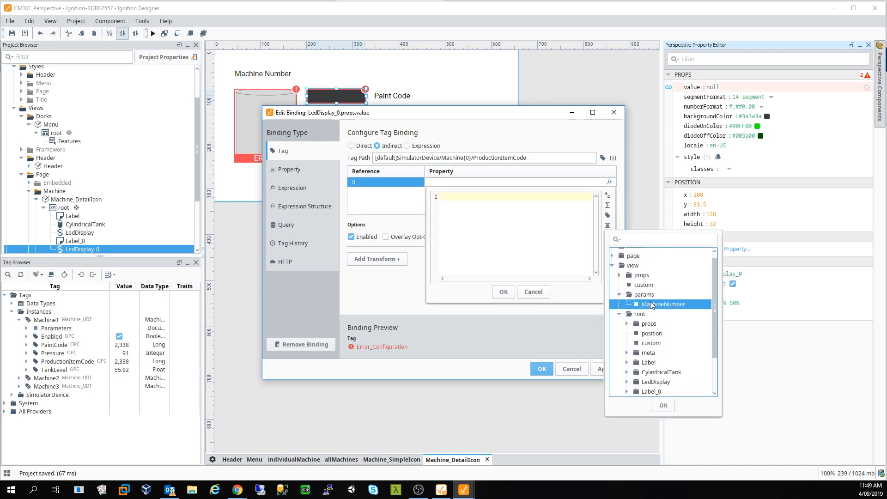
{"action": "left_click", "coordinate": [663, 405]}
{"action": "left_click", "coordinate": [504, 291]}
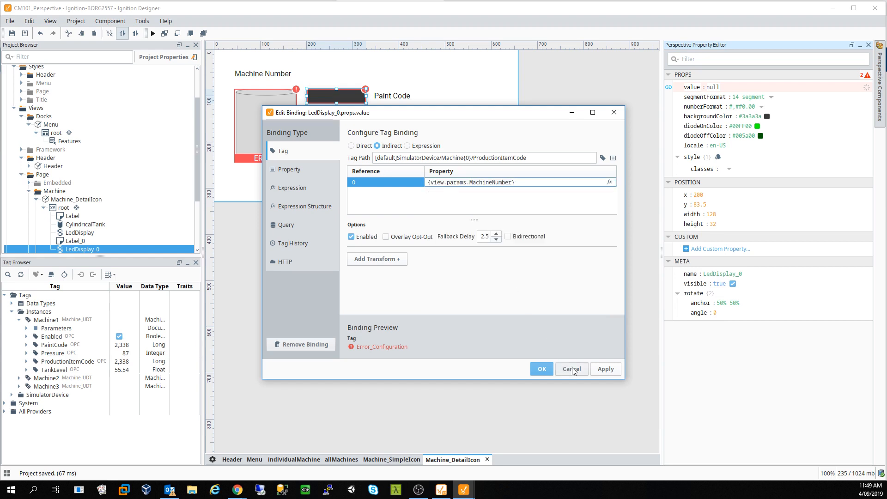
{"action": "left_click", "coordinate": [542, 369]}
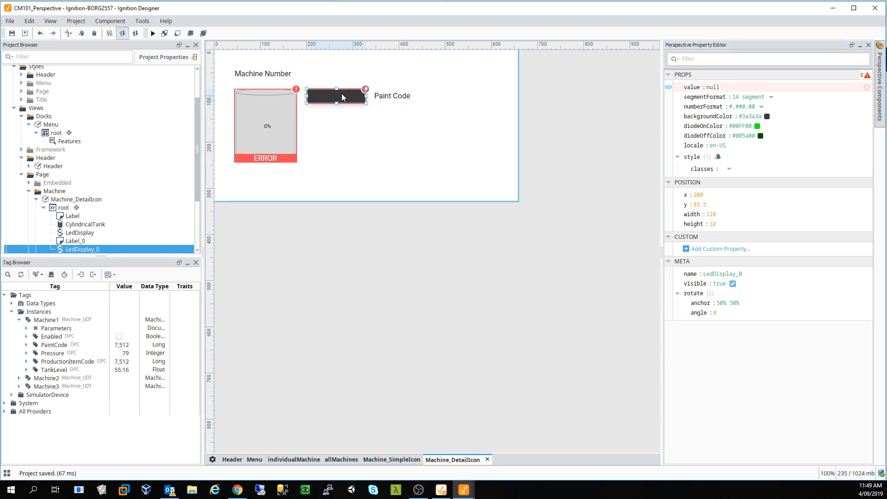
- Move the copied LED display below the first and review the upper display's binding
{"action": "left_click_drag", "start_coordinate": [342, 93], "coordinate": [342, 122]}
{"action": "left_click", "coordinate": [355, 128]}
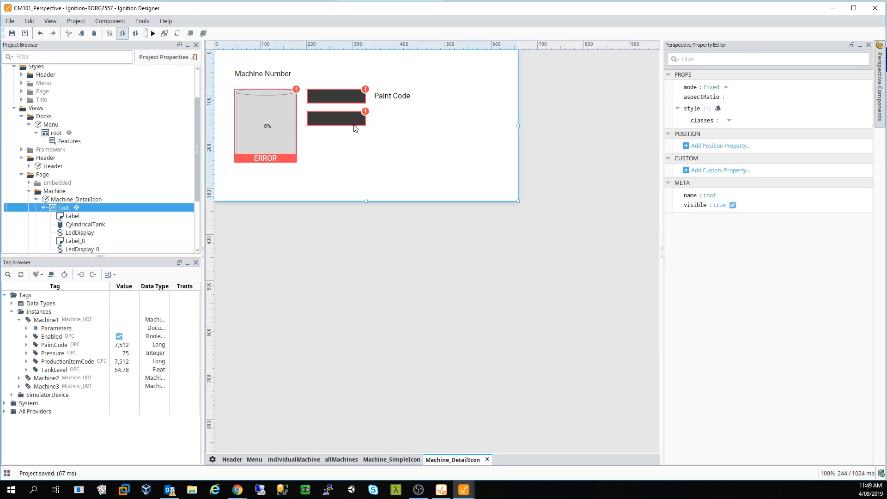
{"action": "left_click", "coordinate": [343, 117]}
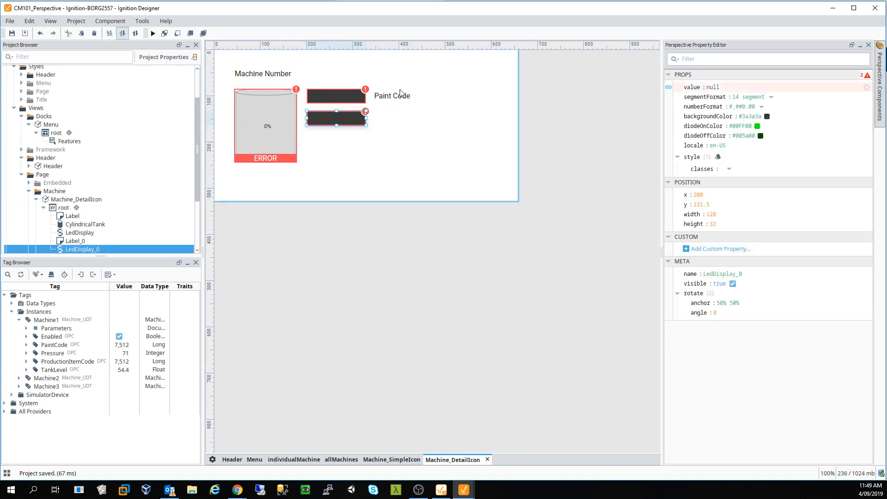
{"action": "left_click", "coordinate": [345, 100]}
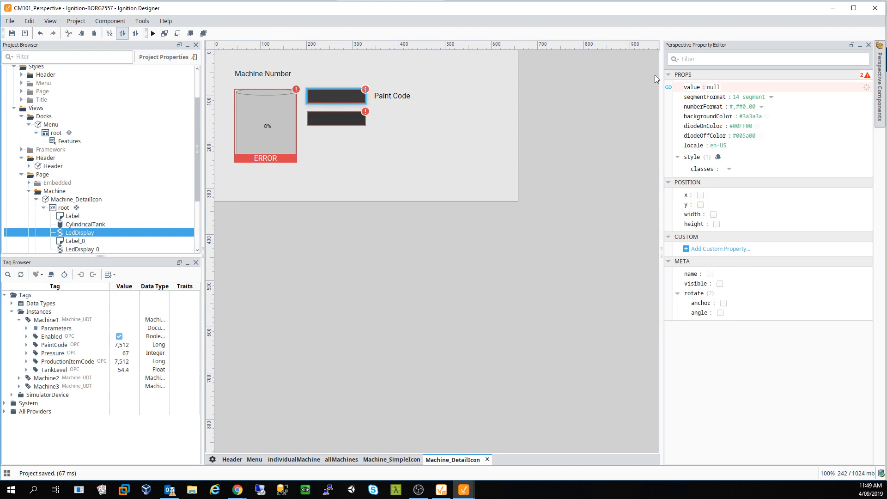
{"action": "left_click", "coordinate": [669, 87]}
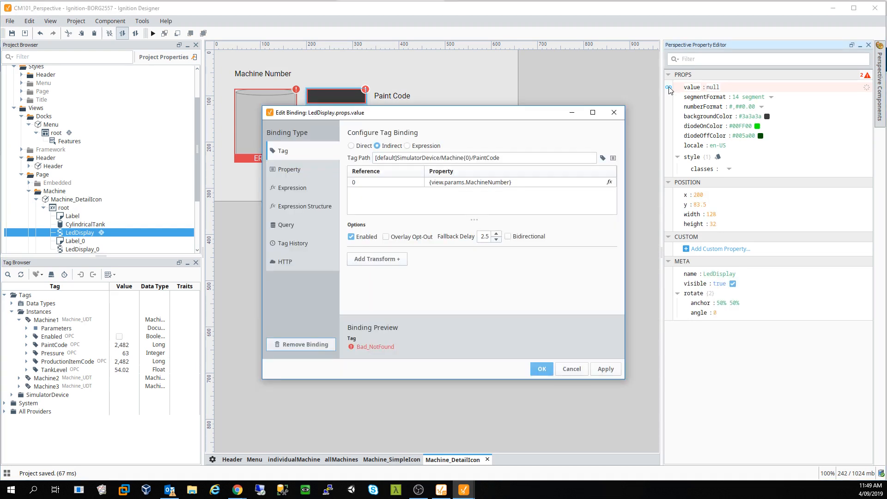
{"action": "left_click", "coordinate": [615, 113]}
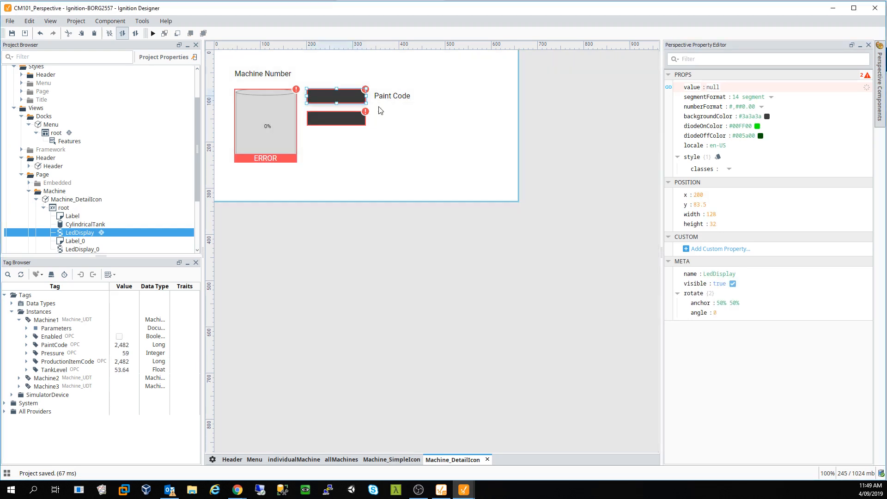
- Duplicate the Paint Code label beside the lower display and change its text to Part Code
{"action": "left_click", "coordinate": [394, 98]}
{"action": "key", "text": "ctrl+c"}
{"action": "left_click", "coordinate": [416, 137]}
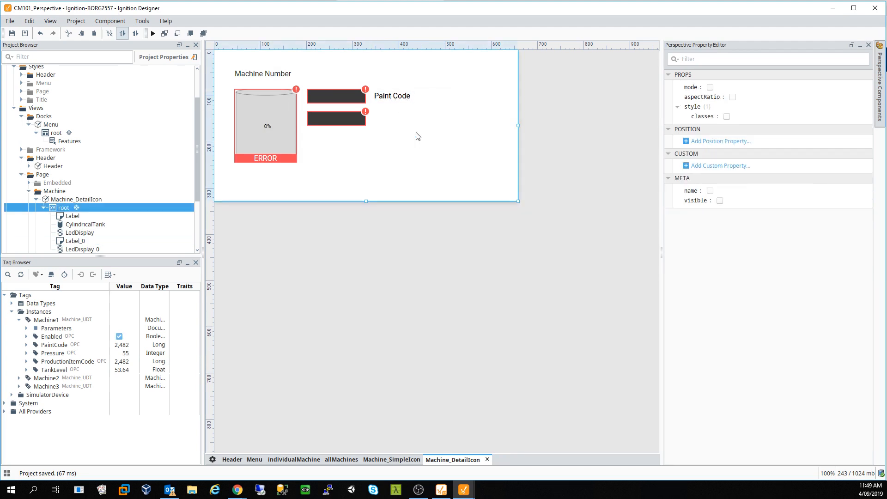
{"action": "key", "text": "ctrl+v"}
{"action": "left_click_drag", "start_coordinate": [401, 99], "coordinate": [398, 115]}
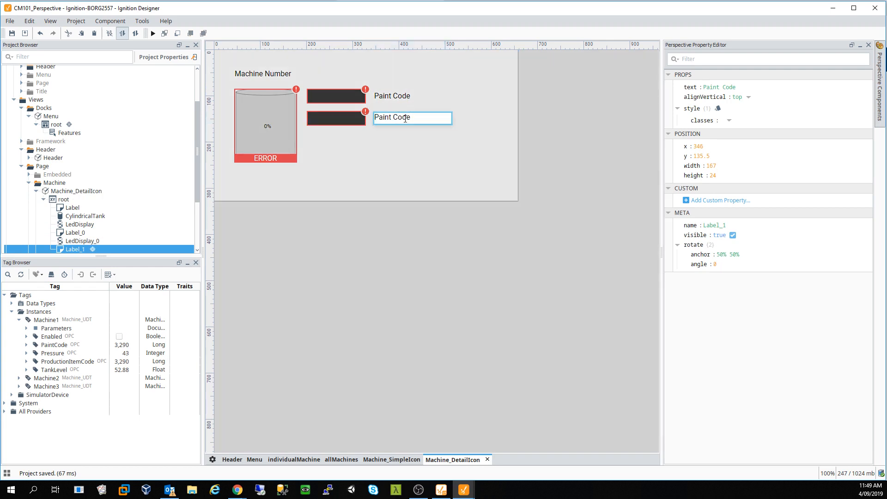
{"action": "double_click", "coordinate": [708, 87]}
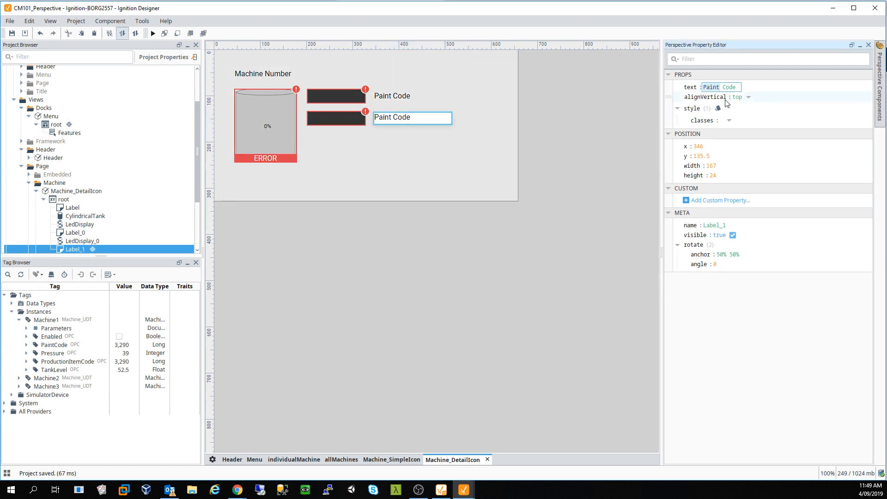
{"action": "type", "text": "Part"}
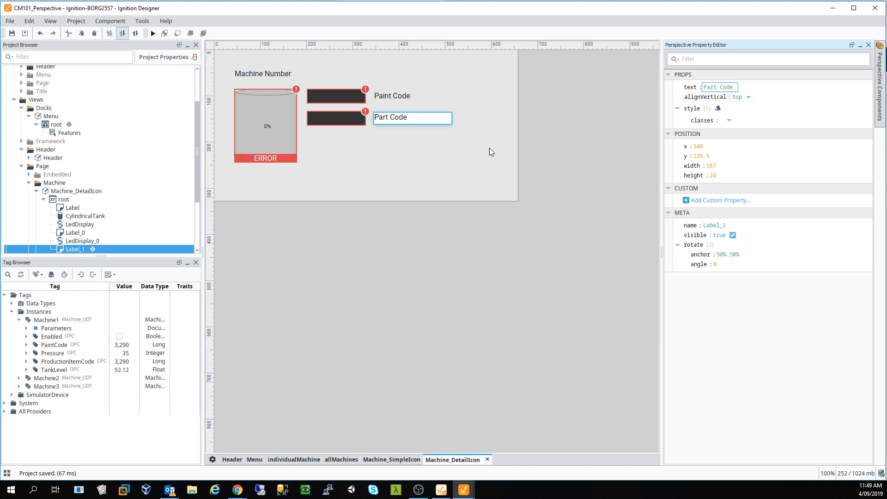
{"action": "left_click", "coordinate": [439, 158]}
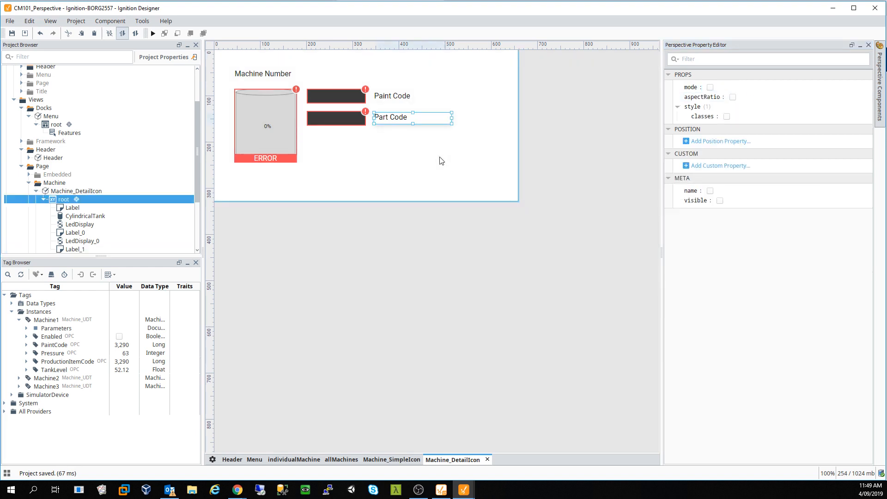
{"action": "left_click", "coordinate": [428, 186]}
{"action": "left_click", "coordinate": [880, 90]}
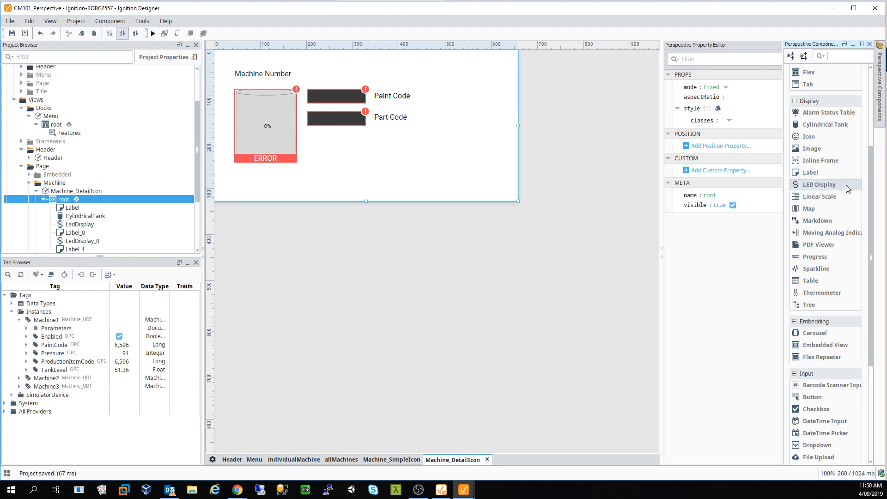
- Place a Toggle Switch from the component palette below the LED displays
{"action": "scroll", "coordinate": [838, 234], "scroll_direction": "down", "scroll_amount": 2}
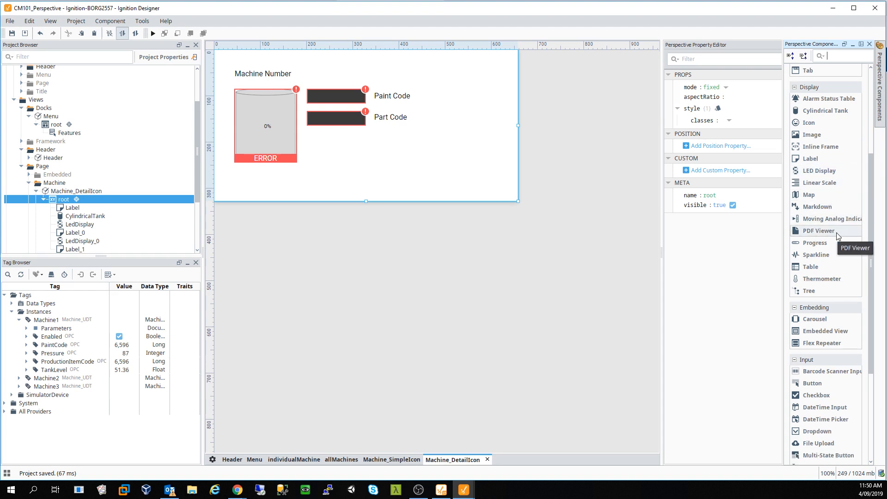
{"action": "scroll", "coordinate": [838, 235], "scroll_direction": "down", "scroll_amount": 10}
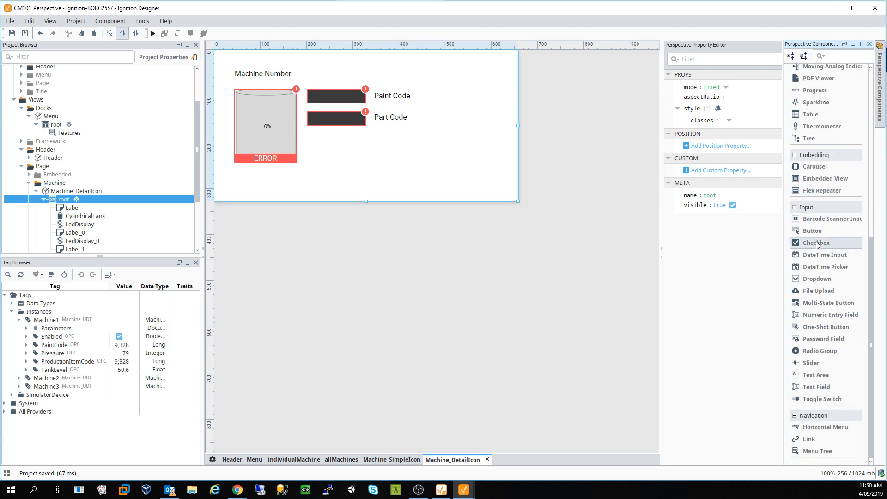
{"action": "left_click_drag", "start_coordinate": [816, 242], "coordinate": [827, 167]}
{"action": "left_click_drag", "start_coordinate": [823, 400], "coordinate": [421, 188]}
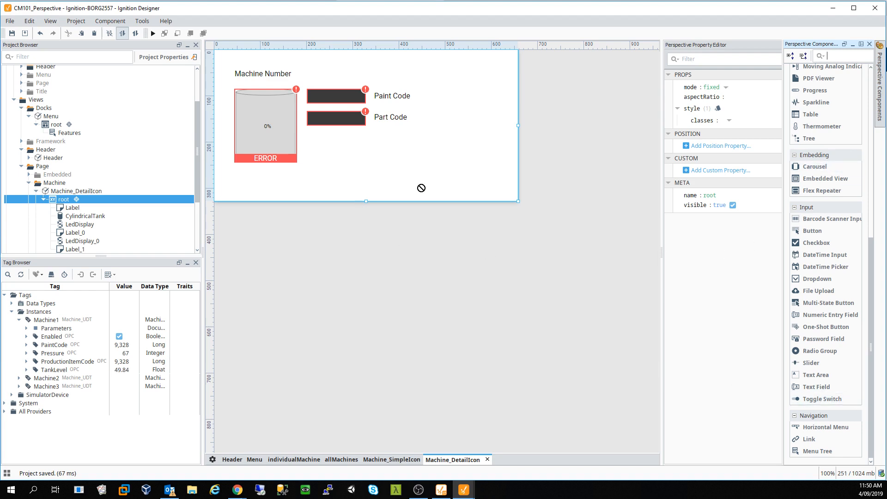
{"action": "left_click_drag", "start_coordinate": [344, 148], "coordinate": [325, 147]}
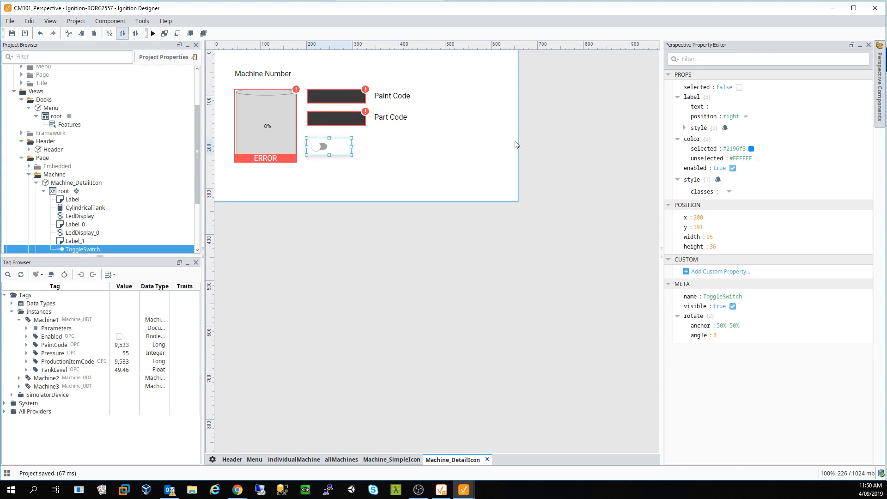
- Label the toggle Running, make it taller, and start a Tag binding on props.selected
{"action": "left_click", "coordinate": [723, 107]}
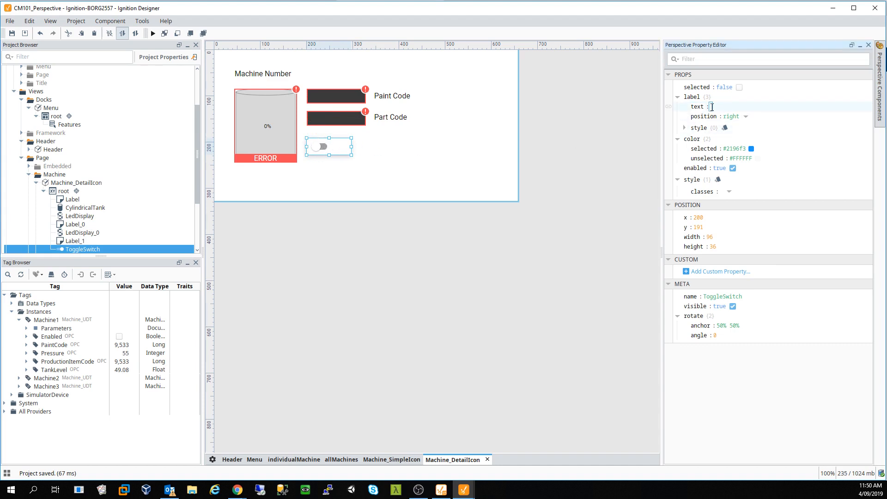
{"action": "type", "text": "Running"}
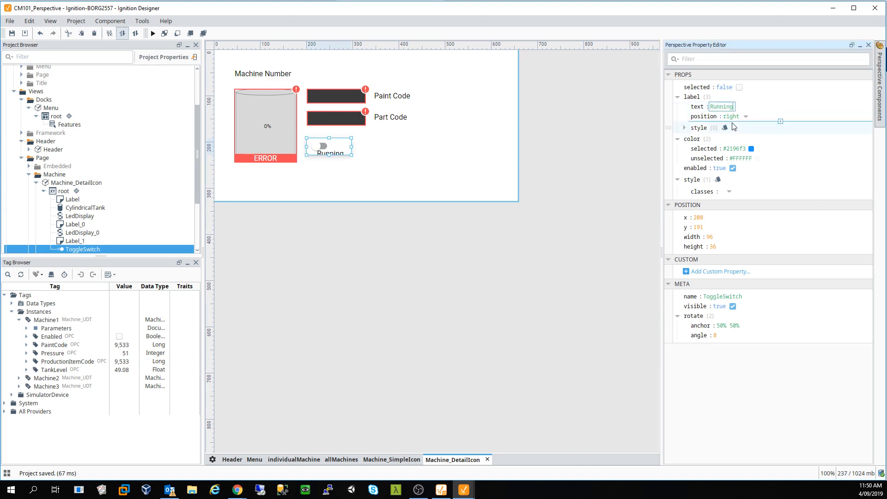
{"action": "left_click_drag", "start_coordinate": [329, 156], "coordinate": [329, 166]}
{"action": "left_click", "coordinate": [328, 169]}
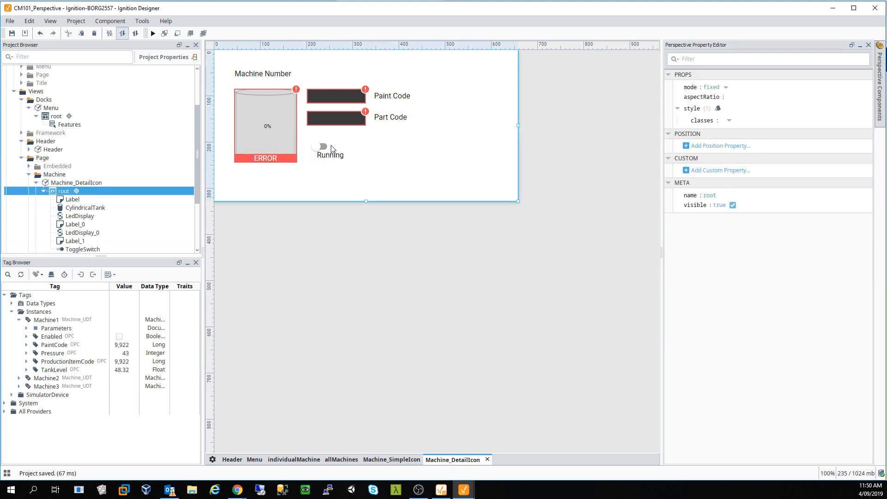
{"action": "left_click", "coordinate": [328, 149]}
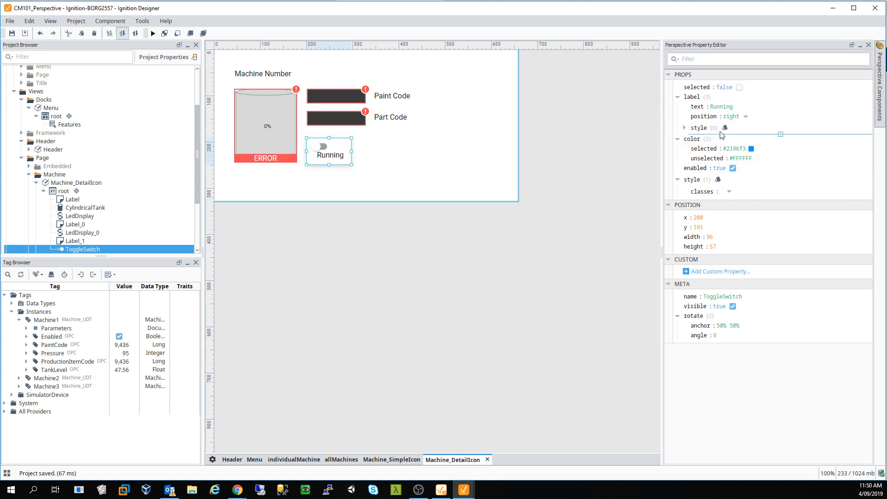
{"action": "left_click", "coordinate": [670, 87]}
{"action": "left_click", "coordinate": [295, 153]}
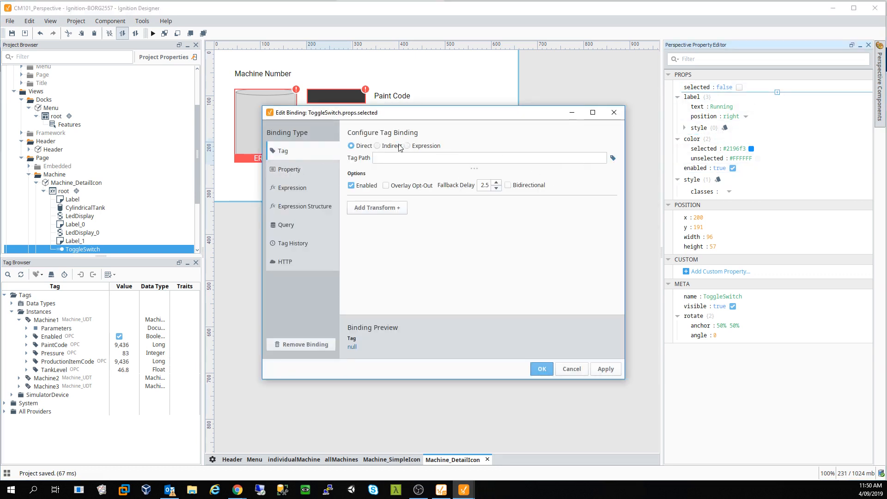
- Set an indirect tag path of [default]SimulatorDevice/Machine{0}/Enabled
{"action": "left_click", "coordinate": [399, 145]}
{"action": "left_click", "coordinate": [603, 159]}
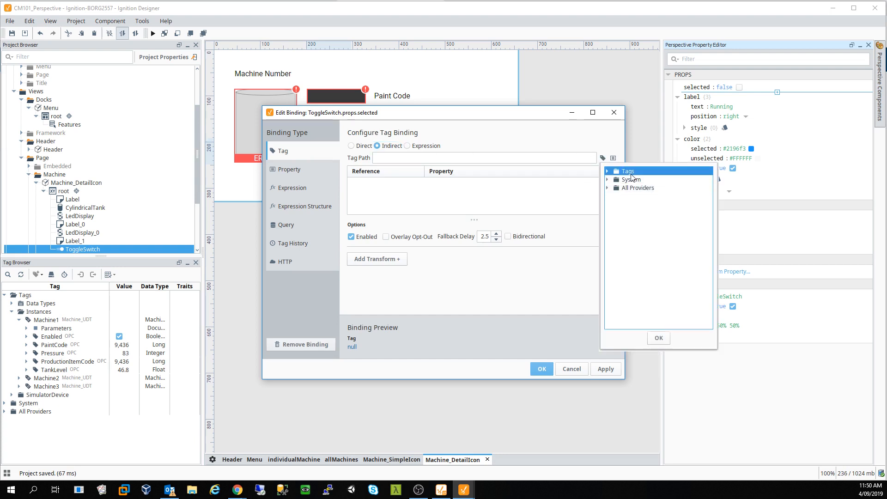
{"action": "double_click", "coordinate": [629, 173]}
{"action": "left_click", "coordinate": [603, 158]}
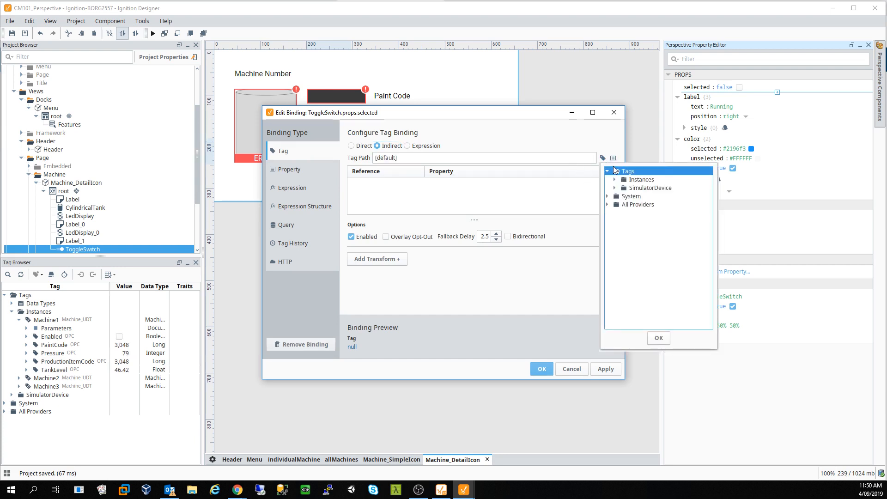
{"action": "left_click", "coordinate": [614, 188]}
{"action": "left_click", "coordinate": [622, 213]}
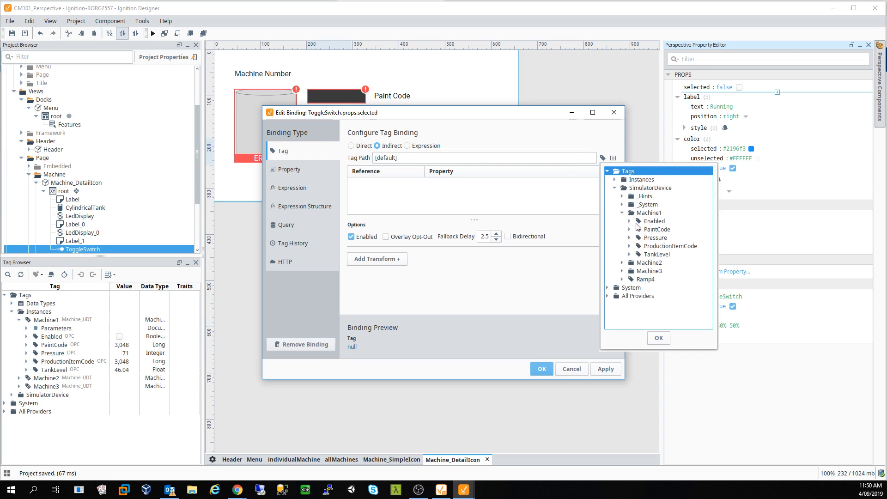
{"action": "left_click", "coordinate": [653, 222]}
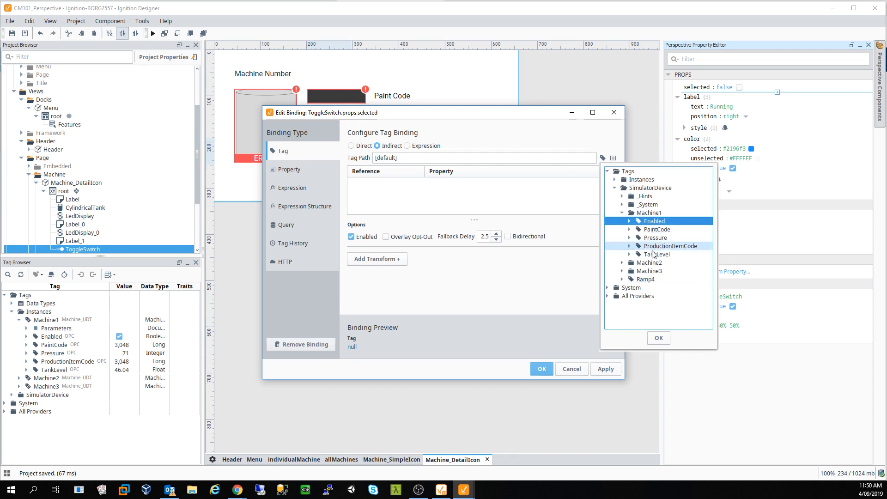
{"action": "left_click", "coordinate": [659, 338]}
{"action": "left_click", "coordinate": [467, 156]}
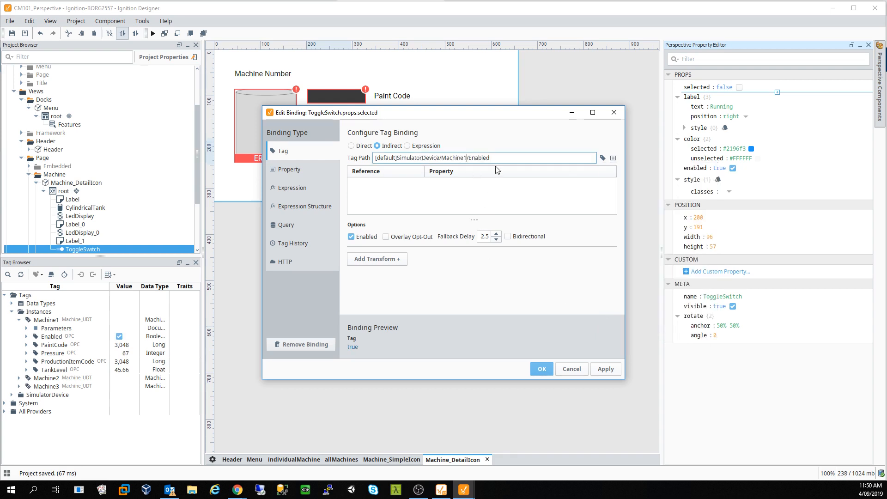
{"action": "key", "text": "BackSpace"}
{"action": "type", "text": "{0}"}
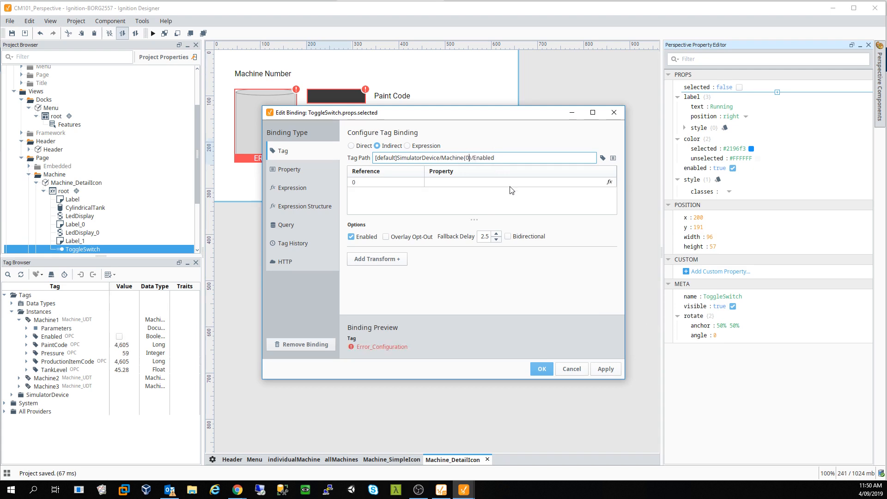
- Set reference 0 to {view.params.MachineNumber}, make it bidirectional, and apply the binding
{"action": "left_click", "coordinate": [615, 181]}
{"action": "left_click", "coordinate": [610, 182]}
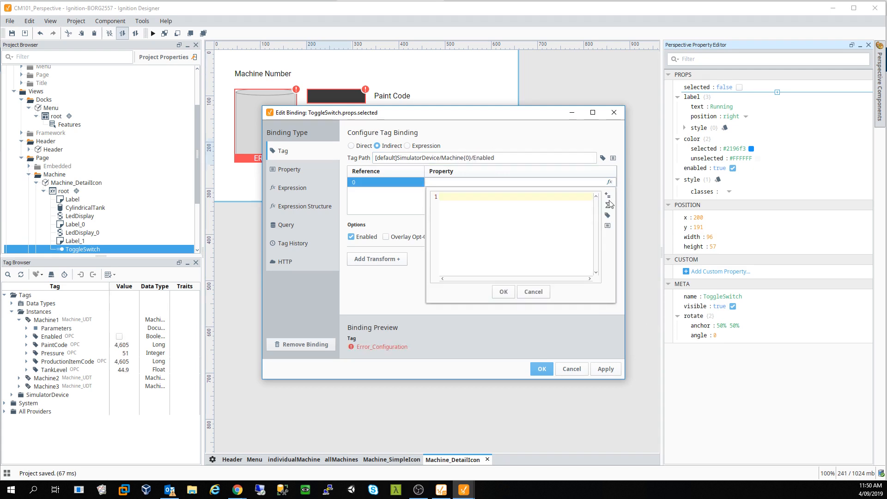
{"action": "left_click", "coordinate": [607, 226]}
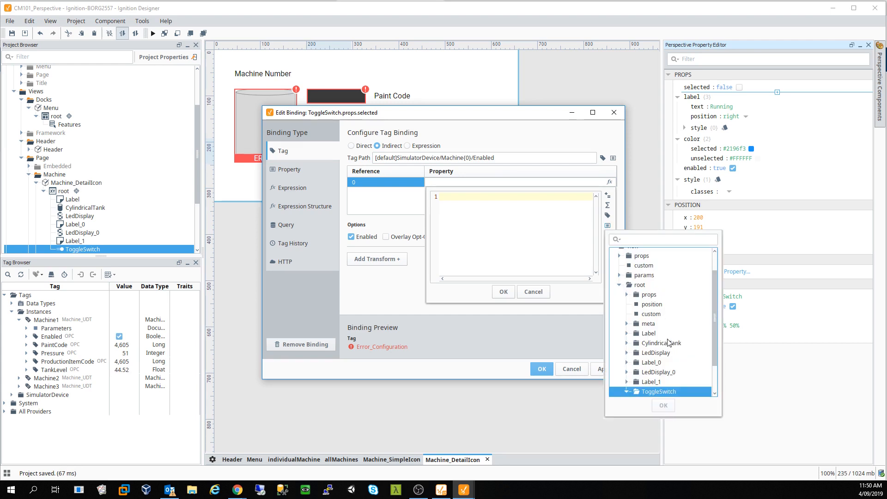
{"action": "double_click", "coordinate": [647, 275]}
{"action": "left_click", "coordinate": [652, 285]}
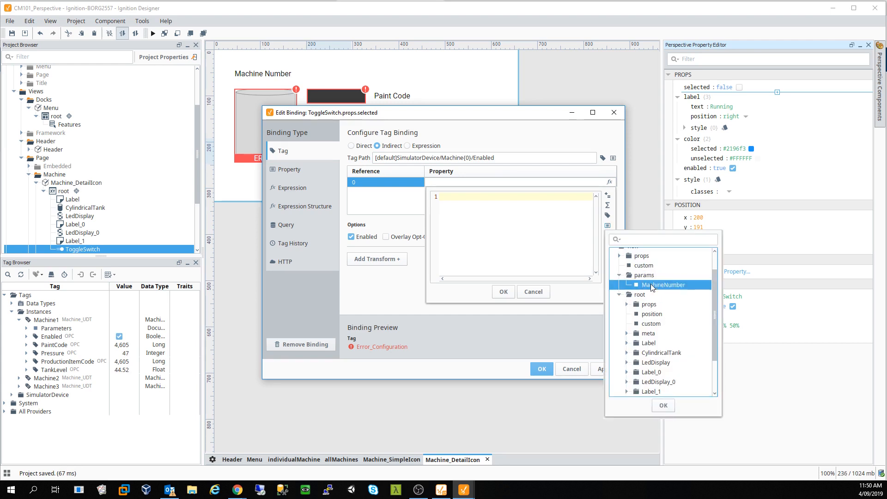
{"action": "double_click", "coordinate": [651, 286]}
{"action": "left_click", "coordinate": [507, 293]}
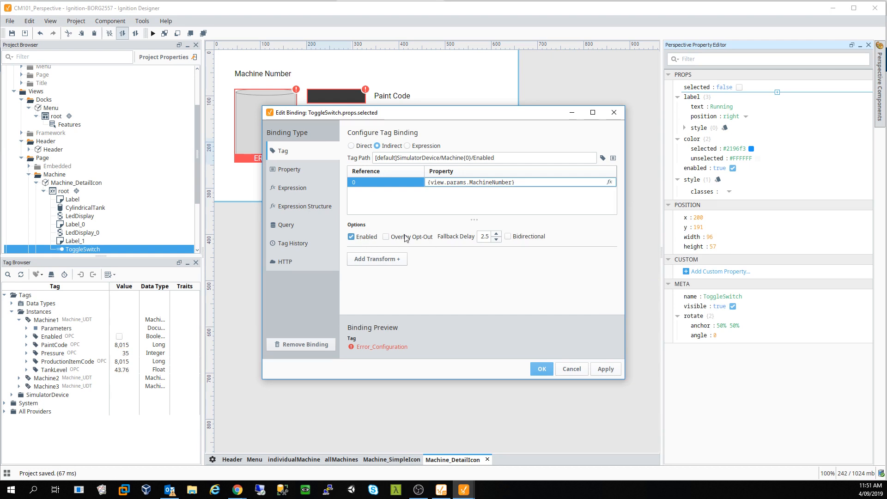
{"action": "left_click", "coordinate": [517, 238]}
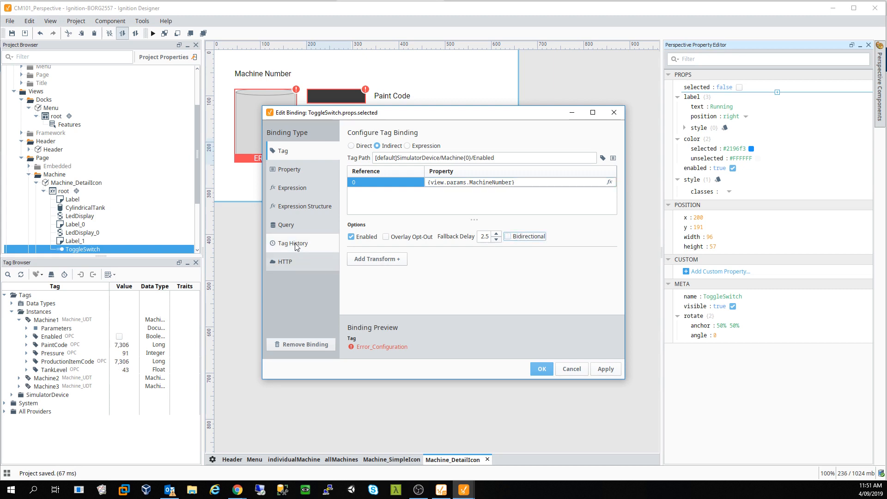
{"action": "left_click", "coordinate": [598, 370]}
{"action": "left_click", "coordinate": [542, 370]}
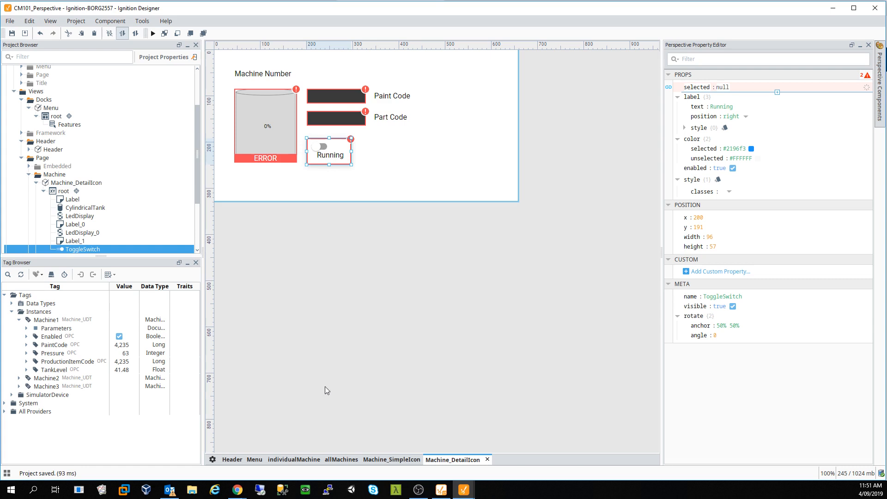
- Check Machine 1's page in Chrome, then dismiss the leftover label binding dialog with OK
{"action": "mouse_move", "coordinate": [234, 490]}
{"action": "left_click", "coordinate": [299, 455]}
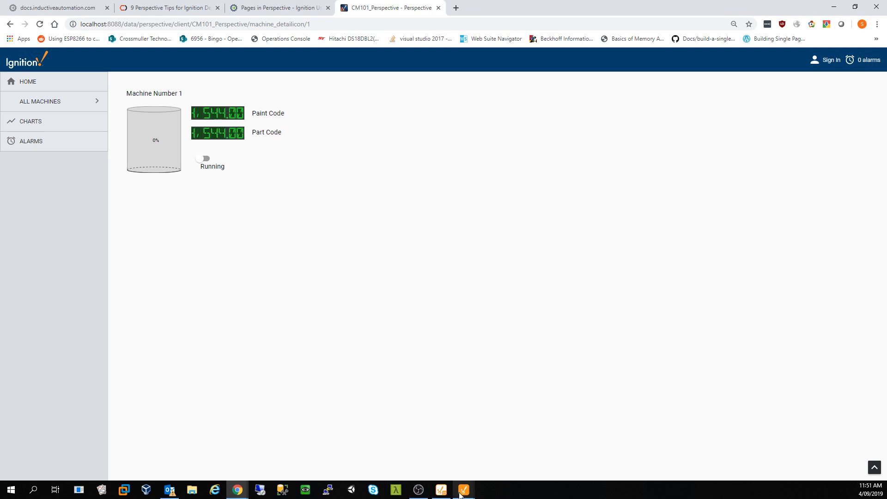
{"action": "mouse_move", "coordinate": [460, 493]}
{"action": "left_click", "coordinate": [514, 466]}
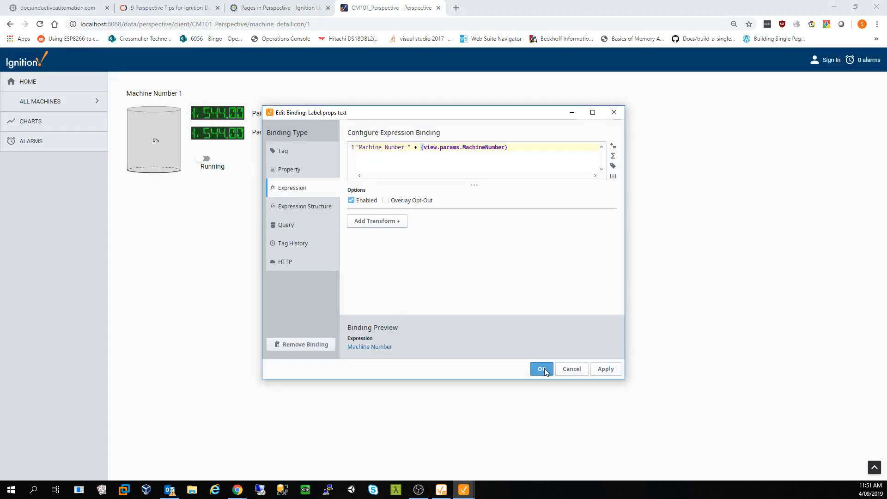
{"action": "left_click", "coordinate": [543, 369]}
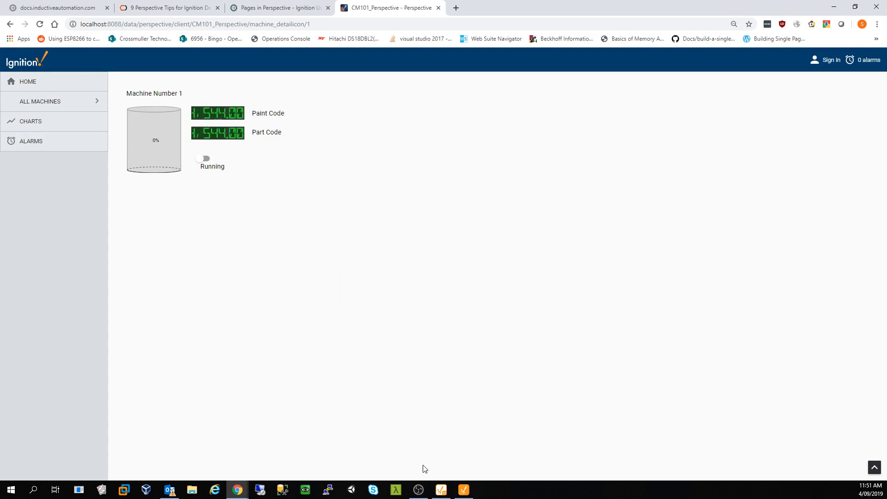
{"action": "left_click", "coordinate": [464, 491]}
{"action": "left_click", "coordinate": [336, 95]}
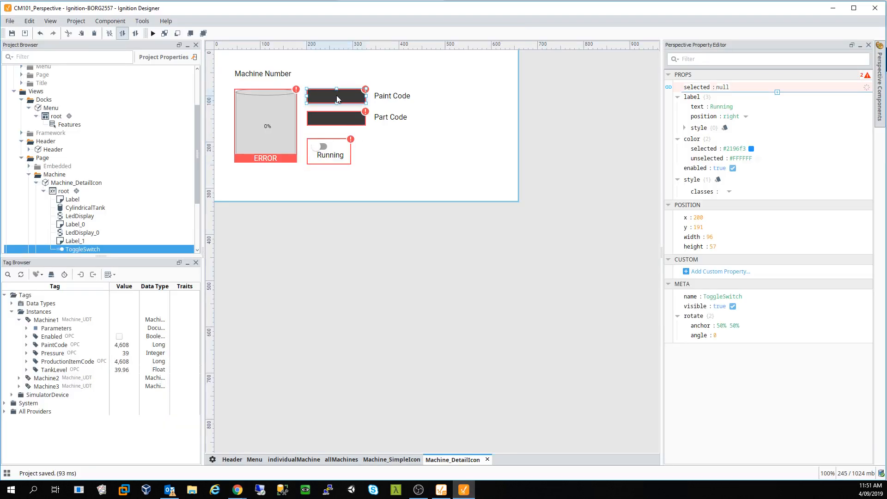
- Set both LED displays' numberFormat to #,##0 and save the project
{"action": "left_click", "coordinate": [345, 118], "text": "shift"}
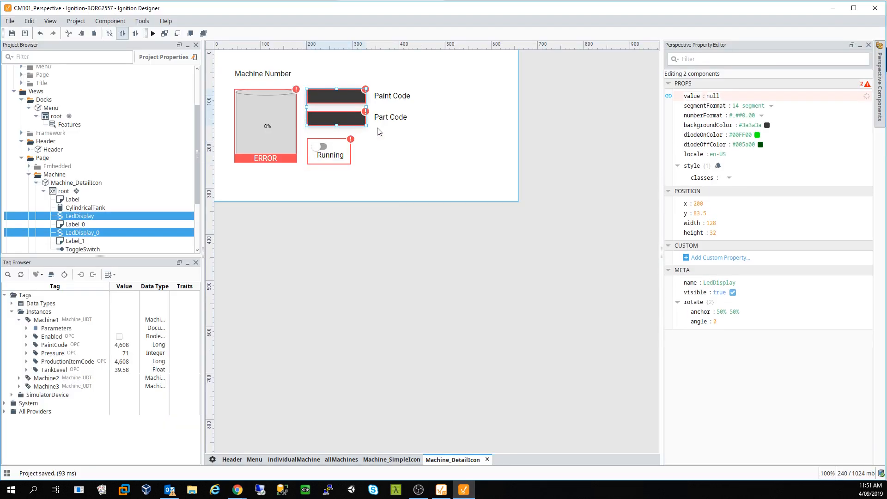
{"action": "left_click", "coordinate": [737, 116]}
{"action": "left_click", "coordinate": [754, 114]}
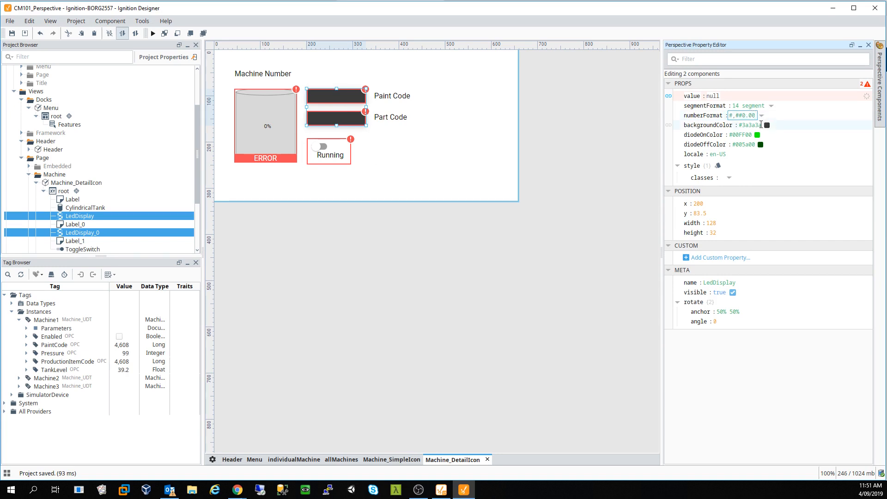
{"action": "key", "text": "BackSpace"}
{"action": "key", "text": "Return"}
{"action": "key", "text": "ctrl+s"}
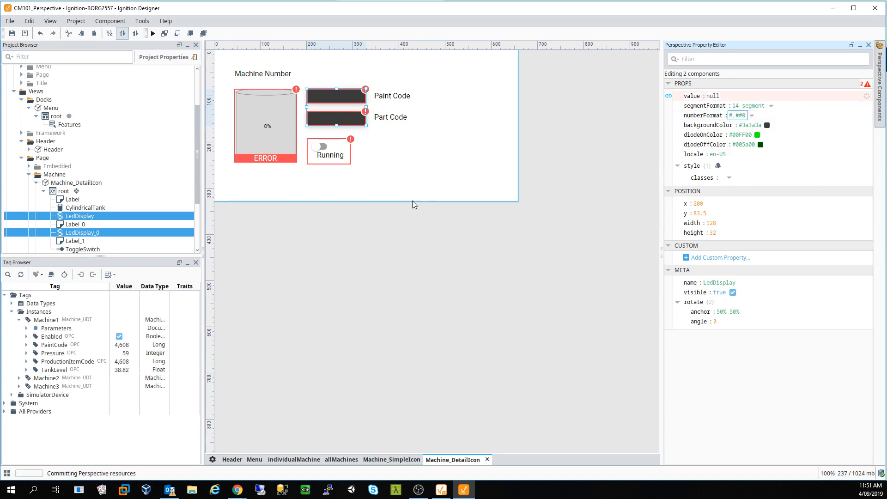
- Save again to push the update, then test the Running toggle on and off in Chrome
{"action": "mouse_move", "coordinate": [237, 490]}
{"action": "left_click", "coordinate": [304, 444]}
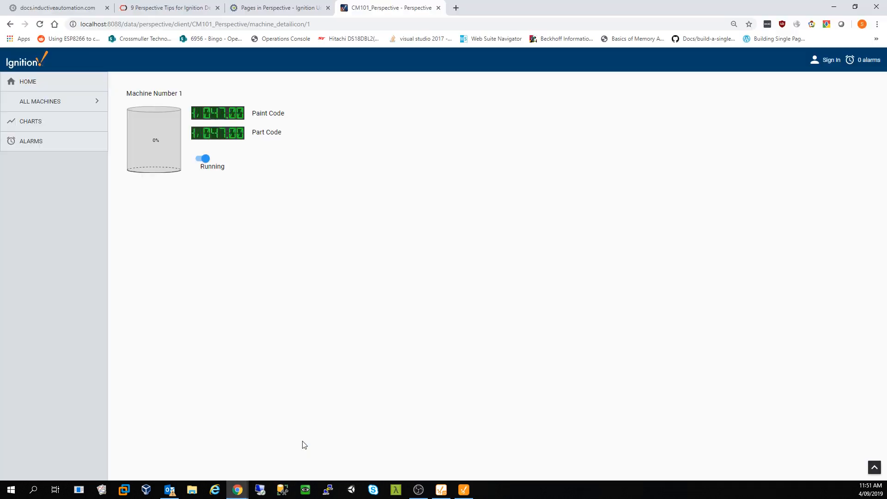
{"action": "key", "text": "alt+Tab"}
{"action": "key", "text": "ctrl+s"}
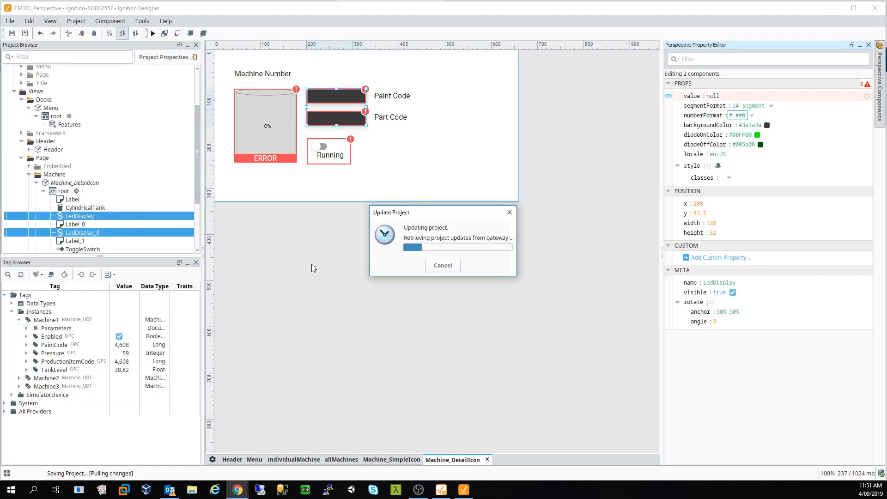
{"action": "mouse_move", "coordinate": [238, 491]}
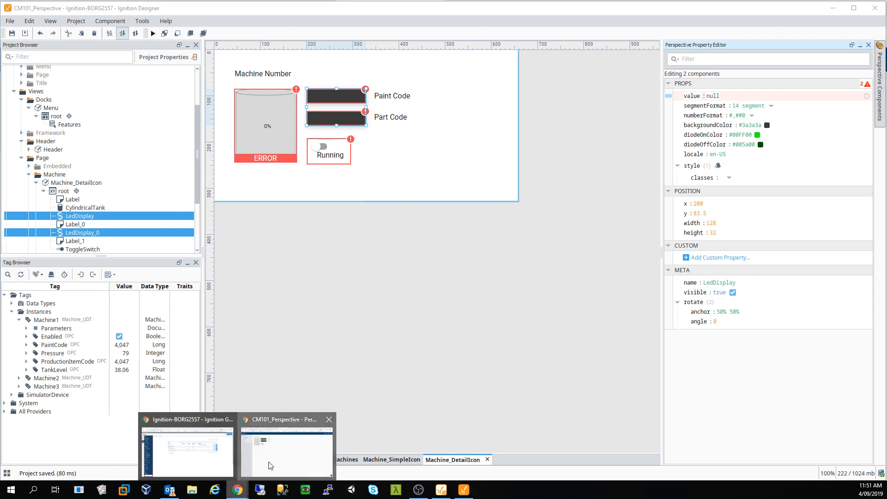
{"action": "left_click", "coordinate": [269, 460]}
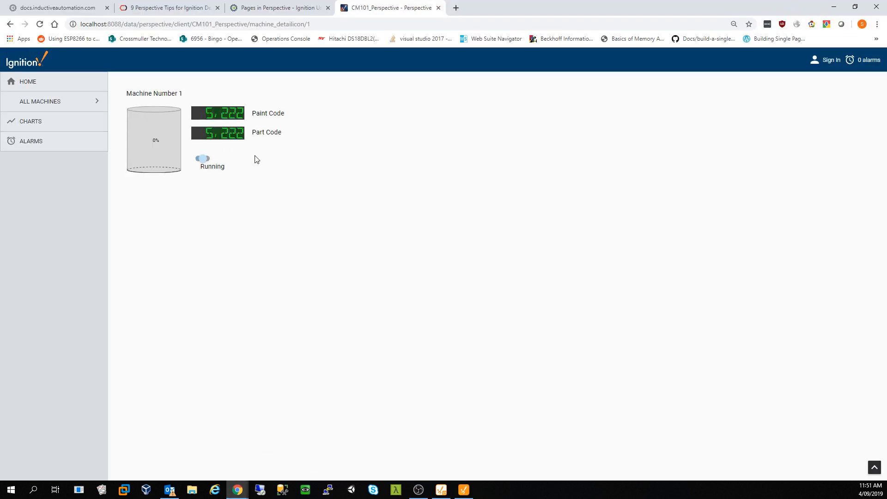
{"action": "left_click", "coordinate": [204, 160]}
{"action": "left_click", "coordinate": [204, 161]}
{"action": "left_click", "coordinate": [464, 490]}
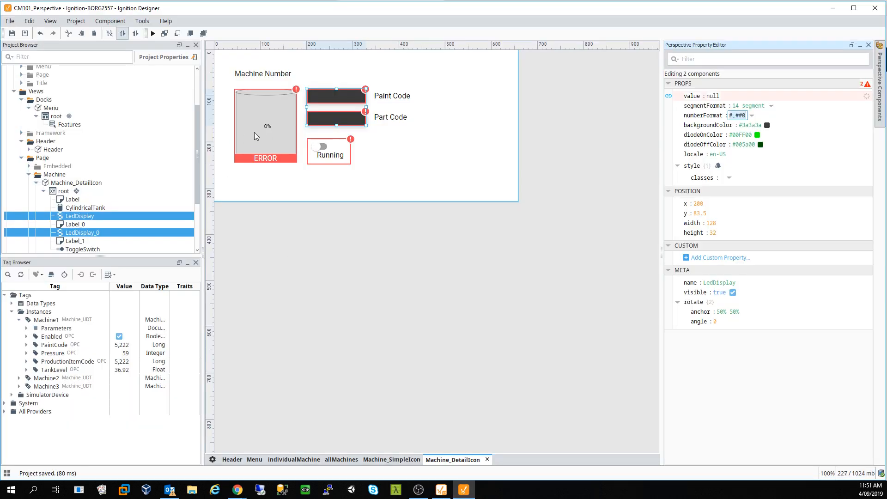
- Replace the tank's value tag path with [default]Instances/Machine{0}/TankLevel
{"action": "left_click", "coordinate": [254, 132]}
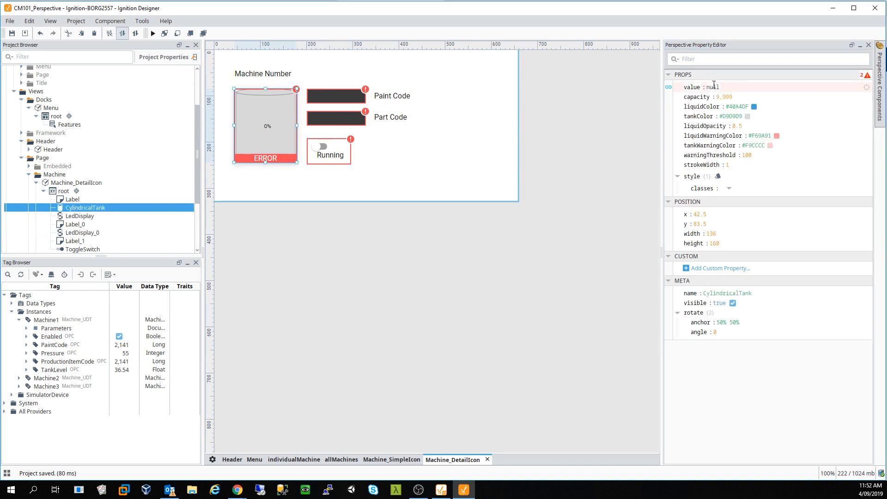
{"action": "left_click", "coordinate": [669, 87]}
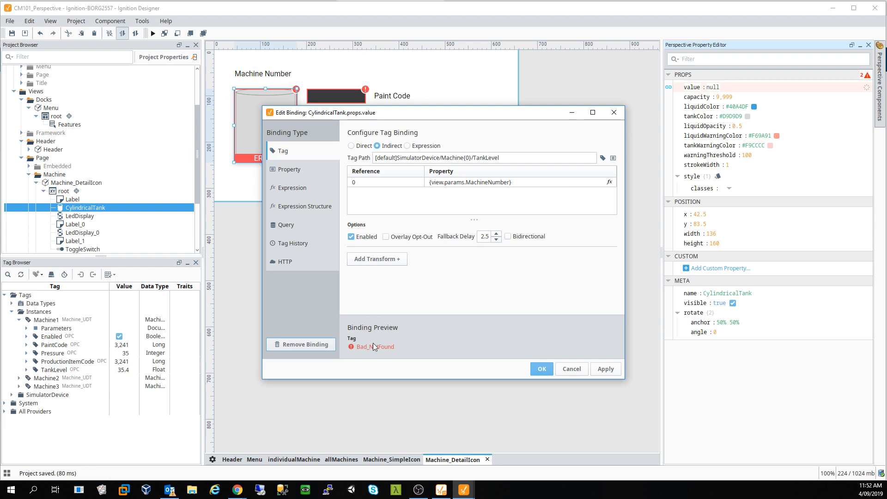
{"action": "triple_click", "coordinate": [532, 157]}
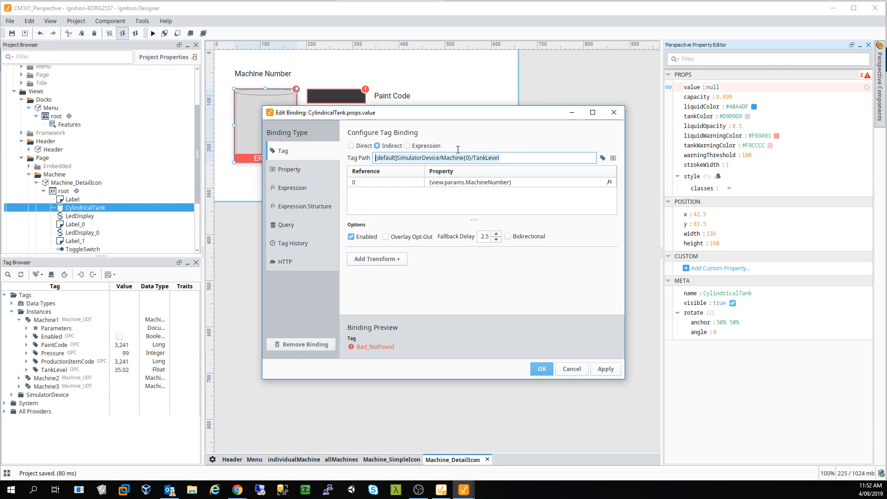
{"action": "key", "text": "BackSpace"}
{"action": "left_click", "coordinate": [603, 159]}
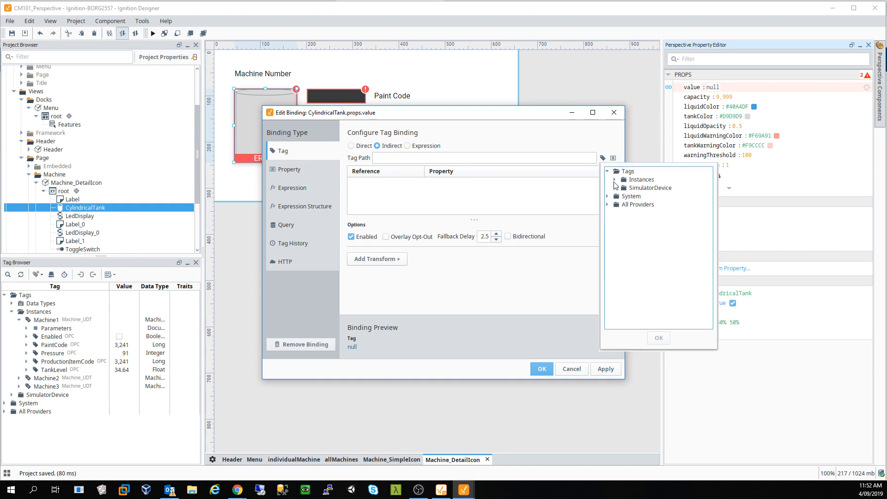
{"action": "left_click", "coordinate": [614, 180]}
{"action": "left_click", "coordinate": [623, 188]}
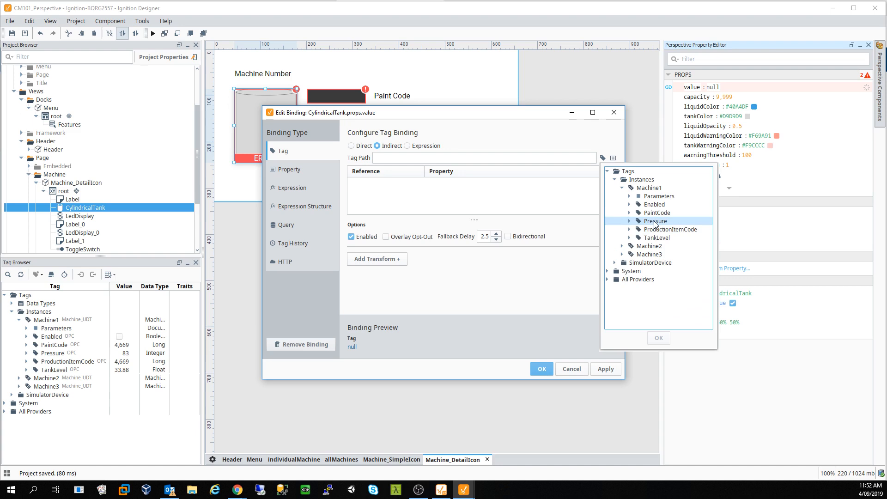
{"action": "left_click", "coordinate": [658, 238]}
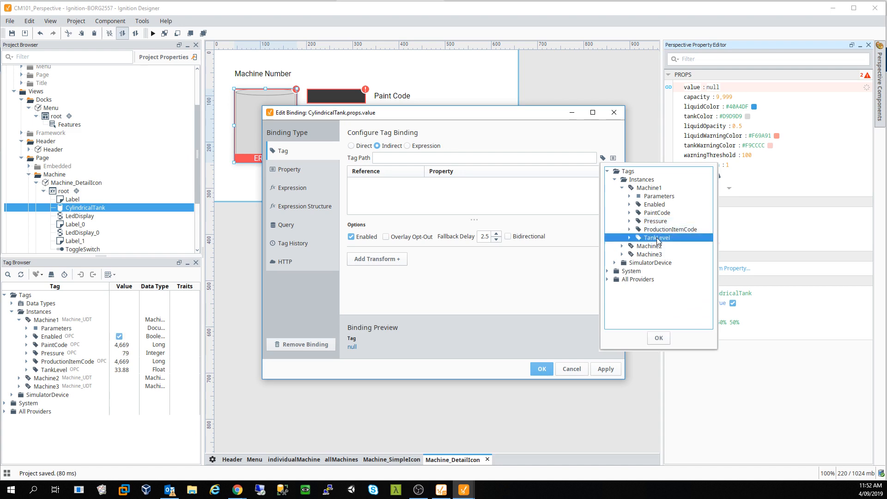
{"action": "left_click", "coordinate": [659, 338]}
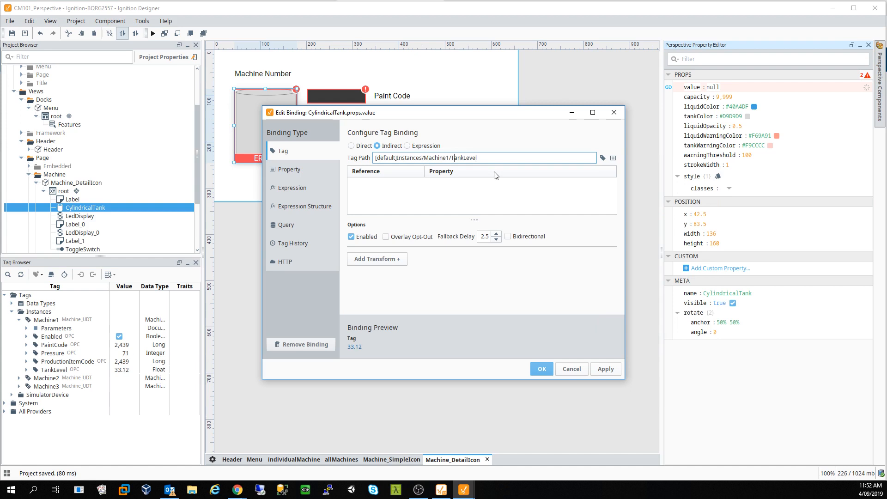
{"action": "type", "text": "{0}"}
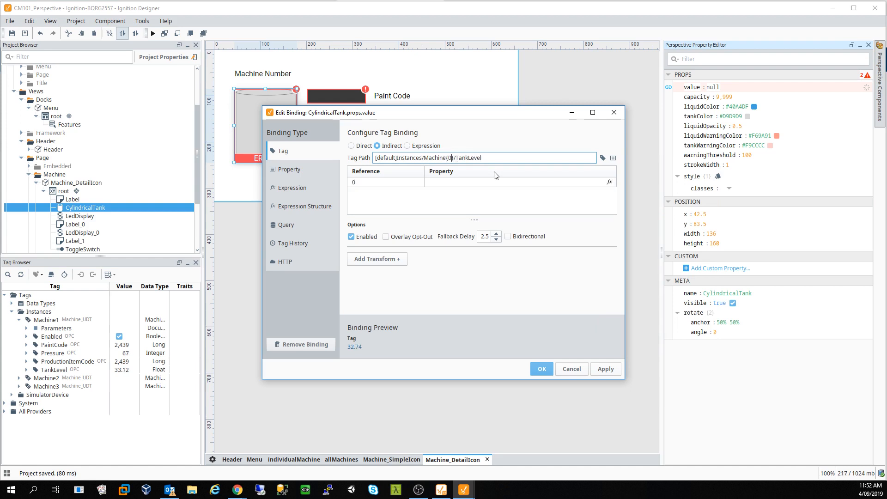
- Set reference 0 to {view.params.MachineNumber}, apply the binding, and save
{"action": "left_click", "coordinate": [494, 185]}
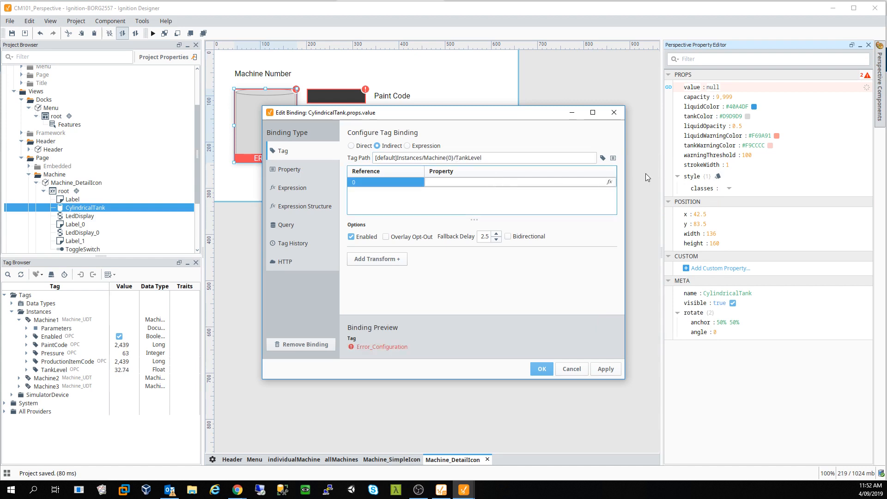
{"action": "left_click", "coordinate": [610, 183]}
{"action": "left_click", "coordinate": [608, 225]}
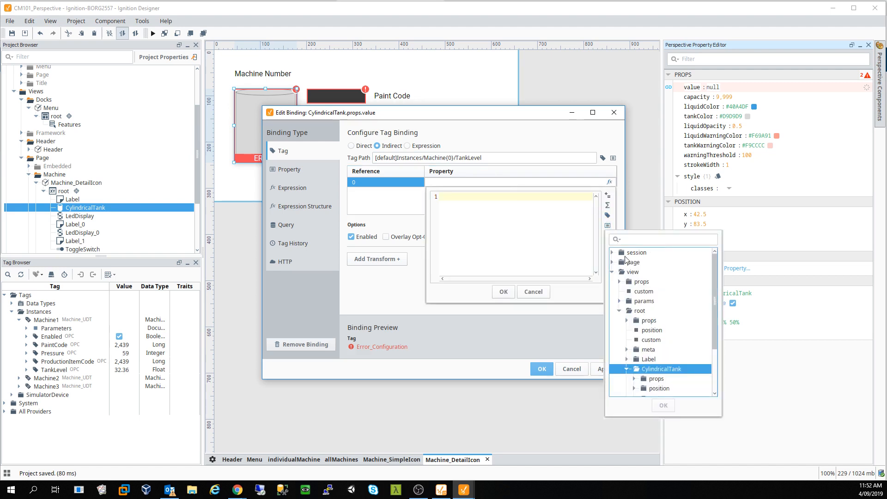
{"action": "double_click", "coordinate": [646, 305]}
{"action": "double_click", "coordinate": [652, 308]}
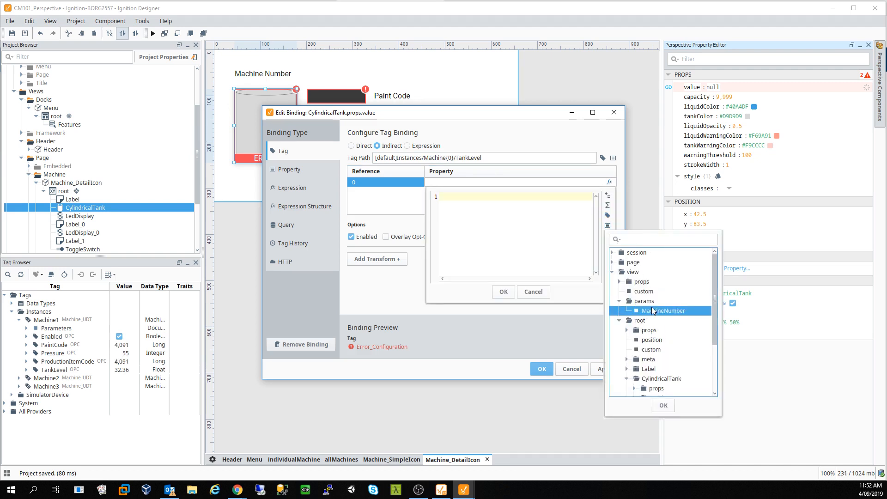
{"action": "left_click", "coordinate": [503, 292]}
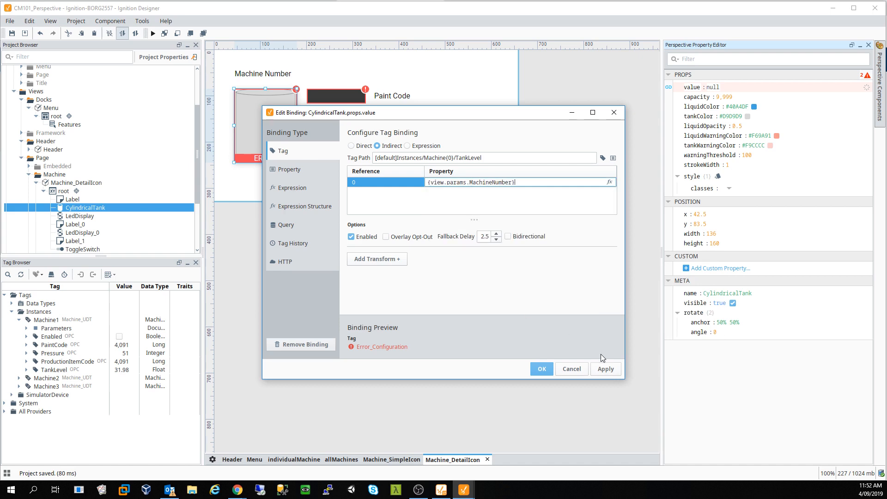
{"action": "left_click", "coordinate": [606, 369]}
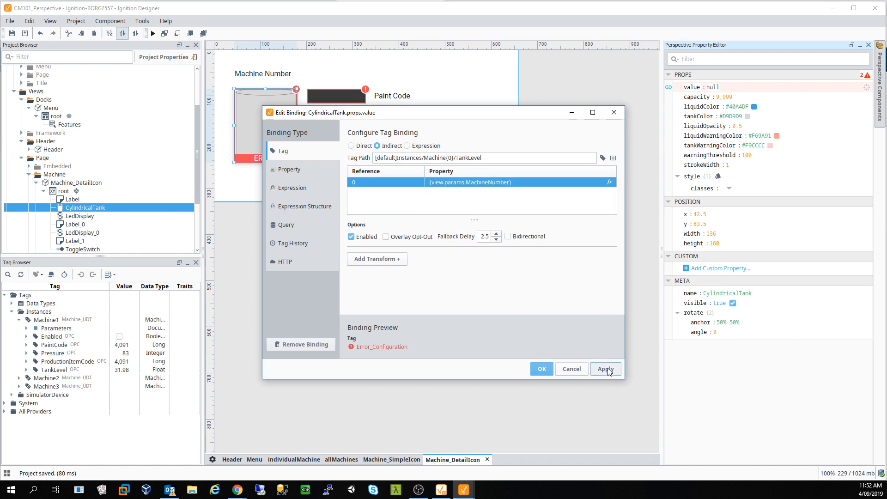
{"action": "left_click", "coordinate": [542, 369]}
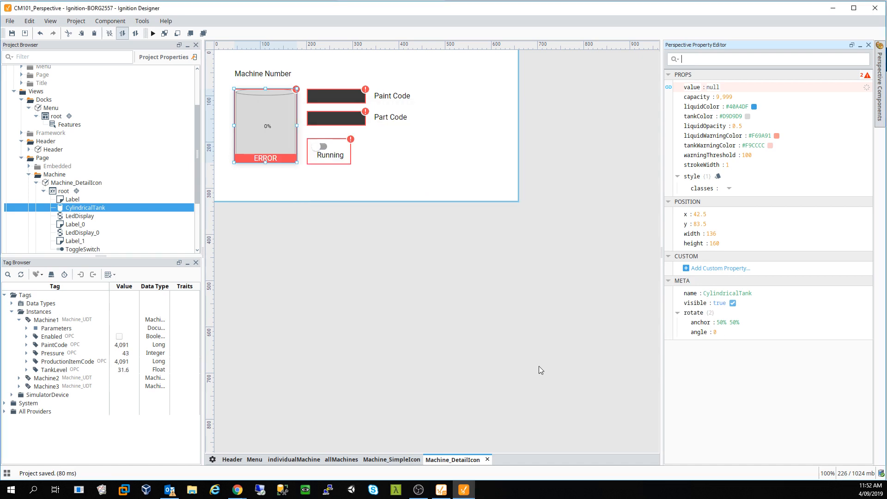
{"action": "key", "text": "ctrl+s"}
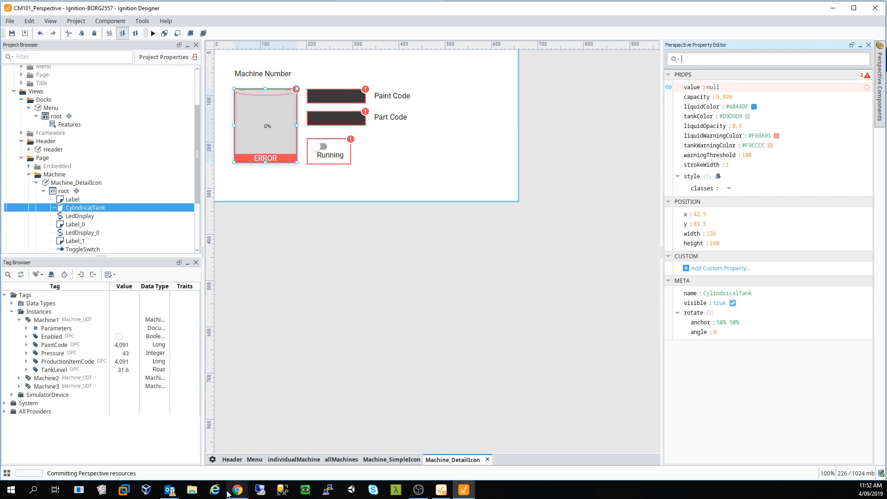
- Browse the Machine 2, 3, 4, 1, 3 and 4 detail pages, then return to the Designer
{"action": "mouse_move", "coordinate": [237, 490]}
{"action": "left_click", "coordinate": [283, 461]}
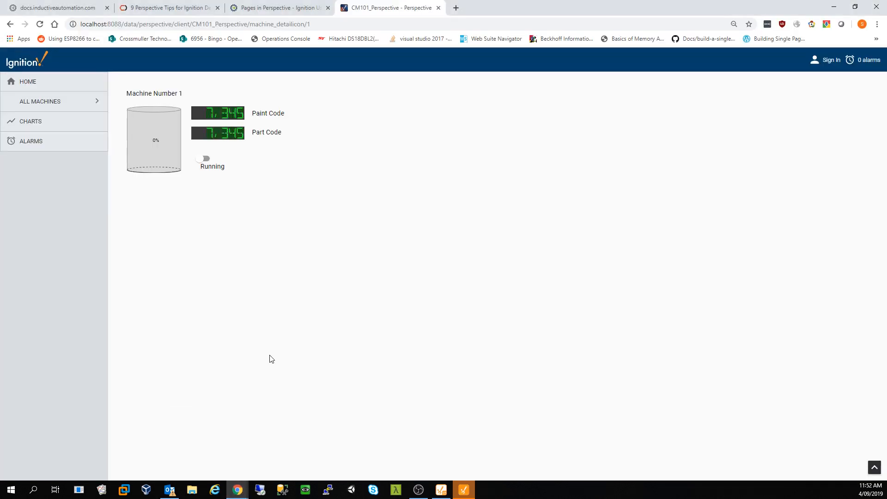
{"action": "left_click", "coordinate": [72, 110]}
{"action": "left_click", "coordinate": [44, 140]}
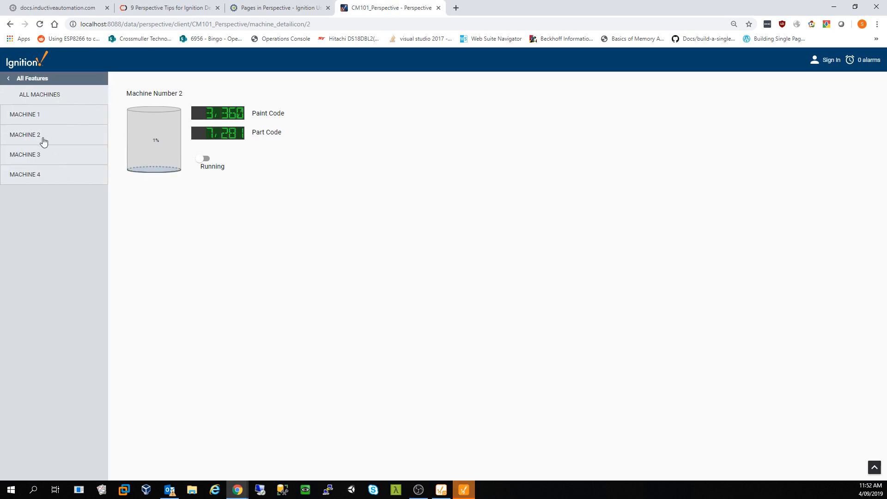
{"action": "left_click", "coordinate": [44, 158]}
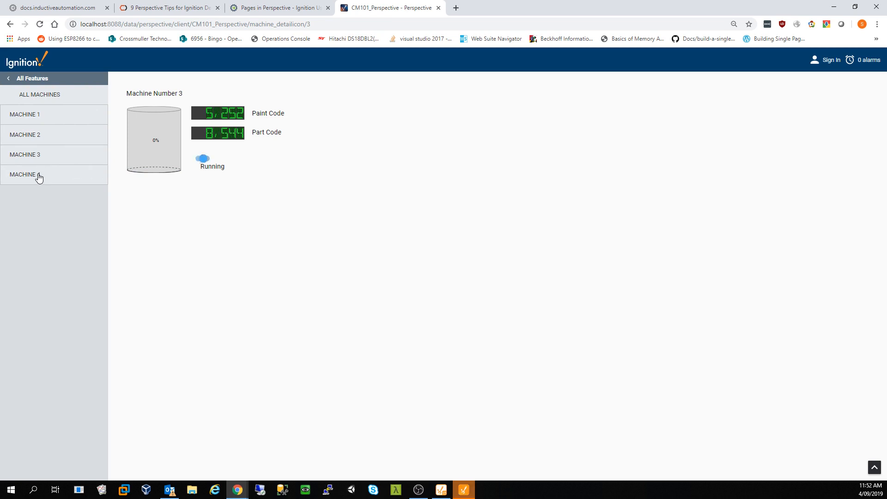
{"action": "left_click", "coordinate": [38, 177]}
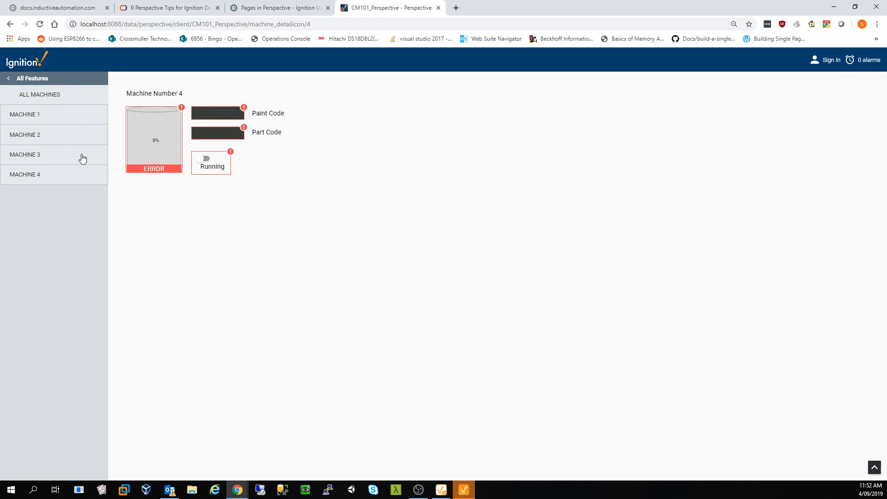
{"action": "left_click", "coordinate": [70, 116]}
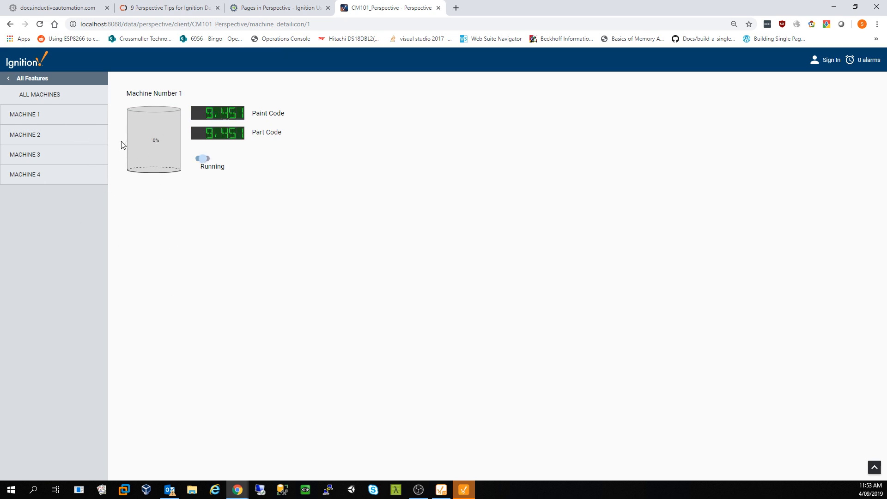
{"action": "left_click", "coordinate": [60, 158]}
{"action": "left_click", "coordinate": [54, 176]}
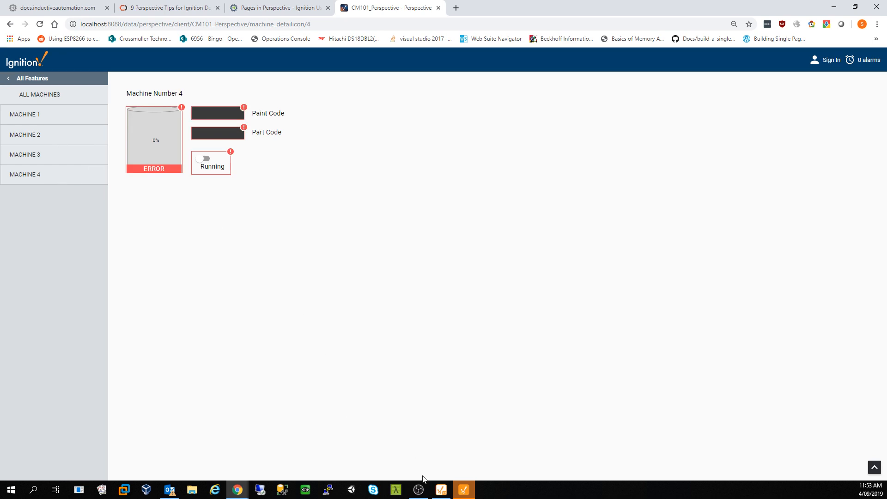
{"action": "left_click", "coordinate": [442, 491]}
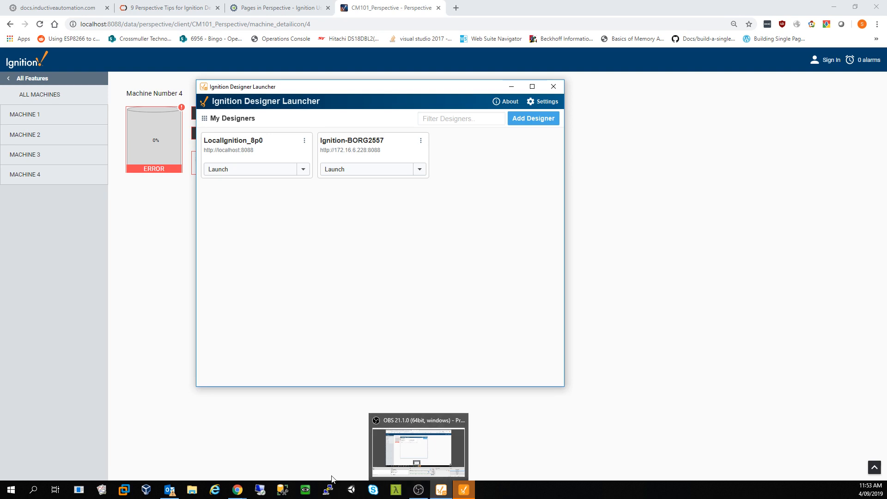
{"action": "left_click", "coordinate": [454, 493]}
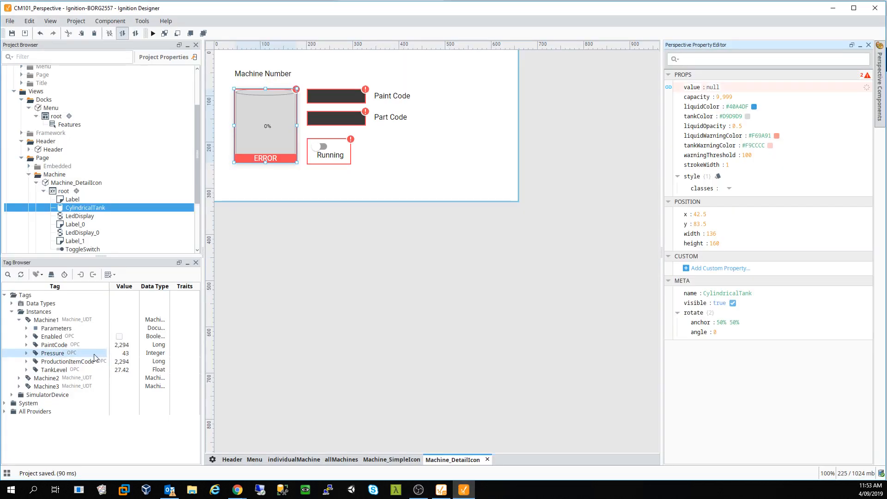
- Set the cylindrical tank's capacity to 100 and its warning threshold to 75
{"action": "left_click", "coordinate": [115, 373]}
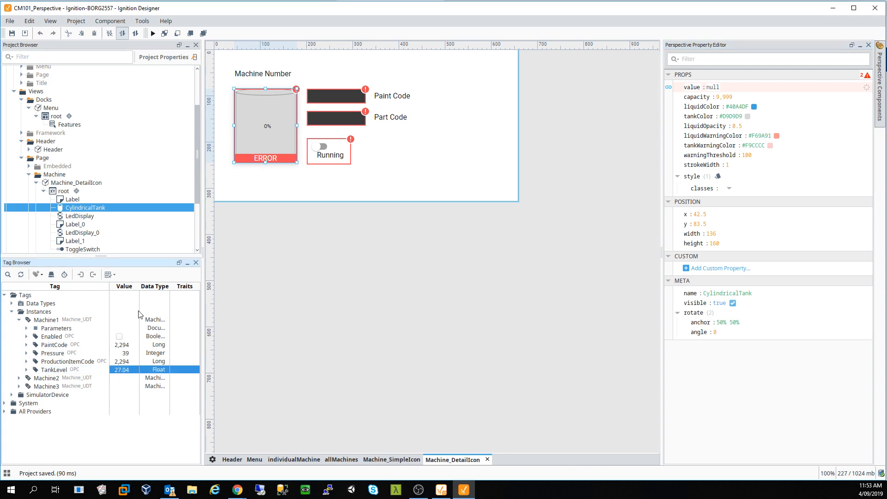
{"action": "left_click_drag", "start_coordinate": [139, 288], "coordinate": [161, 290]}
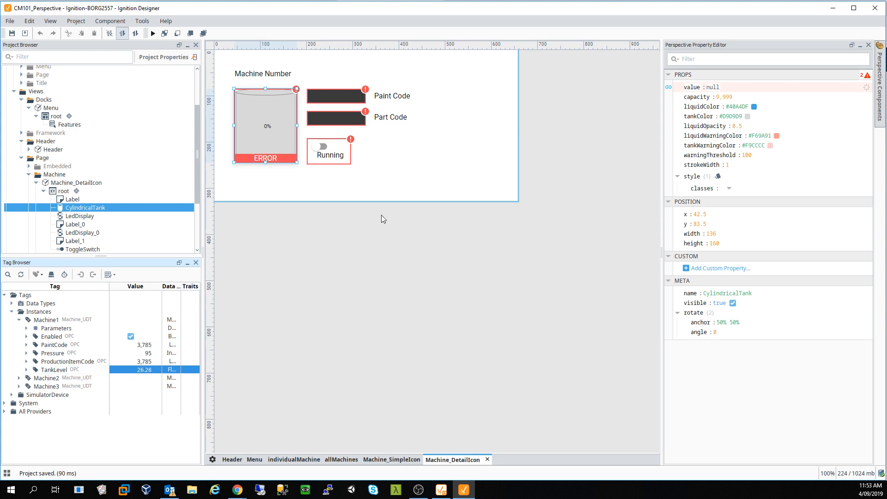
{"action": "double_click", "coordinate": [258, 120]}
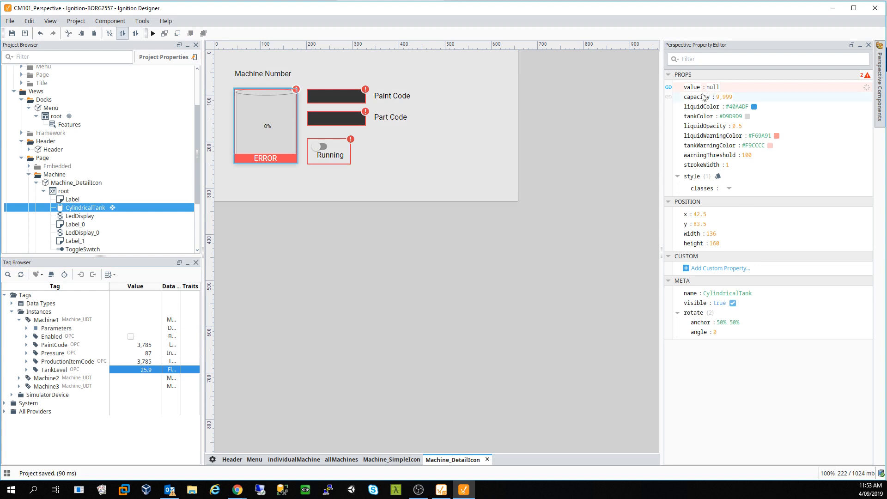
{"action": "left_click", "coordinate": [724, 97]}
{"action": "type", "text": "100"}
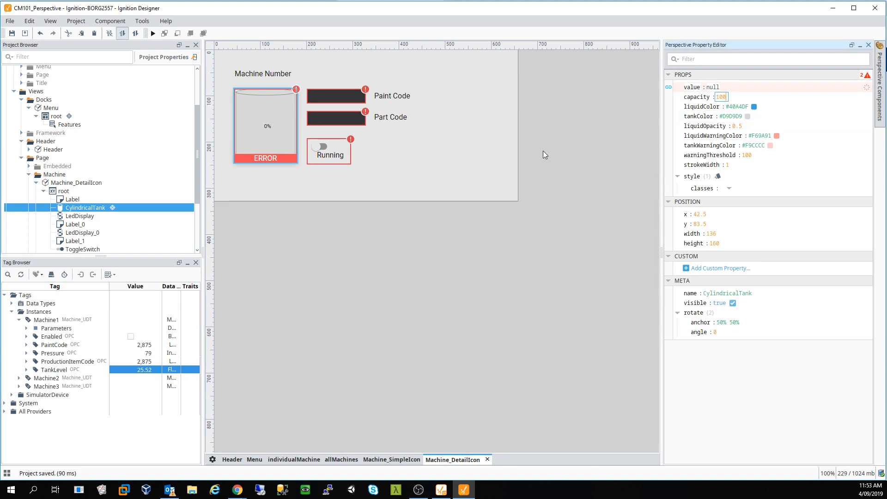
{"action": "double_click", "coordinate": [528, 154]}
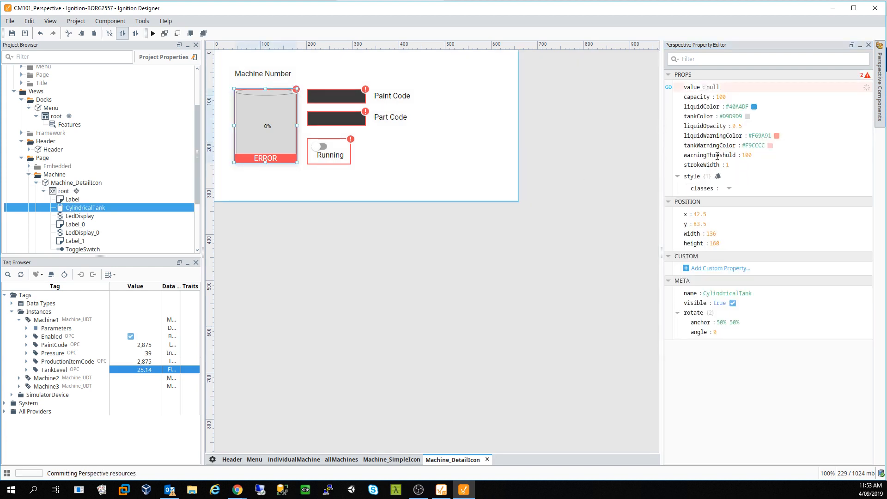
{"action": "left_click", "coordinate": [746, 155]}
{"action": "type", "text": "75"}
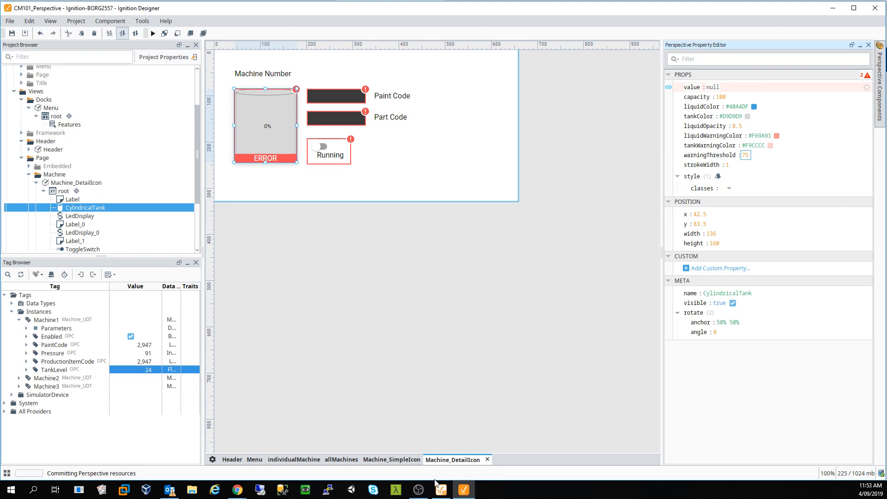
- View the Machine 1, 2 and 3 detail pages in Chrome, then go to Home
{"action": "mouse_move", "coordinate": [237, 490]}
{"action": "left_click", "coordinate": [301, 455]}
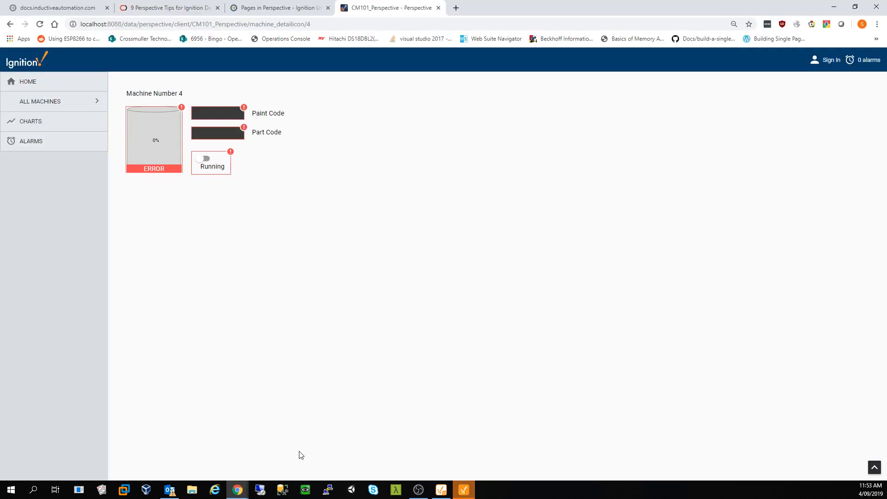
{"action": "left_click", "coordinate": [54, 101]}
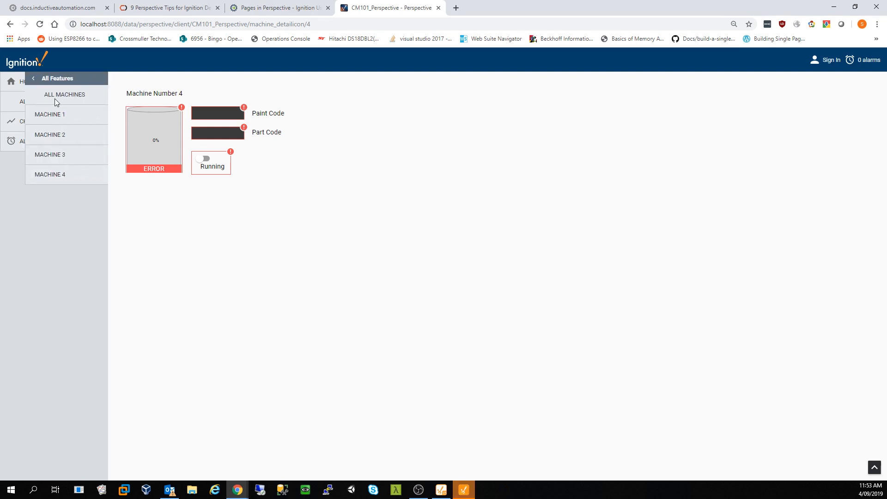
{"action": "left_click", "coordinate": [47, 115]}
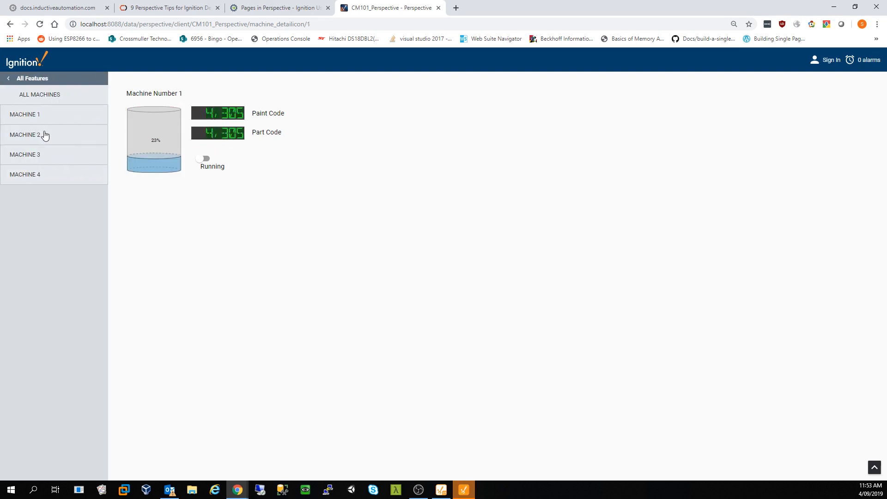
{"action": "left_click", "coordinate": [31, 138]}
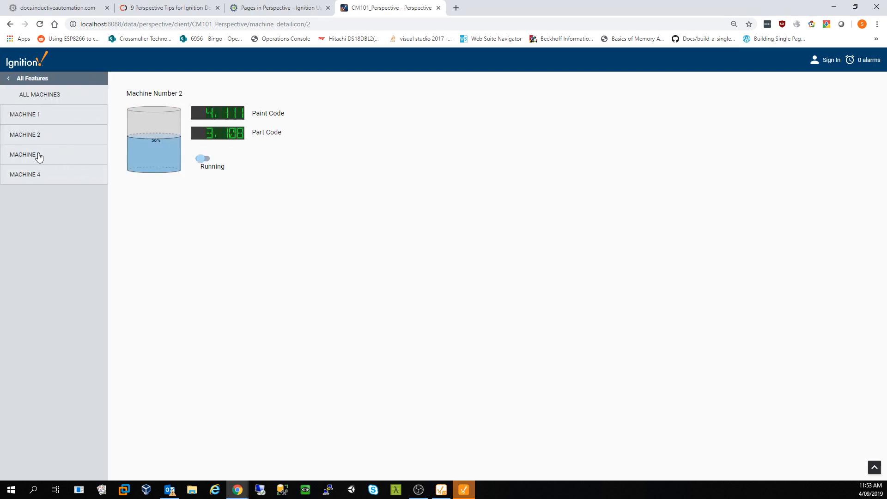
{"action": "left_click", "coordinate": [39, 155]}
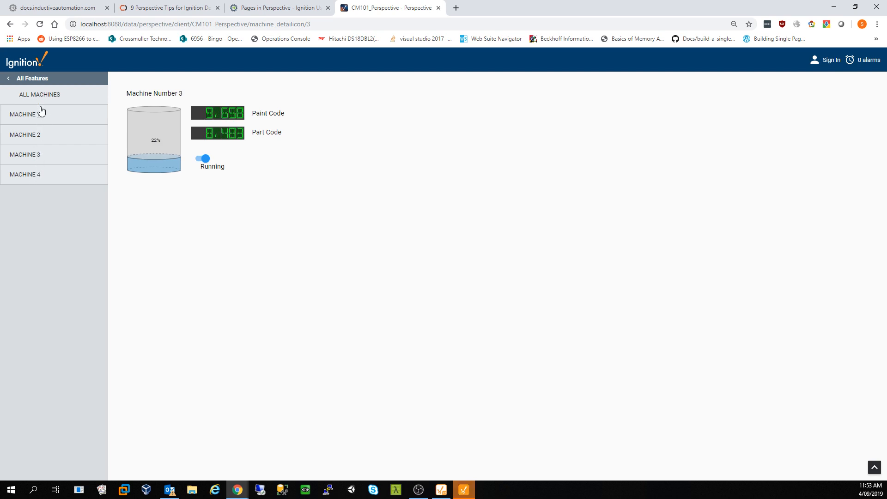
{"action": "left_click", "coordinate": [9, 78]}
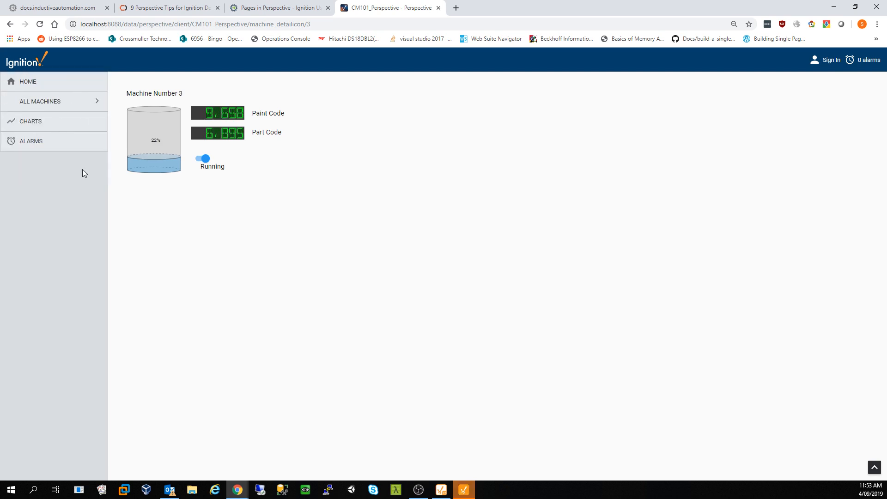
{"action": "left_click", "coordinate": [40, 103]}
{"action": "left_click", "coordinate": [17, 80]}
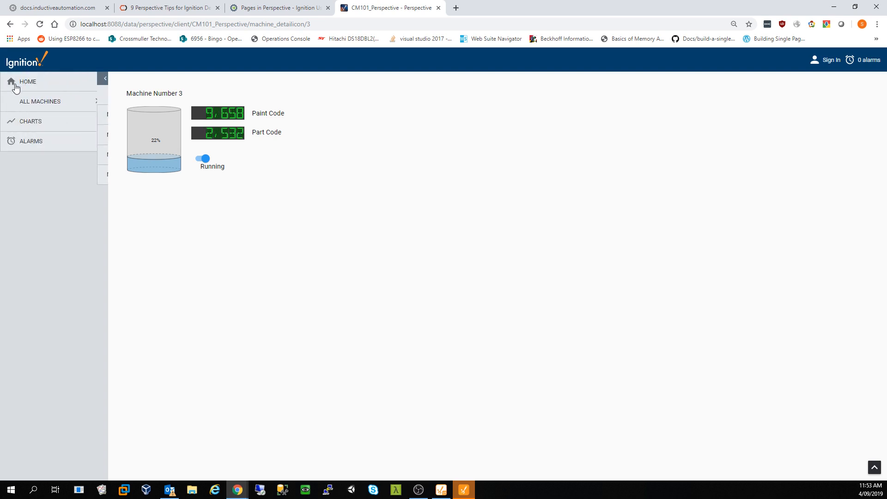
{"action": "left_click", "coordinate": [26, 84]}
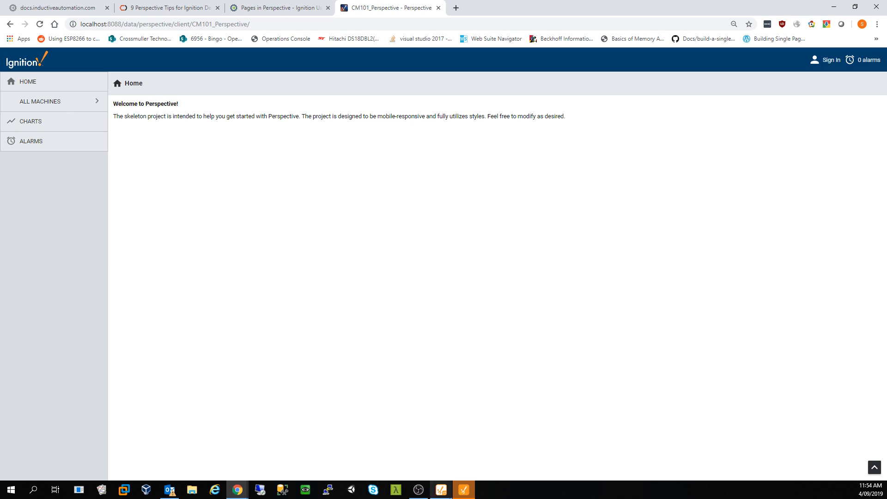
- Collapse the Machine_DetailIcon tree and bring up the Menu view for editing
{"action": "left_click", "coordinate": [444, 491]}
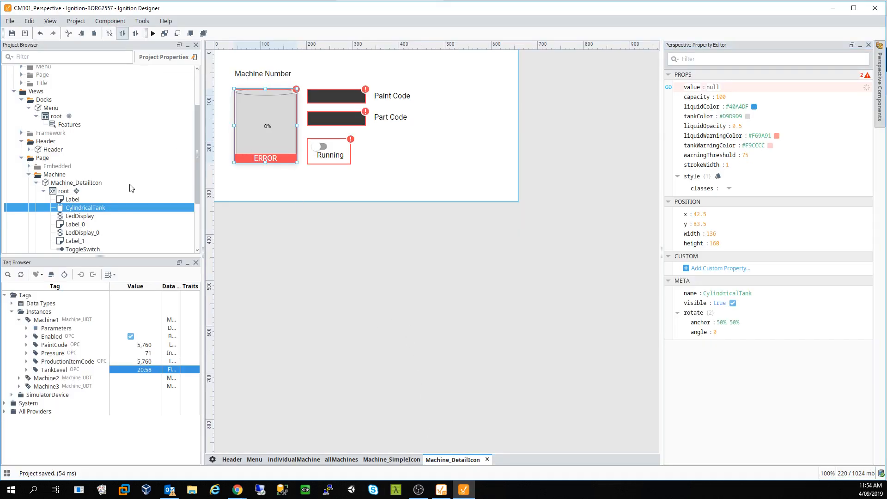
{"action": "double_click", "coordinate": [52, 191]}
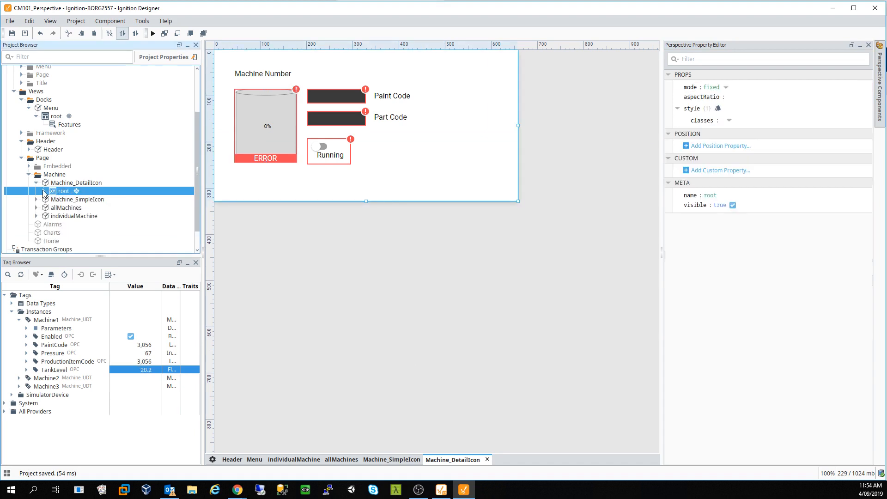
{"action": "double_click", "coordinate": [60, 209]}
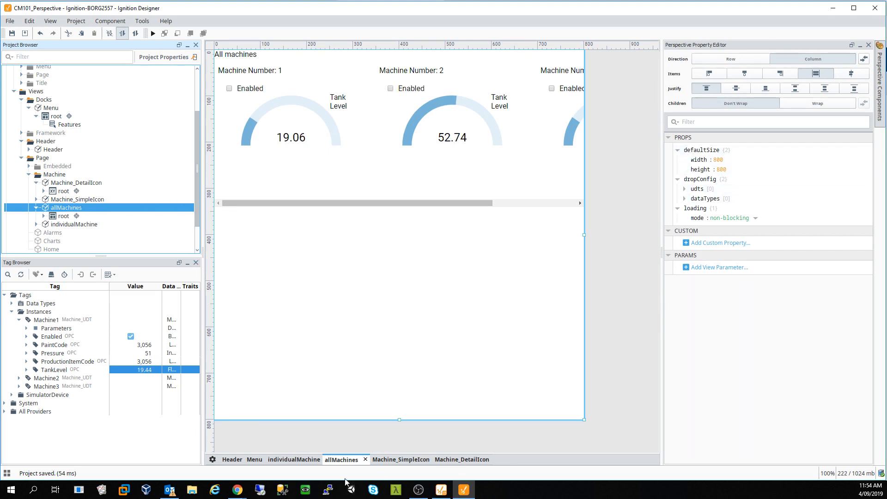
{"action": "left_click", "coordinate": [254, 460]}
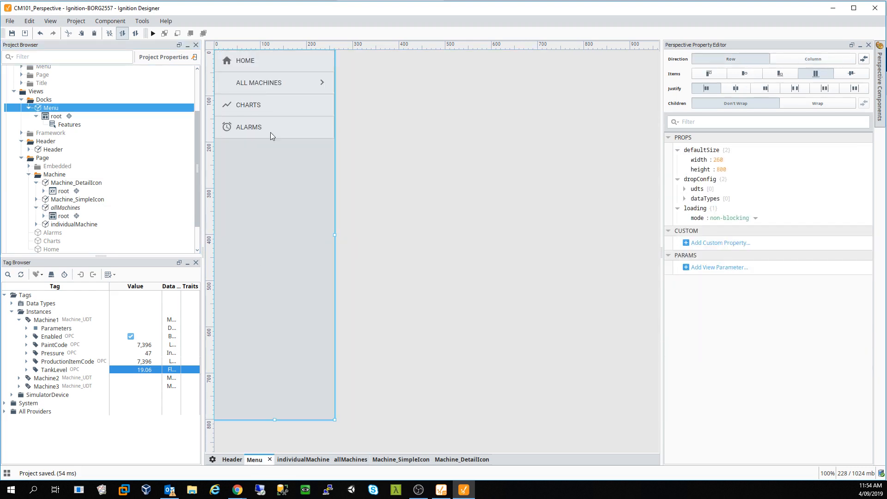
- Change the Features menu's All Machines target from /machines/allmachines to /allmachines
{"action": "left_click", "coordinate": [267, 87]}
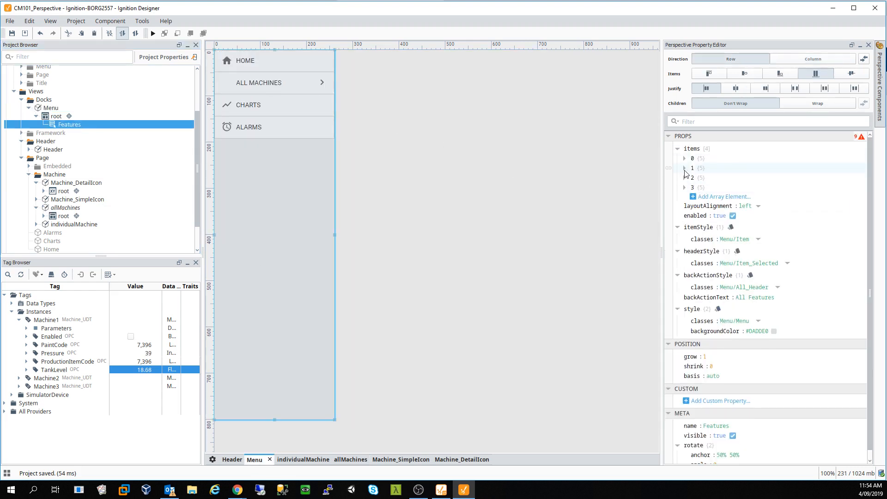
{"action": "left_click", "coordinate": [685, 168]}
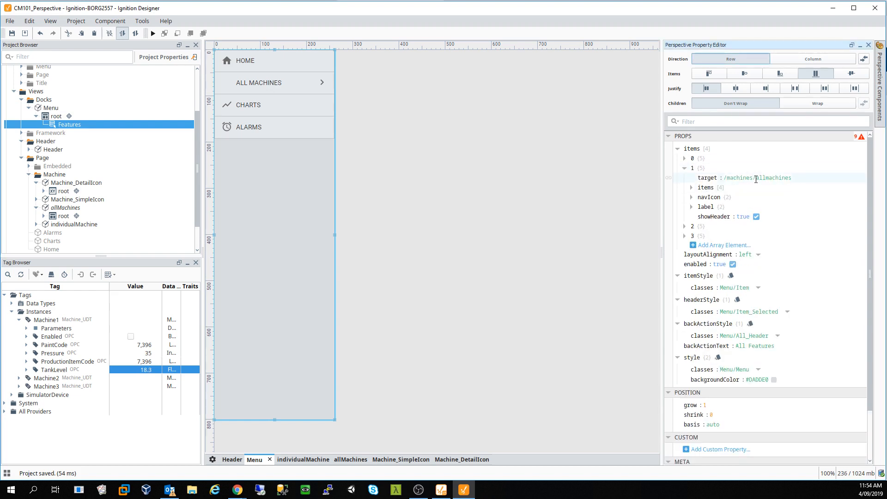
{"action": "left_click", "coordinate": [771, 178]}
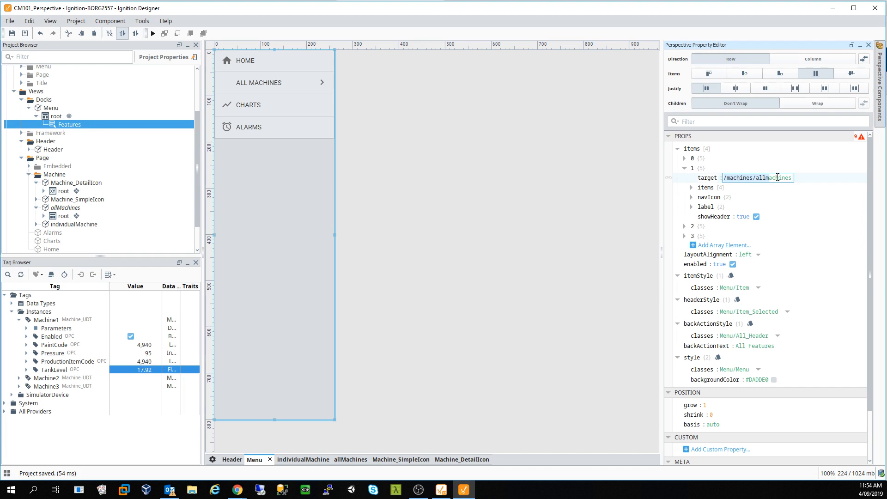
{"action": "left_click", "coordinate": [778, 178]}
{"action": "left_click_drag", "start_coordinate": [758, 178], "coordinate": [719, 178]}
{"action": "key", "text": "BackSpace"}
{"action": "type", "text": "/"}
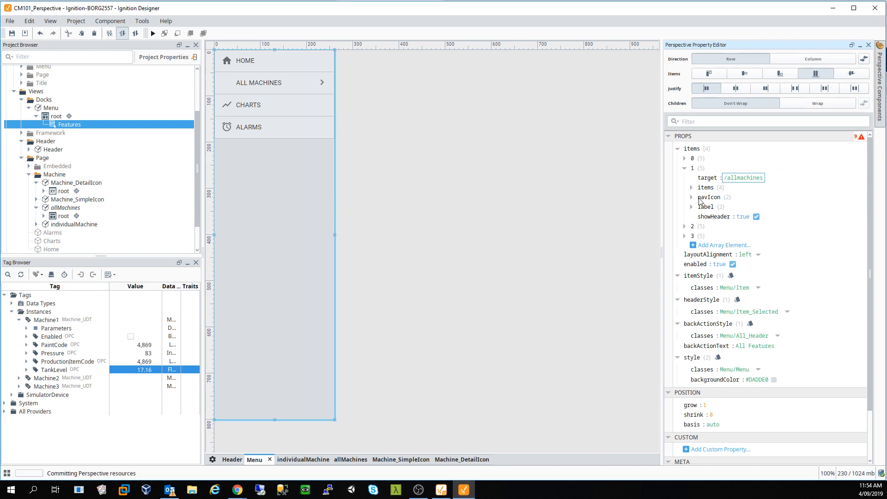
- Show the Page Configuration with the /allmachines and /machine_detailicon/:MachineNumber routes
{"action": "left_click", "coordinate": [213, 460]}
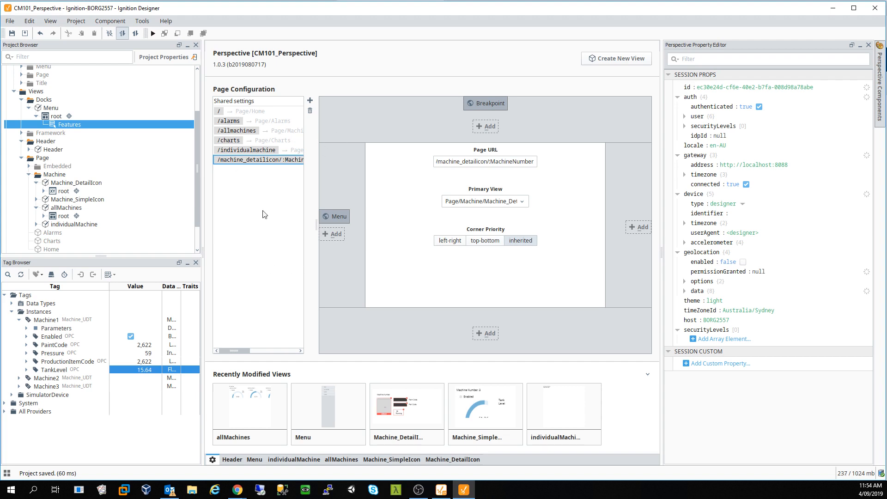
{"action": "mouse_move", "coordinate": [237, 490]}
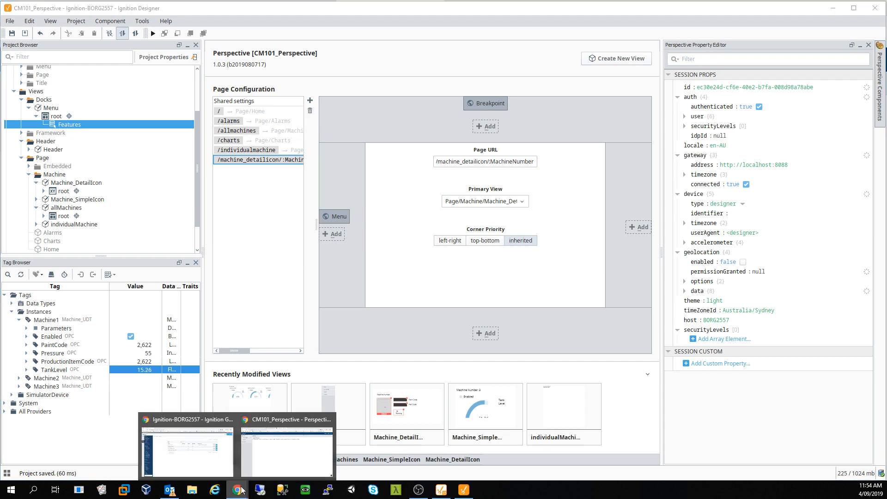
{"action": "left_click", "coordinate": [284, 466]}
- Try the session's ALL MACHINES entry three times, returning to the top menu each time
{"action": "left_click", "coordinate": [53, 97]}
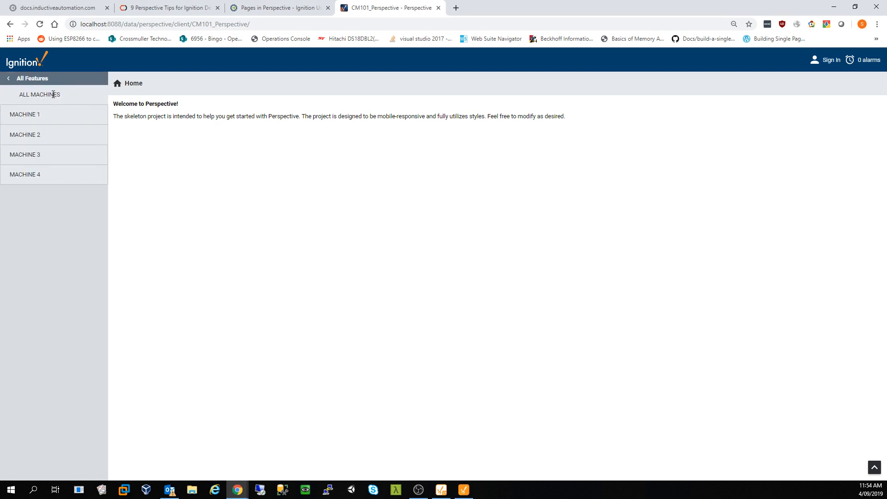
{"action": "left_click", "coordinate": [21, 86]}
{"action": "left_click", "coordinate": [26, 101]}
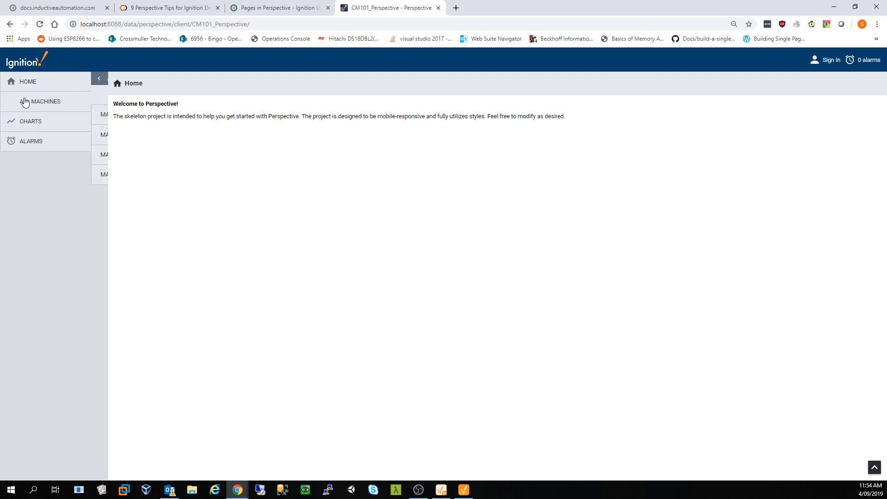
{"action": "left_click", "coordinate": [25, 86]}
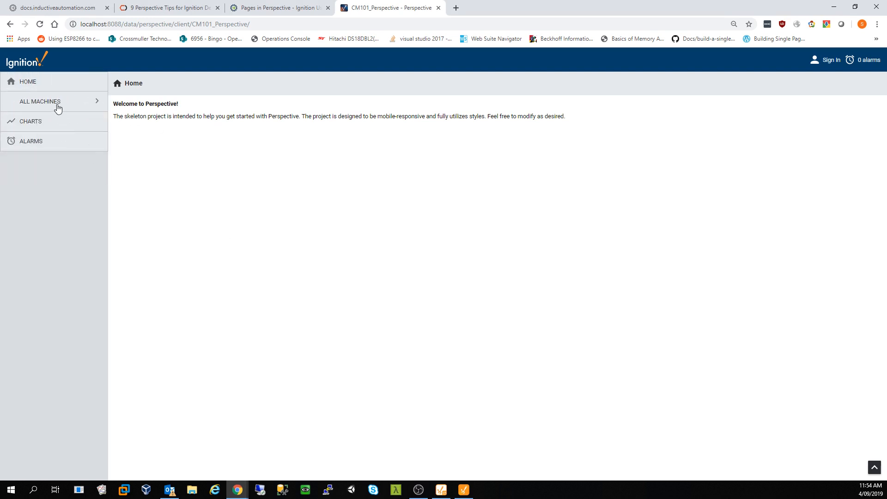
{"action": "left_click", "coordinate": [61, 105]}
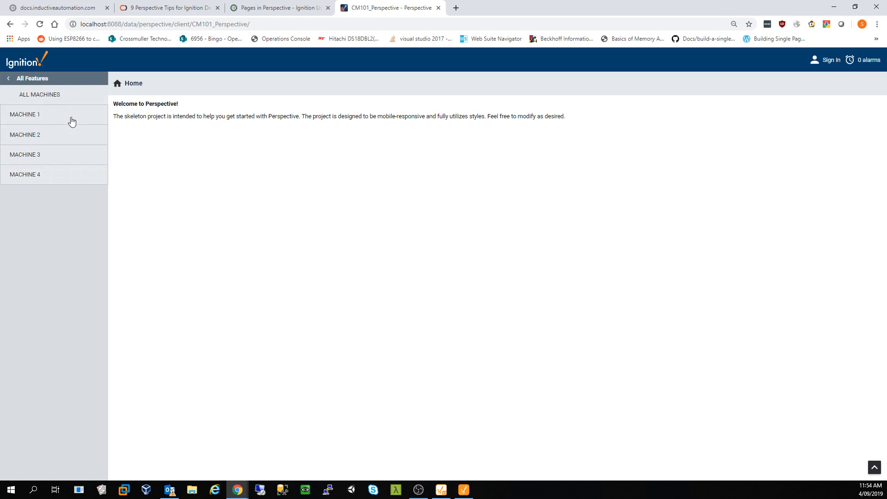
{"action": "left_click", "coordinate": [48, 77]}
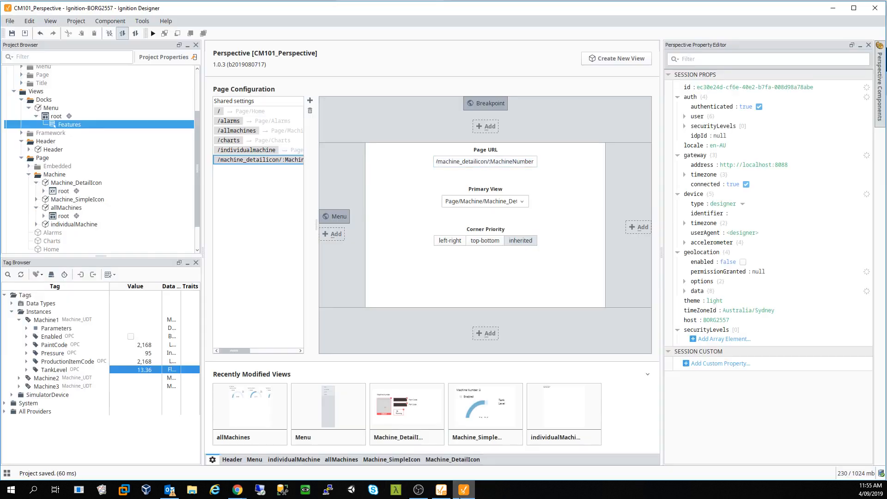
- Duplicate the CHARTS item in the Menu view's Features component
{"action": "left_click", "coordinate": [464, 489]}
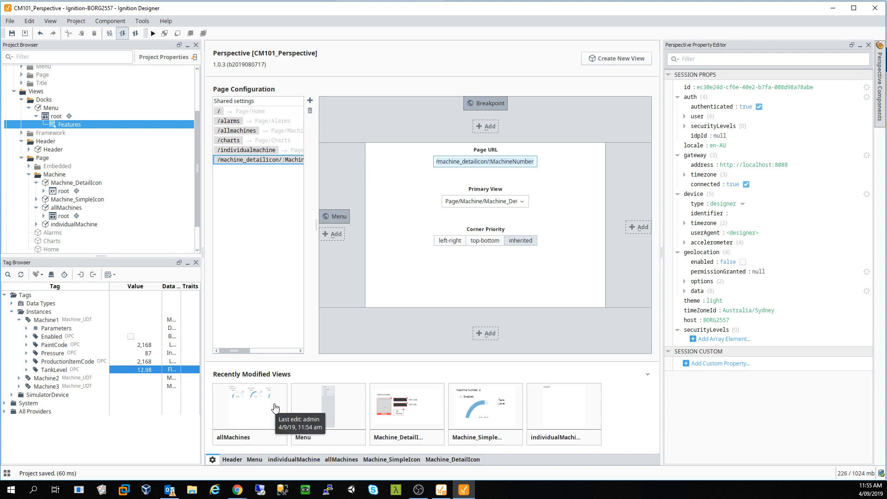
{"action": "left_click", "coordinate": [254, 460]}
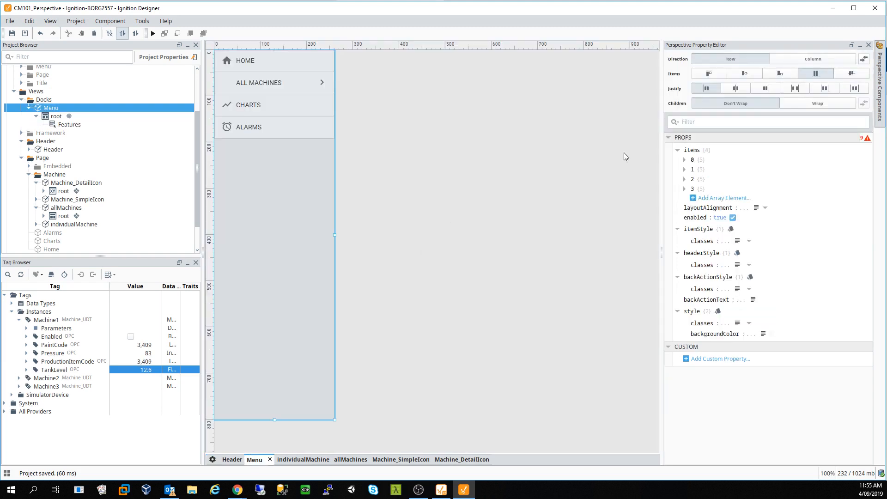
{"action": "left_click", "coordinate": [686, 189]}
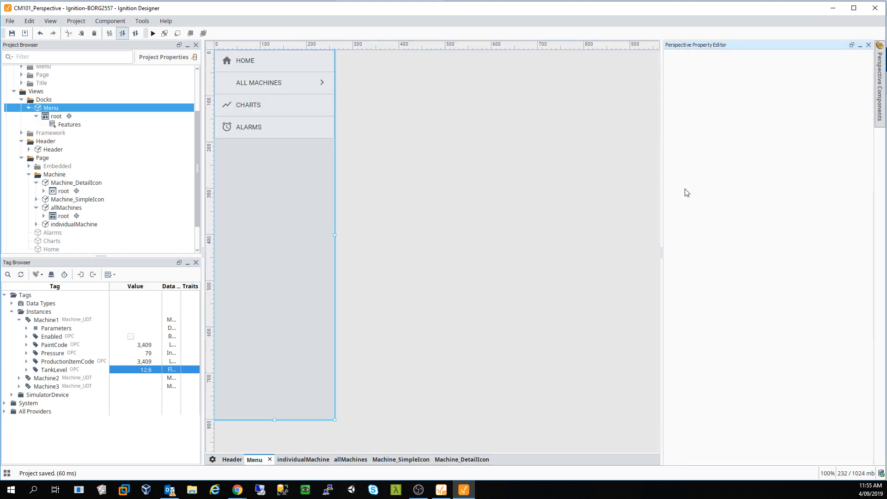
{"action": "left_click", "coordinate": [301, 112]}
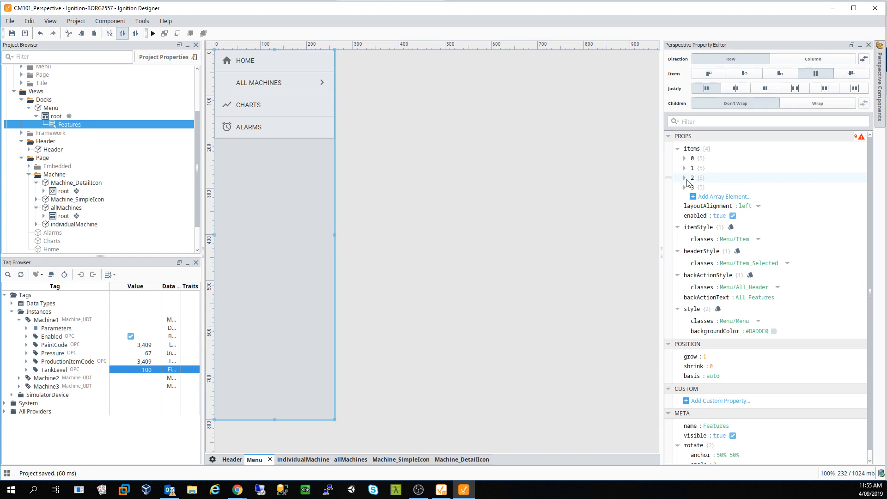
{"action": "right_click", "coordinate": [716, 178]}
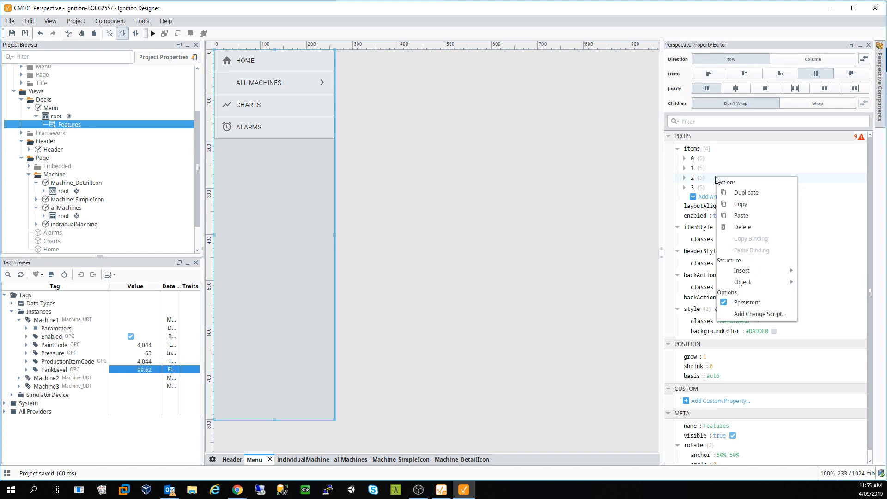
{"action": "left_click", "coordinate": [741, 190]}
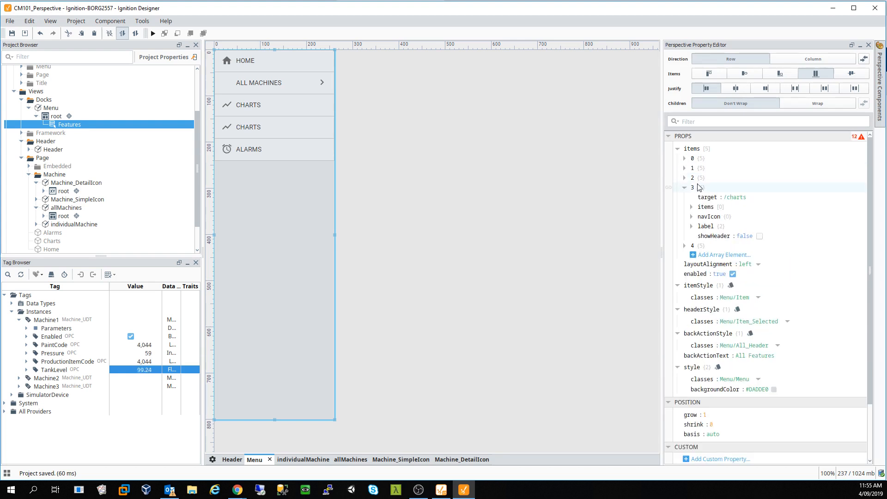
- Change menu item 2's target from /charts to /allmachines and save the project
{"action": "left_click", "coordinate": [685, 179]}
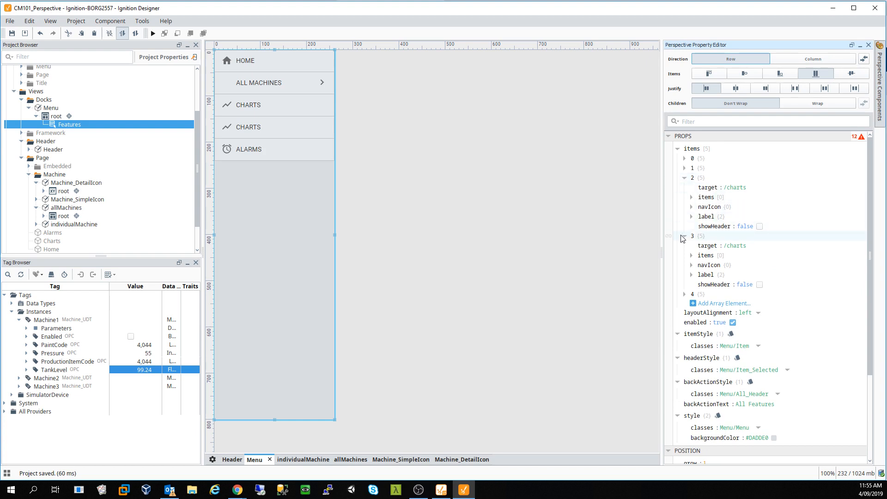
{"action": "double_click", "coordinate": [745, 187]}
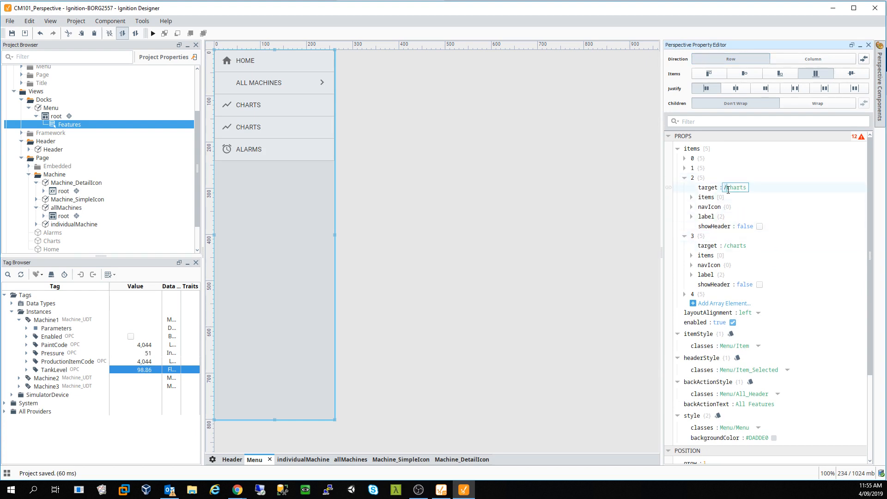
{"action": "key", "text": "shift+Right"}
{"action": "key", "text": "shift+Right"}
{"action": "key", "text": "shift+Right"}
{"action": "key", "text": "shift+Right"}
{"action": "key", "text": "shift+Right"}
{"action": "key", "text": "shift+Right"}
{"action": "type", "text": "A"}
{"action": "key", "text": "BackSpace"}
{"action": "key", "text": "BackSpace"}
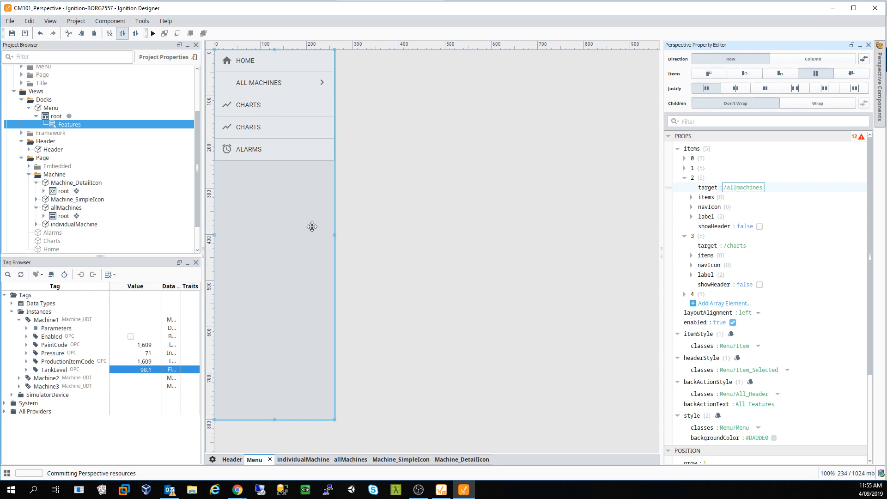
{"action": "key", "text": "ctrl+s"}
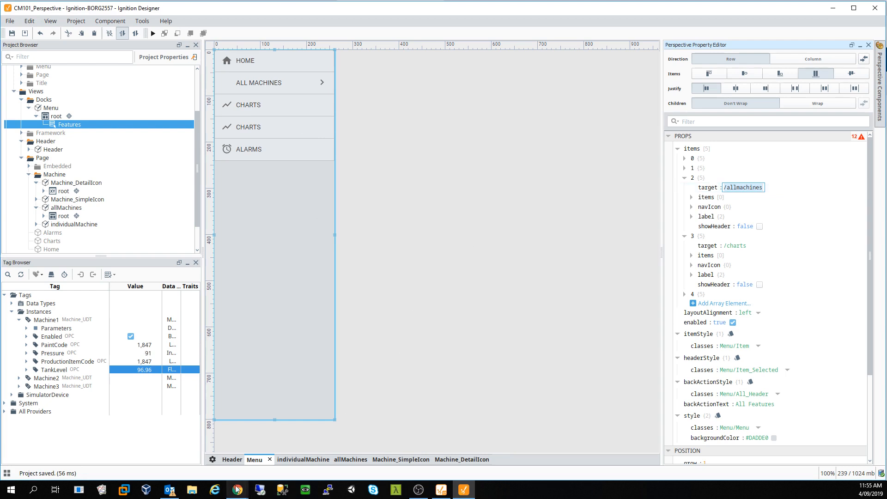
{"action": "mouse_move", "coordinate": [237, 490]}
{"action": "left_click", "coordinate": [273, 451]}
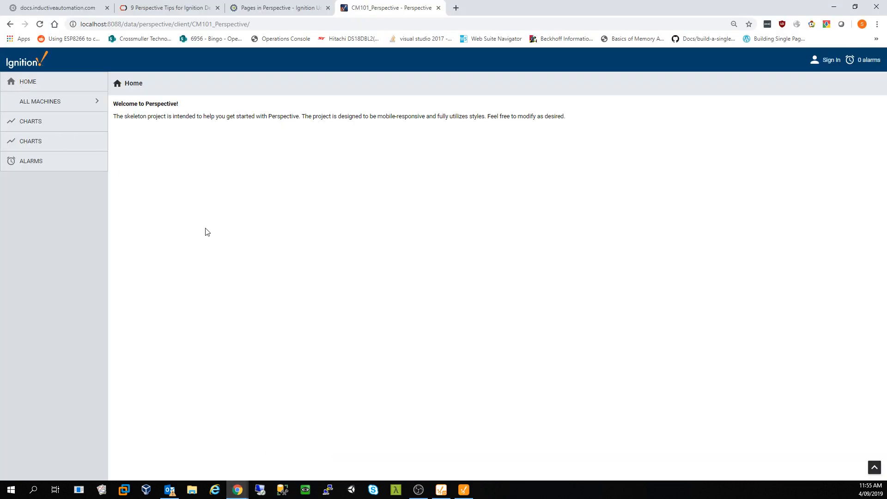
- Reload the Perspective session in Chrome so it loads the updated menu
{"action": "left_click", "coordinate": [40, 24]}
{"action": "left_click", "coordinate": [469, 491]}
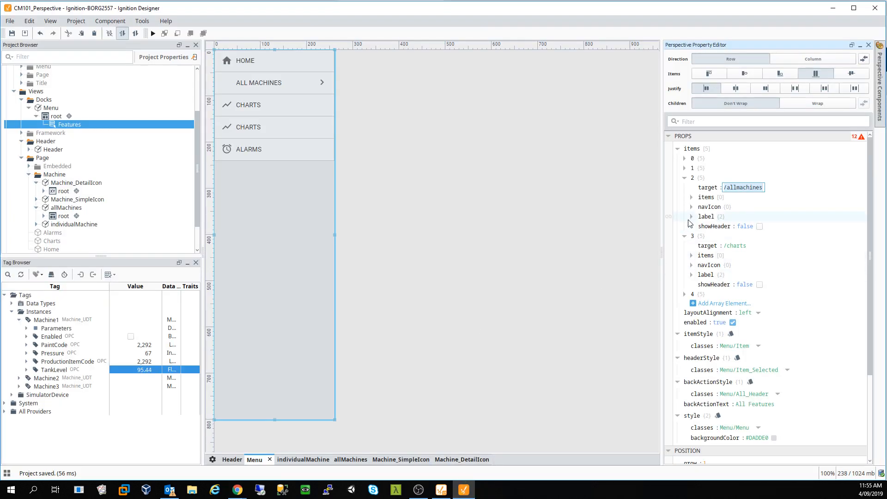
- Replace menu item 2's label text Charts with 'Machine Overview'
{"action": "left_click", "coordinate": [692, 216]}
{"action": "left_click", "coordinate": [735, 226]}
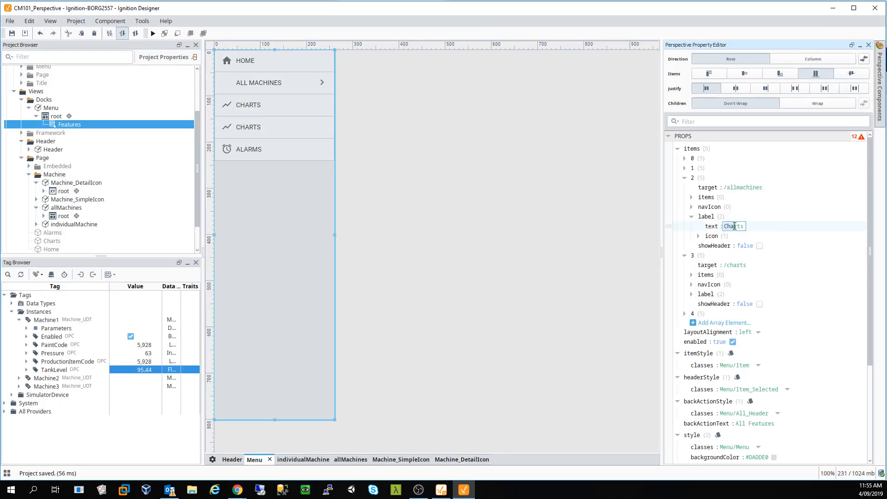
{"action": "left_click", "coordinate": [738, 226]}
{"action": "left_click_drag", "start_coordinate": [744, 226], "coordinate": [724, 227]}
{"action": "type", "text": "Ove"}
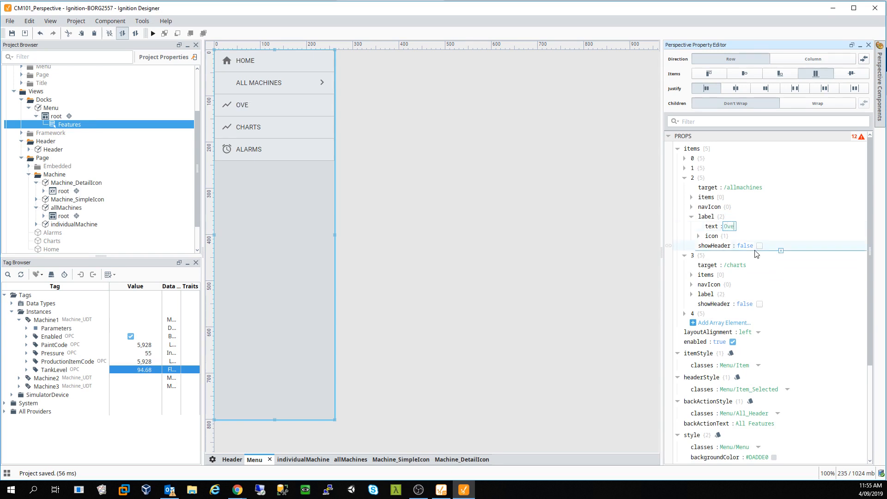
{"action": "type", "text": "rMAchin"}
{"action": "key", "text": "BackSpace"}
{"action": "key", "text": "BackSpace"}
{"action": "key", "text": "BackSpace"}
{"action": "key", "text": "BackSpace"}
{"action": "type", "text": "achine Overview"}
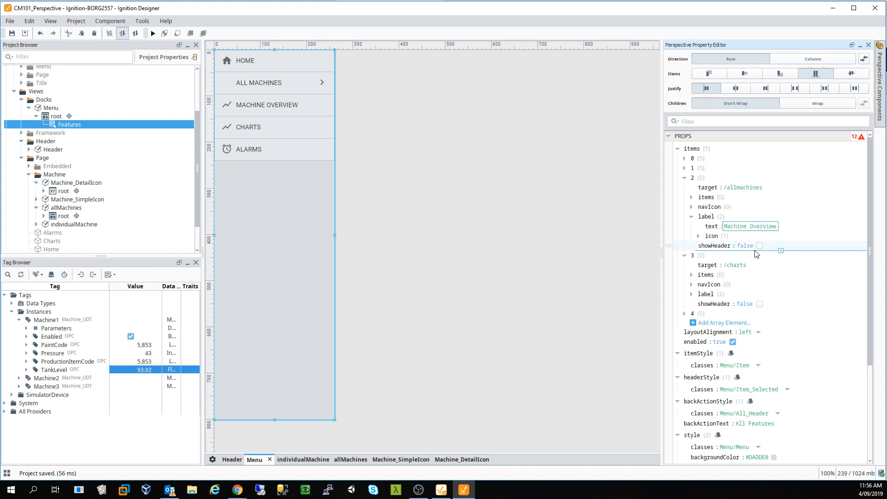
{"action": "left_click", "coordinate": [516, 254]}
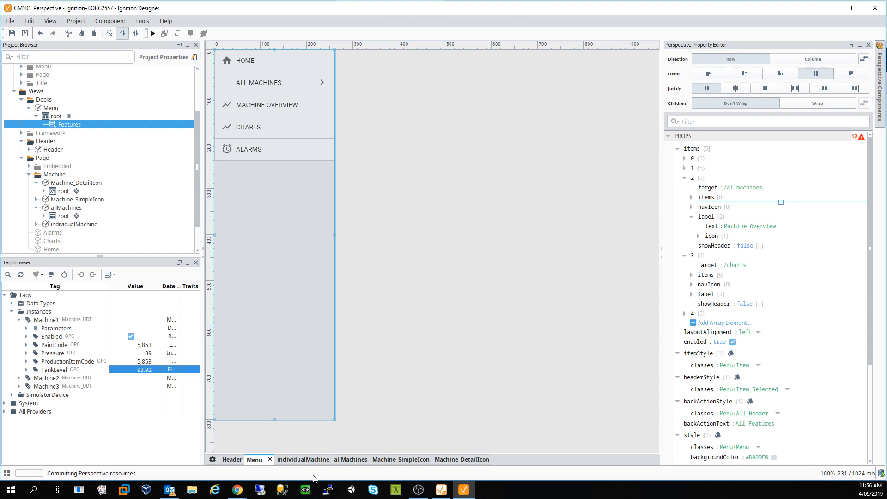
- Open Machine Overview, then the Machine 1 to Machine 4 detail pages under ALL MACHINES
{"action": "mouse_move", "coordinate": [237, 489]}
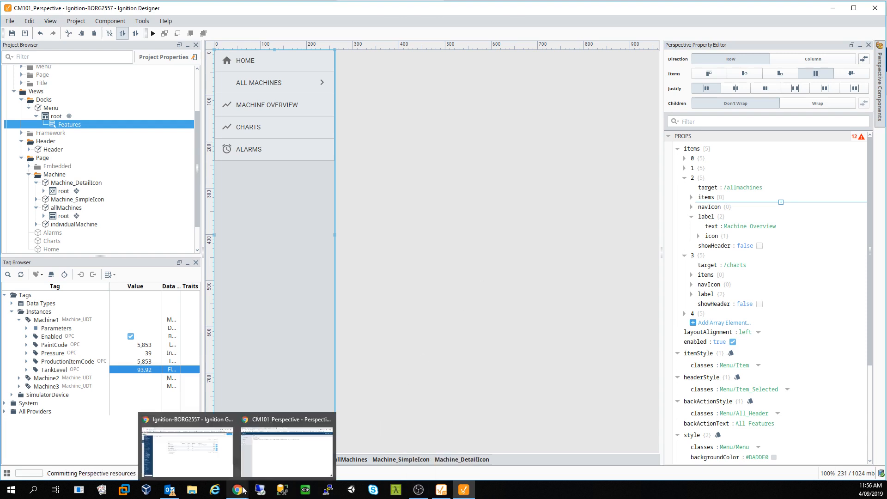
{"action": "left_click", "coordinate": [274, 459]}
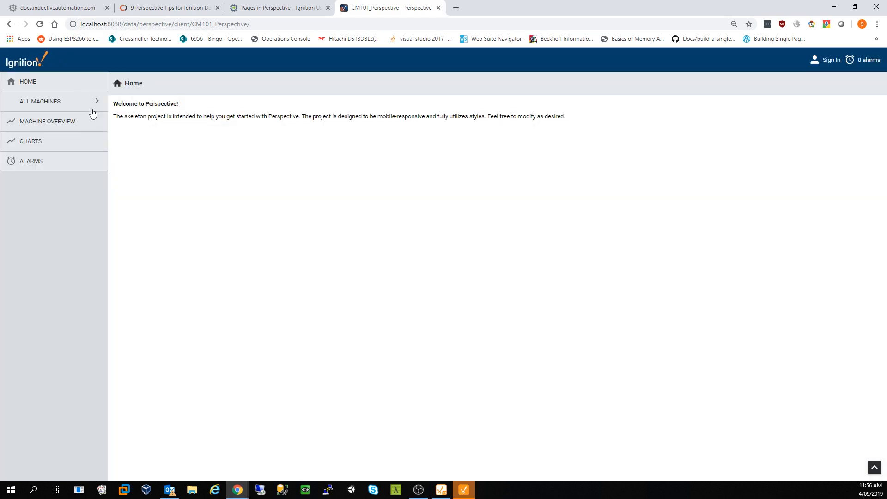
{"action": "left_click", "coordinate": [51, 123]}
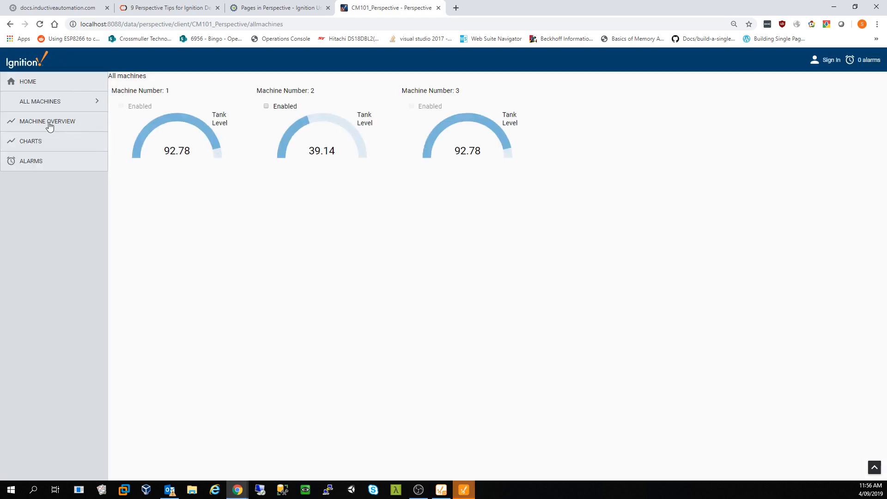
{"action": "left_click", "coordinate": [53, 102]}
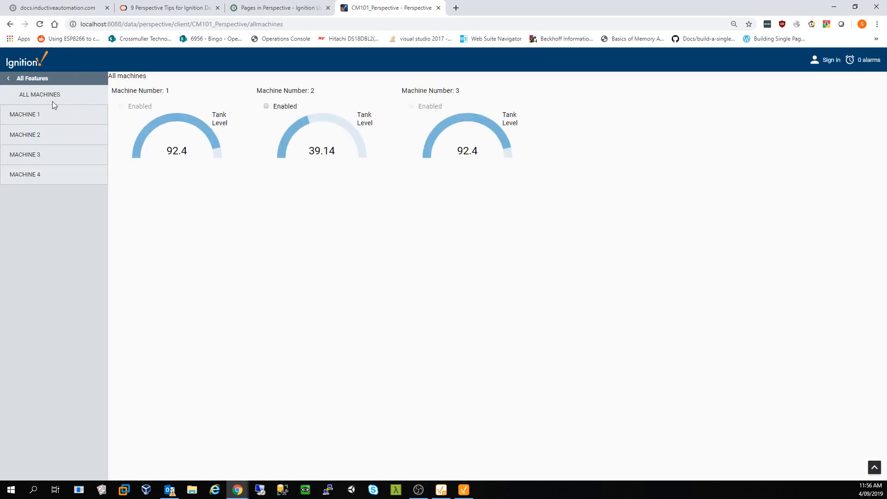
{"action": "left_click", "coordinate": [37, 117]}
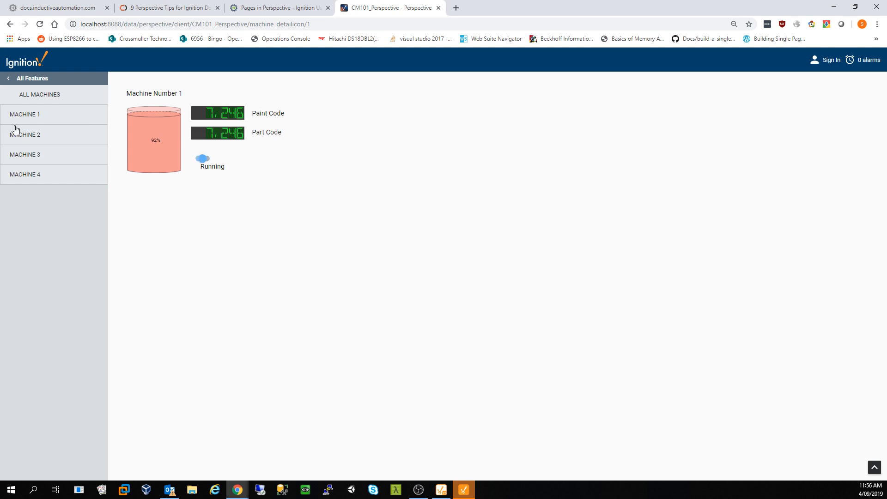
{"action": "left_click", "coordinate": [42, 138]}
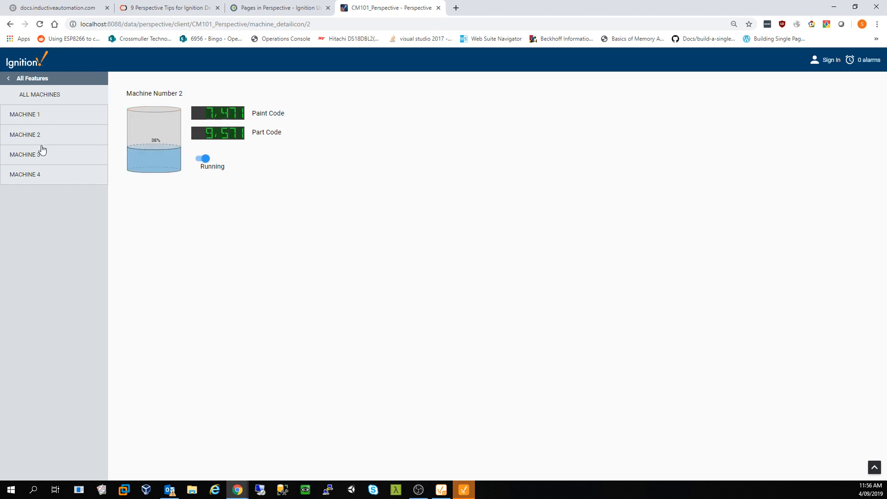
{"action": "left_click", "coordinate": [43, 116]}
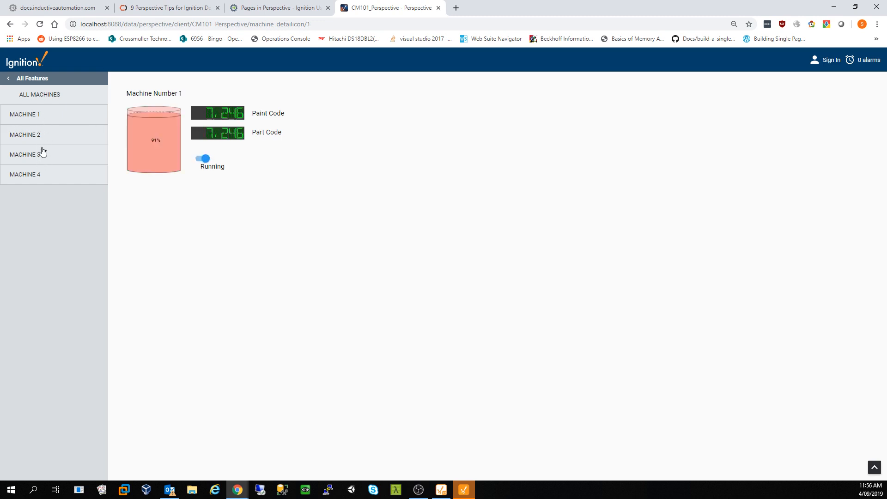
{"action": "left_click", "coordinate": [40, 175]}
- Go back to the session's Home page and switch to the documentation tab
{"action": "left_click", "coordinate": [27, 93]}
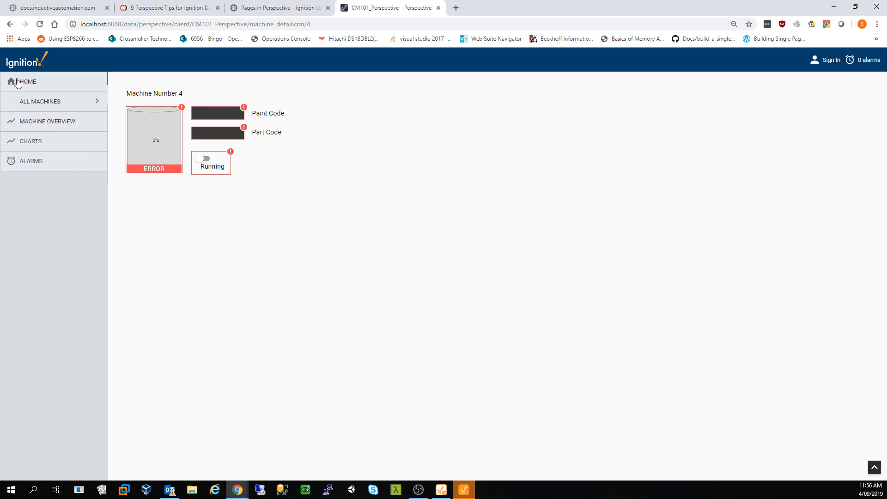
{"action": "left_click", "coordinate": [23, 83]}
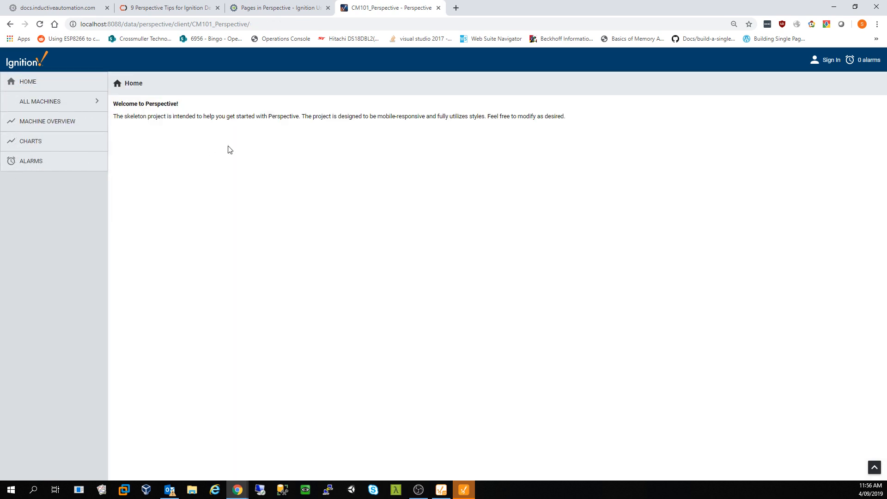
{"action": "left_click", "coordinate": [48, 6]}
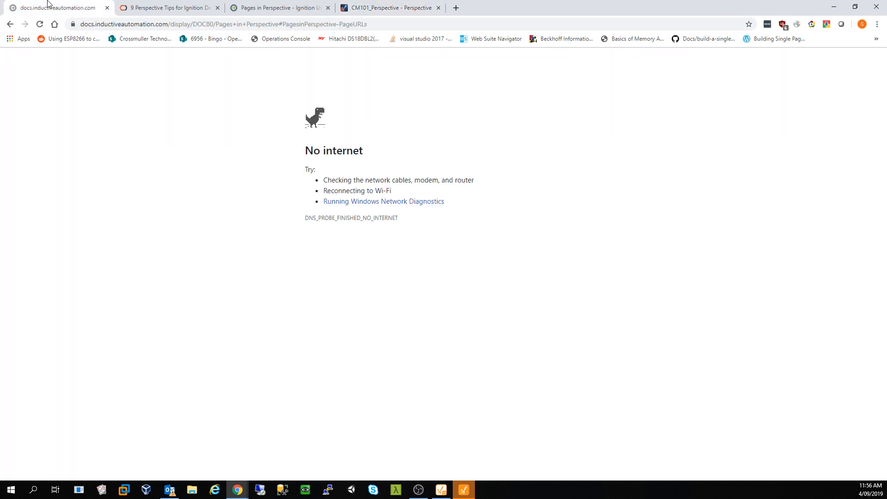
- Close the No internet and 9 Perspective Tips tabs
{"action": "left_click", "coordinate": [107, 8]}
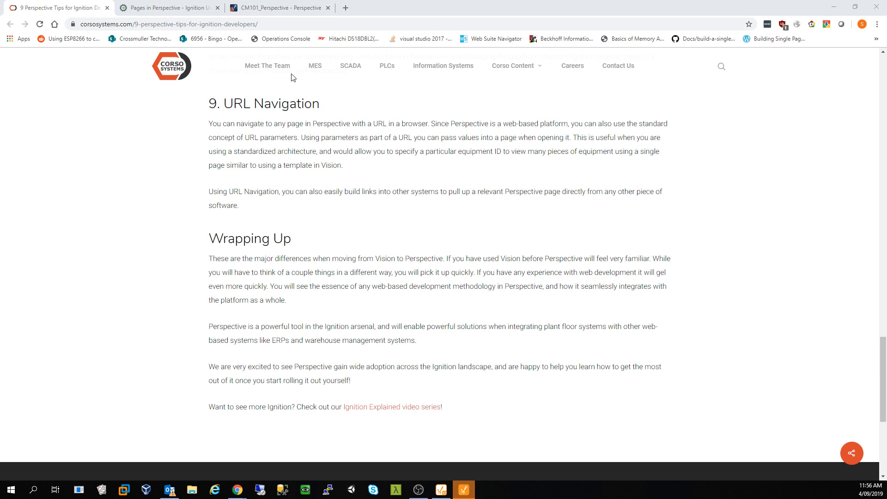
{"action": "left_click", "coordinate": [203, 8]}
{"action": "left_click", "coordinate": [107, 8]}
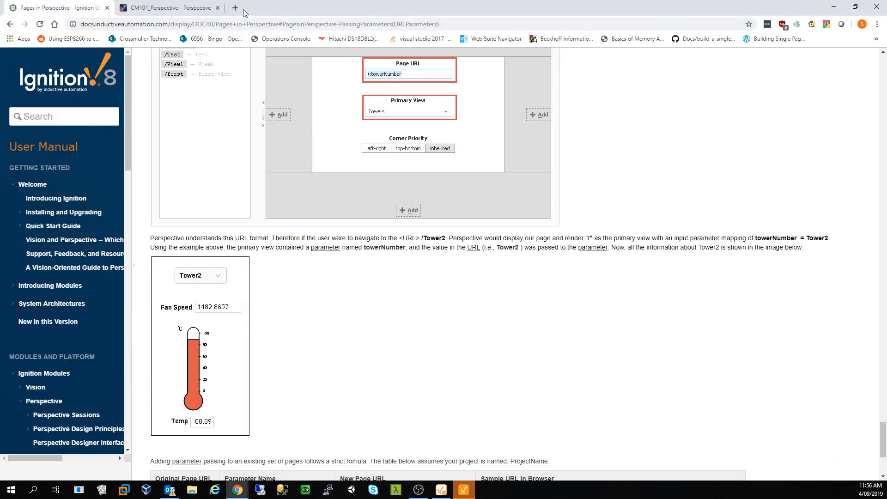
- Search 'ignition perspective icons' and view the Perspective - Icon manual page
{"action": "left_click", "coordinate": [235, 8]}
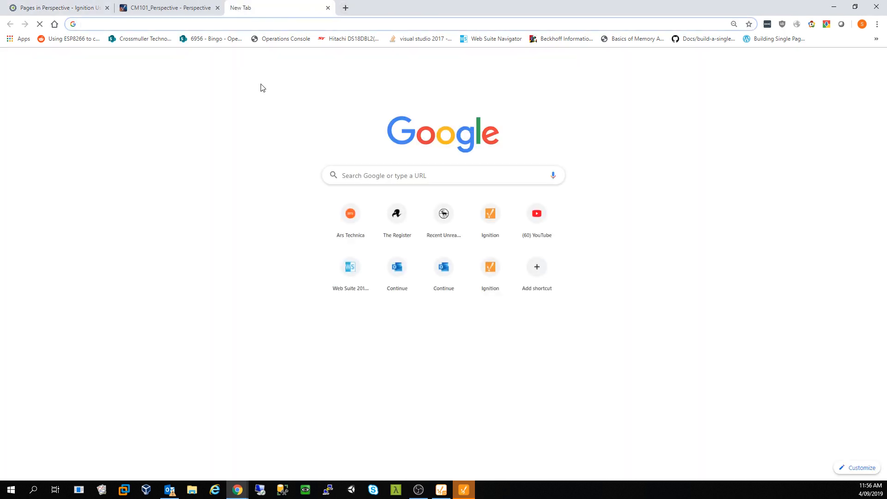
{"action": "type", "text": "if"}
{"action": "key", "text": "BackSpace"}
{"action": "type", "text": "gnition "}
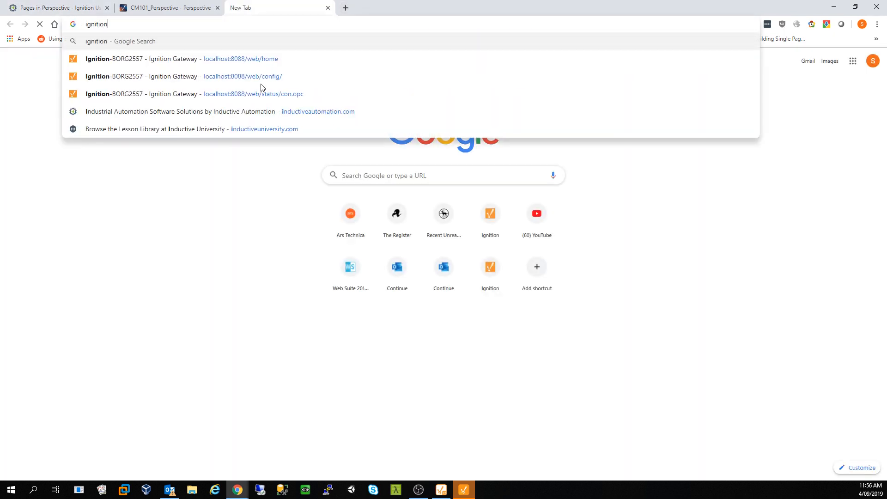
{"action": "type", "text": "per"}
{"action": "key", "text": "Return"}
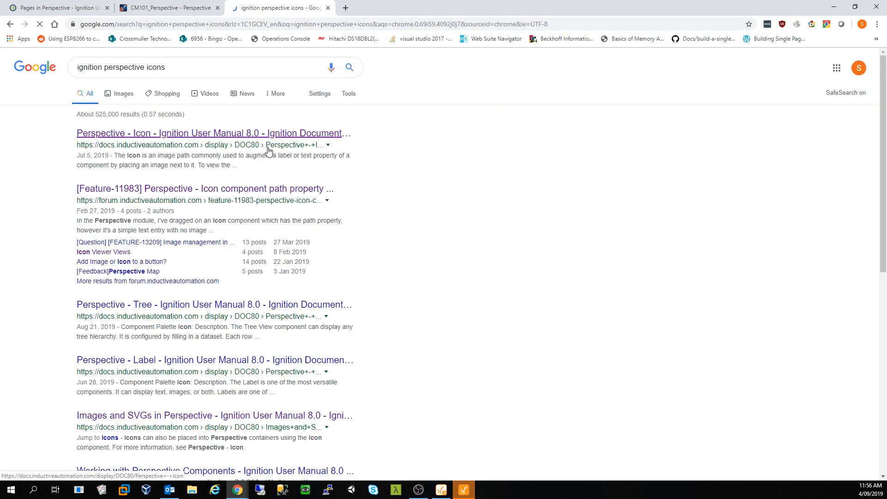
{"action": "middle_click", "coordinate": [263, 138]}
{"action": "middle_click", "coordinate": [259, 189]}
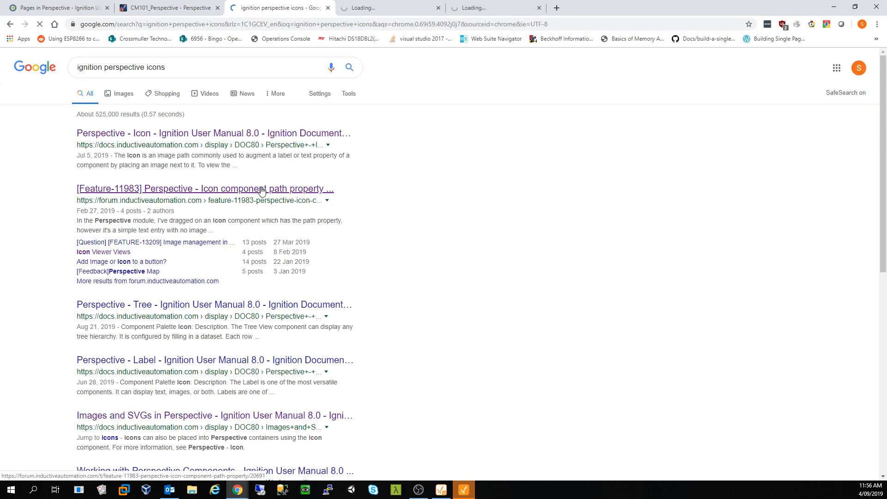
{"action": "middle_click", "coordinate": [120, 252]}
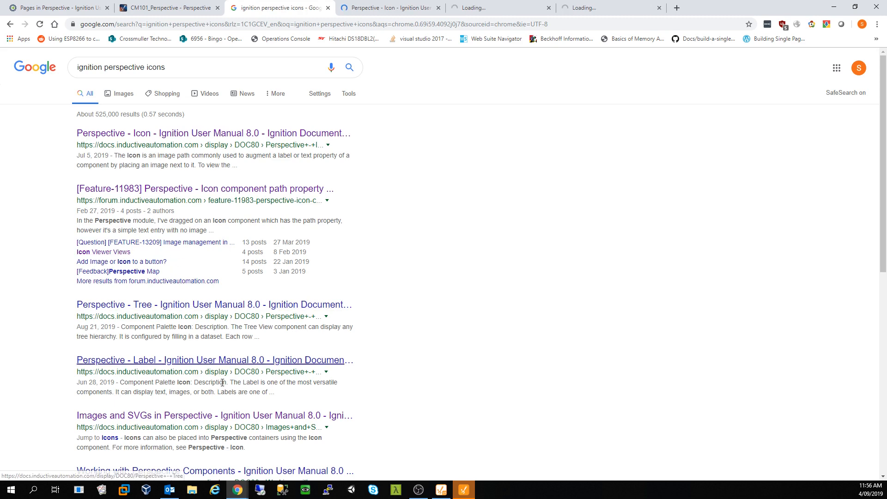
{"action": "left_click", "coordinate": [392, 7]}
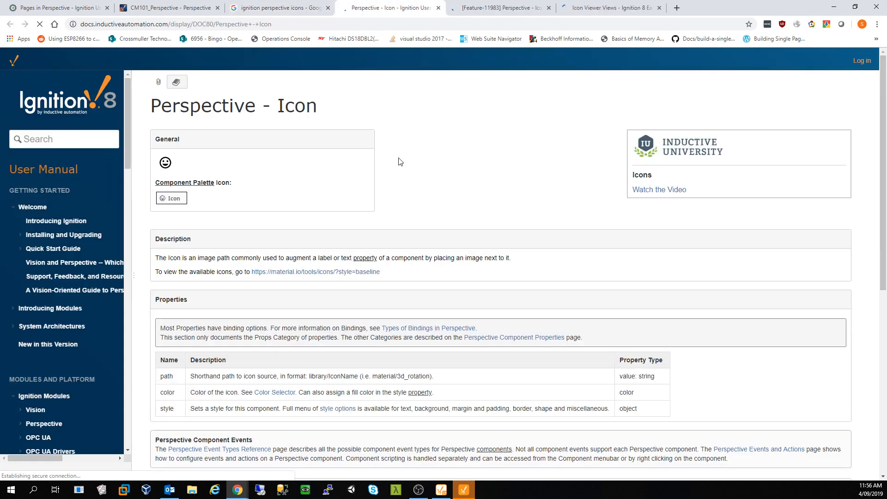
{"action": "middle_click", "coordinate": [329, 272]}
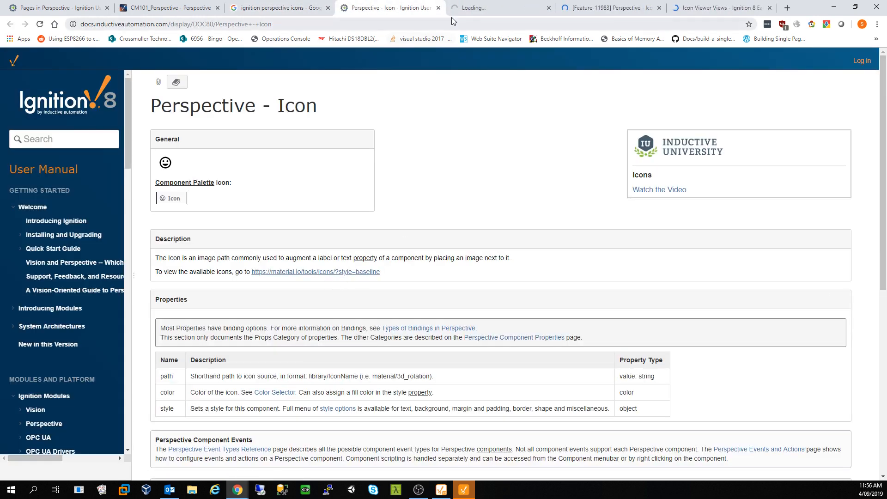
- Scroll through the Action icons in the Material Design Icons catalogue
{"action": "left_click", "coordinate": [481, 9]}
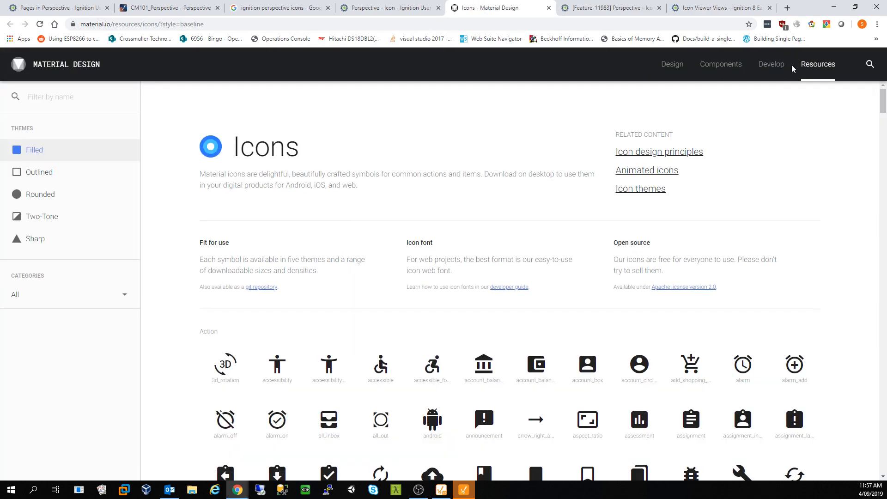
{"action": "scroll", "coordinate": [610, 263], "scroll_direction": "down", "scroll_amount": 4}
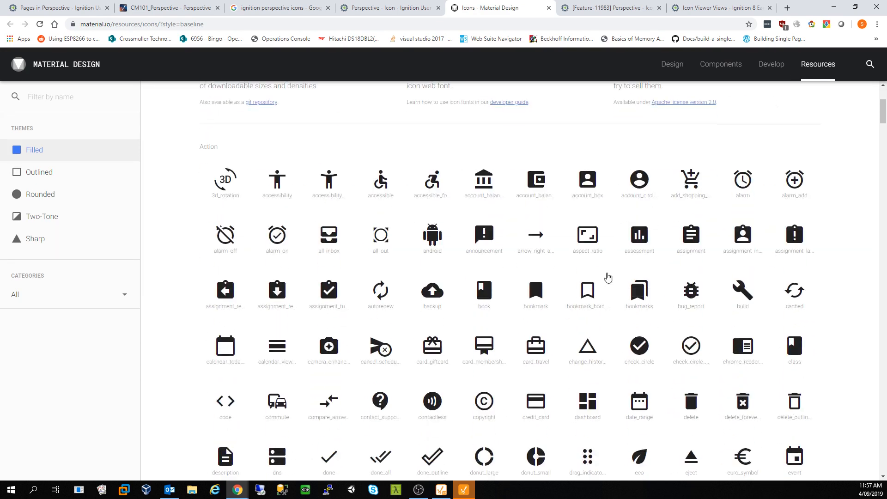
{"action": "scroll", "coordinate": [589, 313], "scroll_direction": "down", "scroll_amount": 1}
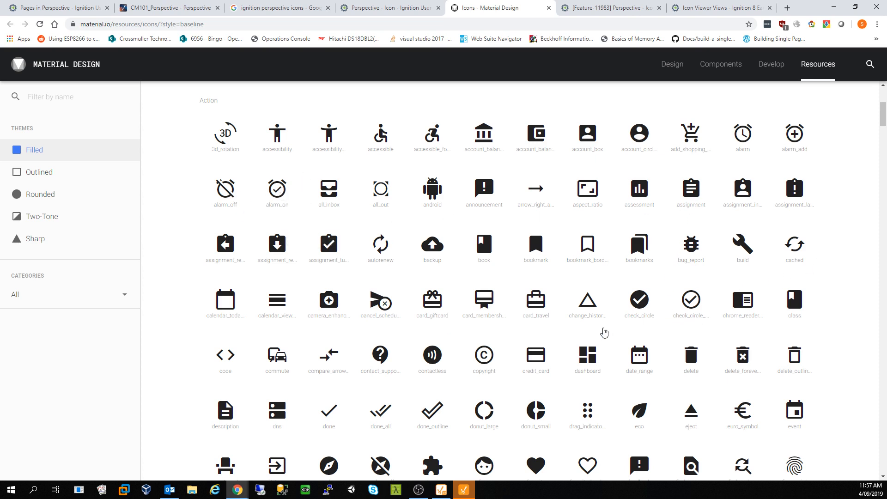
{"action": "scroll", "coordinate": [547, 381], "scroll_direction": "down", "scroll_amount": 1}
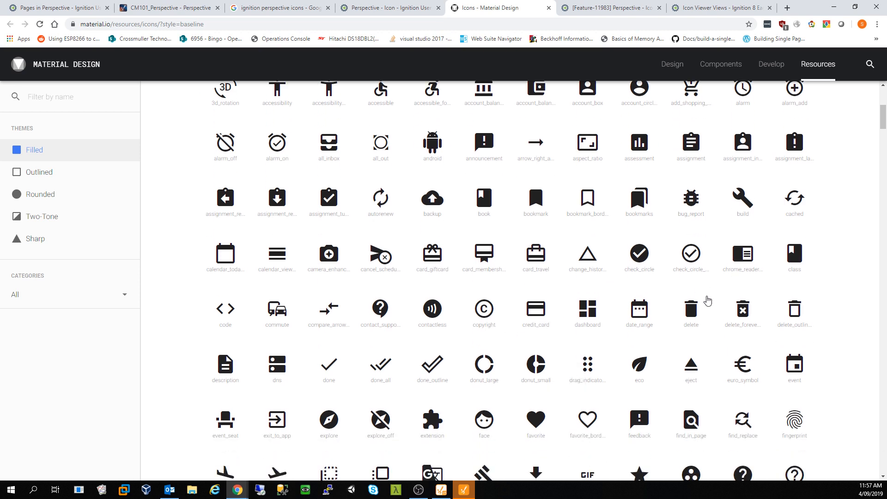
{"action": "scroll", "coordinate": [709, 296], "scroll_direction": "up", "scroll_amount": 1}
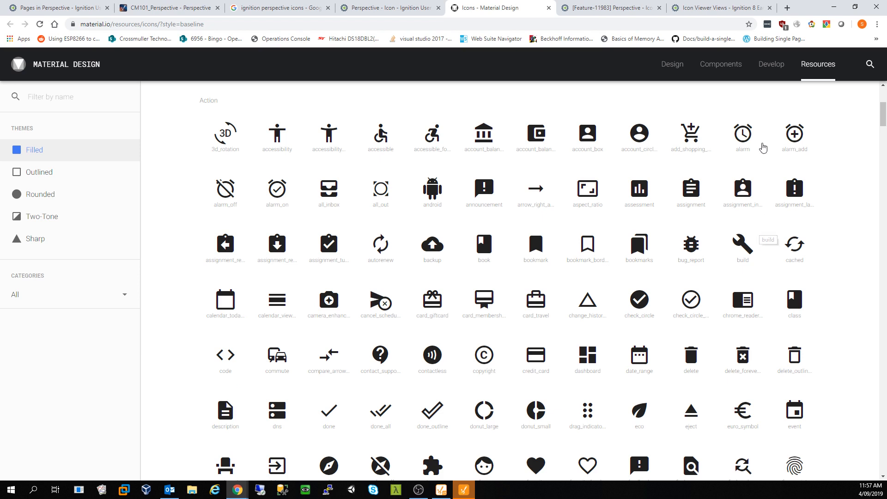
{"action": "scroll", "coordinate": [620, 293], "scroll_direction": "down", "scroll_amount": 1}
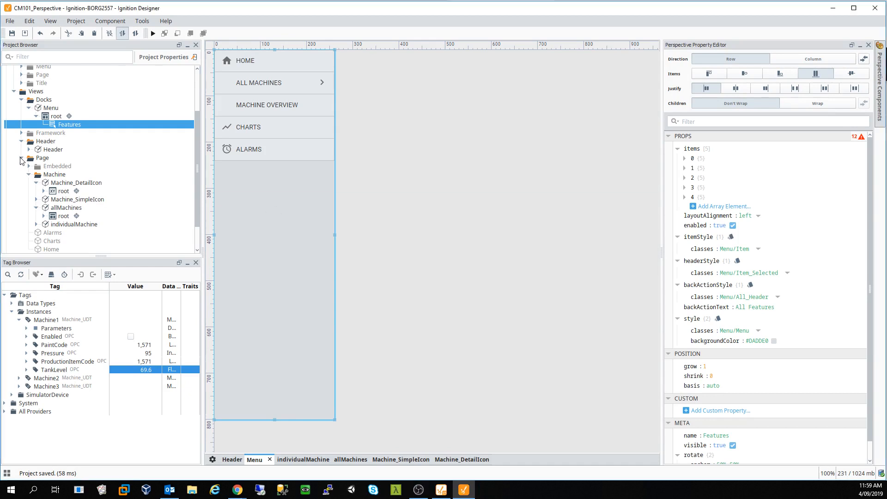
- Collapse Page and Docks folders, expand Data Types > Machine_UDT, and right-click Machine_UDT
{"action": "left_click", "coordinate": [21, 158]}
{"action": "left_click", "coordinate": [21, 158]}
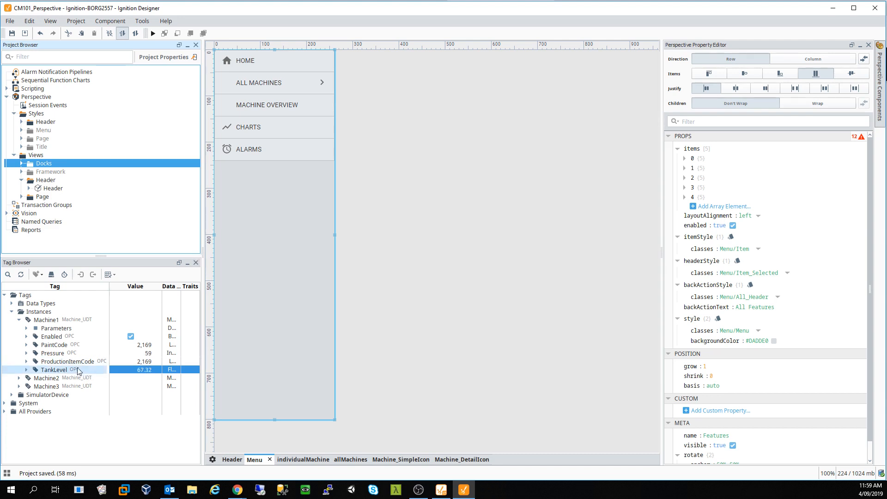
{"action": "left_click", "coordinate": [20, 321]}
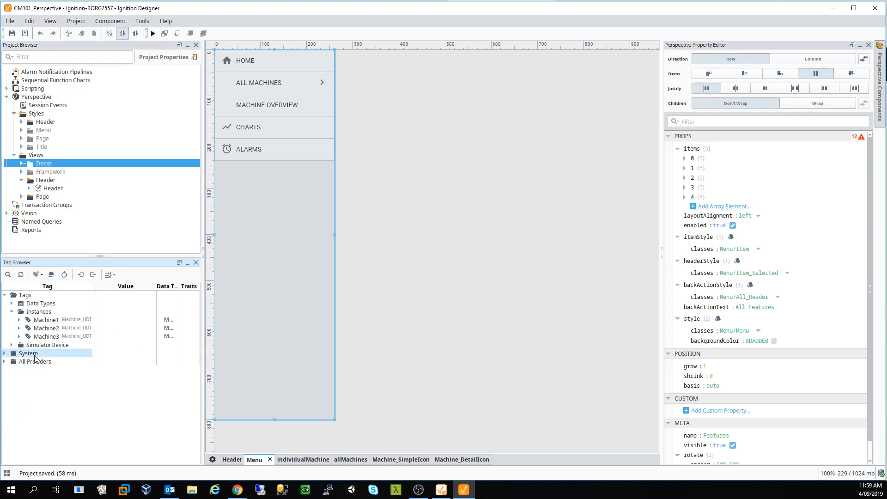
{"action": "left_click", "coordinate": [12, 303]}
{"action": "left_click", "coordinate": [27, 324]}
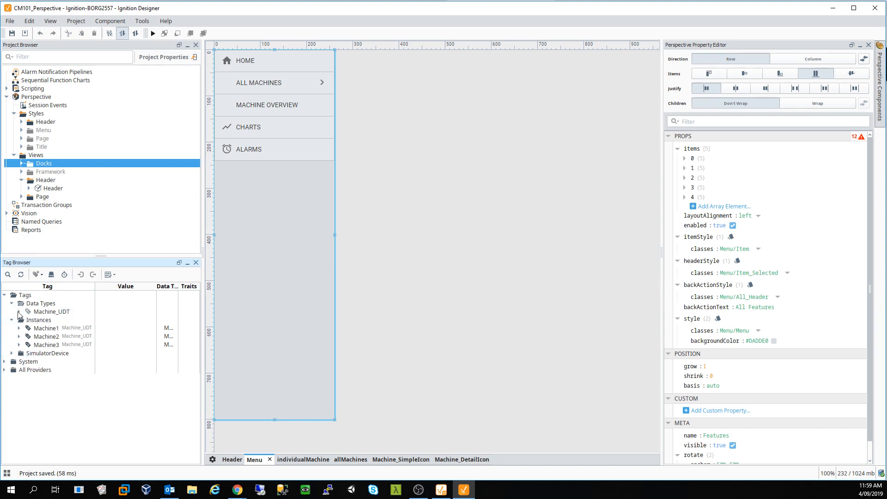
{"action": "left_click", "coordinate": [19, 311]}
{"action": "right_click", "coordinate": [57, 312]}
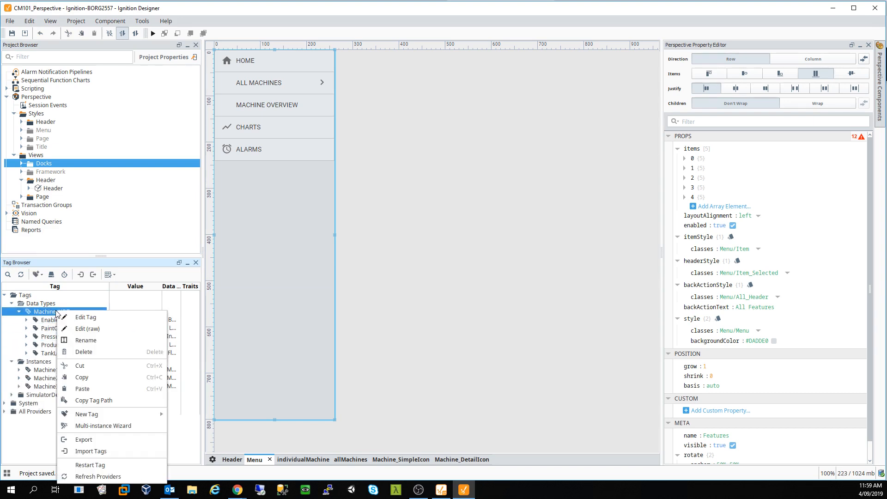
- Set History Enabled to true on Machine_UDT's Enabled member and bring up its alarm list
{"action": "left_click", "coordinate": [95, 318]}
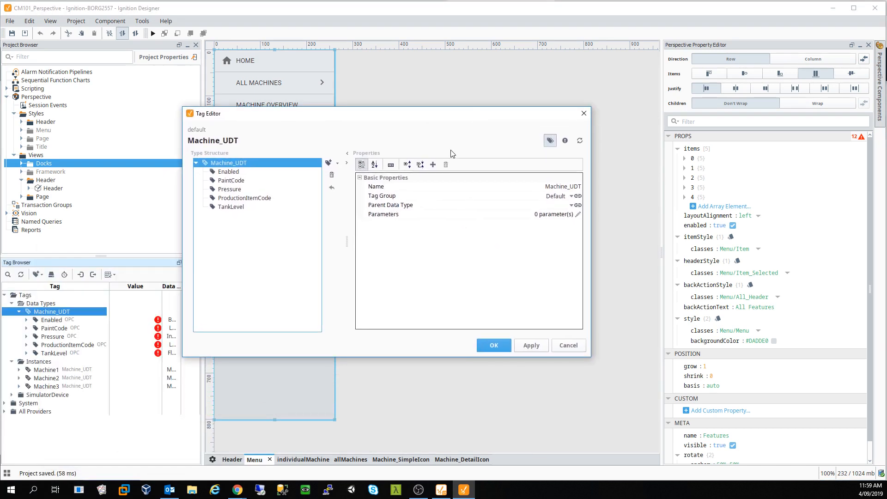
{"action": "left_click", "coordinate": [231, 174]}
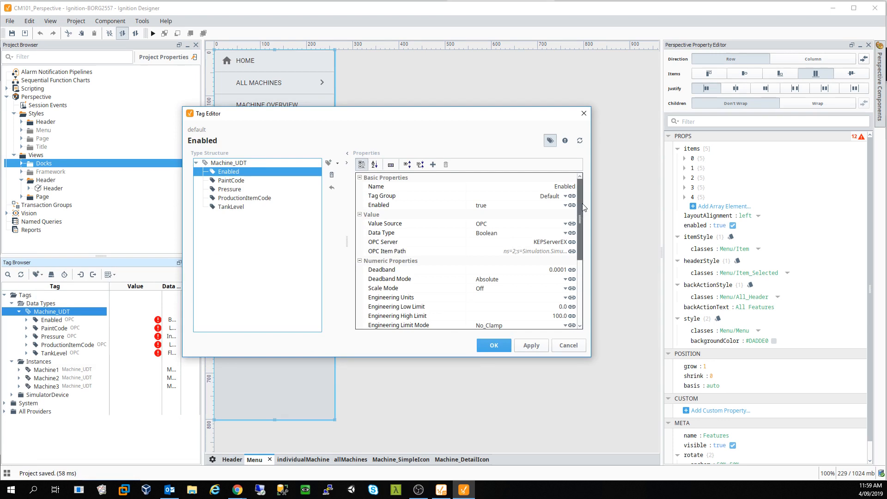
{"action": "left_click_drag", "start_coordinate": [583, 207], "coordinate": [582, 284]}
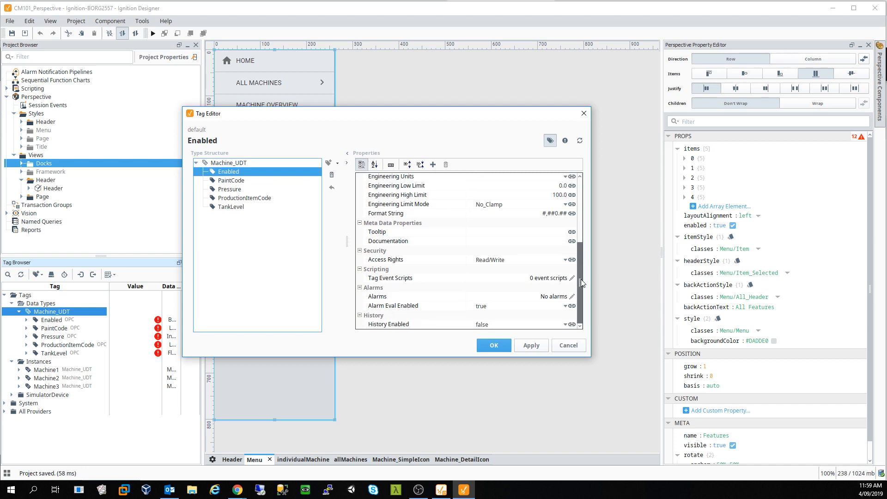
{"action": "left_click", "coordinate": [483, 327]}
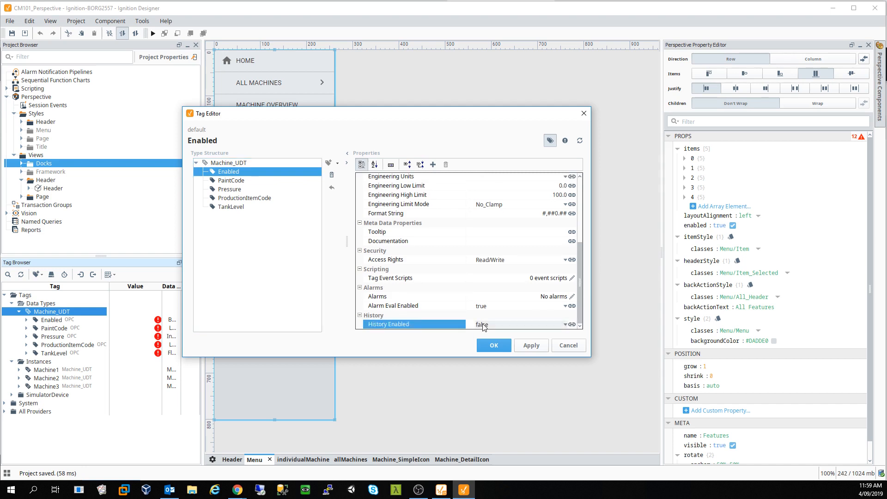
{"action": "left_click", "coordinate": [484, 326]}
{"action": "left_click", "coordinate": [497, 334]}
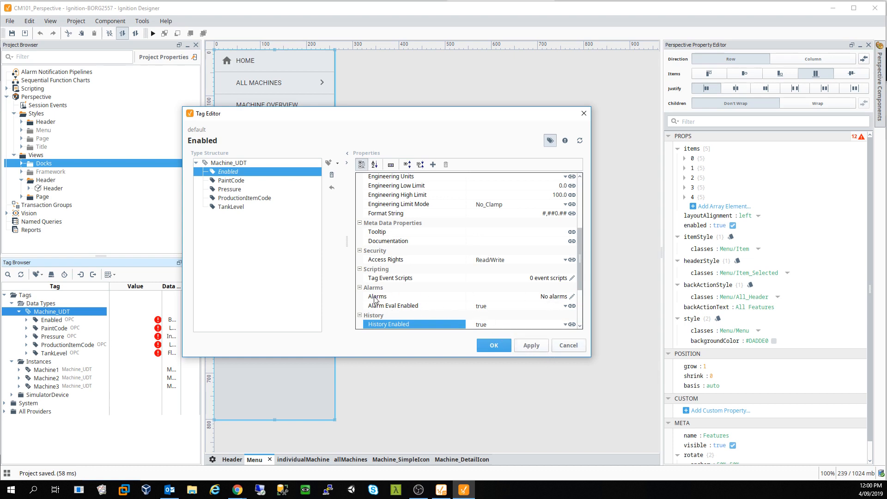
{"action": "left_click", "coordinate": [572, 296]}
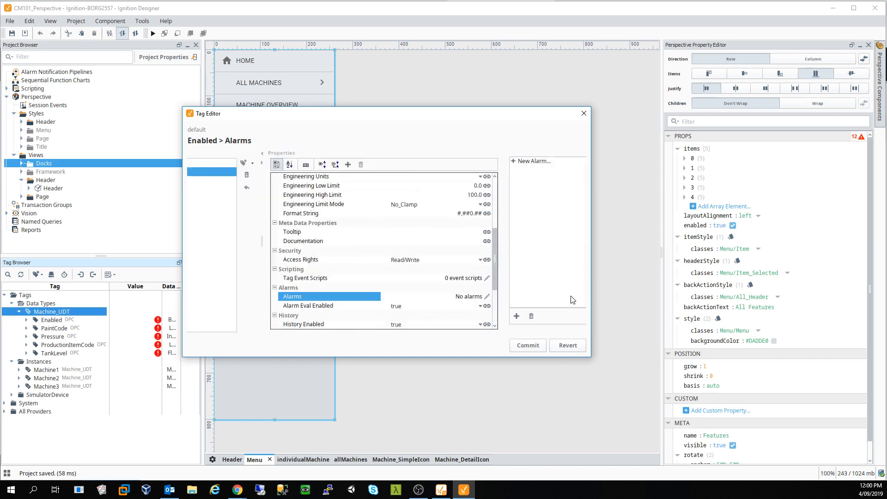
- Add an Equal-mode alarm with an edited setpoint to the Enabled member and apply the changes
{"action": "left_click", "coordinate": [213, 163]}
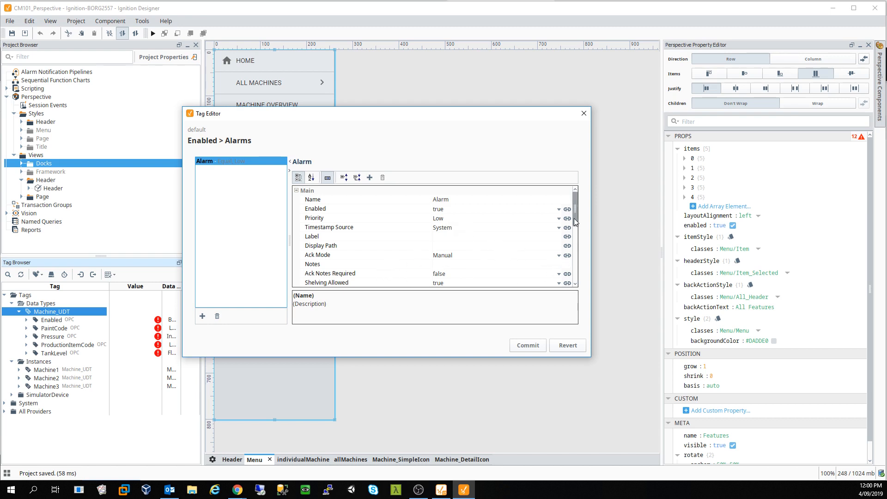
{"action": "left_click_drag", "start_coordinate": [575, 218], "coordinate": [578, 243]}
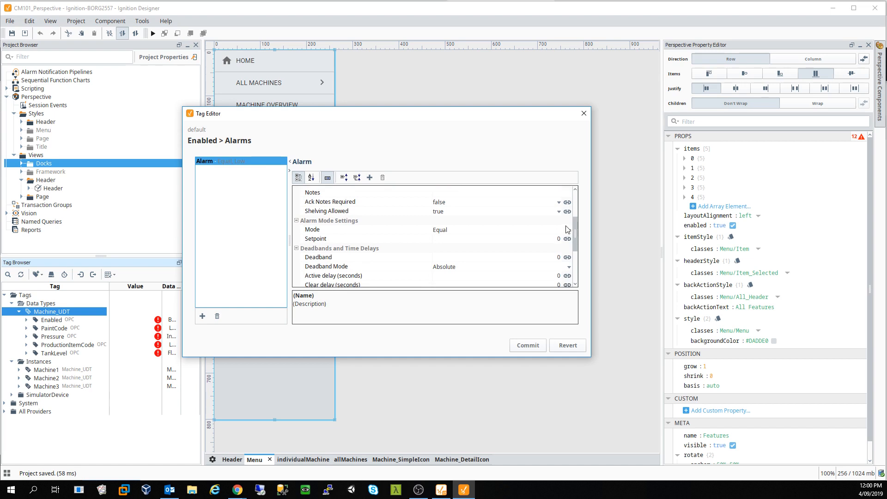
{"action": "left_click", "coordinate": [546, 240]}
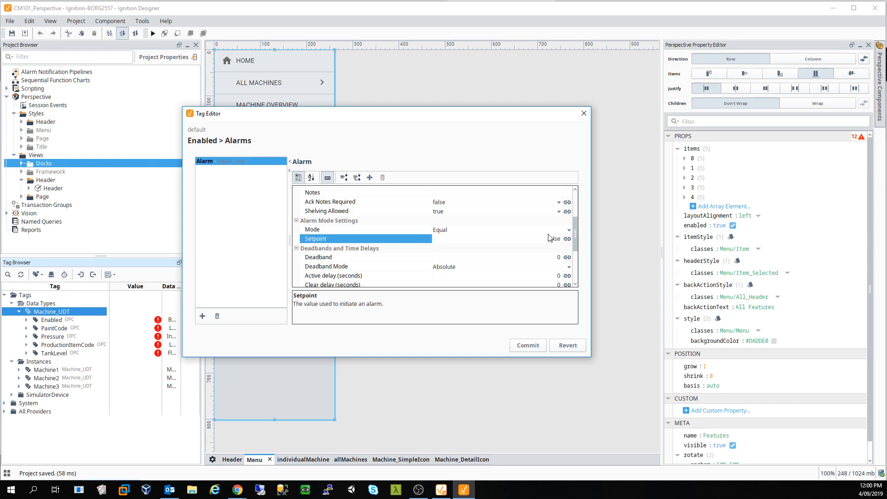
{"action": "left_click", "coordinate": [520, 350]}
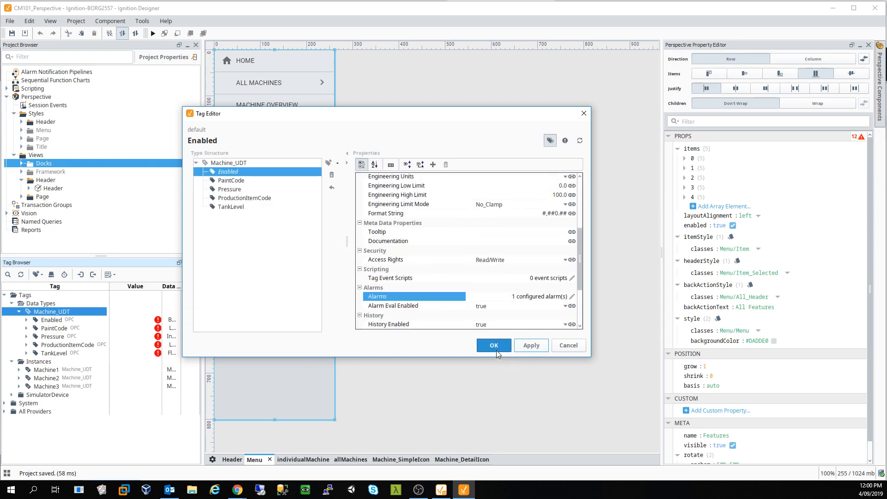
{"action": "left_click", "coordinate": [528, 348]}
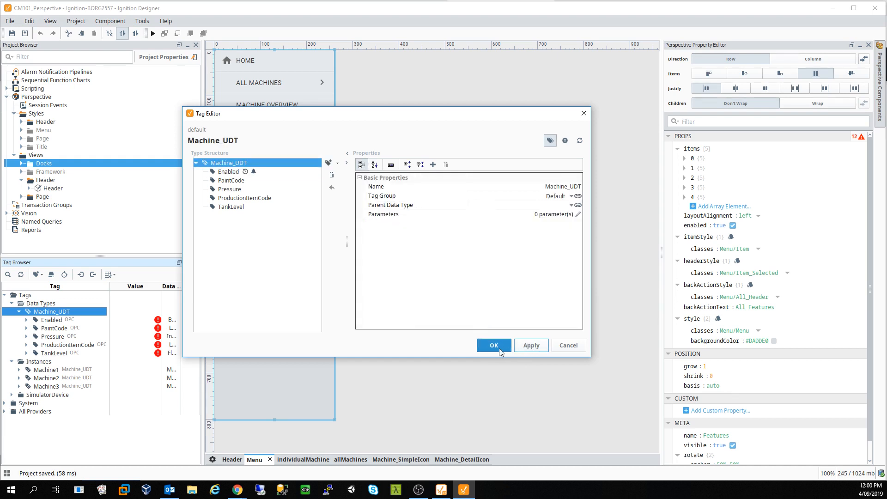
- Close the Tag Editor with OK and save the project
{"action": "left_click", "coordinate": [494, 346]}
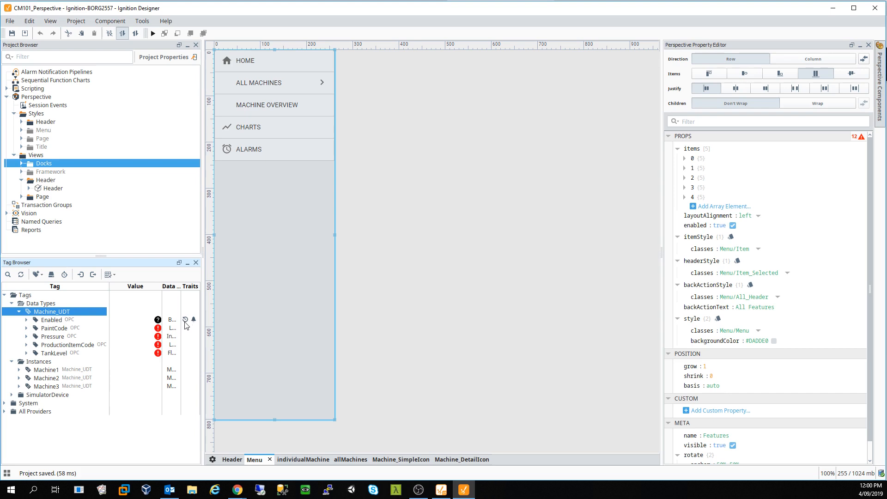
{"action": "left_click", "coordinate": [58, 320]}
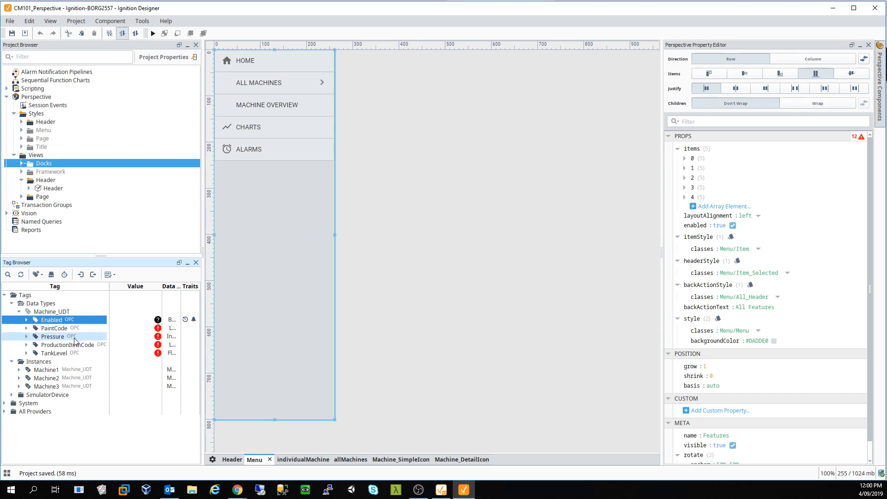
{"action": "left_click", "coordinate": [12, 34]}
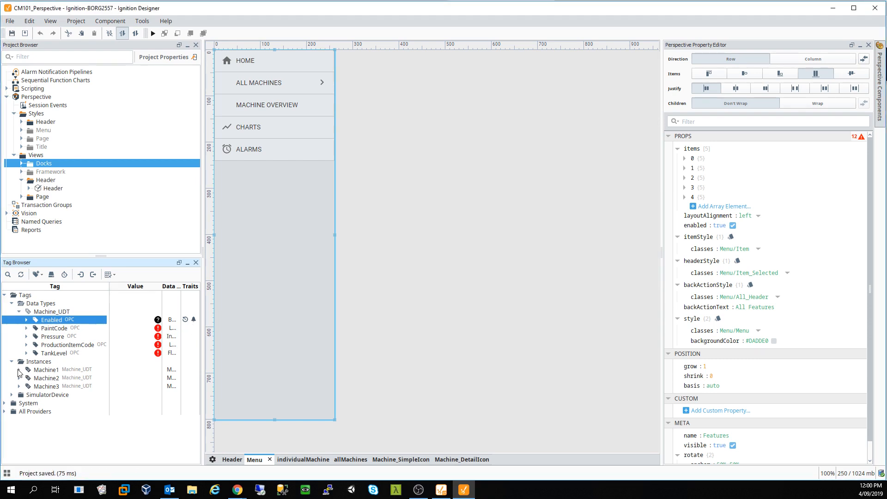
- Open the Machine1 instance's Enabled tag in the Tag Editor to verify inherited settings
{"action": "left_click", "coordinate": [18, 369]}
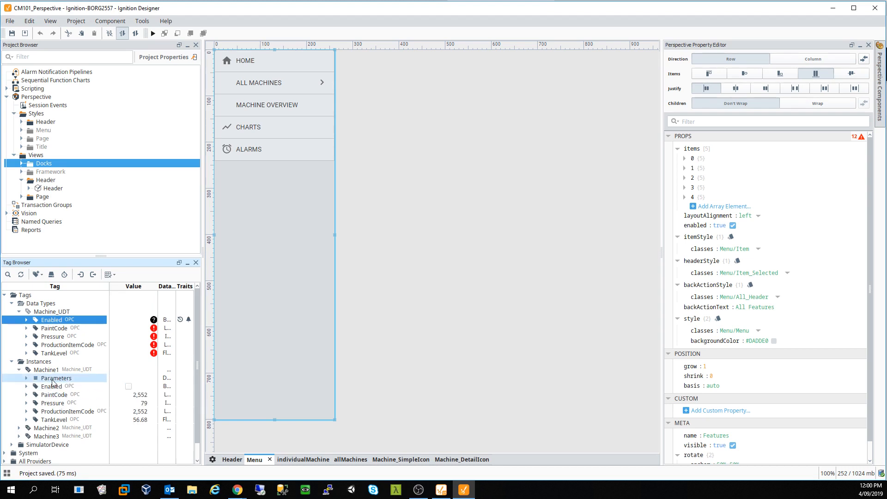
{"action": "left_click", "coordinate": [52, 386]}
{"action": "right_click", "coordinate": [57, 390]}
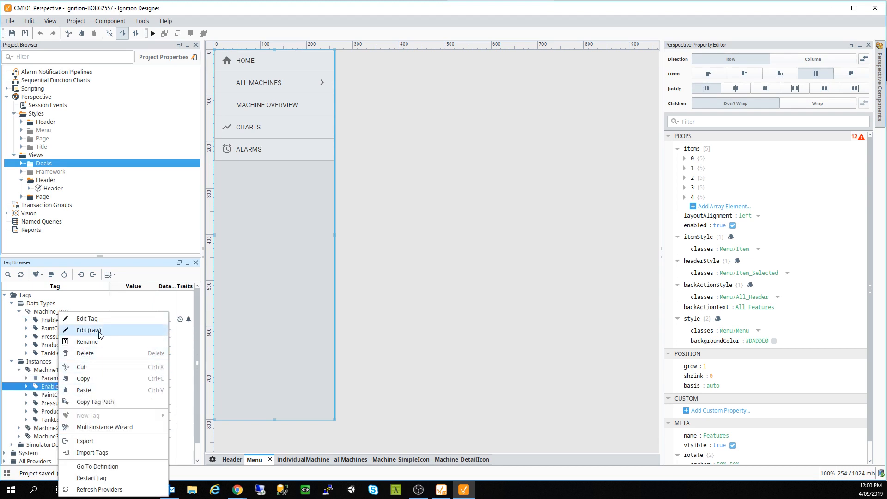
{"action": "left_click", "coordinate": [124, 332]}
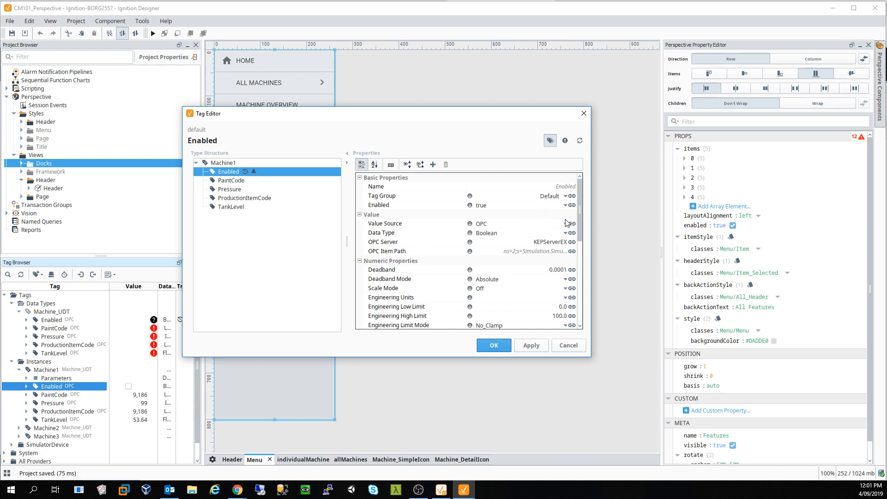
- Close the tag editor, switch Machine1's Enabled tag on, and save the project
{"action": "left_click", "coordinate": [583, 113]}
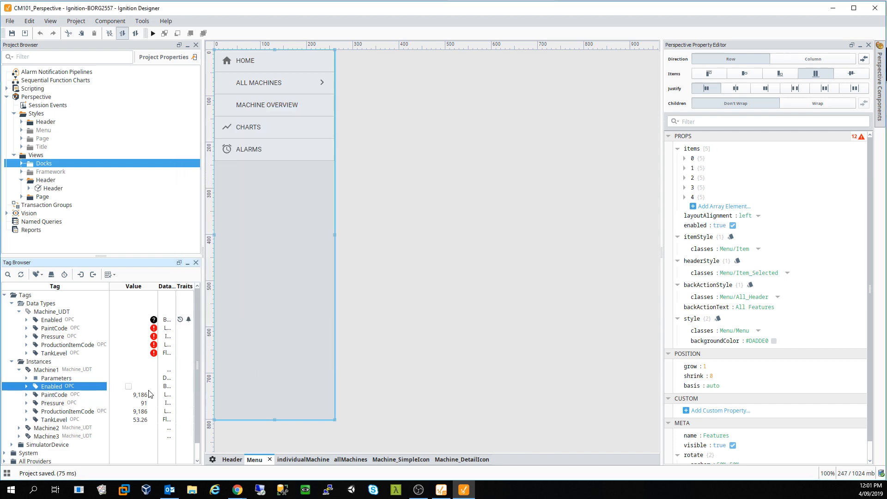
{"action": "left_click", "coordinate": [128, 386]}
{"action": "key", "text": "ctrl+s"}
{"action": "right_click", "coordinate": [52, 341]}
- Edit the Pressure tag and add a new alarm in its Alarms settings
{"action": "left_click", "coordinate": [82, 331]}
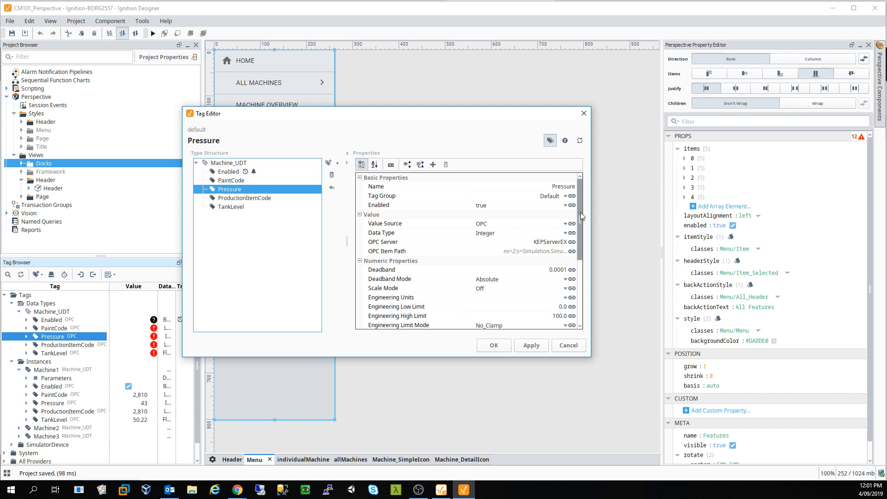
{"action": "left_click_drag", "start_coordinate": [581, 217], "coordinate": [575, 262]}
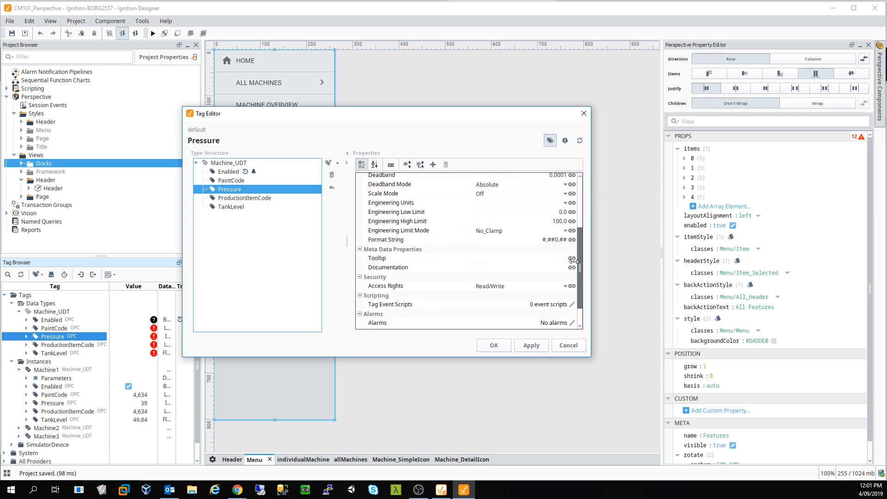
{"action": "left_click", "coordinate": [572, 323]}
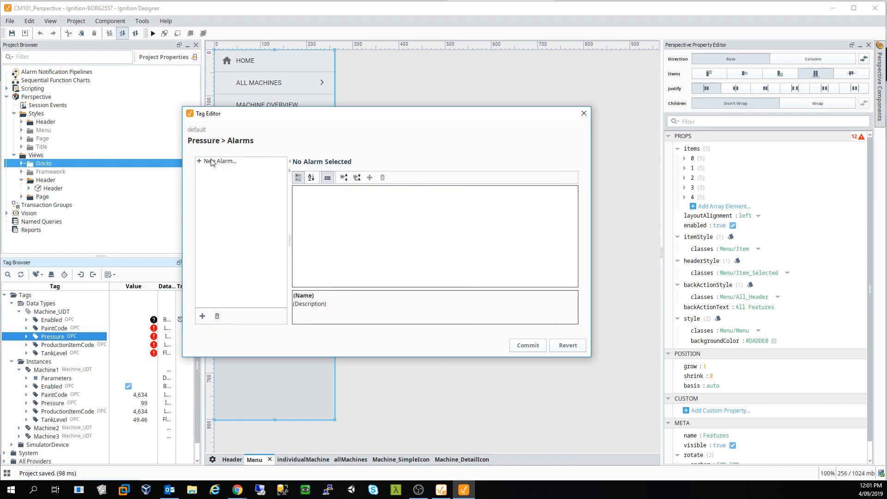
{"action": "left_click", "coordinate": [213, 161]}
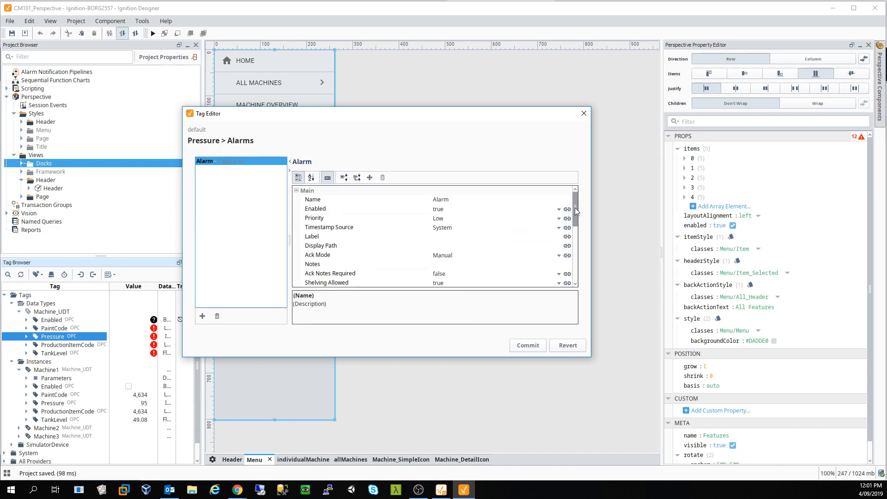
{"action": "scroll", "coordinate": [576, 214], "scroll_direction": "down", "scroll_amount": 1}
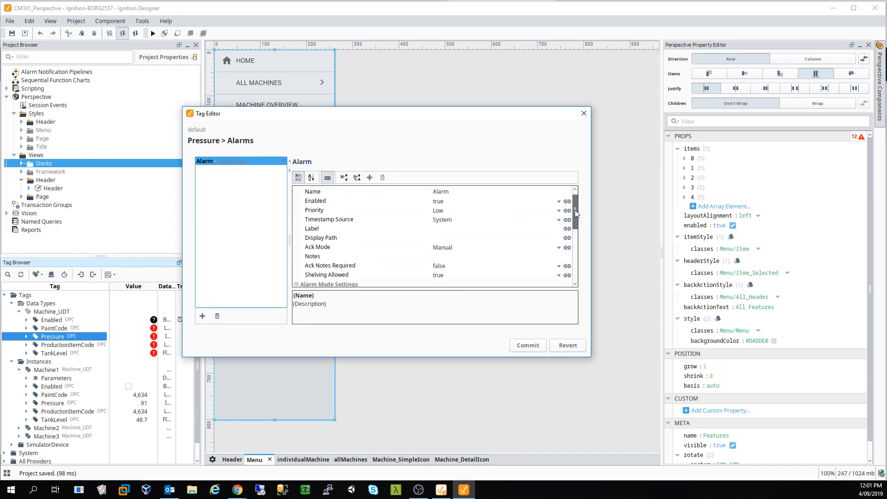
{"action": "scroll", "coordinate": [531, 206], "scroll_direction": "up", "scroll_amount": 1}
- Name the new alarm HighPressure and give it Medium priority
{"action": "left_click", "coordinate": [446, 199]}
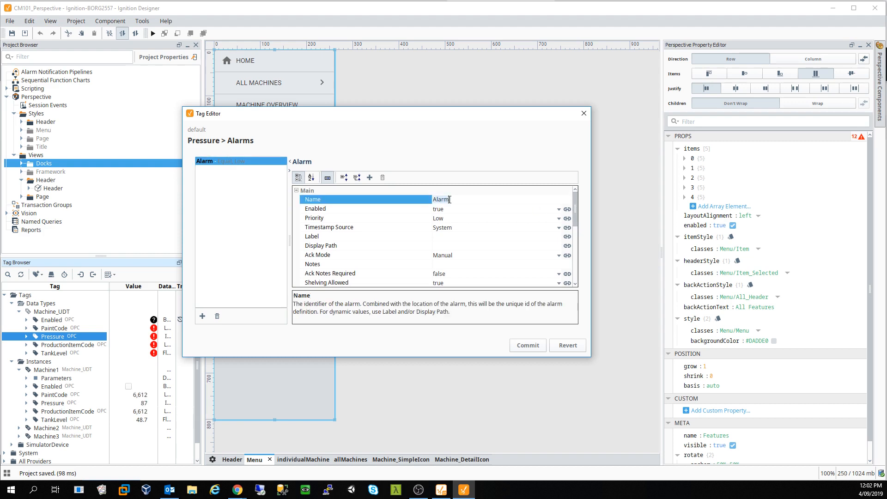
{"action": "type", "text": "HiP"}
{"action": "key", "text": "BackSpace"}
{"action": "key", "text": "BackSpace"}
{"action": "key", "text": "BackSpace"}
{"action": "key", "text": "BackSpace"}
{"action": "key", "text": "BackSpace"}
{"action": "key", "text": "BackSpace"}
{"action": "key", "text": "BackSpace"}
{"action": "type", "text": "ghPress"}
{"action": "left_click", "coordinate": [462, 218]}
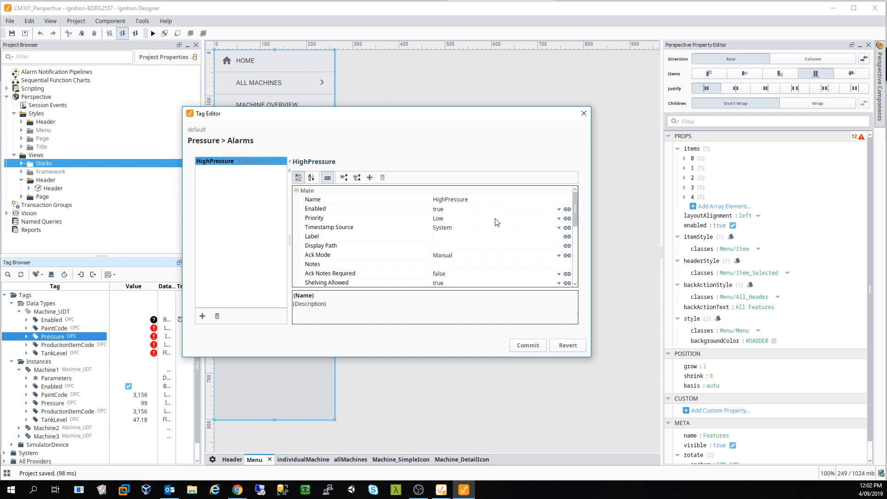
{"action": "left_click", "coordinate": [559, 219]}
{"action": "left_click", "coordinate": [483, 249]}
{"action": "left_click_drag", "start_coordinate": [576, 209], "coordinate": [577, 216]}
- Set the alarm's display label to High Machine Pressure
{"action": "left_click", "coordinate": [495, 220]}
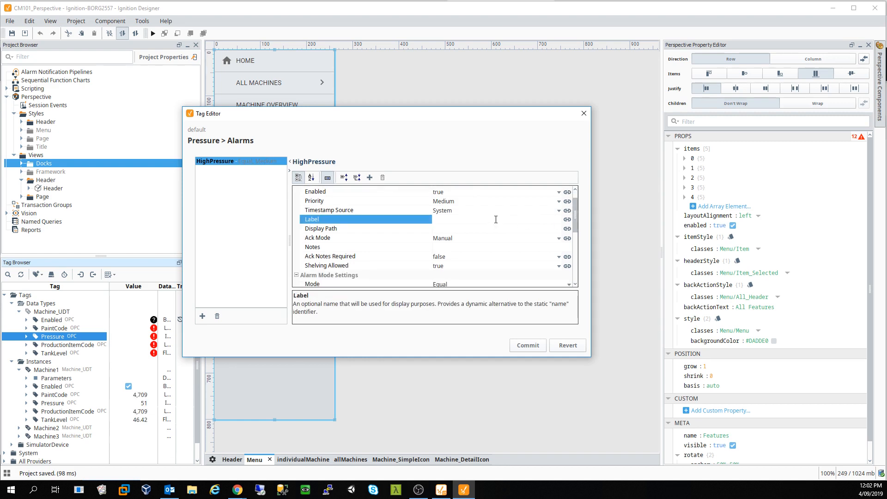
{"action": "type", "text": "Hi"}
{"action": "type", "text": "Machine Pressure"}
{"action": "left_click_drag", "start_coordinate": [576, 228], "coordinate": [577, 232]}
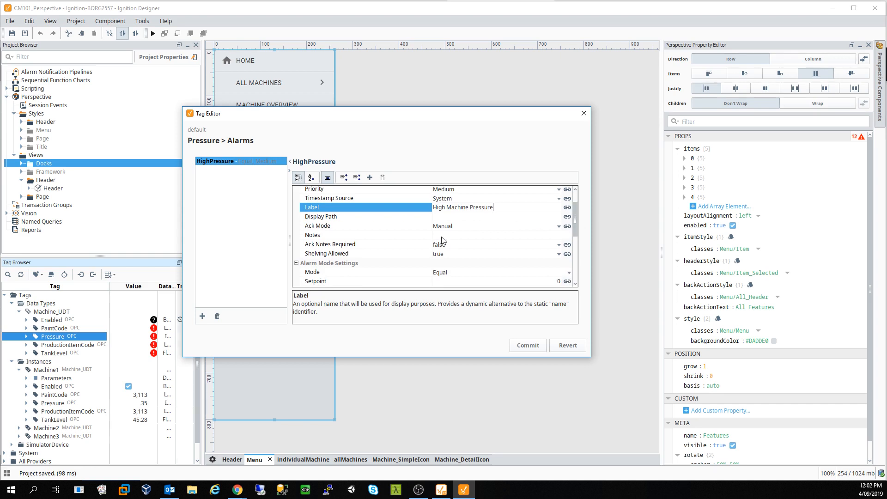
{"action": "left_click_drag", "start_coordinate": [576, 225], "coordinate": [576, 235]}
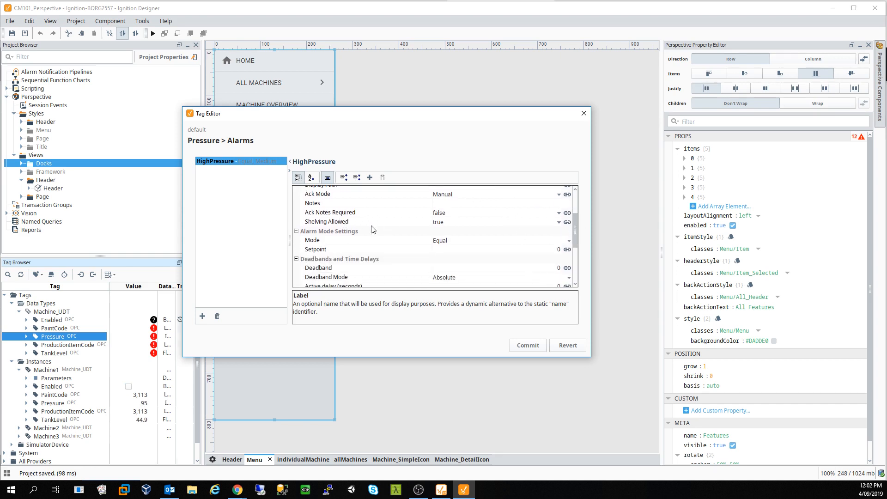
{"action": "left_click_drag", "start_coordinate": [572, 224], "coordinate": [573, 229]}
- Make the alarm trigger Above Setpoint at 75, leaving Any Change false
{"action": "left_click", "coordinate": [500, 229]}
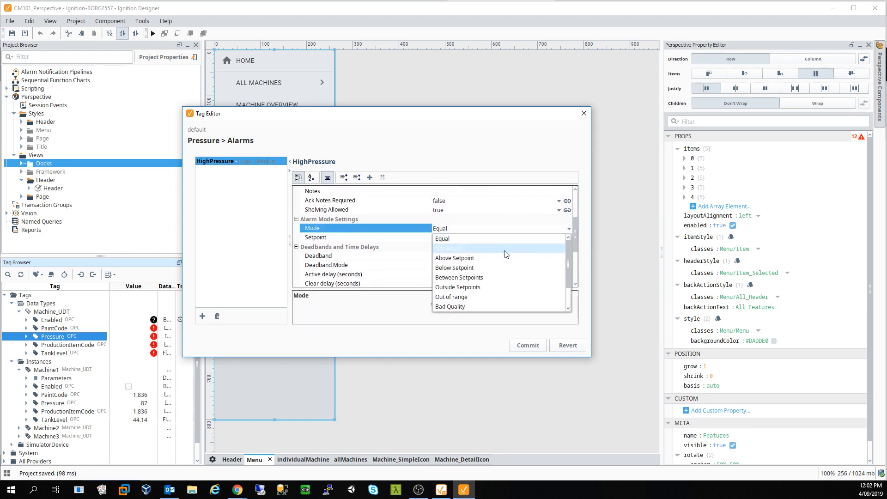
{"action": "left_click", "coordinate": [493, 258]}
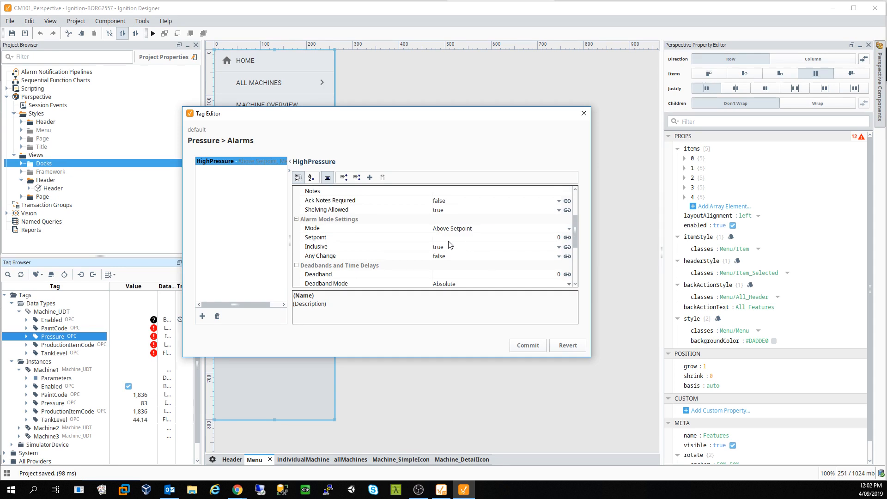
{"action": "left_click", "coordinate": [472, 238]}
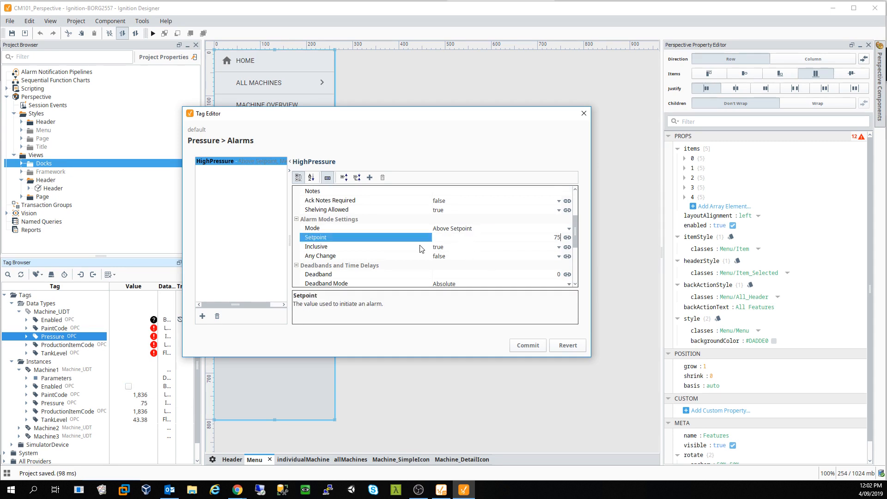
{"action": "left_click", "coordinate": [456, 257]}
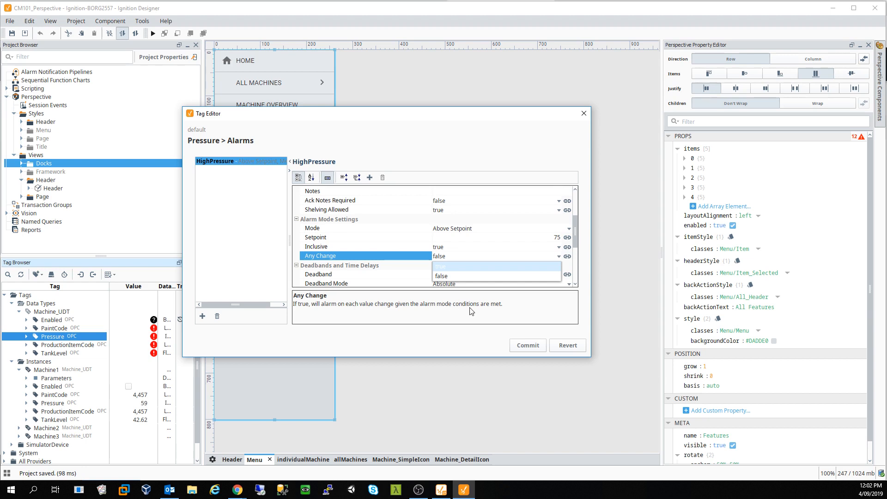
{"action": "left_click", "coordinate": [449, 276]}
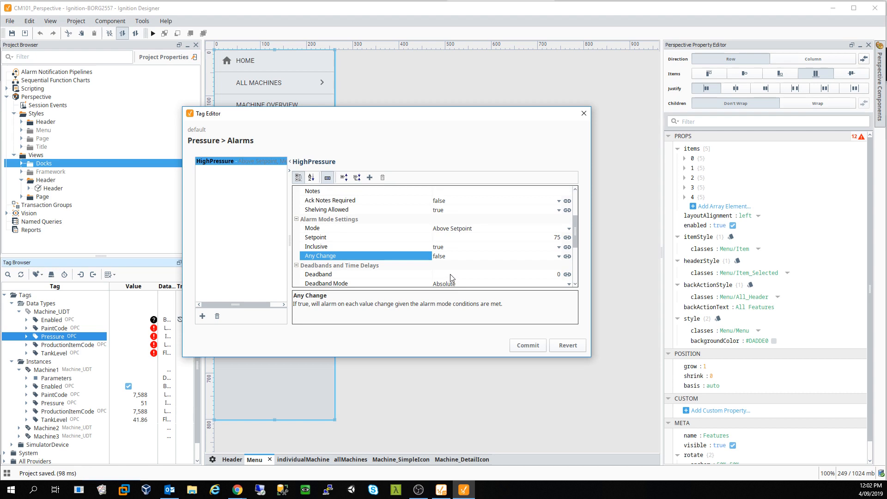
- Commit the HighPressure alarm, apply the changes and close the tag editor
{"action": "left_click", "coordinate": [530, 348]}
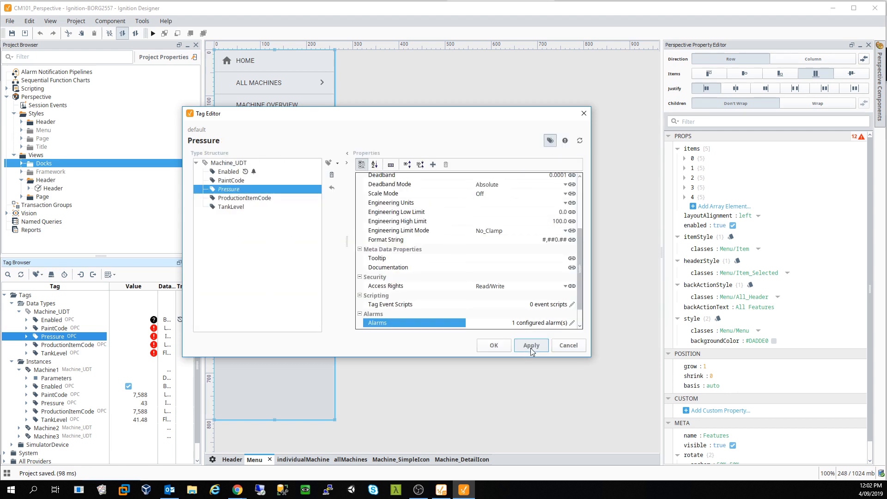
{"action": "left_click", "coordinate": [531, 350]}
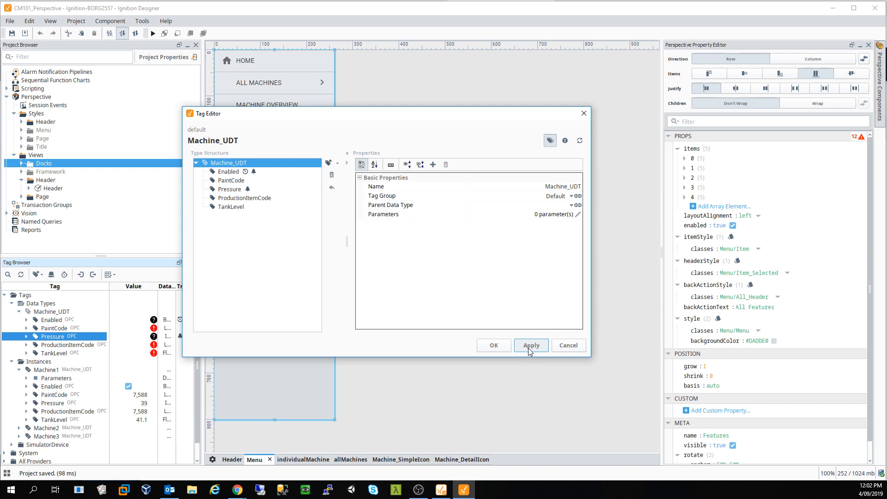
{"action": "left_click", "coordinate": [494, 346]}
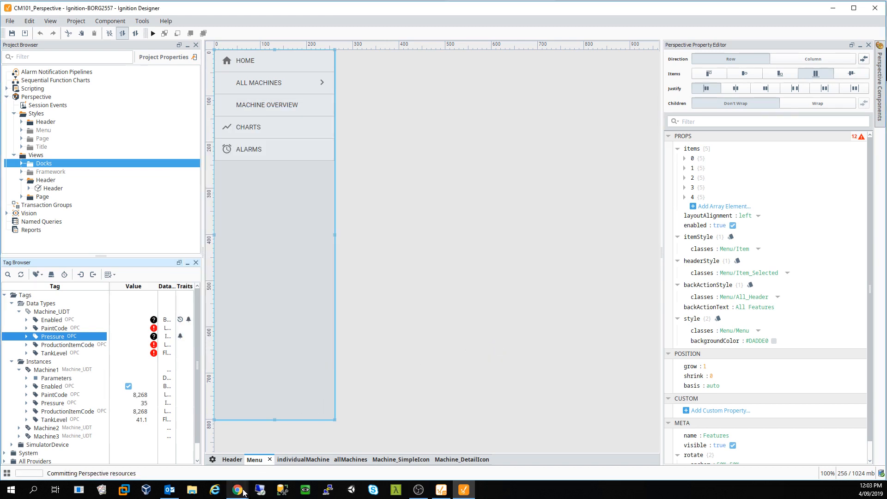
{"action": "mouse_move", "coordinate": [240, 491]}
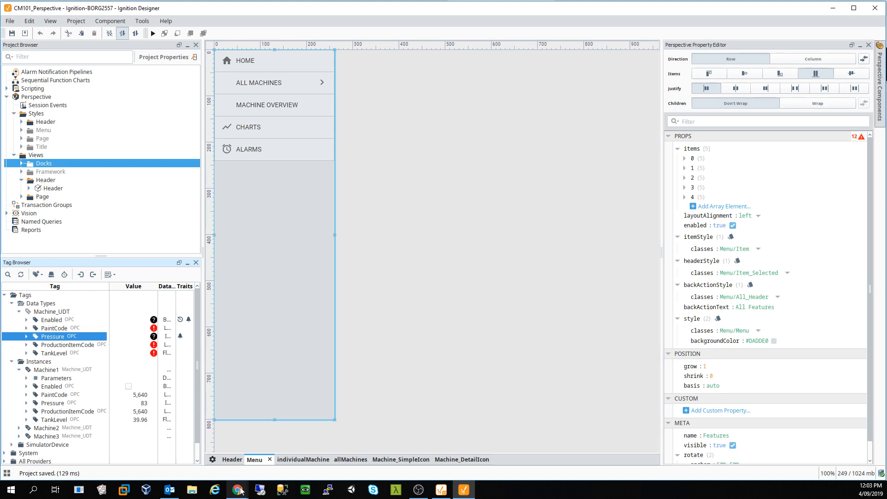
- Switch to the Perspective session in Chrome and open its Alarms page
{"action": "left_click", "coordinate": [260, 461]}
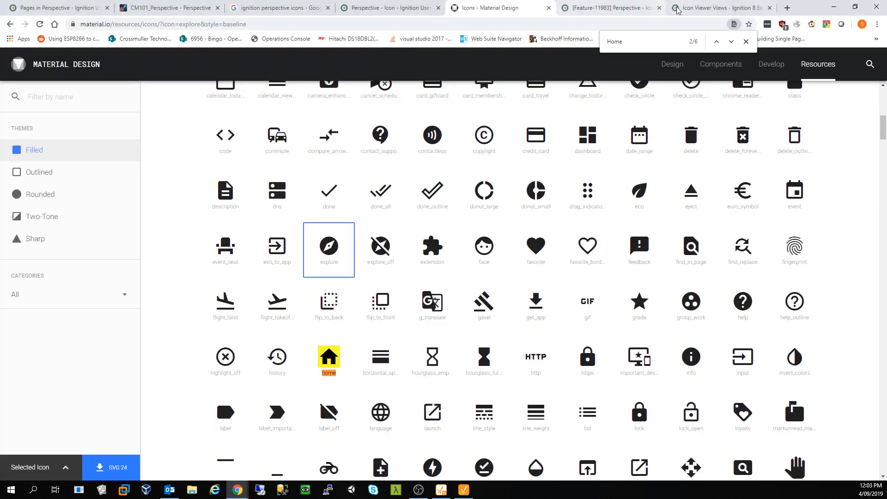
{"action": "left_click", "coordinate": [188, 12]}
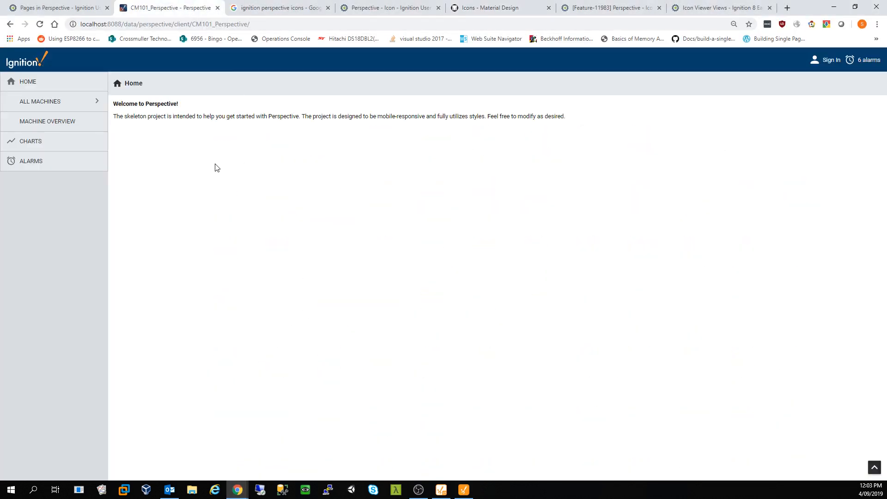
{"action": "left_click", "coordinate": [29, 161]}
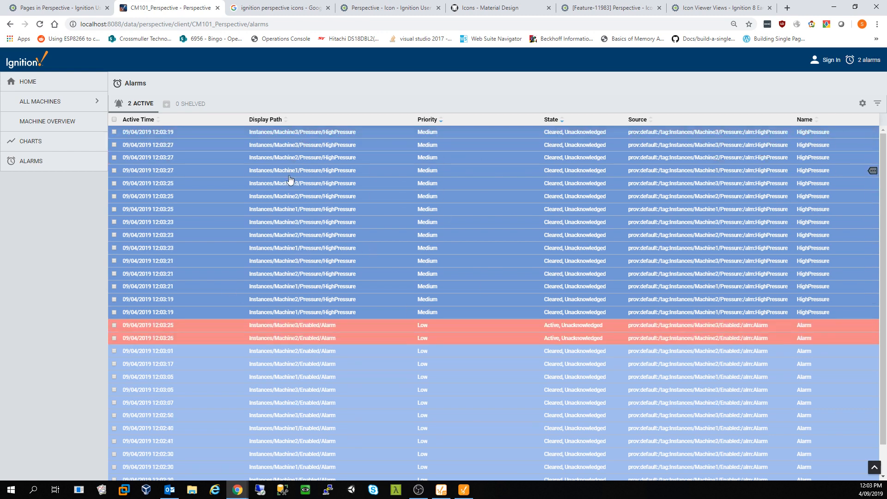
- Inspect the Machine3 Enabled alarm's details, then move to the Charts page
{"action": "right_click", "coordinate": [291, 324]}
{"action": "left_click", "coordinate": [288, 328]}
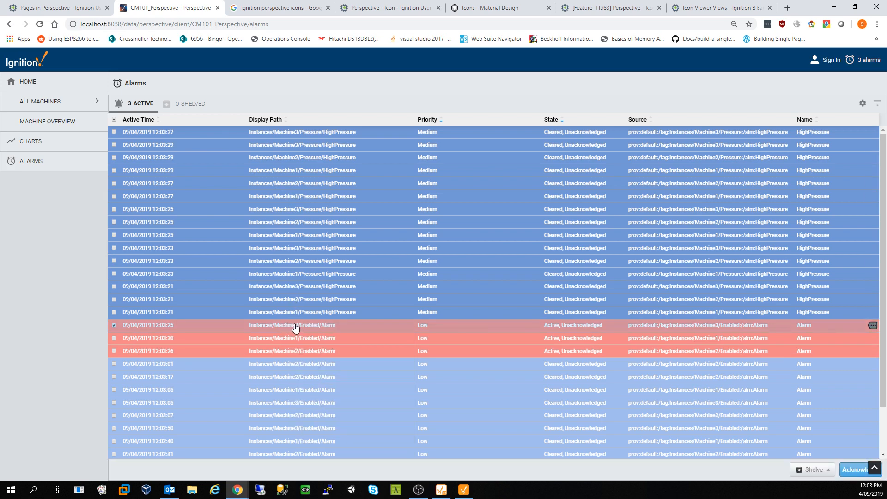
{"action": "left_click", "coordinate": [873, 326]}
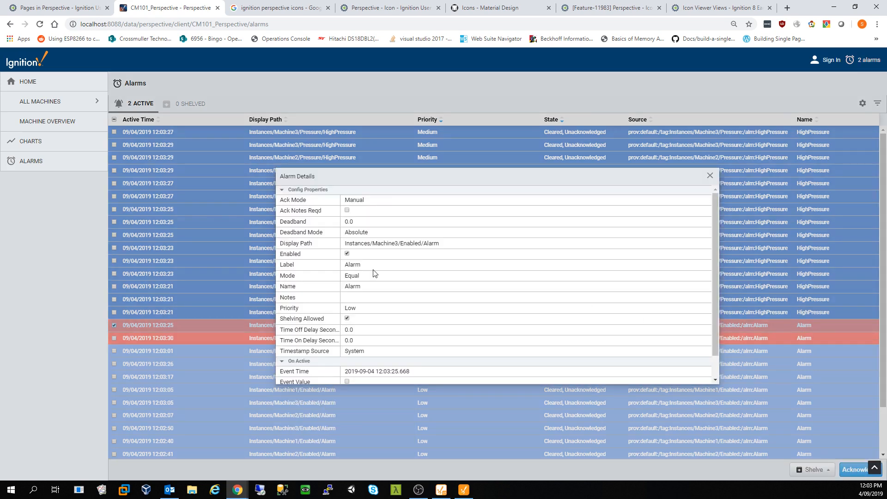
{"action": "scroll", "coordinate": [373, 249], "scroll_direction": "down", "scroll_amount": 1}
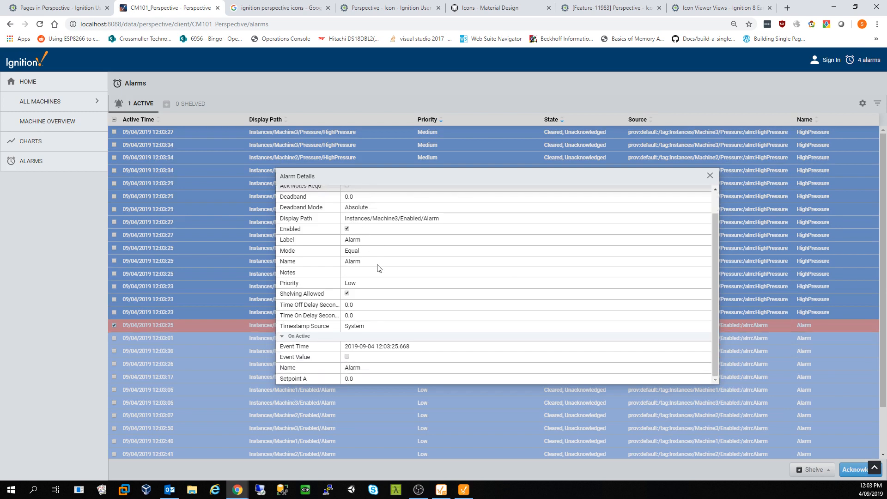
{"action": "scroll", "coordinate": [379, 293], "scroll_direction": "up", "scroll_amount": 1}
{"action": "left_click", "coordinate": [711, 176]}
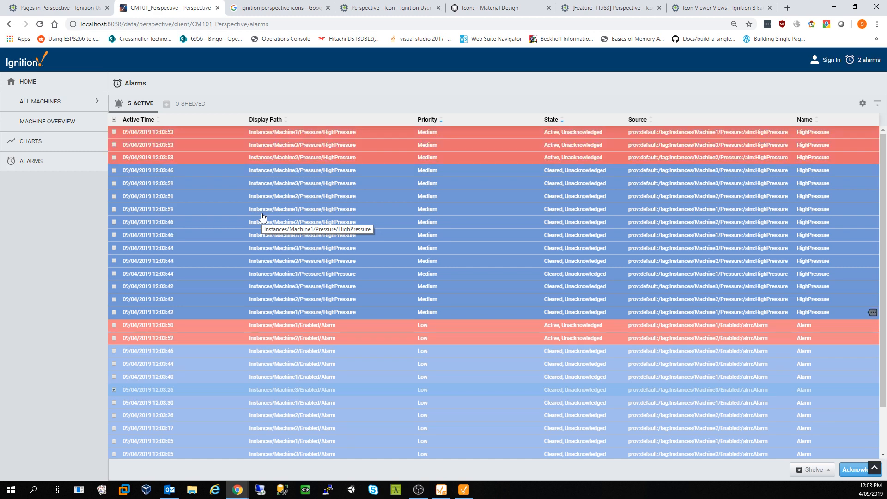
{"action": "left_click", "coordinate": [52, 142]}
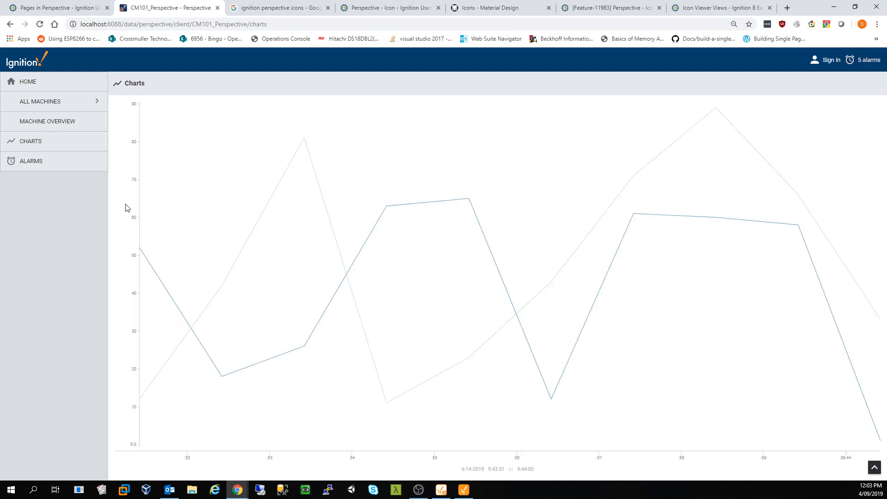
- Bring Ignition Designer back in front of the browser
{"action": "mouse_move", "coordinate": [365, 208]}
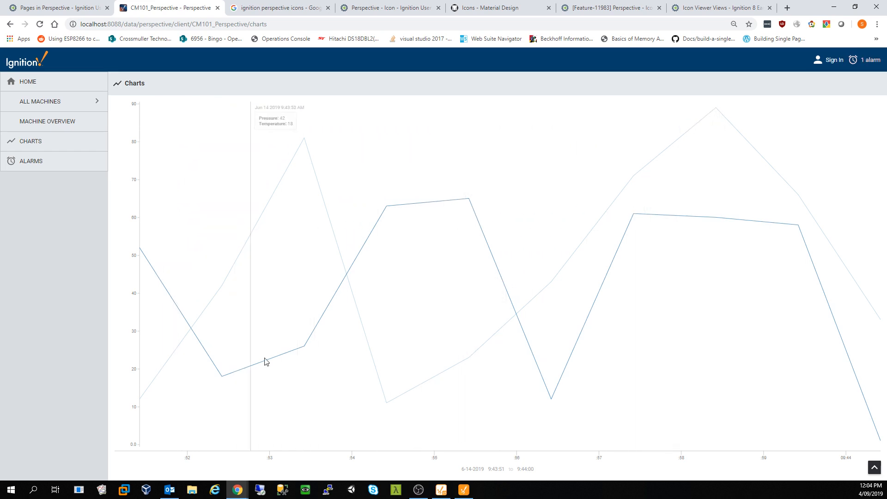
{"action": "left_click", "coordinate": [464, 489]}
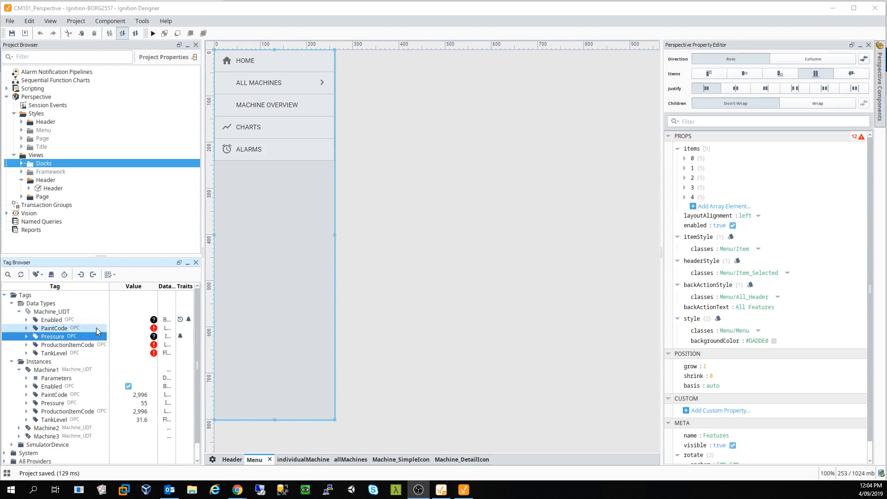
- Check menu item 3's settings and which view the /charts page uses
{"action": "left_click", "coordinate": [258, 126]}
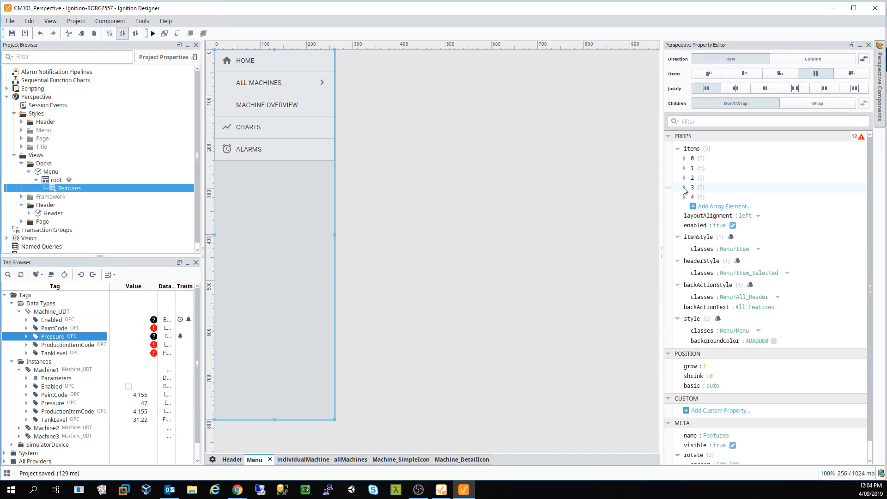
{"action": "left_click", "coordinate": [684, 188]}
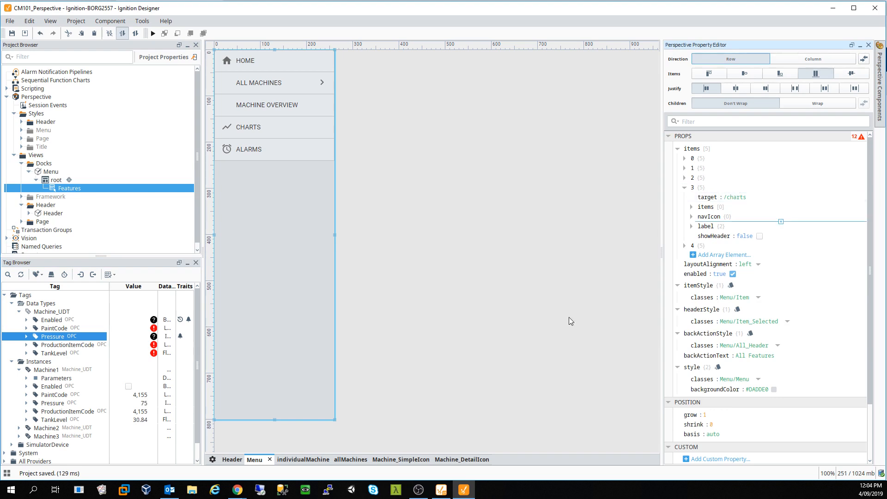
{"action": "left_click", "coordinate": [212, 459]}
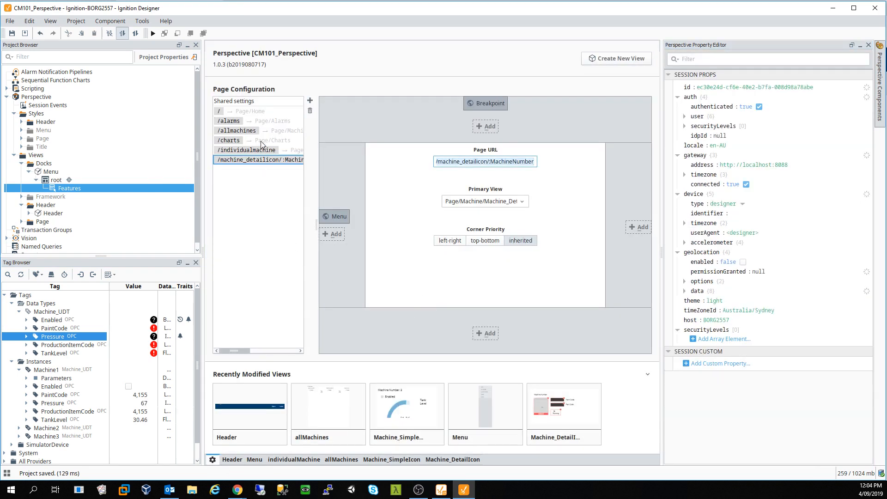
{"action": "left_click", "coordinate": [261, 141]}
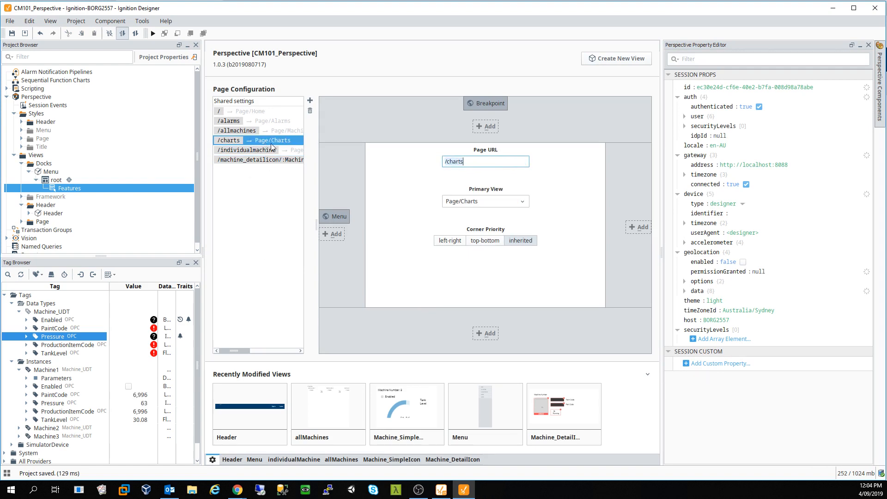
- Override the inherited Page > Charts view so it opens for editing
{"action": "left_click", "coordinate": [30, 171]}
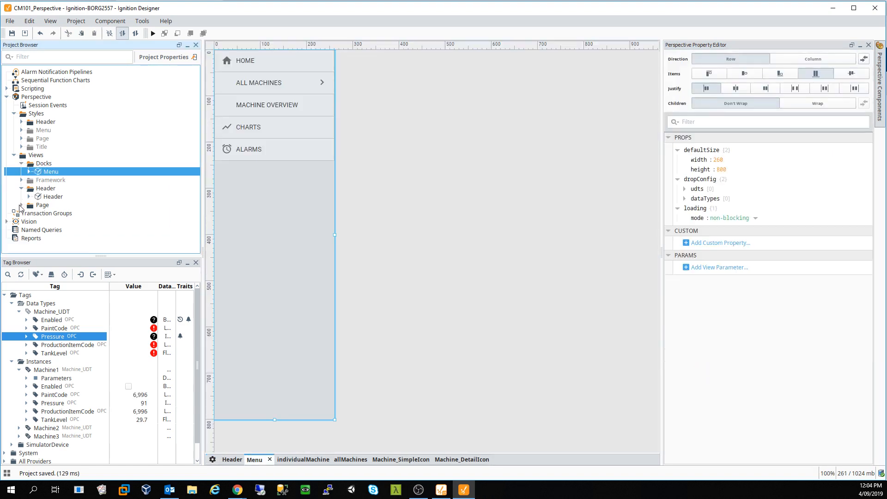
{"action": "left_click", "coordinate": [21, 205]}
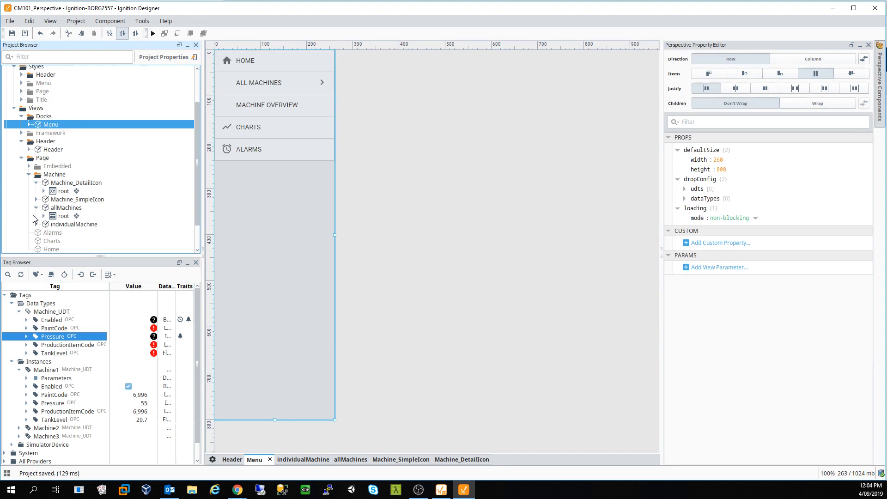
{"action": "left_click", "coordinate": [54, 245]}
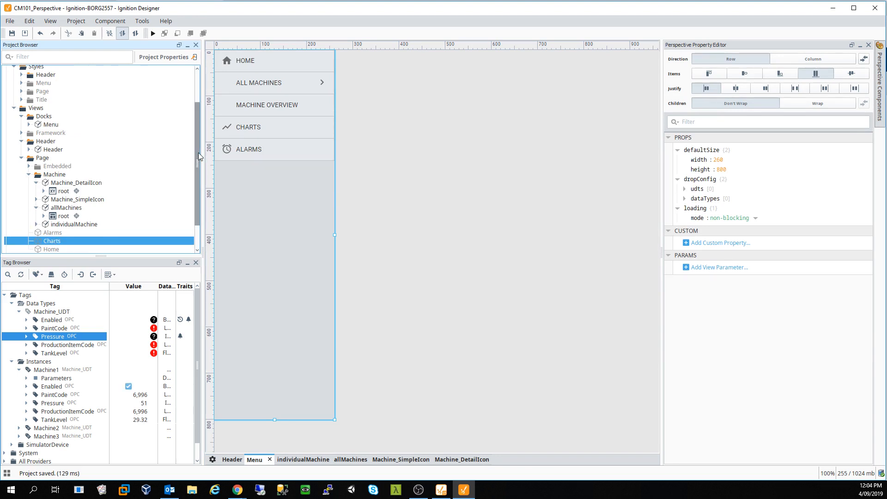
{"action": "left_click_drag", "start_coordinate": [198, 153], "coordinate": [197, 183]}
{"action": "right_click", "coordinate": [53, 208]}
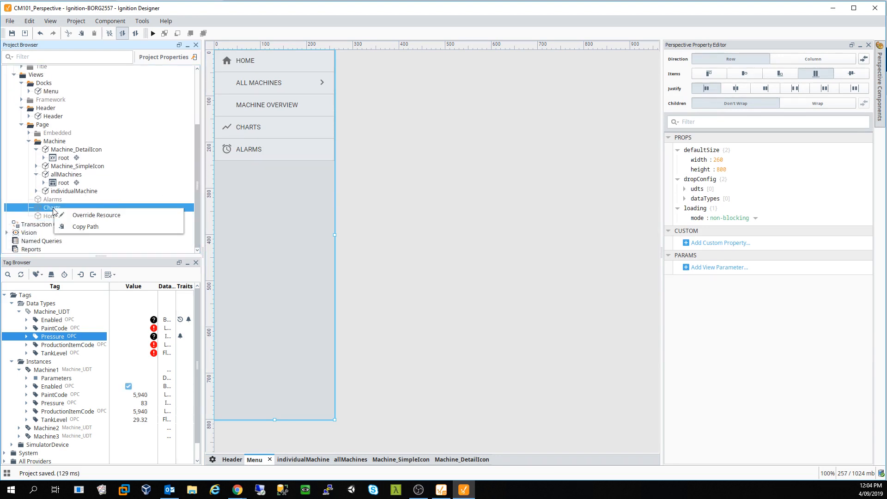
{"action": "left_click", "coordinate": [107, 215]}
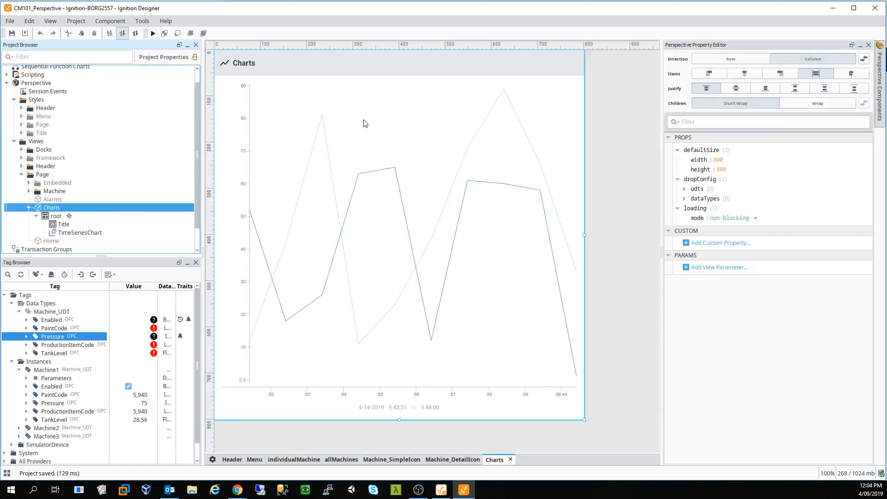
- Select the TimeSeriesChart and expand its Boiler series 0 data points
{"action": "left_click", "coordinate": [340, 162]}
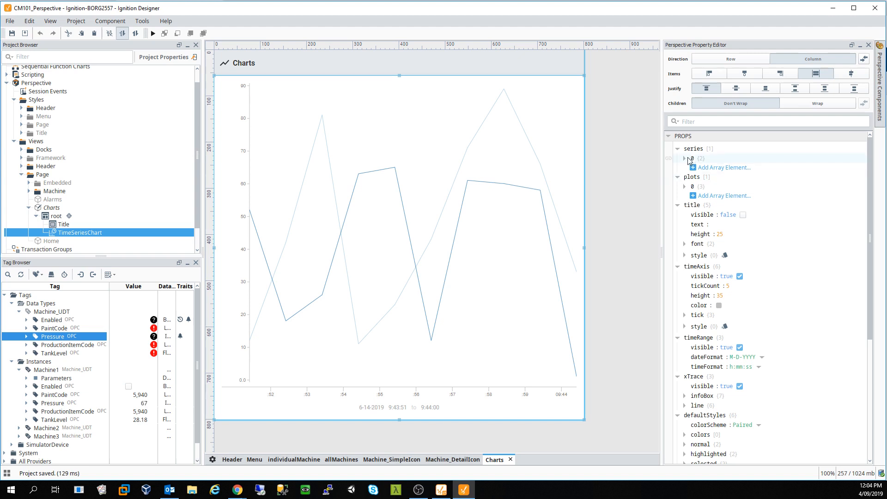
{"action": "left_click", "coordinate": [685, 159]}
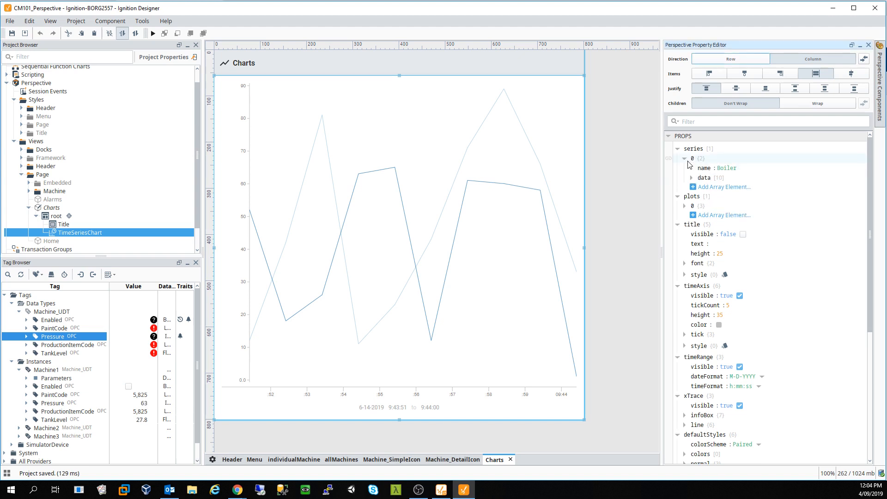
{"action": "left_click", "coordinate": [692, 178]}
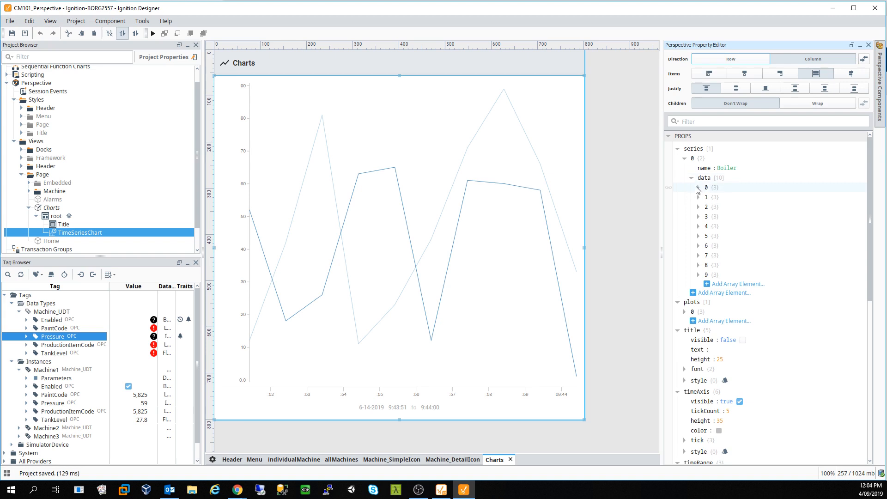
- Review plot 0's trends and axes, then request deleting the chart
{"action": "left_click", "coordinate": [685, 312]}
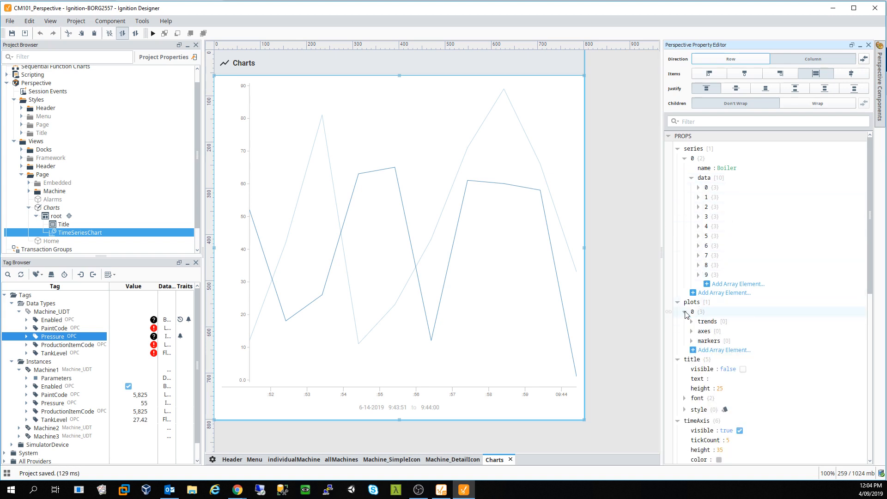
{"action": "left_click", "coordinate": [691, 322]}
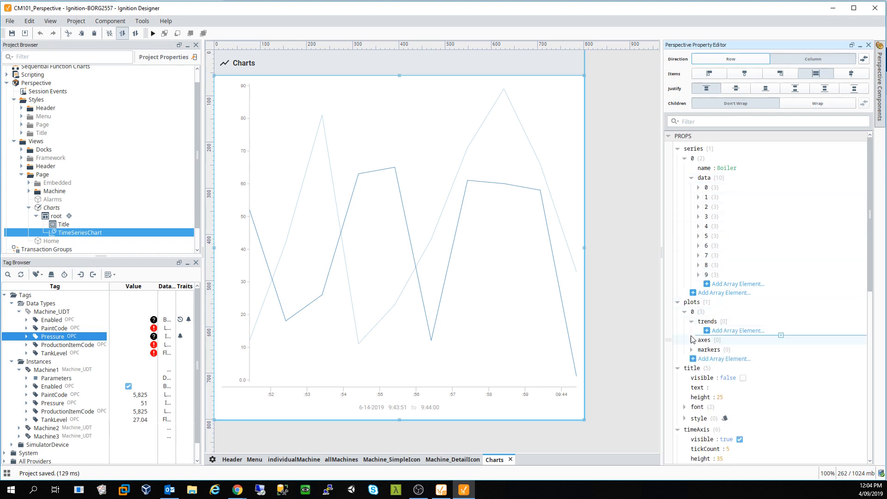
{"action": "left_click", "coordinate": [692, 341]}
{"action": "scroll", "coordinate": [698, 340], "scroll_direction": "down", "scroll_amount": 3}
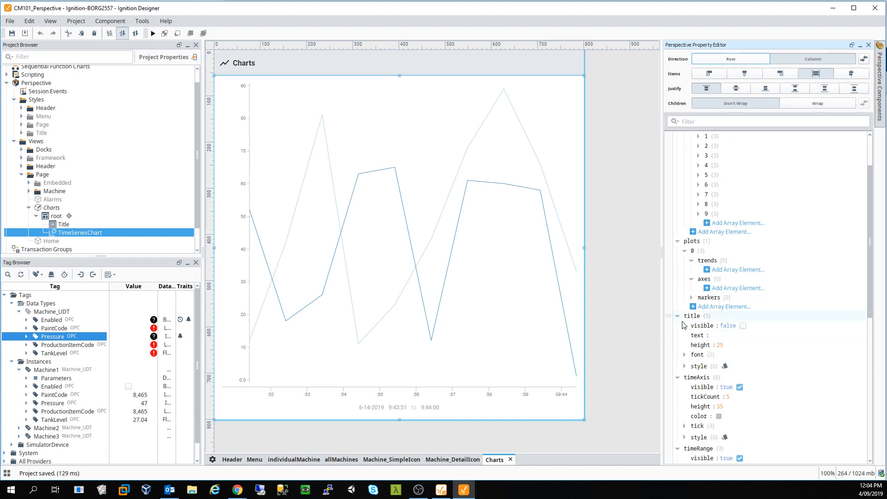
{"action": "scroll", "coordinate": [704, 334], "scroll_direction": "down", "scroll_amount": 6}
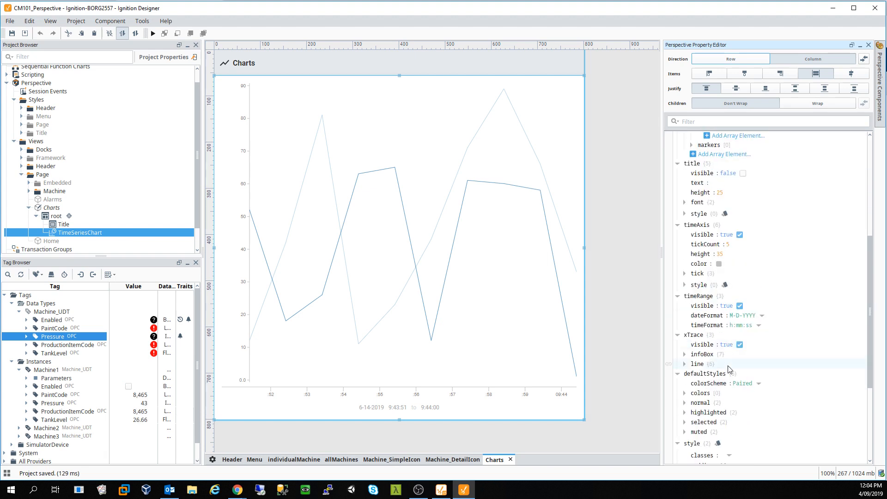
{"action": "scroll", "coordinate": [729, 359], "scroll_direction": "down", "scroll_amount": 3}
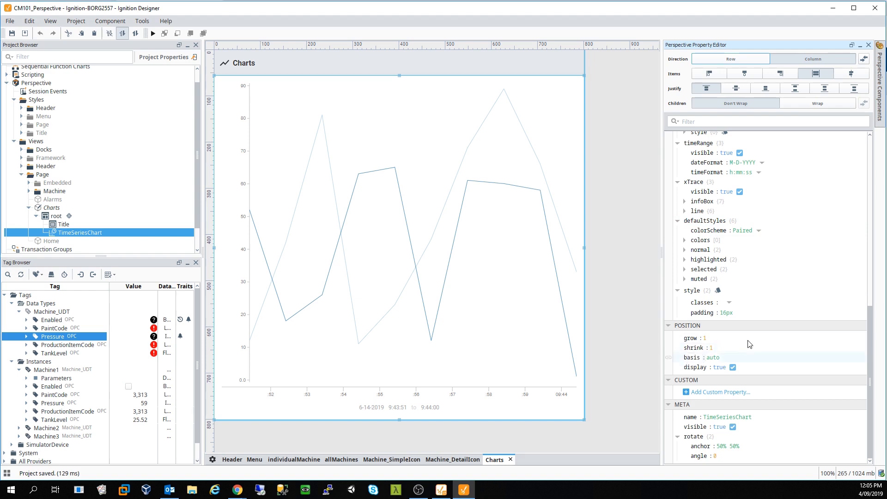
{"action": "scroll", "coordinate": [756, 304], "scroll_direction": "up", "scroll_amount": 6}
{"action": "scroll", "coordinate": [757, 304], "scroll_direction": "up", "scroll_amount": 6}
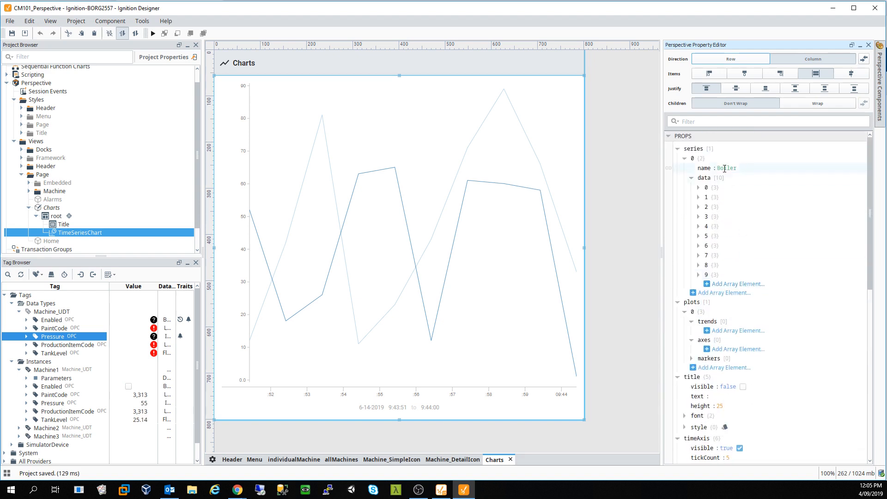
{"action": "left_click", "coordinate": [419, 229]}
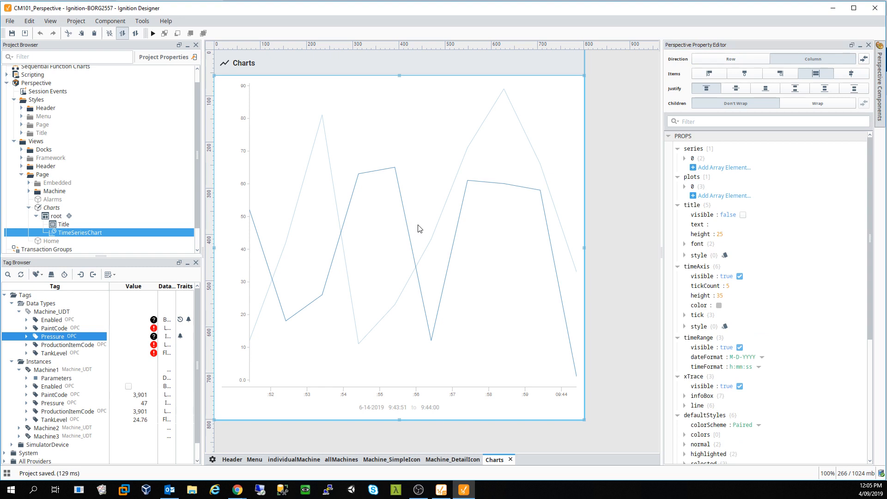
{"action": "key", "text": "Delete"}
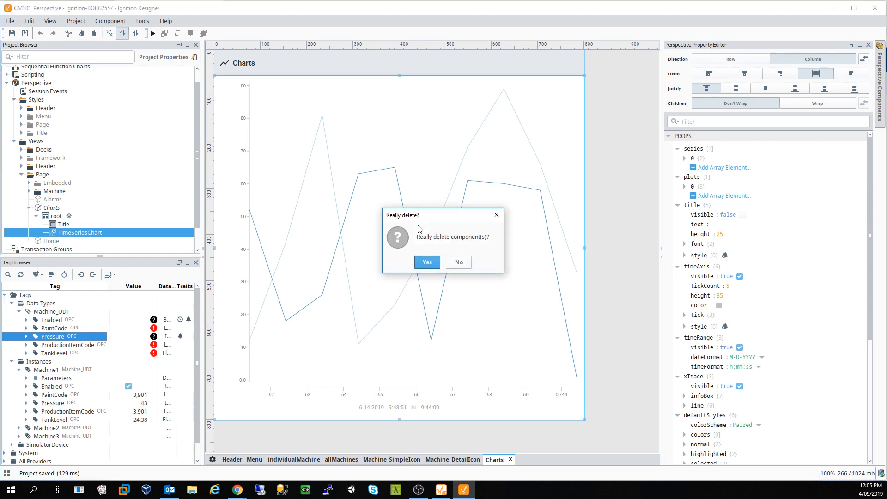
- Confirm deletion, place a new Time Series Chart stretched tall, and expand its series 0 data
{"action": "left_click", "coordinate": [426, 261]}
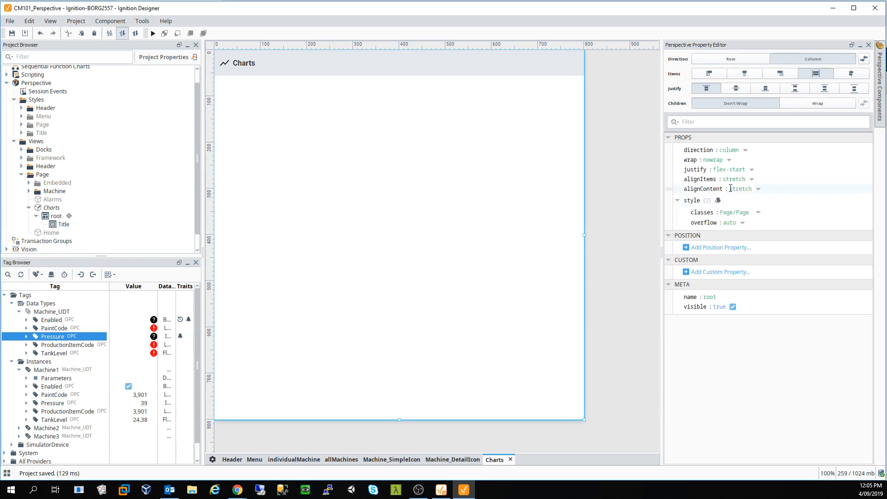
{"action": "mouse_move", "coordinate": [879, 99]}
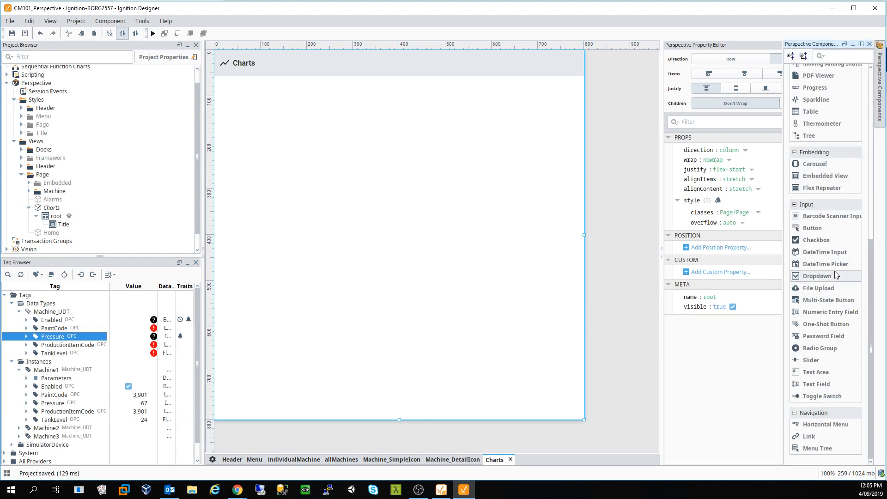
{"action": "scroll", "coordinate": [836, 256], "scroll_direction": "up", "scroll_amount": 3}
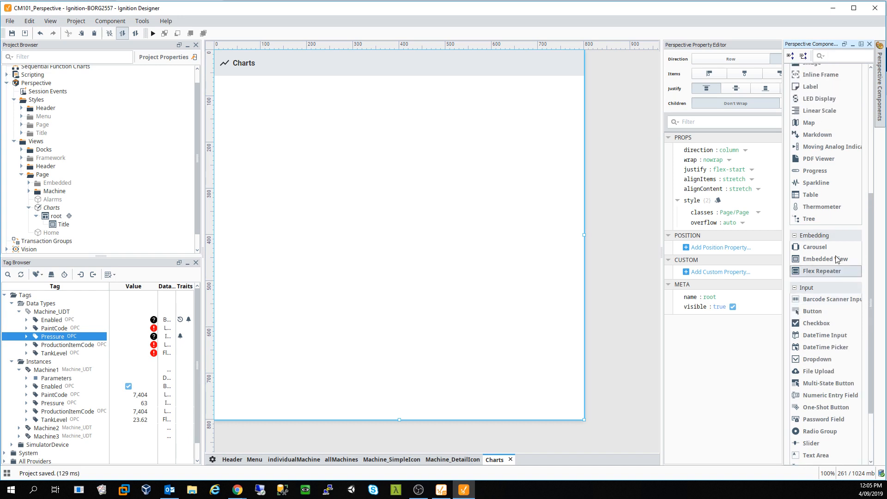
{"action": "scroll", "coordinate": [838, 260], "scroll_direction": "up", "scroll_amount": 3}
{"action": "scroll", "coordinate": [836, 256], "scroll_direction": "up", "scroll_amount": 5}
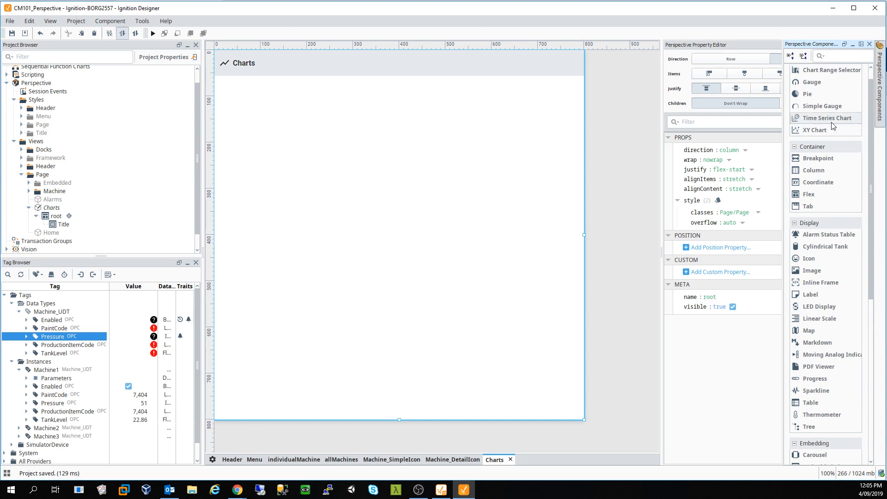
{"action": "left_click_drag", "start_coordinate": [834, 124], "coordinate": [388, 213]}
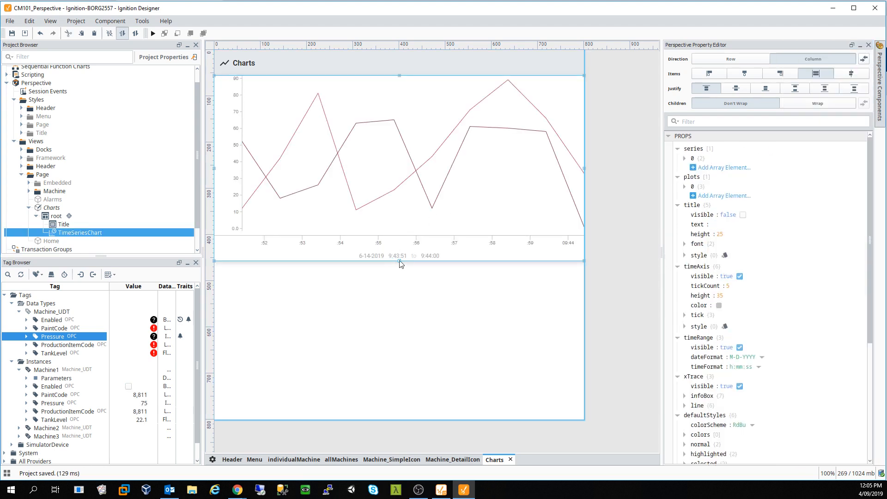
{"action": "left_click_drag", "start_coordinate": [400, 261], "coordinate": [410, 419]}
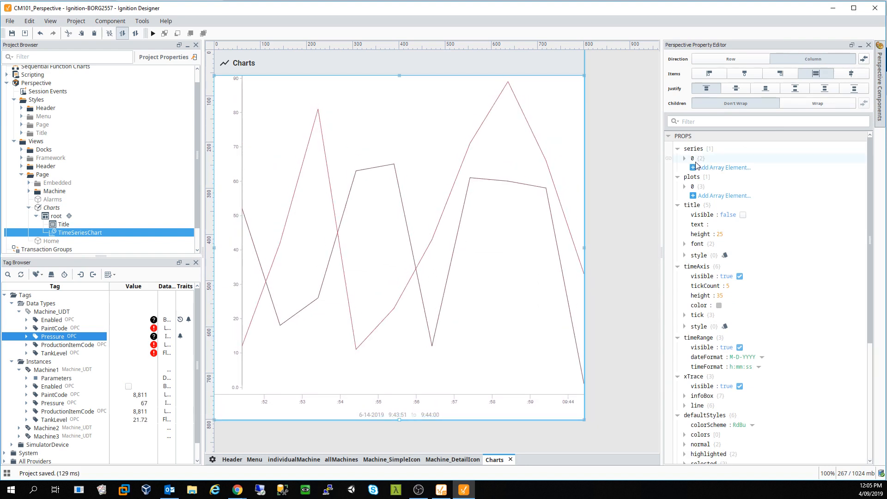
{"action": "left_click", "coordinate": [685, 159]}
{"action": "left_click", "coordinate": [692, 178]}
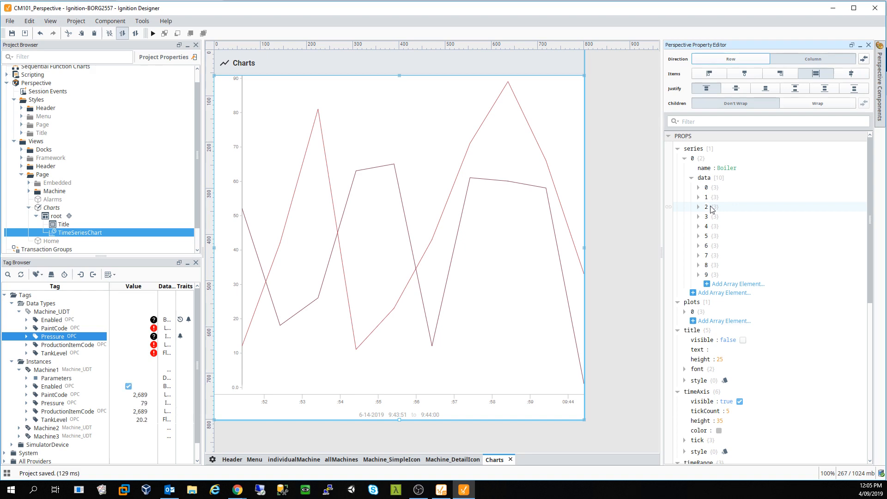
- Try Tag History, Property and Tag bindings for series 0, then close unbound and collapse it
{"action": "left_click", "coordinate": [670, 159]}
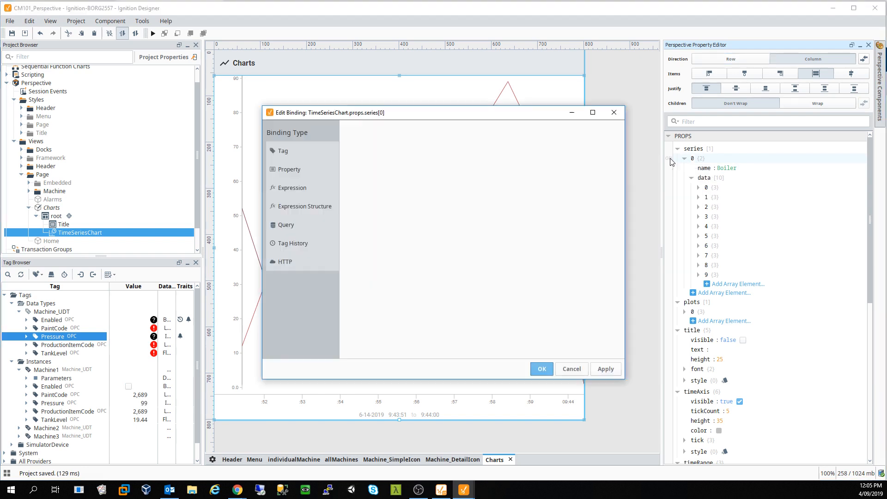
{"action": "left_click", "coordinate": [293, 244]}
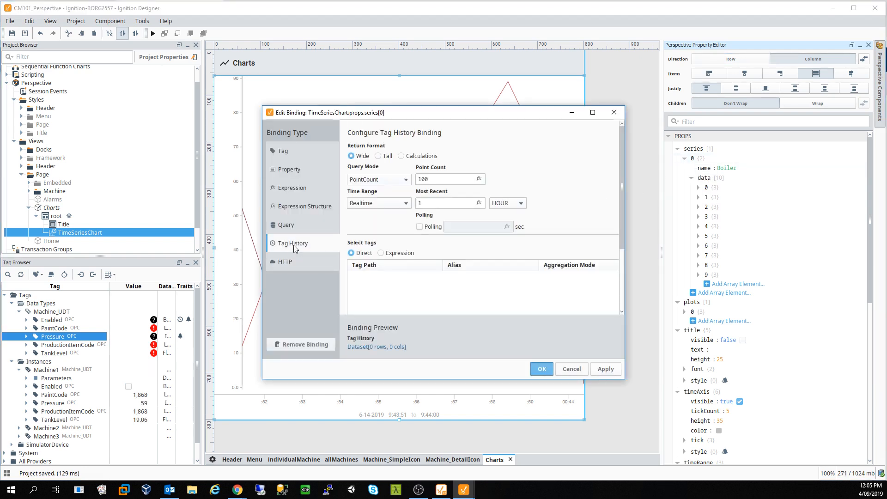
{"action": "left_click", "coordinate": [298, 169]}
{"action": "left_click", "coordinate": [297, 156]}
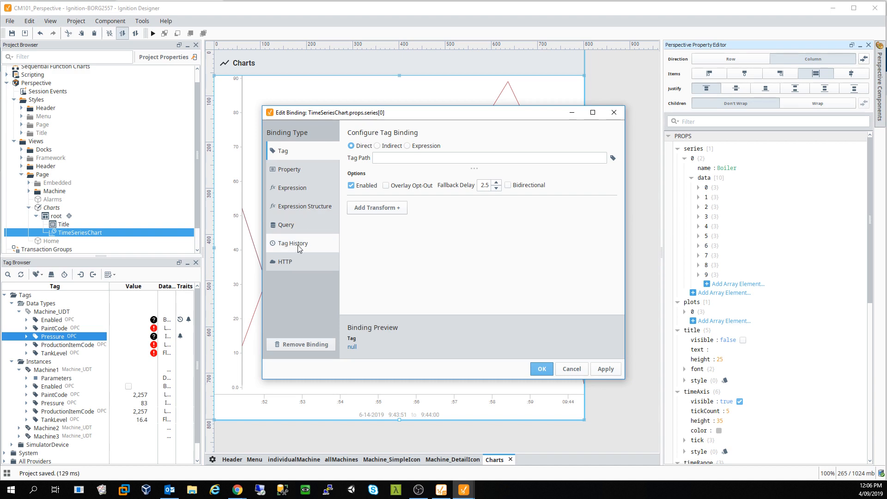
{"action": "left_click", "coordinate": [614, 112]}
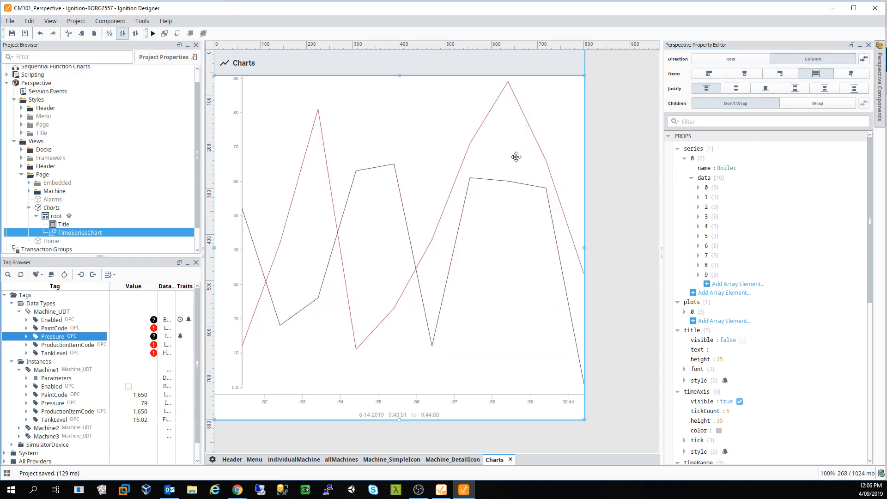
{"action": "left_click", "coordinate": [685, 159]}
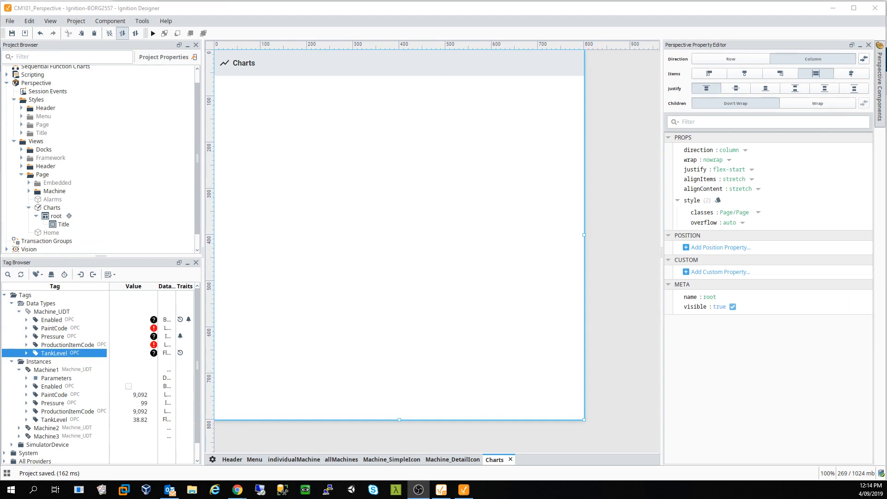
- Set TankLevel's history to Periodic sampling with max 5 seconds between samples, and apply
{"action": "right_click", "coordinate": [53, 354]}
{"action": "left_click", "coordinate": [71, 329]}
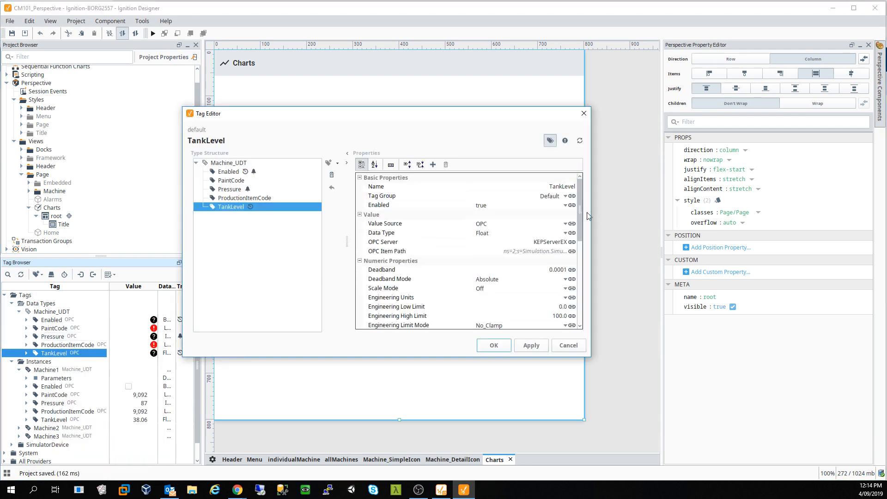
{"action": "left_click_drag", "start_coordinate": [581, 209], "coordinate": [581, 292]}
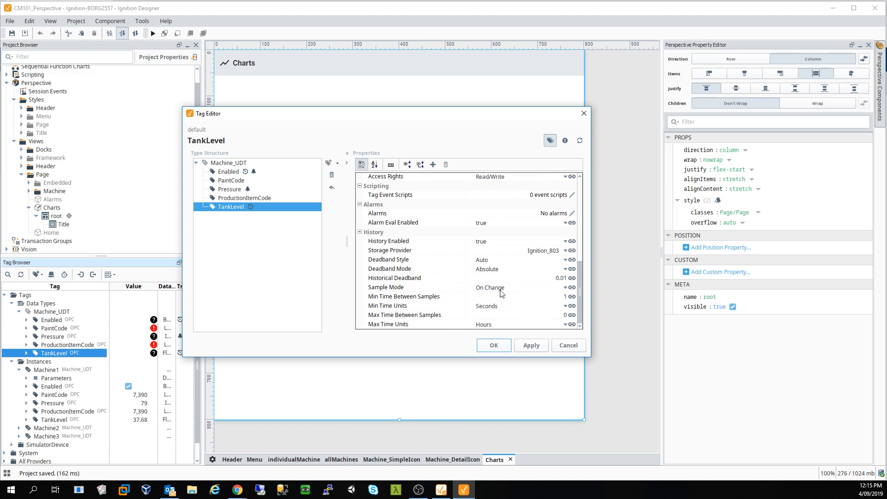
{"action": "left_click", "coordinate": [566, 288]}
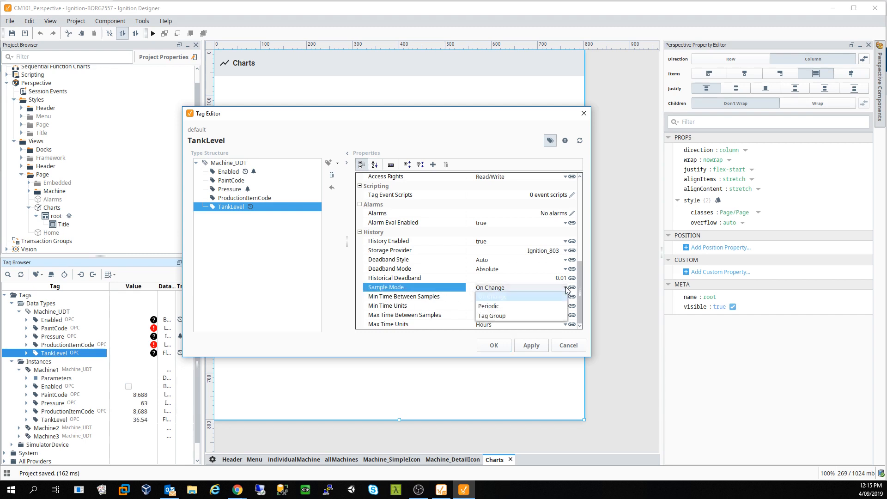
{"action": "left_click", "coordinate": [566, 288]}
{"action": "left_click", "coordinate": [566, 288]}
{"action": "left_click", "coordinate": [529, 306]}
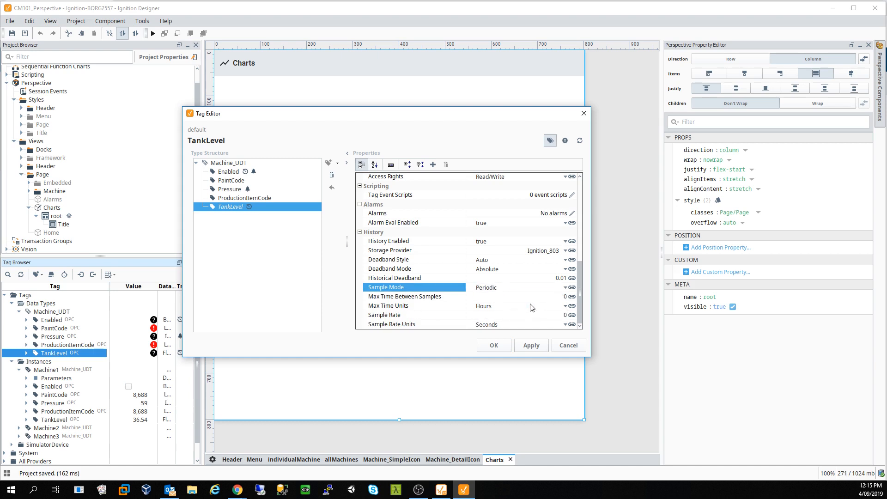
{"action": "left_click", "coordinate": [495, 296]}
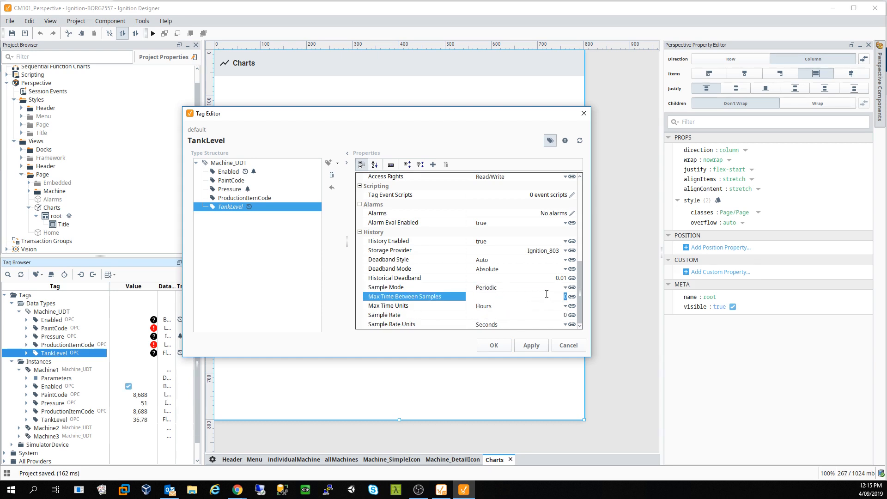
{"action": "type", "text": "5"}
{"action": "left_click", "coordinate": [532, 307]}
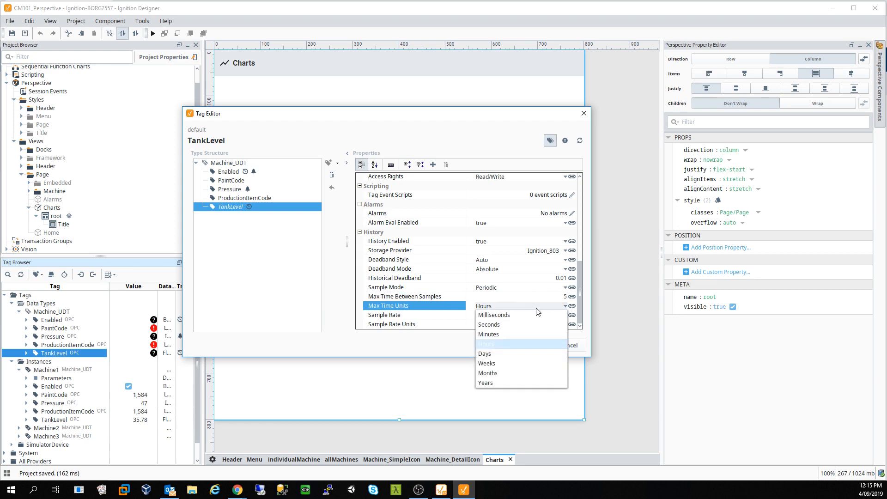
{"action": "left_click", "coordinate": [509, 329]}
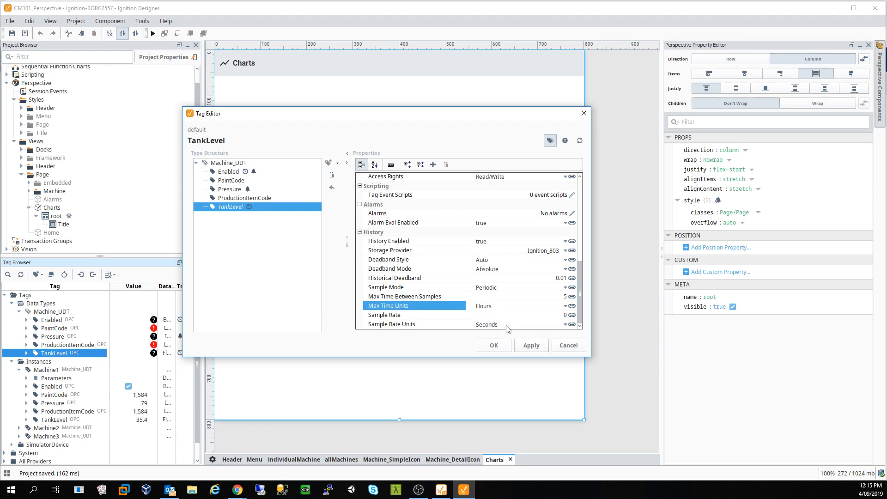
{"action": "left_click", "coordinate": [536, 346]}
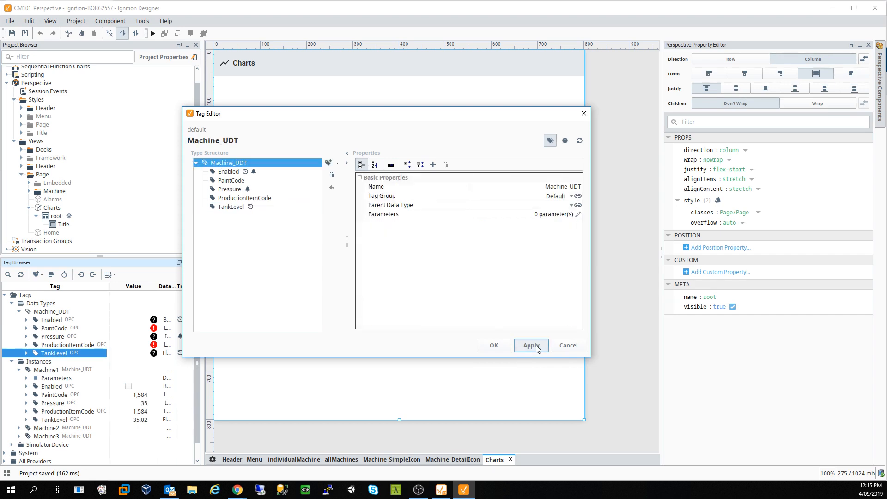
{"action": "left_click", "coordinate": [493, 346]}
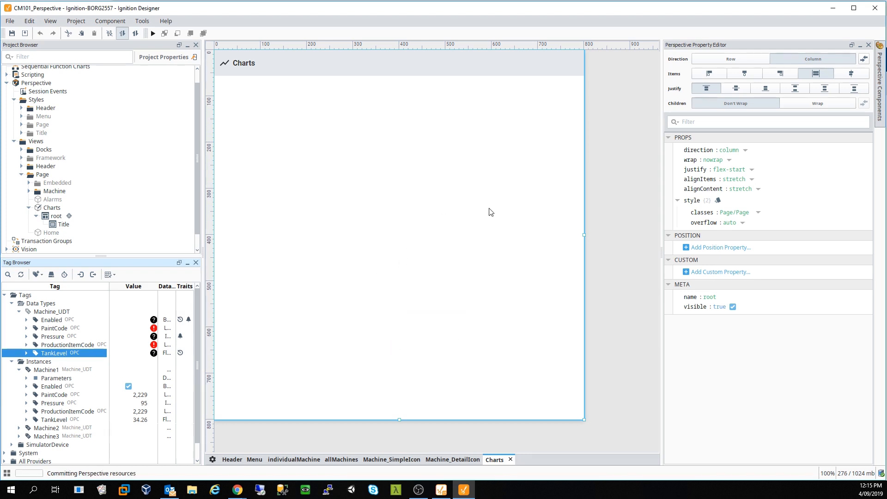
- Place a Time Series Chart in the Charts view and make it much taller
{"action": "left_click", "coordinate": [880, 86]}
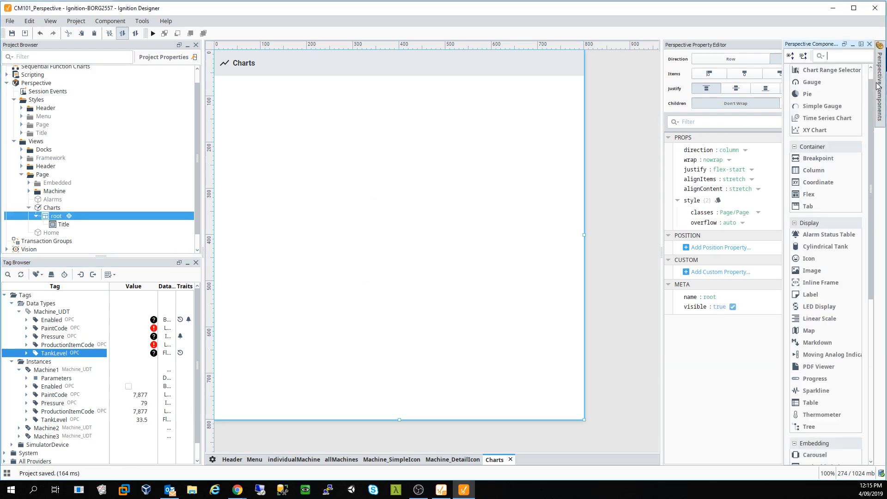
{"action": "left_click_drag", "start_coordinate": [312, 172], "coordinate": [309, 169]}
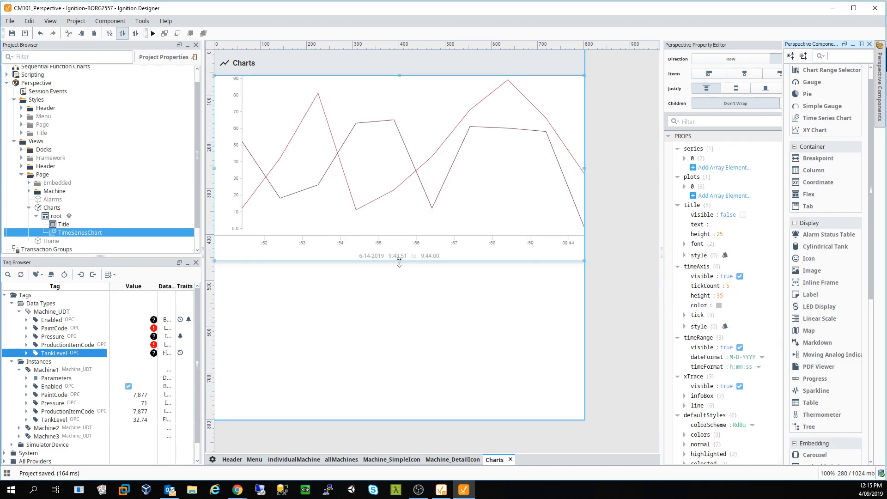
{"action": "left_click_drag", "start_coordinate": [399, 262], "coordinate": [407, 430]}
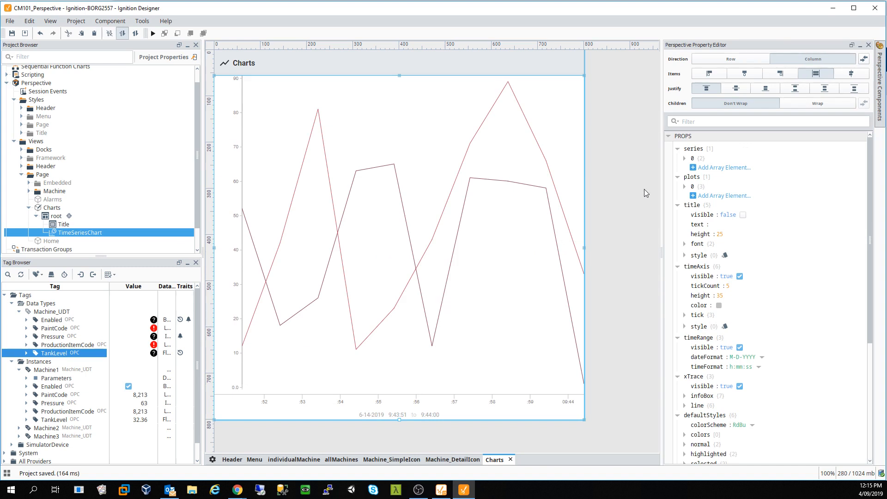
- Rename the chart's series 0 from Boiler to M1 Pressure
{"action": "left_click", "coordinate": [685, 159]}
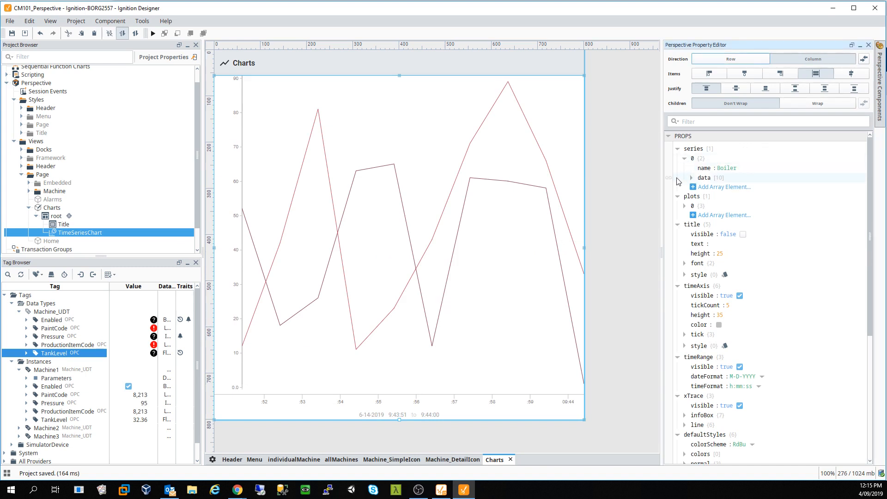
{"action": "left_click", "coordinate": [726, 168]}
{"action": "left_click_drag", "start_coordinate": [732, 168], "coordinate": [700, 174]}
{"action": "left_click", "coordinate": [732, 168]}
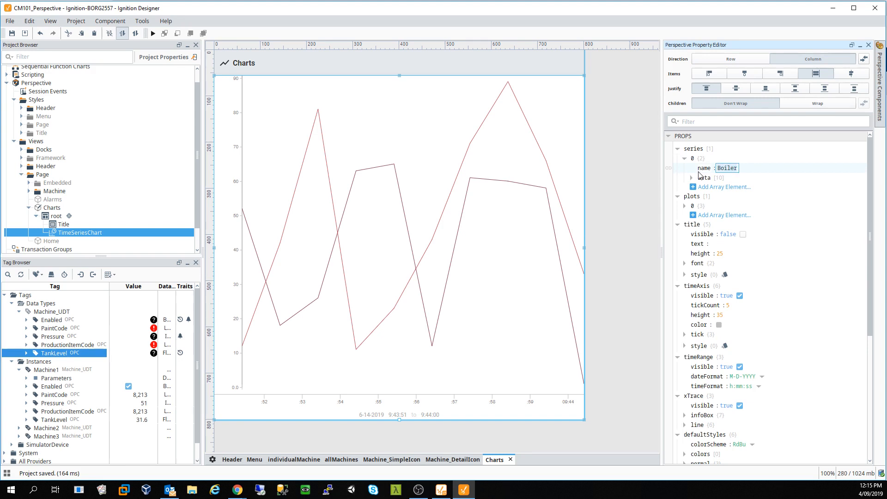
{"action": "type", "text": "M1 "}
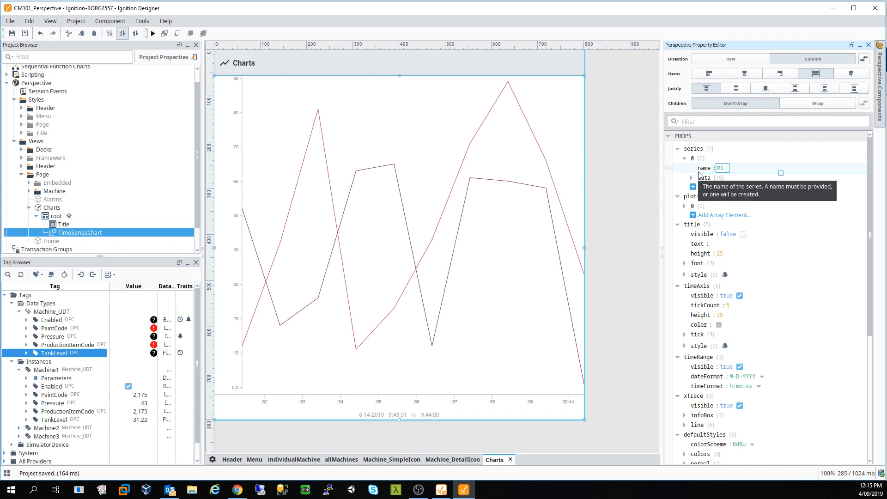
{"action": "type", "text": "Pressire"}
{"action": "key", "text": "BackSpace"}
{"action": "key", "text": "BackSpace"}
{"action": "key", "text": "BackSpace"}
{"action": "type", "text": "ure"}
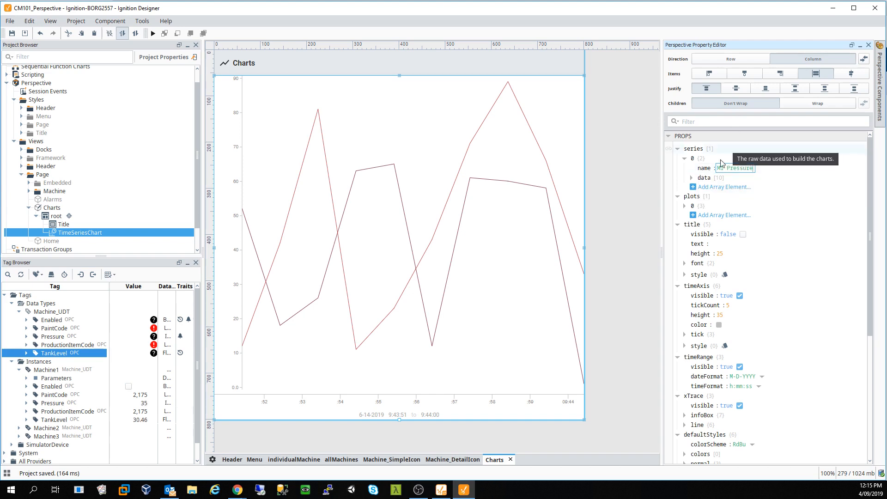
- Start a Tag History binding on series 0 data with PointCount mode and a Historical time range
{"action": "left_click", "coordinate": [669, 168]}
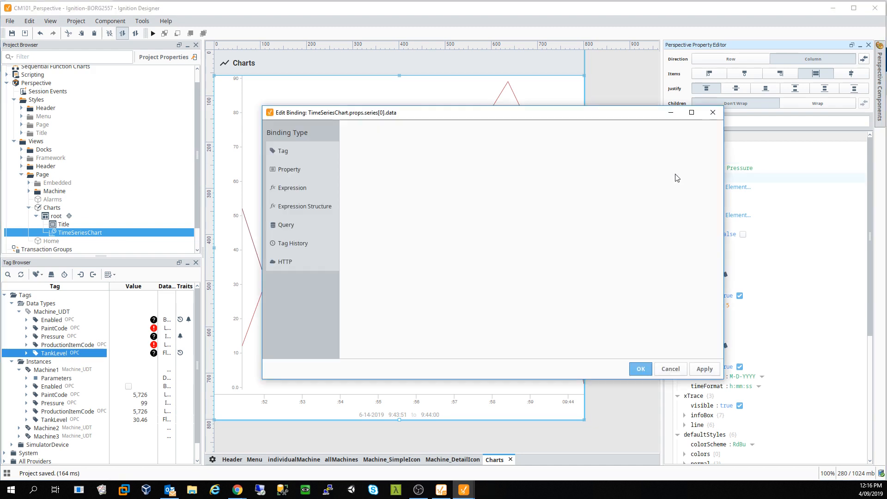
{"action": "left_click", "coordinate": [714, 114]}
{"action": "left_click", "coordinate": [692, 178]}
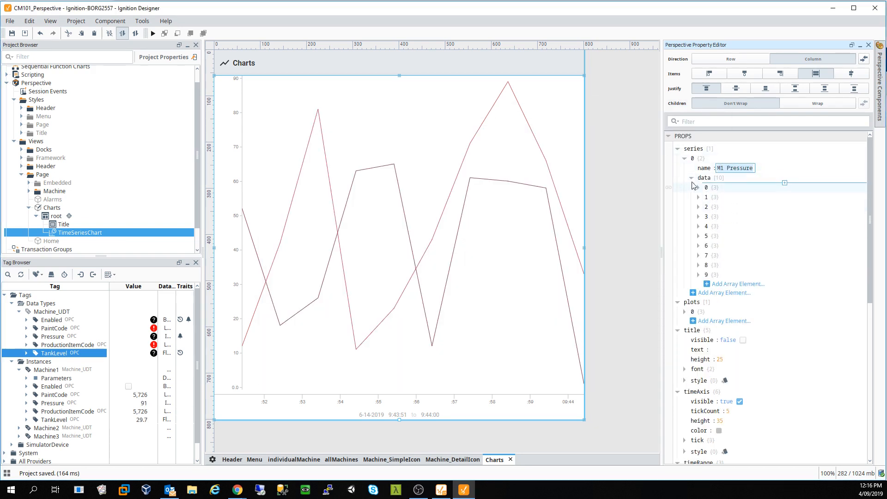
{"action": "left_click", "coordinate": [691, 178]}
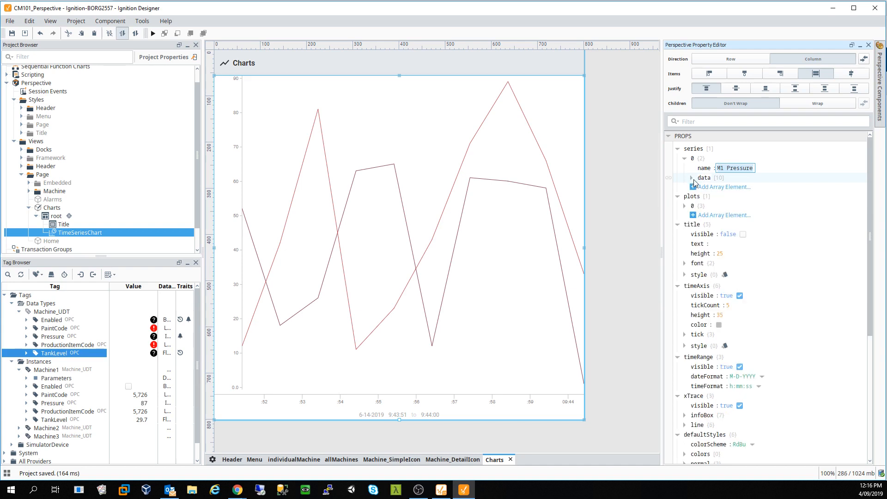
{"action": "left_click", "coordinate": [670, 178]}
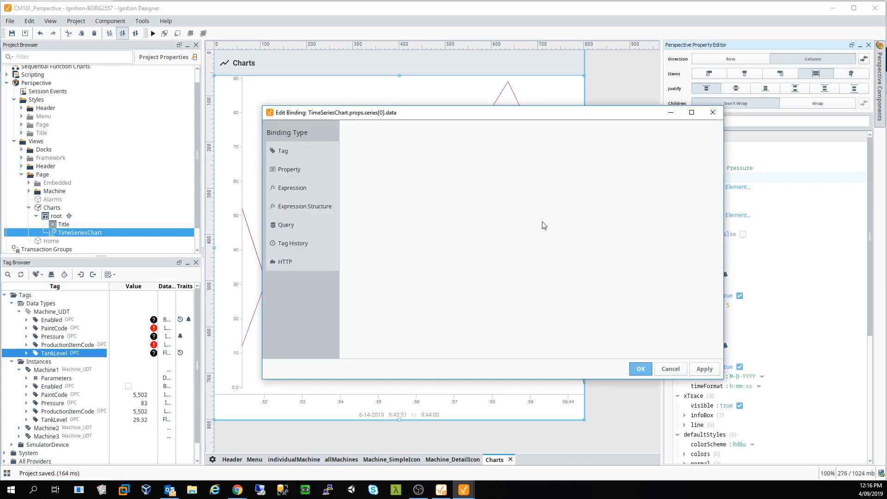
{"action": "left_click", "coordinate": [283, 245]}
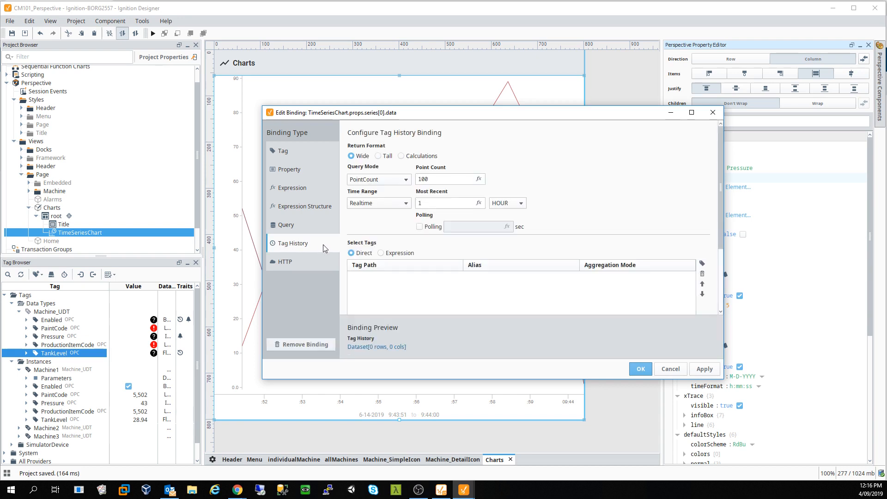
{"action": "left_click", "coordinate": [377, 181]}
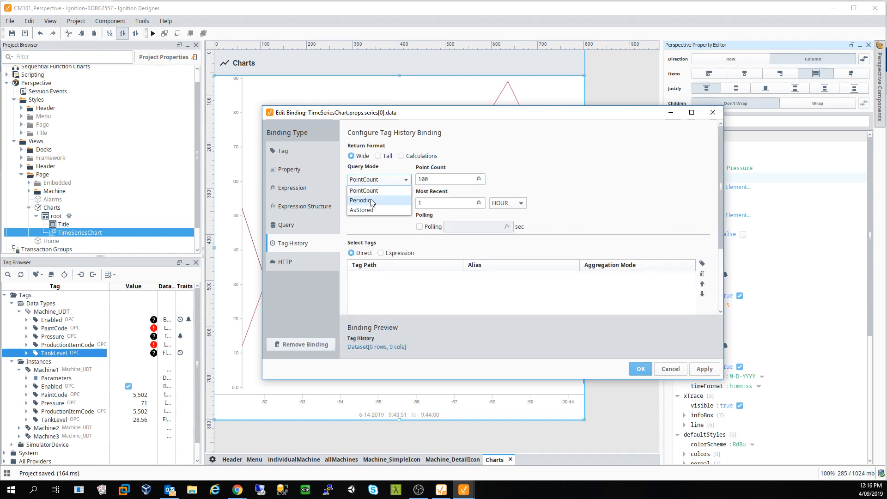
{"action": "left_click", "coordinate": [373, 190]}
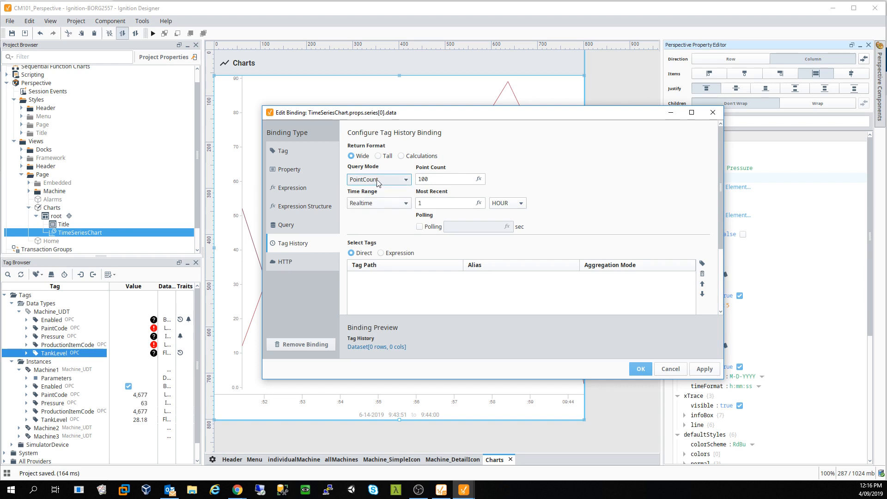
{"action": "left_click", "coordinate": [377, 206]}
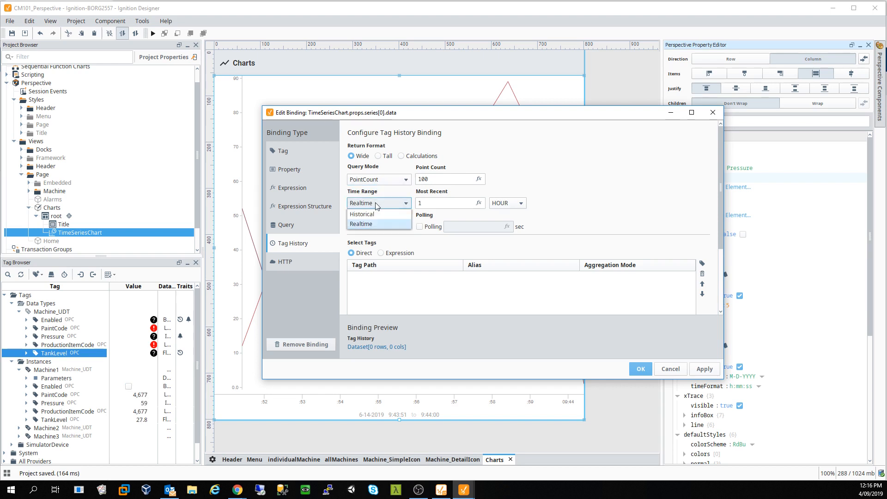
{"action": "left_click", "coordinate": [370, 222]}
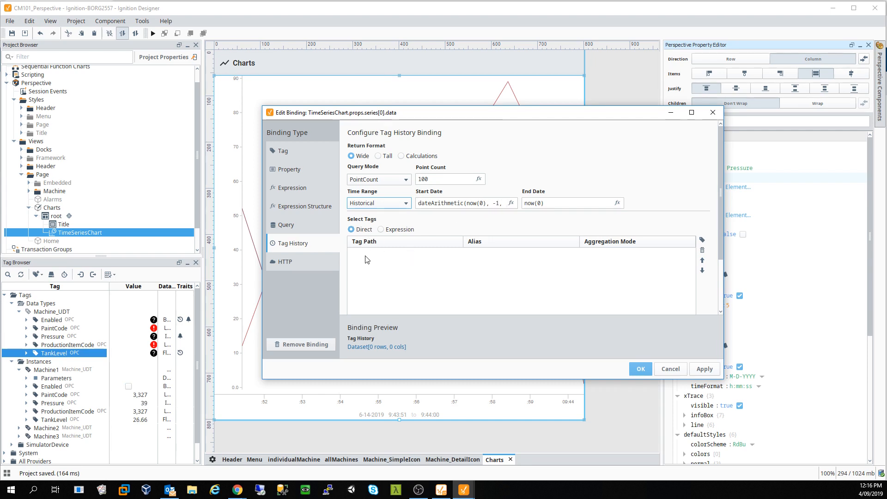
- Add the Instances/Machine1/TankLevel tag to the binding, then apply and confirm it
{"action": "left_click", "coordinate": [703, 239]}
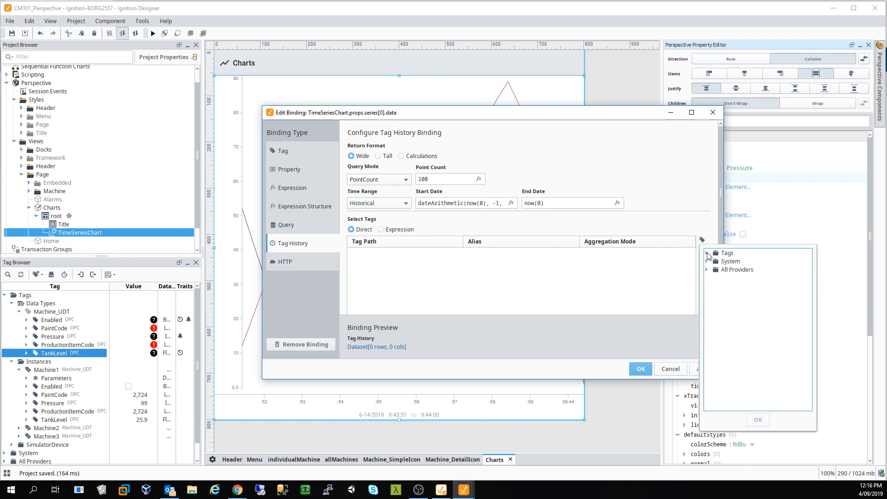
{"action": "left_click", "coordinate": [707, 253]}
{"action": "left_click", "coordinate": [714, 261]}
{"action": "left_click", "coordinate": [722, 270]}
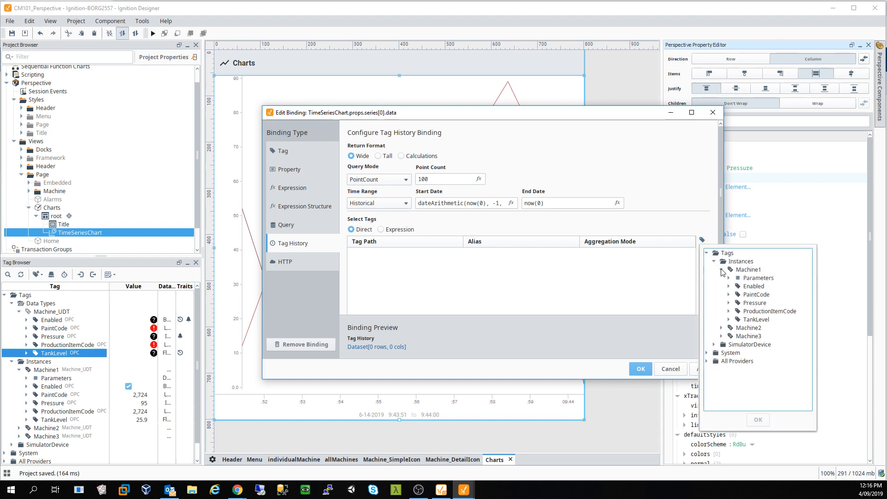
{"action": "left_click", "coordinate": [765, 320]}
{"action": "left_click", "coordinate": [759, 420]}
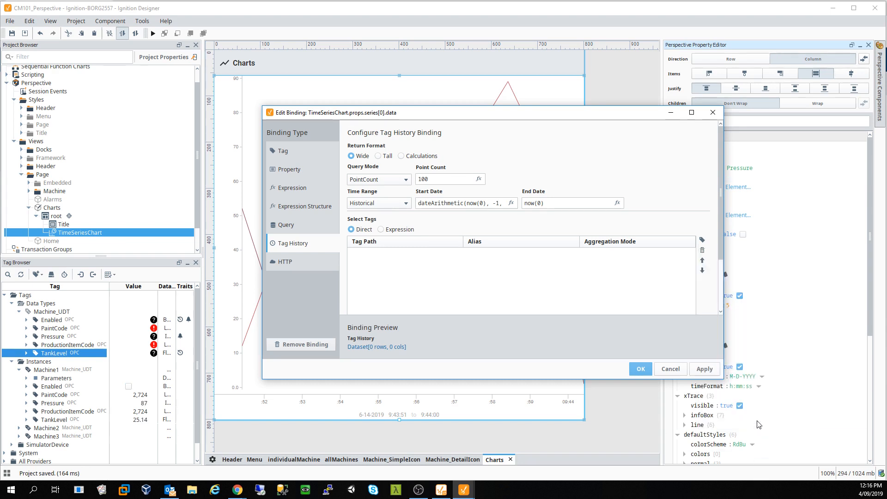
{"action": "left_click", "coordinate": [705, 369]}
{"action": "left_click", "coordinate": [640, 369]}
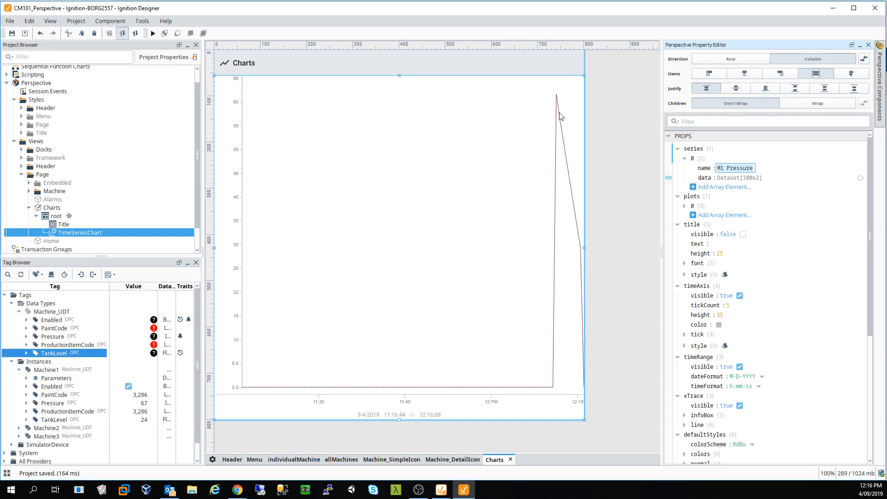
- Duplicate series 0 twice to create two additional chart series
{"action": "left_click", "coordinate": [685, 159]}
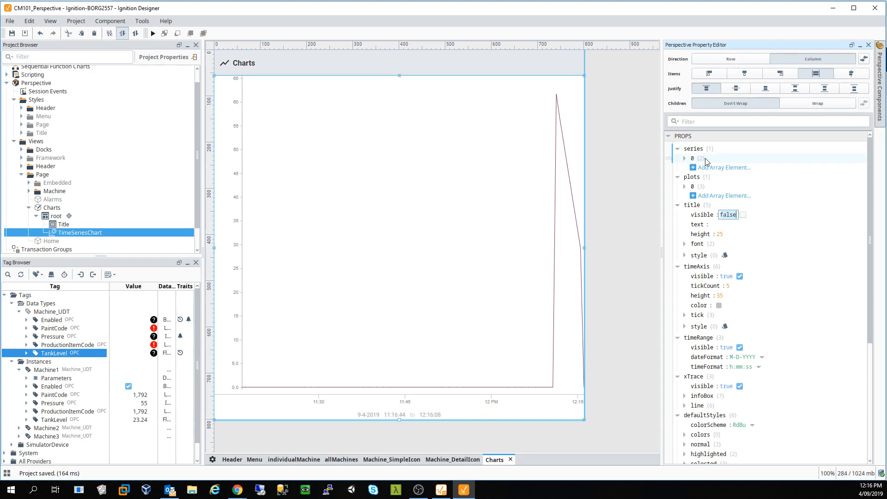
{"action": "right_click", "coordinate": [705, 159]}
{"action": "left_click", "coordinate": [734, 174]}
{"action": "right_click", "coordinate": [706, 159]}
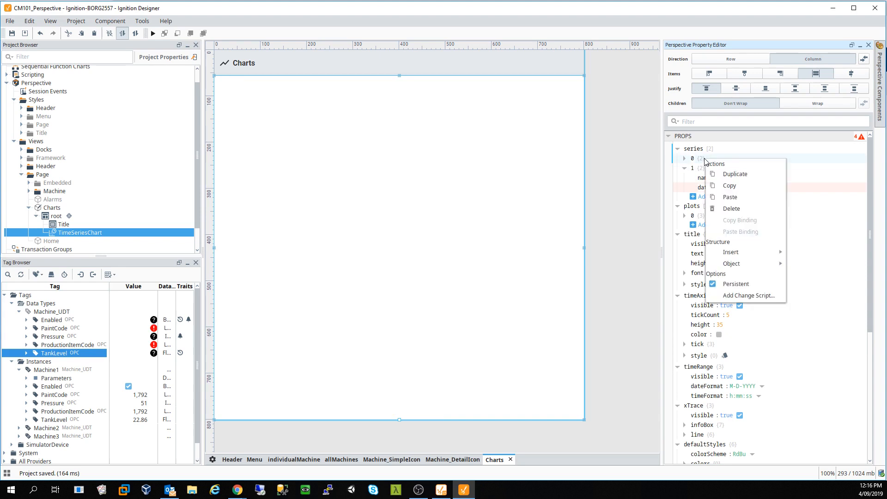
{"action": "left_click", "coordinate": [742, 179]}
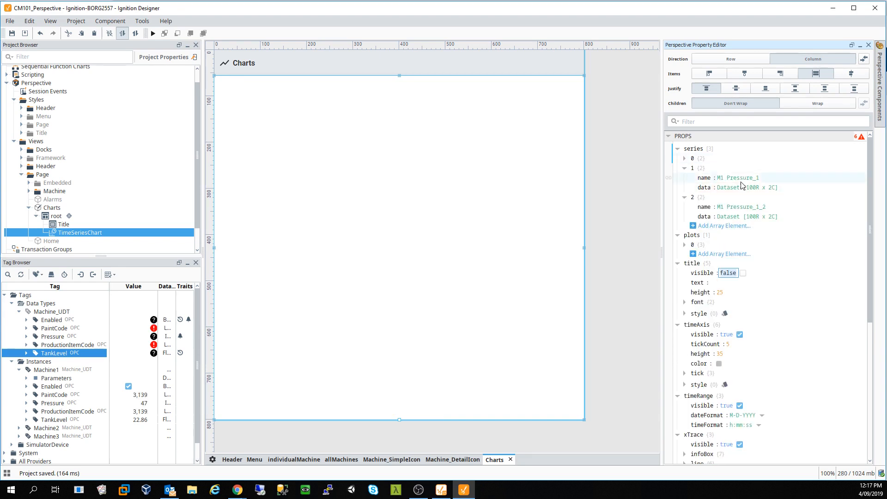
- Rename the copied series to M2 Pressure and M3 Pressure
{"action": "left_click", "coordinate": [756, 178]}
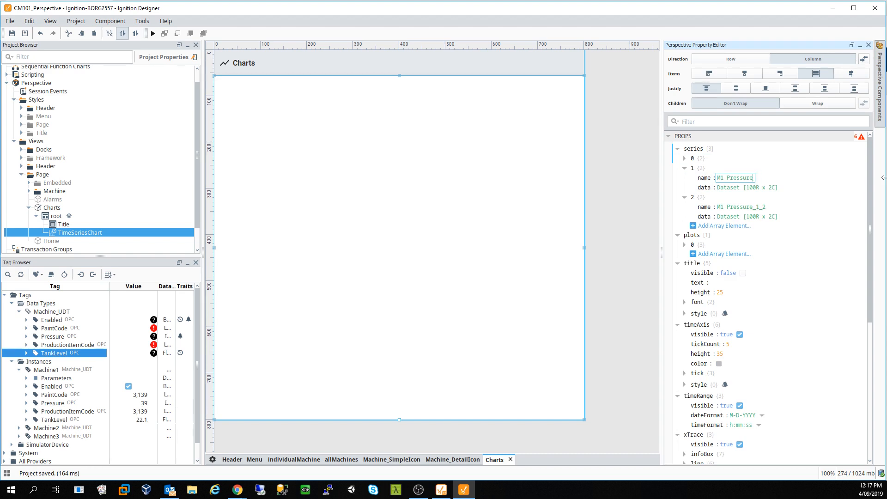
{"action": "key", "text": "Left"}
{"action": "key", "text": "Left"}
{"action": "key", "text": "Left"}
{"action": "key", "text": "Left"}
{"action": "type", "text": "2"}
{"action": "left_click", "coordinate": [771, 208]}
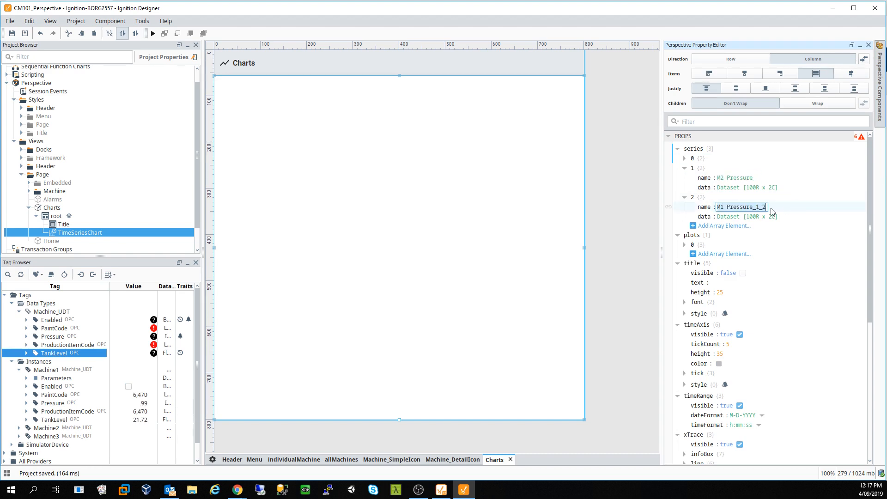
{"action": "key", "text": "BackSpace"}
{"action": "key", "text": "BackSpace"}
{"action": "key", "text": "BackSpace"}
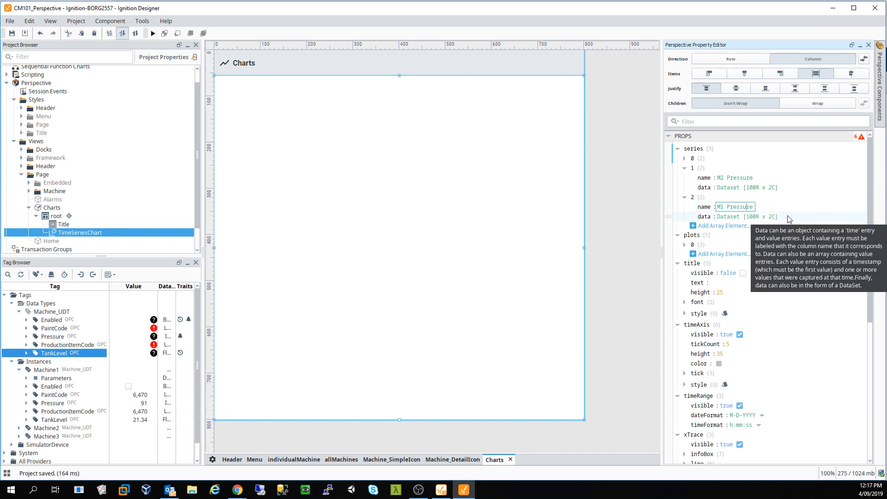
{"action": "type", "text": "3"}
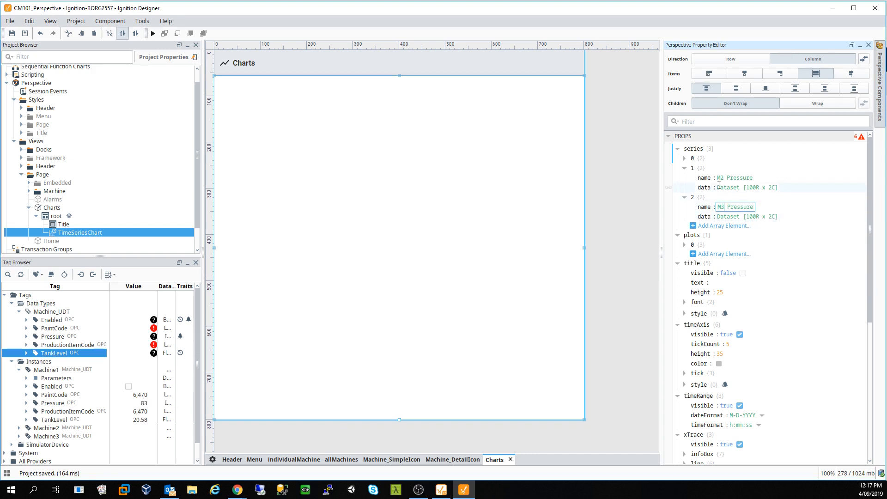
- Bind series 1 data to Historical tag history of Instances/Machine2/TankLevel, then apply and confirm
{"action": "left_click", "coordinate": [670, 188]}
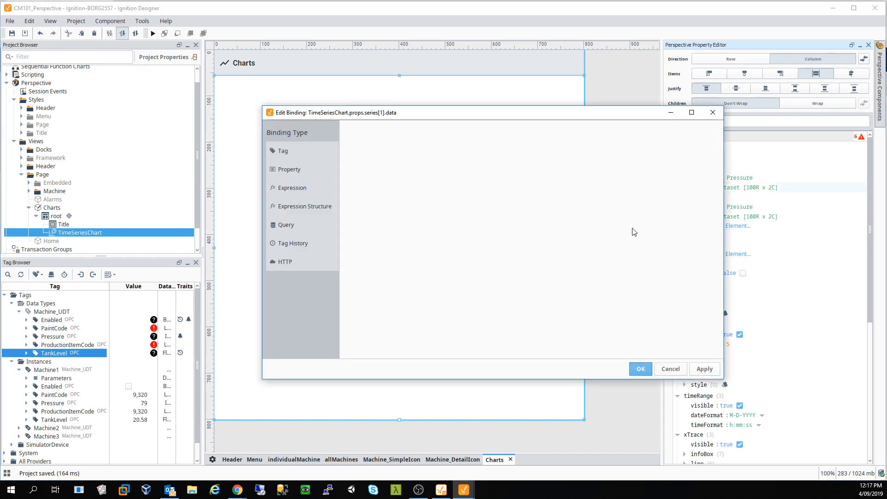
{"action": "left_click", "coordinate": [291, 244]}
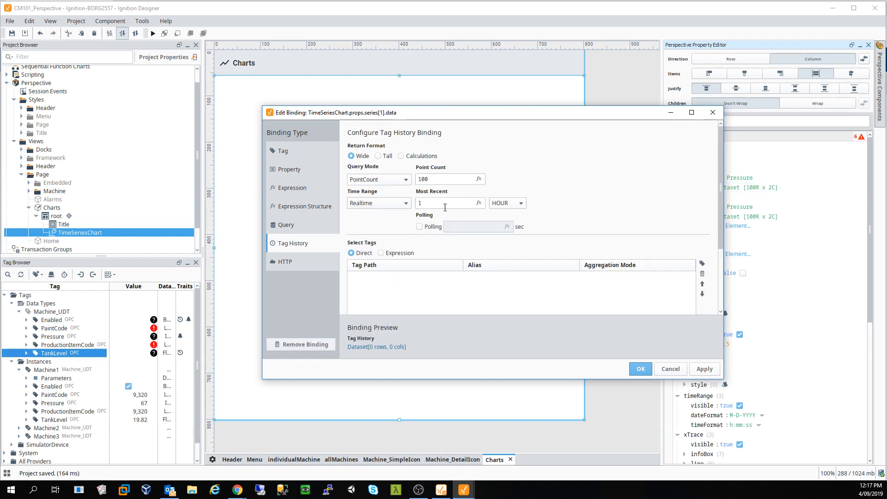
{"action": "left_click", "coordinate": [372, 205]}
{"action": "left_click", "coordinate": [362, 214]}
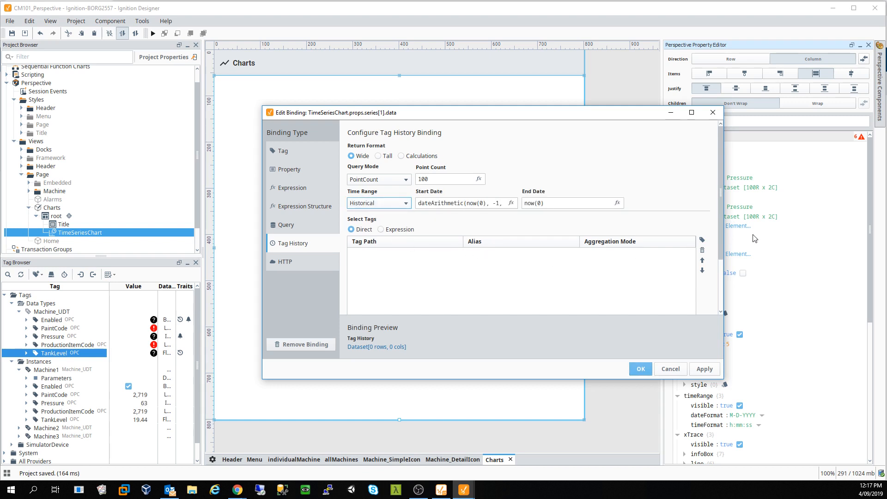
{"action": "left_click", "coordinate": [702, 241]}
{"action": "left_click", "coordinate": [707, 253]}
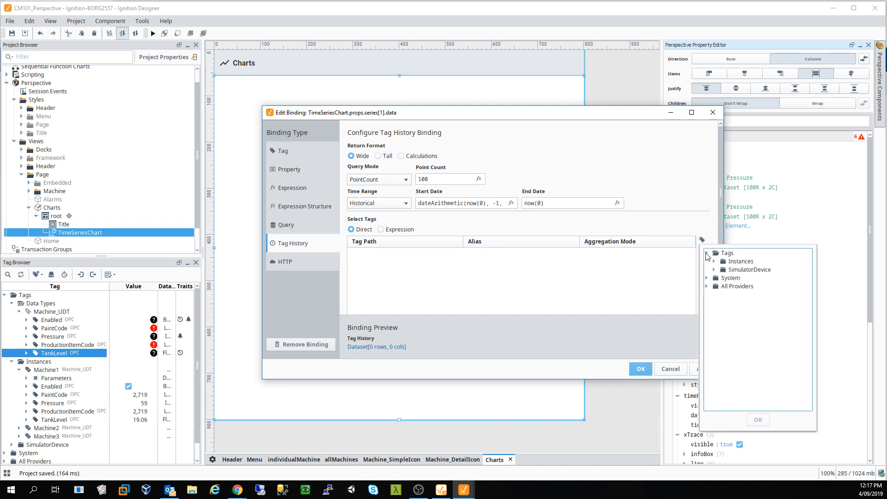
{"action": "left_click", "coordinate": [714, 262]}
{"action": "left_click", "coordinate": [722, 278]}
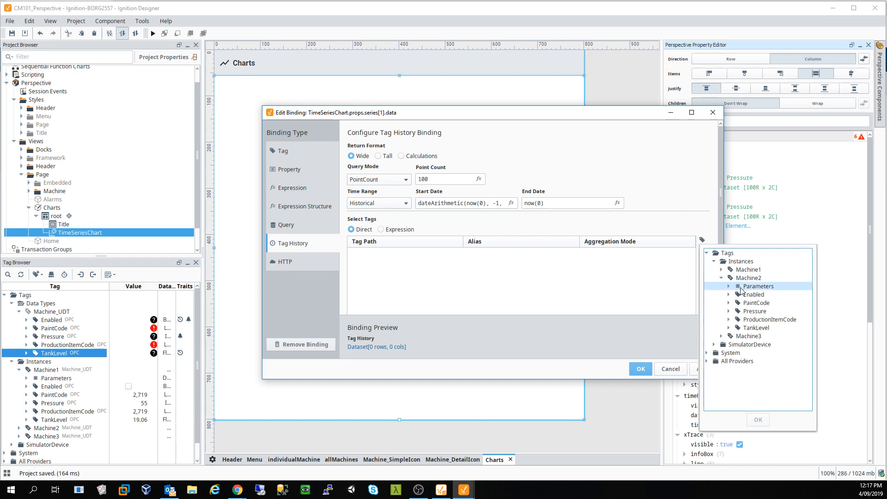
{"action": "left_click", "coordinate": [758, 327]}
{"action": "left_click", "coordinate": [759, 420]}
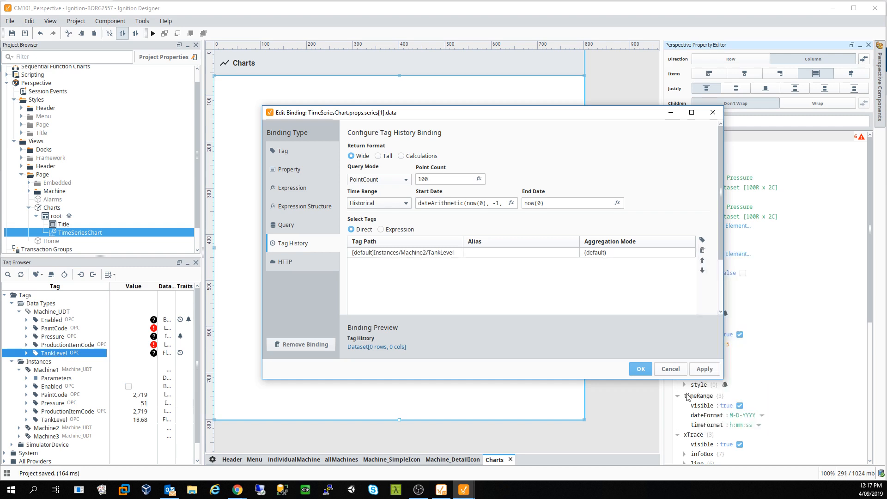
{"action": "left_click", "coordinate": [710, 369]}
{"action": "left_click", "coordinate": [641, 369]}
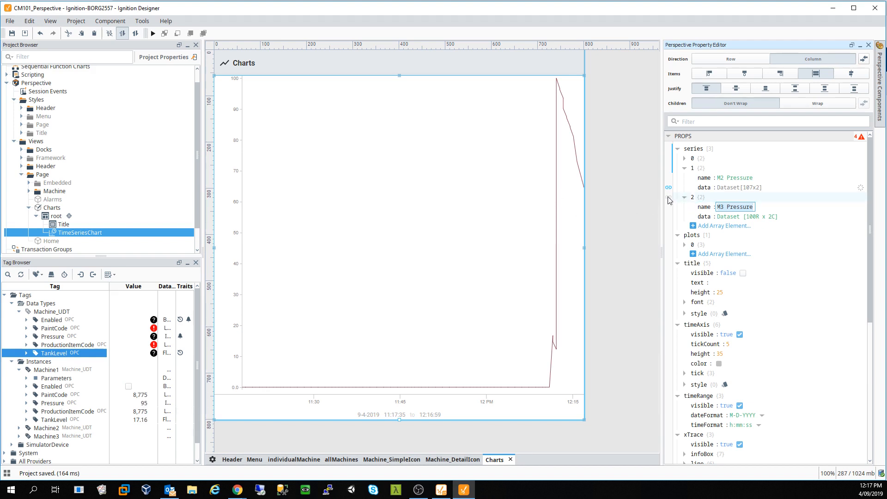
- Bind series 2 data to Historical tag history of Instances/Machine3/TankLevel and confirm
{"action": "left_click", "coordinate": [669, 216]}
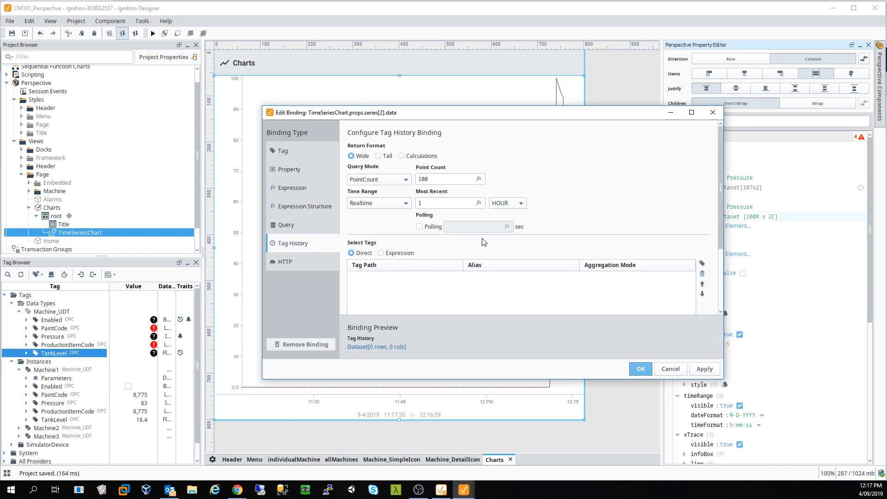
{"action": "left_click", "coordinate": [379, 203]}
{"action": "left_click", "coordinate": [365, 220]}
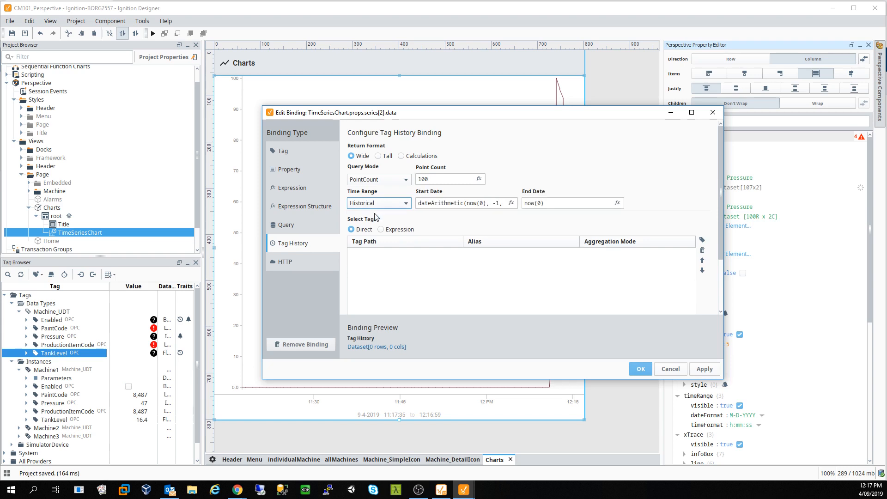
{"action": "left_click", "coordinate": [702, 240]}
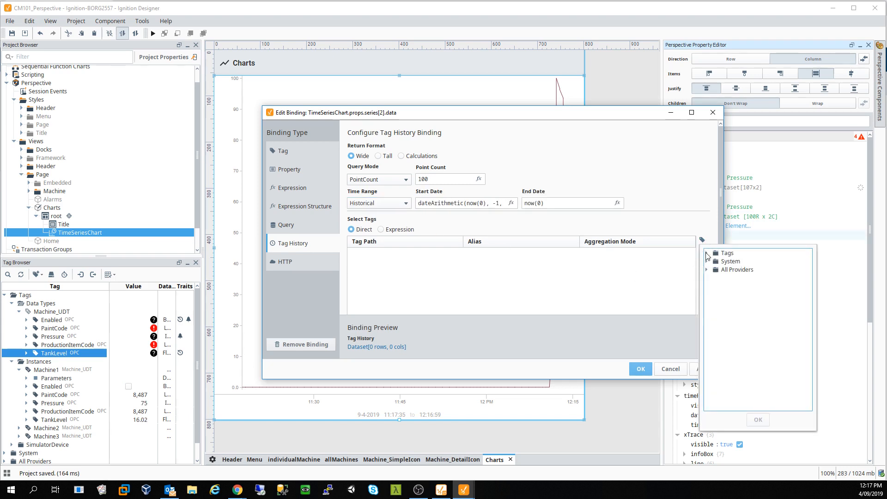
{"action": "left_click", "coordinate": [706, 254]}
{"action": "left_click", "coordinate": [714, 262]}
{"action": "left_click", "coordinate": [721, 287]}
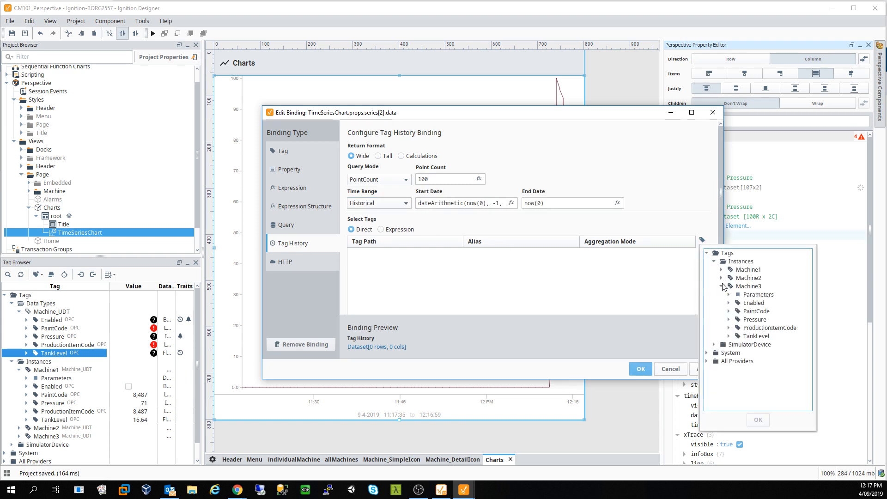
{"action": "left_click", "coordinate": [761, 336]}
{"action": "left_click", "coordinate": [763, 338]}
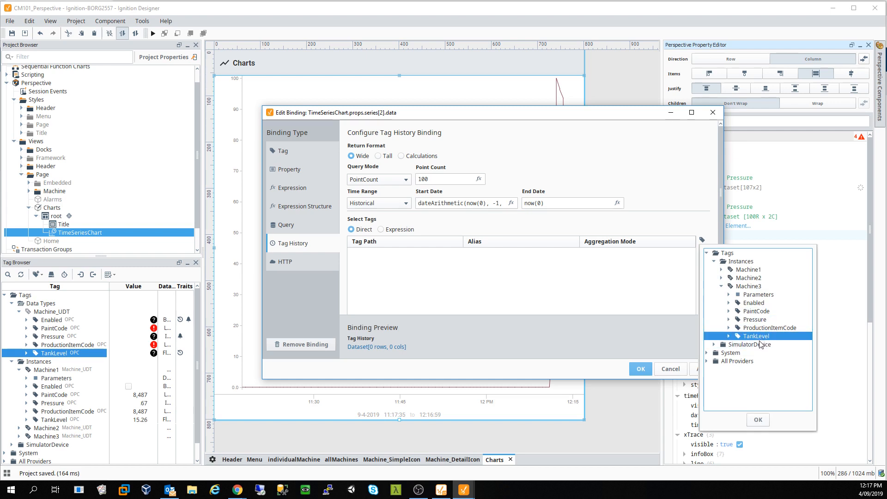
{"action": "left_click", "coordinate": [758, 420]}
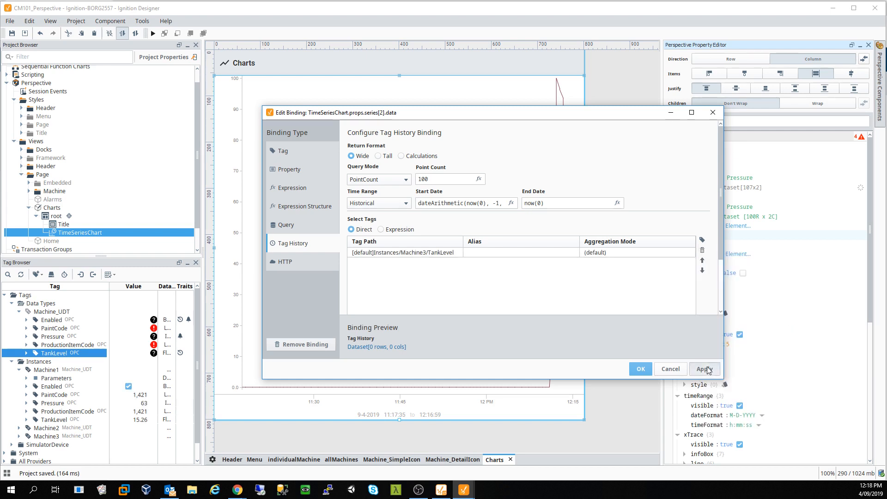
{"action": "left_click", "coordinate": [640, 370]}
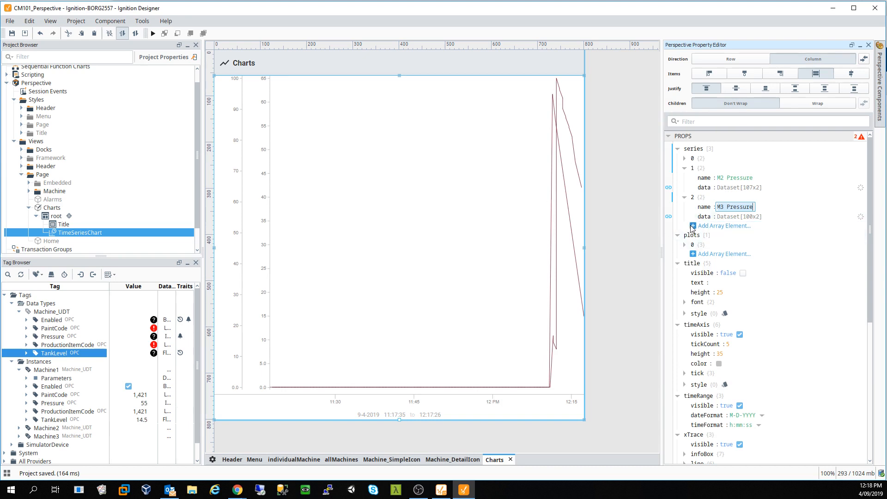
{"action": "left_click", "coordinate": [464, 234]}
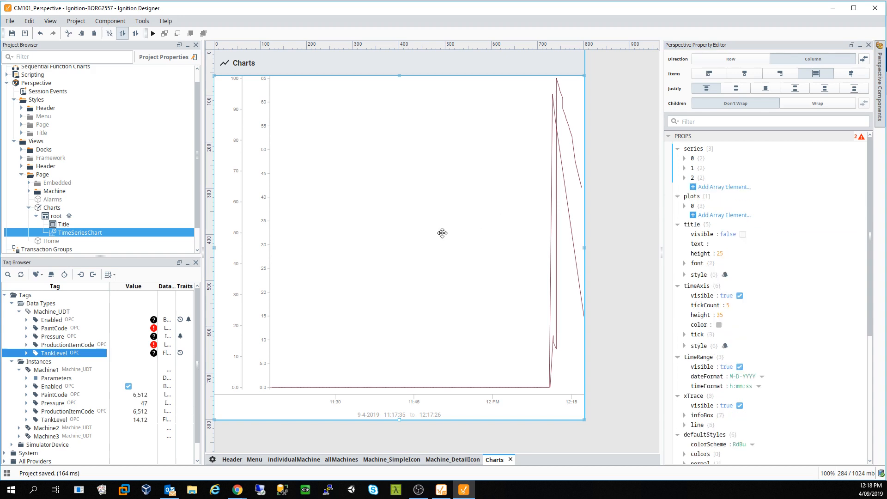
- Switch to the Perspective client in Chrome and open the Charts page
{"action": "left_click", "coordinate": [241, 489]}
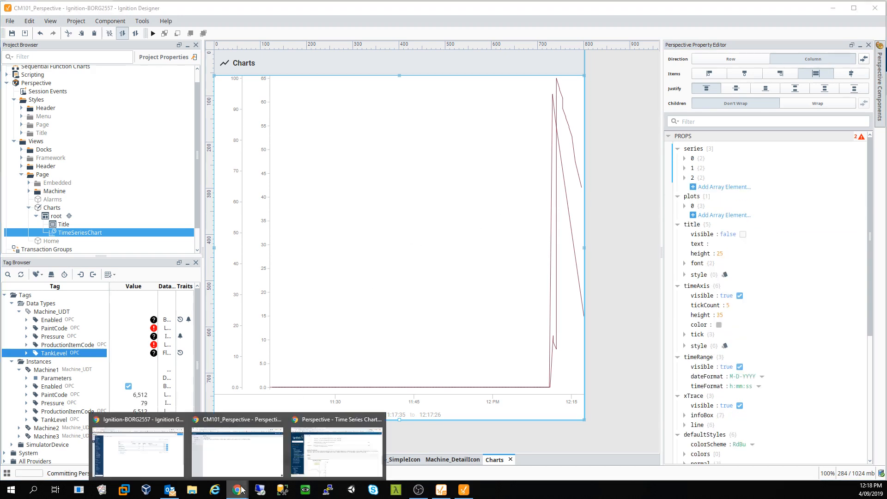
{"action": "left_click", "coordinate": [231, 452]}
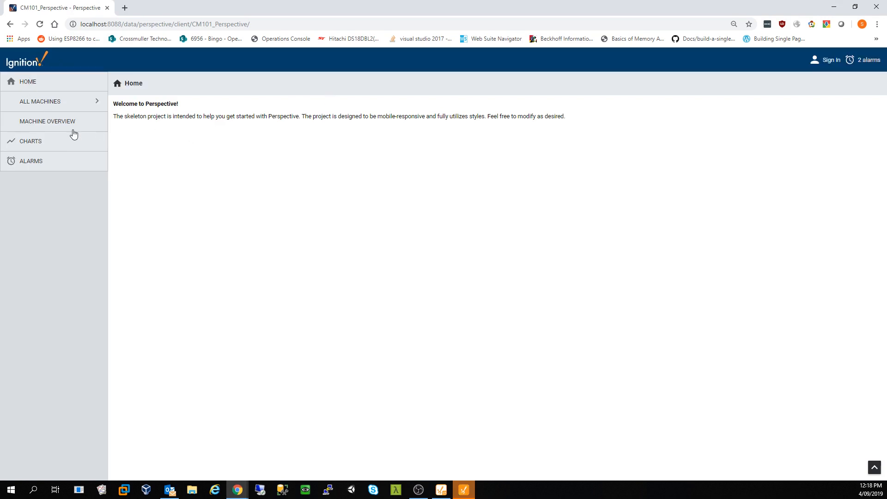
{"action": "left_click", "coordinate": [30, 142]}
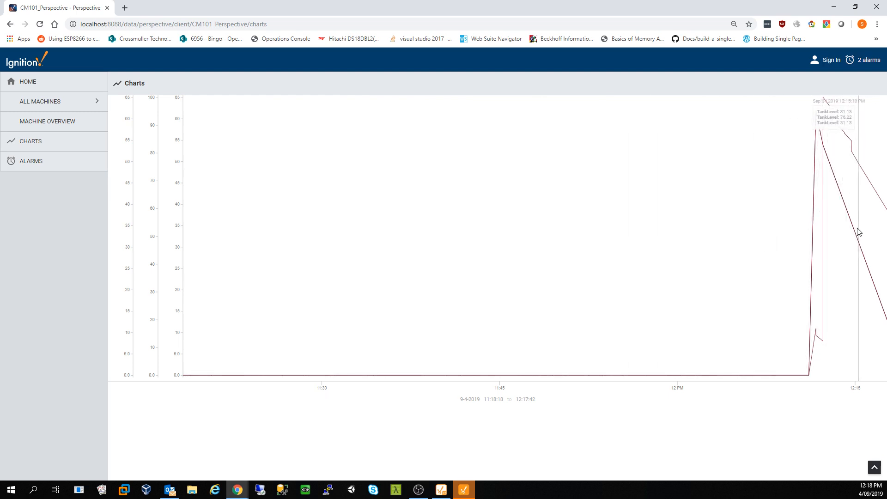
- Pan the chart's time window back and forth to inspect the spikes, then return to the Designer
{"action": "left_click_drag", "start_coordinate": [858, 231], "coordinate": [578, 208]}
{"action": "left_click_drag", "start_coordinate": [545, 134], "coordinate": [569, 171]}
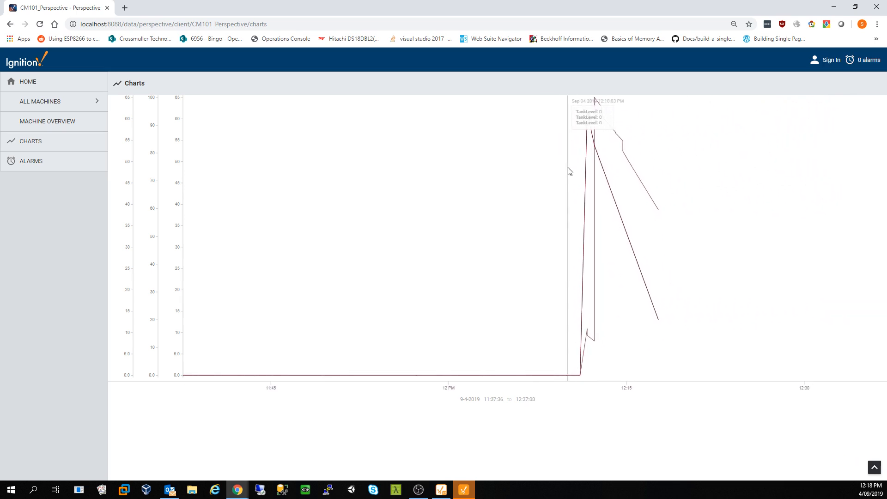
{"action": "left_click_drag", "start_coordinate": [637, 183], "coordinate": [523, 188]}
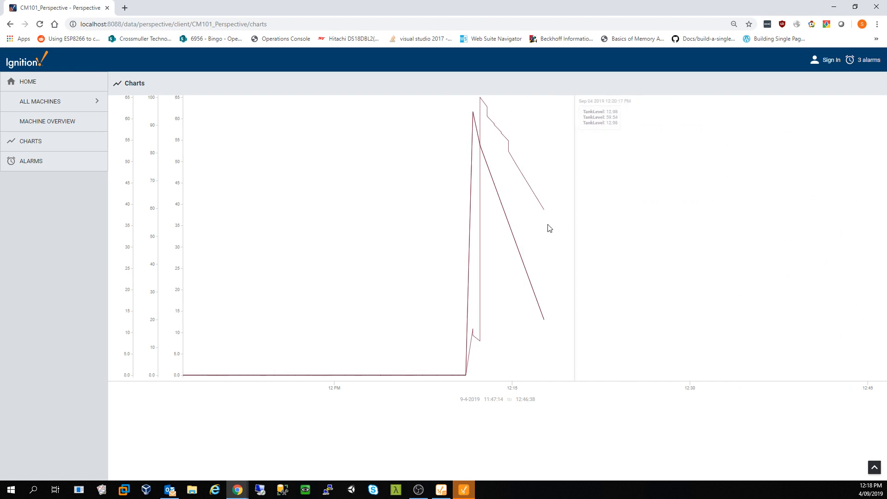
{"action": "right_click", "coordinate": [428, 226]}
{"action": "left_click", "coordinate": [383, 199]}
{"action": "left_click_drag", "start_coordinate": [356, 194], "coordinate": [578, 192]}
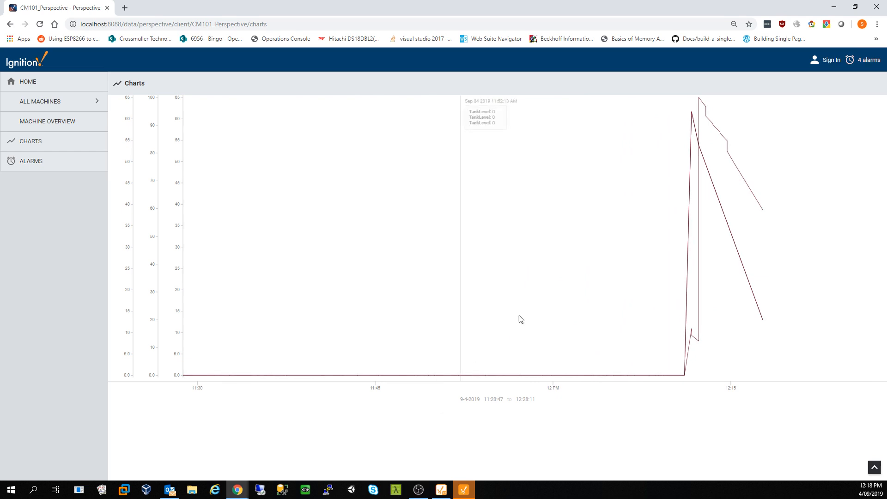
{"action": "left_click_drag", "start_coordinate": [759, 291], "coordinate": [600, 303]}
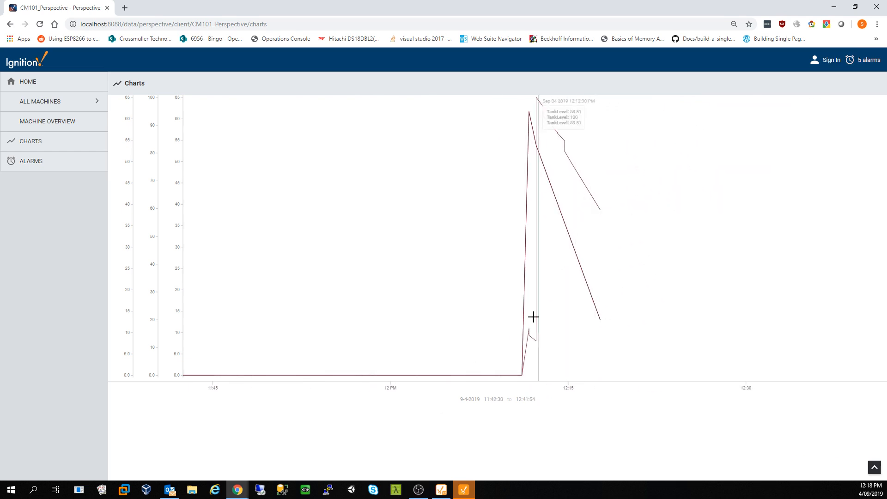
{"action": "left_click", "coordinate": [464, 490]}
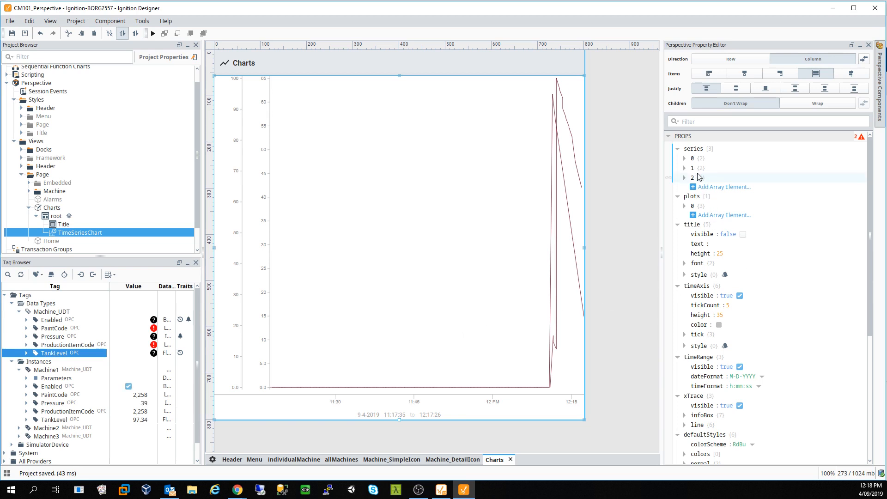
- Delete the two extra chart series, series 1 and series 2
{"action": "right_click", "coordinate": [698, 172]}
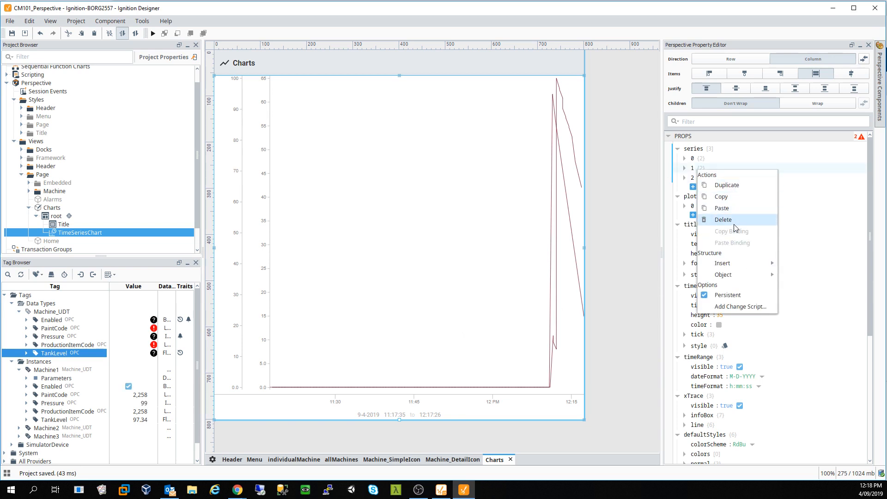
{"action": "left_click", "coordinate": [734, 221]}
{"action": "right_click", "coordinate": [707, 168]}
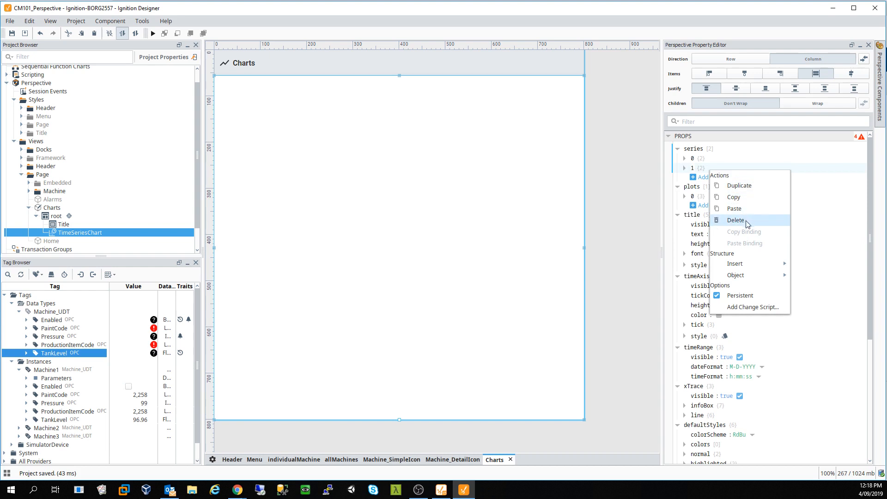
{"action": "left_click", "coordinate": [735, 220]}
- Rename series 0 from M1 Pressure to Pressure
{"action": "left_click", "coordinate": [685, 158]}
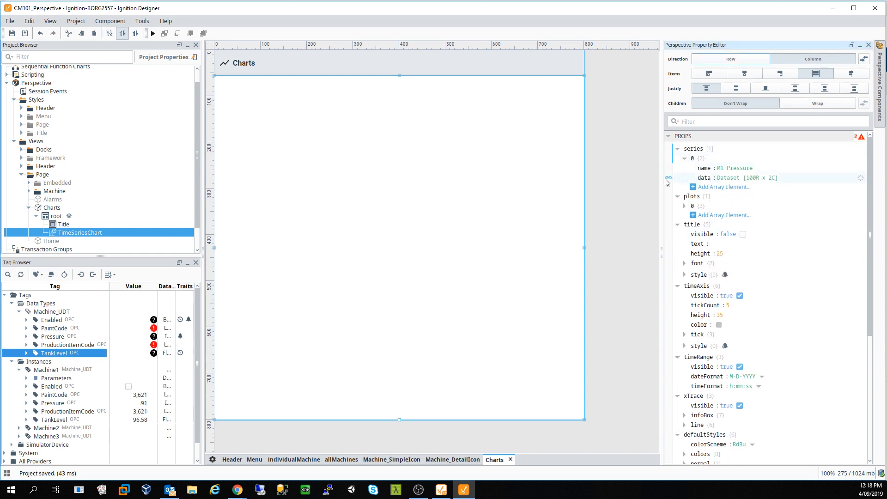
{"action": "left_click", "coordinate": [669, 178]}
{"action": "left_click", "coordinate": [718, 113]}
{"action": "left_click", "coordinate": [735, 169]}
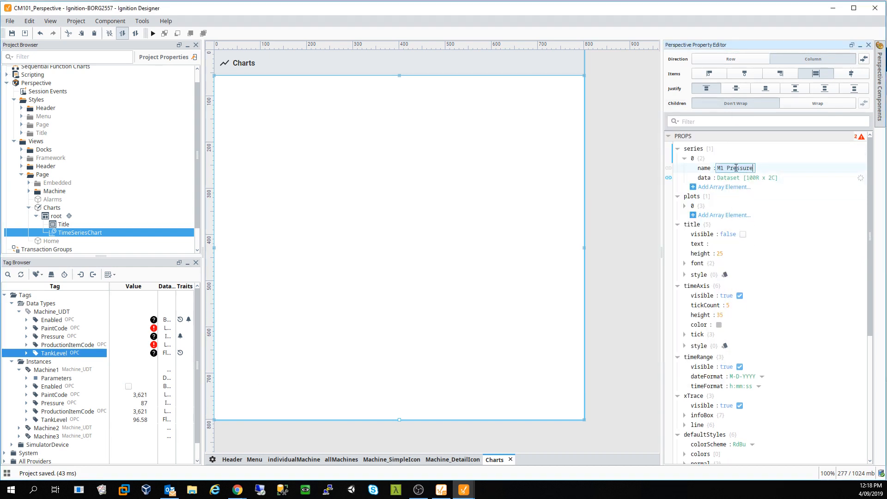
{"action": "left_click", "coordinate": [735, 169]}
{"action": "double_click", "coordinate": [735, 170]}
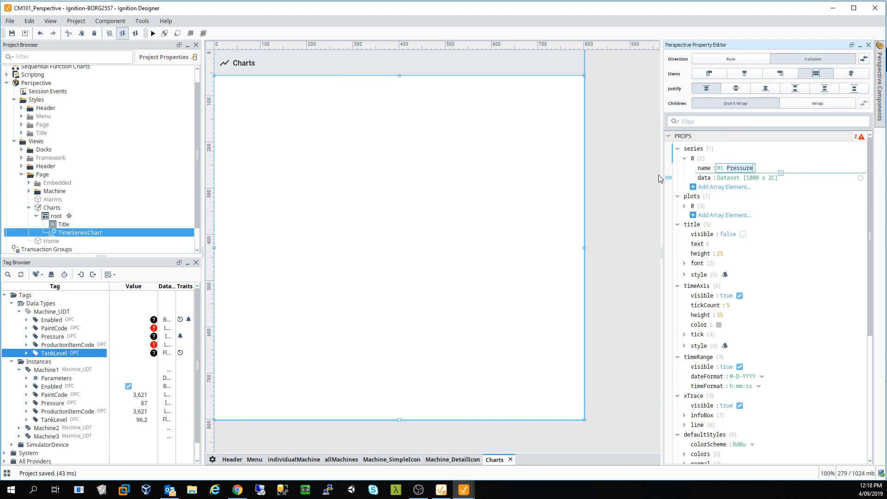
{"action": "key", "text": "BackSpace"}
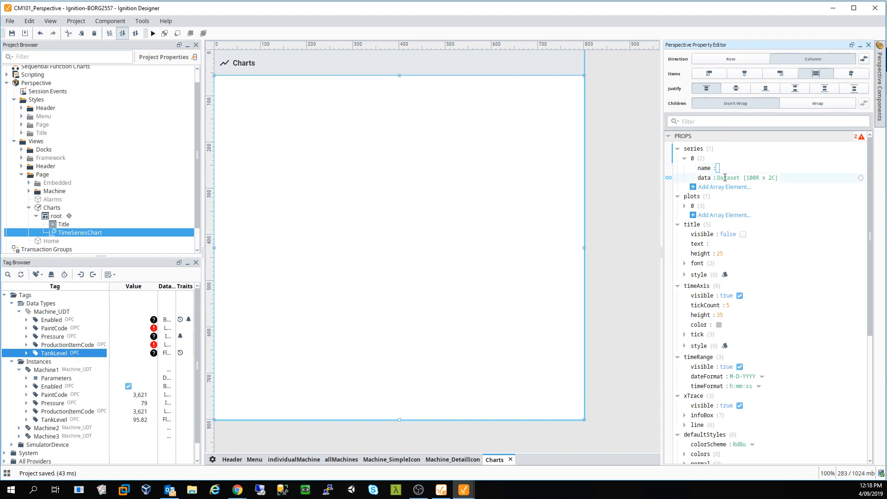
{"action": "type", "text": "Pressure"}
{"action": "left_click", "coordinate": [669, 178]}
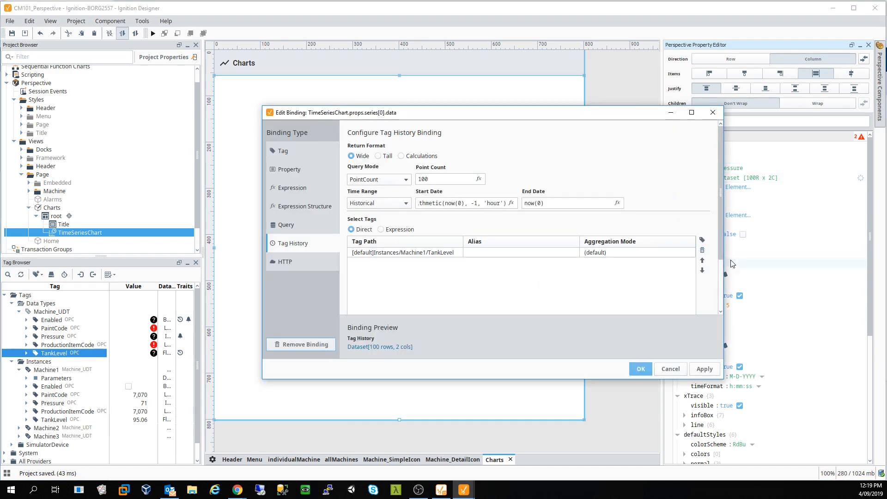
- Add the Machine2 and Machine3 TankLevel tags to the series 0 history binding and apply it
{"action": "left_click", "coordinate": [703, 240]}
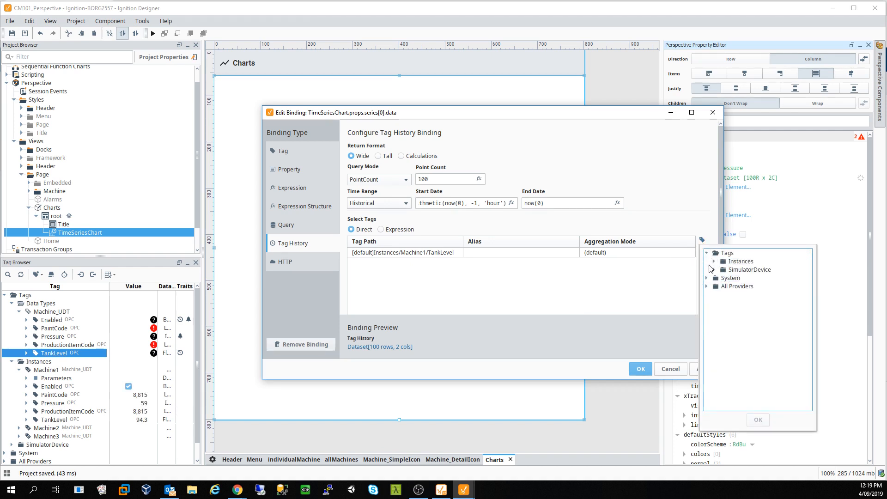
{"action": "left_click", "coordinate": [714, 262]}
{"action": "double_click", "coordinate": [747, 278]}
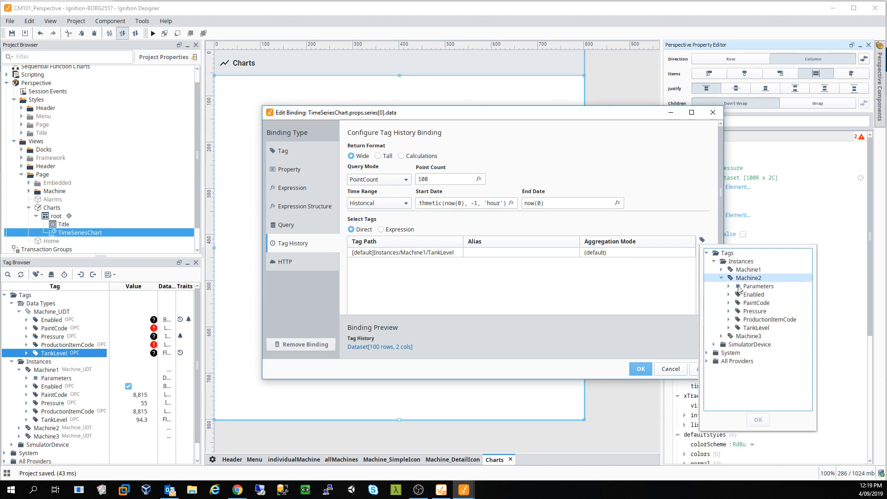
{"action": "left_click", "coordinate": [758, 328]}
{"action": "left_click", "coordinate": [759, 419]}
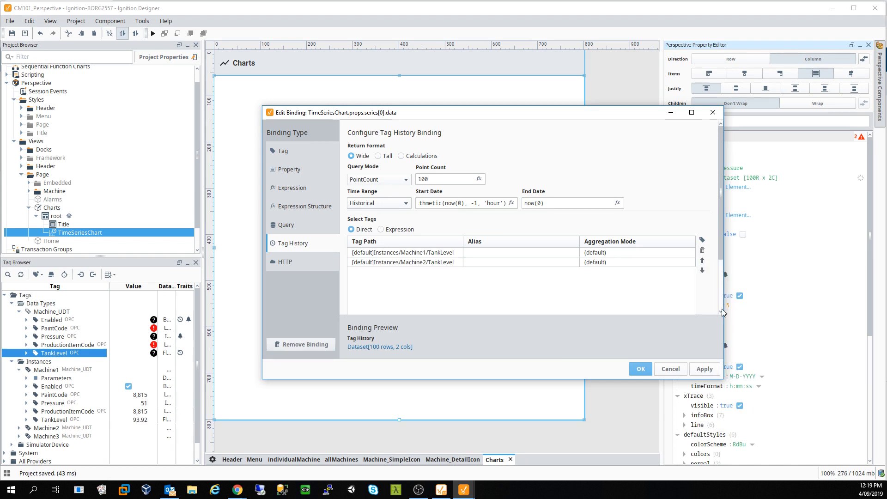
{"action": "left_click", "coordinate": [702, 240]}
{"action": "left_click", "coordinate": [721, 337]}
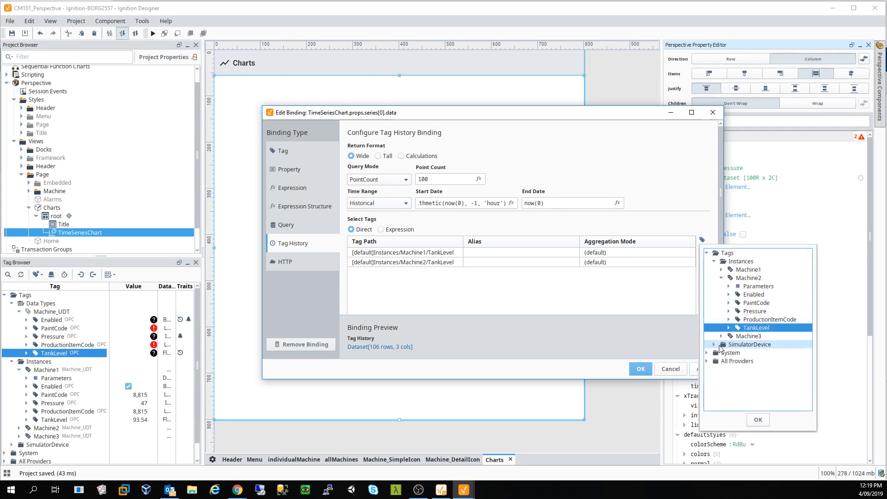
{"action": "left_click", "coordinate": [758, 386]}
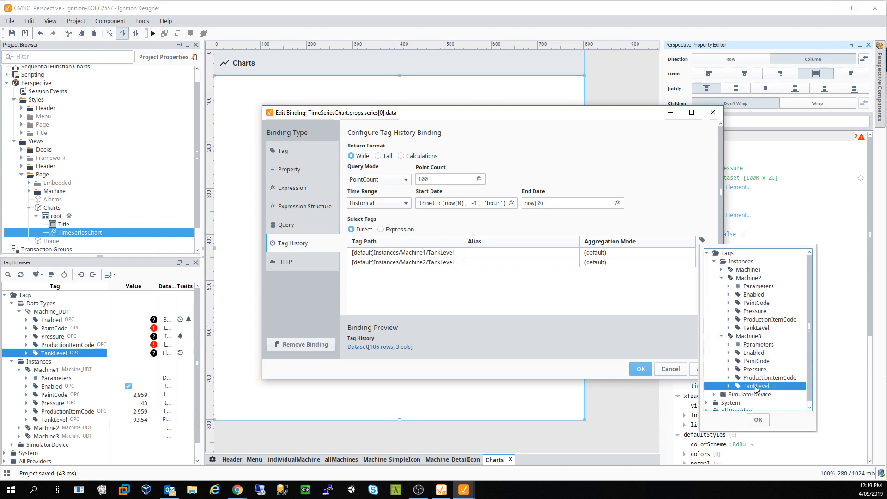
{"action": "left_click", "coordinate": [765, 420]}
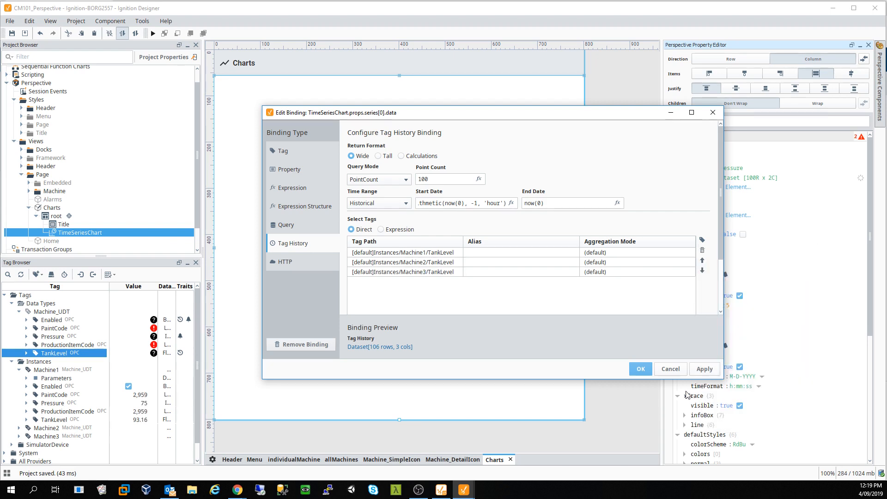
{"action": "left_click", "coordinate": [708, 371]}
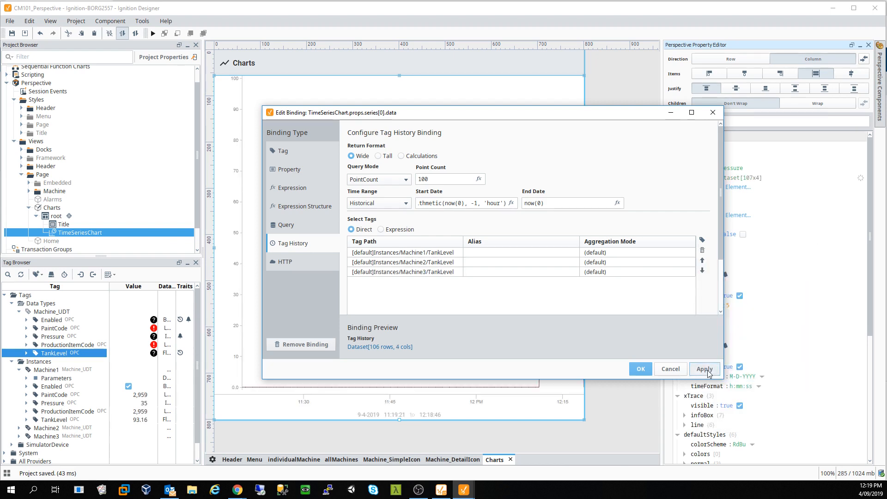
{"action": "left_click", "coordinate": [641, 369]}
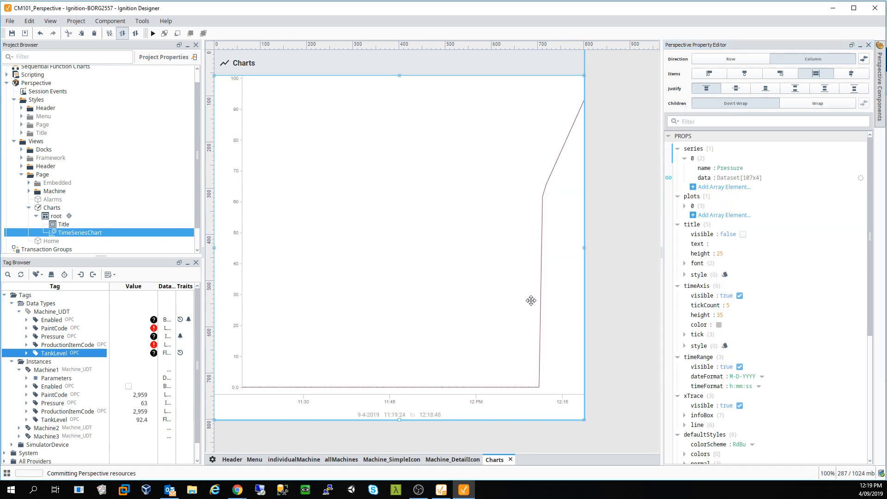
- Reload the Charts page in the Chrome Perspective client, then return to the Designer
{"action": "mouse_move", "coordinate": [239, 493]}
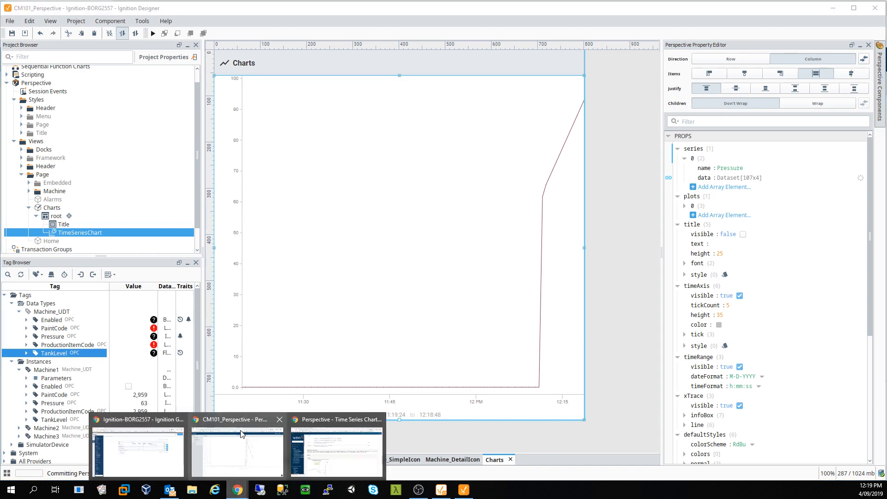
{"action": "left_click", "coordinate": [240, 434]}
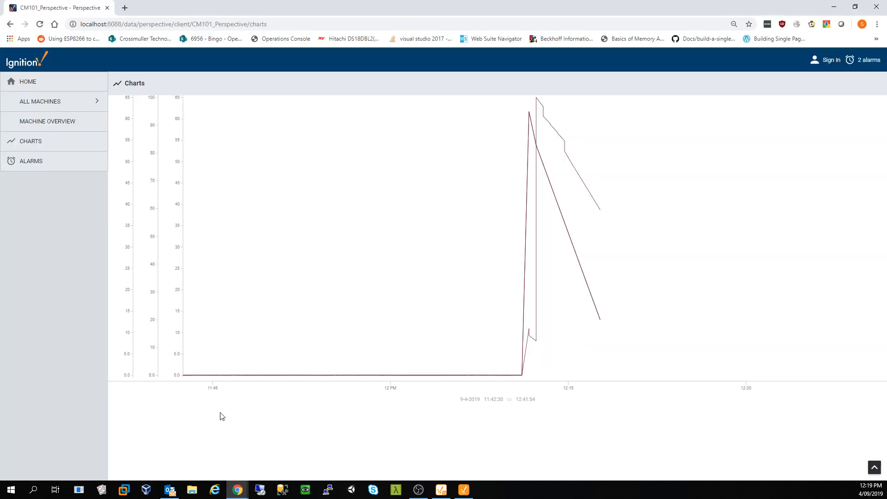
{"action": "left_click", "coordinate": [39, 25]}
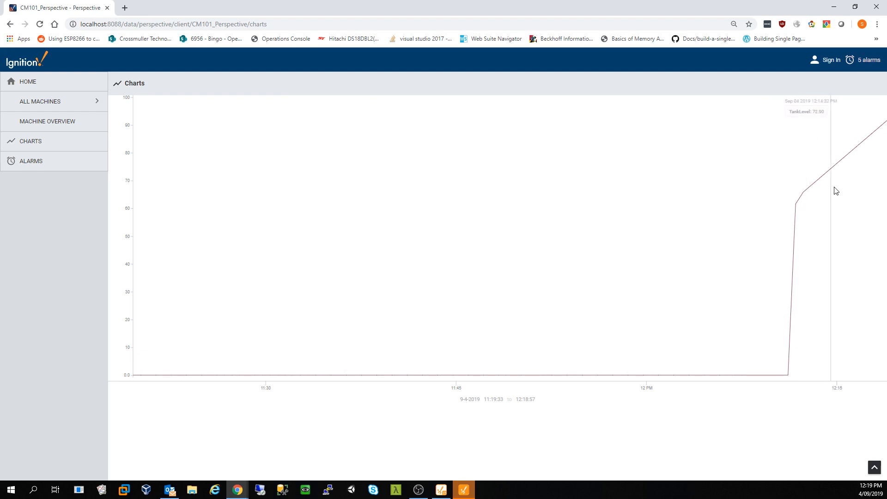
{"action": "left_click", "coordinate": [463, 491]}
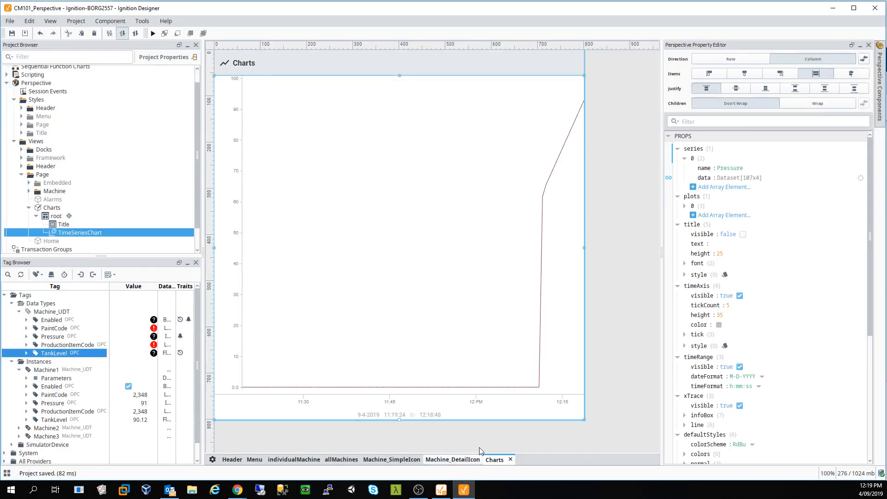
- Reopen the series data binding and alias the Machine1 TankLevel tag as M1
{"action": "left_click", "coordinate": [668, 178]}
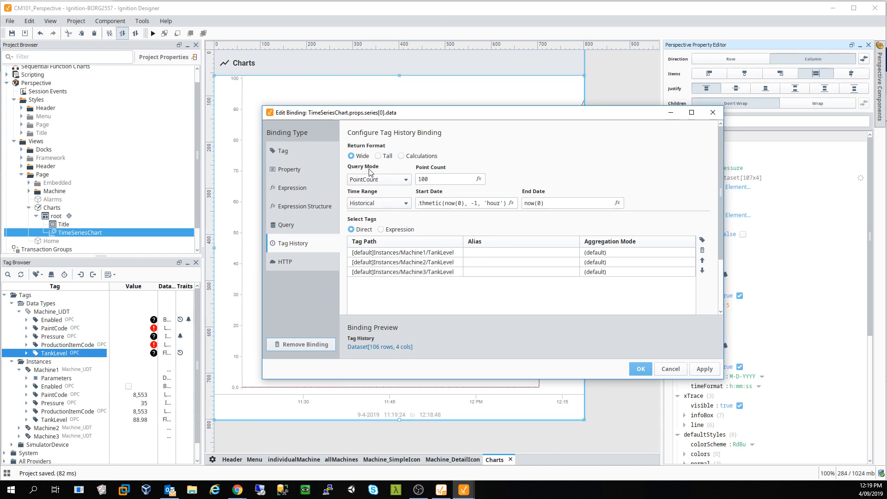
{"action": "left_click", "coordinate": [420, 266]}
{"action": "left_click", "coordinate": [506, 252]}
{"action": "left_click", "coordinate": [506, 253]}
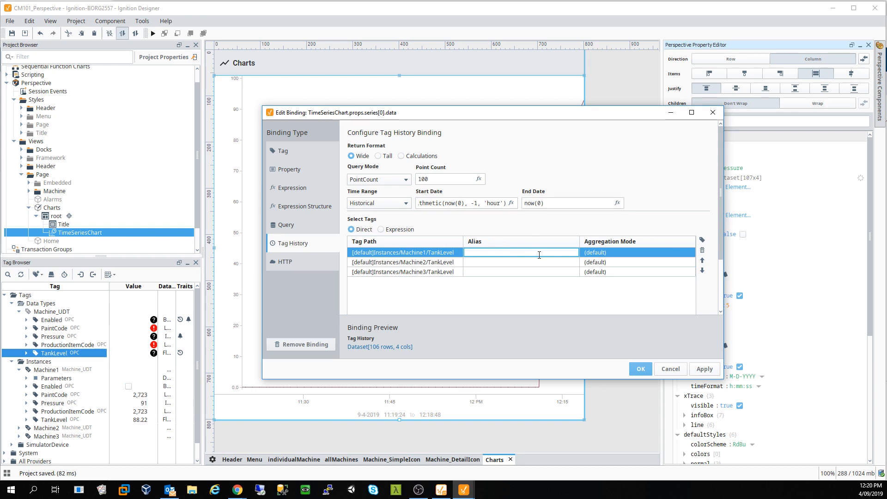
{"action": "key", "text": "Return"}
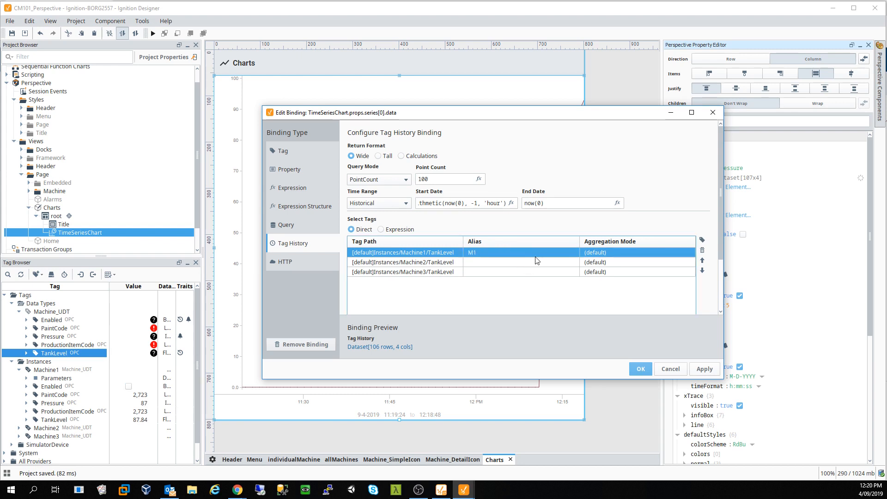
- Alias the Machine2 and Machine3 TankLevel tags as M2 and M3, then apply the binding
{"action": "left_click", "coordinate": [526, 264]}
{"action": "left_click", "coordinate": [526, 265]}
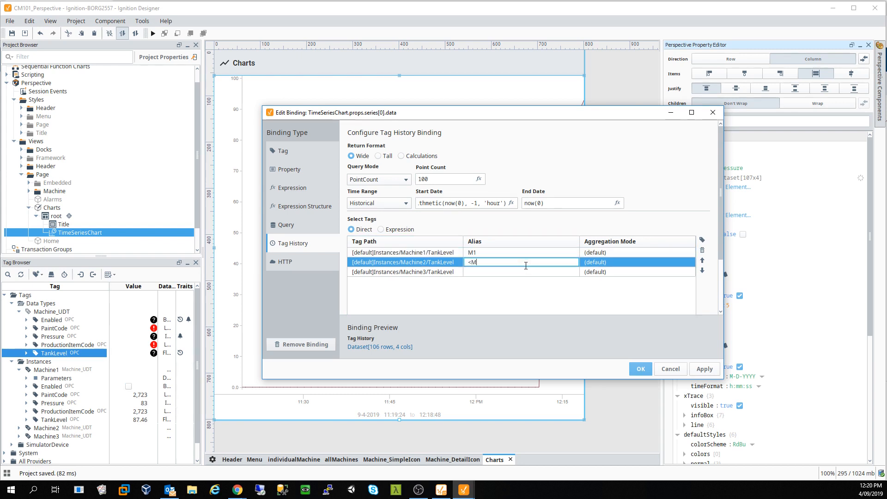
{"action": "key", "text": "BackSpace"}
{"action": "key", "text": "BackSpace"}
{"action": "left_click", "coordinate": [485, 271]}
{"action": "left_click", "coordinate": [485, 271]}
{"action": "type", "text": "M#"}
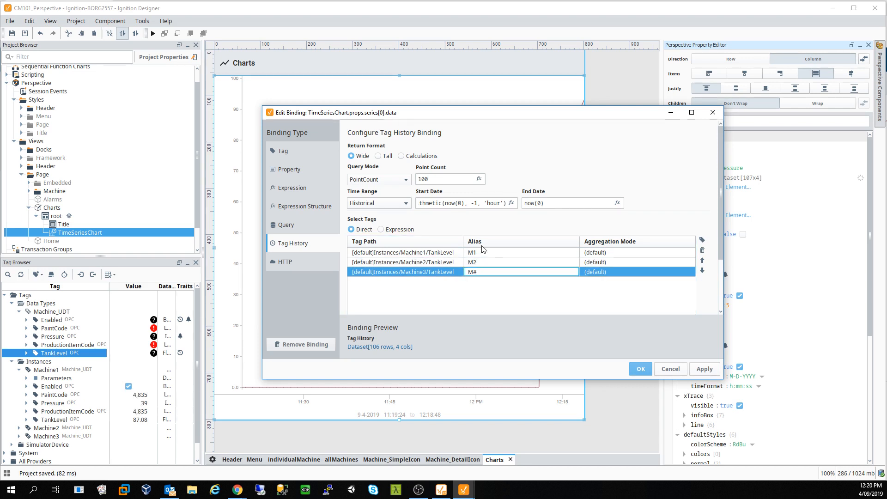
{"action": "key", "text": "BackSpace"}
{"action": "type", "text": "3"}
{"action": "left_click", "coordinate": [705, 369]}
{"action": "left_click", "coordinate": [641, 369]}
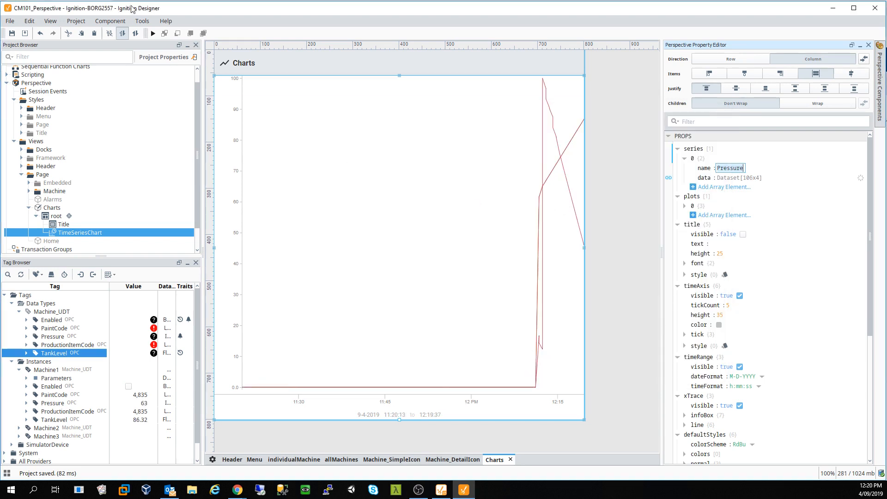
- Save the project, reload the Charts page in Chrome, and bring the Designer back
{"action": "left_click", "coordinate": [12, 33]}
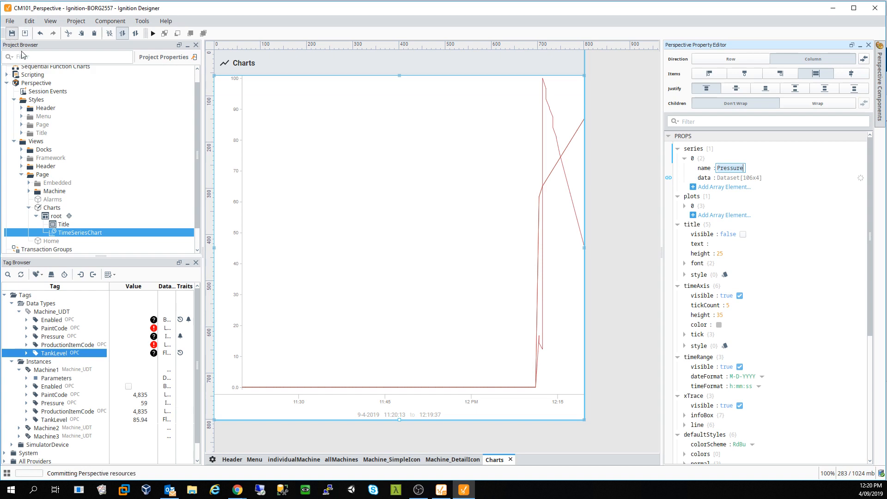
{"action": "mouse_move", "coordinate": [237, 490]}
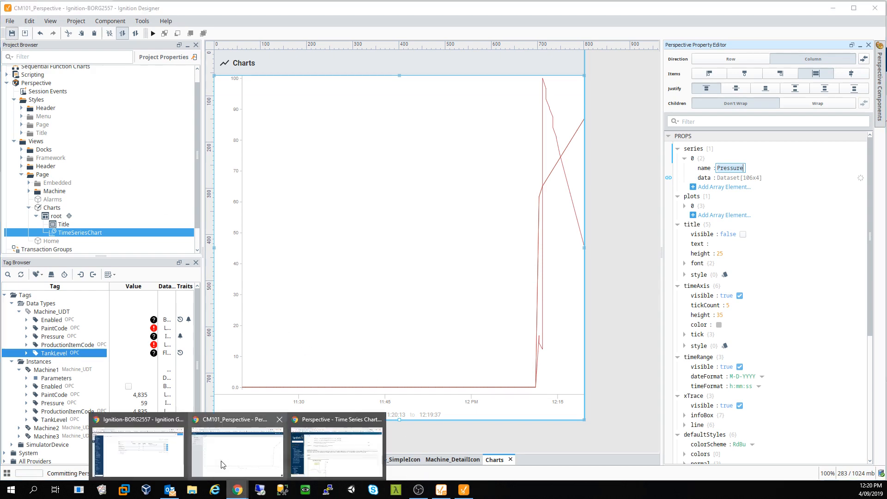
{"action": "left_click", "coordinate": [220, 454]}
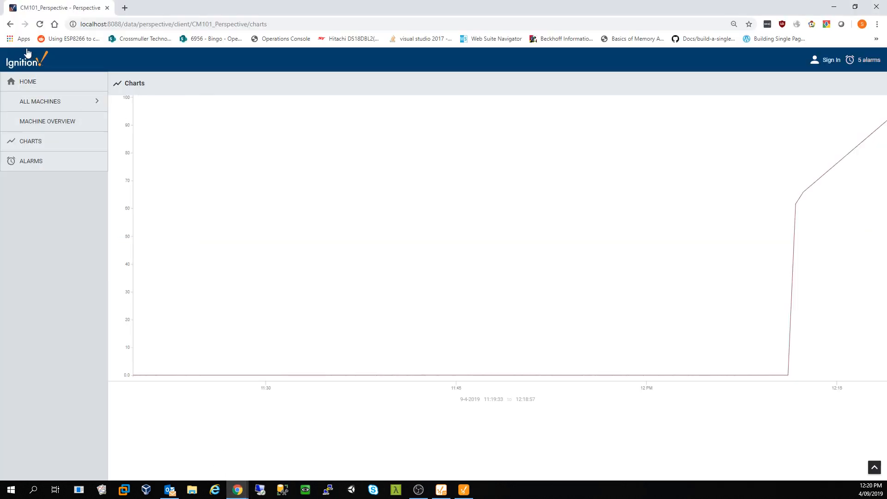
{"action": "left_click", "coordinate": [40, 25]}
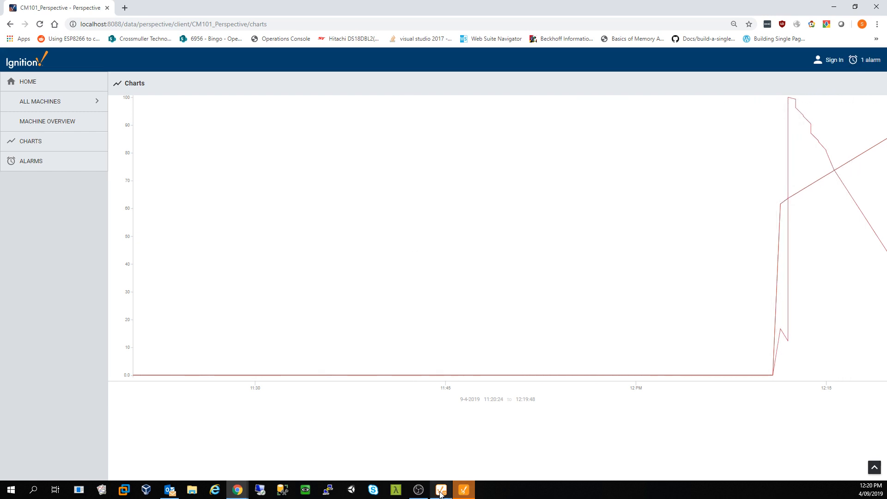
{"action": "mouse_move", "coordinate": [440, 494]}
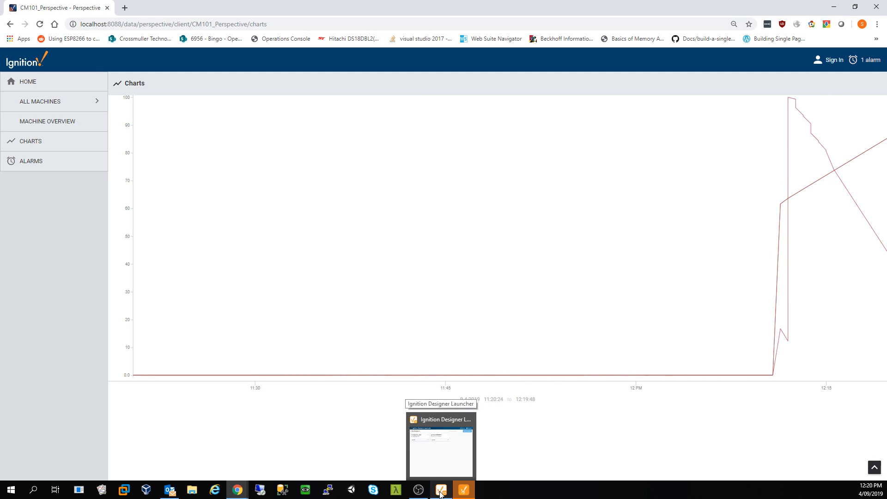
{"action": "left_click", "coordinate": [495, 418]}
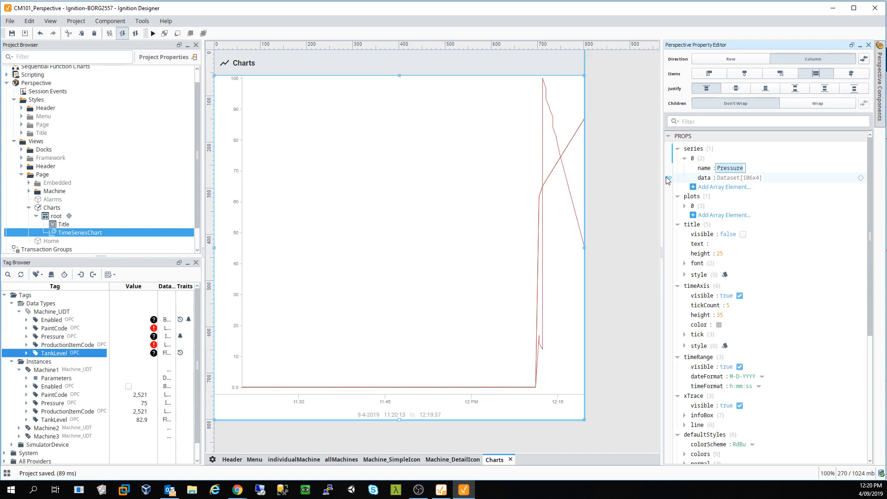
- Give the Machine3 TankLevel row the alias M3 in the series[0].data tag history binding
{"action": "left_click", "coordinate": [669, 179]}
{"action": "double_click", "coordinate": [516, 272]}
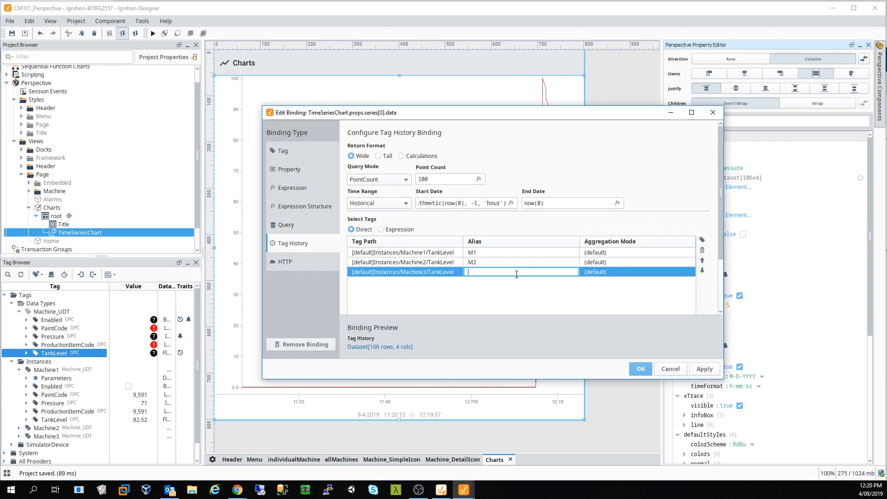
{"action": "type", "text": "m#"}
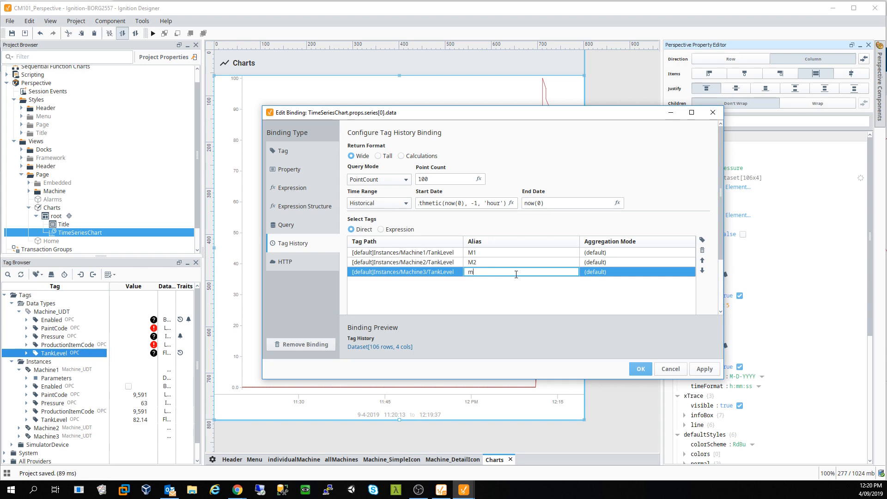
{"action": "left_click", "coordinate": [705, 369]}
{"action": "left_click", "coordinate": [640, 369]}
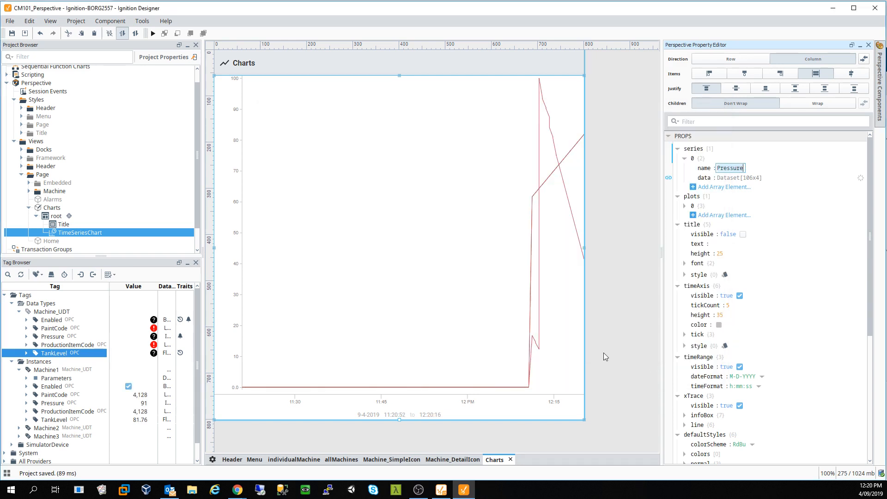
- Save the project and bring the Perspective client in Chrome to the front
{"action": "left_click", "coordinate": [12, 33]}
{"action": "mouse_move", "coordinate": [237, 491]}
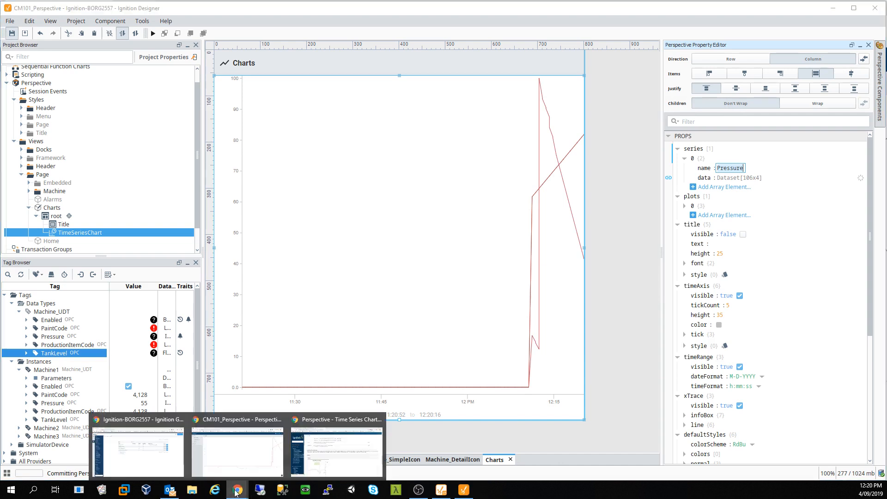
{"action": "left_click", "coordinate": [254, 450]}
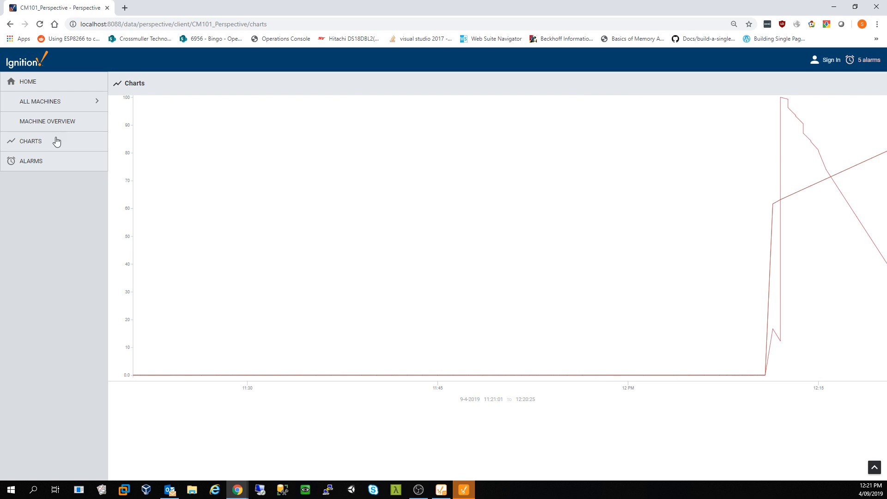
- Reload the Perspective Charts page in Chrome, then go back to Ignition Designer
{"action": "left_click", "coordinate": [40, 24]}
{"action": "left_click", "coordinate": [464, 492]}
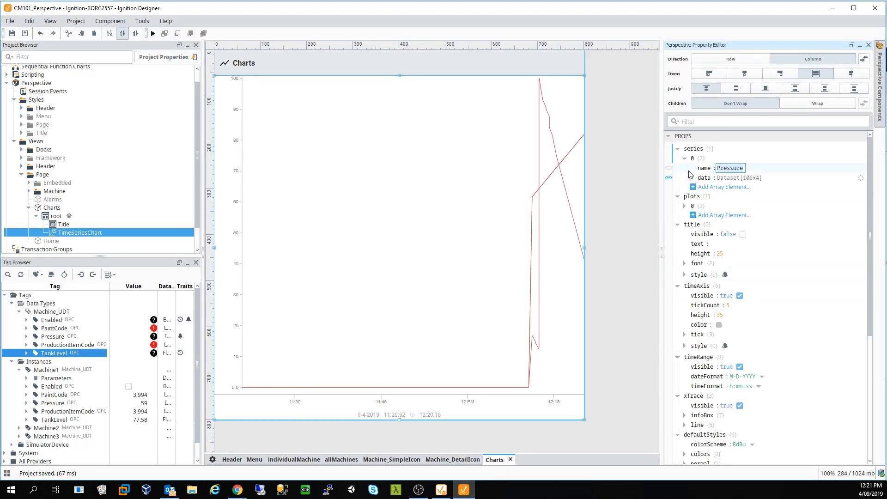
- Re-enter M3 as the Machine3 TankLevel alias in the series[0].data binding and apply it
{"action": "left_click", "coordinate": [668, 179]}
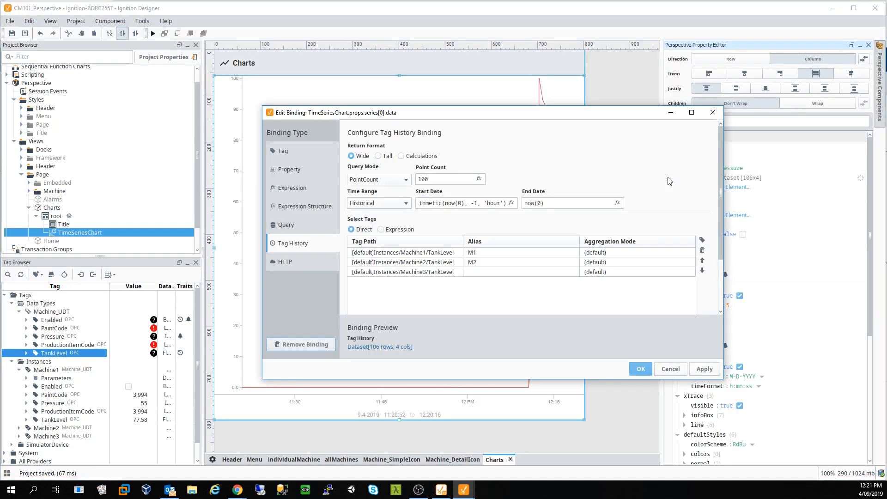
{"action": "double_click", "coordinate": [492, 271]}
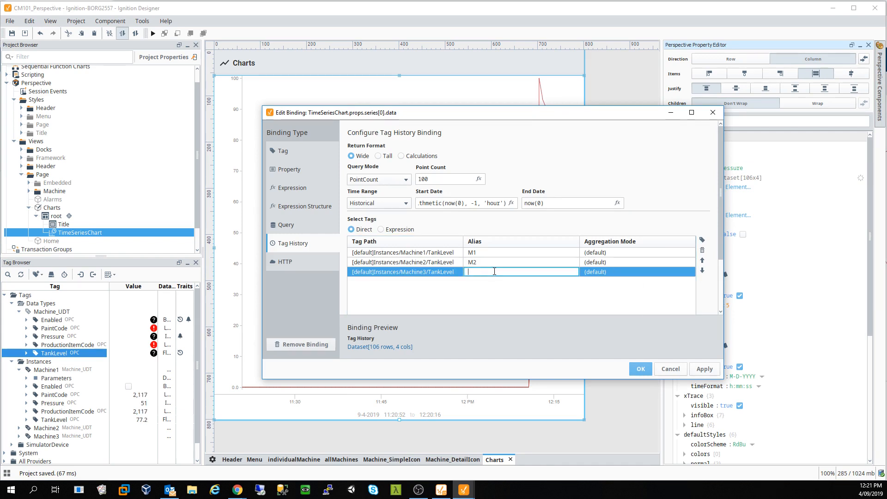
{"action": "type", "text": "M3"}
{"action": "left_click", "coordinate": [493, 262]}
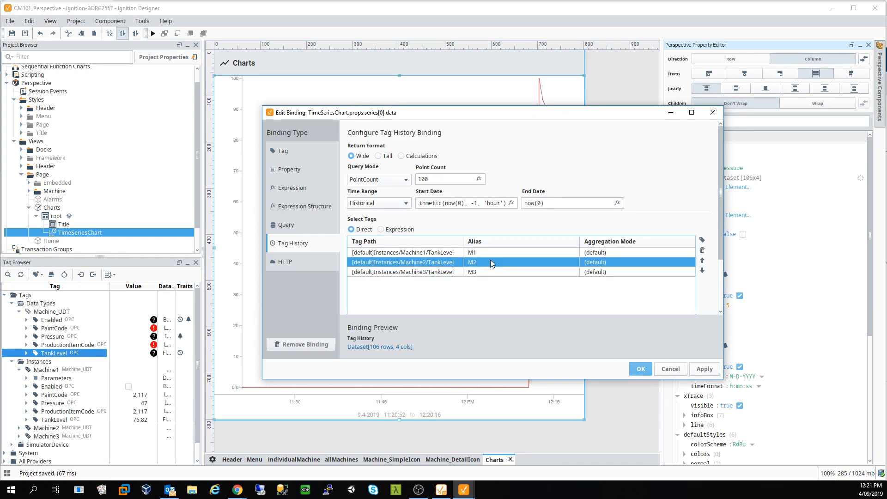
{"action": "left_click", "coordinate": [705, 369]}
{"action": "left_click", "coordinate": [640, 369]}
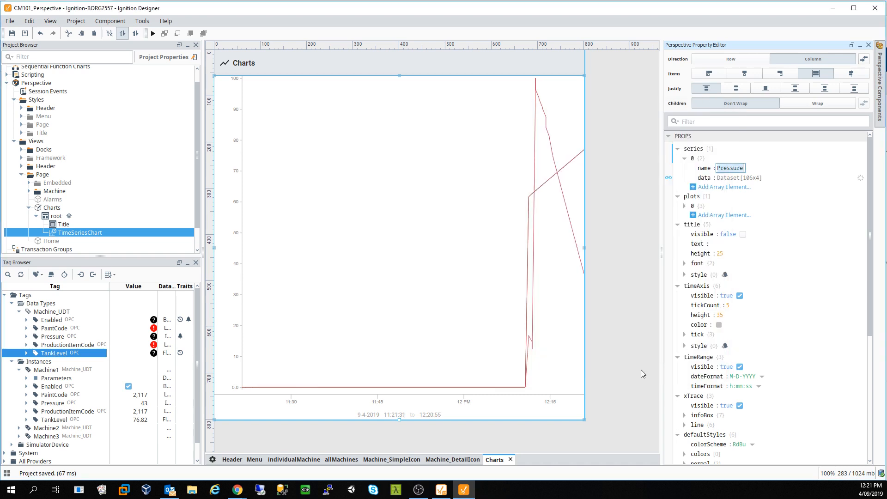
- Save the project and switch to the Perspective client in Chrome
{"action": "left_click", "coordinate": [12, 34]}
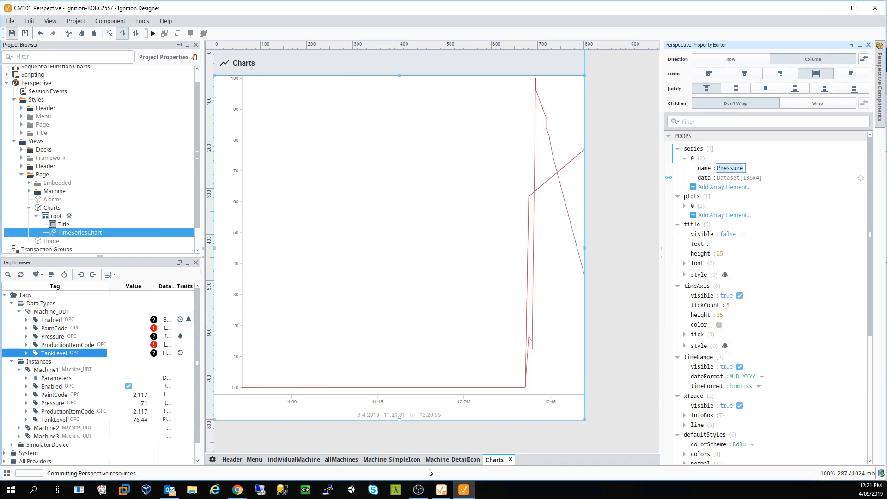
{"action": "mouse_move", "coordinate": [249, 494]}
{"action": "left_click", "coordinate": [251, 448]}
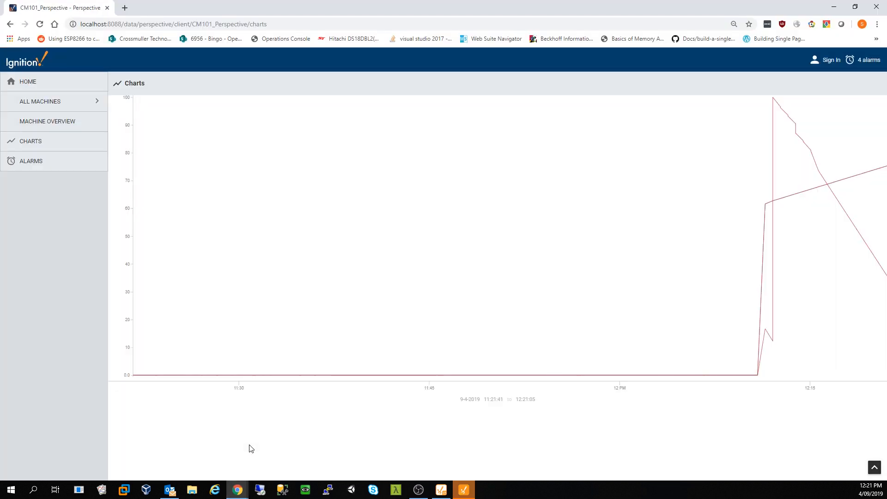
- Read the M1, M2 and M3 tank level values on the chart, then Alt+Tab back to Designer
{"action": "mouse_move", "coordinate": [685, 272]}
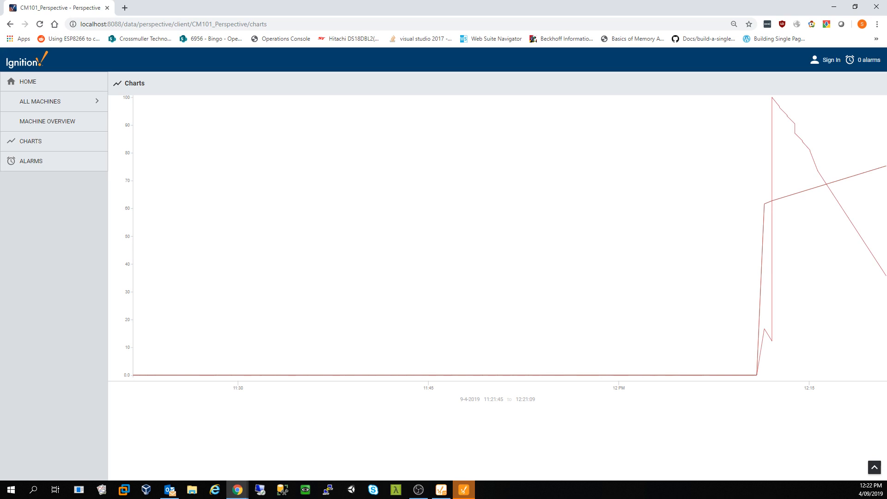
{"action": "key", "text": "alt+Tab"}
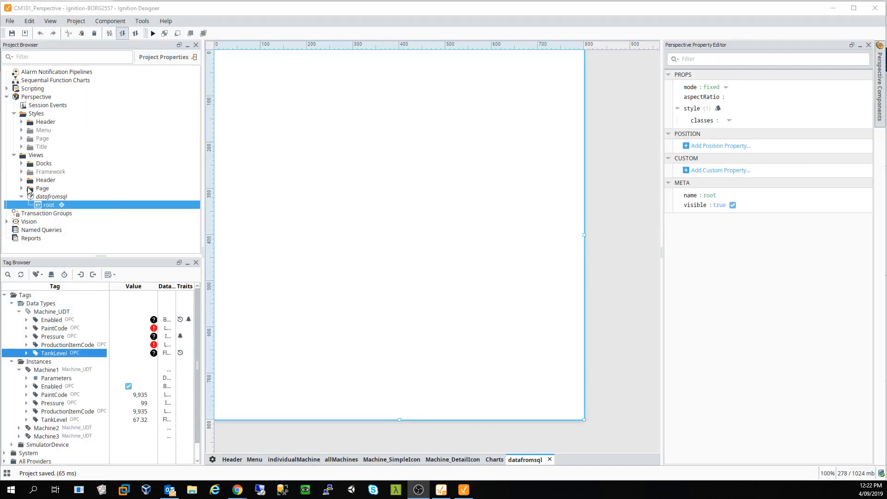
- Save the project, check in Page Configuration that /datafromsql maps to the datafromsql view, and return to its canvas
{"action": "left_click", "coordinate": [22, 196]}
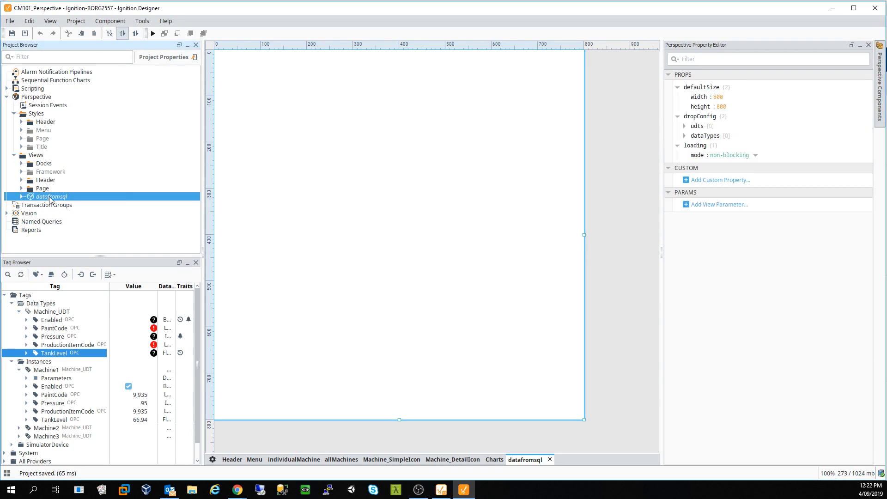
{"action": "left_click", "coordinate": [12, 34]}
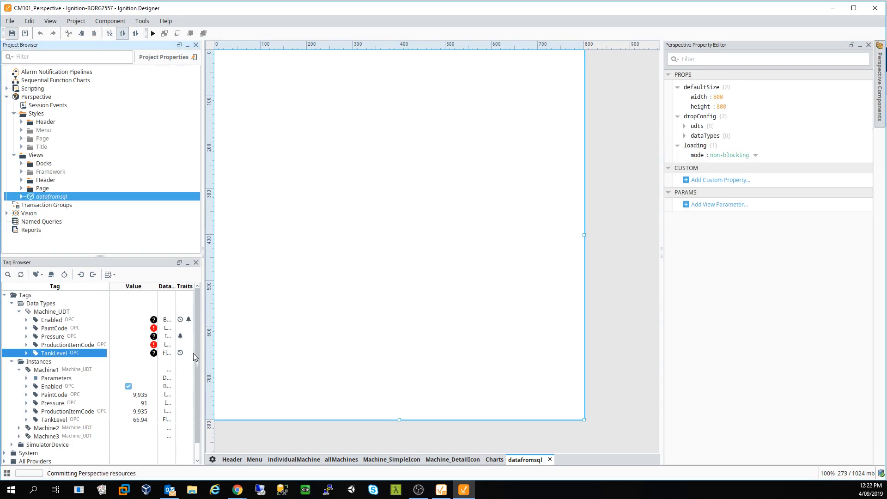
{"action": "left_click", "coordinate": [212, 460]}
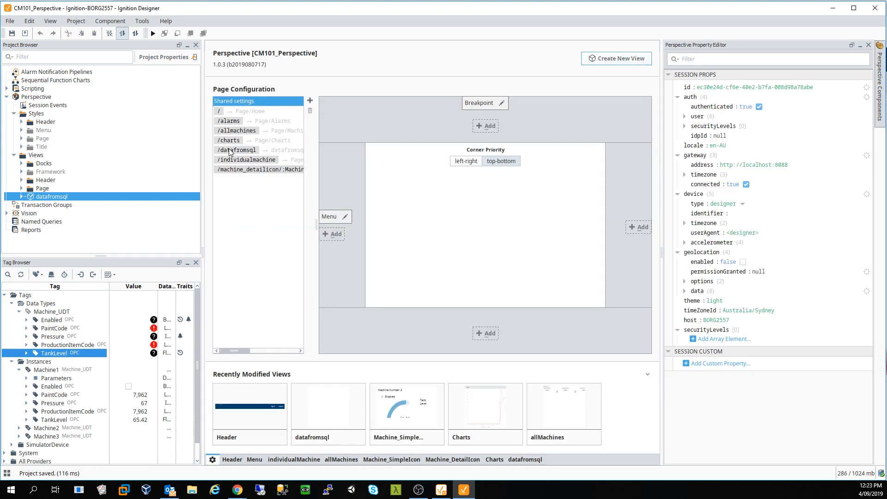
{"action": "left_click", "coordinate": [229, 151]}
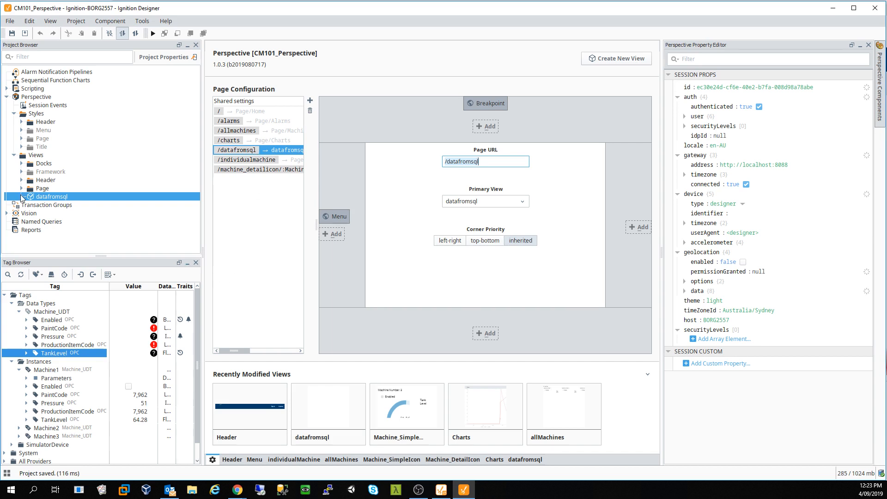
{"action": "left_click", "coordinate": [22, 198]}
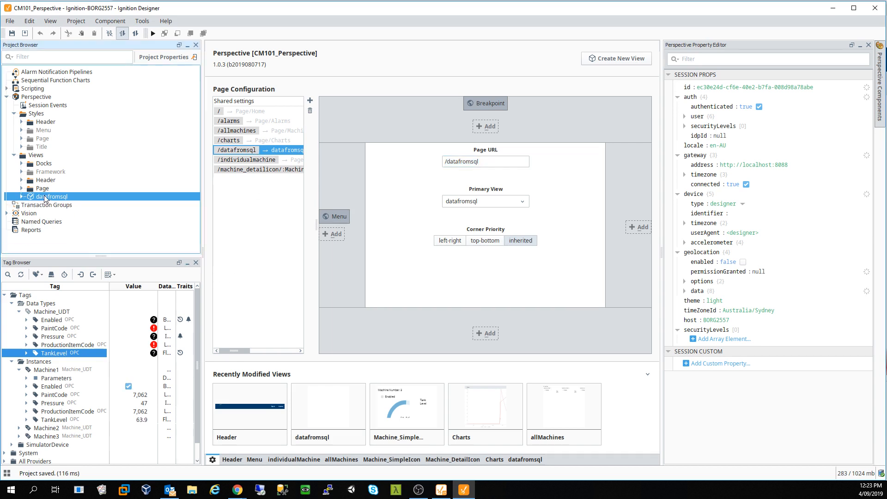
{"action": "left_click", "coordinate": [528, 460]}
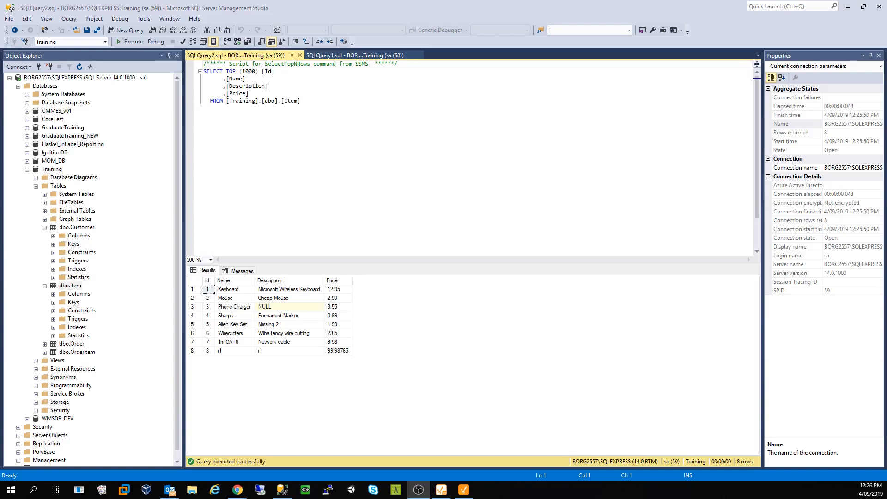
- Select the Training database and its dbo.Item table in Object Explorer, then move the SSMS window aside
{"action": "left_click", "coordinate": [55, 171]}
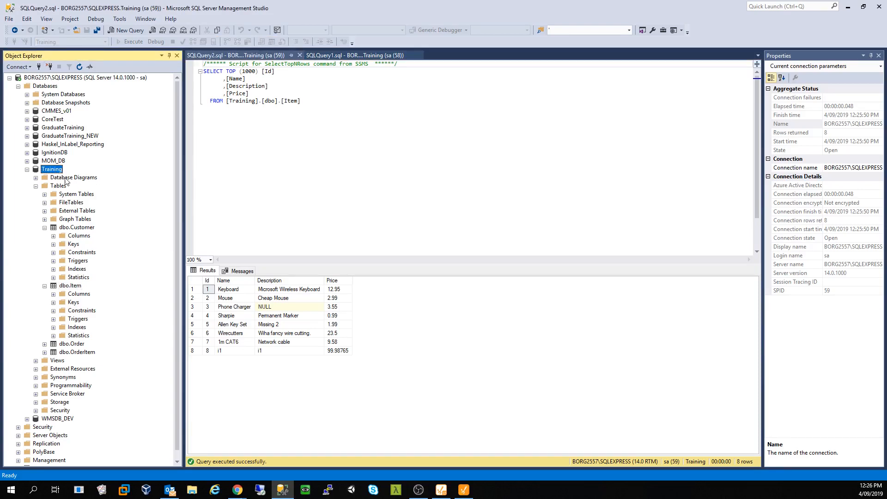
{"action": "left_click", "coordinate": [68, 288]}
{"action": "left_click_drag", "start_coordinate": [696, 1], "coordinate": [0, 69]}
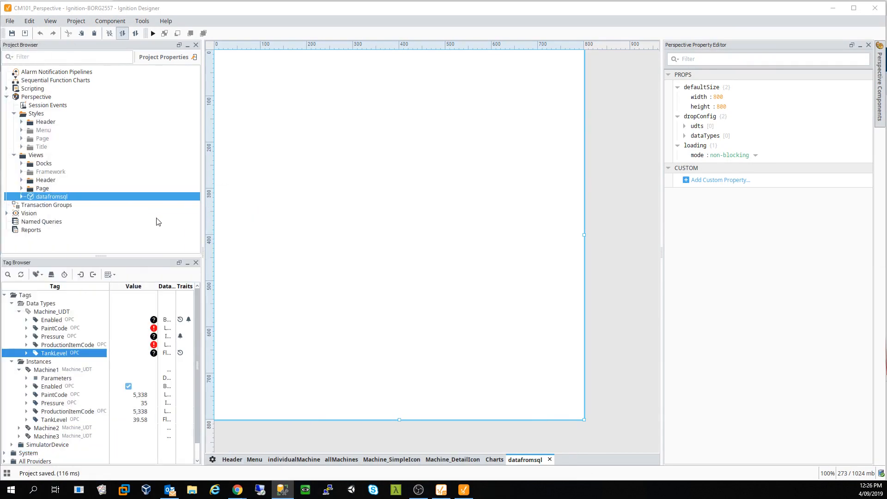
- Drag a Label from the Perspective components palette onto the top-left of the datafromsql view
{"action": "left_click", "coordinate": [530, 200]}
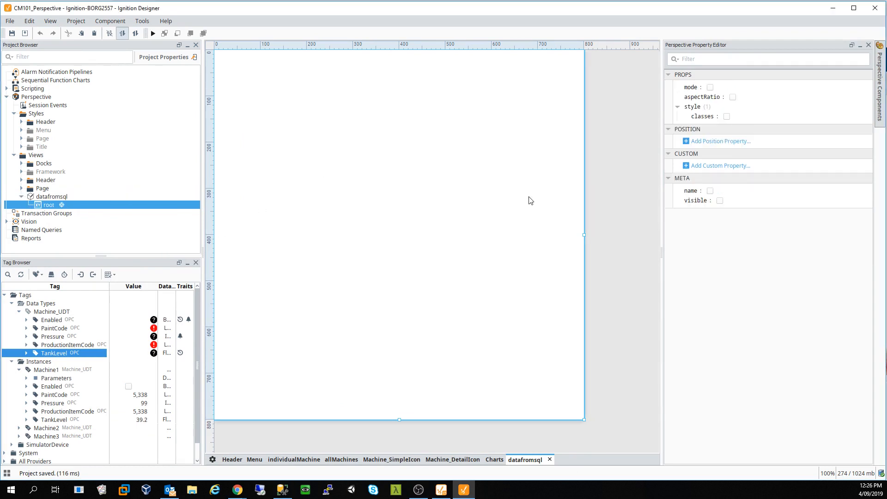
{"action": "left_click", "coordinate": [882, 99]}
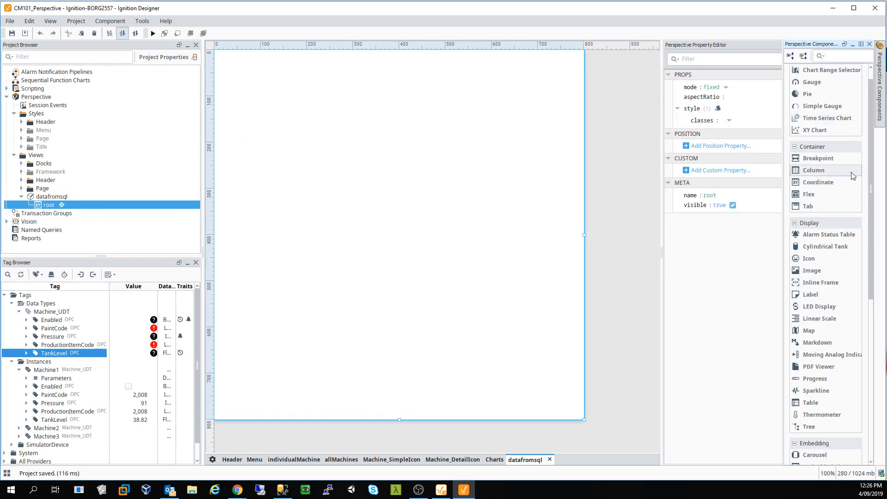
{"action": "scroll", "coordinate": [844, 211], "scroll_direction": "down", "scroll_amount": 5}
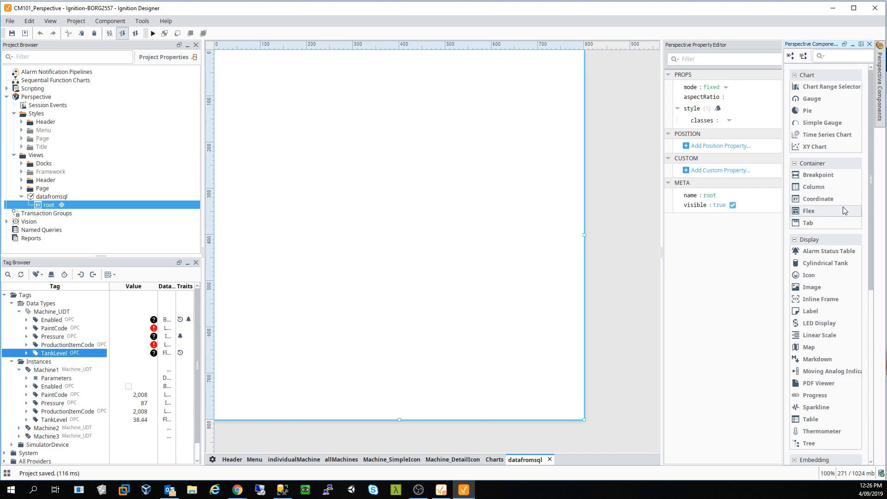
{"action": "scroll", "coordinate": [844, 210], "scroll_direction": "down", "scroll_amount": 2}
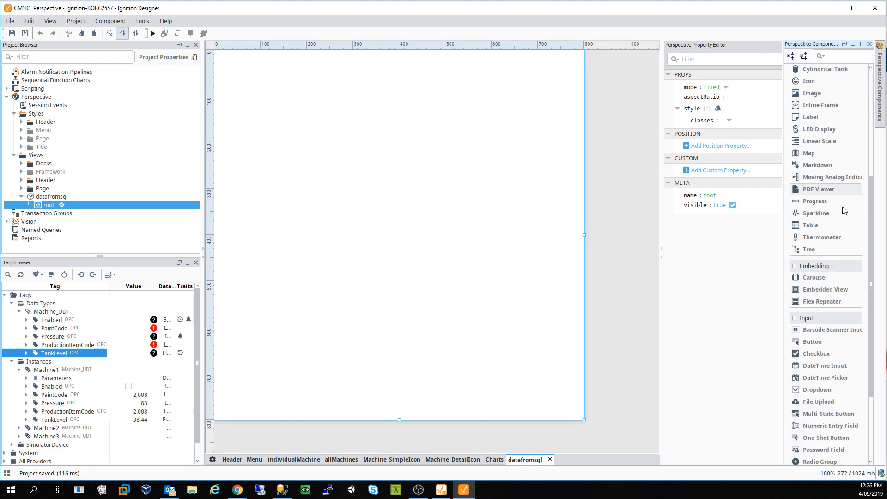
{"action": "scroll", "coordinate": [844, 211], "scroll_direction": "down", "scroll_amount": 4}
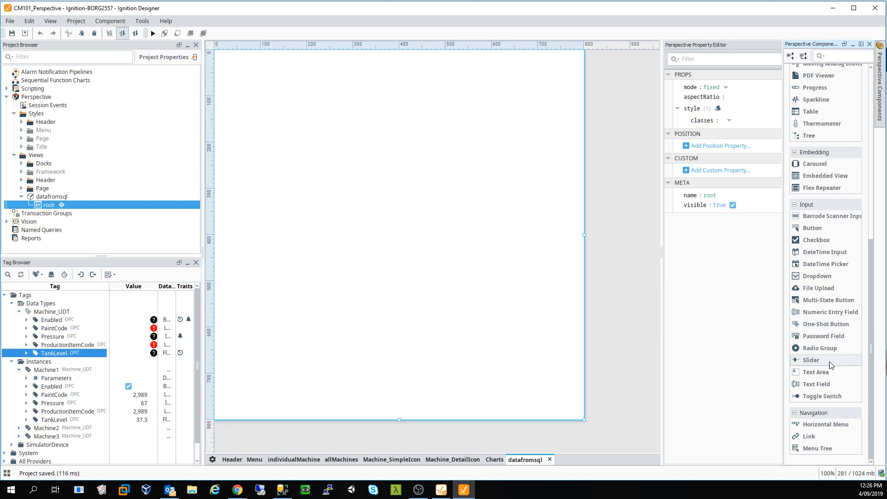
{"action": "scroll", "coordinate": [824, 210], "scroll_direction": "up", "scroll_amount": 1}
{"action": "scroll", "coordinate": [825, 205], "scroll_direction": "up", "scroll_amount": 5}
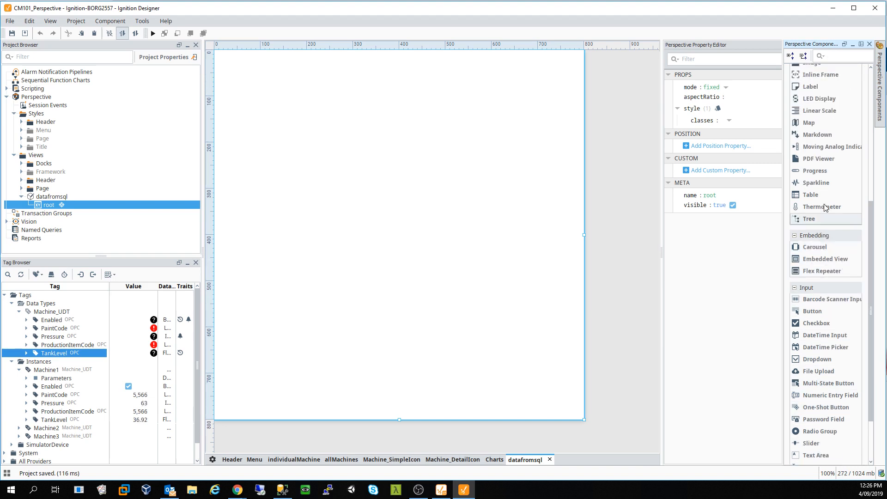
{"action": "scroll", "coordinate": [826, 208], "scroll_direction": "up", "scroll_amount": 4}
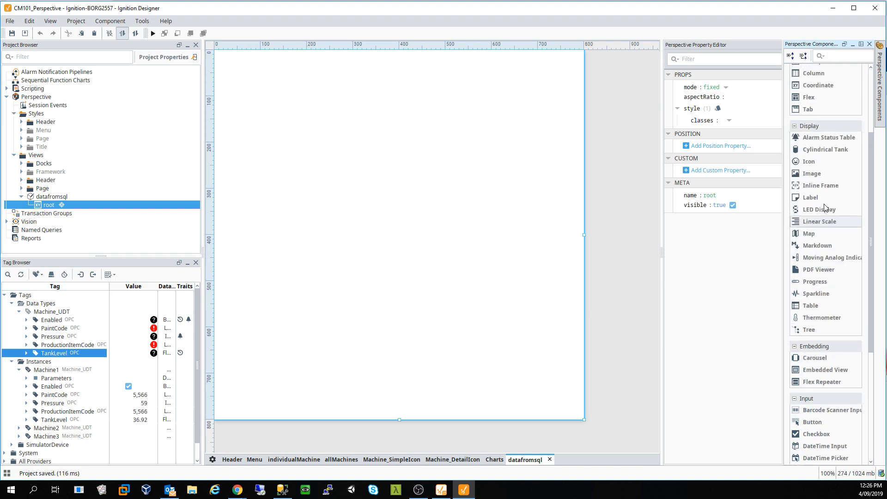
{"action": "scroll", "coordinate": [824, 204], "scroll_direction": "up", "scroll_amount": 2}
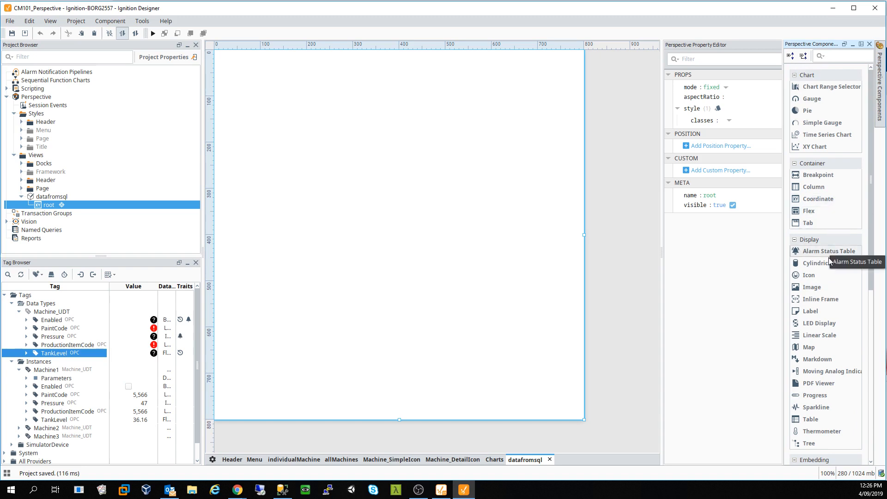
{"action": "left_click_drag", "start_coordinate": [608, 283], "coordinate": [409, 91]}
- Select the new Label and start a binding on its props.text
{"action": "left_click", "coordinate": [402, 144]}
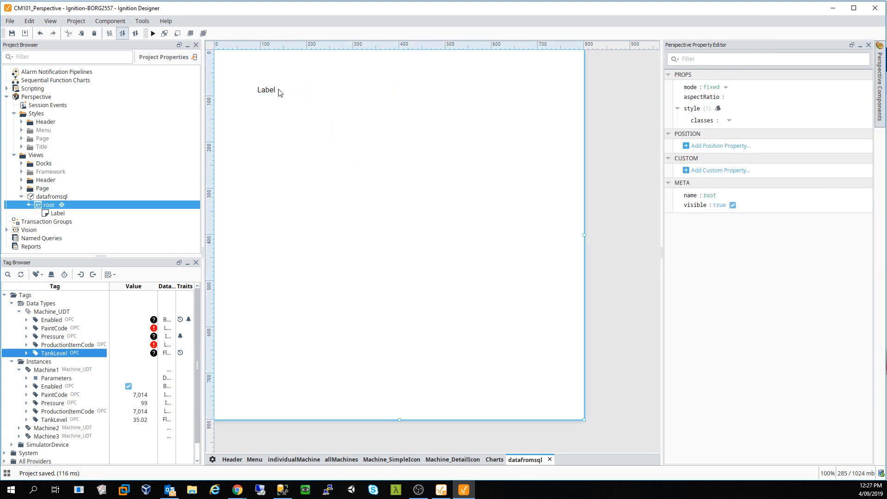
{"action": "left_click", "coordinate": [275, 90]}
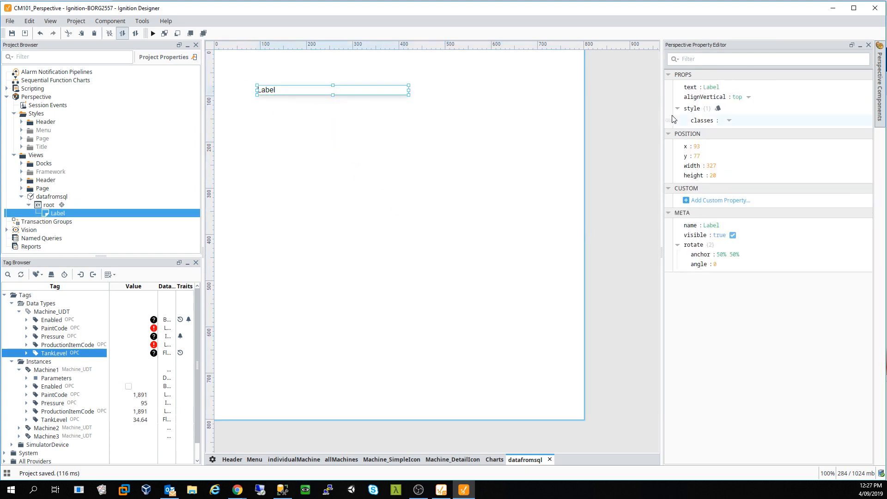
{"action": "left_click", "coordinate": [670, 87]}
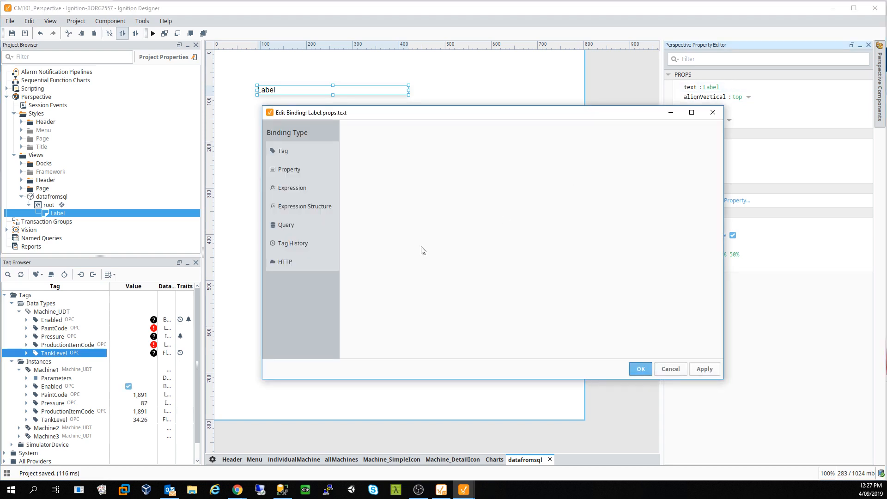
- Apply a Query binding to the Label's text with an empty path and auto return format
{"action": "left_click", "coordinate": [316, 228]}
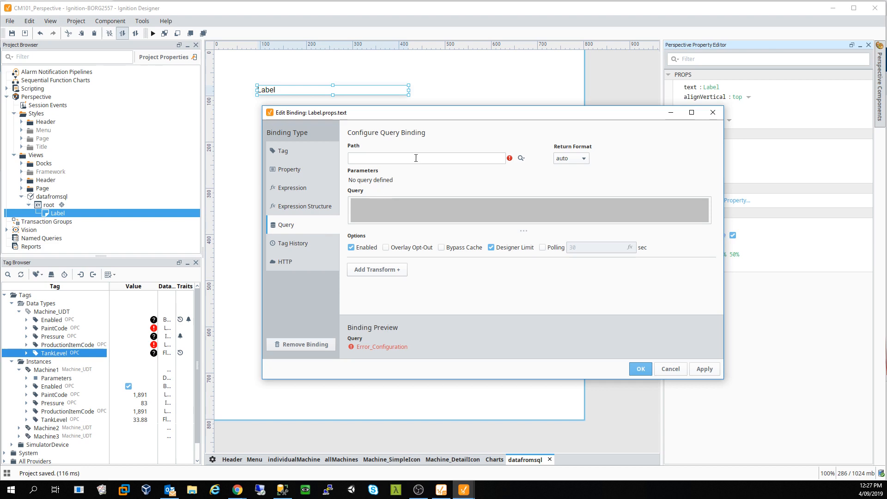
{"action": "left_click", "coordinate": [434, 159]}
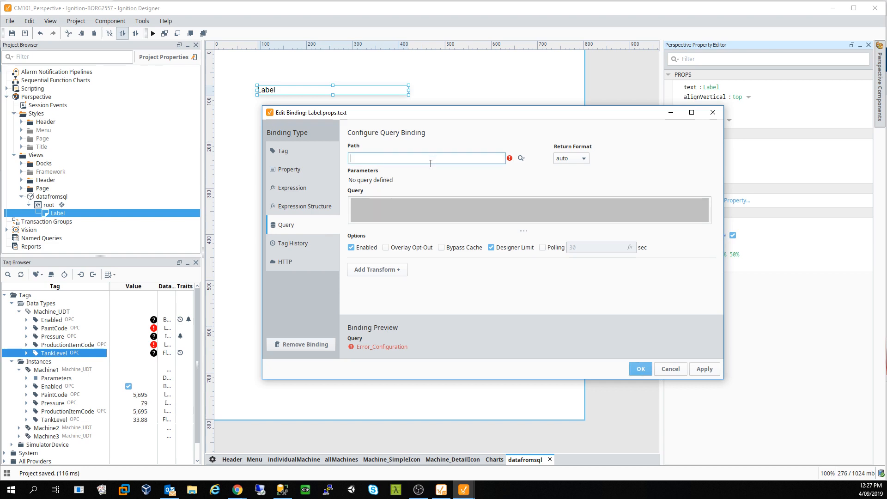
{"action": "left_click", "coordinate": [522, 158]}
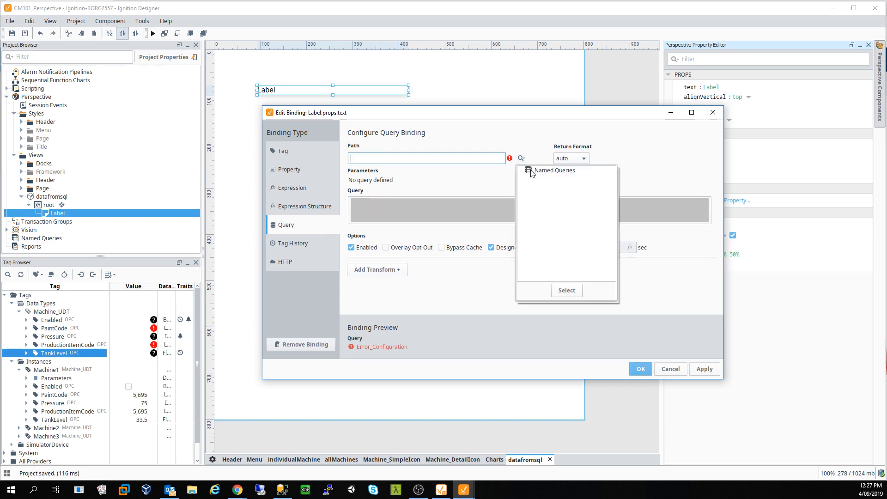
{"action": "left_click", "coordinate": [472, 163]}
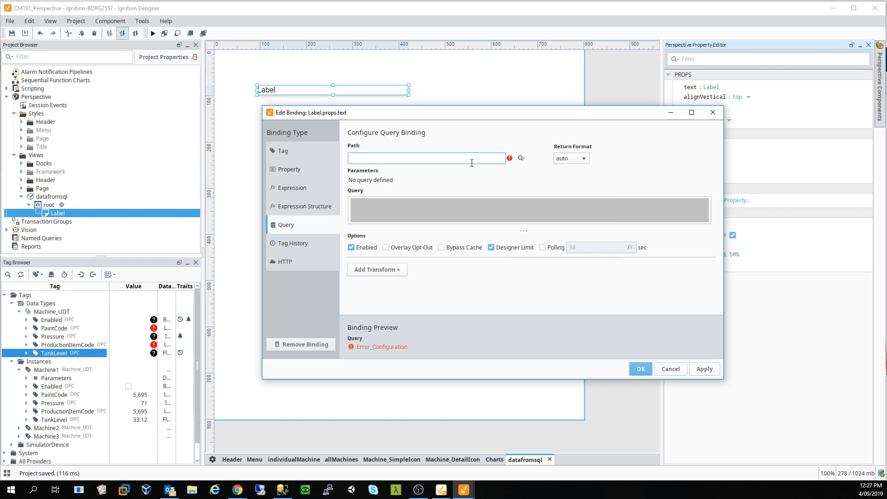
{"action": "left_click", "coordinate": [584, 158]}
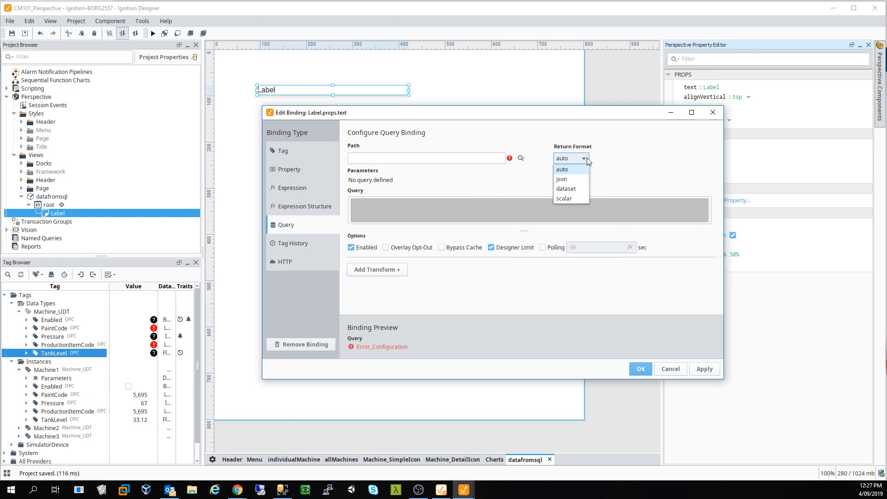
{"action": "left_click", "coordinate": [568, 169]}
{"action": "left_click", "coordinate": [448, 157]}
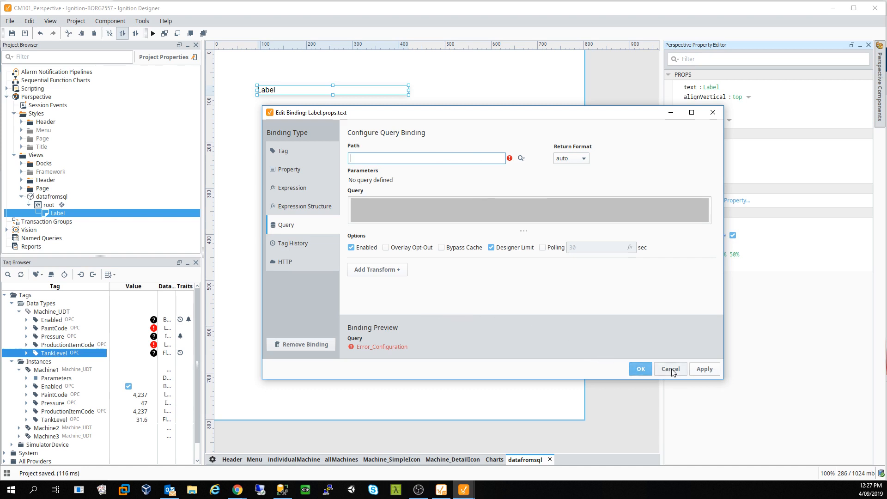
{"action": "left_click", "coordinate": [705, 369]}
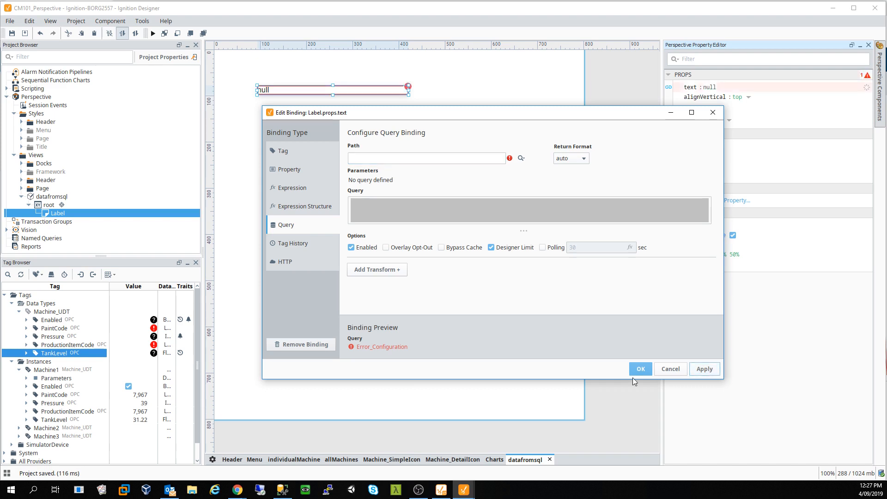
{"action": "left_click", "coordinate": [640, 369]}
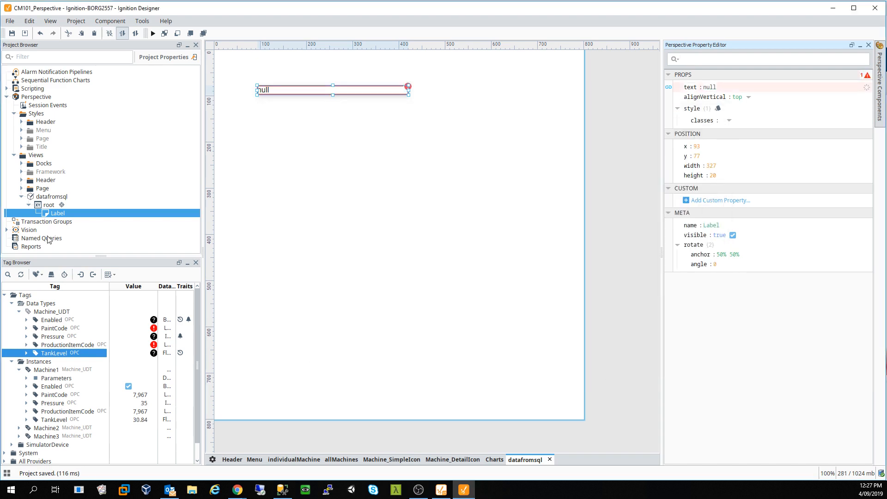
{"action": "left_click", "coordinate": [49, 239]}
- Add a new query under Named Queries, rename it from Query to GetItems, and view its Authoring area
{"action": "right_click", "coordinate": [34, 207]}
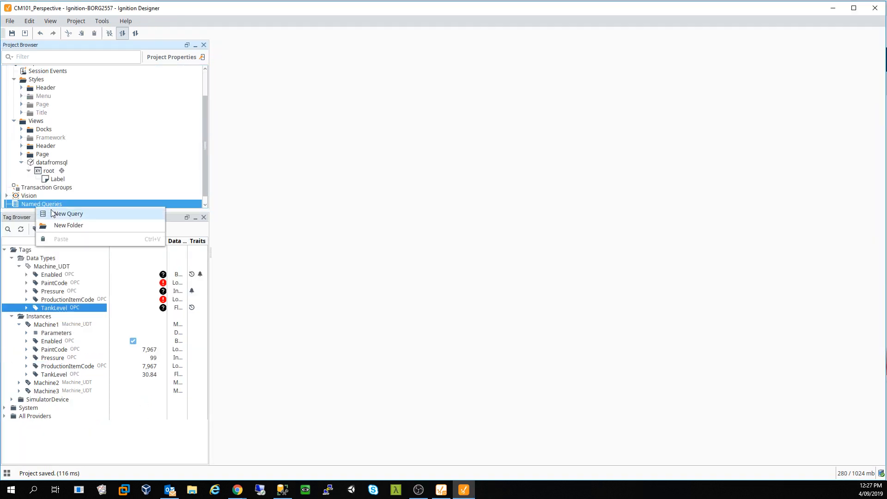
{"action": "left_click", "coordinate": [77, 218]}
{"action": "left_click", "coordinate": [397, 245]}
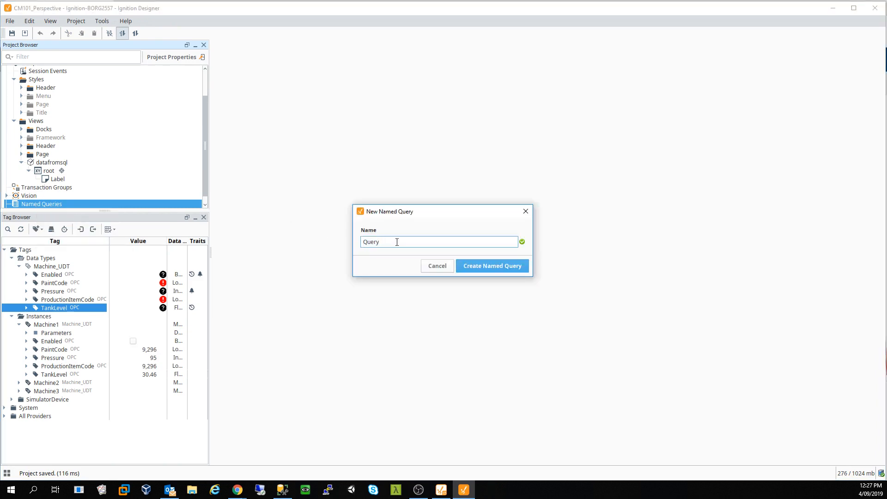
{"action": "left_click_drag", "start_coordinate": [397, 242], "coordinate": [358, 239]}
{"action": "type", "text": "GetItems"}
{"action": "key", "text": "Return"}
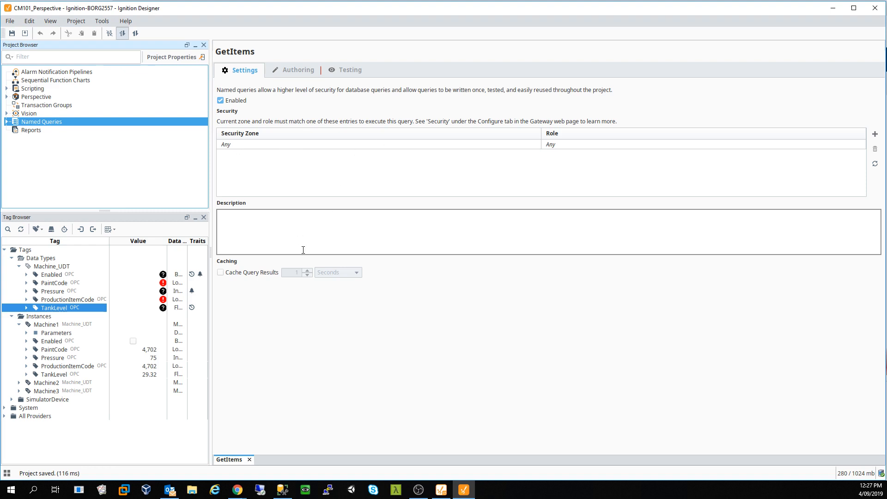
{"action": "left_click", "coordinate": [301, 71]}
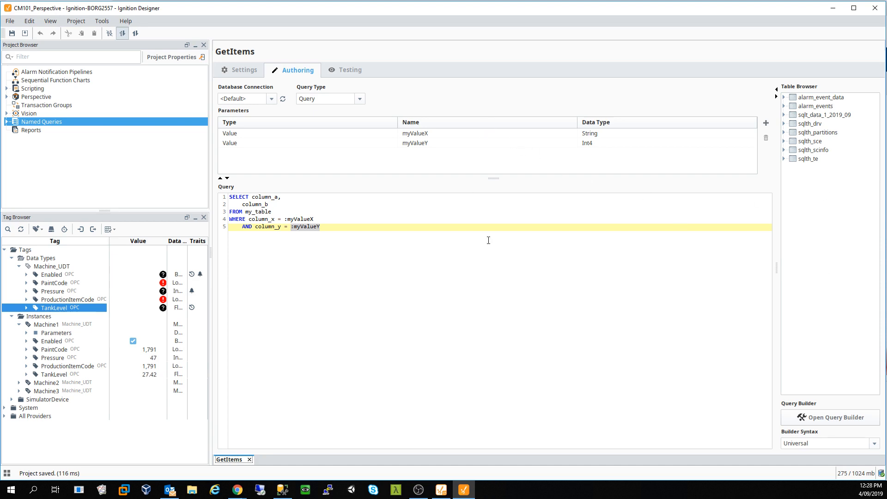
- Choose Ignition_803 as GetItems' database connection, keeping Query Type set to Query
{"action": "left_click", "coordinate": [272, 99]}
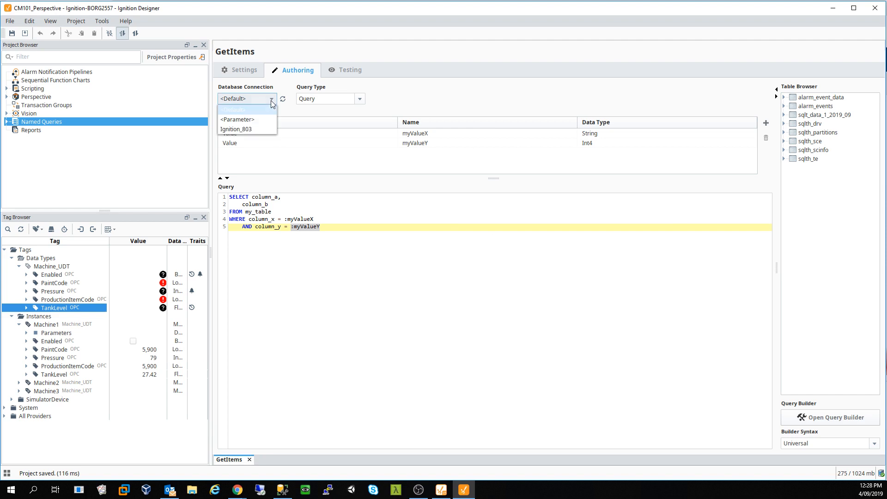
{"action": "left_click", "coordinate": [246, 130]}
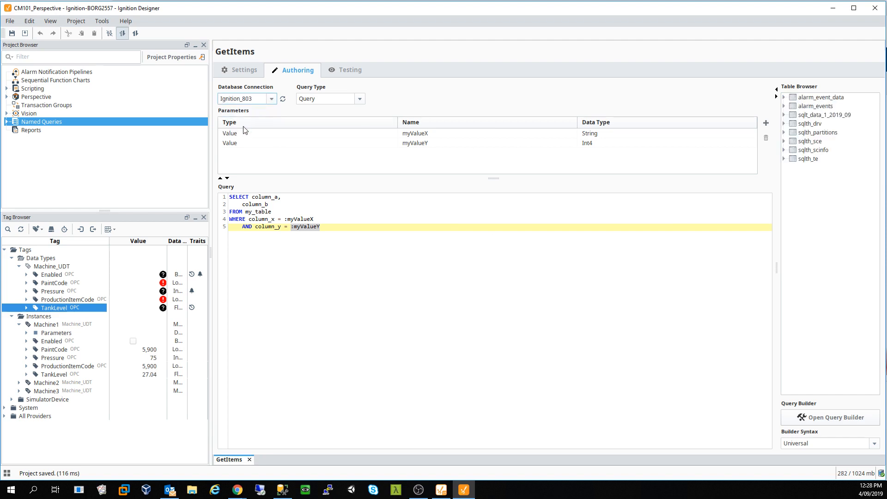
{"action": "left_click", "coordinate": [318, 99]}
{"action": "left_click", "coordinate": [317, 100]}
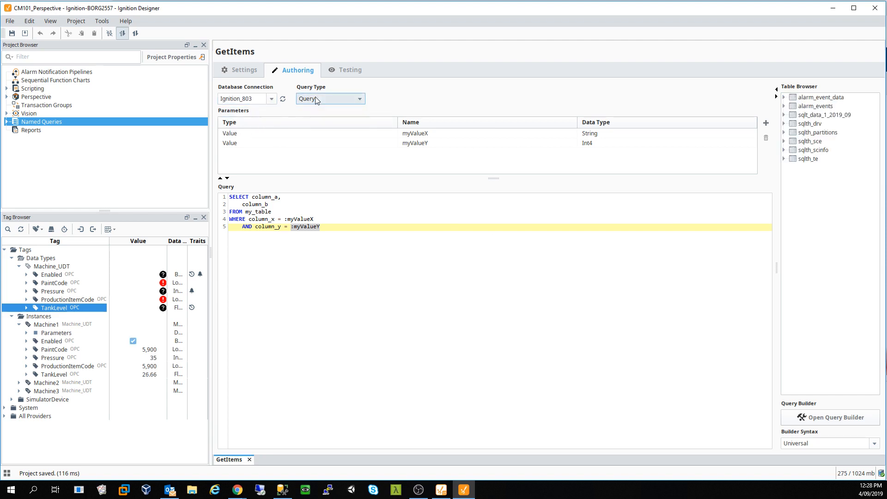
{"action": "left_click", "coordinate": [271, 98]}
{"action": "left_click", "coordinate": [275, 101]}
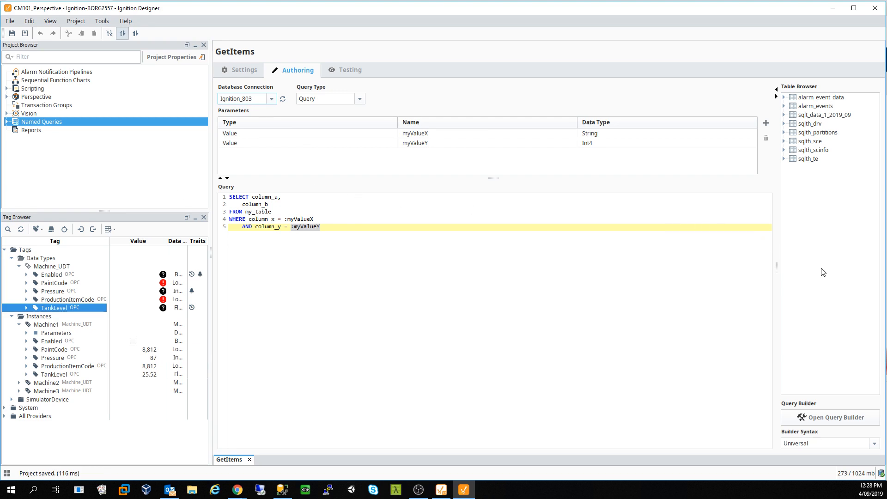
{"action": "left_click", "coordinate": [828, 221]}
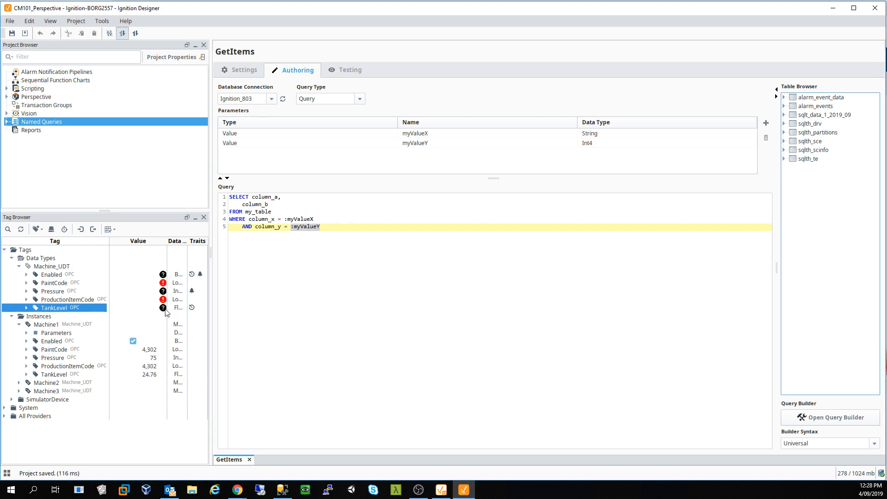
{"action": "left_click", "coordinate": [358, 243]}
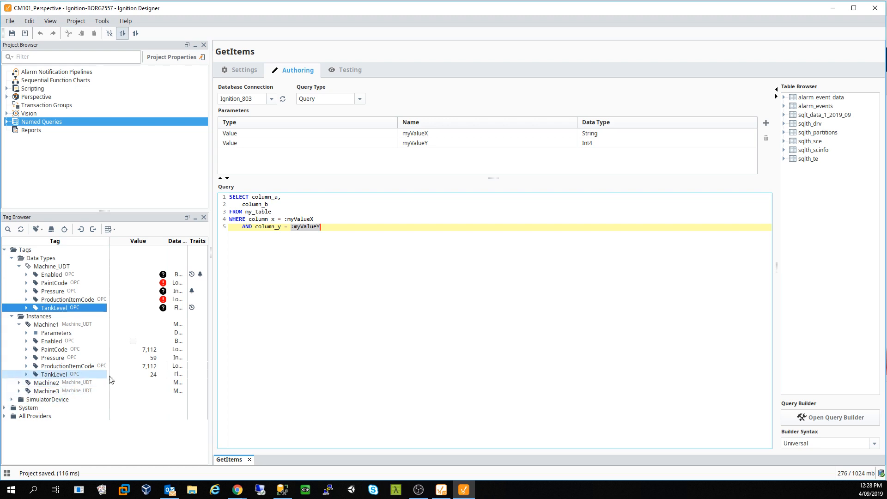
{"action": "mouse_move", "coordinate": [238, 494]}
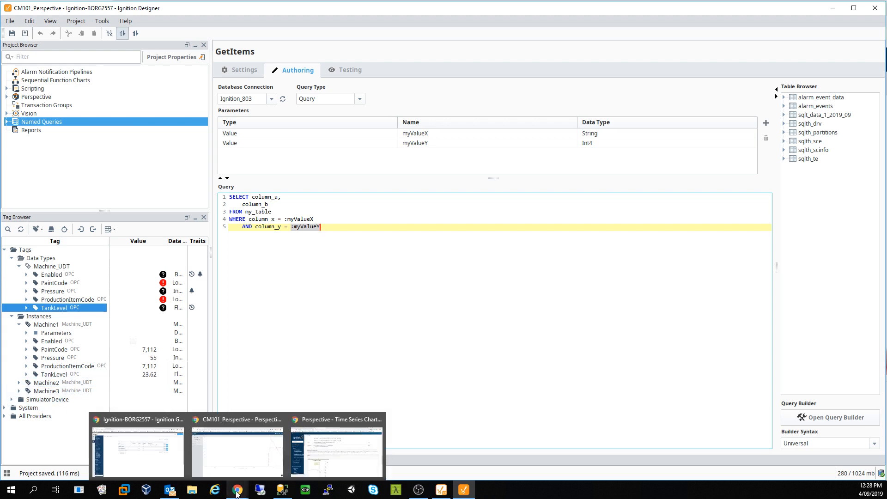
- In a new browser tab, go to the Gateway's Config > Databases > Connections page listing Ignition_803
{"action": "left_click", "coordinate": [238, 464]}
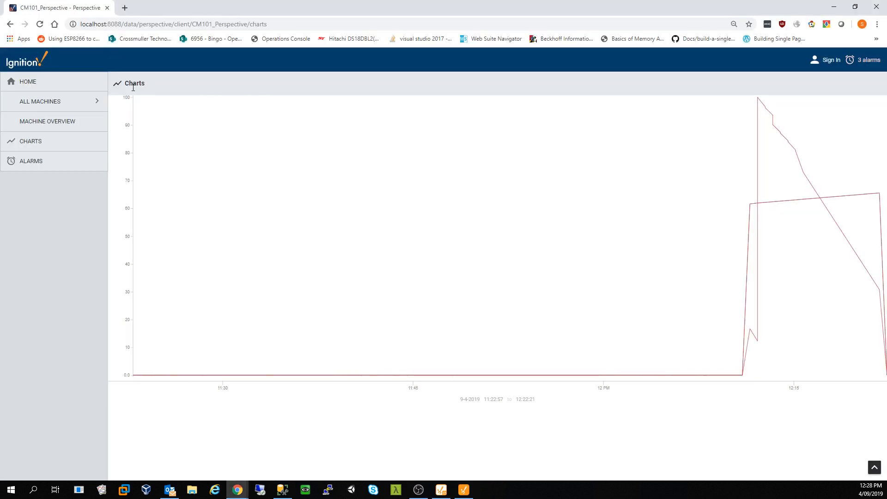
{"action": "left_click", "coordinate": [125, 7]}
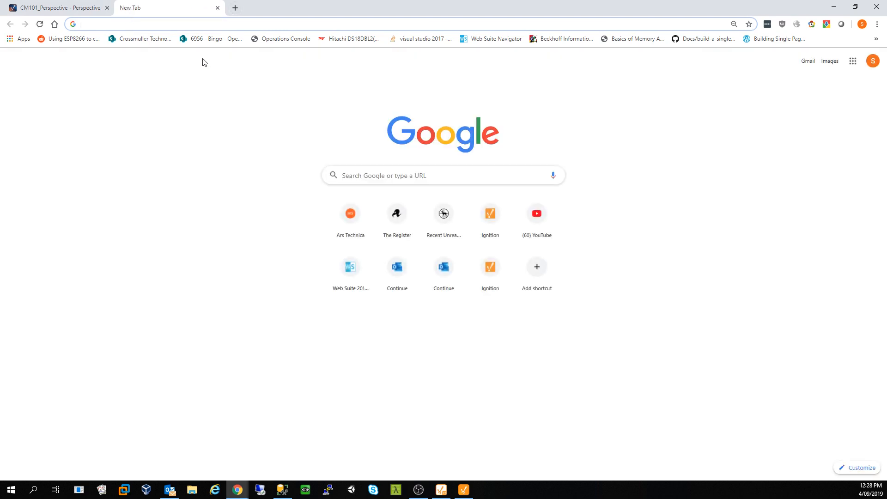
{"action": "type", "text": "lo"}
{"action": "left_click", "coordinate": [215, 44]}
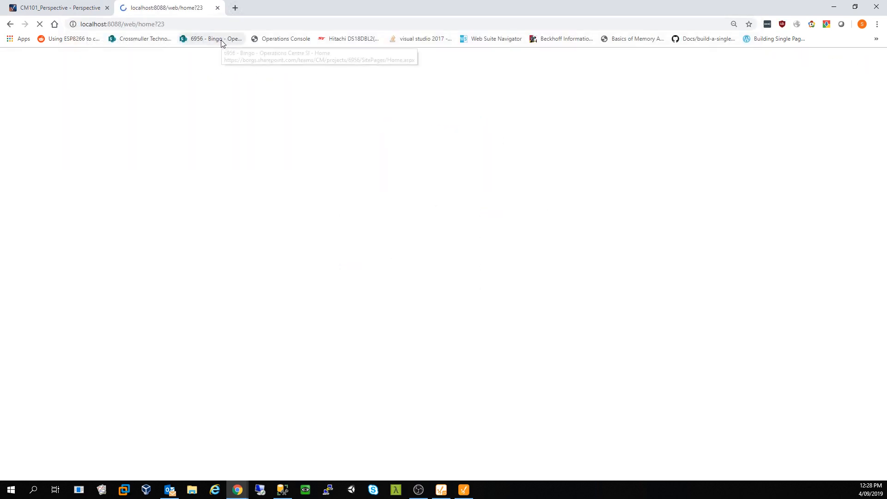
{"action": "left_click", "coordinate": [14, 138]}
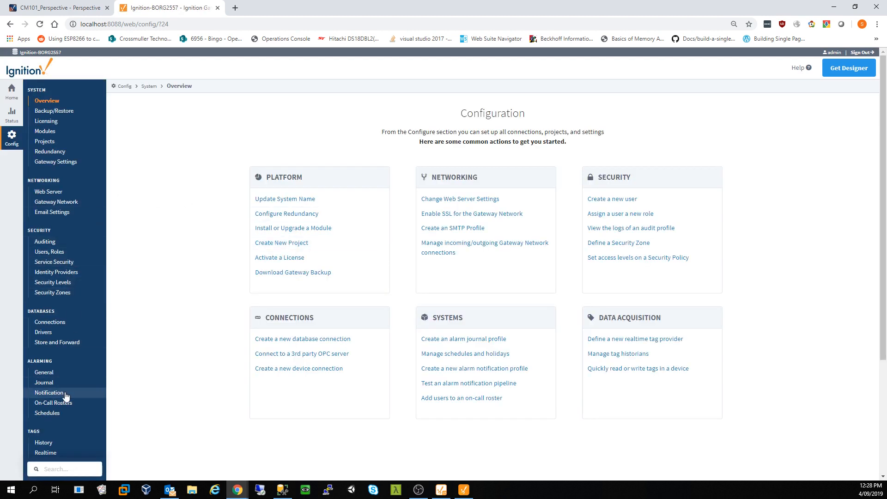
{"action": "scroll", "coordinate": [65, 397], "scroll_direction": "down", "scroll_amount": 2}
{"action": "left_click", "coordinate": [51, 230]}
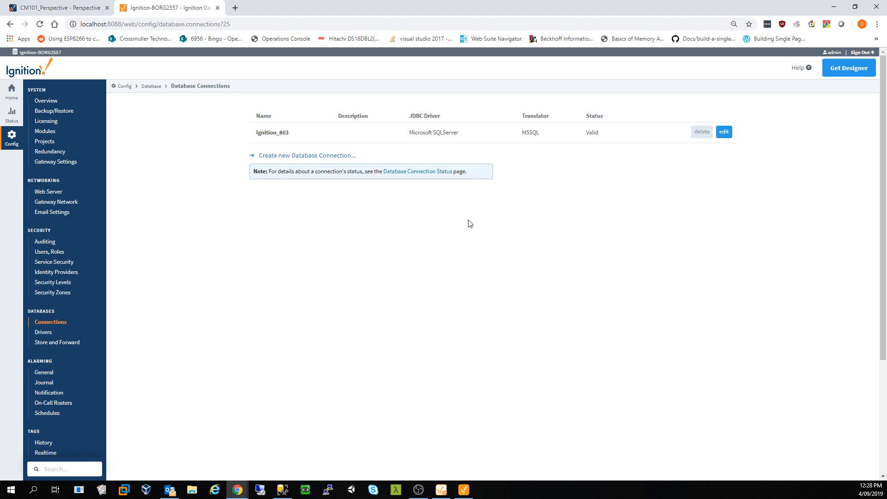
- Start a new Microsoft SQLServer connection with connect URL localhost\SQLEXPRESS
{"action": "left_click", "coordinate": [313, 157]}
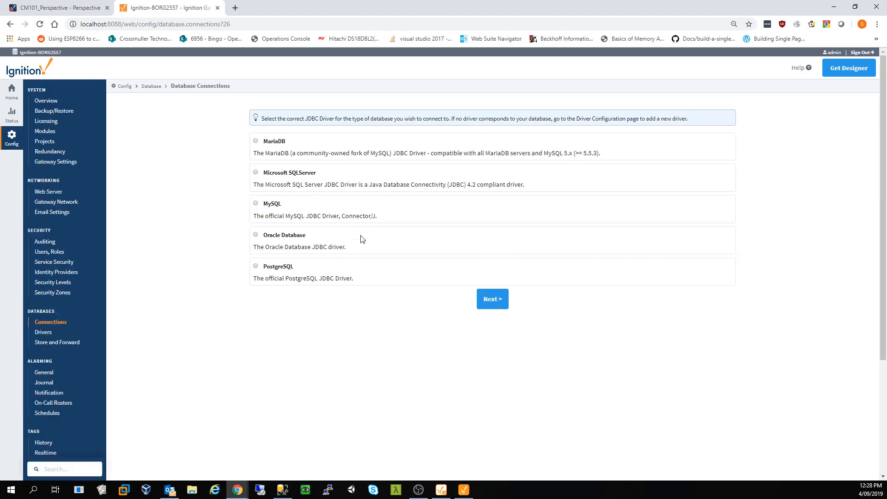
{"action": "left_click", "coordinate": [272, 179]}
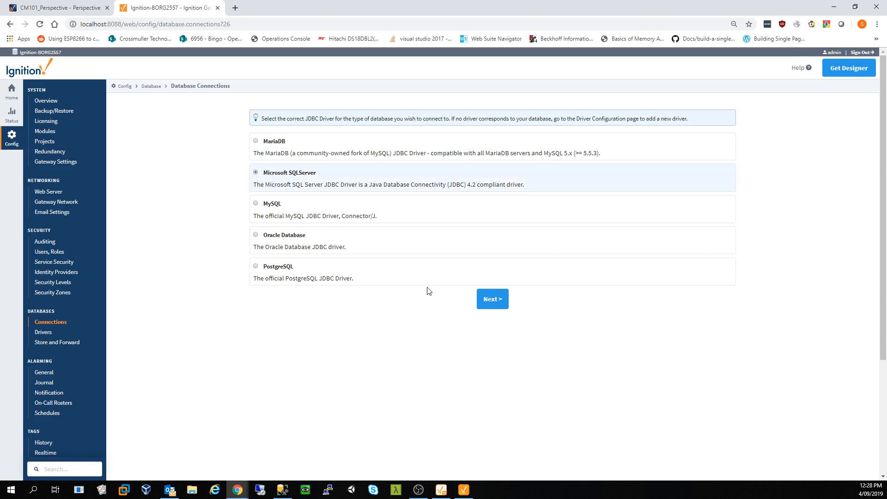
{"action": "left_click", "coordinate": [493, 300]}
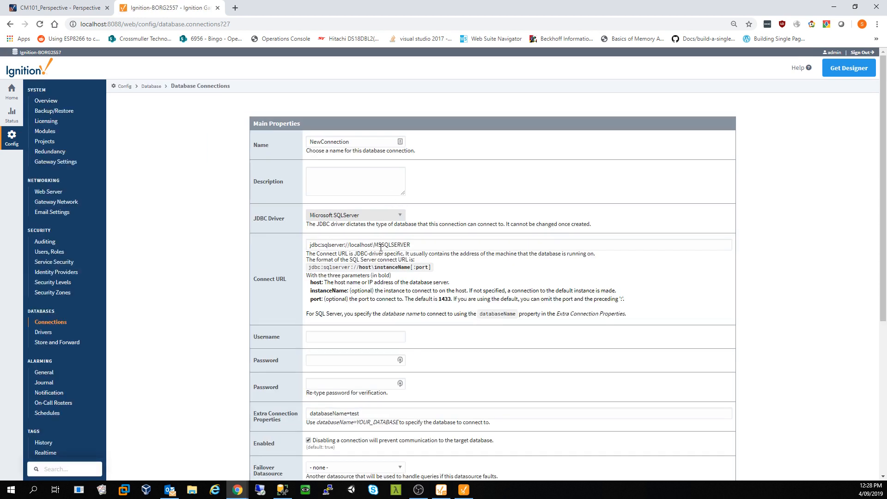
{"action": "double_click", "coordinate": [377, 245]}
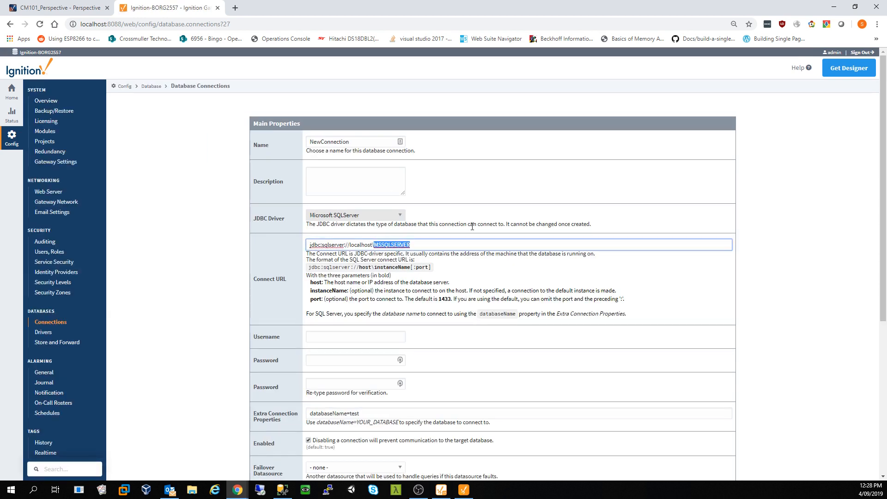
{"action": "type", "text": "SQLEX"}
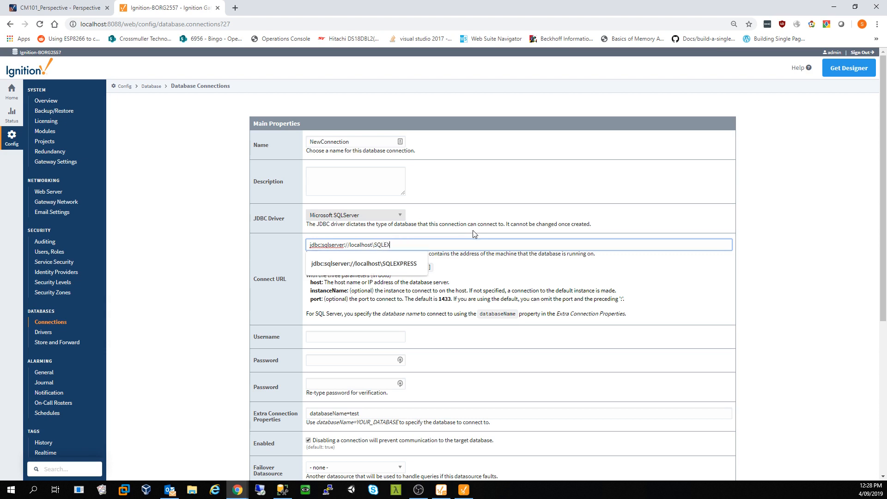
{"action": "type", "text": "PRESS"}
{"action": "left_click", "coordinate": [411, 266]}
- Enter the database username and password, set databaseName=Training, and create the connection
{"action": "left_click", "coordinate": [358, 337]}
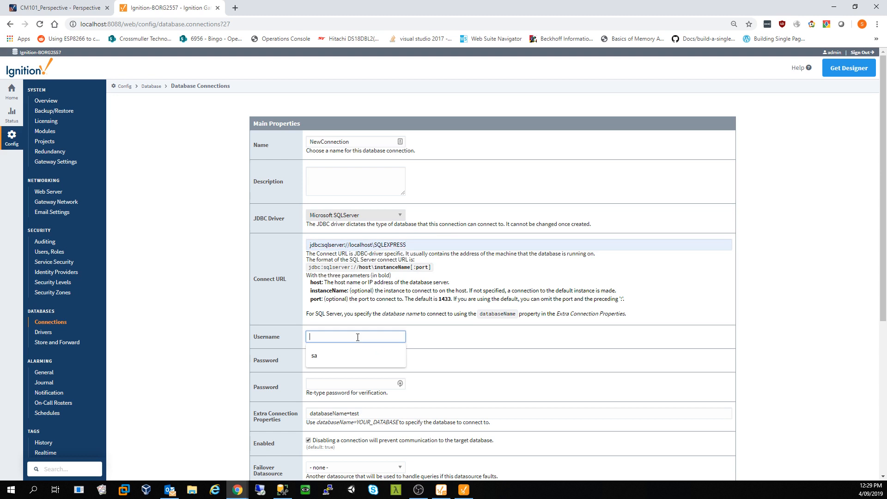
{"action": "type", "text": "sa"}
{"action": "key", "text": "BackSpace"}
{"action": "type", "text": "a"}
{"action": "key", "text": "Tab"}
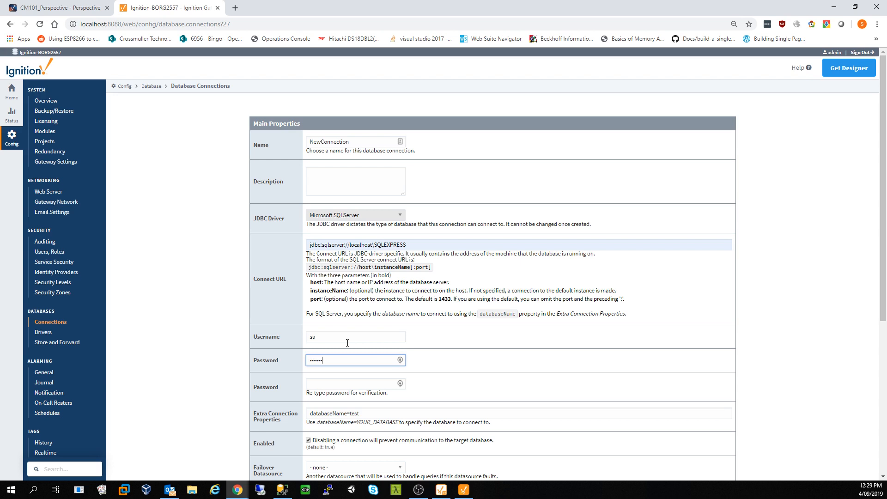
{"action": "type", "text": "1"}
{"action": "key", "text": "Tab"}
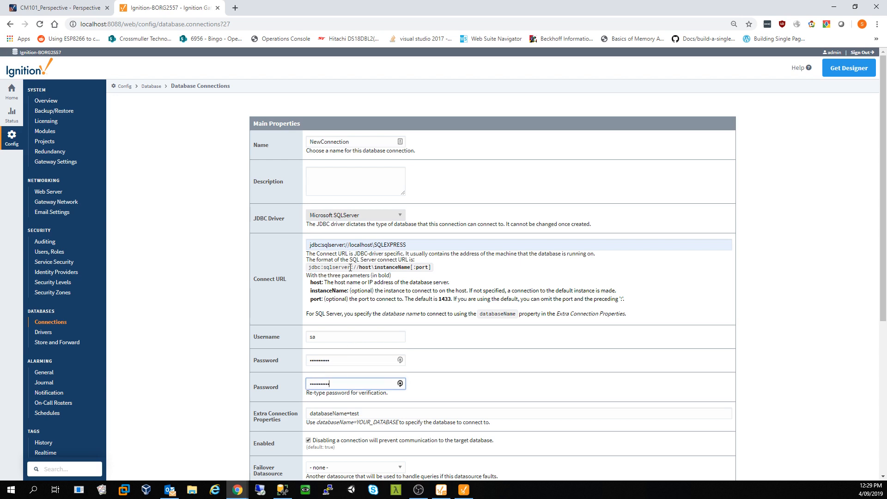
{"action": "left_click", "coordinate": [384, 412]}
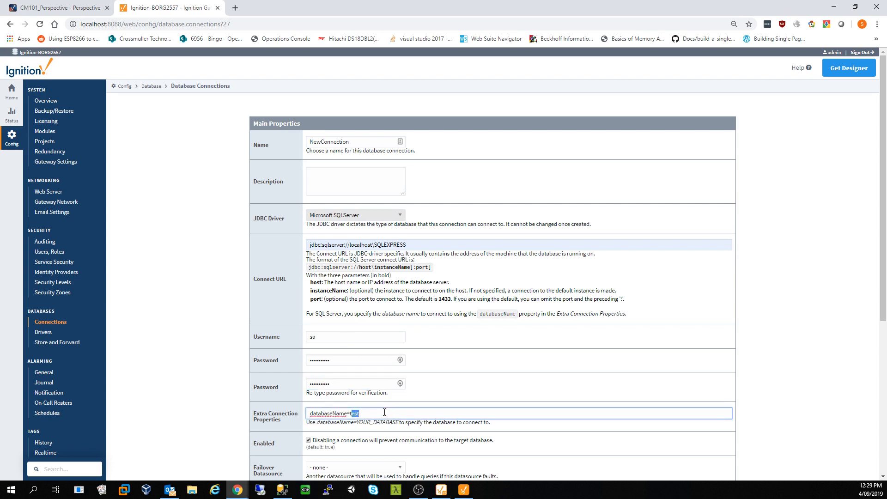
{"action": "type", "text": "Training"}
{"action": "scroll", "coordinate": [385, 412], "scroll_direction": "down", "scroll_amount": 5}
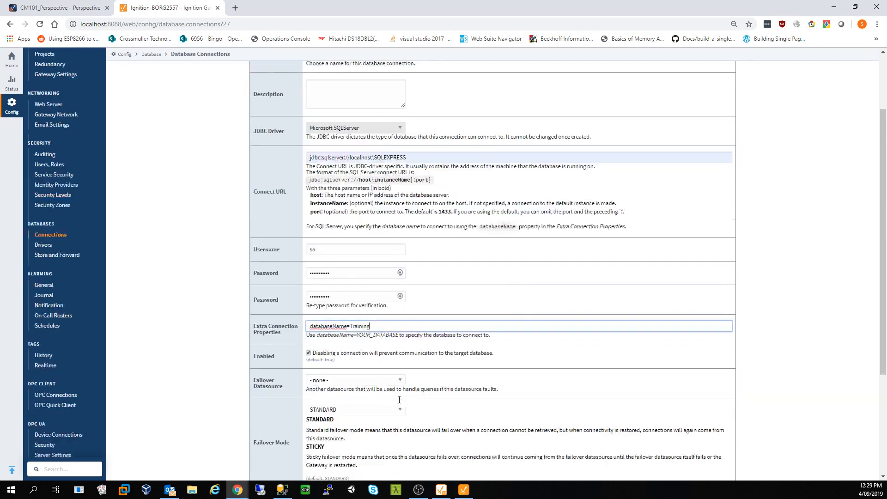
{"action": "left_click", "coordinate": [473, 442]}
{"action": "right_click", "coordinate": [473, 438]}
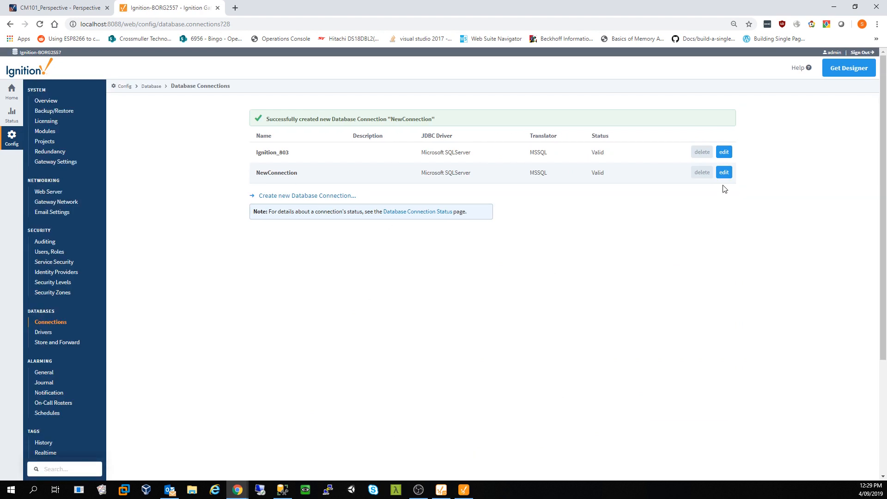
- Rename the new connection to TrainingDB, save it, and close the Gateway tab
{"action": "left_click", "coordinate": [724, 172]}
{"action": "left_click_drag", "start_coordinate": [365, 142], "coordinate": [297, 170]}
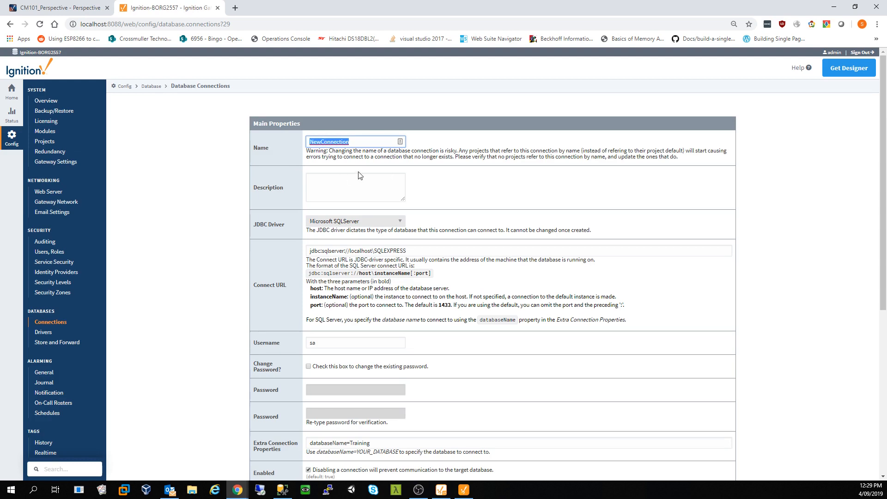
{"action": "type", "text": "TrainingDB"}
{"action": "scroll", "coordinate": [451, 176], "scroll_direction": "down", "scroll_amount": 6}
{"action": "left_click", "coordinate": [502, 440]}
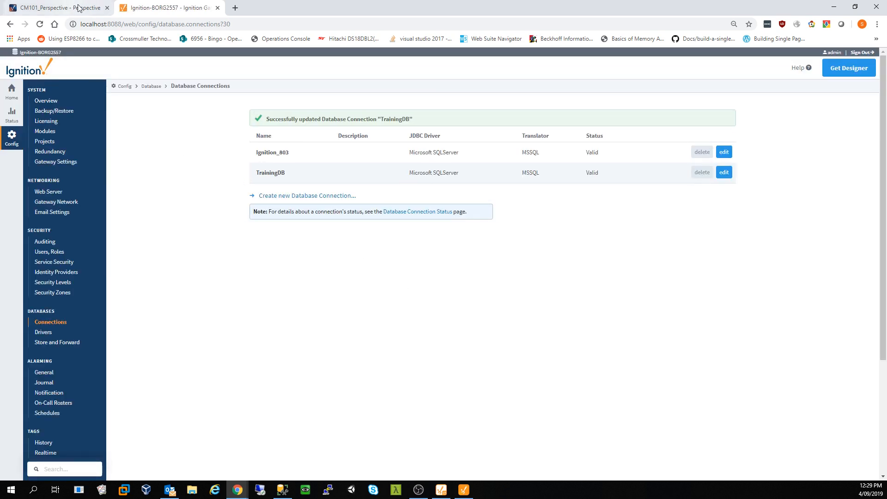
{"action": "left_click", "coordinate": [218, 8]}
- Switch GetItems' Database Connection to TrainingDB and delete the sample query text
{"action": "left_click", "coordinate": [463, 490]}
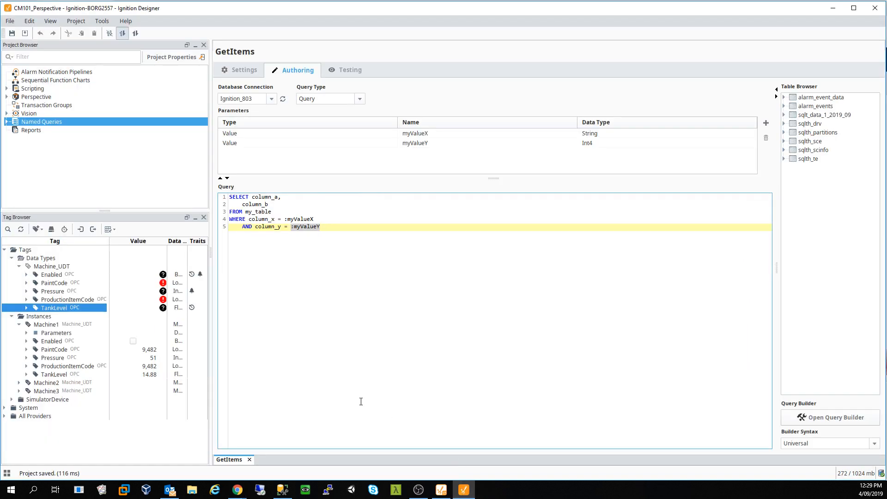
{"action": "left_click", "coordinate": [272, 99]}
{"action": "left_click", "coordinate": [244, 140]}
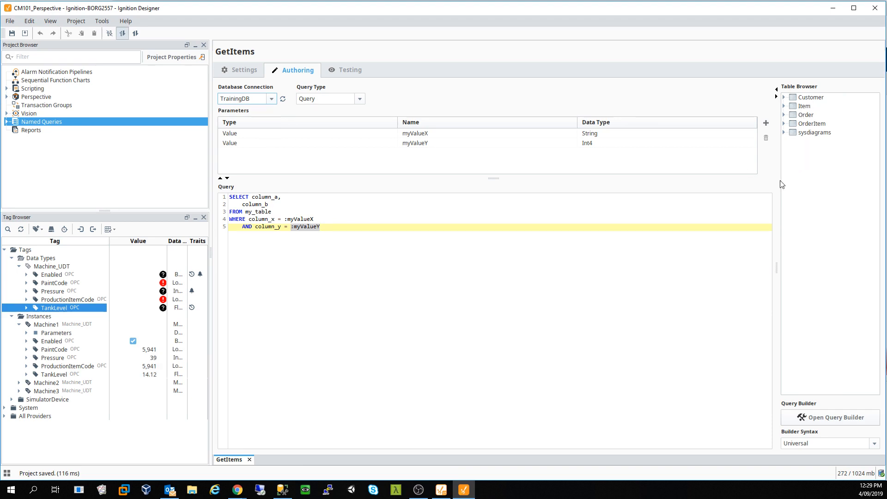
{"action": "left_click", "coordinate": [605, 259]}
{"action": "key", "text": "ctrl+a"}
{"action": "key", "text": "Delete"}
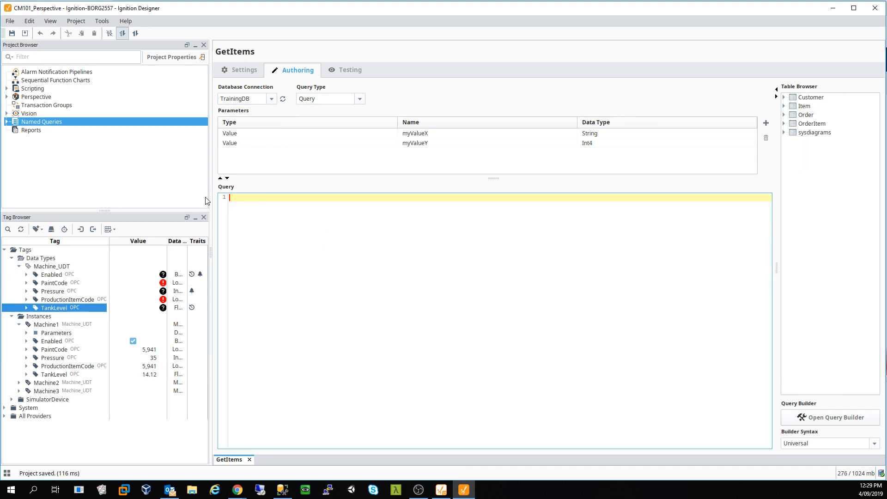
- Delete the myValueX and myValueY parameters from GetItems
{"action": "double_click", "coordinate": [259, 135]}
{"action": "left_click", "coordinate": [286, 211]}
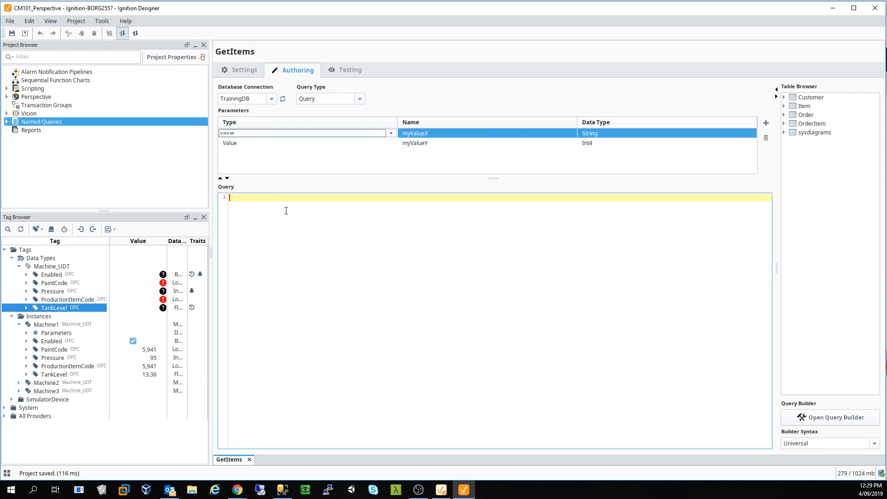
{"action": "left_click", "coordinate": [766, 137]}
{"action": "left_click", "coordinate": [767, 138]}
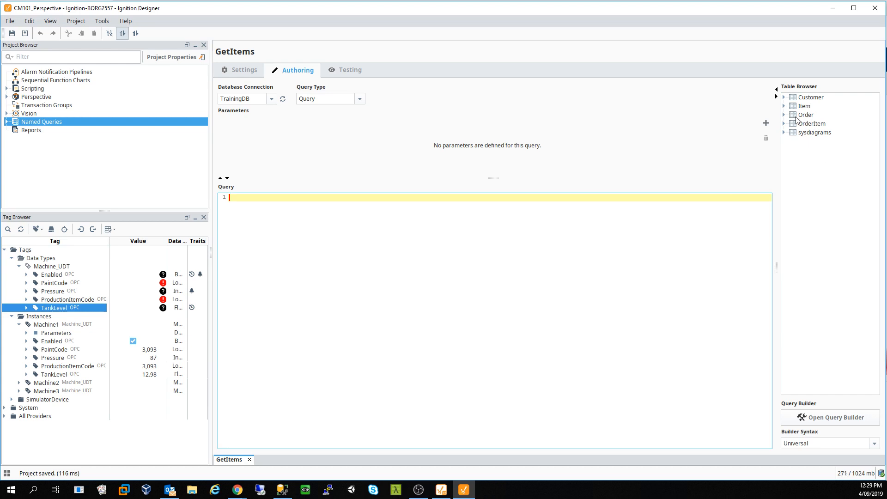
- Insert the Item table's Id column into the query, remove it again, and open the Query Builder
{"action": "left_click", "coordinate": [785, 106]}
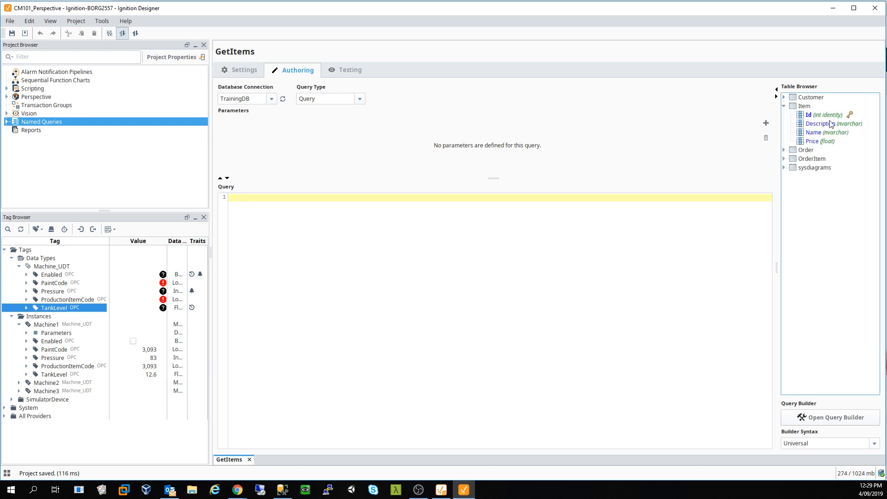
{"action": "left_click_drag", "start_coordinate": [821, 116], "coordinate": [790, 141]}
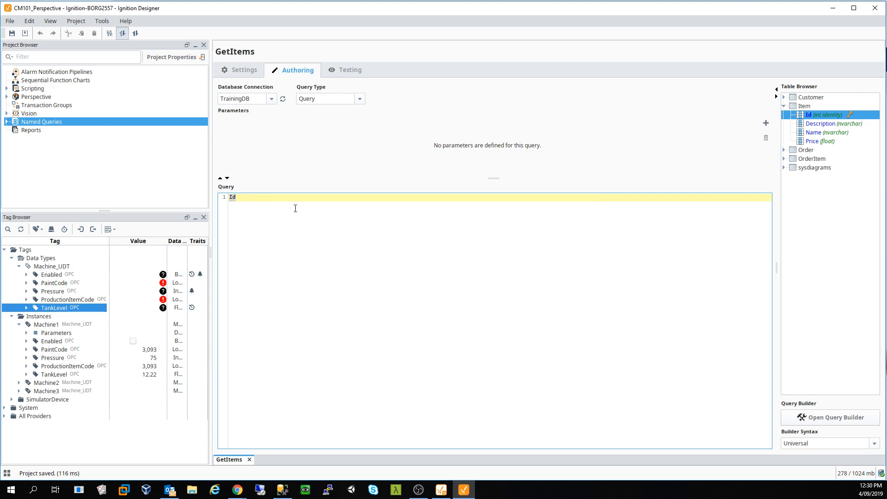
{"action": "left_click_drag", "start_coordinate": [295, 208], "coordinate": [274, 186]}
{"action": "key", "text": "Delete"}
{"action": "left_click", "coordinate": [806, 422]}
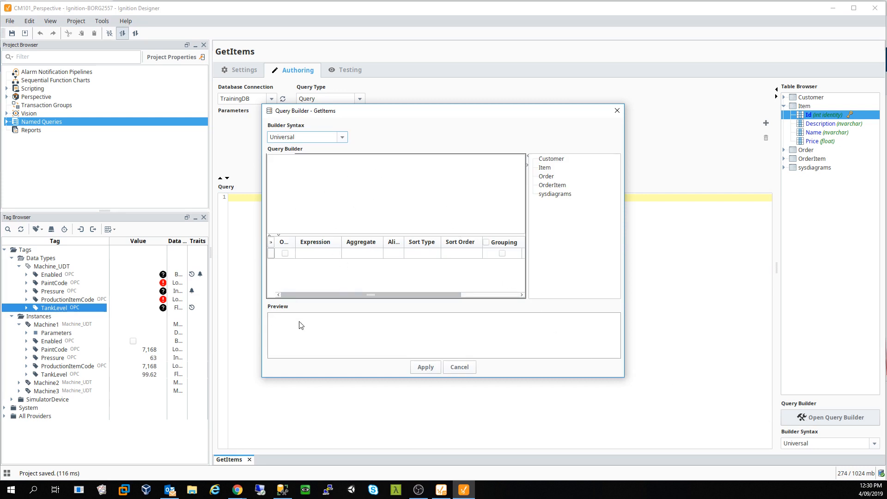
- Close the Query Builder and build SELECT Id, Name, Description, Price FROM Item from Table Browser columns
{"action": "left_click", "coordinate": [617, 111]}
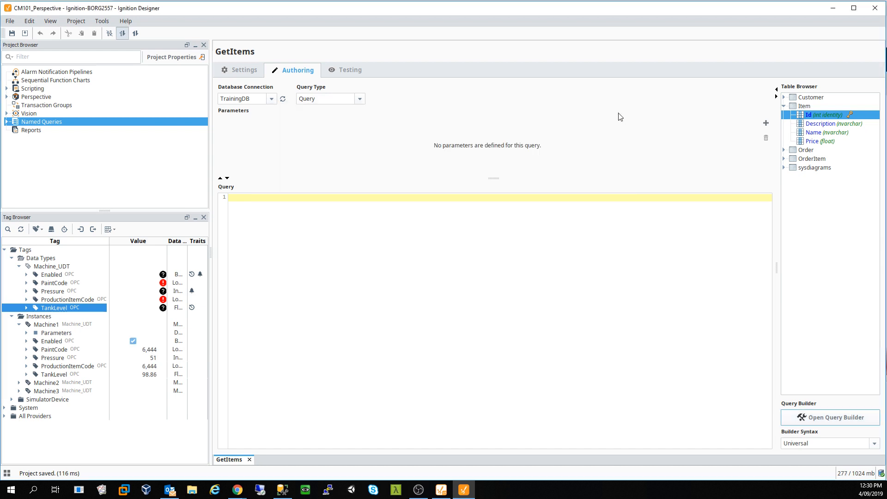
{"action": "left_click", "coordinate": [547, 279]}
{"action": "type", "text": "SELECT"}
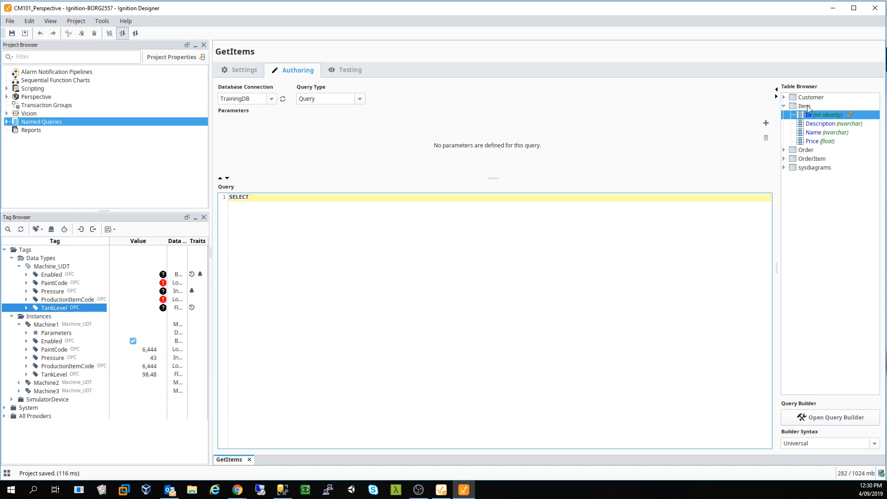
{"action": "left_click_drag", "start_coordinate": [818, 116], "coordinate": [395, 197]}
{"action": "type", "text": ","}
{"action": "left_click_drag", "start_coordinate": [816, 135], "coordinate": [434, 200]}
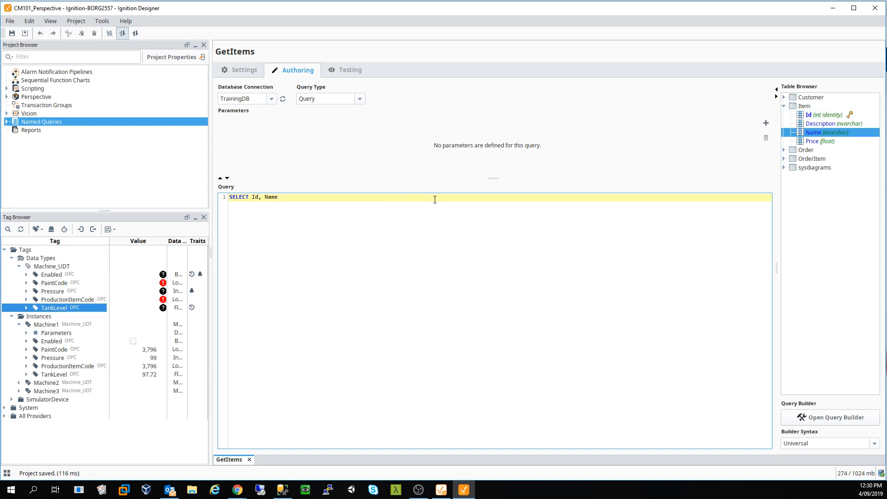
{"action": "type", "text": ","}
{"action": "left_click_drag", "start_coordinate": [818, 124], "coordinate": [508, 197]}
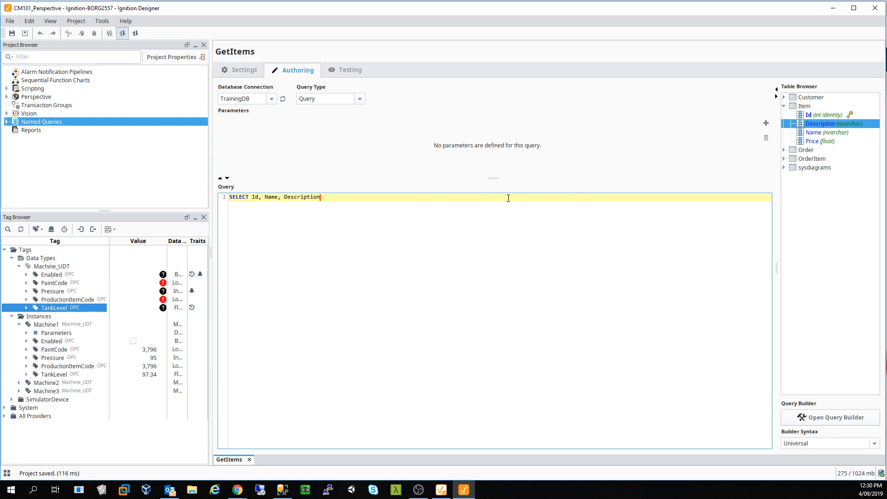
{"action": "type", "text": ","}
{"action": "left_click_drag", "start_coordinate": [810, 141], "coordinate": [456, 213]}
{"action": "type", "text": "FRPOM<"}
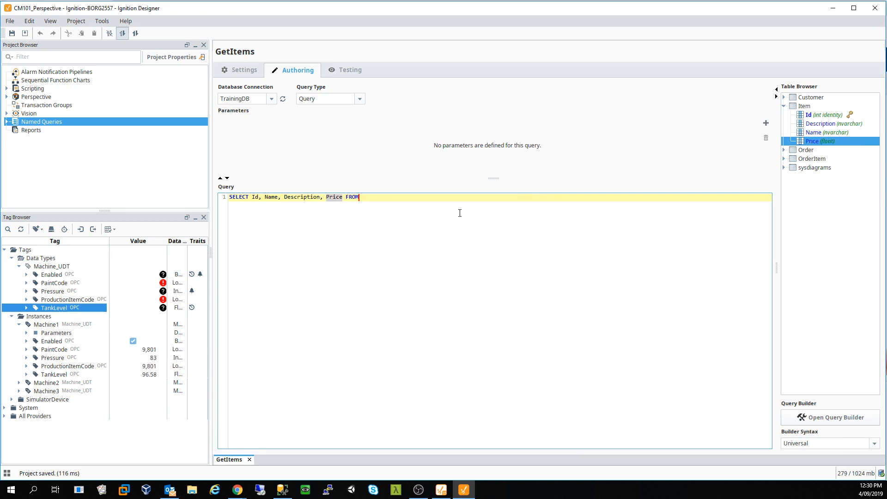
{"action": "left_click_drag", "start_coordinate": [805, 106], "coordinate": [662, 175]}
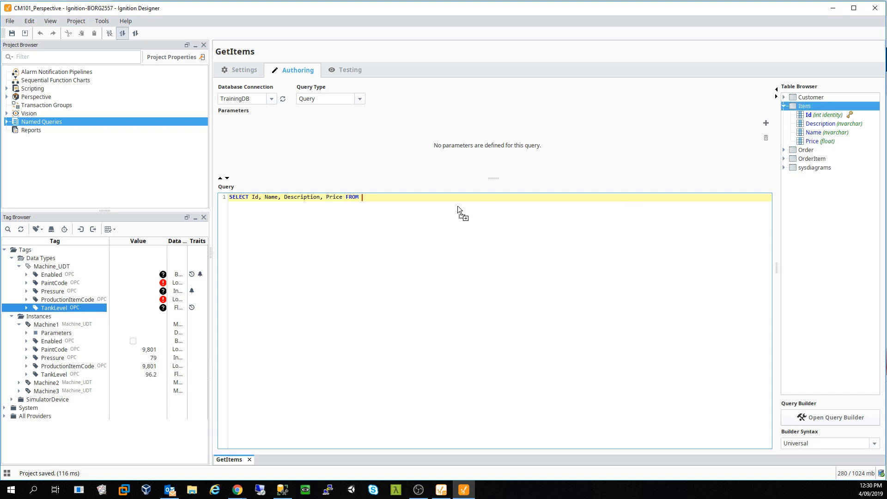
{"action": "left_click_drag", "start_coordinate": [458, 206], "coordinate": [462, 198]}
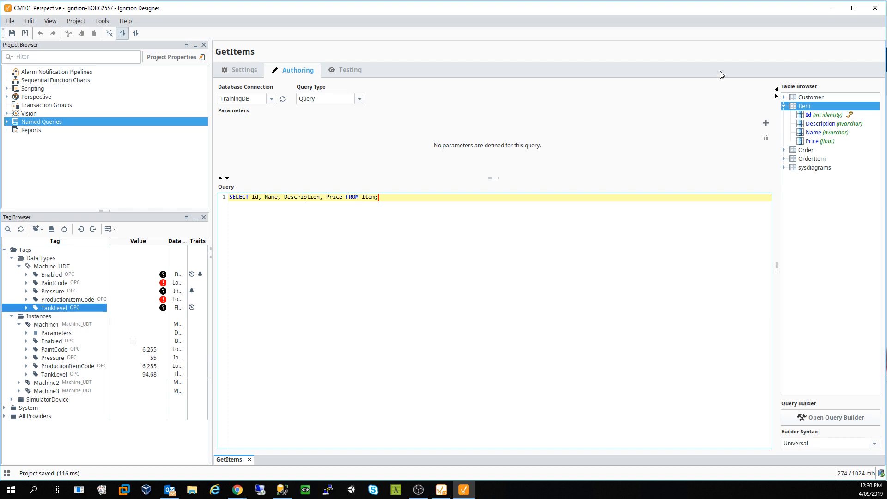
- Keep GetItems as a Query, test it with a 100-row sample limit (8 rows), and save
{"action": "left_click", "coordinate": [357, 100]}
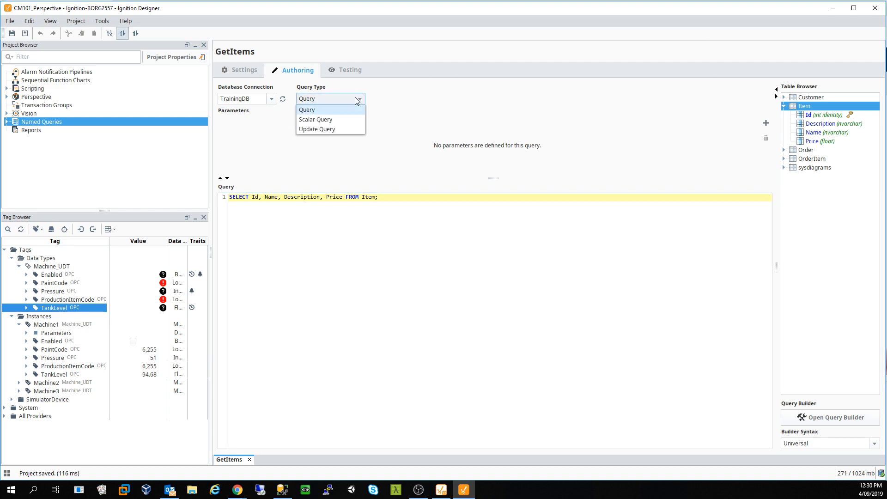
{"action": "left_click", "coordinate": [355, 98]}
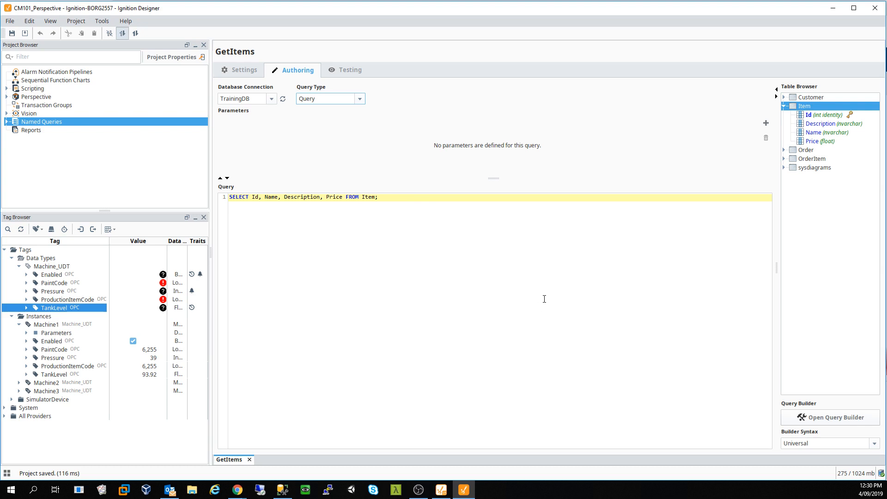
{"action": "left_click", "coordinate": [348, 71]}
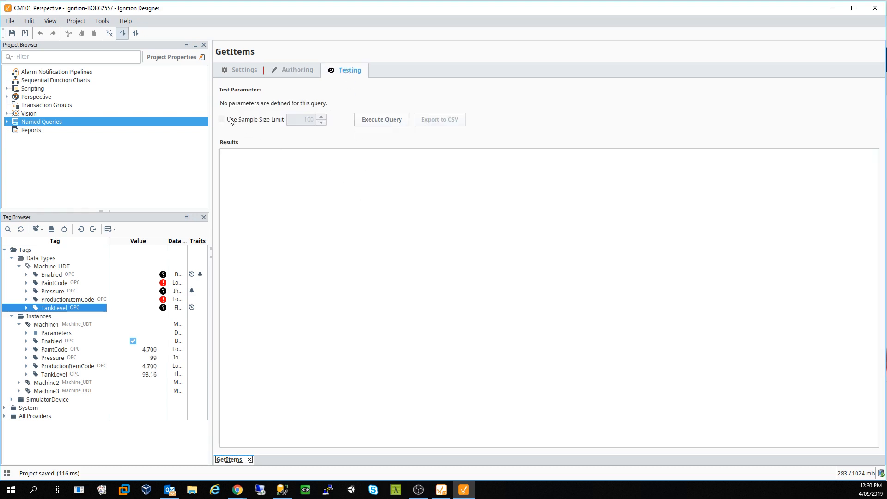
{"action": "left_click", "coordinate": [223, 120]}
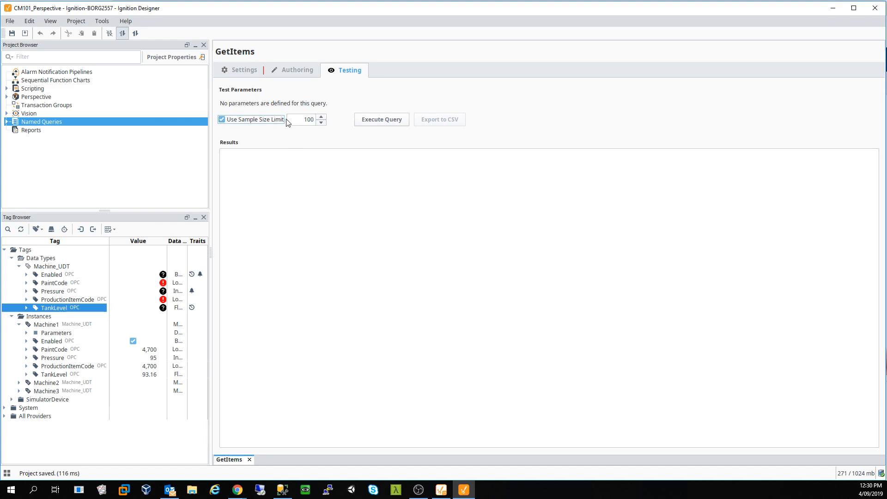
{"action": "left_click", "coordinate": [370, 119]}
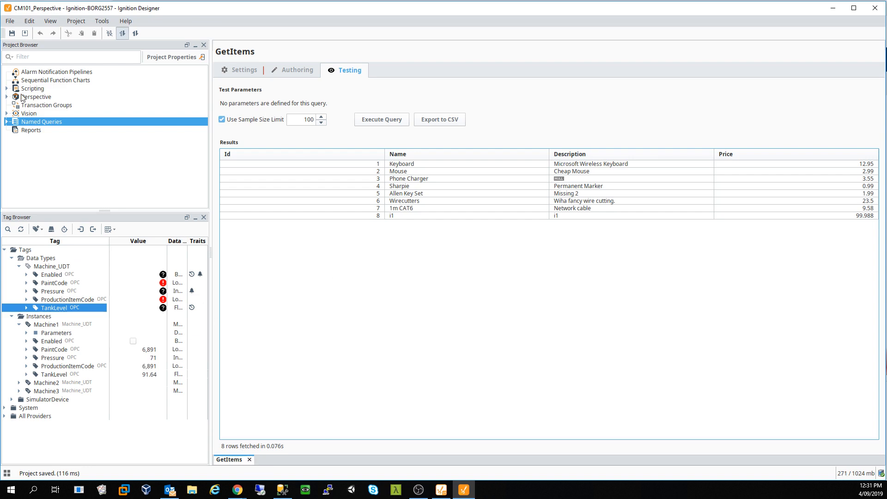
{"action": "left_click", "coordinate": [12, 33]}
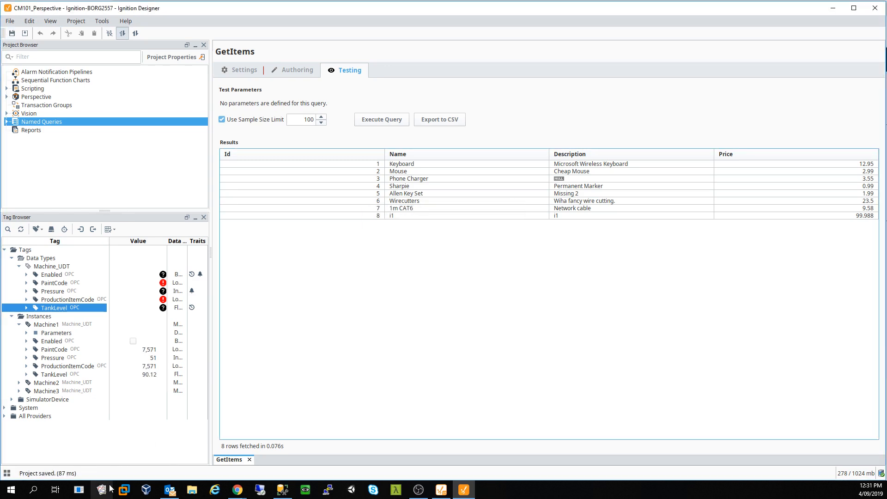
- Open the datafromsql view from Perspective Views and move it into the Page folder
{"action": "left_click", "coordinate": [7, 97]}
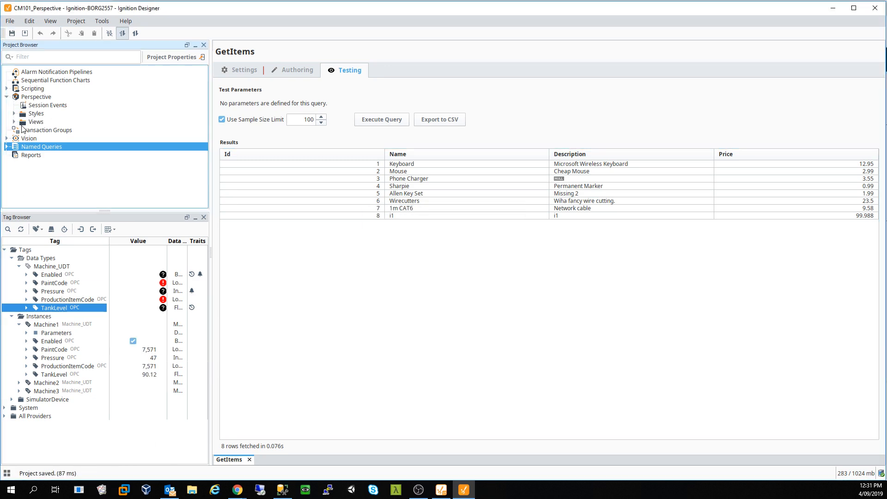
{"action": "left_click", "coordinate": [15, 121]}
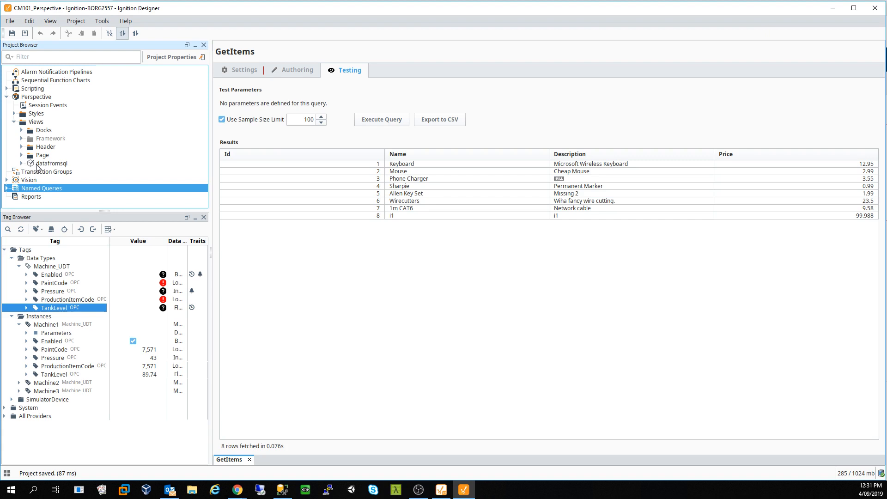
{"action": "double_click", "coordinate": [48, 163]}
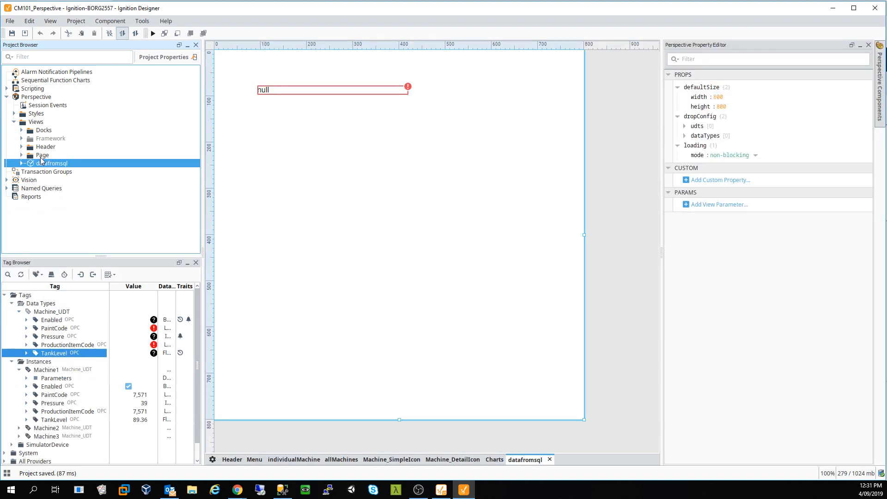
{"action": "left_click_drag", "start_coordinate": [43, 163], "coordinate": [40, 155]}
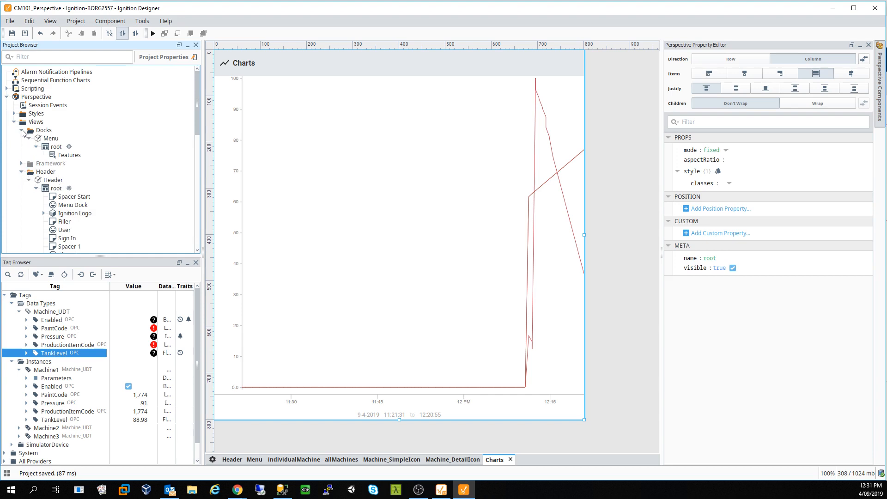
- Collapse the other view folders, reopen datafromsql and select its null Label
{"action": "left_click", "coordinate": [22, 130]}
{"action": "left_click", "coordinate": [21, 146]}
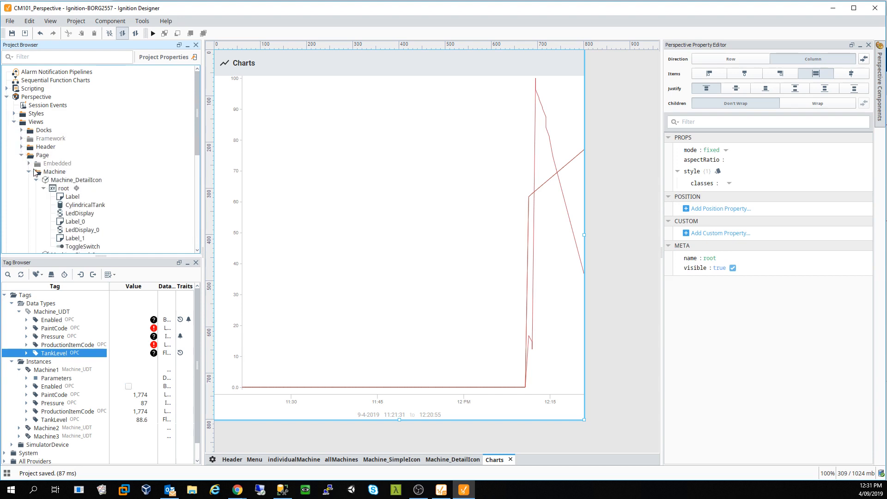
{"action": "scroll", "coordinate": [36, 172], "scroll_direction": "down", "scroll_amount": 3}
{"action": "left_click", "coordinate": [36, 102]}
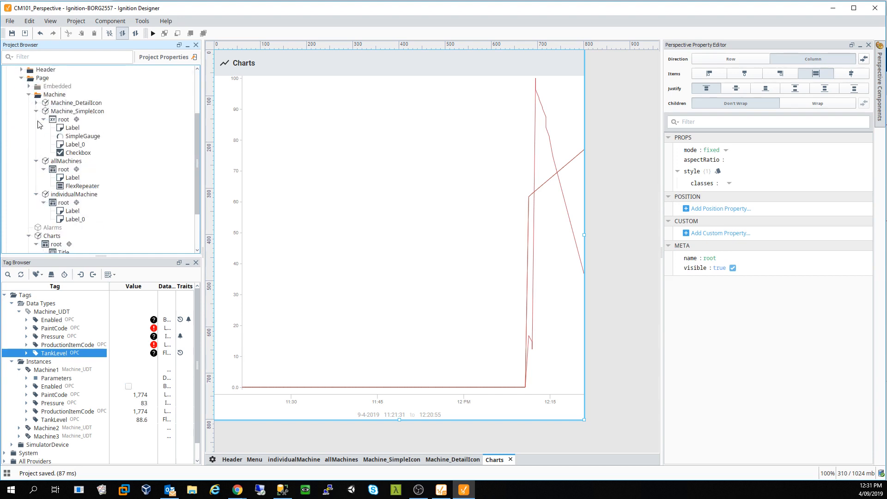
{"action": "left_click", "coordinate": [36, 110]}
{"action": "left_click", "coordinate": [36, 120]}
{"action": "left_click", "coordinate": [36, 133]}
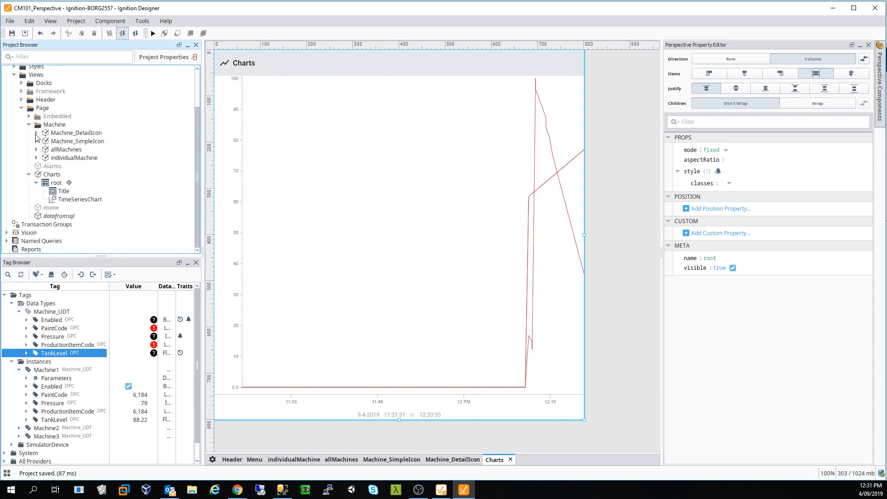
{"action": "left_click", "coordinate": [29, 175]}
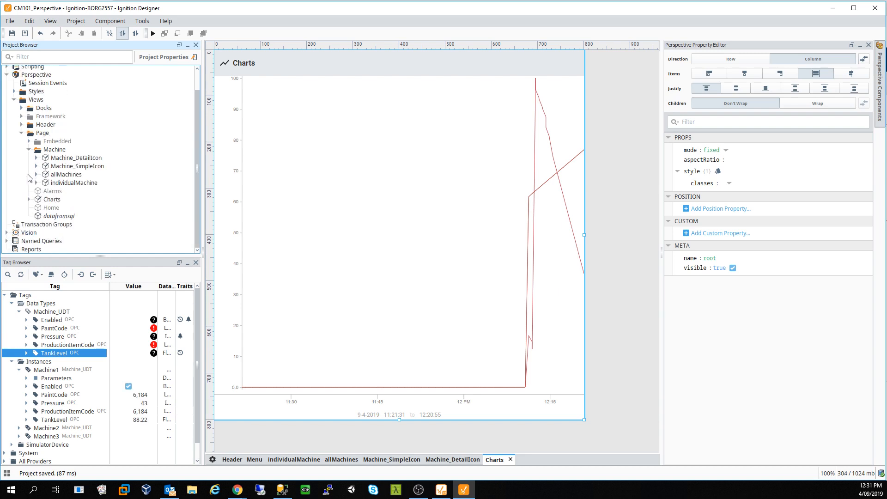
{"action": "left_click", "coordinate": [57, 217]}
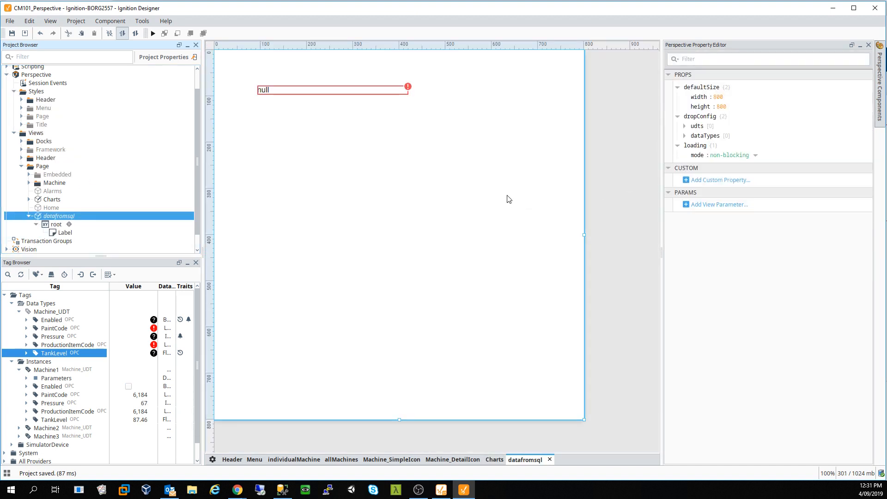
{"action": "left_click", "coordinate": [333, 92]}
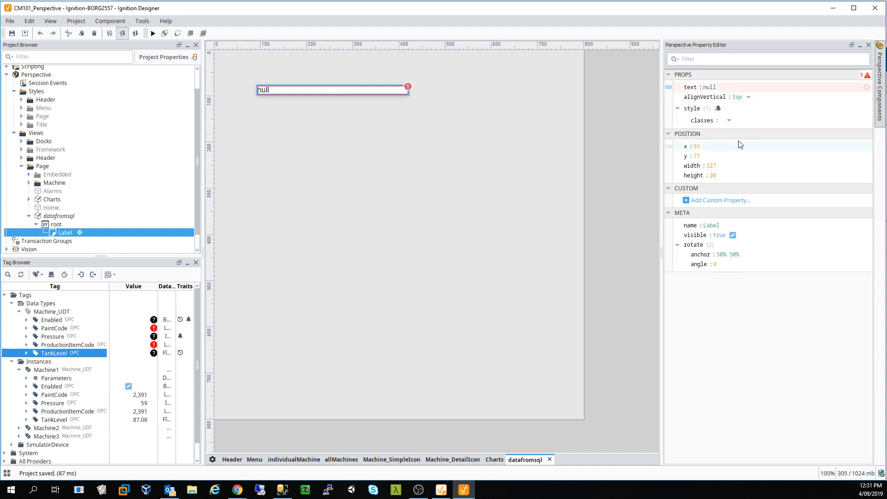
- Query-bind the Label's text to GetItems, giving Dataset[8x4] as JSON, then reselect the Label
{"action": "left_click", "coordinate": [668, 88]}
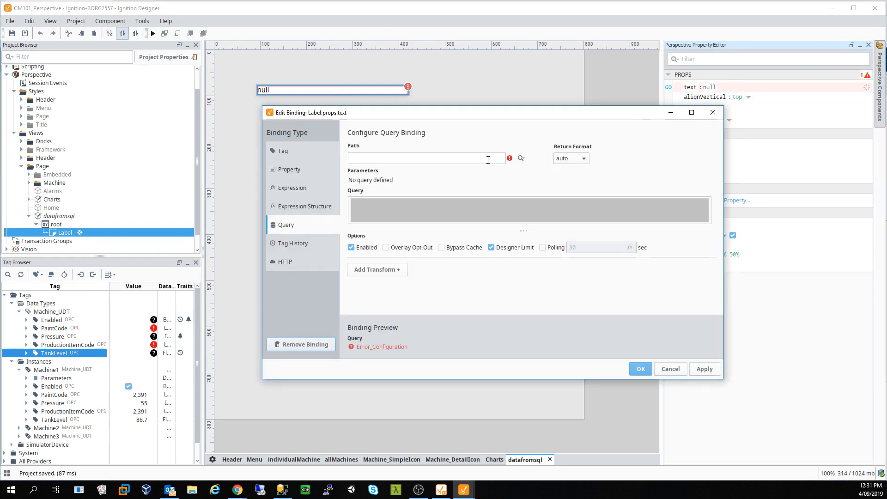
{"action": "left_click", "coordinate": [521, 159]}
{"action": "left_click", "coordinate": [553, 180]}
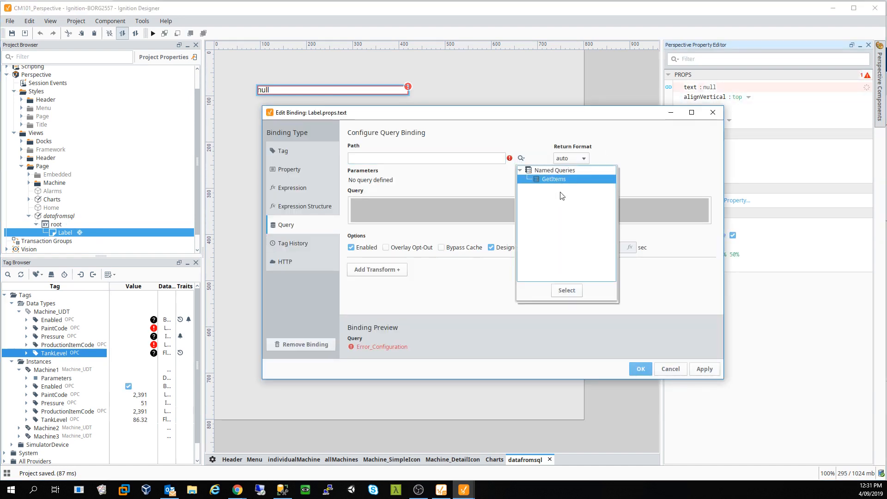
{"action": "left_click", "coordinate": [567, 290]}
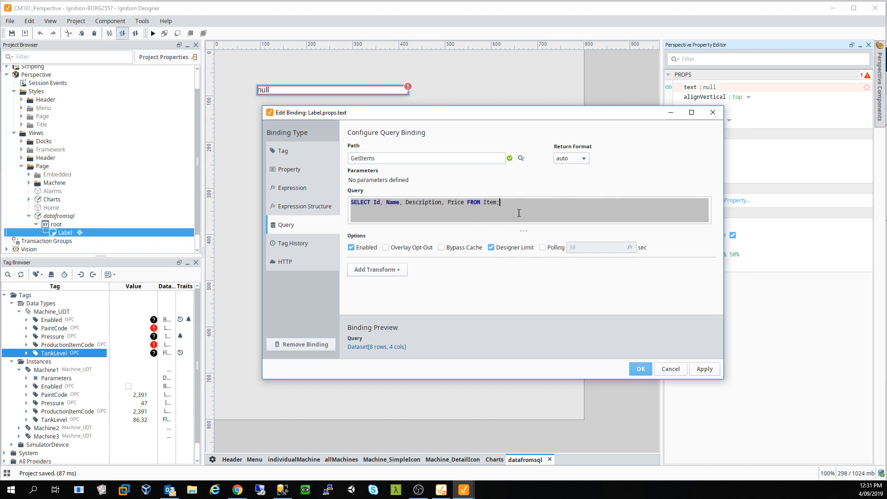
{"action": "left_click", "coordinate": [703, 370]}
{"action": "left_click", "coordinate": [641, 370]}
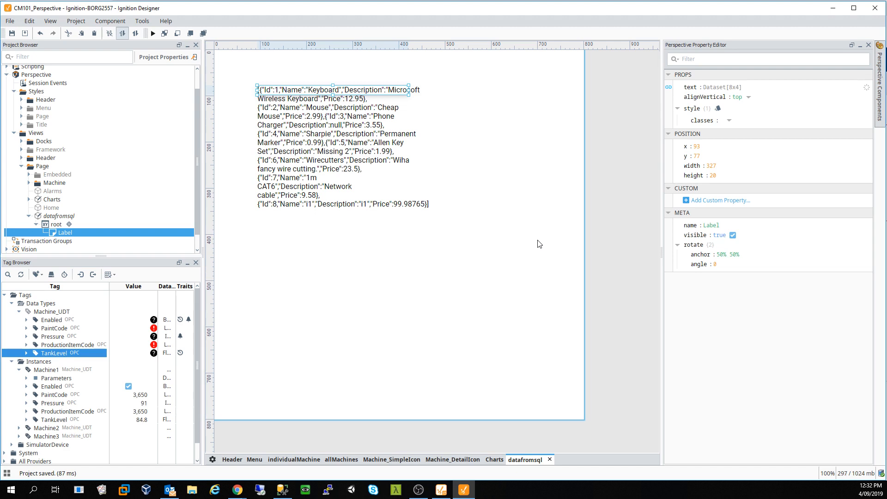
{"action": "left_click", "coordinate": [268, 180]}
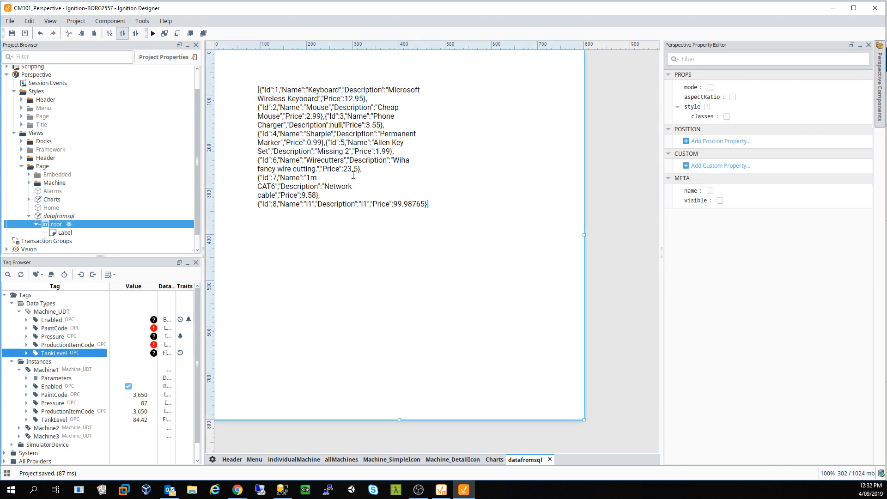
{"action": "left_click", "coordinate": [302, 90]}
- Reopen the text binding, try scalar return and reselect GetItems, then cancel without keeping changes
{"action": "left_click", "coordinate": [669, 87]}
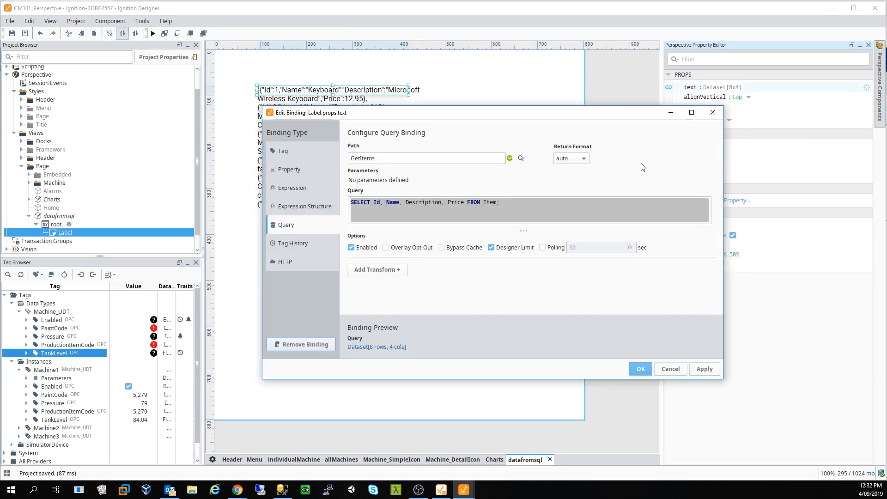
{"action": "left_click", "coordinate": [573, 158]}
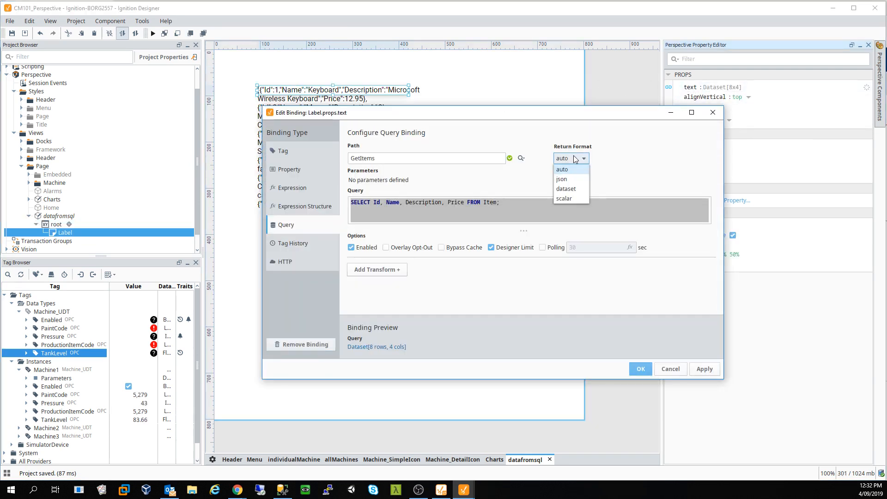
{"action": "left_click", "coordinate": [568, 200]}
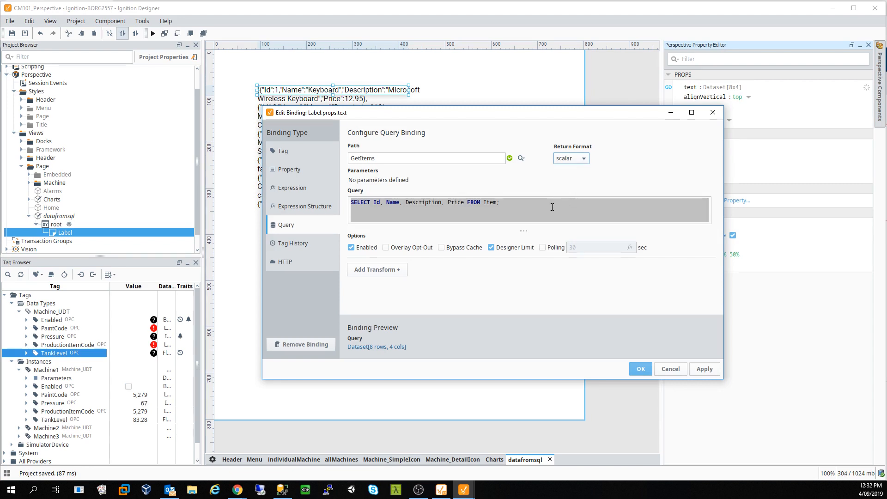
{"action": "triple_click", "coordinate": [461, 204]}
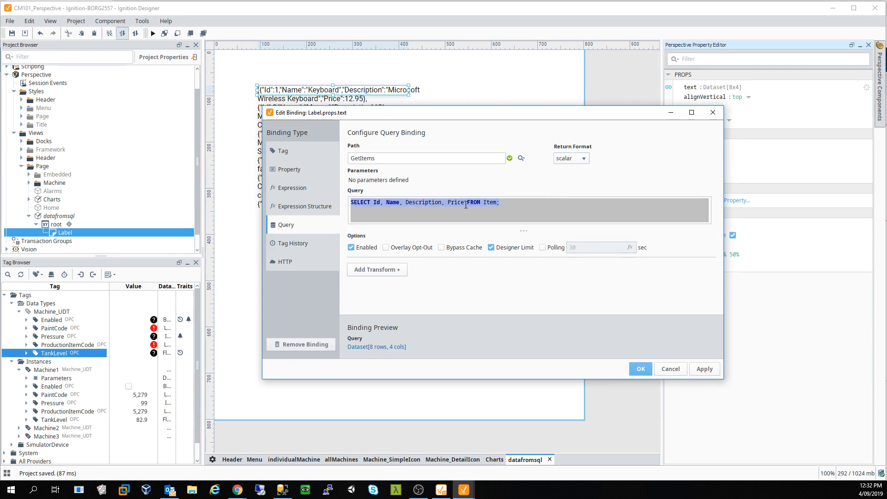
{"action": "left_click", "coordinate": [388, 207]}
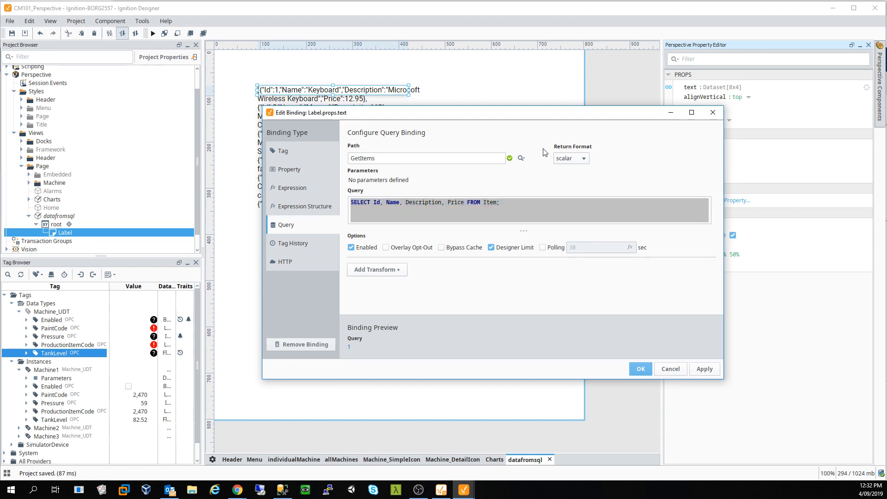
{"action": "left_click", "coordinate": [521, 159]}
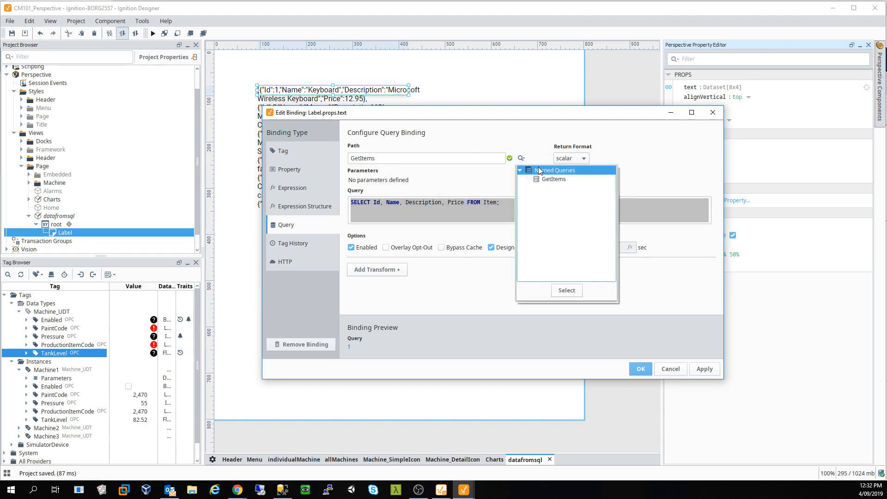
{"action": "double_click", "coordinate": [547, 180]}
{"action": "left_click", "coordinate": [465, 157]}
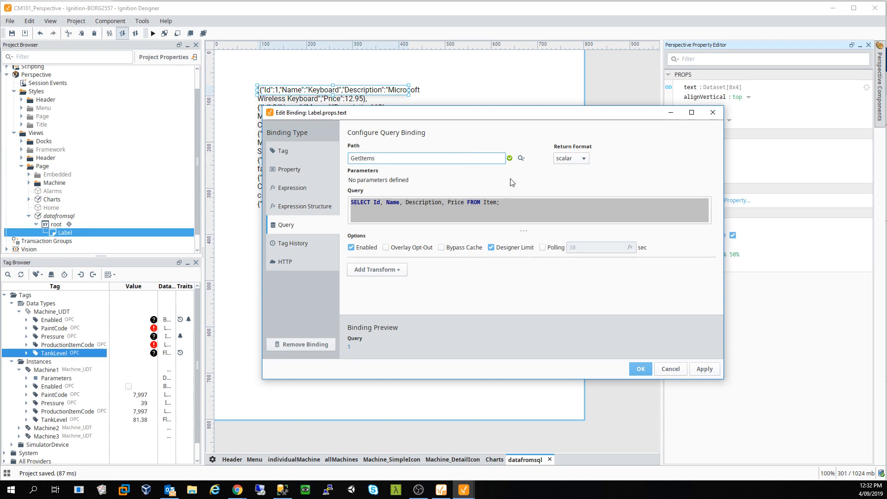
{"action": "left_click", "coordinate": [671, 369]}
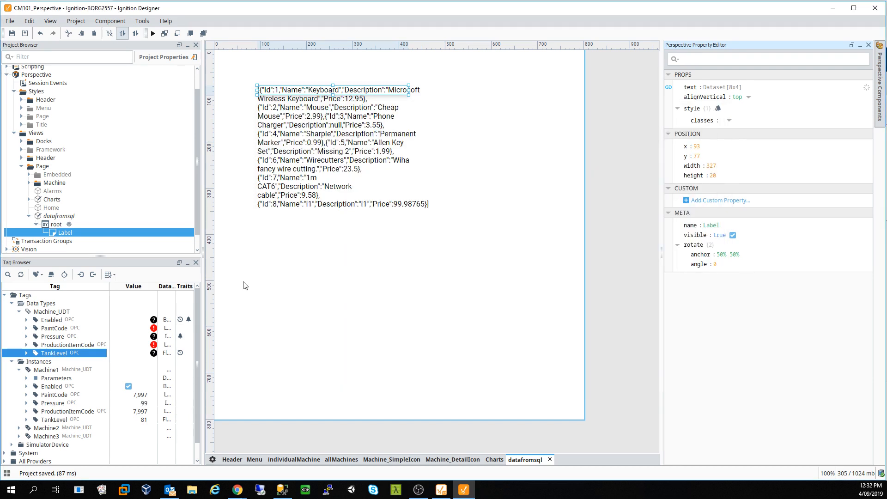
{"action": "scroll", "coordinate": [143, 250], "scroll_direction": "down", "scroll_amount": 2}
- Open the GetItems named query and change its SQL to SELECT MAX(Price) FROM Item;
{"action": "left_click", "coordinate": [46, 215]}
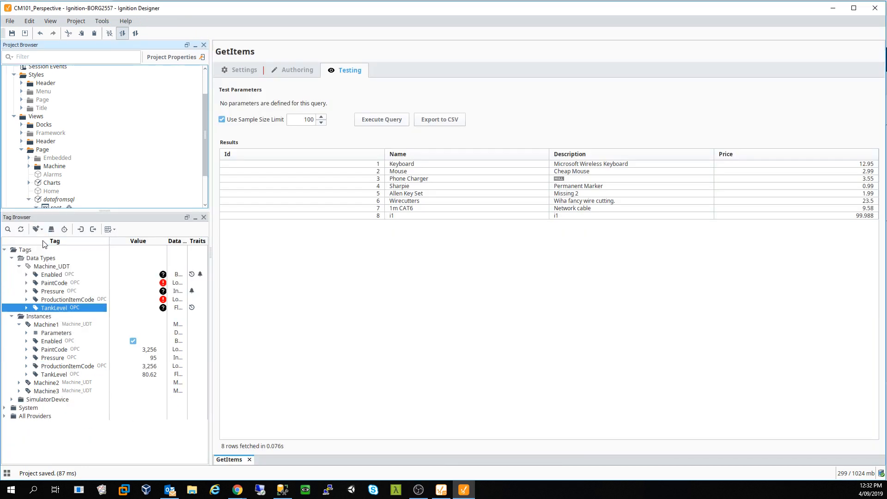
{"action": "left_click", "coordinate": [6, 206]}
{"action": "left_click", "coordinate": [29, 203]}
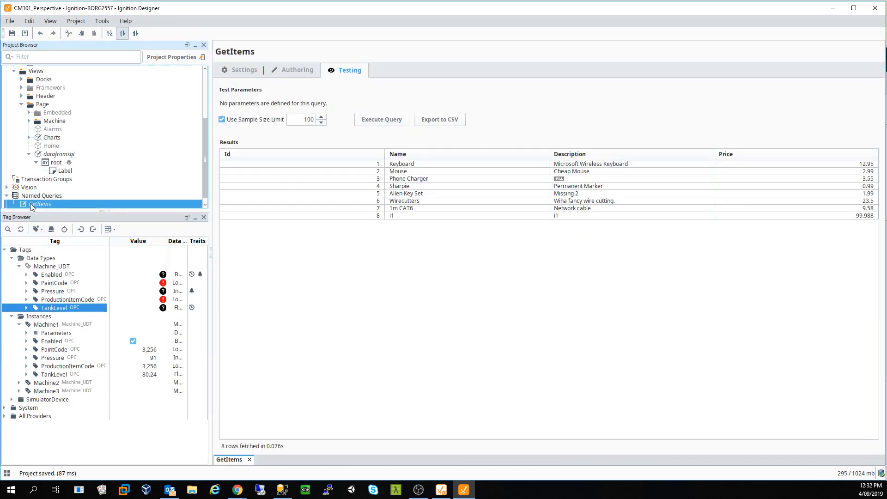
{"action": "left_click", "coordinate": [285, 70]}
{"action": "left_click", "coordinate": [332, 254]}
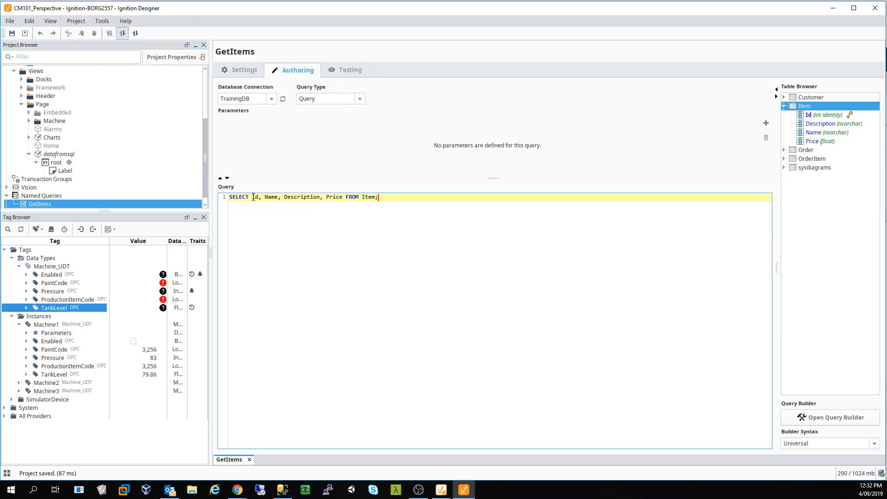
{"action": "left_click_drag", "start_coordinate": [252, 197], "coordinate": [326, 198]}
{"action": "type", "text": "MAX"}
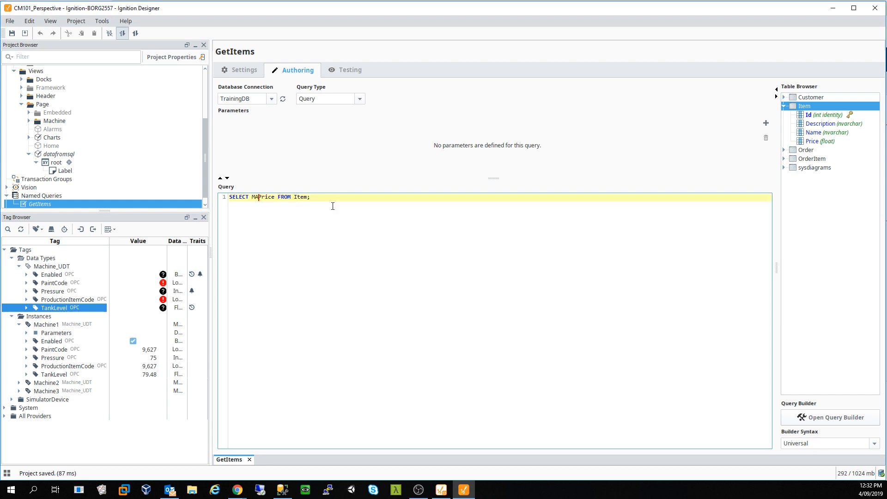
{"action": "type", "text": "("}
{"action": "key", "text": "Left"}
{"action": "type", "text": ")"}
- Test-run GetItems to confirm it returns 99.988, then close its editor
{"action": "left_click", "coordinate": [350, 70]}
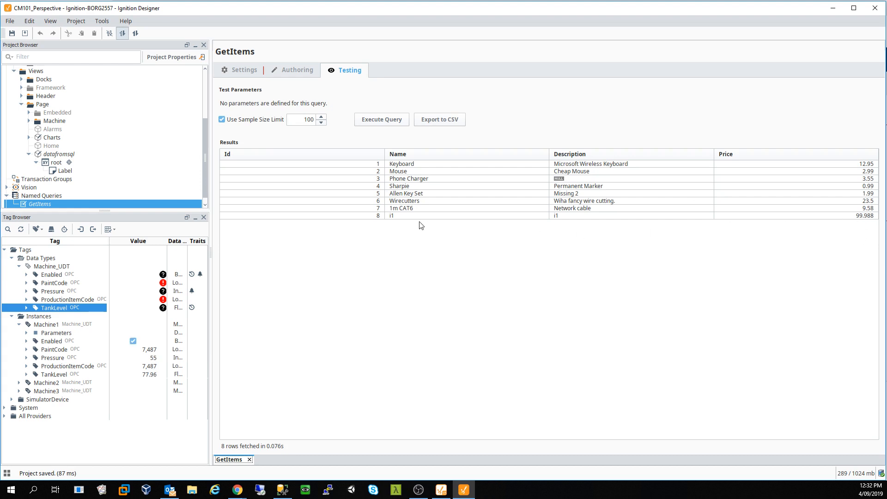
{"action": "left_click", "coordinate": [391, 122]}
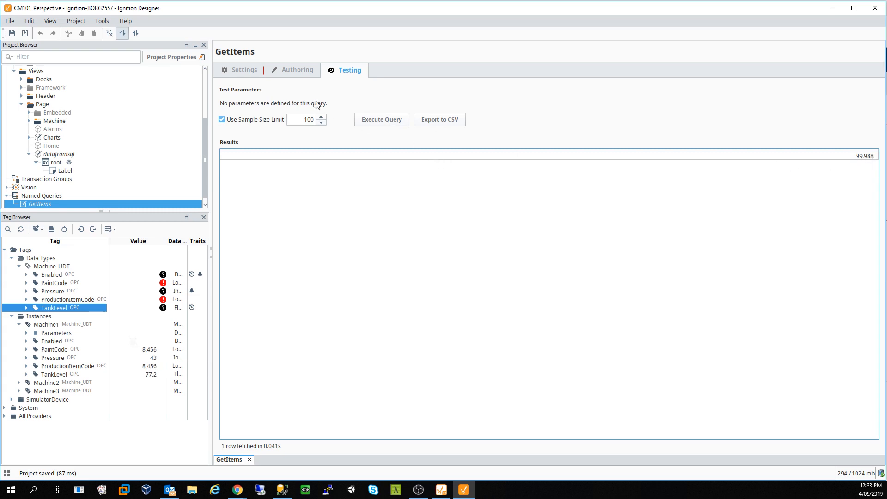
{"action": "left_click", "coordinate": [298, 73]}
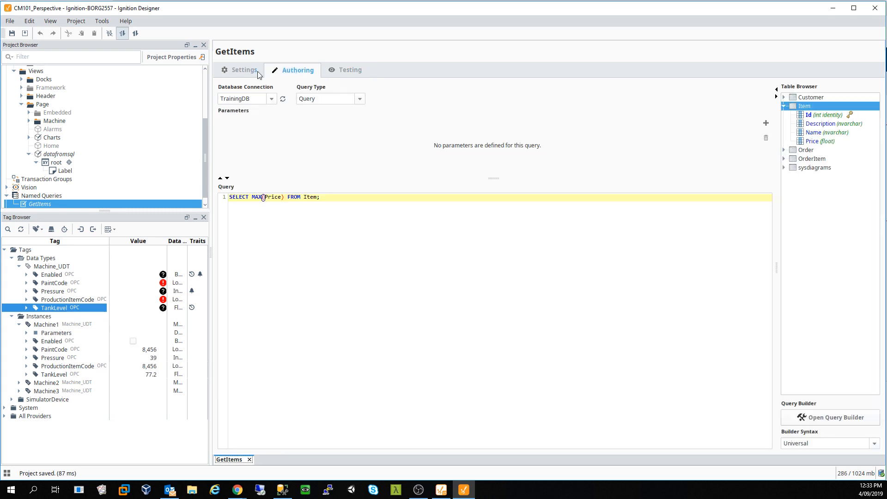
{"action": "left_click", "coordinate": [249, 459]}
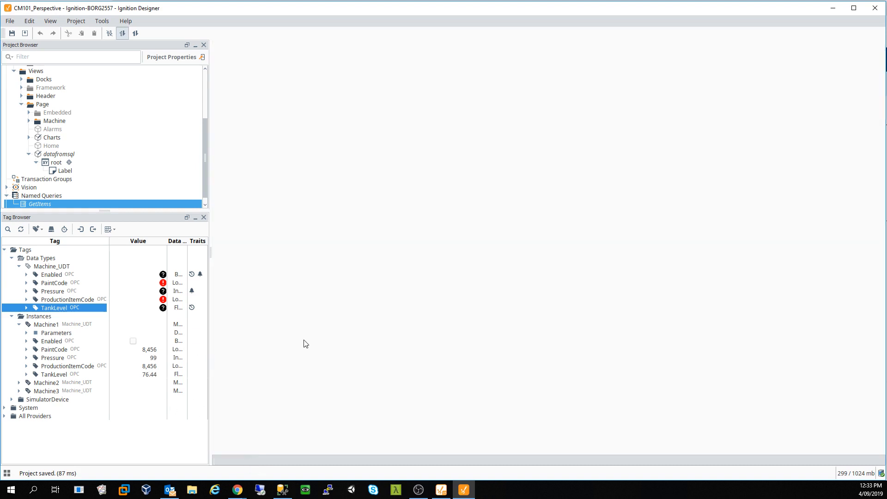
- In datafromsql, set the Label's GetItems binding Return Format to scalar, so it shows 1
{"action": "double_click", "coordinate": [55, 155]}
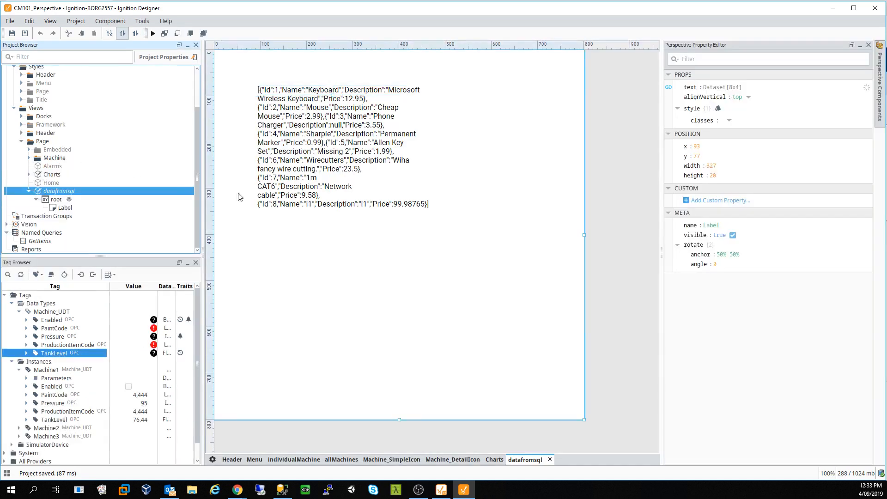
{"action": "left_click", "coordinate": [264, 92]}
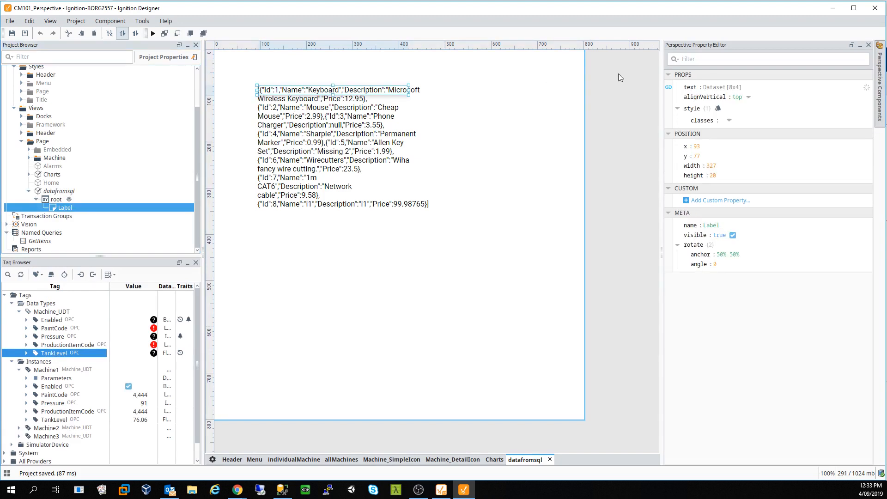
{"action": "left_click", "coordinate": [669, 87]}
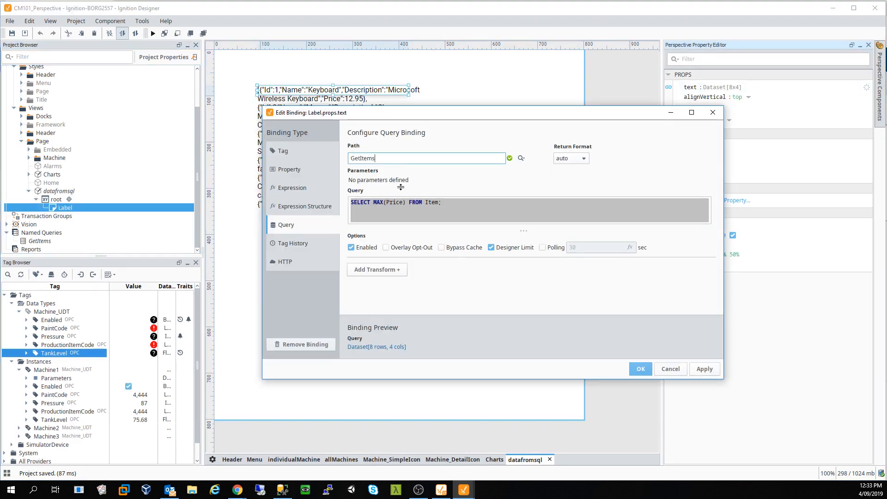
{"action": "left_click", "coordinate": [579, 158]}
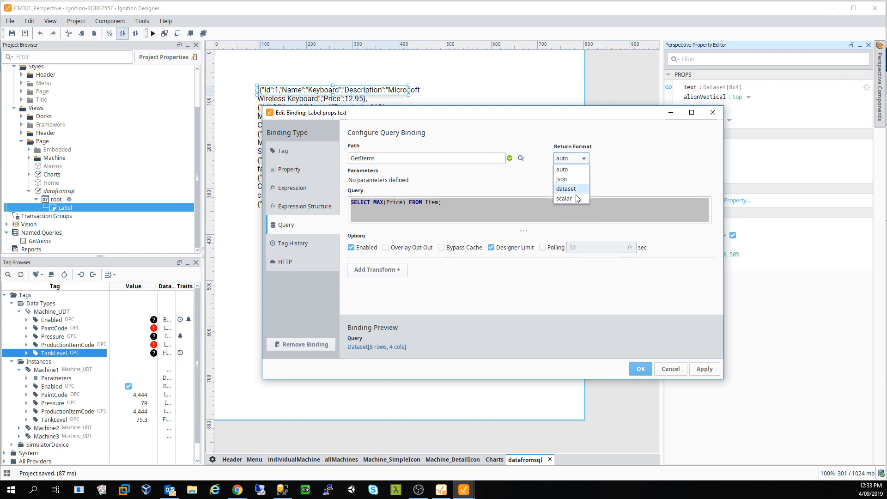
{"action": "left_click", "coordinate": [565, 199]}
{"action": "left_click", "coordinate": [704, 368]}
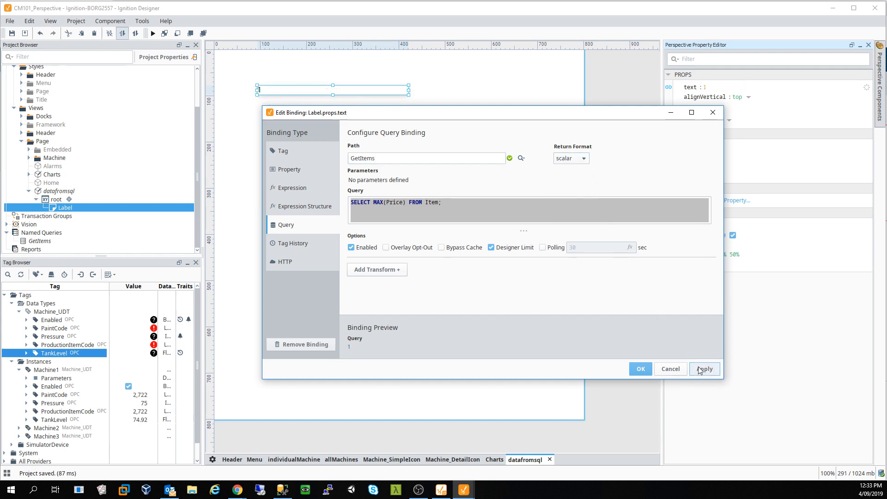
{"action": "left_click", "coordinate": [639, 369]}
{"action": "left_click", "coordinate": [264, 91]}
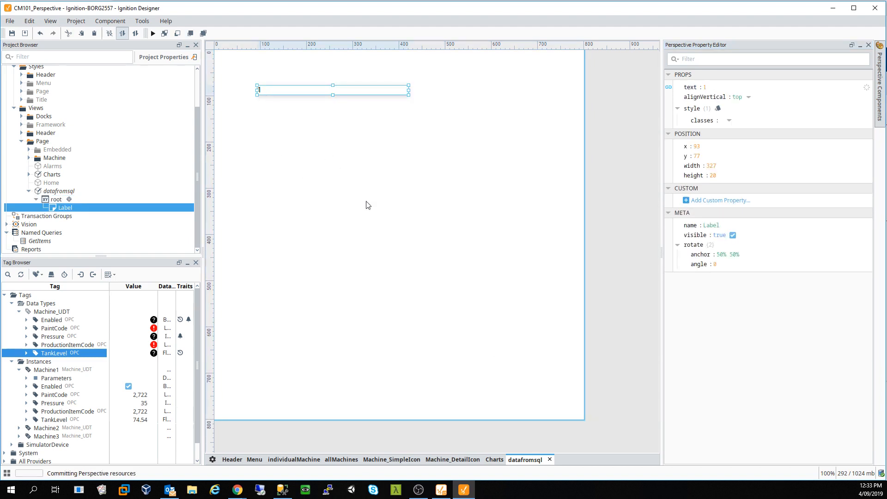
{"action": "mouse_move", "coordinate": [238, 490]}
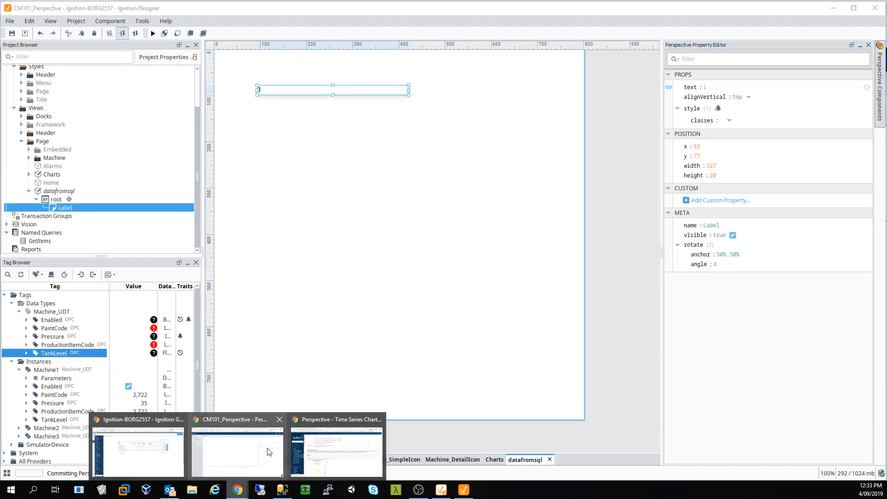
{"action": "left_click", "coordinate": [236, 453]}
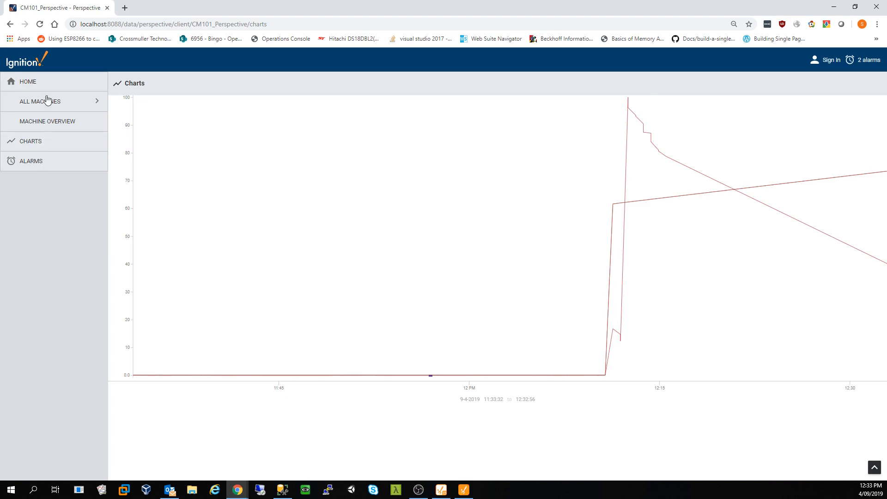
{"action": "left_click", "coordinate": [34, 88]}
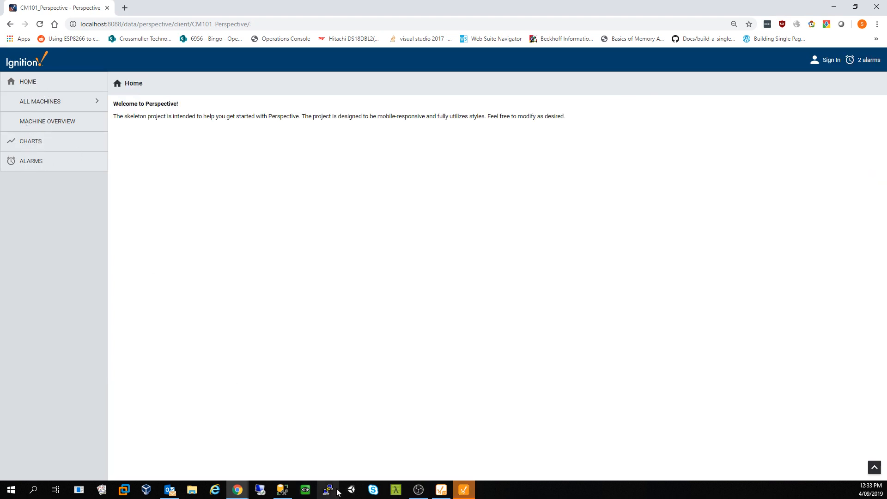
{"action": "left_click", "coordinate": [437, 491]}
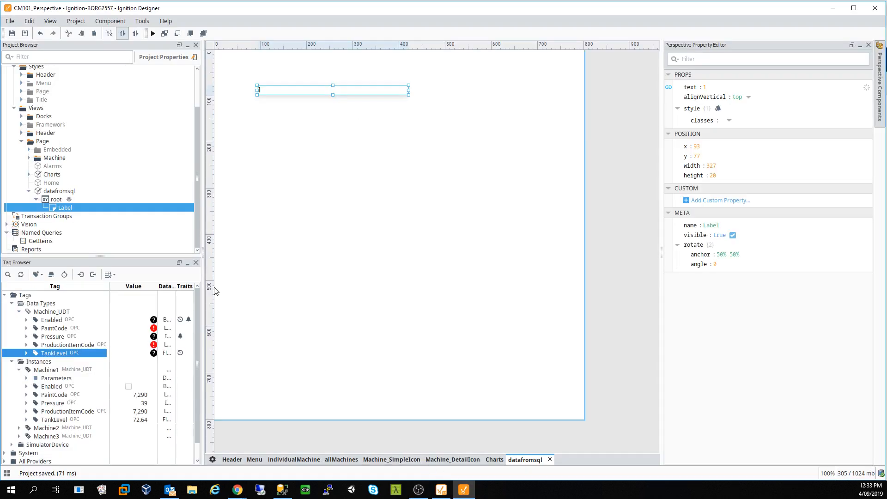
- In the Menu view's Features component, duplicate the ALARMS item and target it at /datafromsql
{"action": "left_click", "coordinate": [253, 460]}
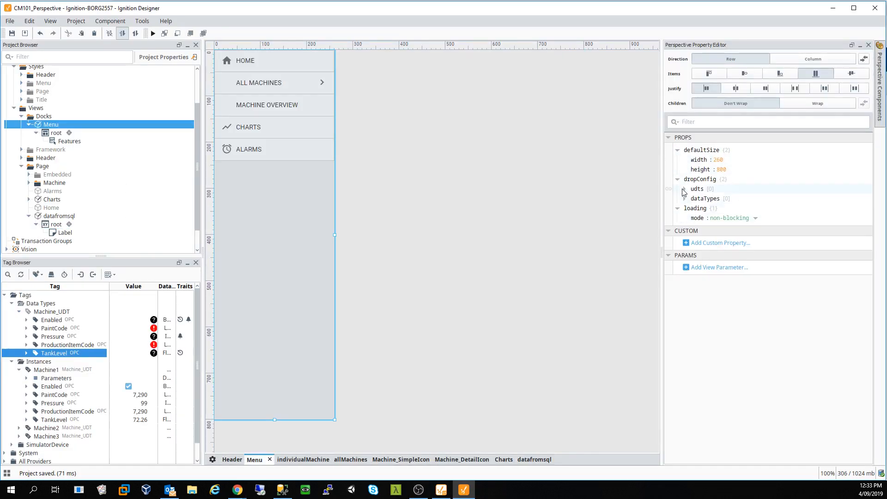
{"action": "left_click", "coordinate": [290, 139]}
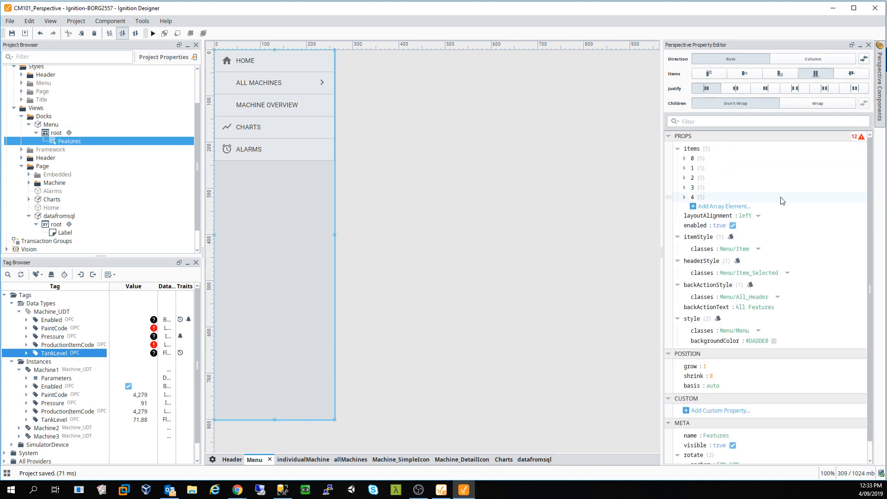
{"action": "right_click", "coordinate": [705, 200]}
{"action": "left_click", "coordinate": [760, 213]}
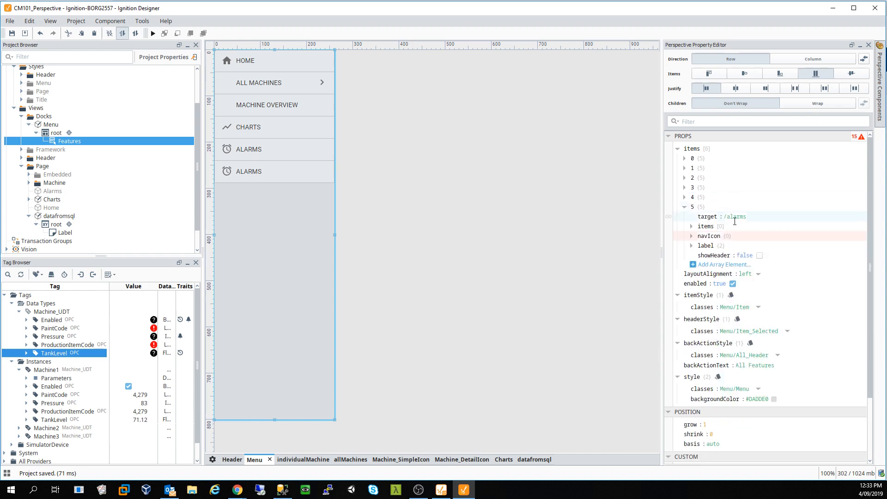
{"action": "left_click", "coordinate": [741, 217]}
{"action": "type", "text": "/data"}
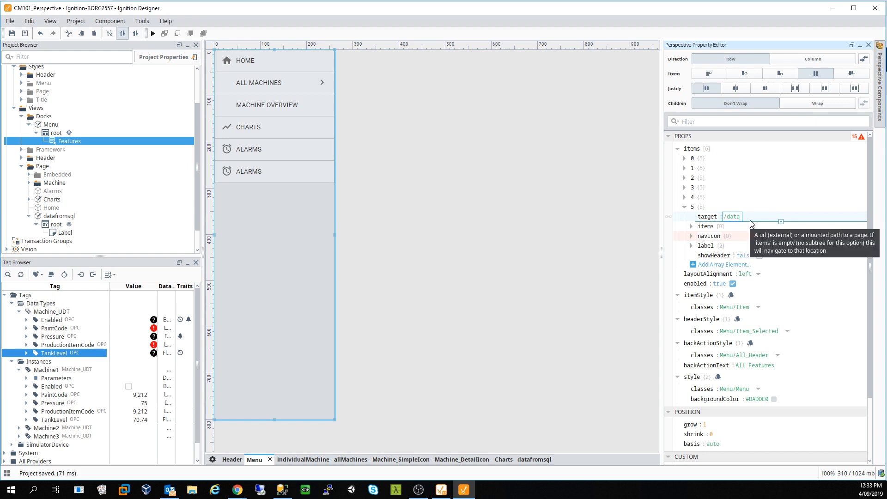
{"action": "type", "text": "fromsql"}
{"action": "key", "text": "Return"}
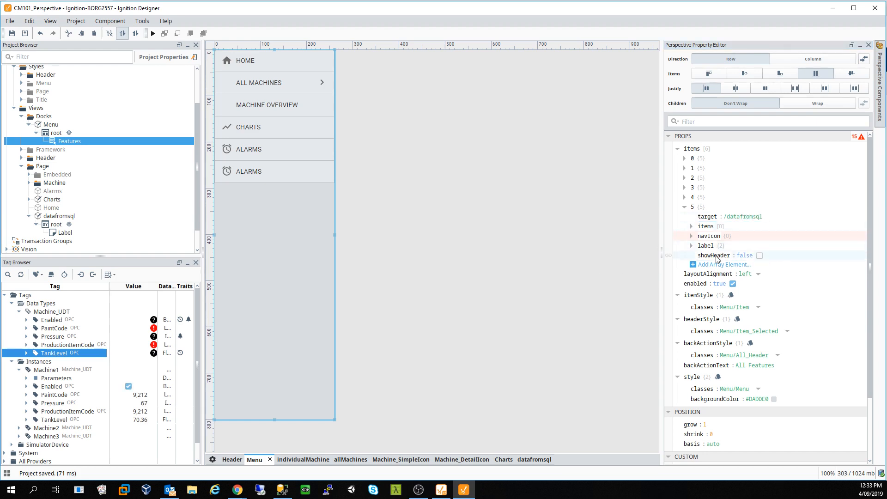
- Clear the new entry's material/alarm icon path so it shows no icon
{"action": "left_click", "coordinate": [692, 246]}
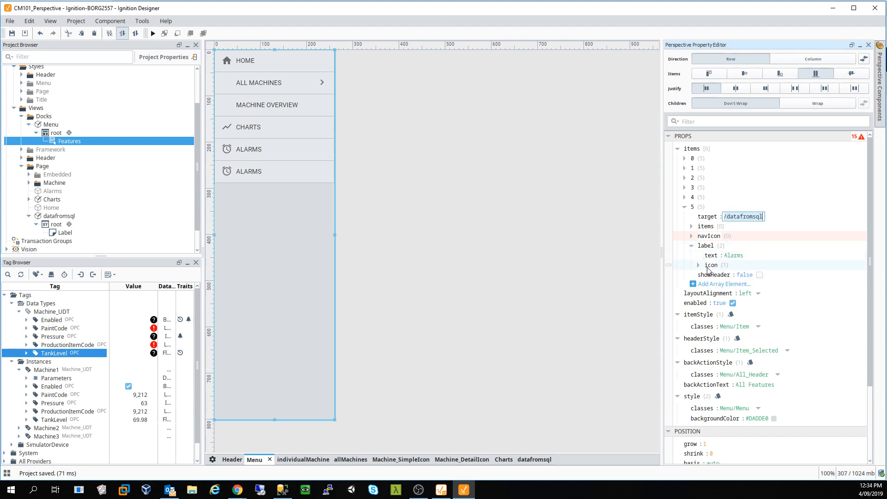
{"action": "left_click", "coordinate": [699, 265]}
{"action": "left_click", "coordinate": [771, 275]}
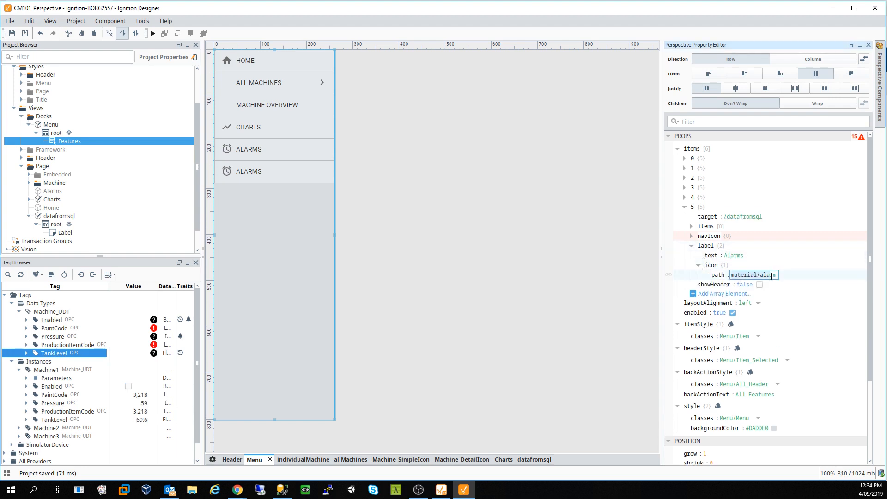
{"action": "left_click", "coordinate": [768, 275]}
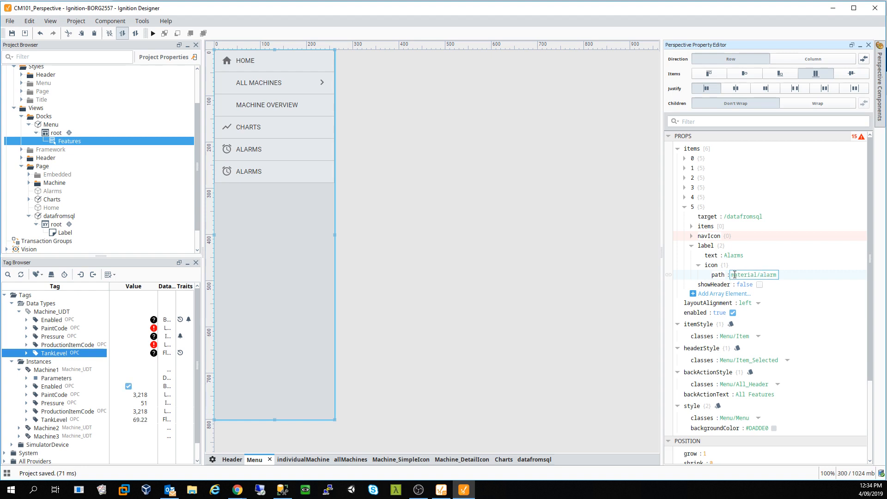
{"action": "left_click_drag", "start_coordinate": [735, 275], "coordinate": [785, 276]}
{"action": "key", "text": "BackSpace"}
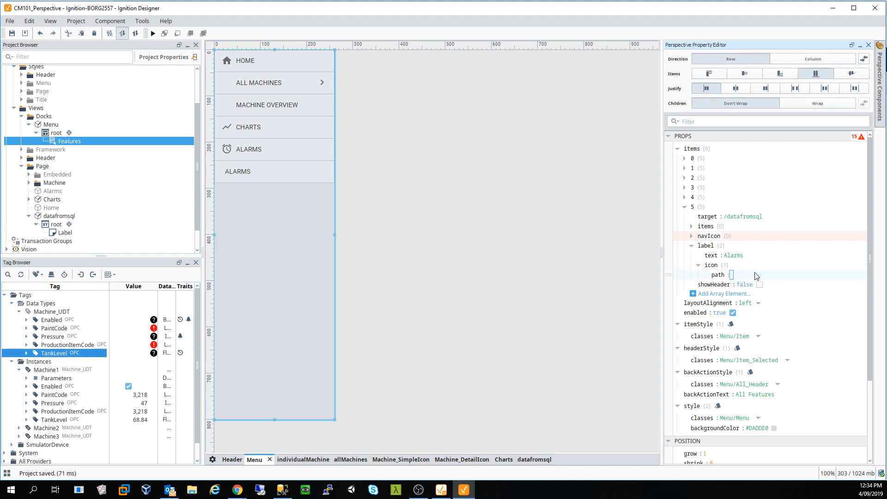
{"action": "left_click", "coordinate": [273, 105]}
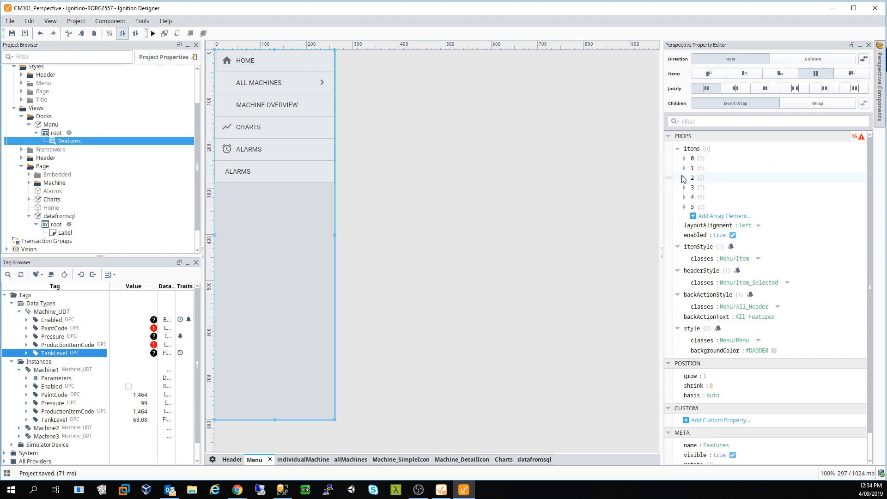
- Fix MACHINE OVERVIEW's icon path to material/explore by removing the leading slash
{"action": "left_click", "coordinate": [684, 178]}
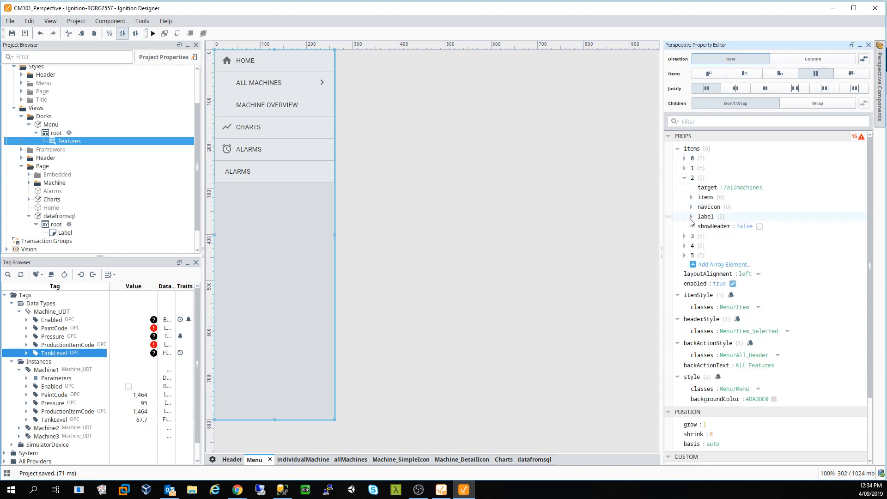
{"action": "left_click", "coordinate": [691, 217]}
{"action": "left_click", "coordinate": [699, 237]}
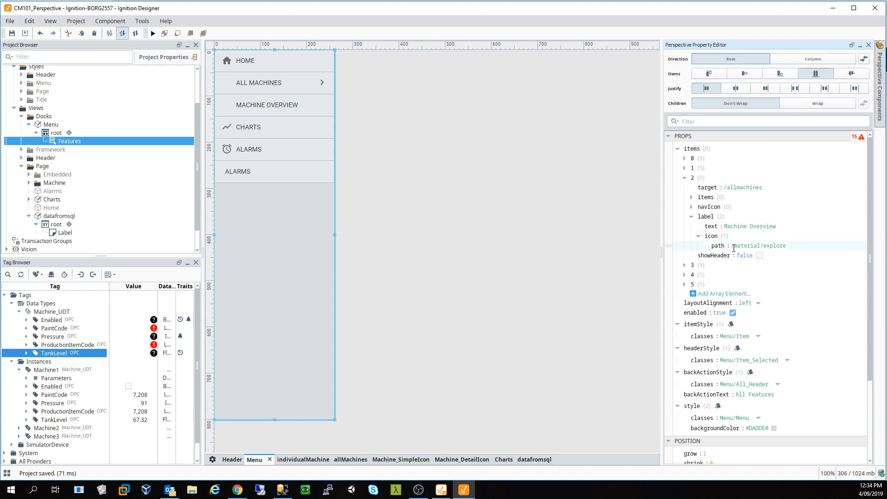
{"action": "left_click", "coordinate": [747, 247]}
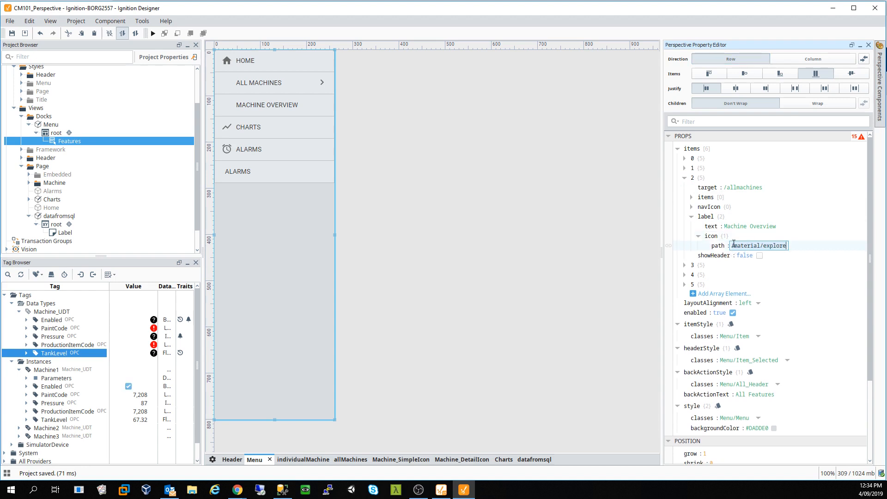
{"action": "left_click", "coordinate": [734, 245]}
{"action": "key", "text": "BackSpace"}
{"action": "key", "text": "Return"}
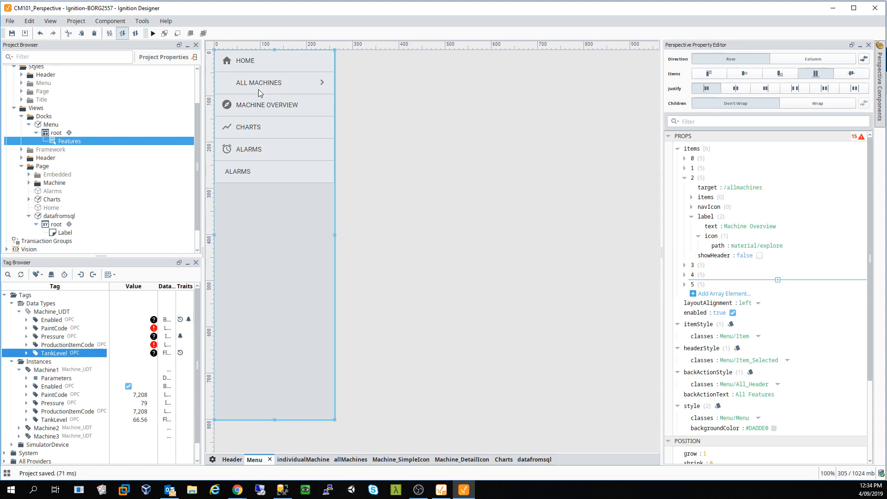
{"action": "left_click", "coordinate": [264, 173]}
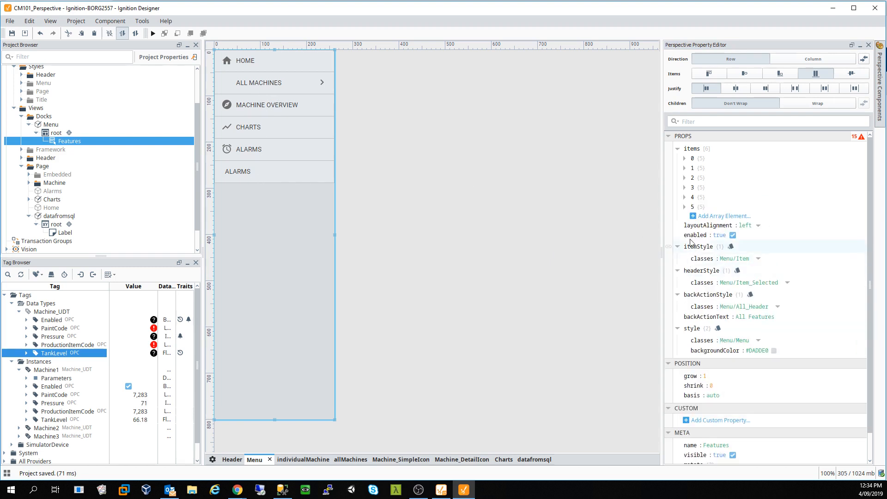
- Change menu item 5's label text from Alarms to Database
{"action": "left_click", "coordinate": [684, 206]}
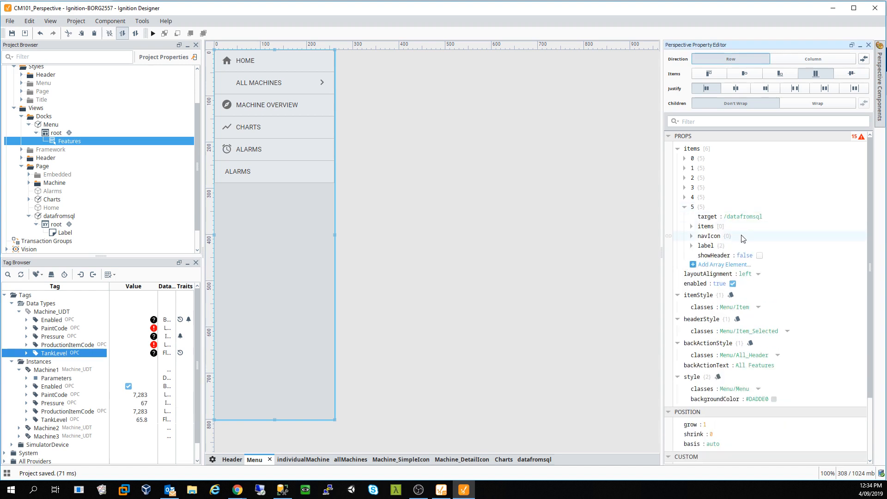
{"action": "left_click", "coordinate": [692, 245]}
{"action": "left_click", "coordinate": [736, 255]}
{"action": "left_click_drag", "start_coordinate": [736, 255], "coordinate": [740, 256]}
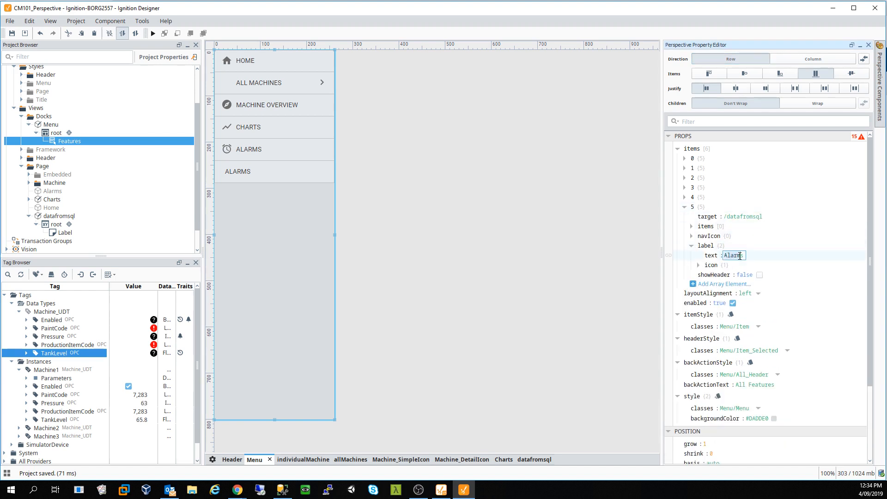
{"action": "type", "text": "Das"}
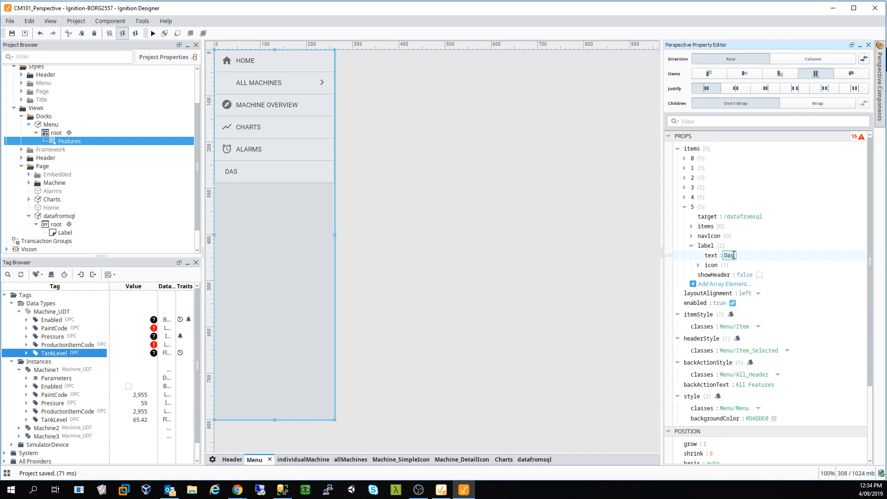
{"action": "key", "text": "BackSpace"}
{"action": "type", "text": "tabase"}
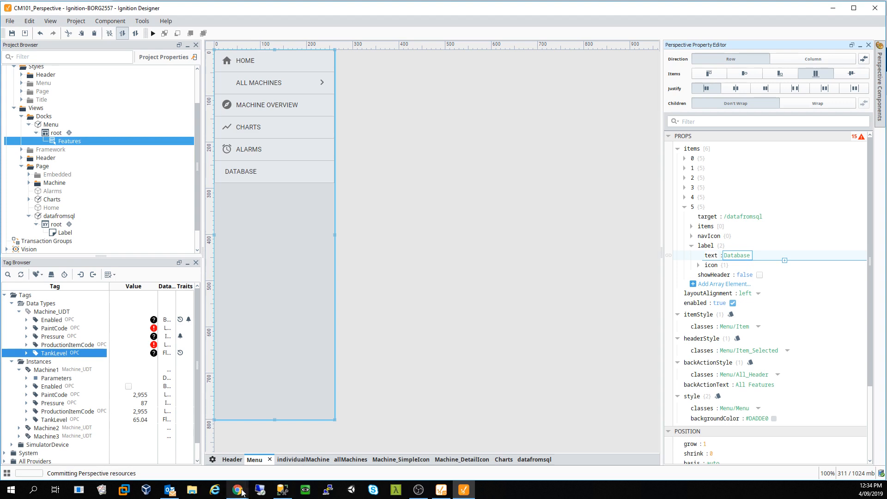
- In the Perspective session, follow the DATABASE menu entry (View Not Found), then return to Designer
{"action": "mouse_move", "coordinate": [242, 492]}
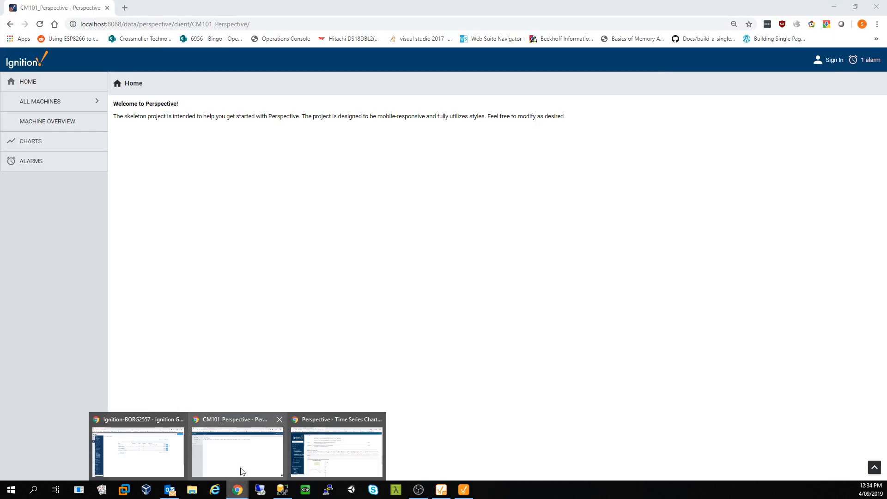
{"action": "left_click", "coordinate": [241, 470]}
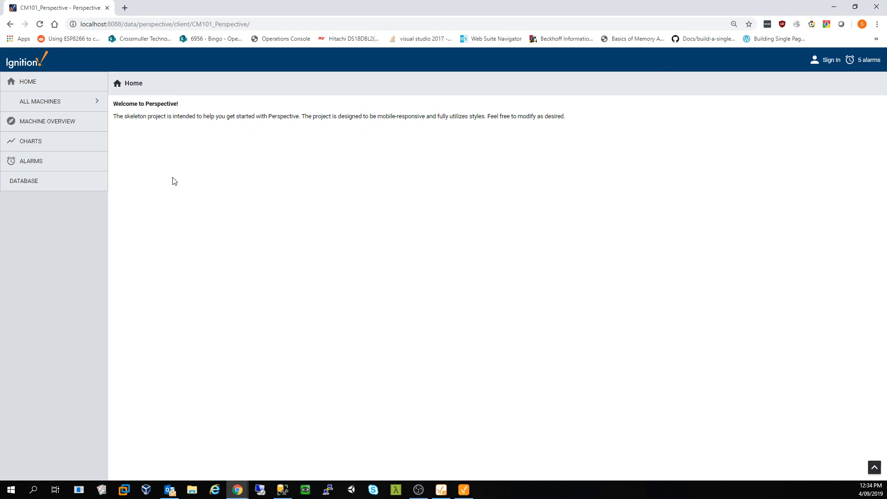
{"action": "left_click", "coordinate": [39, 183]}
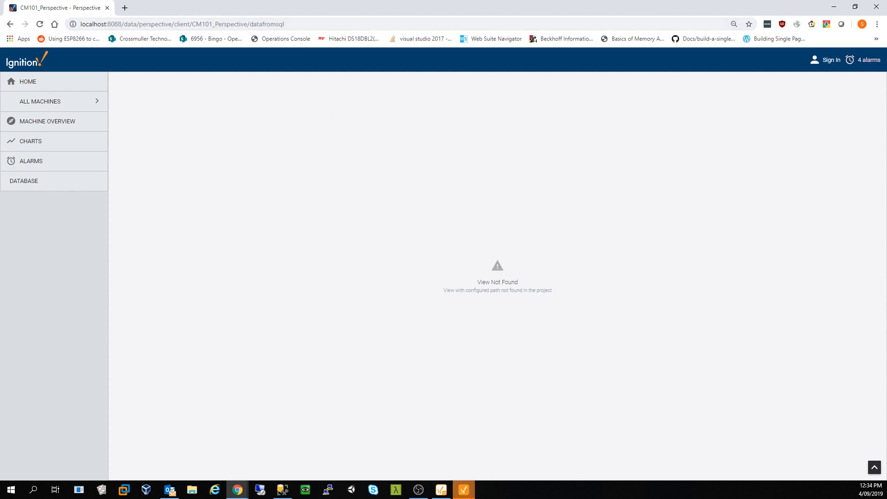
{"action": "left_click", "coordinate": [474, 493]}
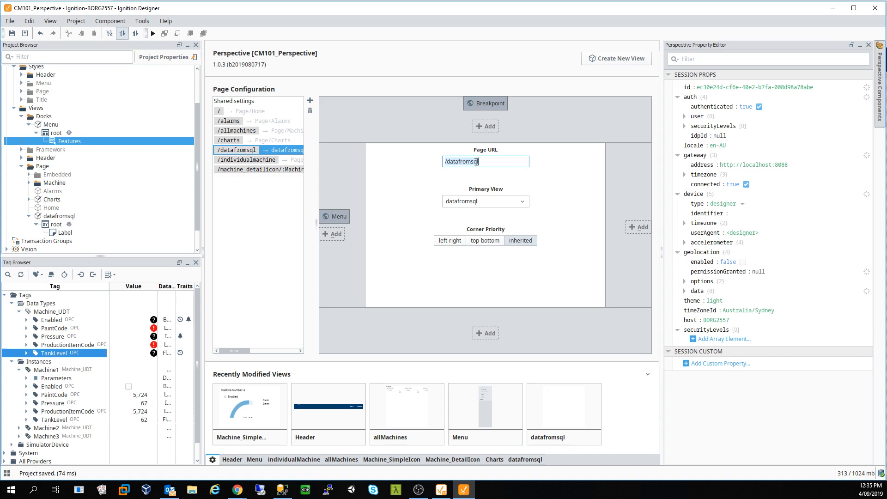
- Select the /datafromsql page URL, then inspect Features menu item 5's target path, icon and label settings
{"action": "left_click", "coordinate": [492, 163]}
{"action": "left_click_drag", "start_coordinate": [489, 164], "coordinate": [431, 161]}
{"action": "left_click", "coordinate": [254, 460]}
{"action": "left_click", "coordinate": [299, 138]}
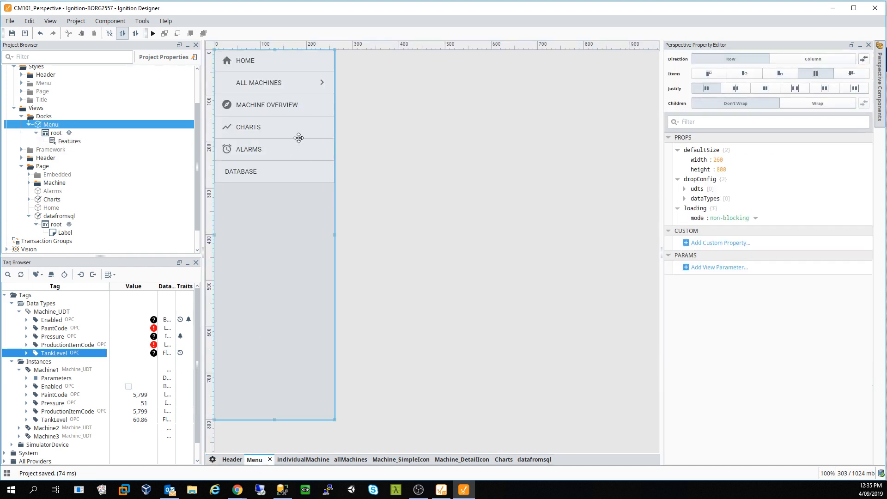
{"action": "left_click", "coordinate": [686, 208]}
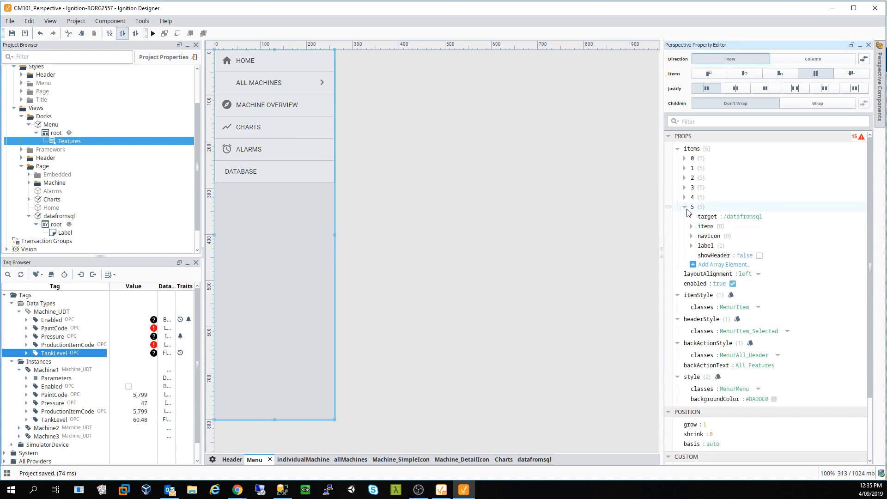
{"action": "left_click", "coordinate": [741, 217]}
{"action": "key", "text": "End"}
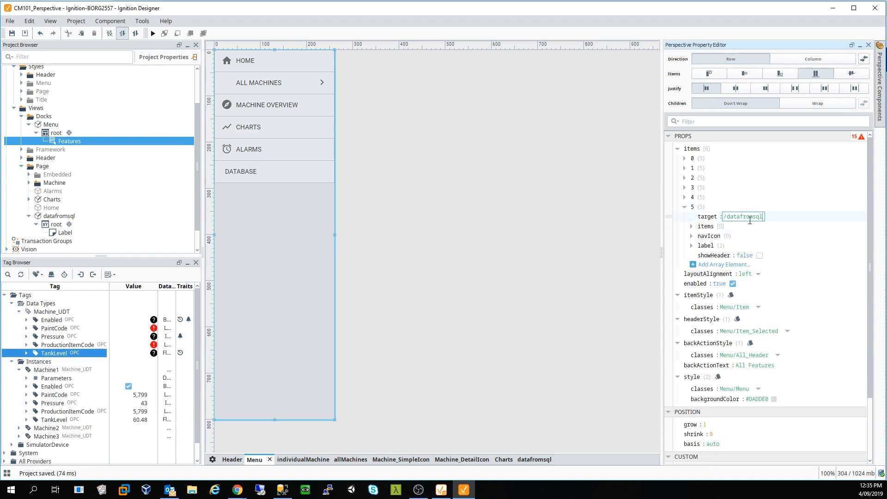
{"action": "left_click", "coordinate": [692, 227]}
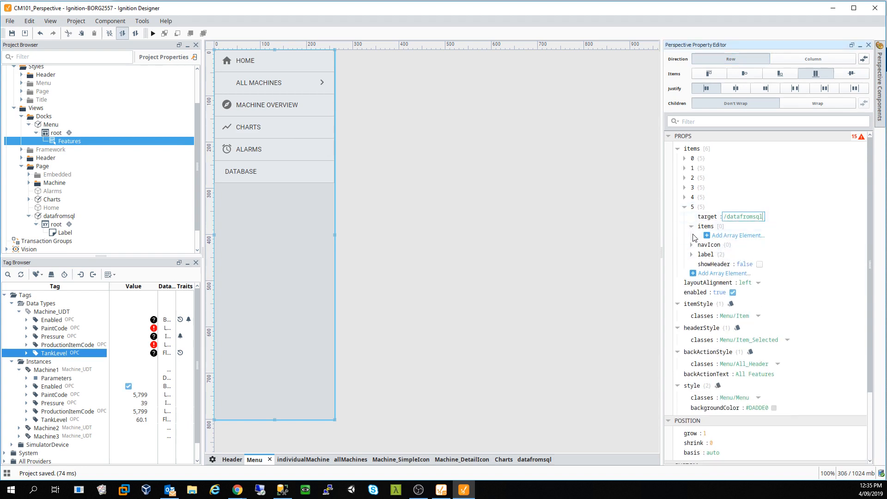
{"action": "left_click", "coordinate": [692, 245]}
{"action": "left_click", "coordinate": [692, 263]}
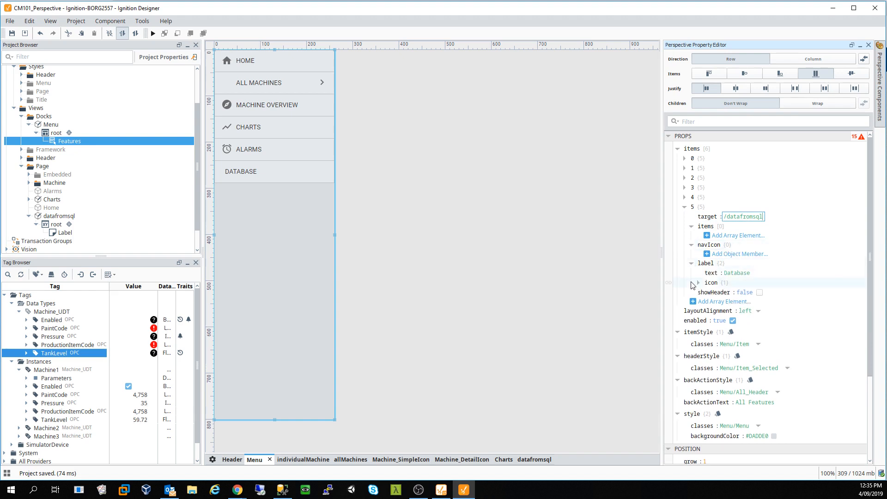
{"action": "scroll", "coordinate": [692, 286], "scroll_direction": "down", "scroll_amount": 2}
{"action": "left_click", "coordinate": [699, 252]}
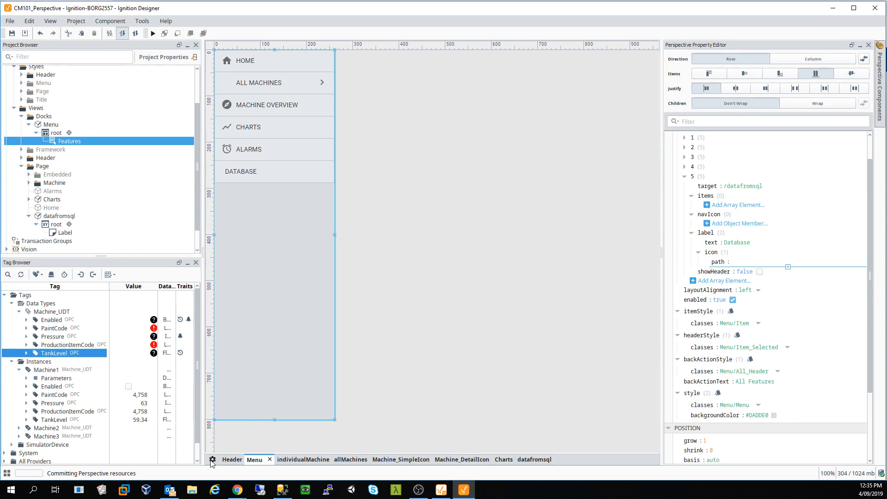
- Save the project, check page configuration, and reload /datafromsql in the session, still View Not Found
{"action": "key", "text": "ctrl+s"}
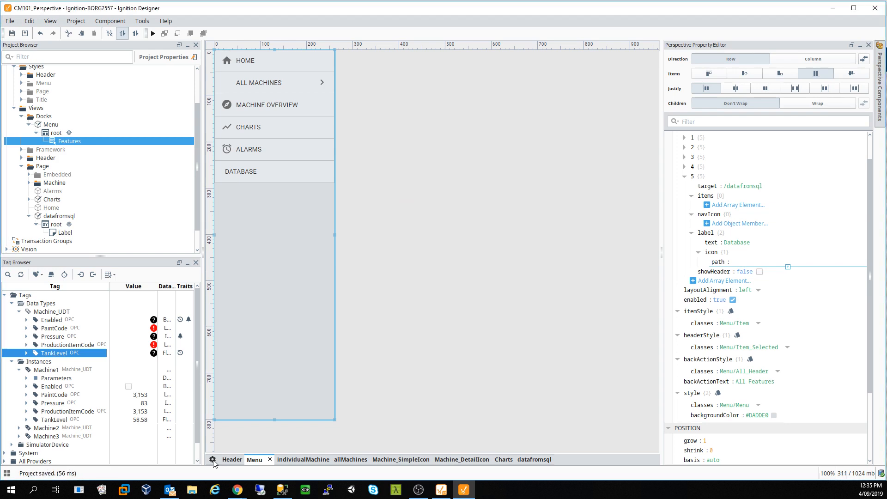
{"action": "left_click", "coordinate": [212, 460]}
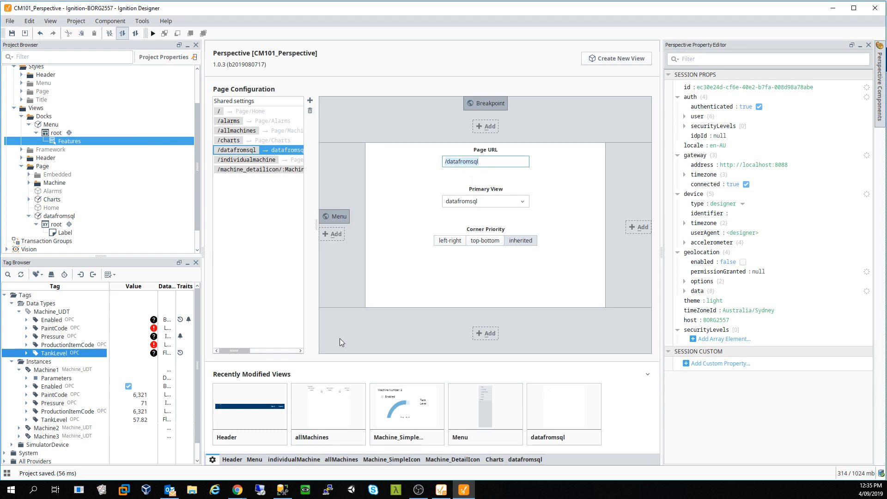
{"action": "mouse_move", "coordinate": [237, 489]}
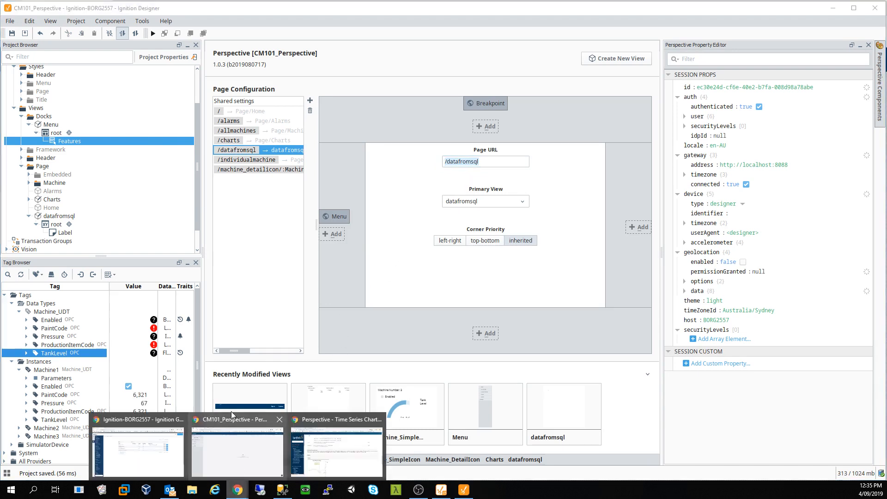
{"action": "left_click", "coordinate": [254, 462]}
{"action": "left_click", "coordinate": [40, 25]}
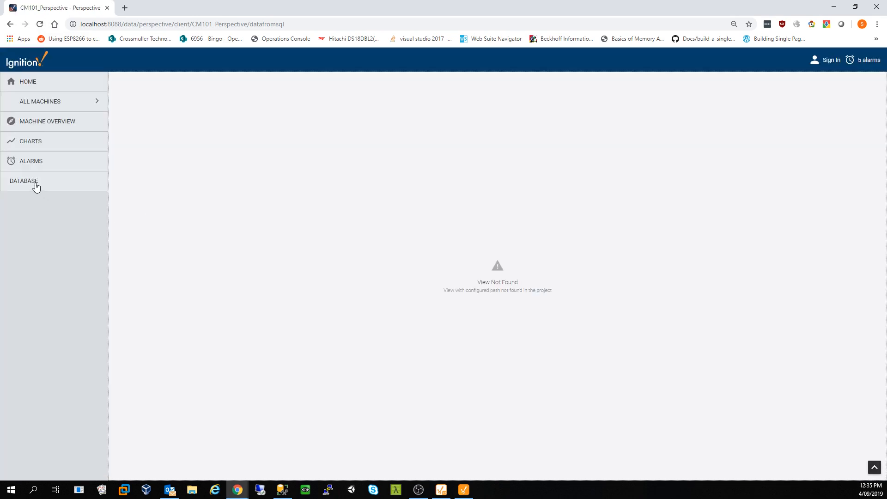
- Browse the Alarms, Charts and Machine 1–4 detail pages in the Perspective session
{"action": "left_click", "coordinate": [29, 160]}
{"action": "left_click", "coordinate": [35, 140]}
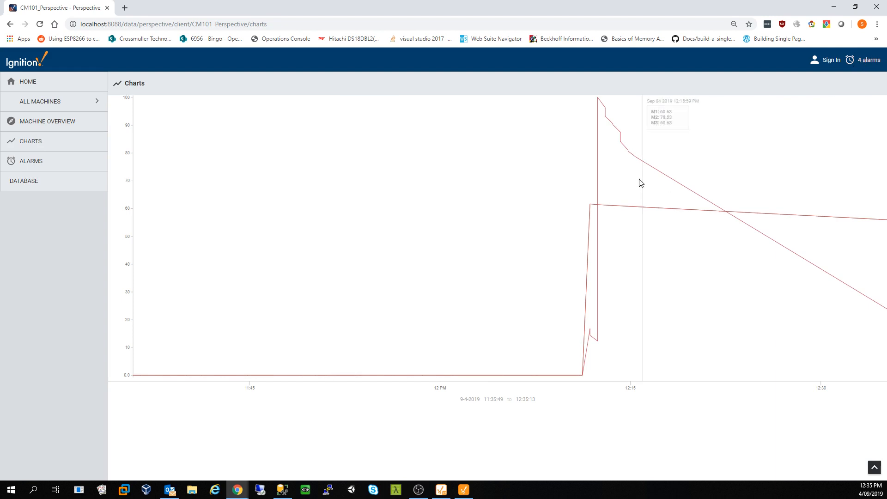
{"action": "left_click", "coordinate": [53, 97]}
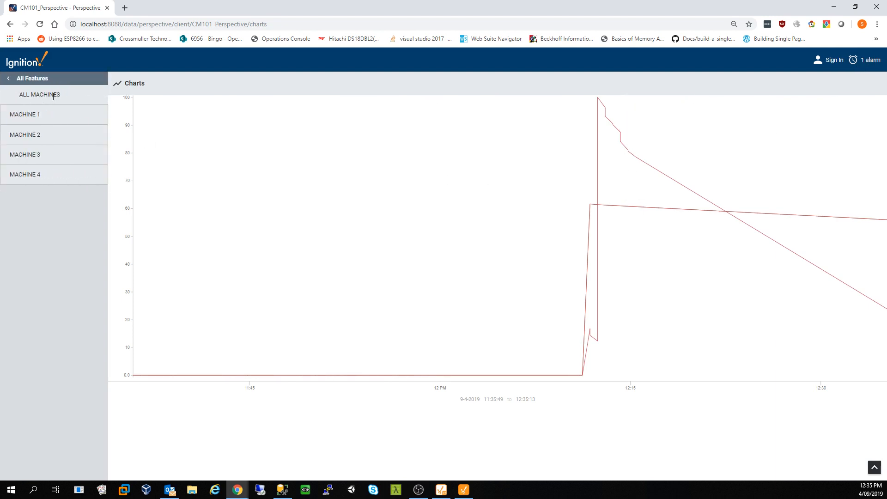
{"action": "left_click", "coordinate": [29, 122]}
{"action": "left_click", "coordinate": [29, 136]}
{"action": "left_click", "coordinate": [36, 158]}
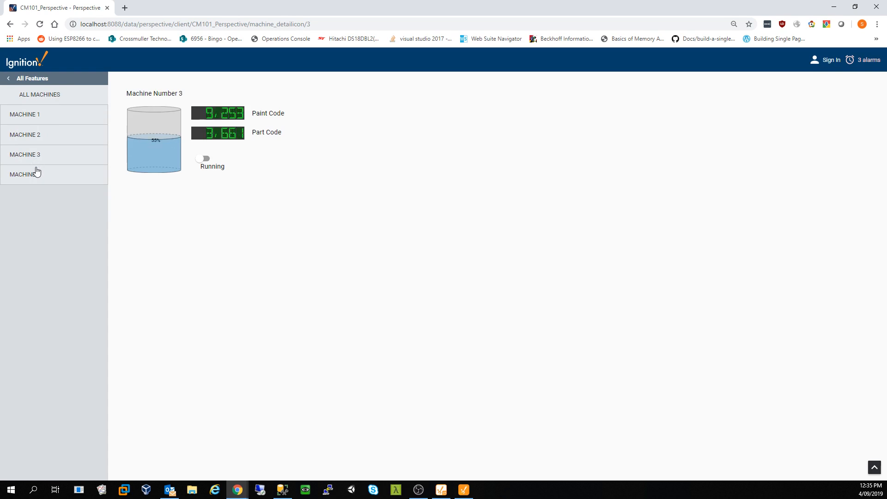
{"action": "left_click", "coordinate": [34, 172]}
- Confirm the Database page still shows View Not Found, then select the /datafromsql page configuration in the Designer
{"action": "left_click", "coordinate": [11, 83]}
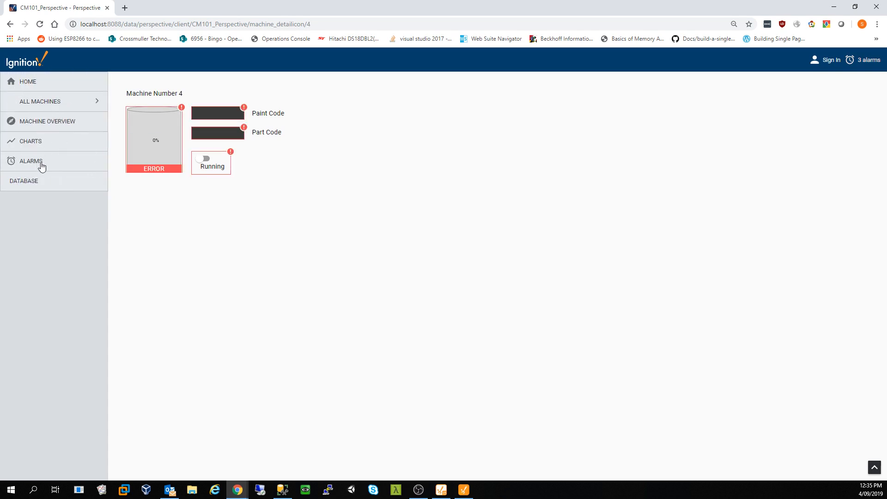
{"action": "left_click", "coordinate": [37, 183]}
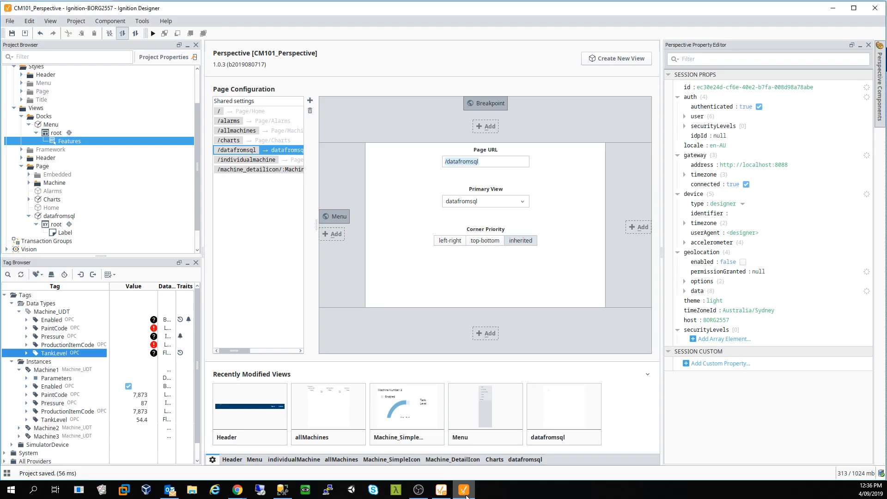
{"action": "left_click", "coordinate": [464, 490]}
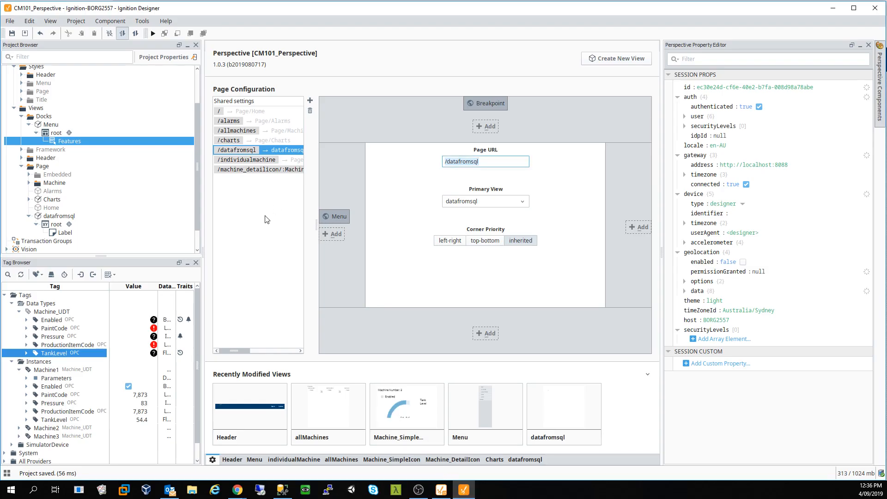
{"action": "left_click", "coordinate": [245, 151]}
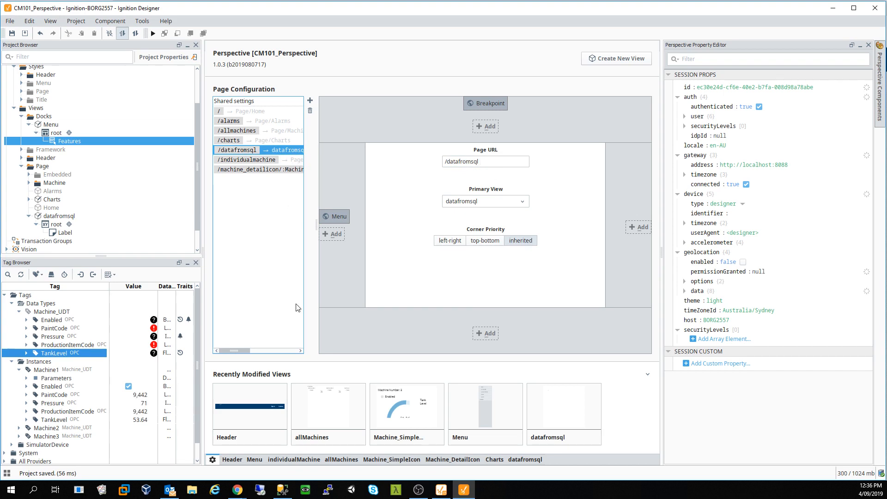
- Delete the datafromsql view from the Project Browser and confirm the deletion
{"action": "mouse_move", "coordinate": [245, 351]}
{"action": "left_mouse_down"}
{"action": "mouse_move", "coordinate": [259, 354]}
{"action": "mouse_move", "coordinate": [232, 350]}
{"action": "left_mouse_up"}
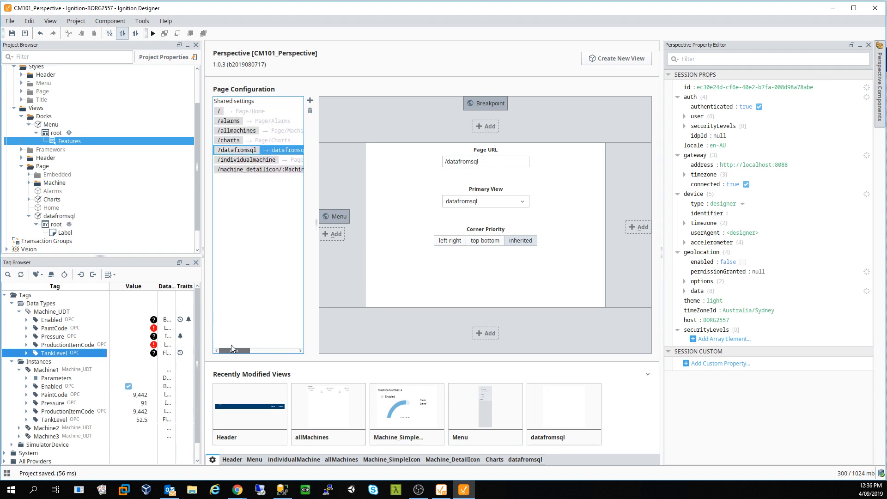
{"action": "double_click", "coordinate": [67, 217]}
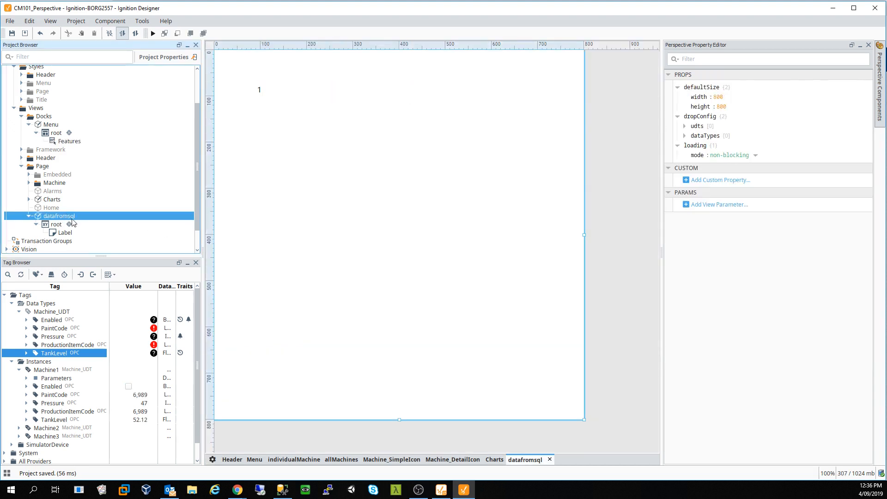
{"action": "right_click", "coordinate": [53, 217]}
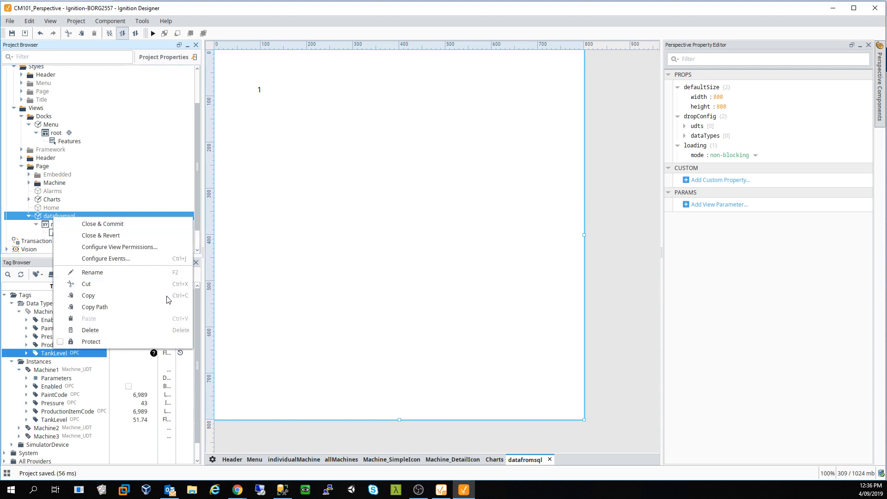
{"action": "left_click", "coordinate": [116, 330]}
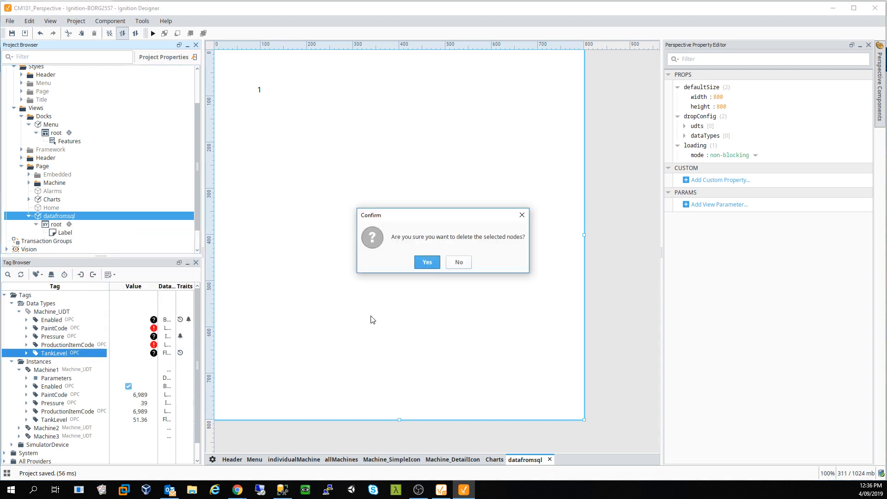
{"action": "left_click", "coordinate": [425, 262]}
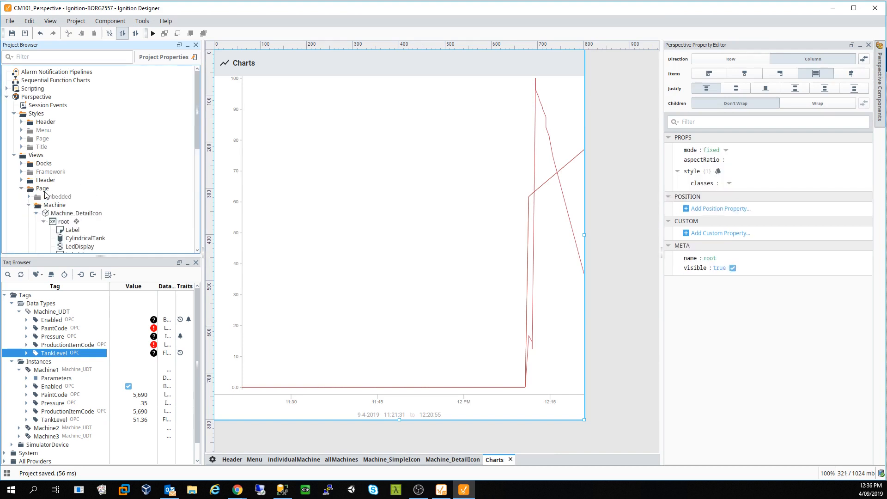
{"action": "right_click", "coordinate": [45, 193]}
{"action": "left_click", "coordinate": [69, 197]}
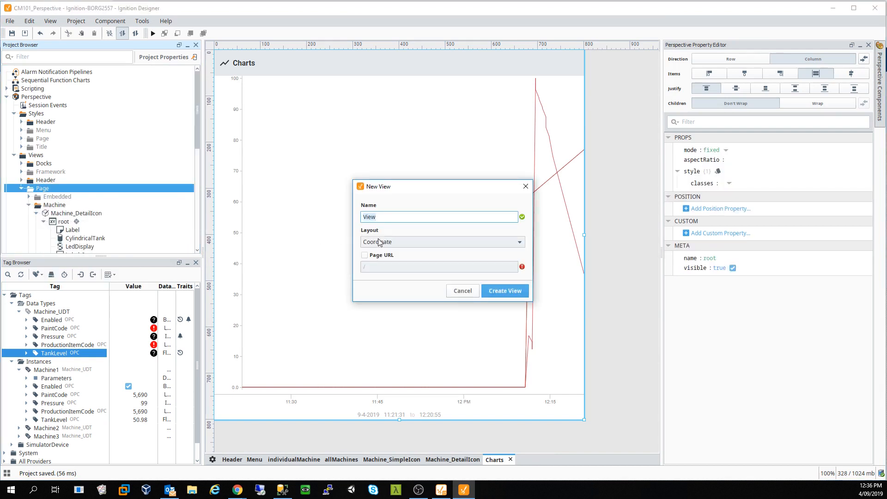
{"action": "left_click", "coordinate": [364, 255]}
{"action": "left_click", "coordinate": [401, 217]}
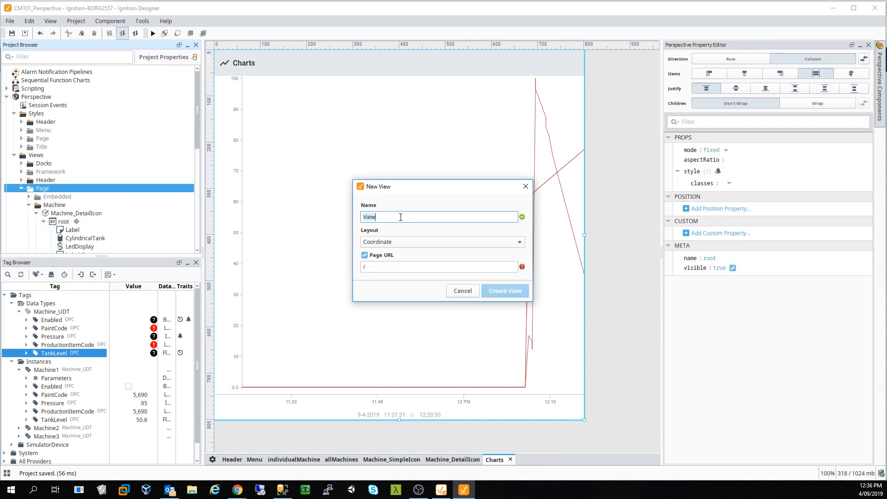
{"action": "type", "text": "datafrom"}
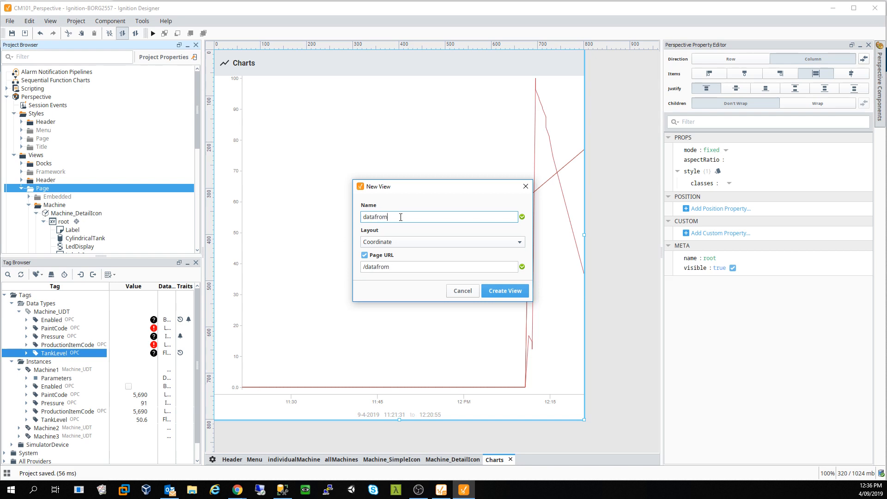
{"action": "type", "text": "sql"}
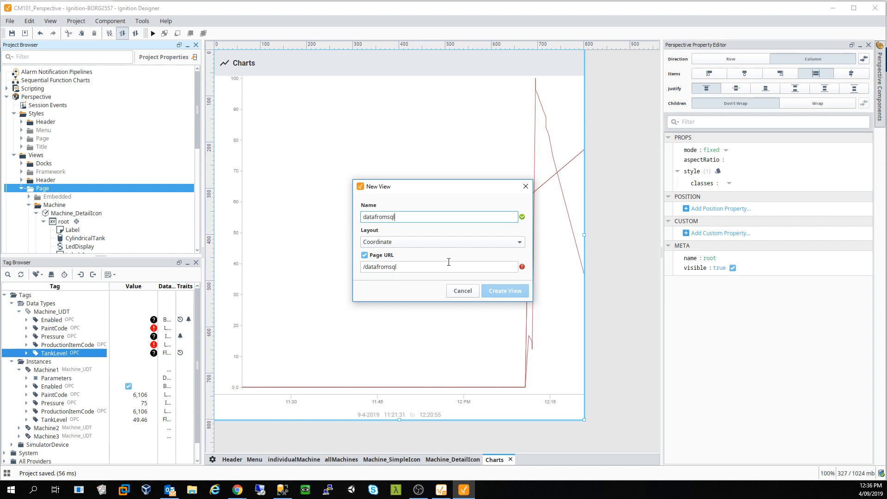
{"action": "left_click", "coordinate": [479, 264]}
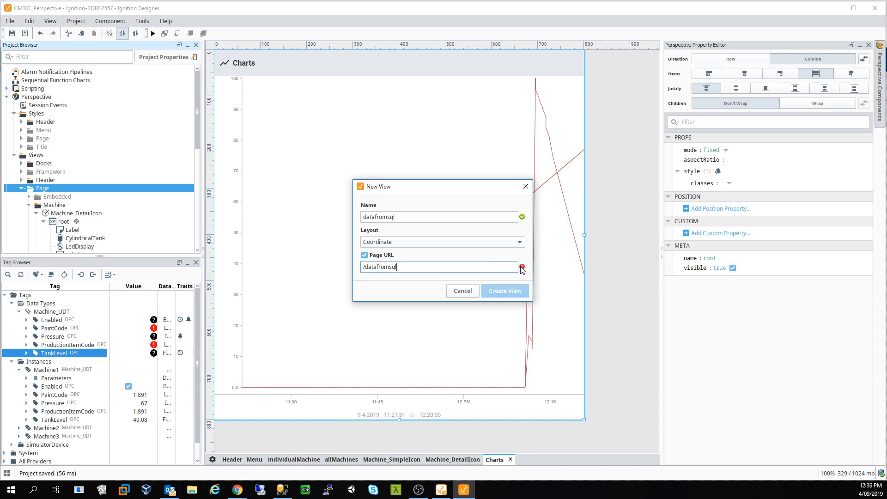
{"action": "mouse_move", "coordinate": [522, 268]}
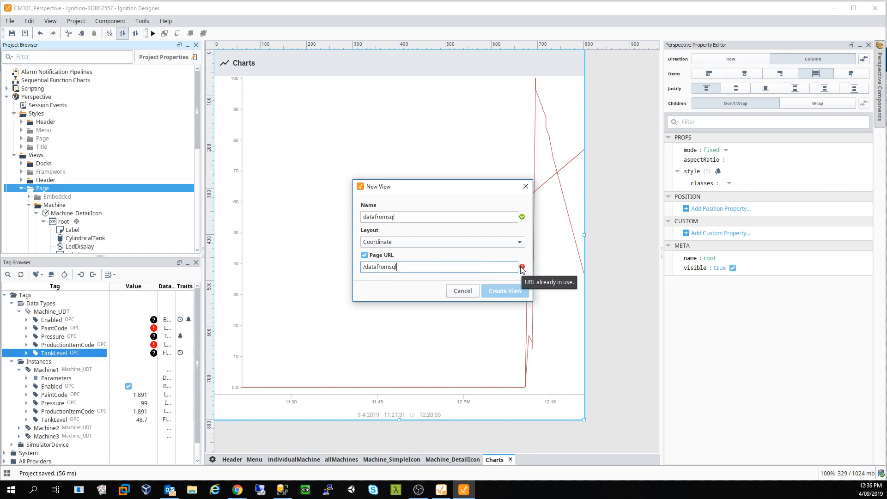
{"action": "left_click", "coordinate": [467, 290]}
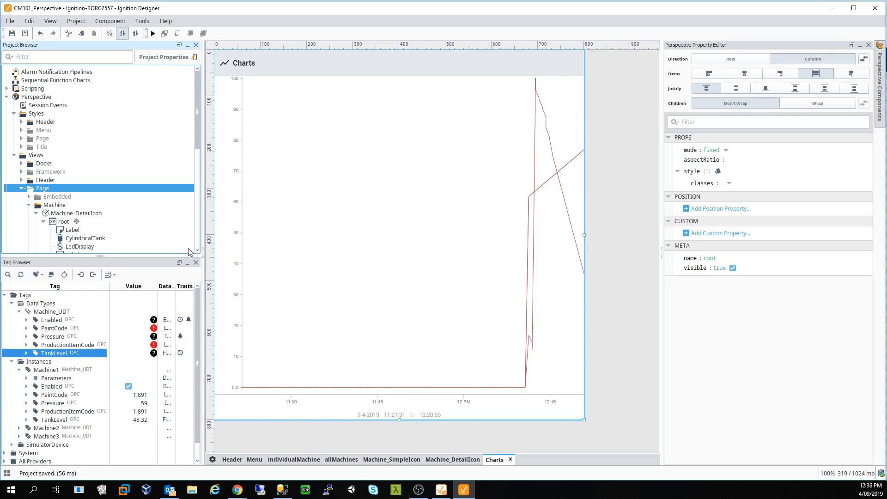
- Remove the old /datafromsql entry from the project's page configuration
{"action": "left_click", "coordinate": [37, 213]}
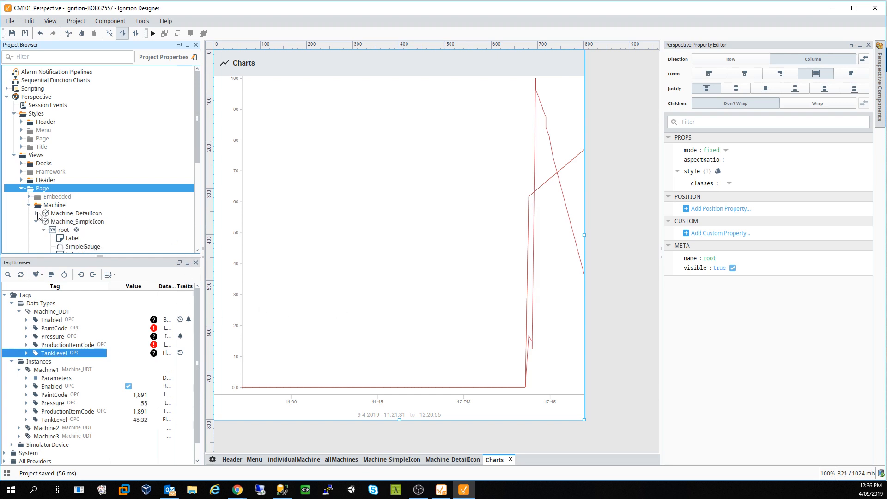
{"action": "scroll", "coordinate": [69, 185], "scroll_direction": "down", "scroll_amount": 4}
{"action": "left_click", "coordinate": [213, 461]}
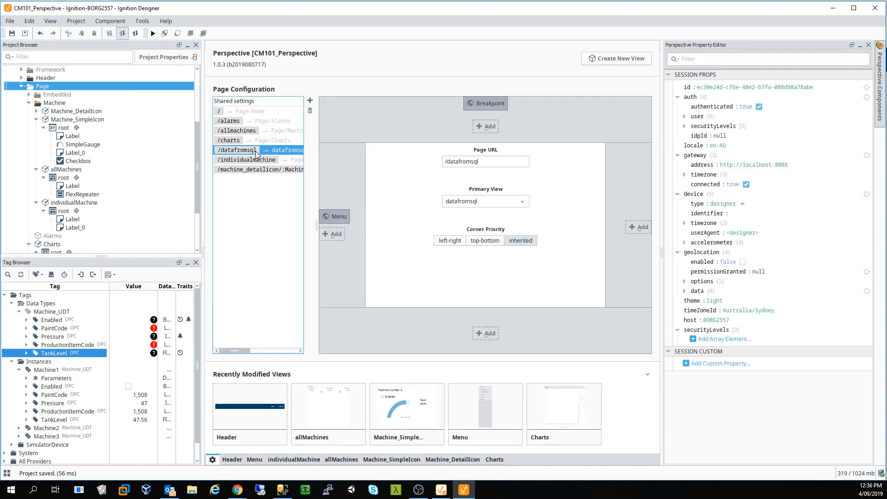
{"action": "left_click", "coordinate": [309, 113]}
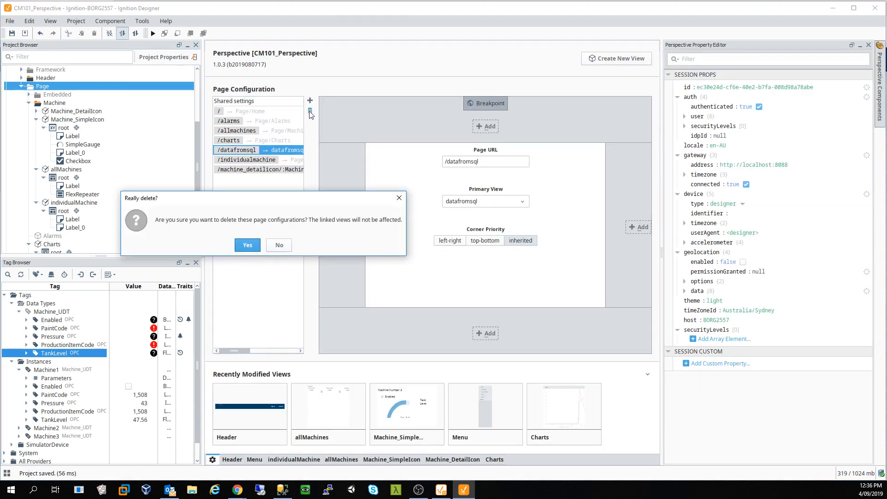
{"action": "left_click", "coordinate": [248, 246]}
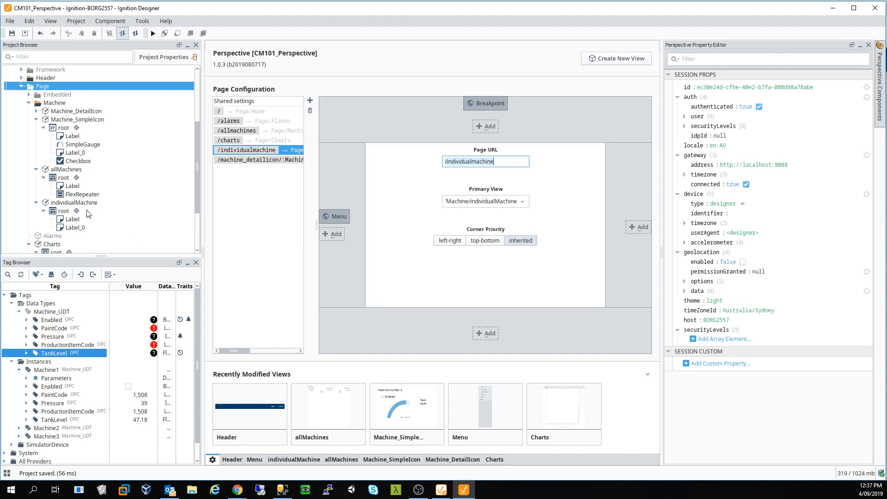
- Create a datafromsql coordinate view in the Page folder with page URL /datafromsql, and check its page entry
{"action": "left_click", "coordinate": [29, 103]}
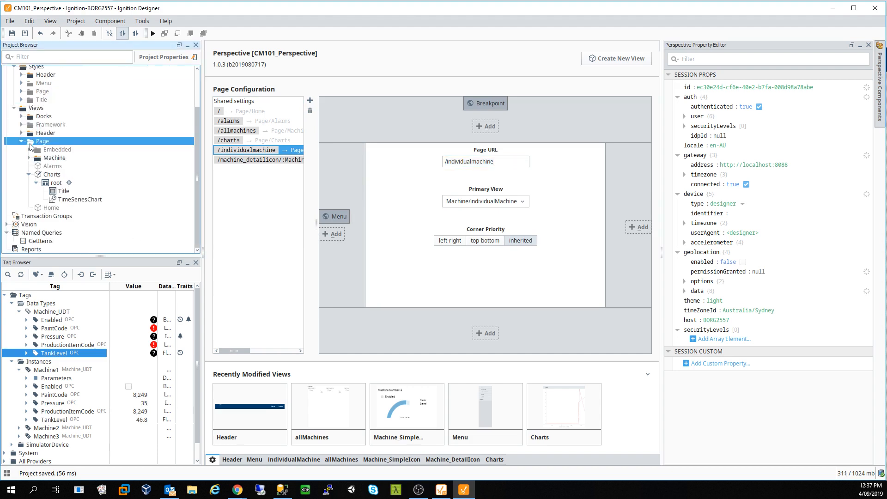
{"action": "left_click", "coordinate": [22, 146]}
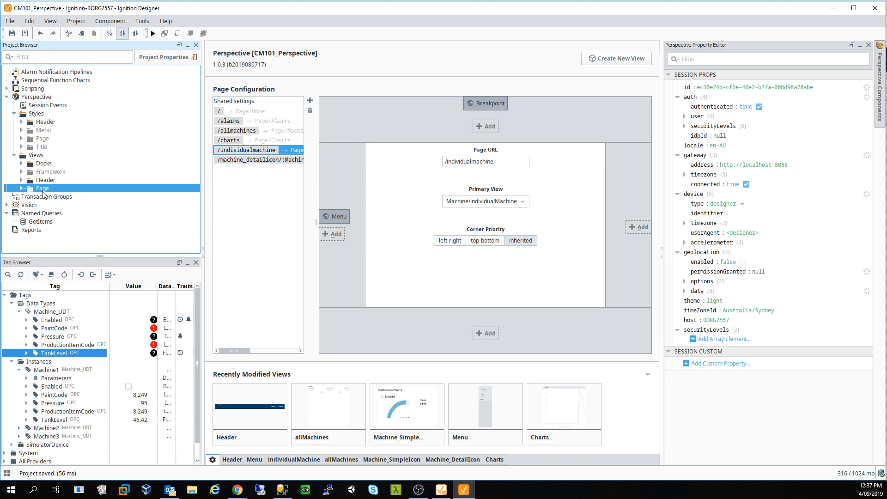
{"action": "right_click", "coordinate": [37, 189]}
{"action": "left_click", "coordinate": [60, 196]}
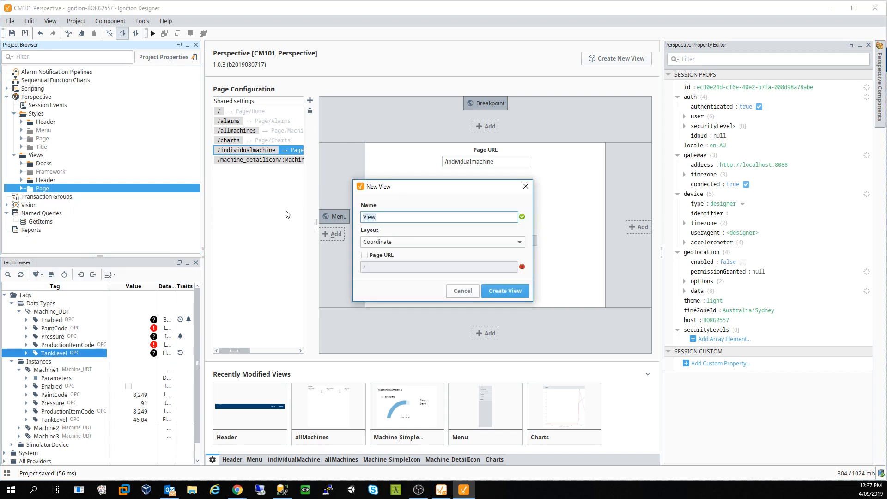
{"action": "type", "text": "datafromsql"}
{"action": "left_click", "coordinate": [365, 255]}
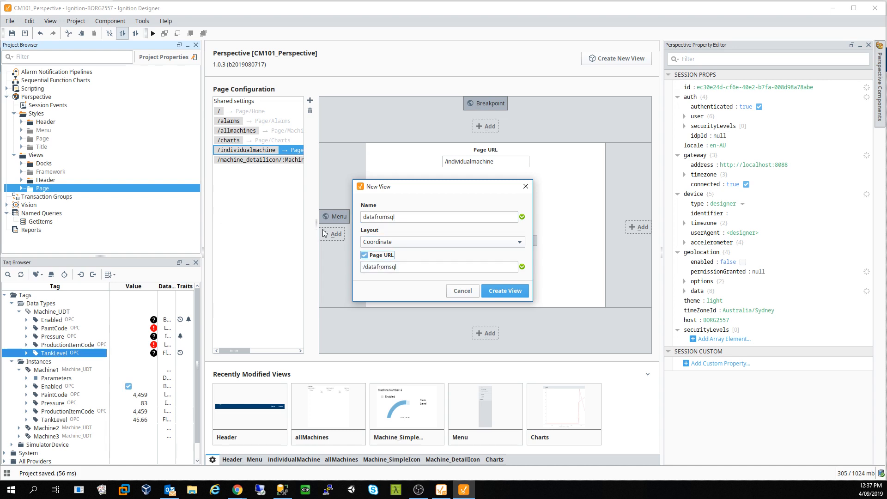
{"action": "left_click", "coordinate": [505, 291]}
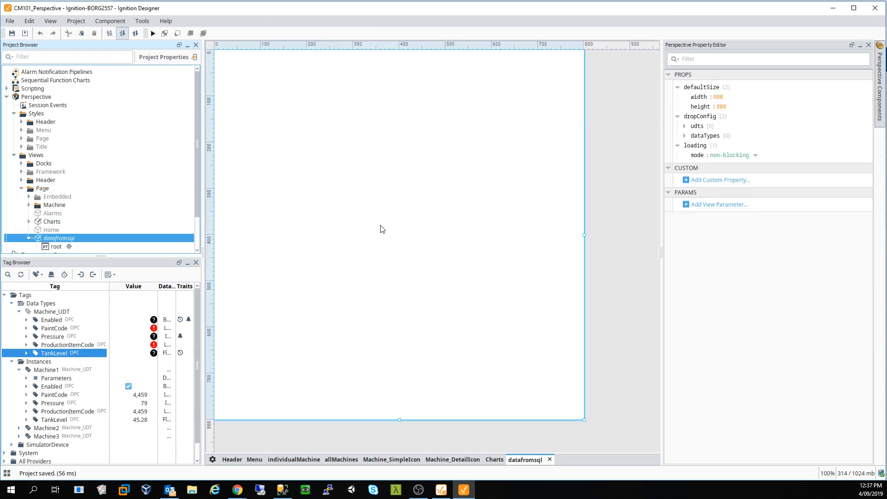
{"action": "left_click", "coordinate": [212, 460]}
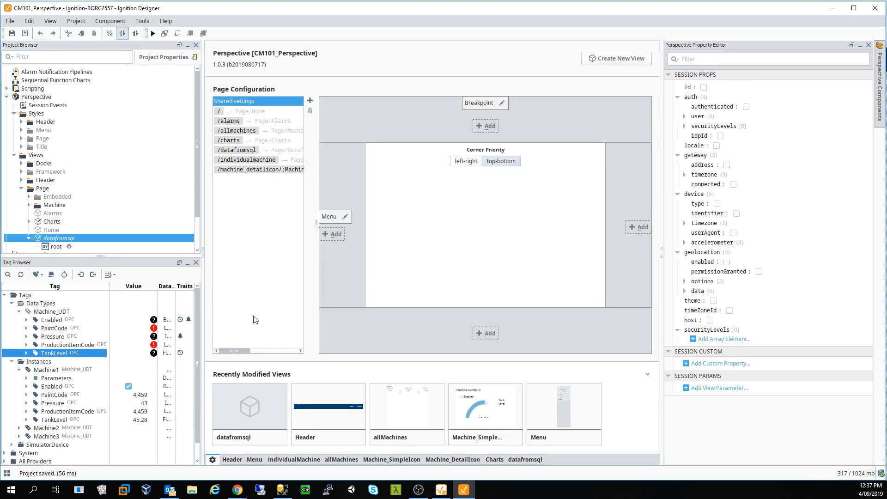
{"action": "left_click", "coordinate": [284, 153]}
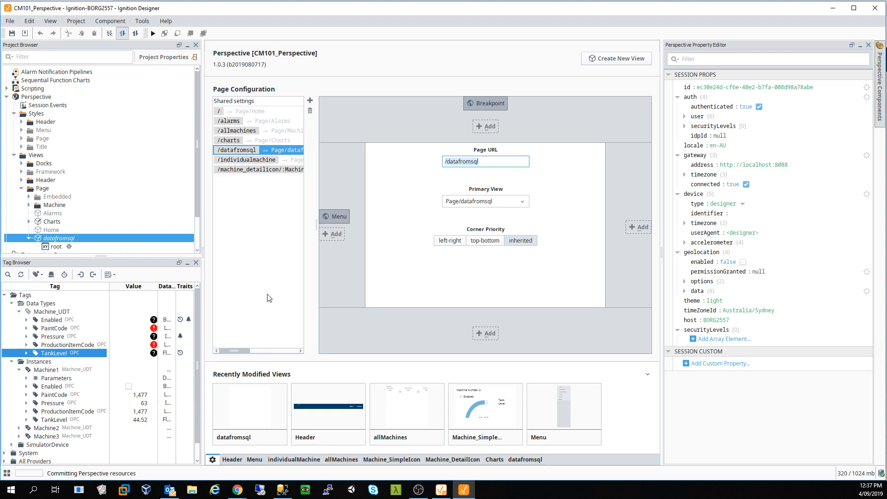
- Reload the /datafromsql page in the Chrome Perspective session, then return to the Designer
{"action": "mouse_move", "coordinate": [238, 489]}
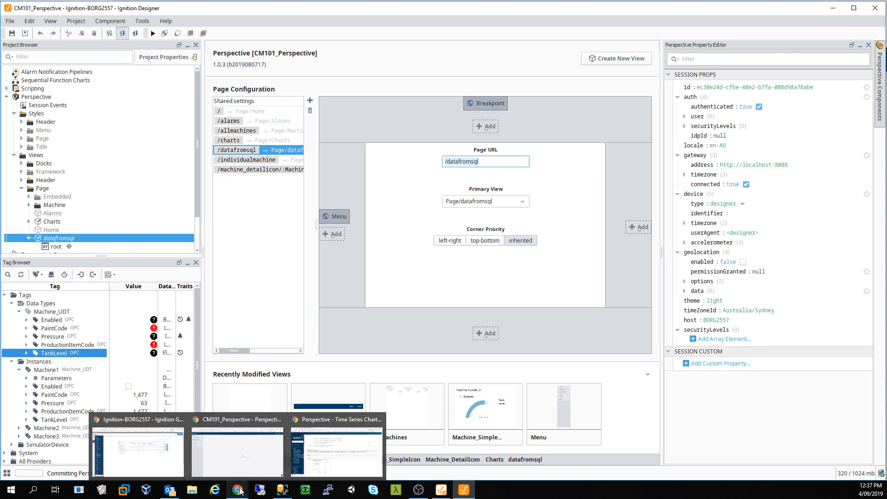
{"action": "left_click", "coordinate": [246, 450]}
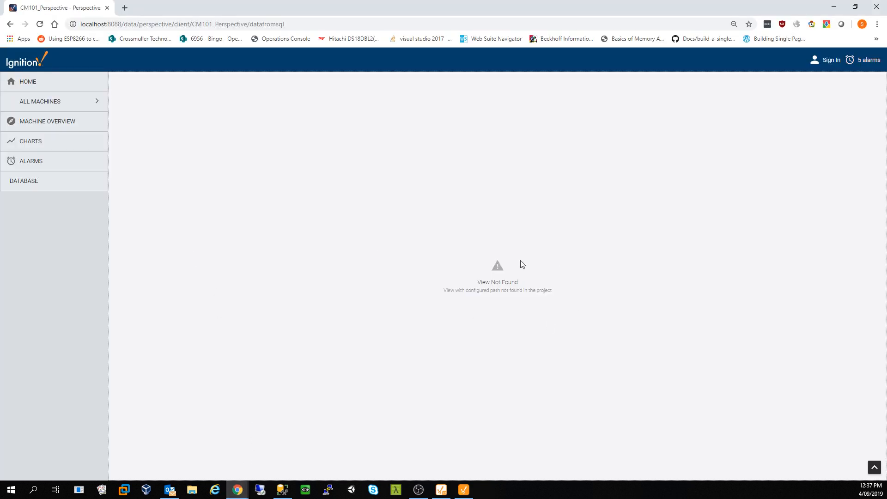
{"action": "left_click", "coordinate": [40, 24]}
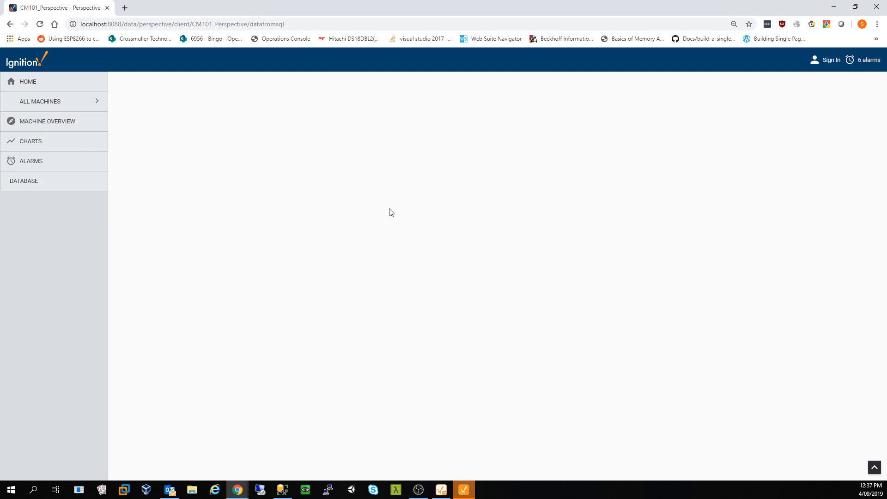
{"action": "left_click", "coordinate": [466, 490]}
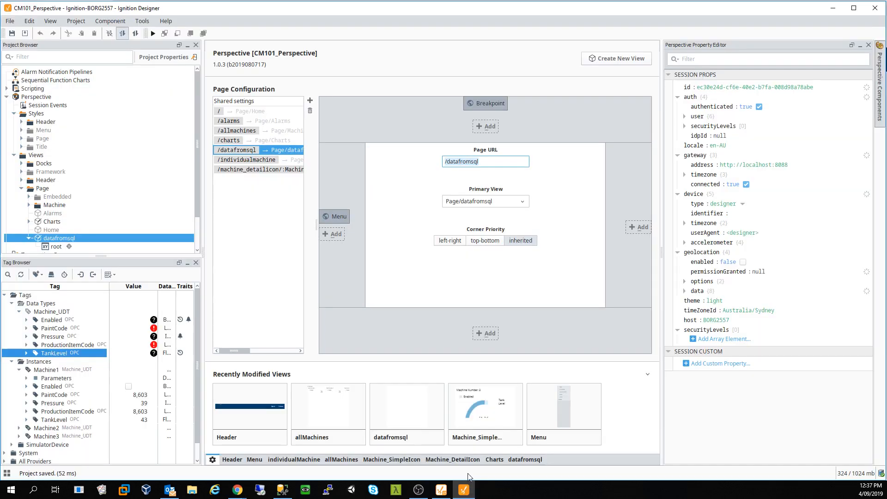
- Place a Label on the datafromsql view, enlarge it to 290×225, and open its text binding
{"action": "left_click", "coordinate": [525, 459]}
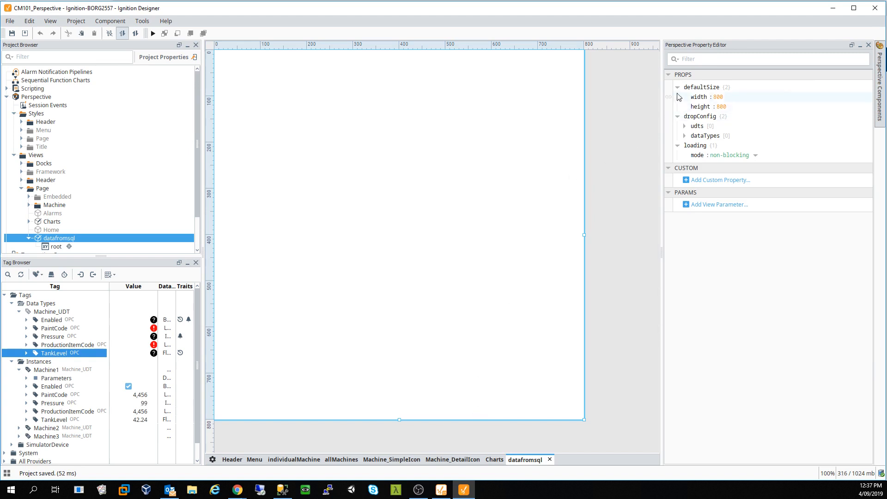
{"action": "left_click", "coordinate": [881, 91]}
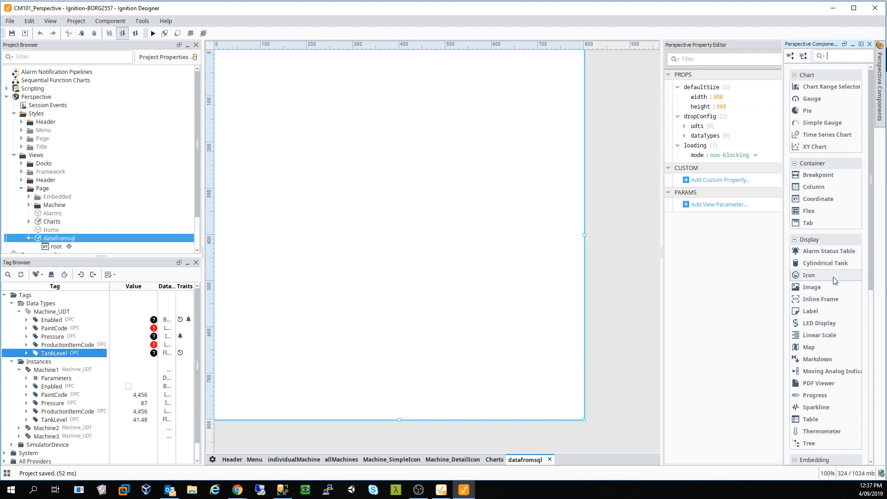
{"action": "left_click_drag", "start_coordinate": [827, 315], "coordinate": [484, 289]}
{"action": "left_click_drag", "start_coordinate": [395, 244], "coordinate": [311, 141]}
{"action": "left_click", "coordinate": [672, 87]}
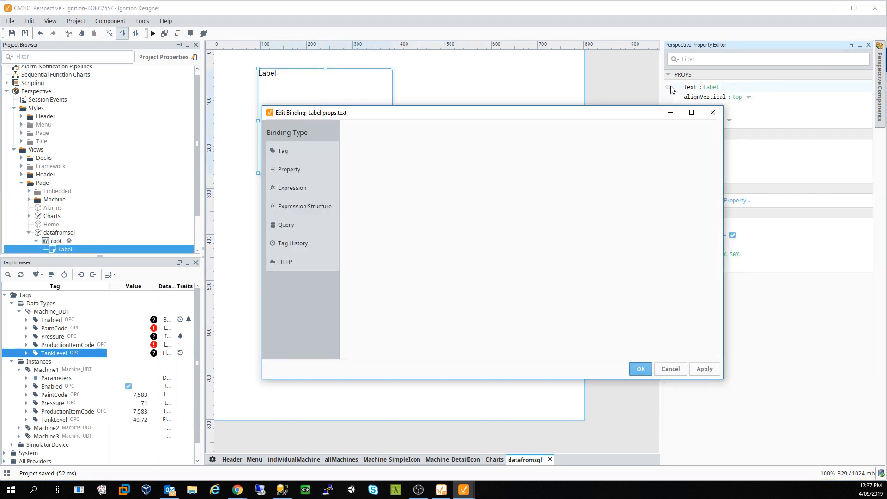
- Bind the Label's text to the GetItems named query with polling off, and apply
{"action": "left_click", "coordinate": [290, 227]}
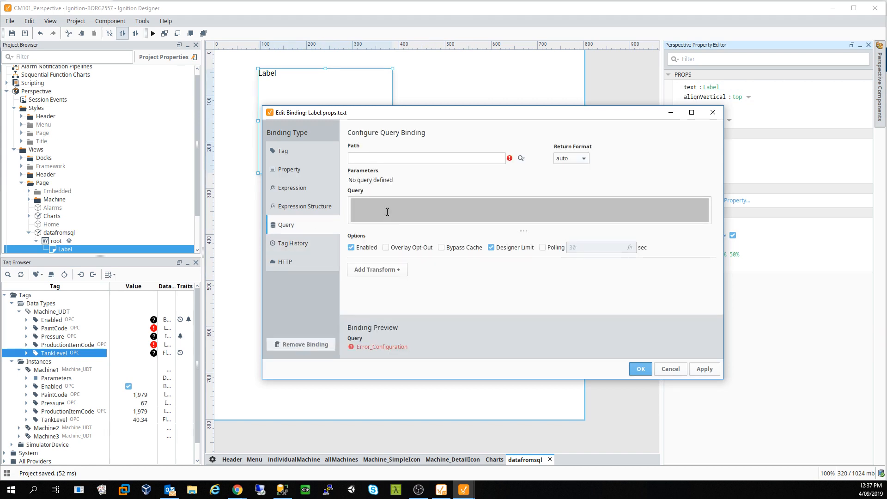
{"action": "left_click", "coordinate": [477, 159]}
{"action": "type", "text": "sdfs"}
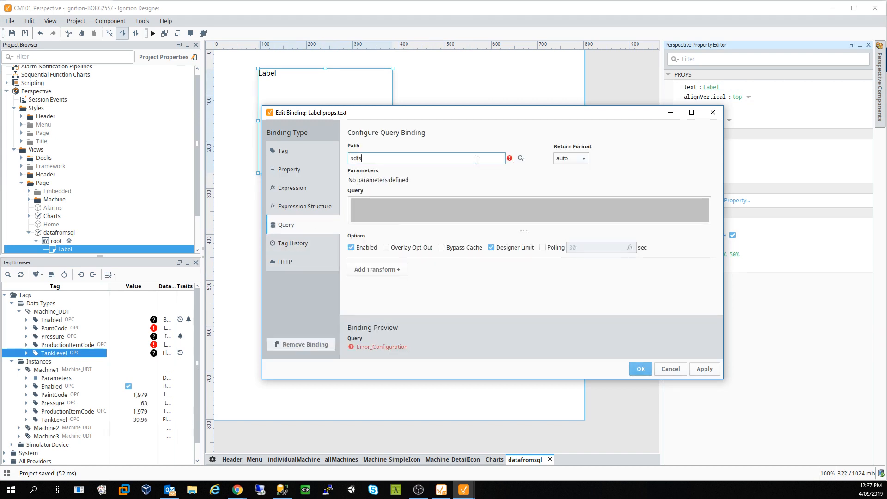
{"action": "double_click", "coordinate": [354, 164]}
{"action": "type", "text": "SELEC T"}
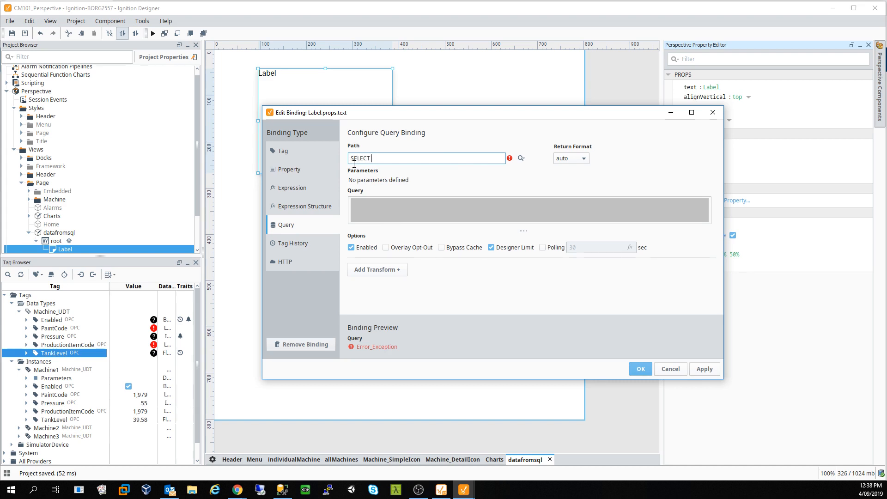
{"action": "type", "text": " * FROM Item"}
{"action": "key", "text": "BackSpace"}
{"action": "key", "text": "BackSpace"}
{"action": "key", "text": "BackSpace"}
{"action": "key", "text": "BackSpace"}
{"action": "key", "text": "BackSpace"}
{"action": "key", "text": "BackSpace"}
{"action": "key", "text": "BackSpace"}
{"action": "key", "text": "BackSpace"}
{"action": "key", "text": "BackSpace"}
{"action": "key", "text": "BackSpace"}
{"action": "key", "text": "BackSpace"}
{"action": "key", "text": "BackSpace"}
{"action": "key", "text": "BackSpace"}
{"action": "key", "text": "BackSpace"}
{"action": "key", "text": "BackSpace"}
{"action": "key", "text": "BackSpace"}
{"action": "key", "text": "BackSpace"}
{"action": "key", "text": "BackSpace"}
{"action": "key", "text": "BackSpace"}
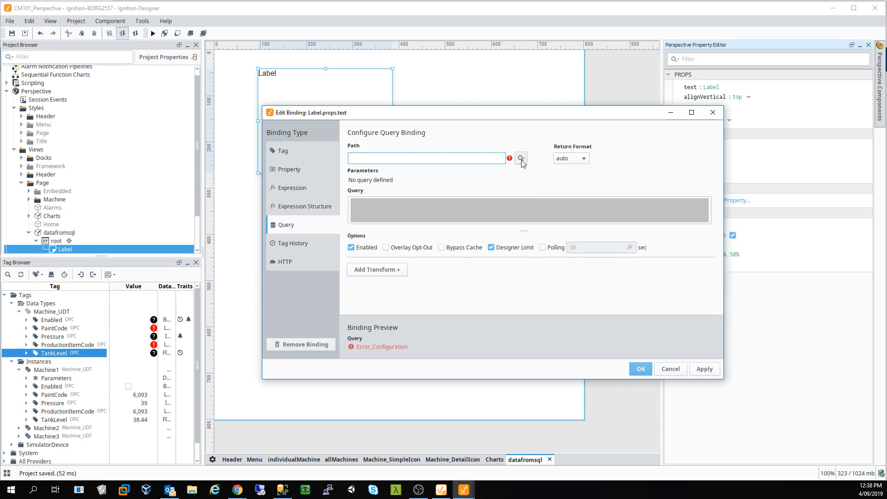
{"action": "left_click", "coordinate": [522, 159]}
{"action": "left_click", "coordinate": [550, 181]}
{"action": "left_click", "coordinate": [568, 293]}
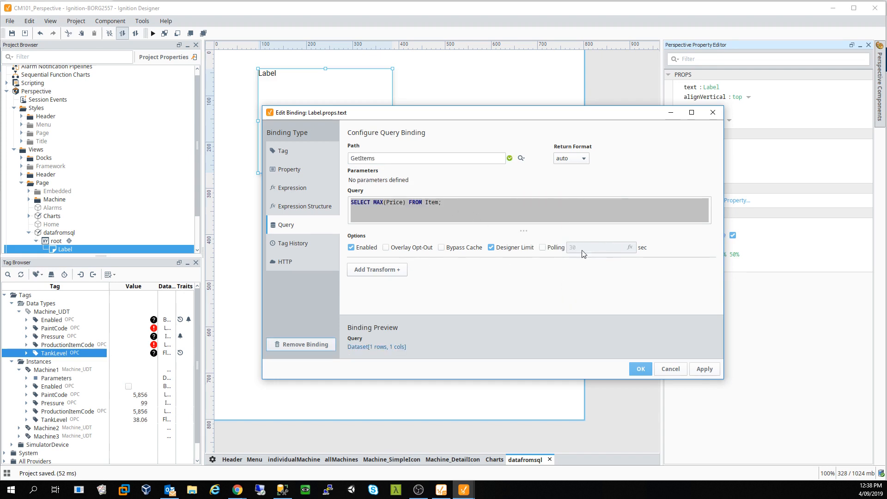
{"action": "left_click", "coordinate": [543, 248]}
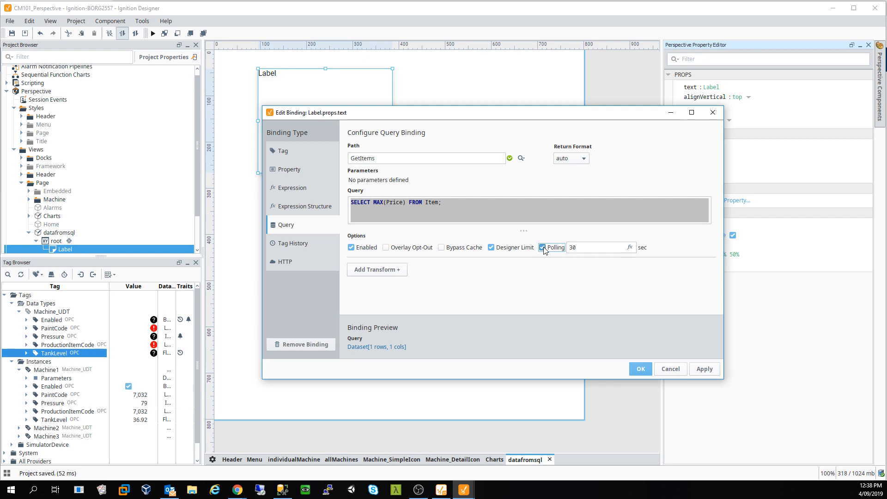
{"action": "left_click", "coordinate": [543, 248]}
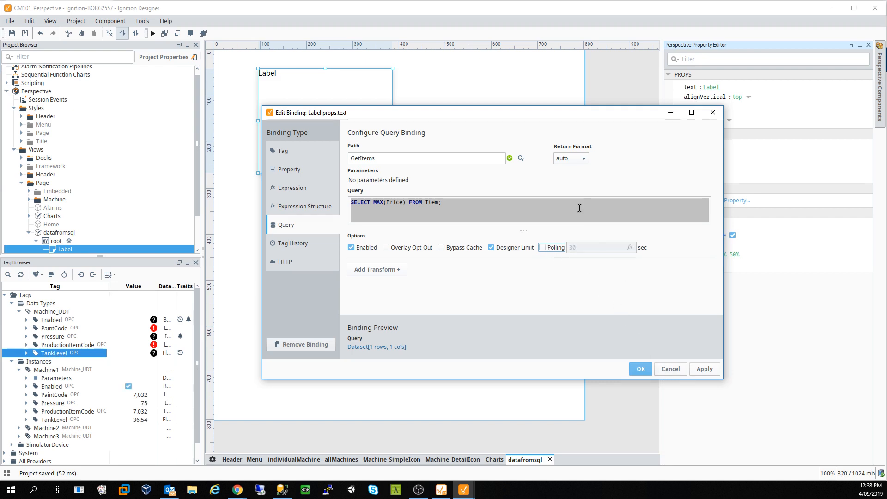
{"action": "left_click", "coordinate": [704, 370]}
{"action": "left_click", "coordinate": [641, 369]}
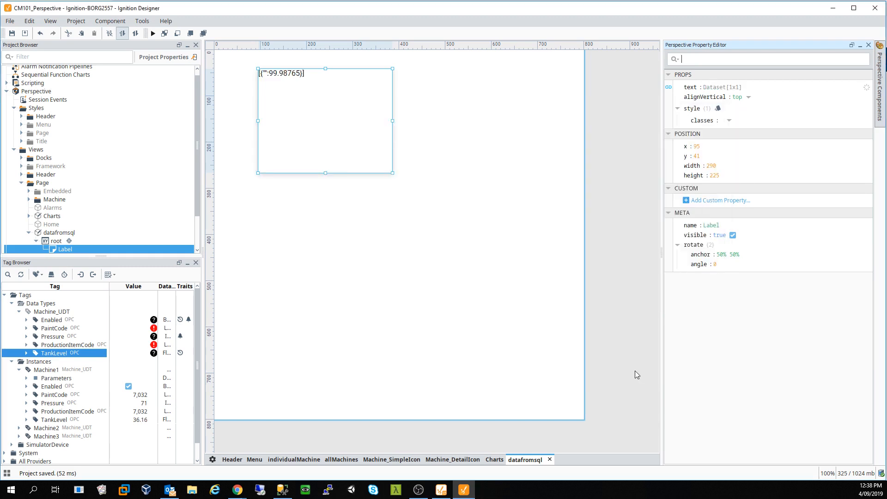
- Change the query binding's return format to scalar so the Label shows 99.98765
{"action": "left_click", "coordinate": [416, 238]}
{"action": "left_click", "coordinate": [280, 78]}
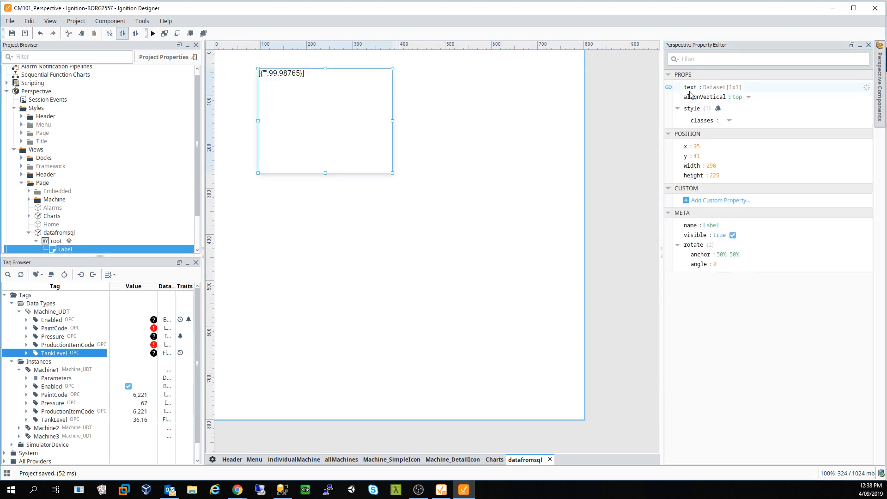
{"action": "left_click", "coordinate": [669, 87]}
{"action": "left_click", "coordinate": [572, 158]}
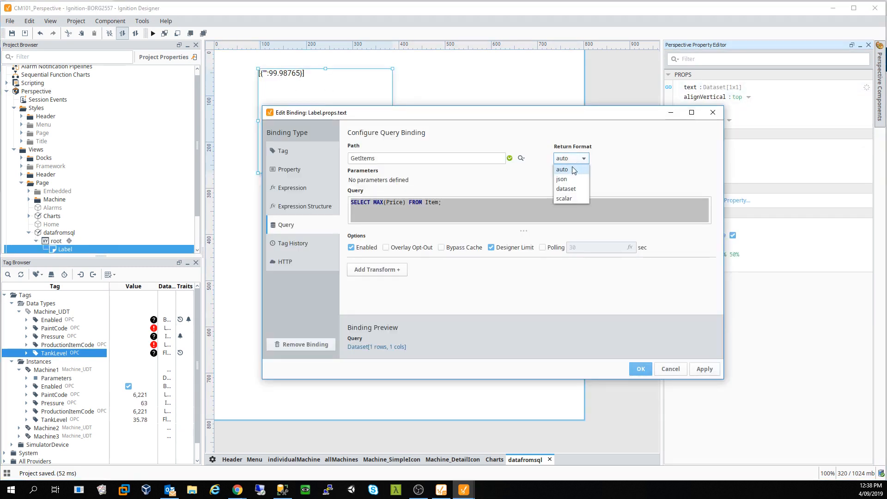
{"action": "left_click", "coordinate": [575, 199]}
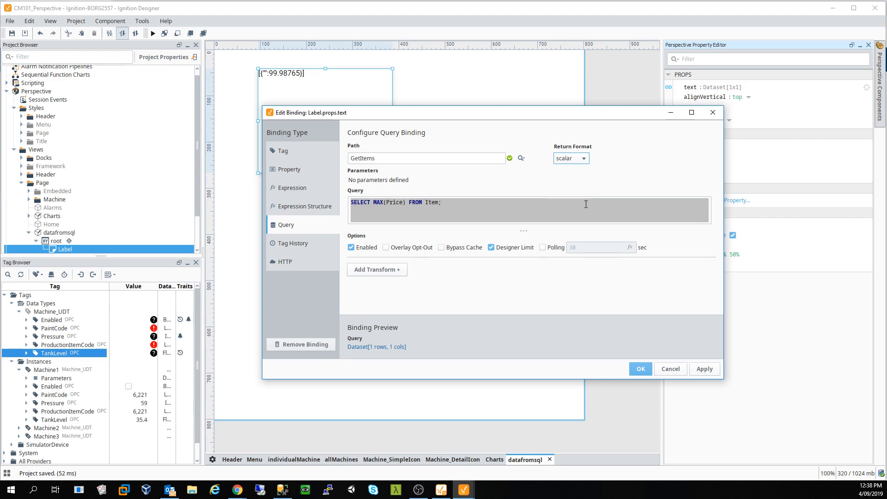
{"action": "left_click", "coordinate": [712, 371]}
{"action": "left_click", "coordinate": [641, 369]}
{"action": "left_click", "coordinate": [389, 205]}
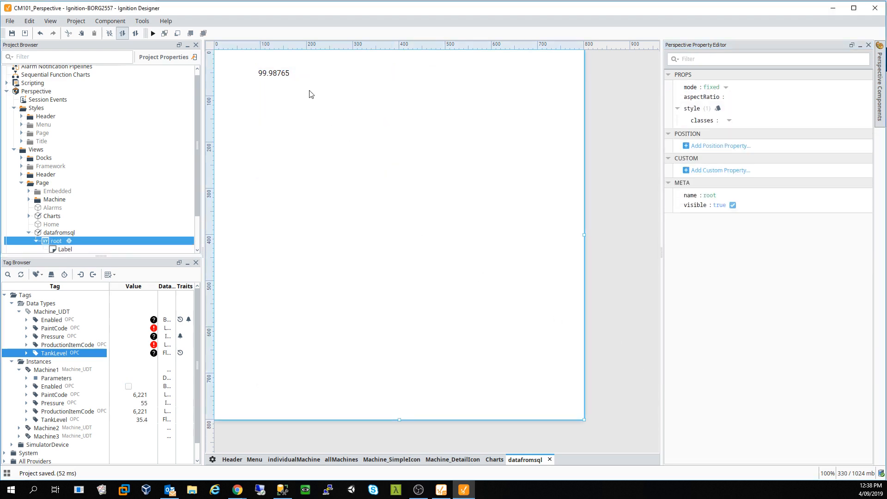
- Reduce the 99.98765 Label's height from 225 to 41 pixels
{"action": "left_click", "coordinate": [282, 75]}
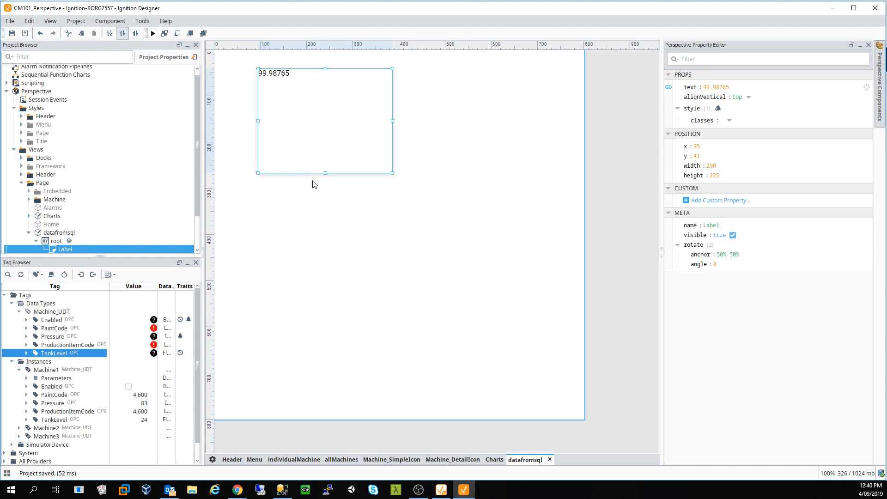
{"action": "left_click_drag", "start_coordinate": [325, 173], "coordinate": [324, 88]}
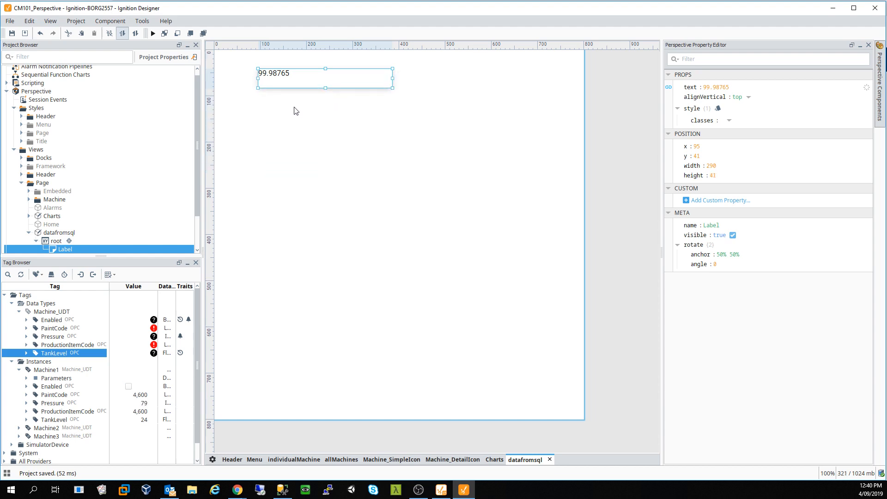